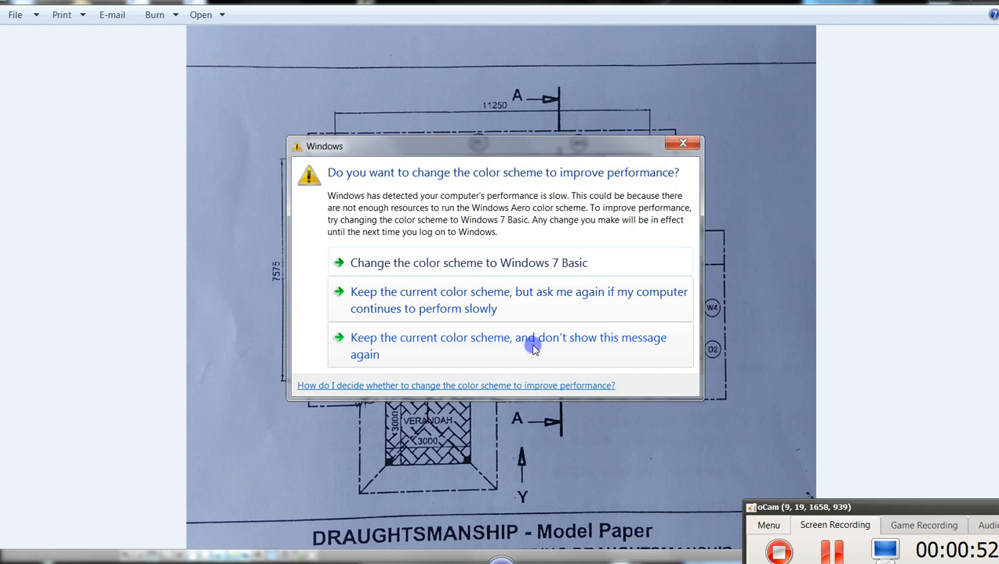
- Dismiss the Windows color scheme prompt and switch from the floor plan image to AutoCAD 2014
click(668, 148)
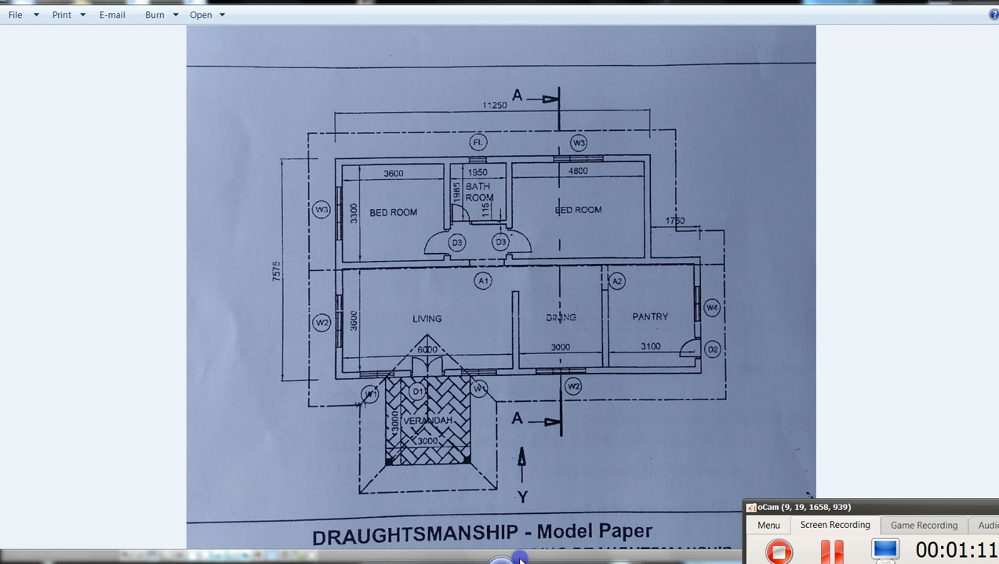
mouse_move(394, 561)
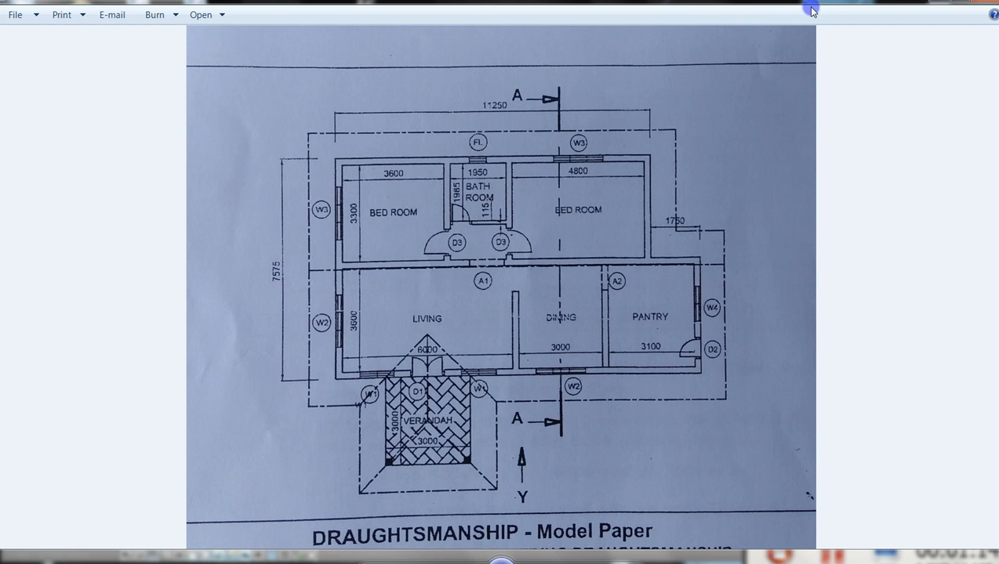
mouse_move(437, 561)
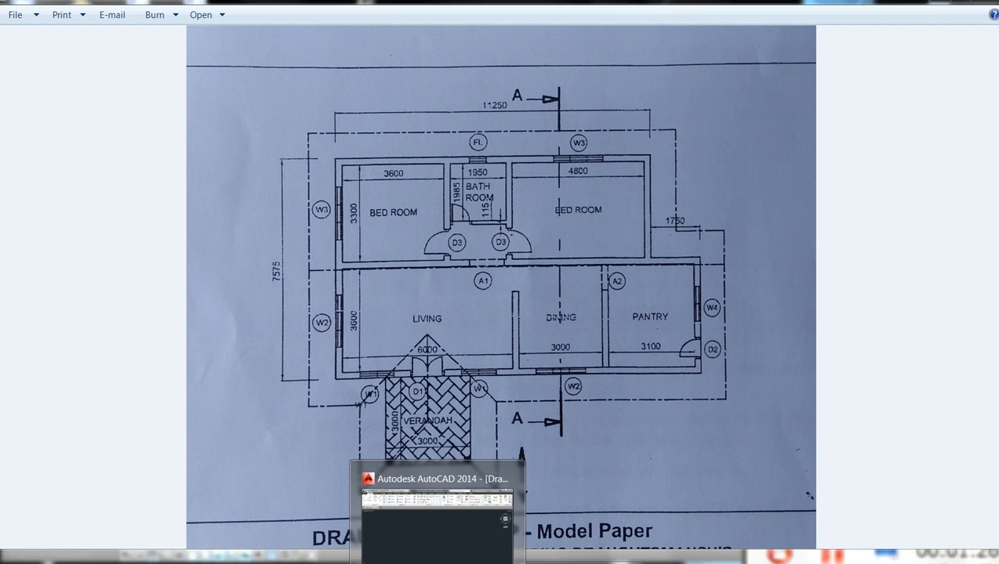
click(439, 506)
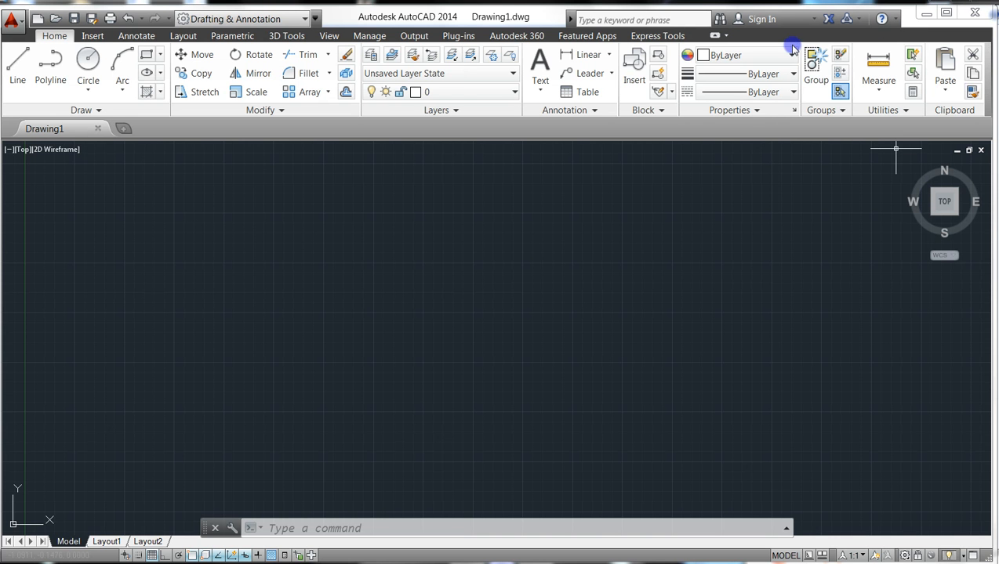
- Configure the drawing units to a length precision of 0.0 and an insertion scale in millimeters
key(Escape)
key(Escape)
key(Escape)
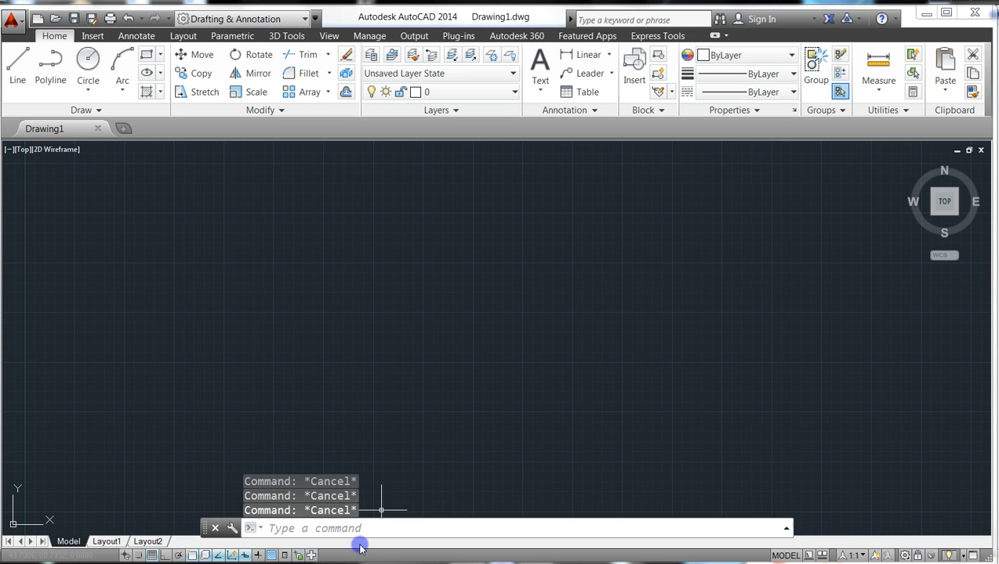
click(371, 528)
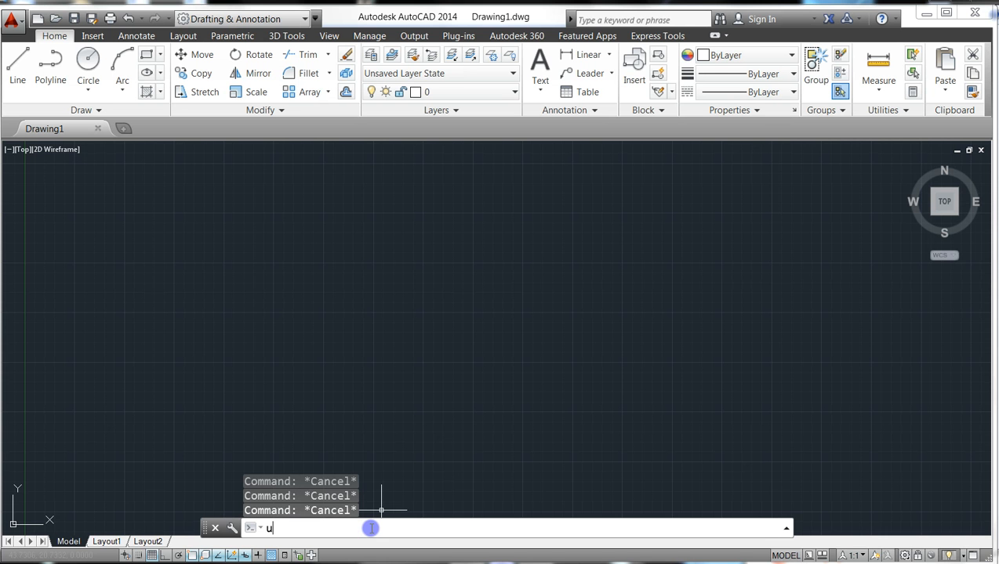
text(nits)
key(Return)
key(Return)
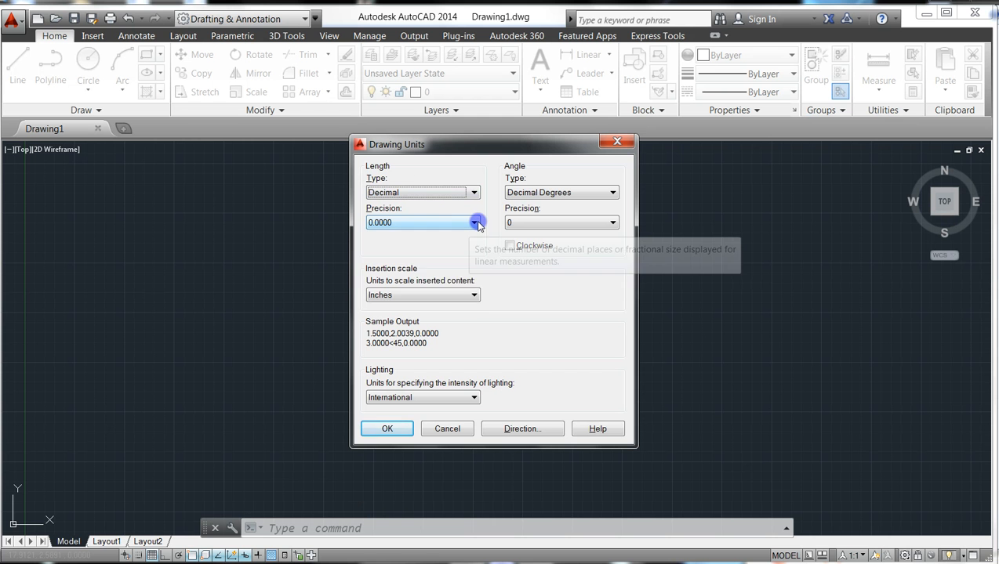
click(475, 222)
click(418, 249)
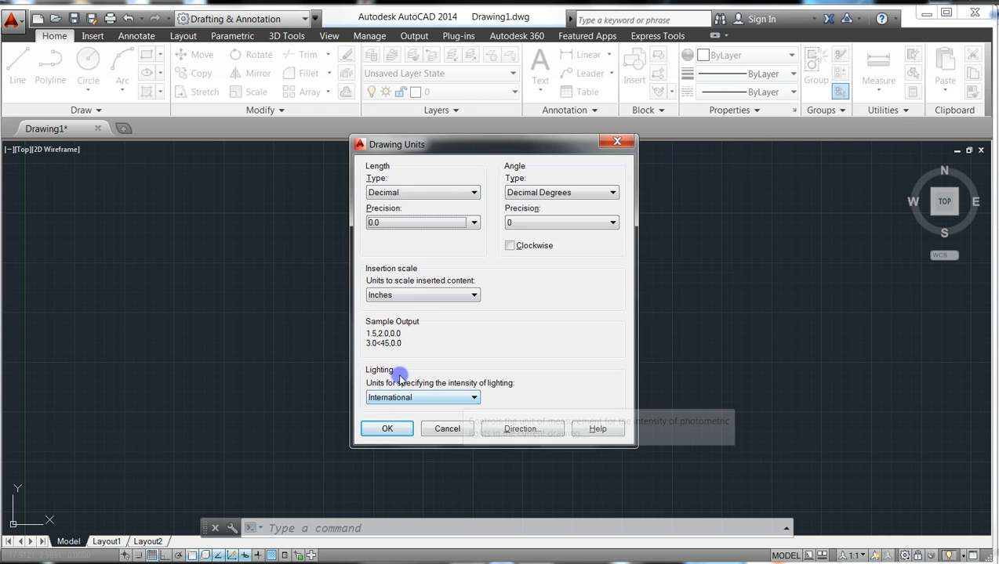
click(466, 295)
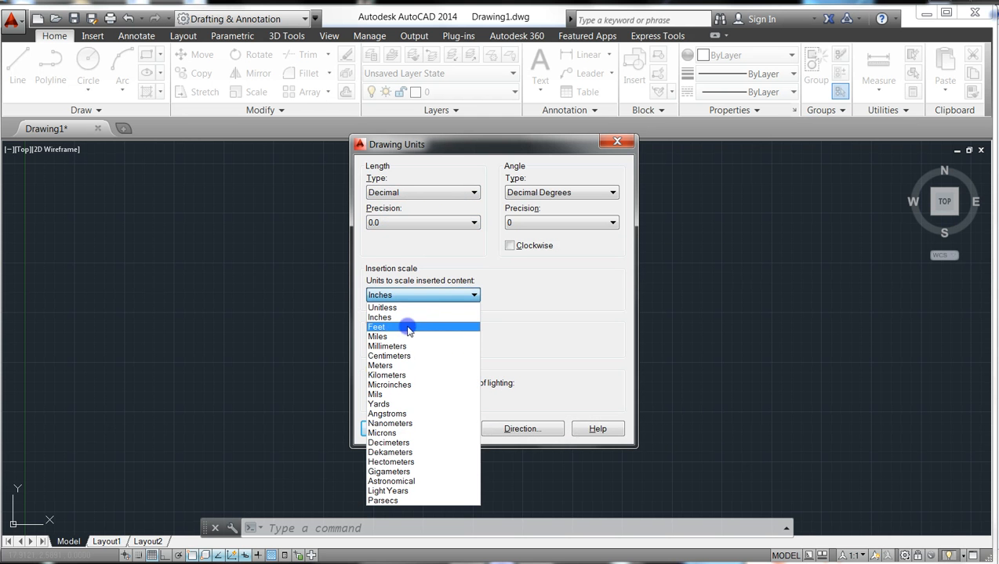
click(391, 346)
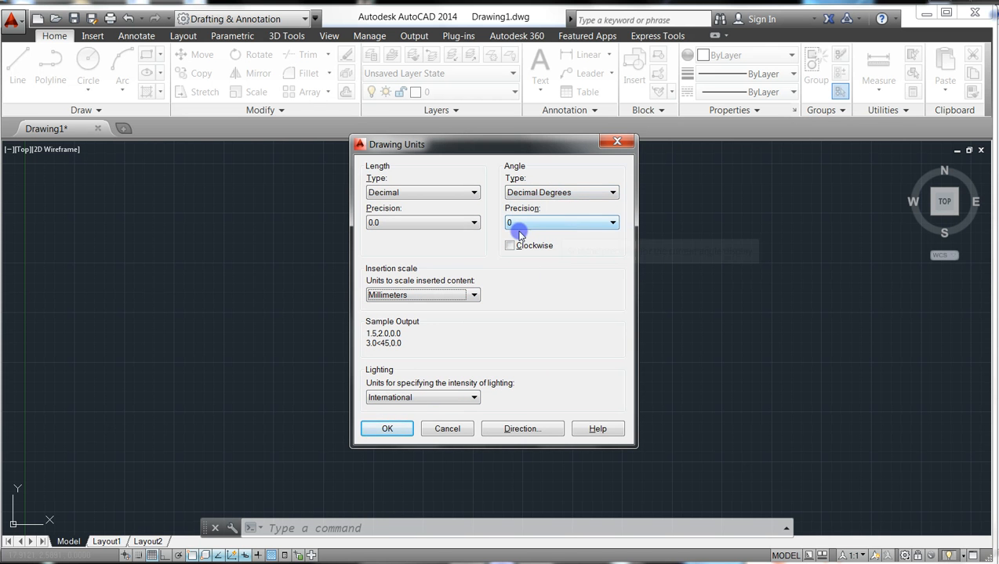
click(390, 431)
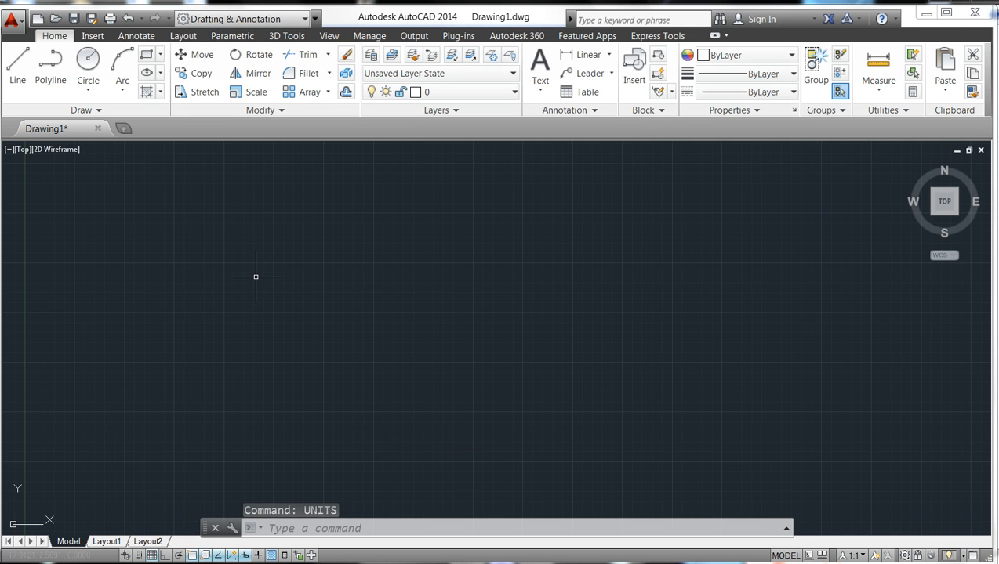
- Create a new dimension style named "plan 01" based on Standard and continue to its settings
key(Escape)
key(Escape)
key(Escape)
click(341, 530)
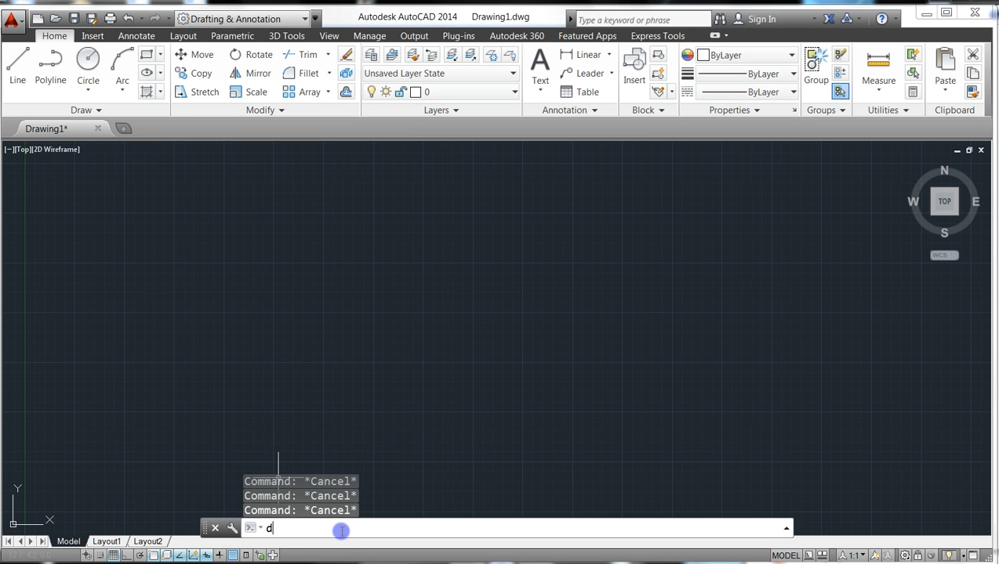
text(DiM)
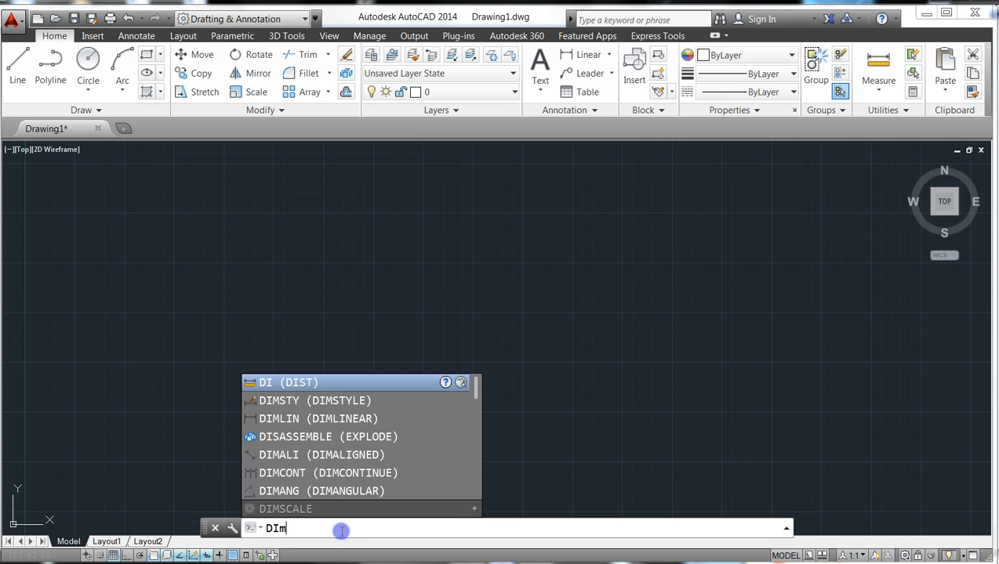
text(STy)
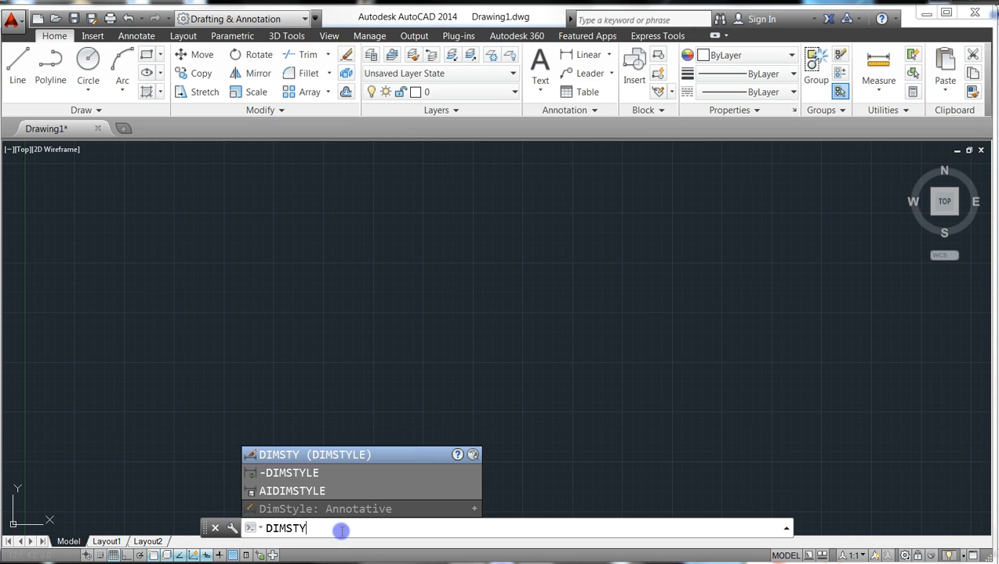
key(Return)
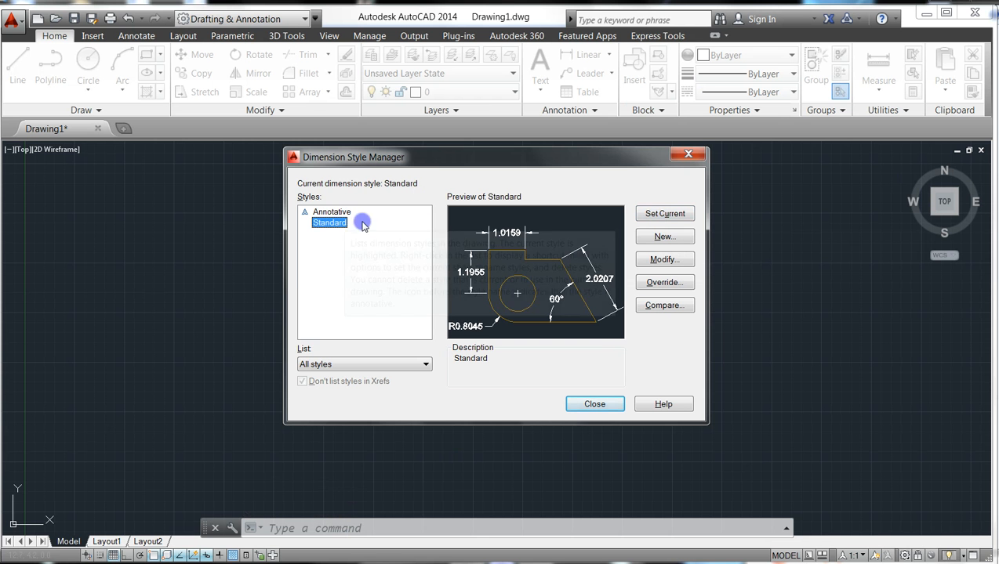
click(650, 237)
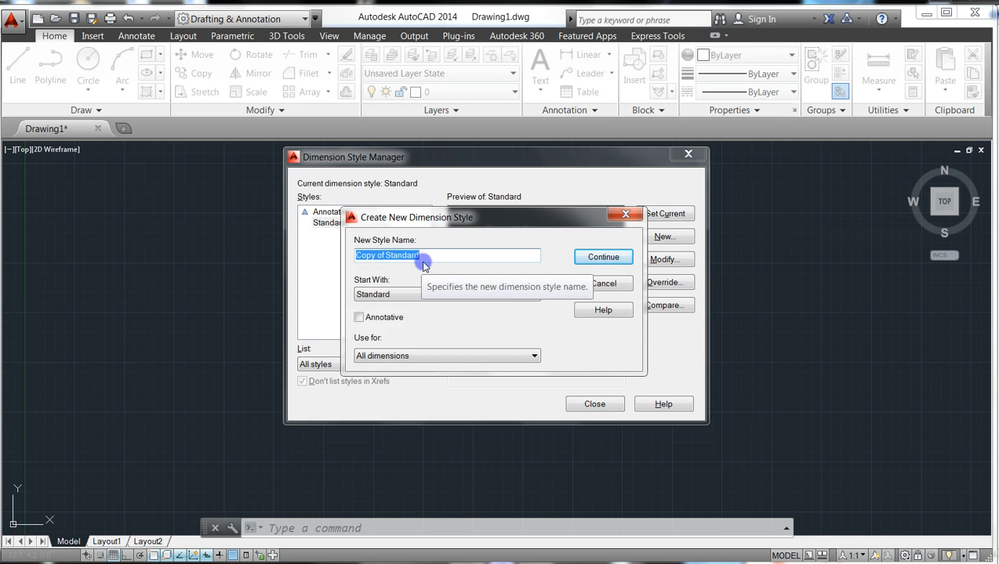
text(plan 01)
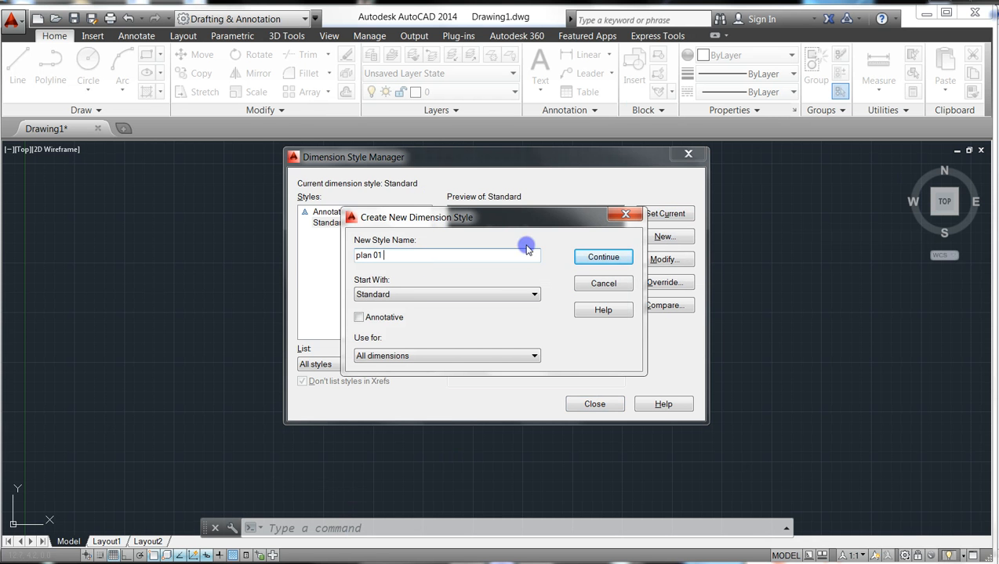
click(589, 258)
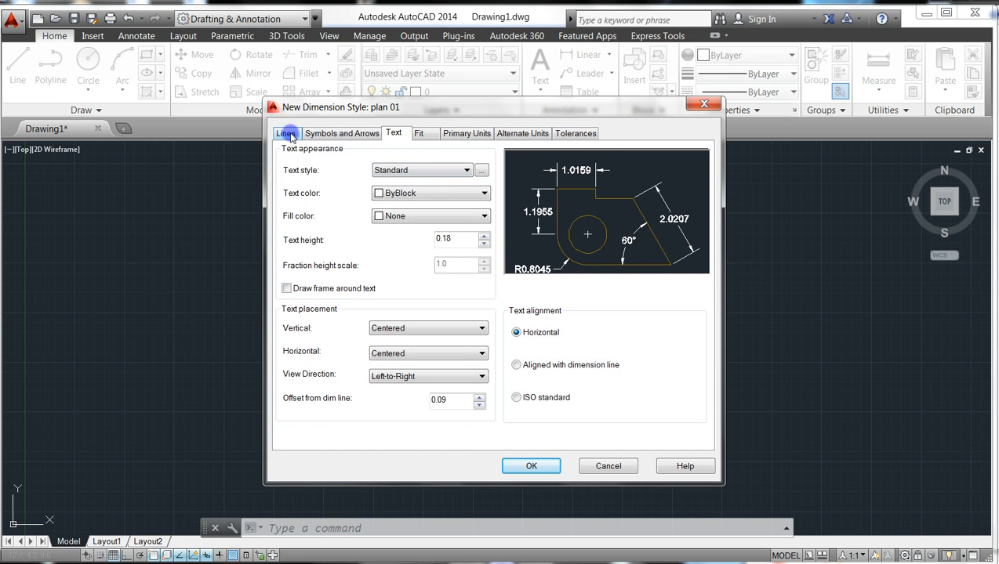
- Set the color, linetype and lineweight of the style's dimension lines to ByLayer
click(289, 135)
click(465, 165)
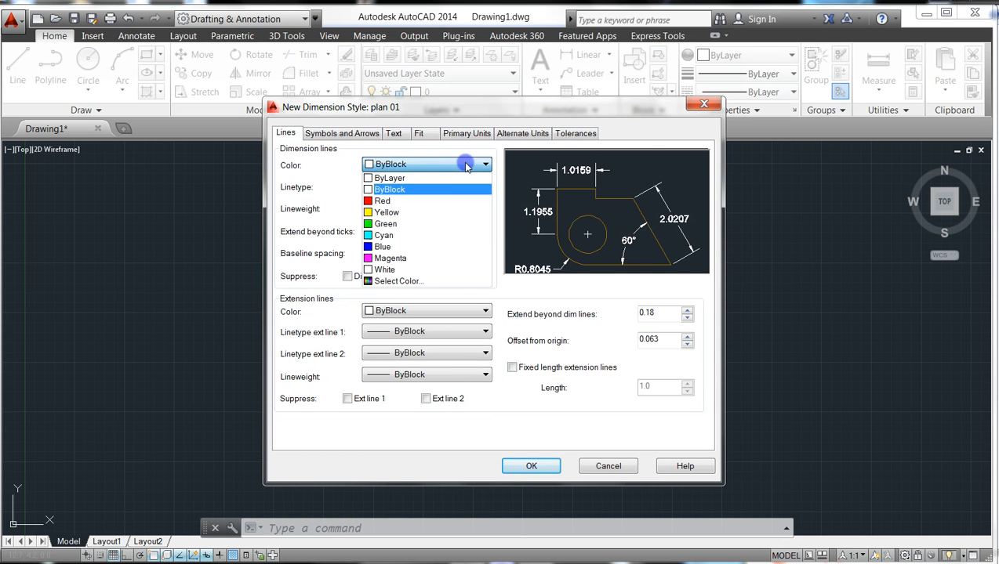
click(446, 178)
click(483, 186)
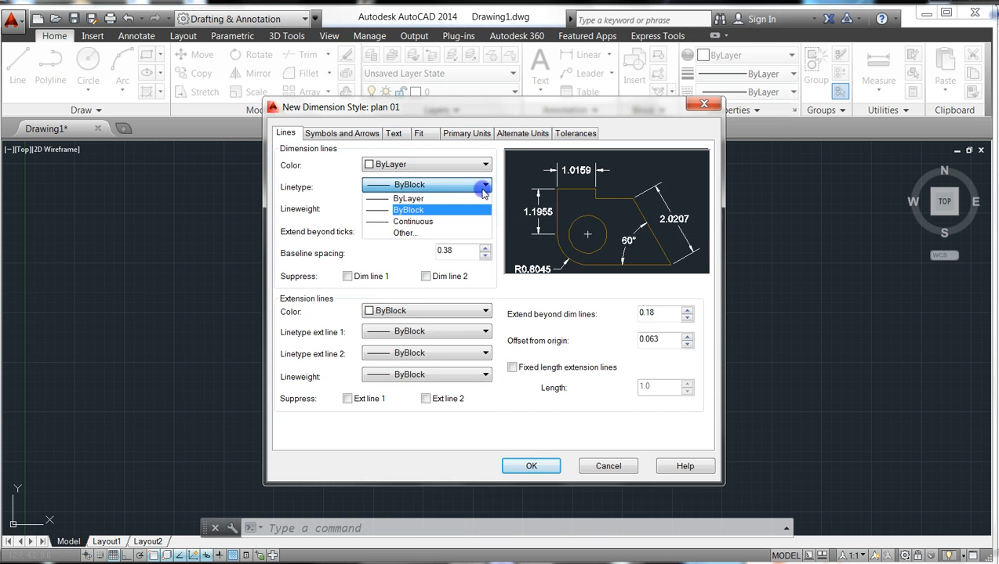
click(464, 198)
click(480, 206)
click(461, 217)
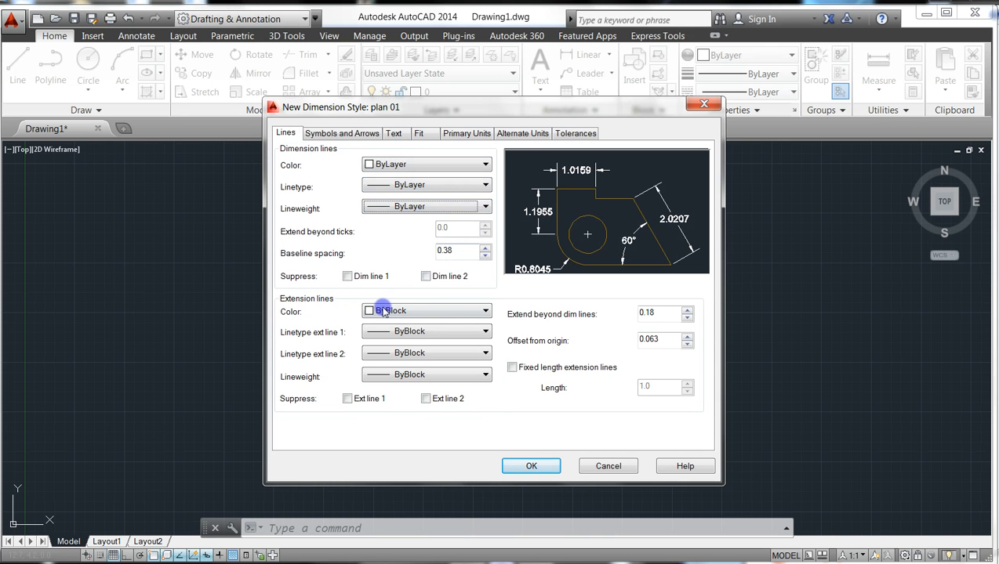
- Set the extension lines' color, both extension linetypes and lineweight to ByLayer
click(466, 311)
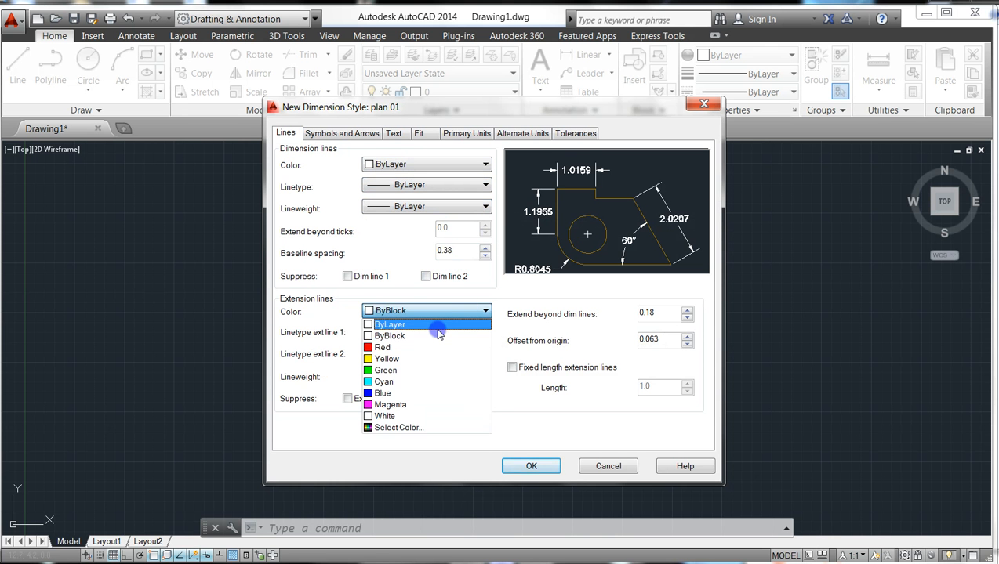
click(437, 328)
click(456, 331)
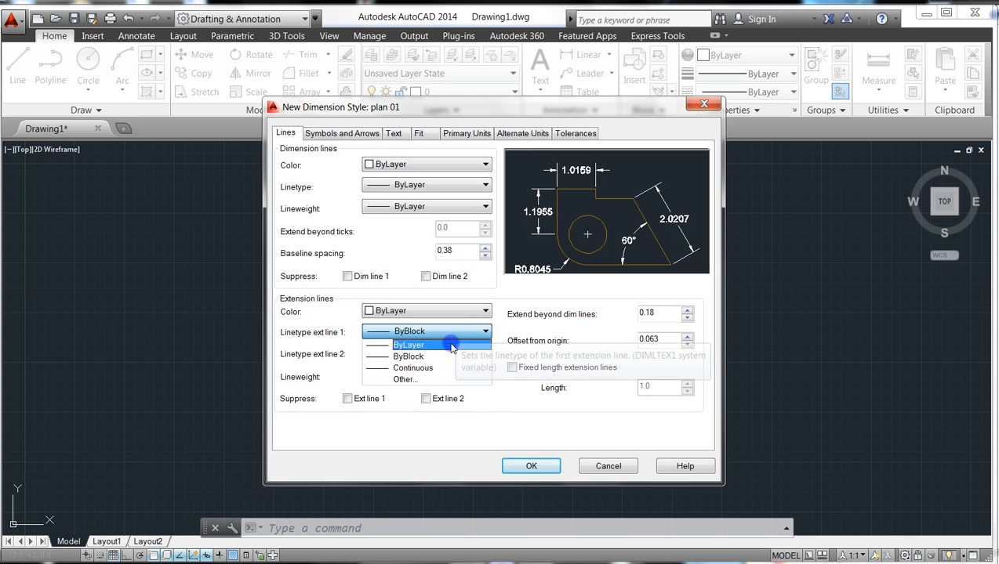
click(455, 345)
click(457, 353)
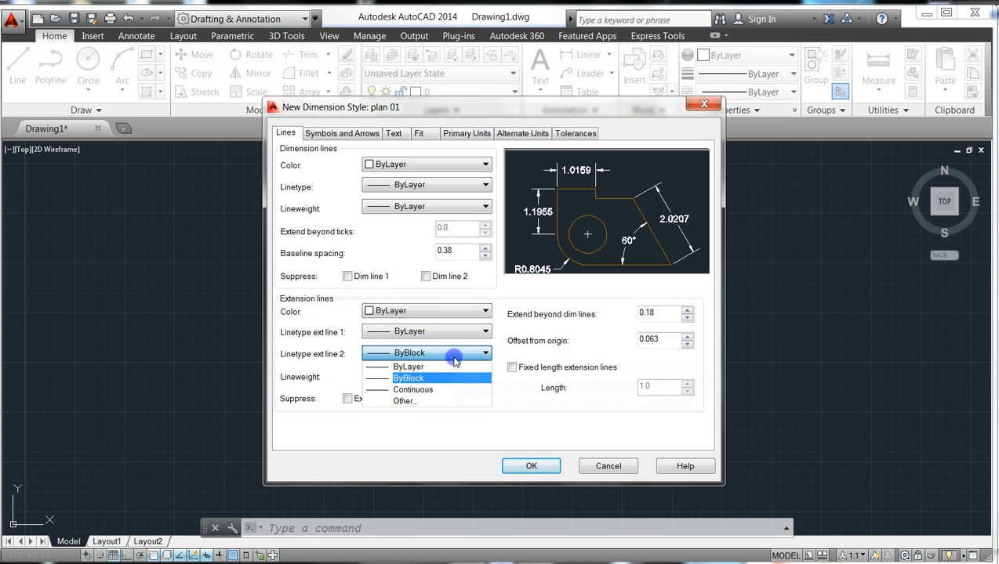
click(450, 367)
click(460, 377)
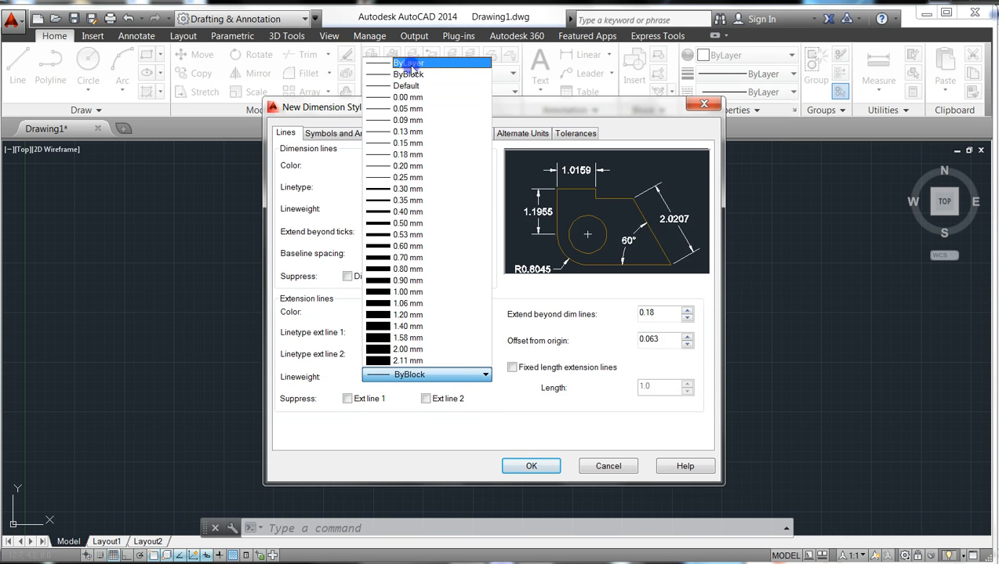
click(410, 64)
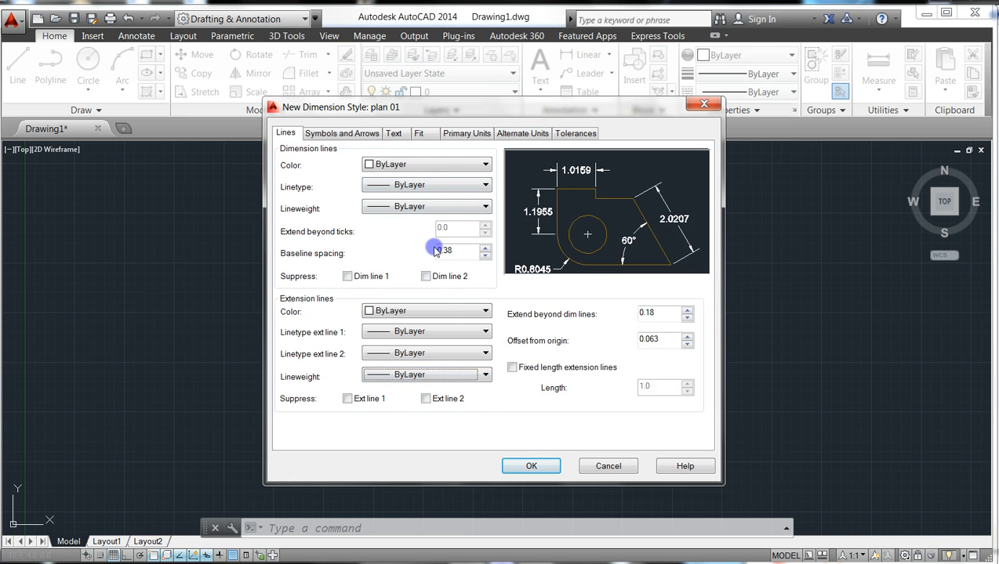
- Turn on fixed length extension lines and set the dimension arrow size to 150
click(512, 367)
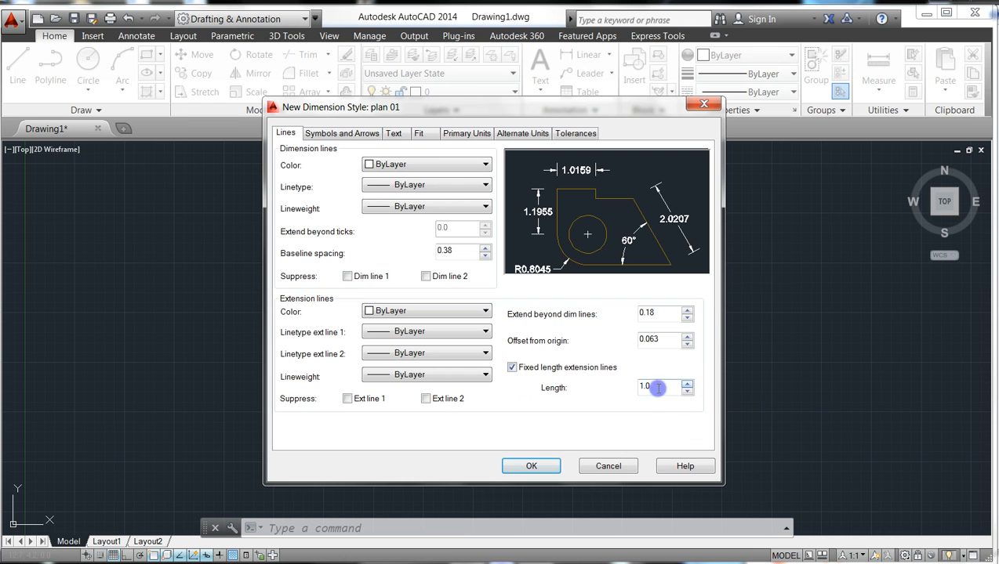
click(342, 132)
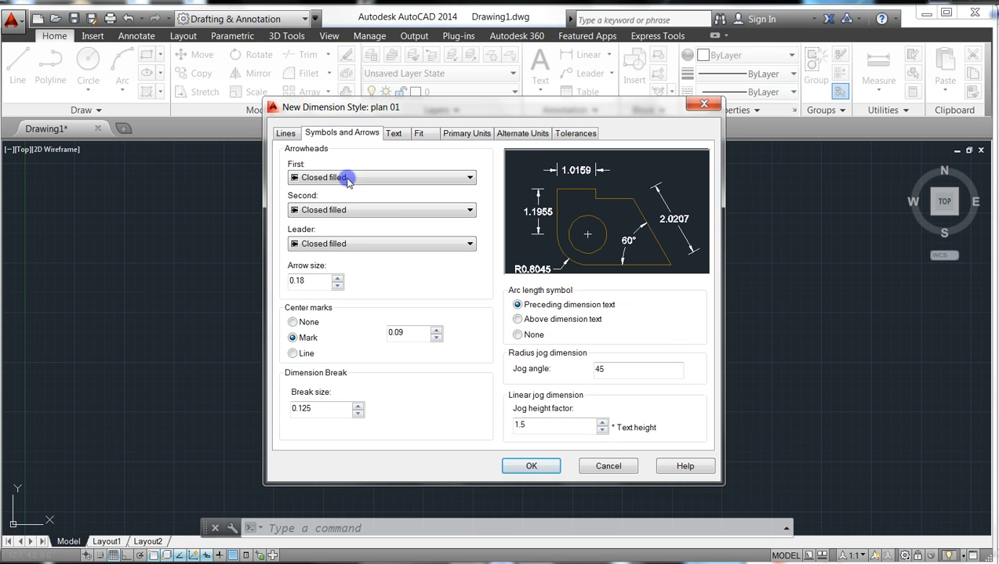
text(150)
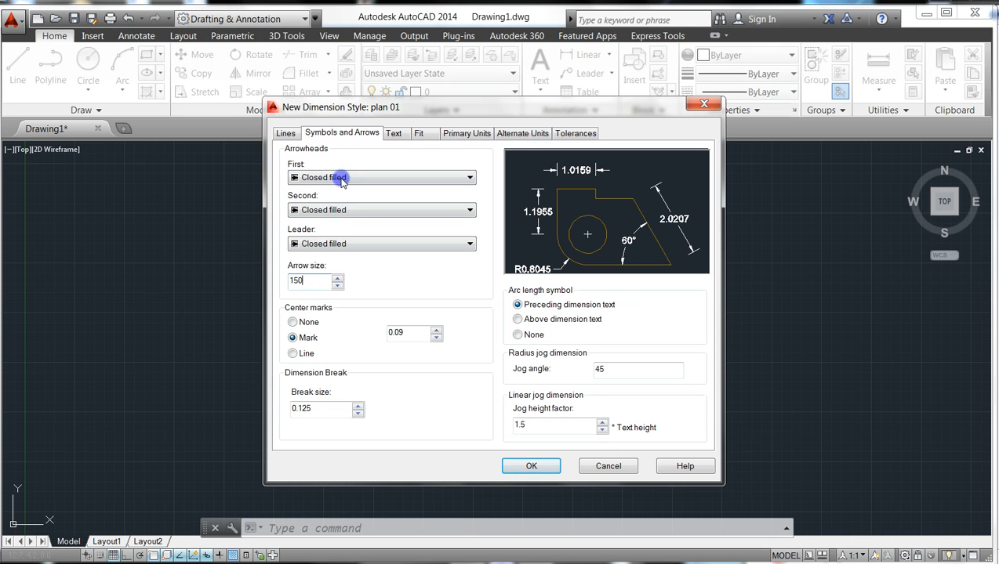
- Set the dimension text height to 225 and its alignment to ISO standard
click(396, 134)
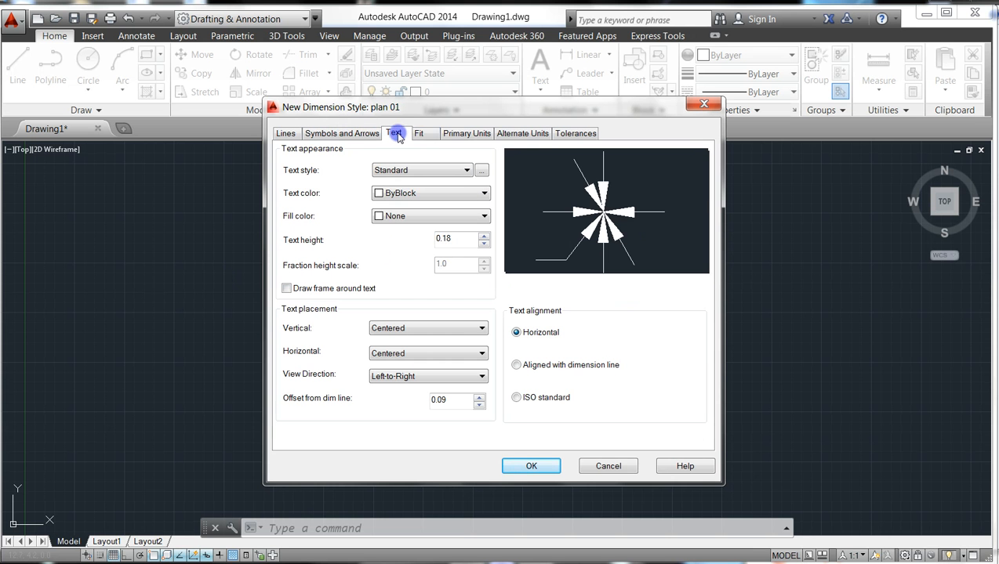
double_click(443, 238)
text(225.0)
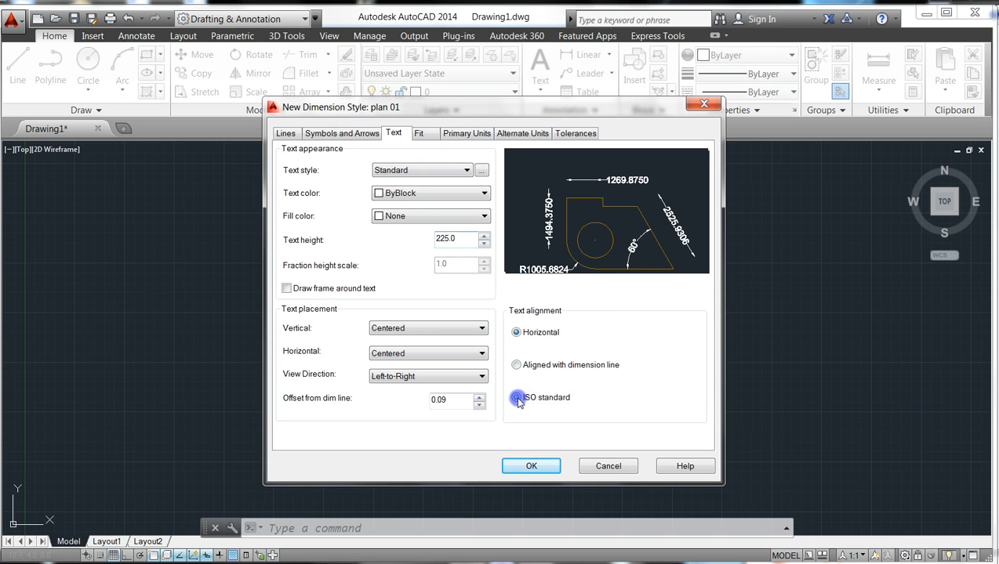
click(517, 399)
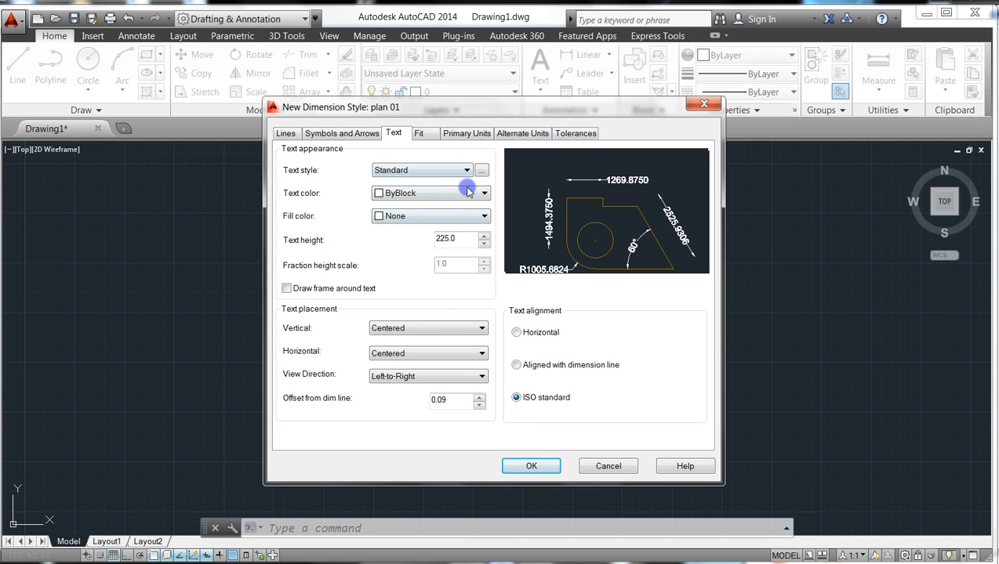
- Set the dimension text color to ByLayer
click(421, 193)
click(435, 194)
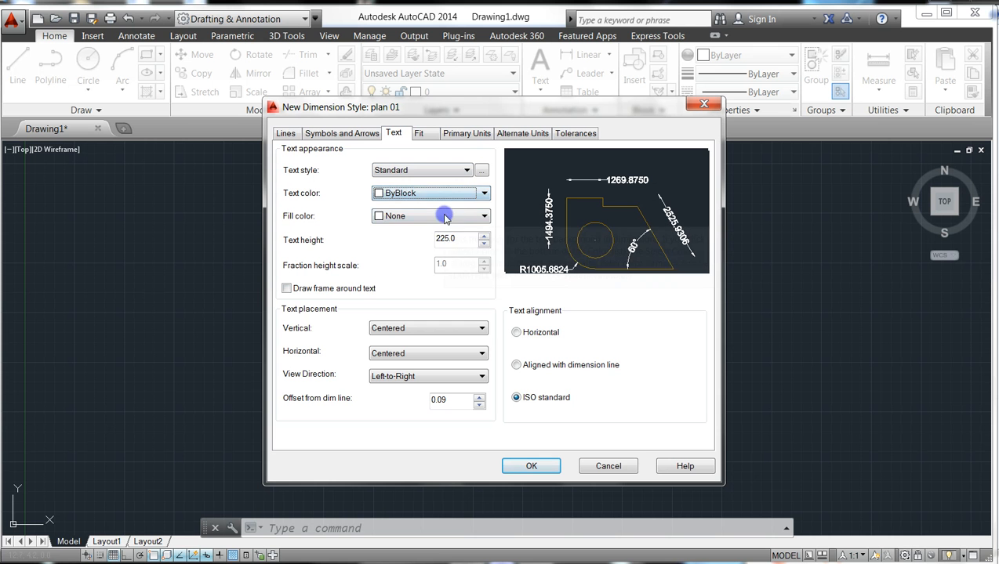
click(437, 194)
click(441, 208)
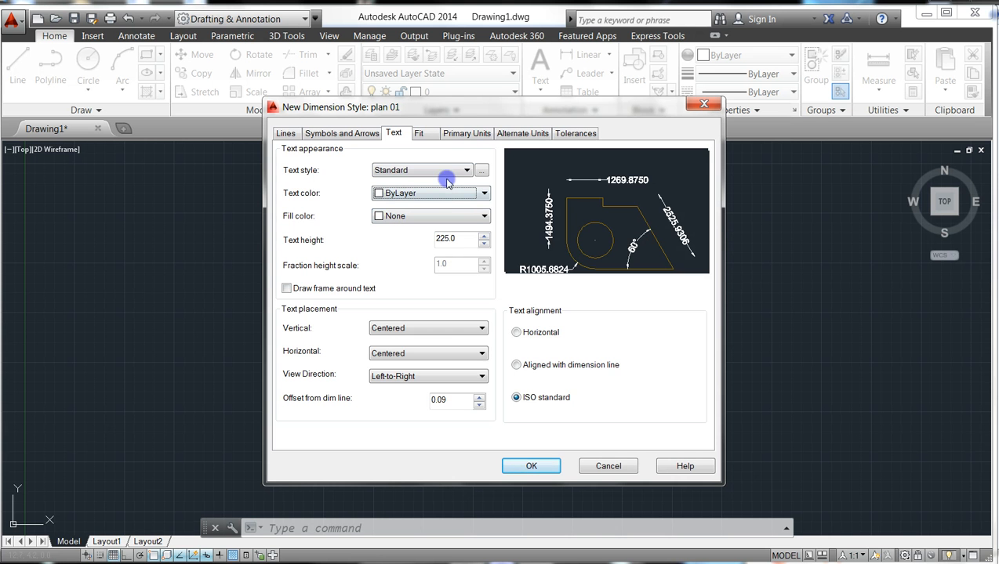
- Set the linear dimension precision of the plan 01 style's primary units to 0.0 and accept the style
click(467, 133)
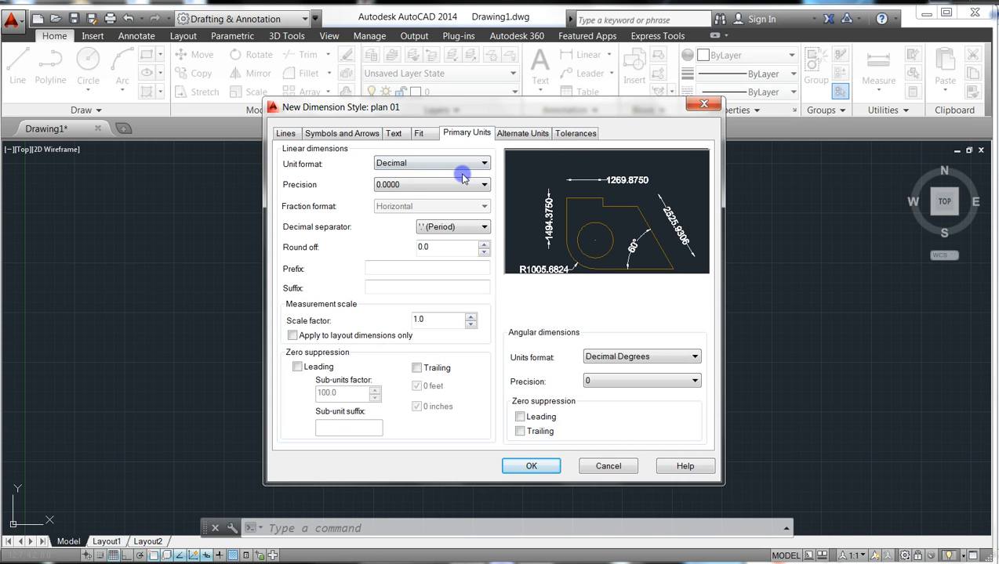
click(466, 165)
click(452, 185)
click(445, 188)
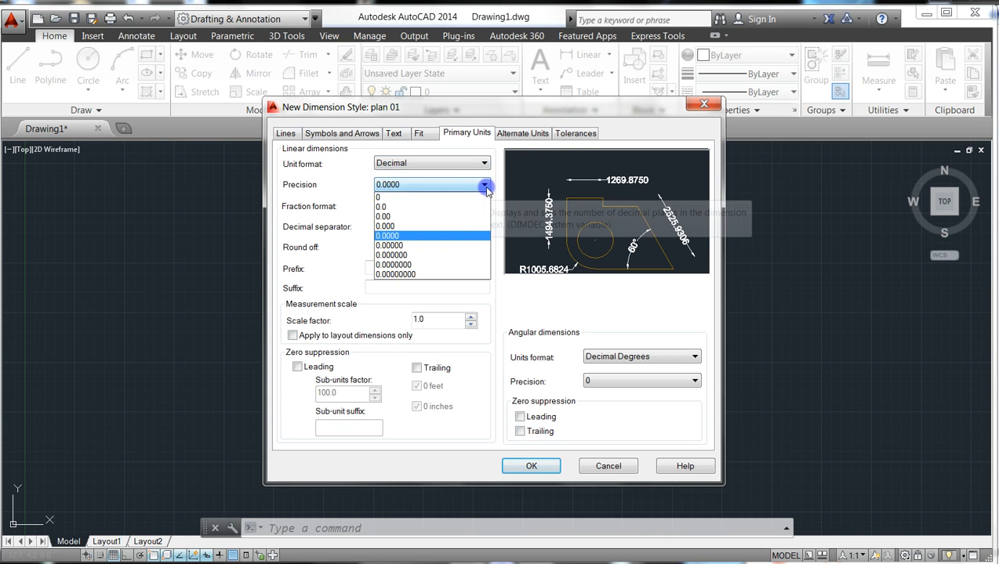
click(429, 206)
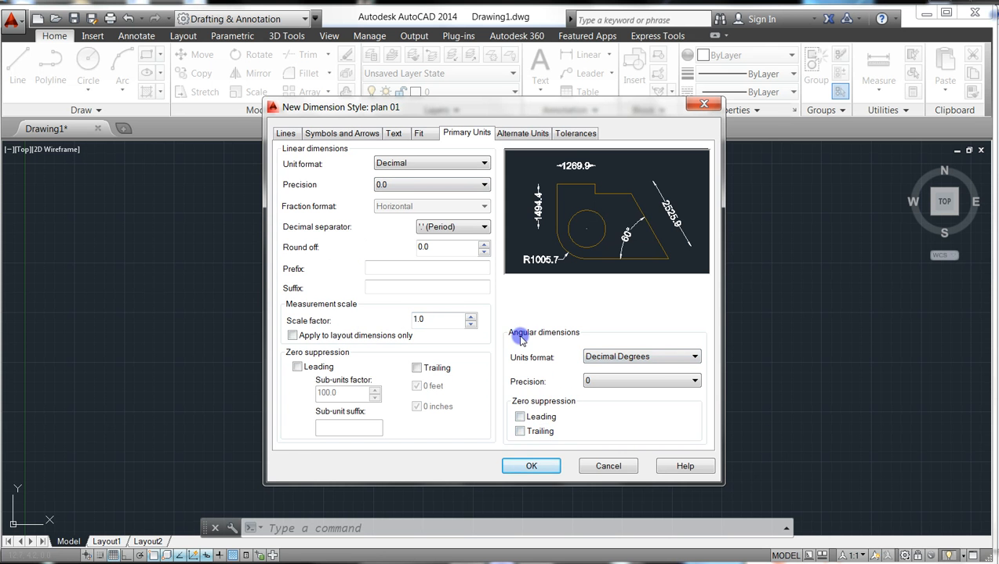
click(532, 465)
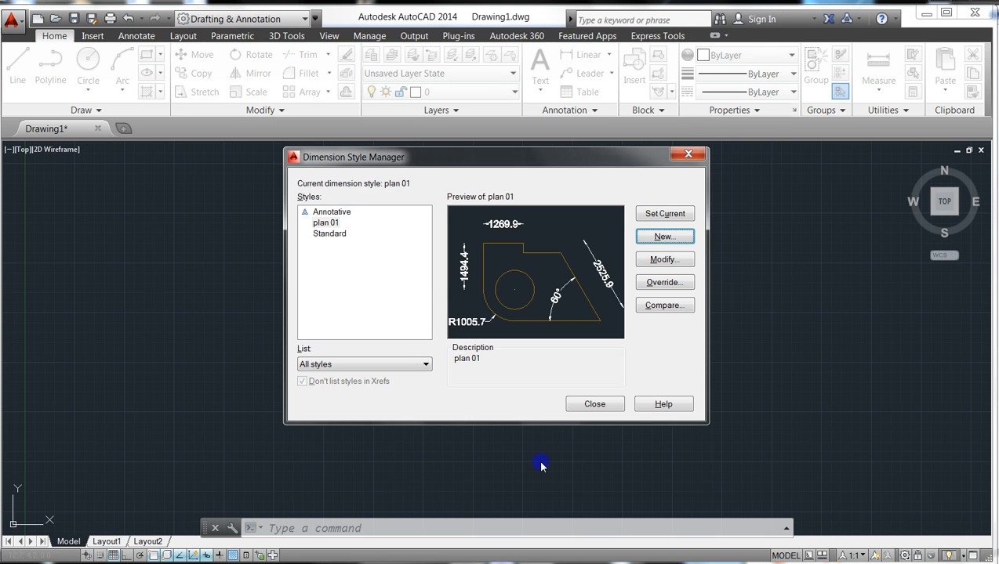
- Make plan 01 the current dimension style and close the Dimension Style Manager
click(333, 223)
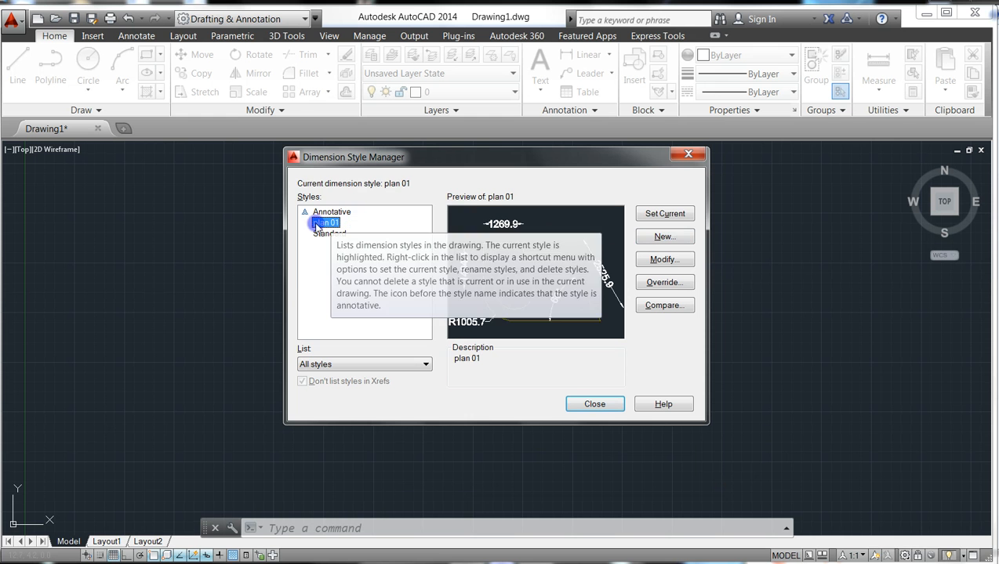
click(667, 220)
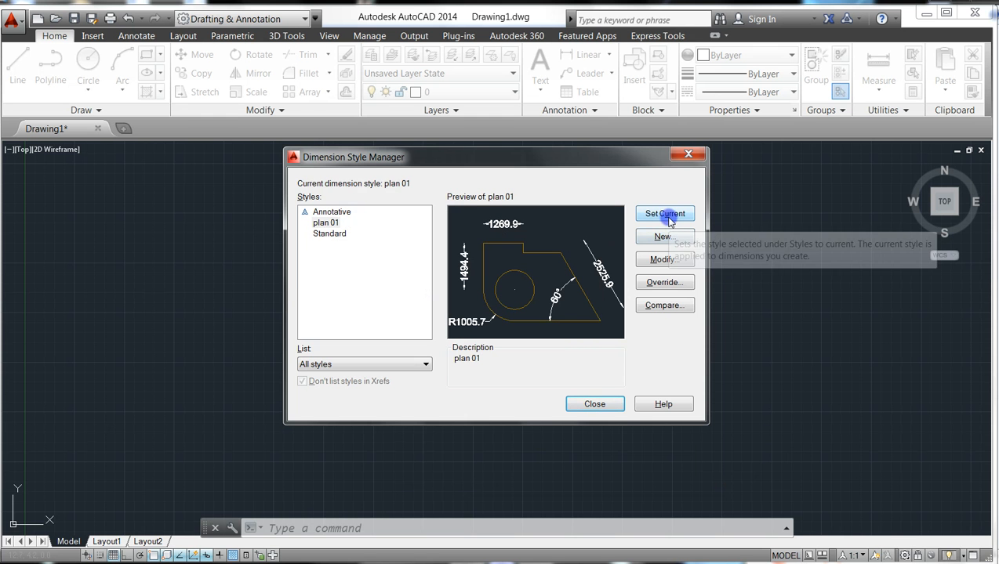
click(598, 405)
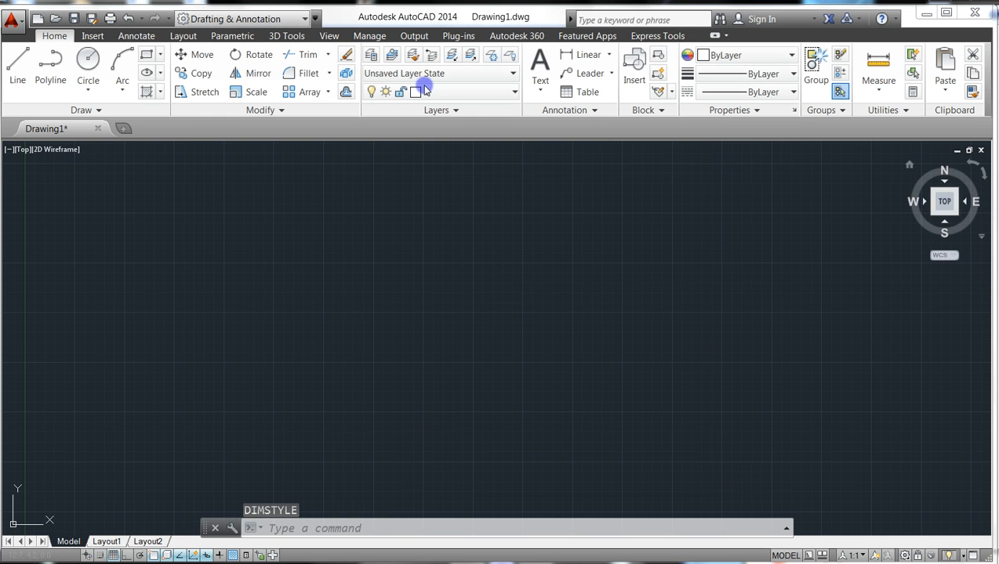
- Save the drawing to the Desktop as an AutoCAD 2013 DWG, named "plan 01," followed by the person's name
click(10, 23)
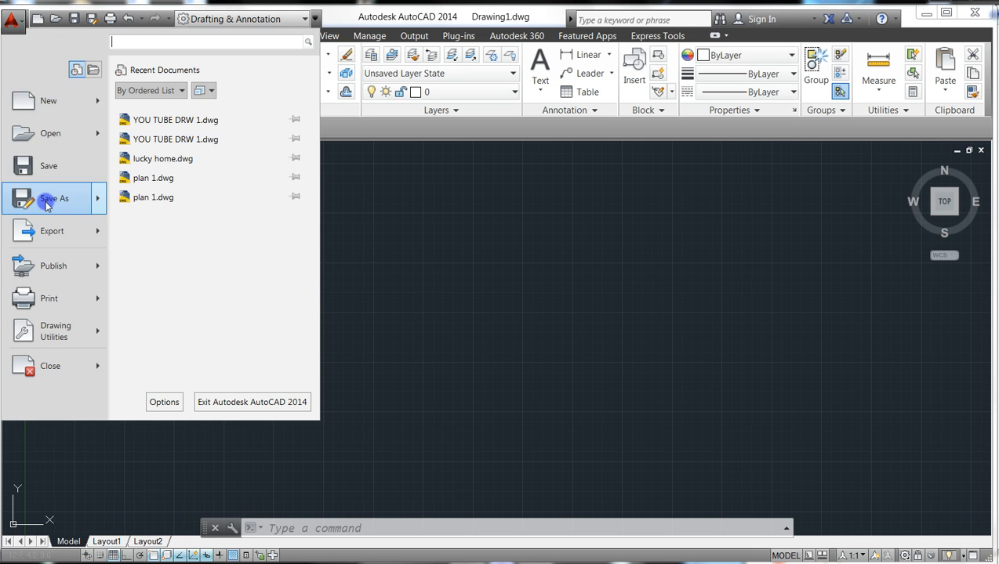
mouse_move(46, 201)
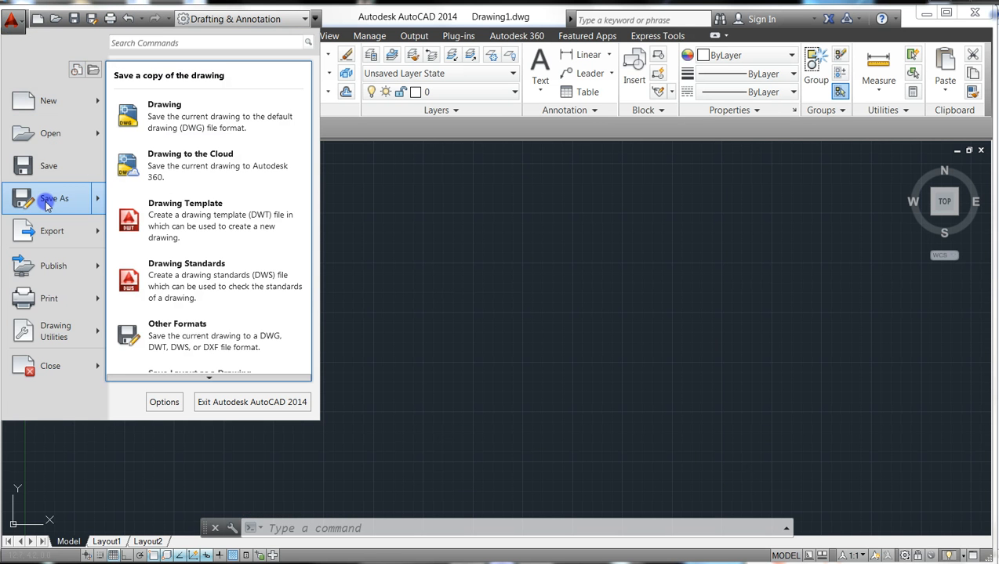
click(47, 204)
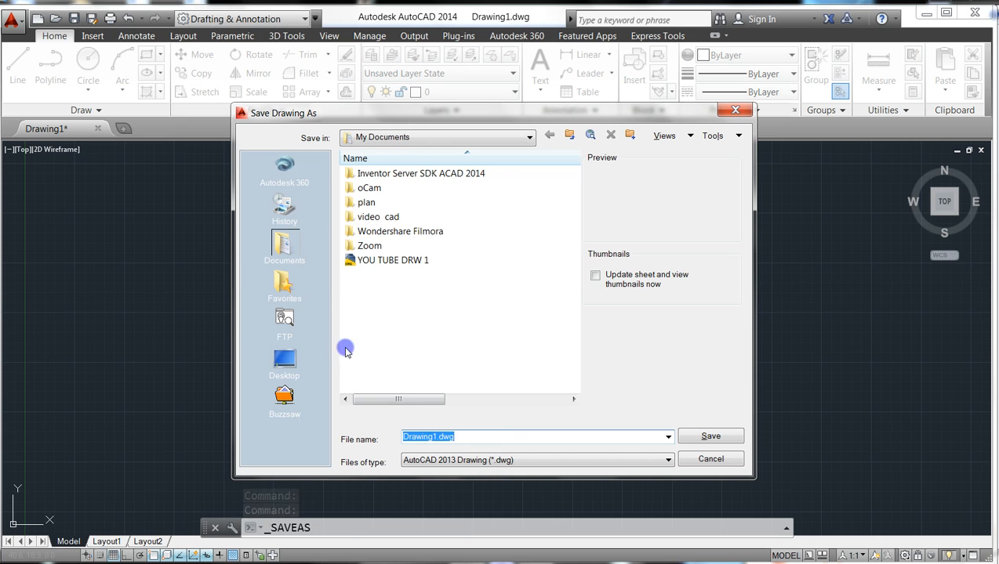
click(284, 360)
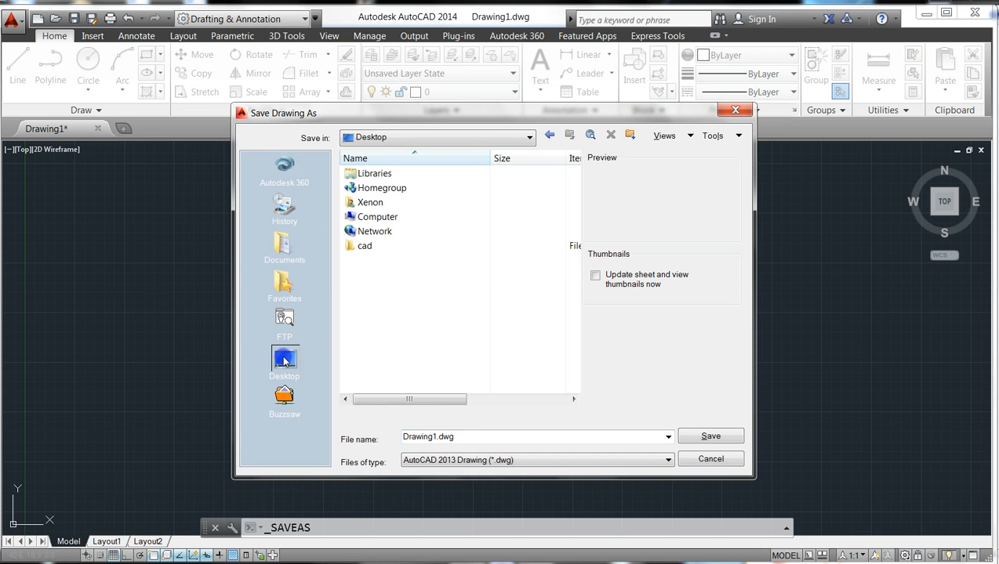
double_click(476, 435)
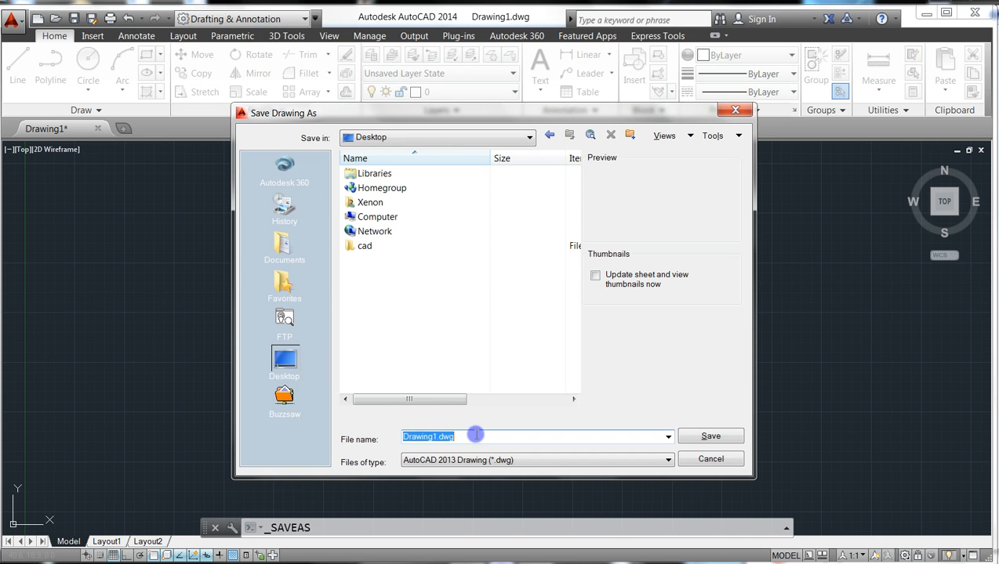
text(plan 01, Nalakaa)
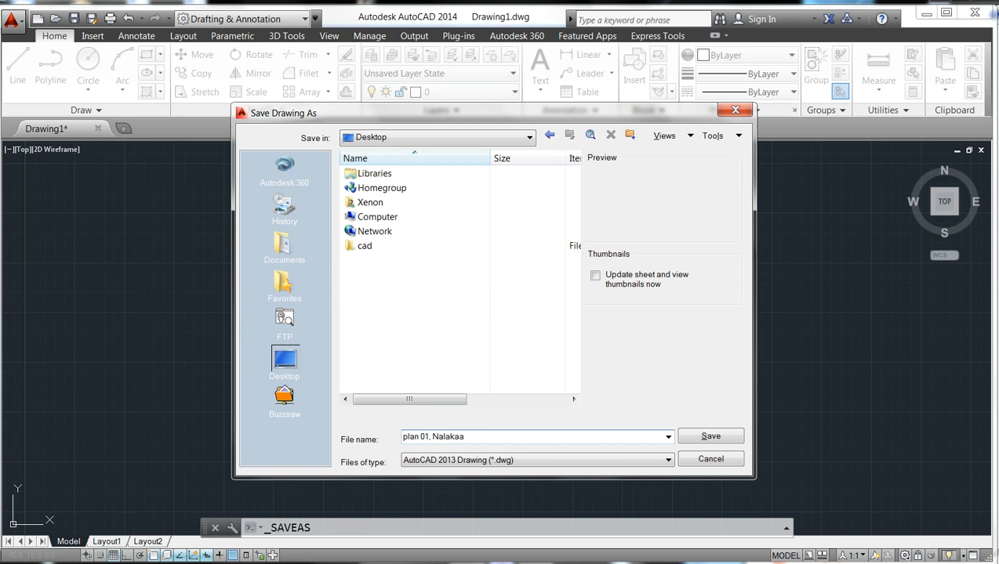
click(474, 435)
click(682, 436)
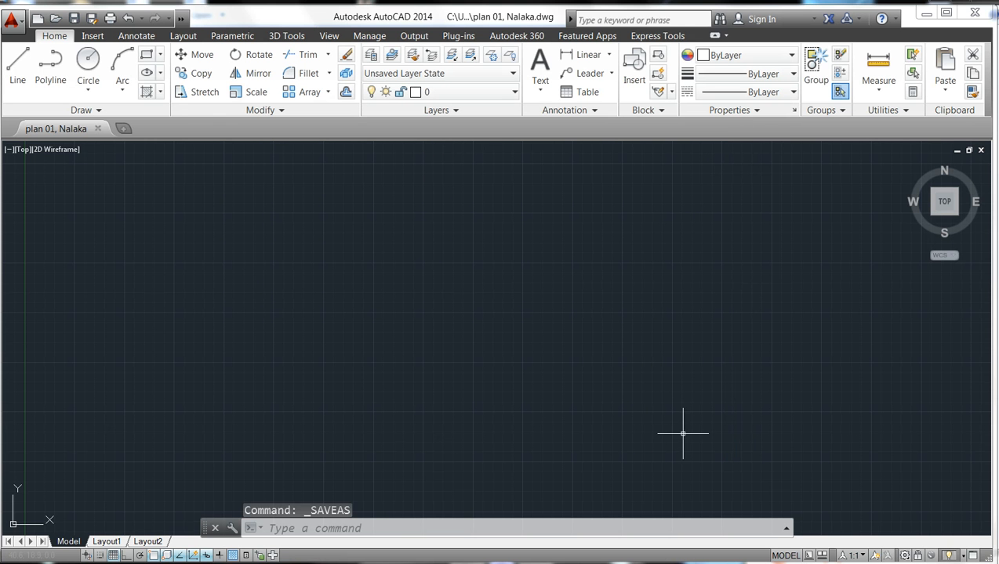
click(16, 148)
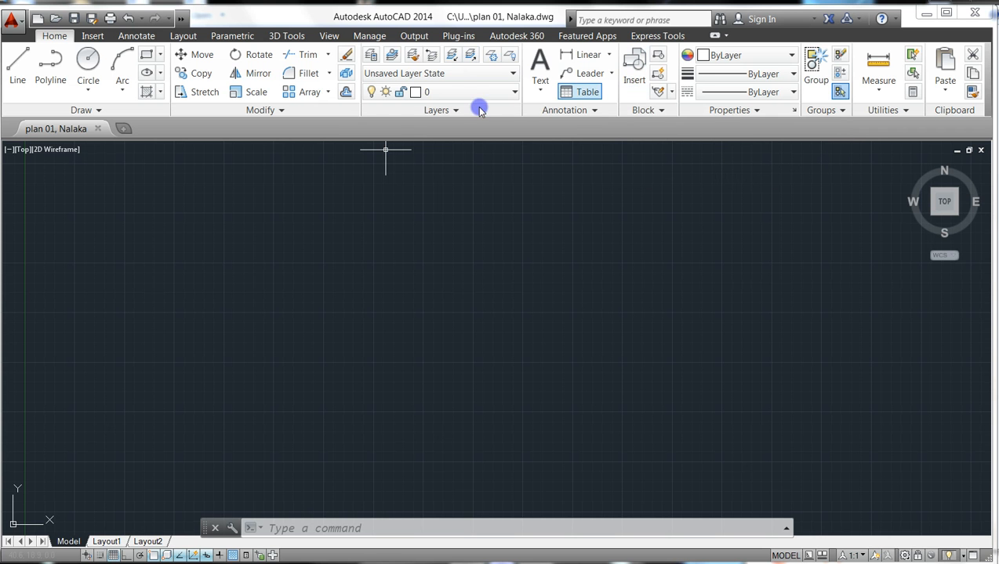
click(131, 38)
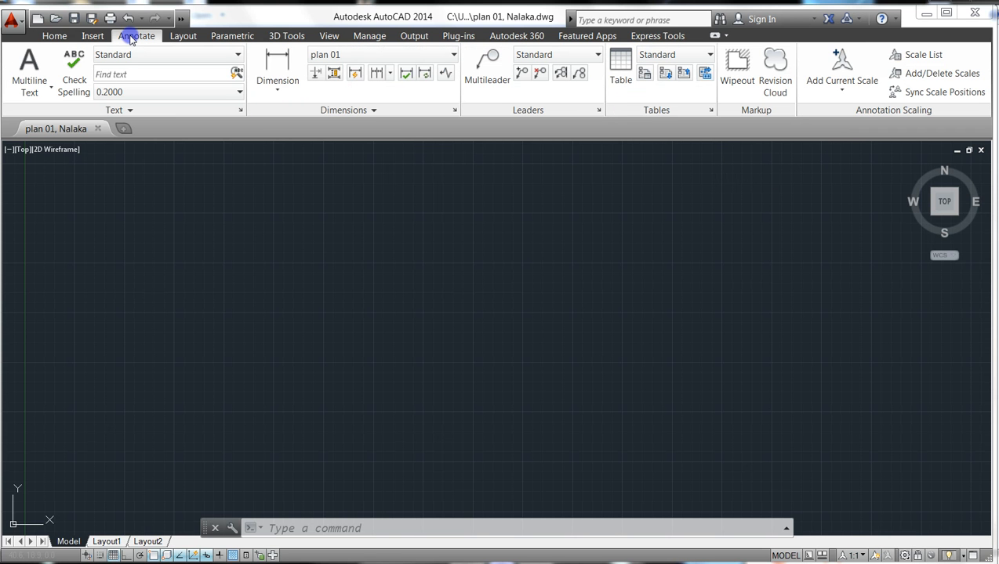
click(66, 36)
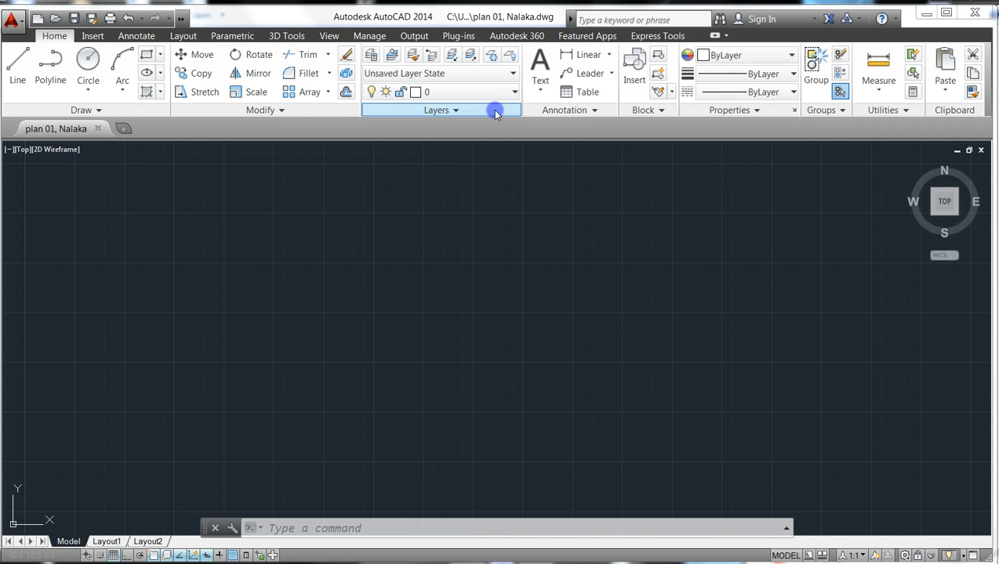
- Add two new layers in the Layer Properties Manager, keeping the first one's default name and naming the second wall
click(370, 56)
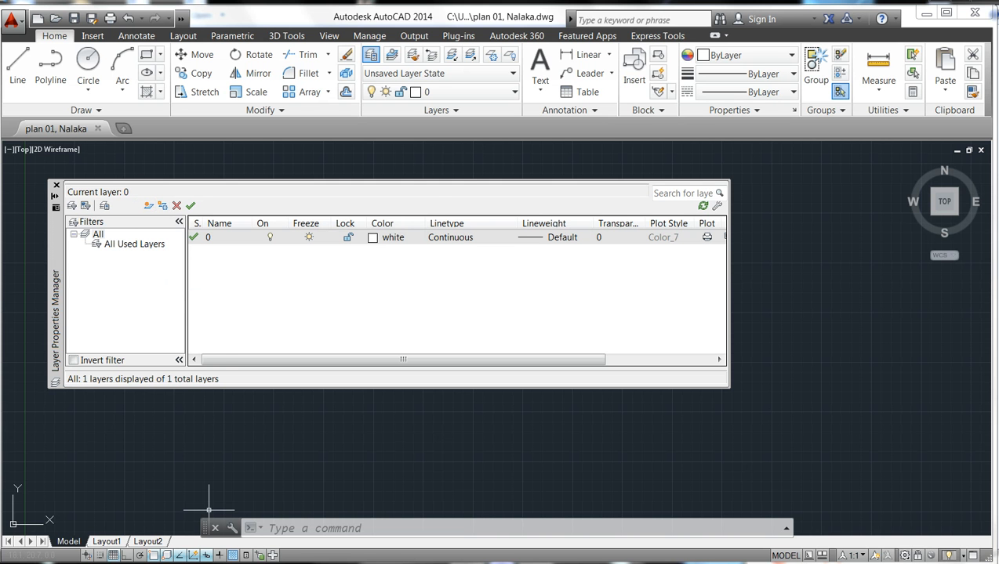
click(152, 205)
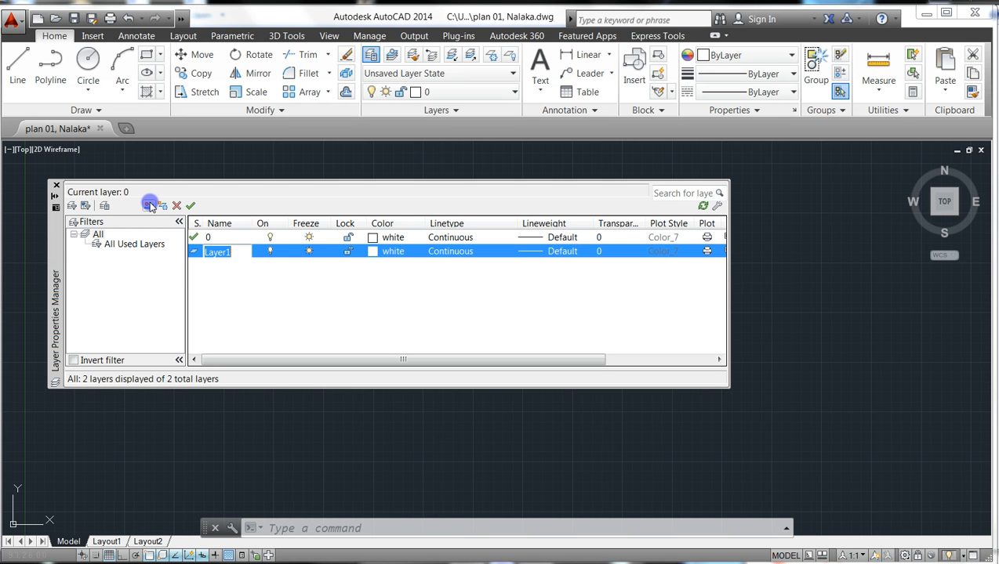
click(149, 205)
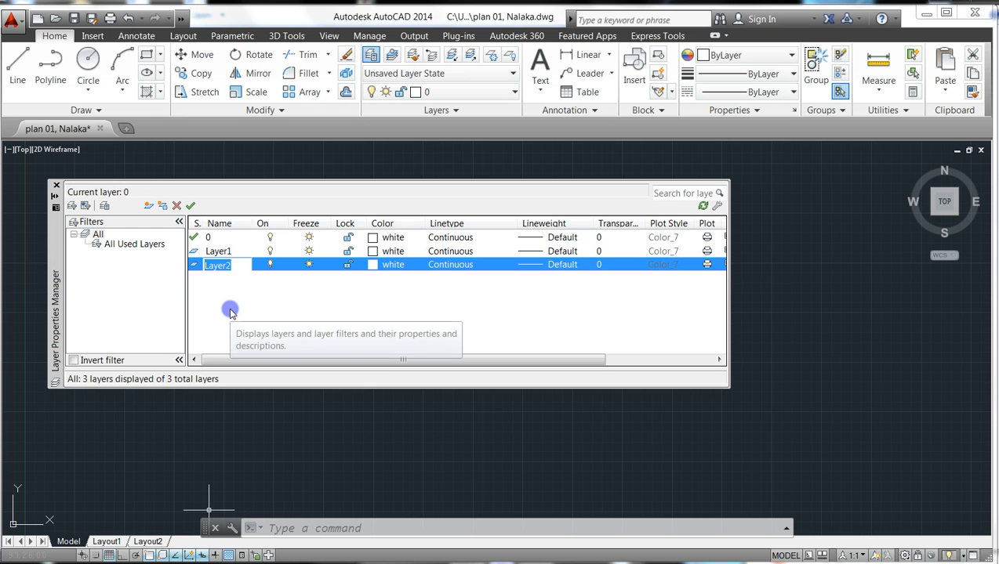
text(wall)
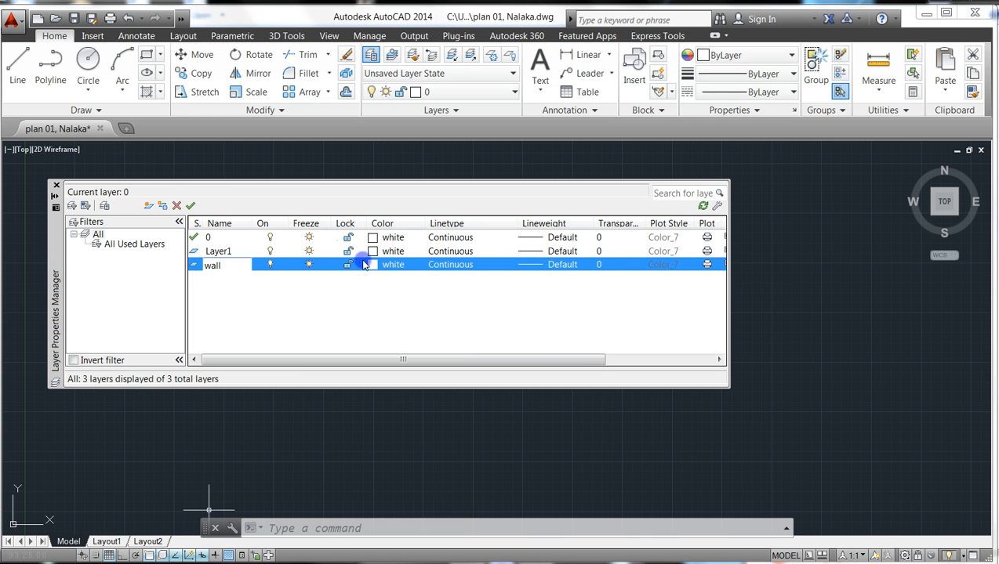
- Set the wall layer's color to red and its linetype to Continuous
click(396, 268)
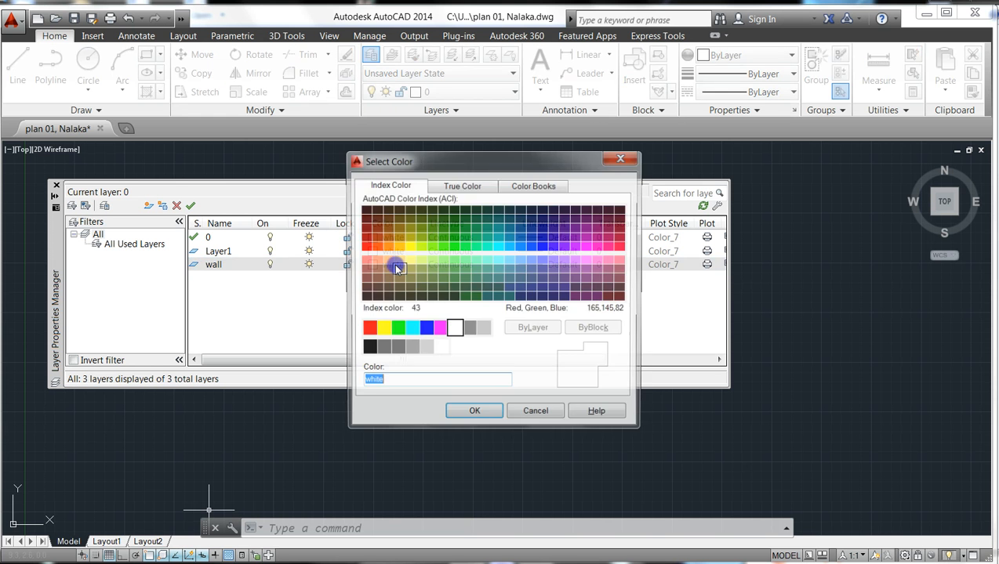
click(368, 332)
click(459, 414)
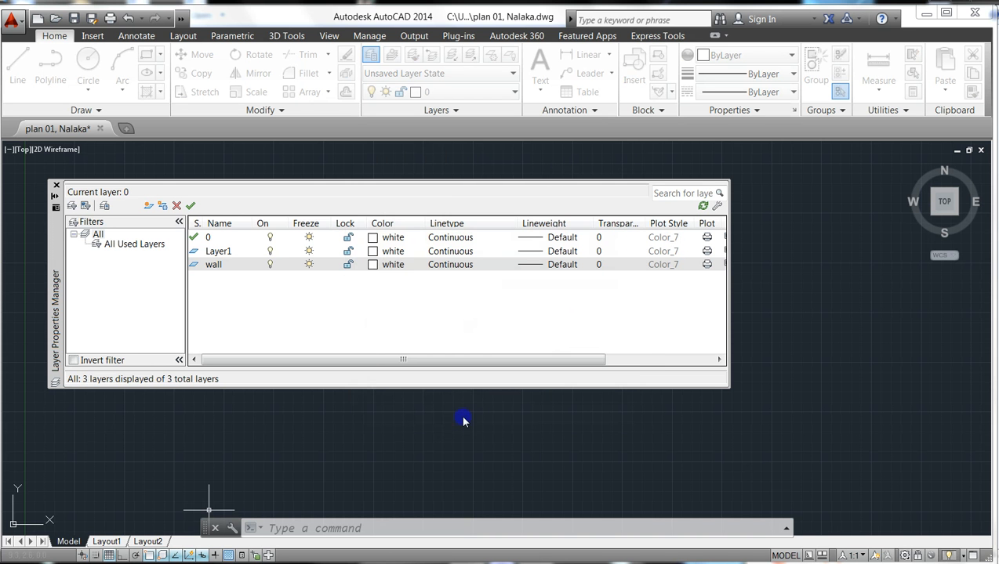
click(461, 267)
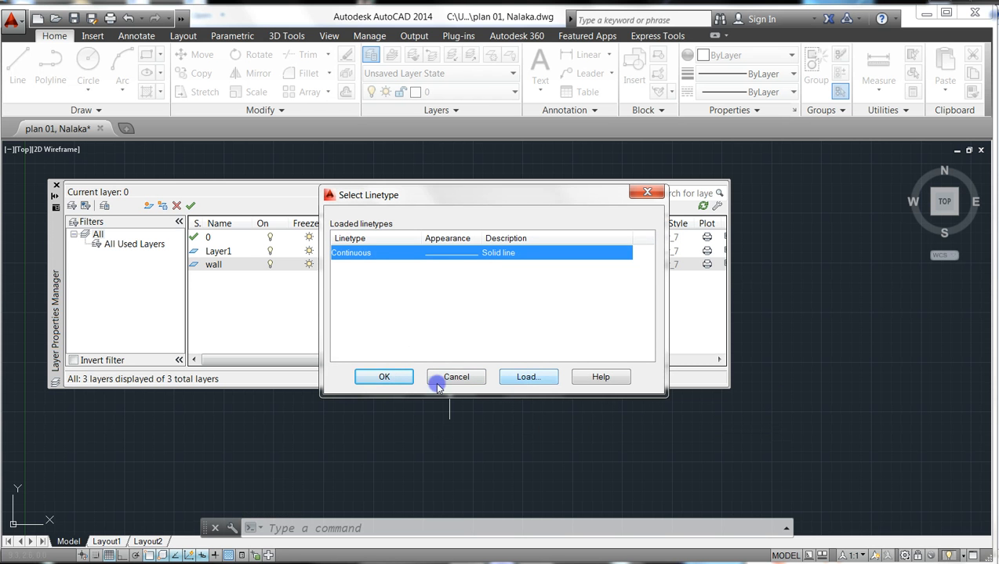
click(379, 377)
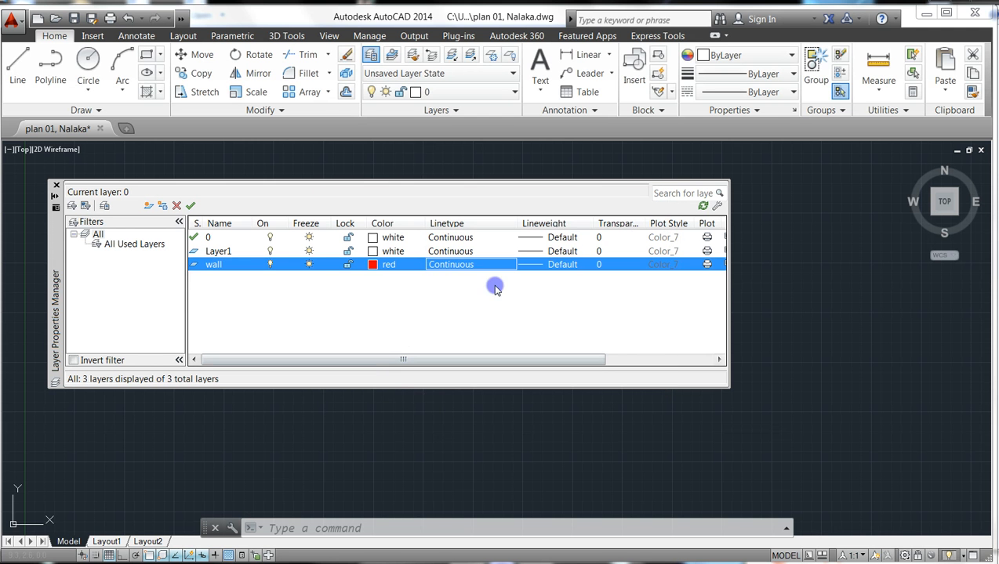
- Set the wall layer's lineweight to 0.30 mm
click(553, 267)
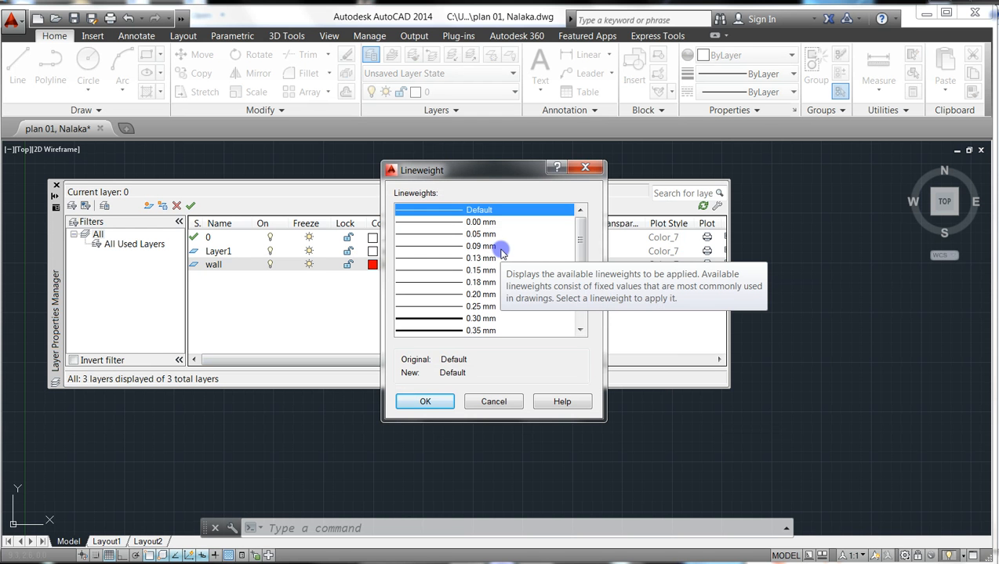
click(466, 318)
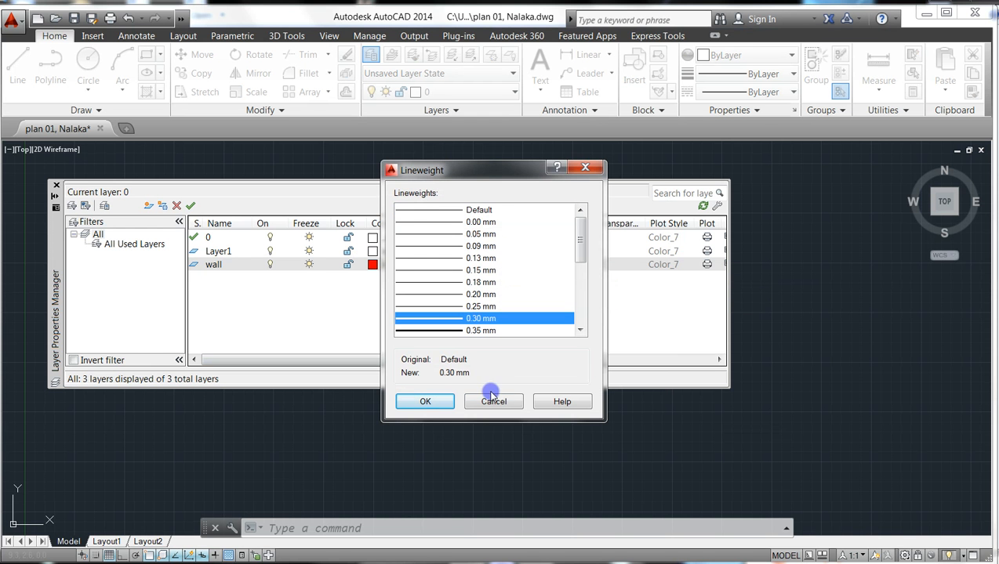
click(442, 401)
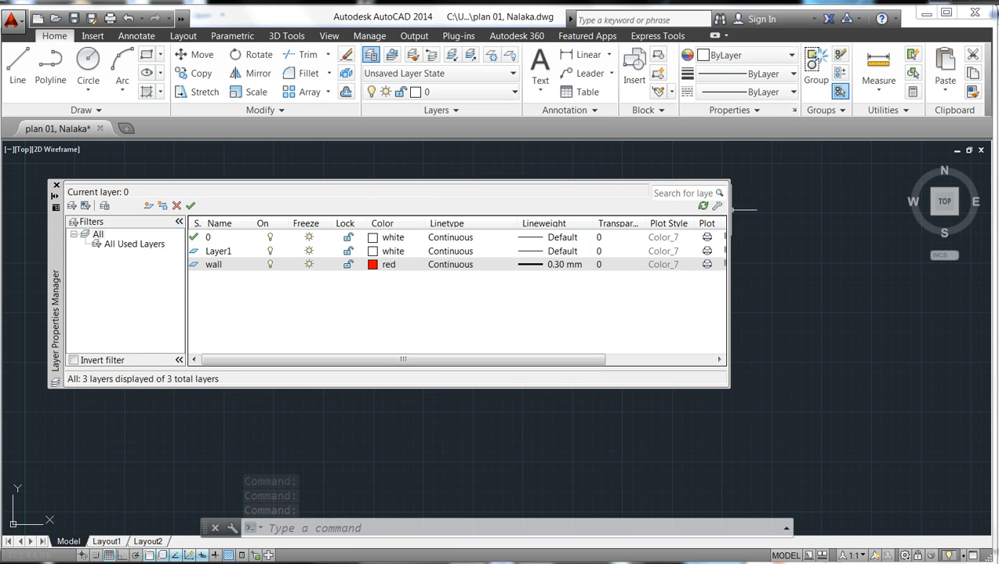
- Create another layer after wall and name it Dimention
click(719, 362)
click(720, 361)
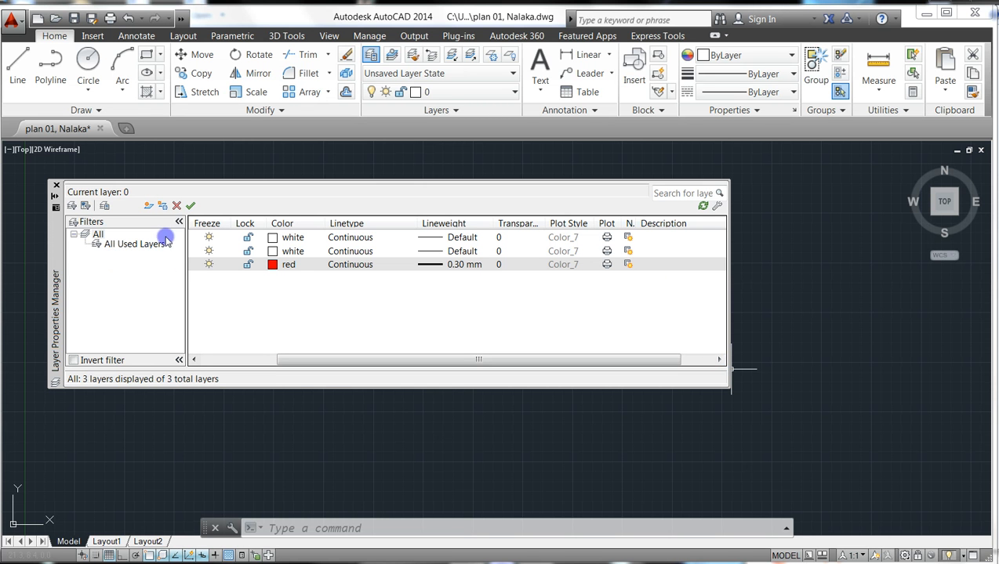
drag(325, 362, 200, 356)
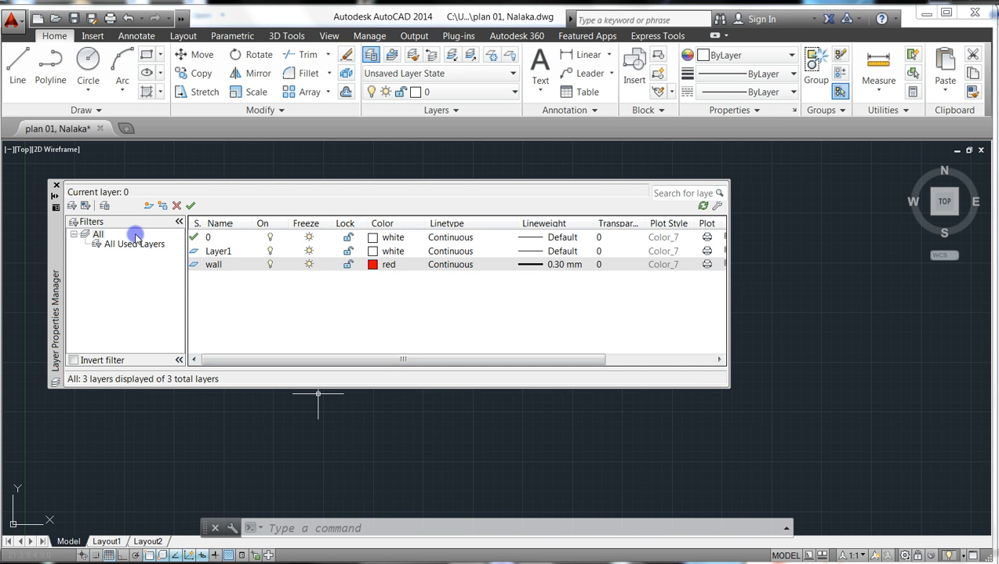
click(149, 205)
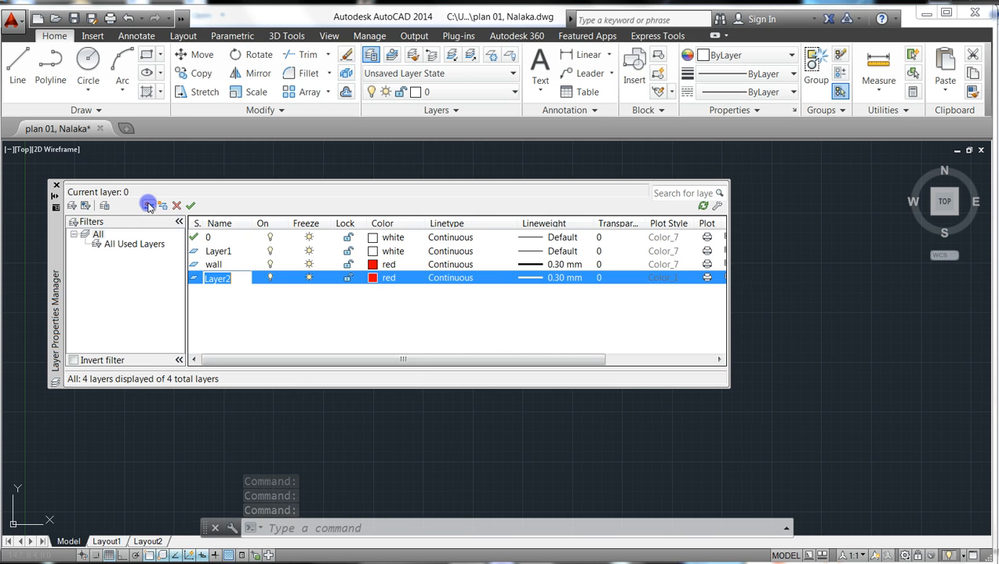
text(dd)
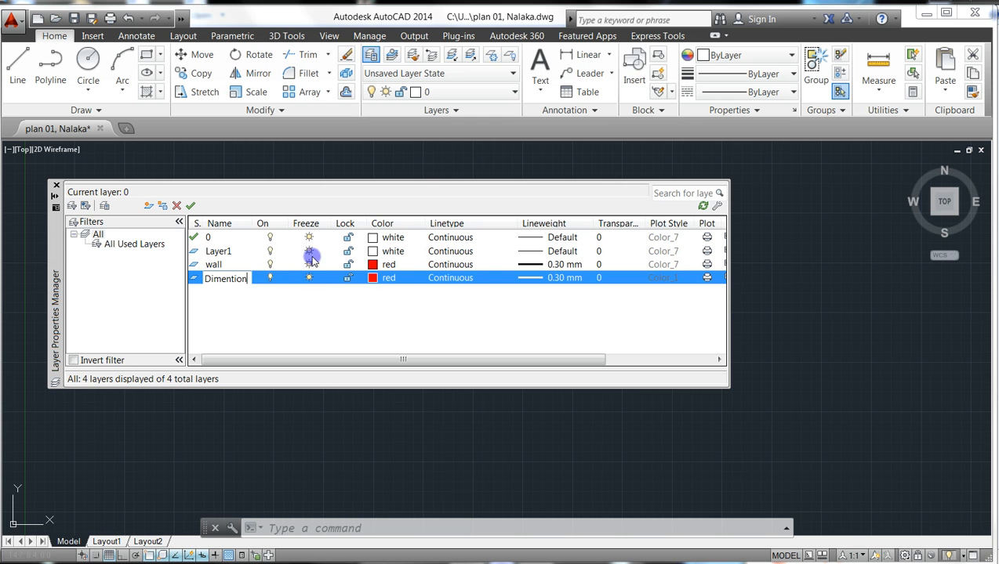
- Set the Dimention layer's color to yellow
click(383, 278)
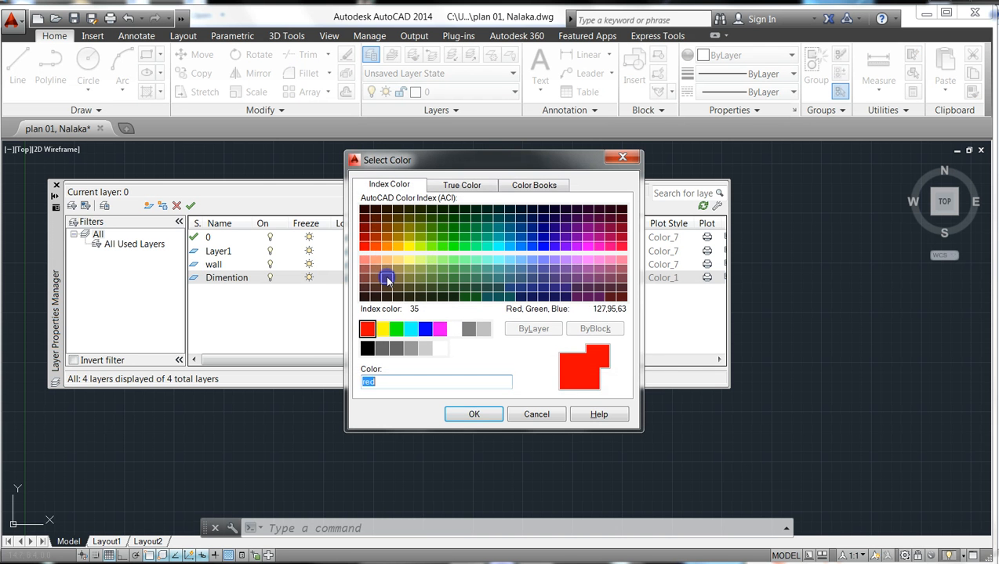
click(382, 329)
click(456, 419)
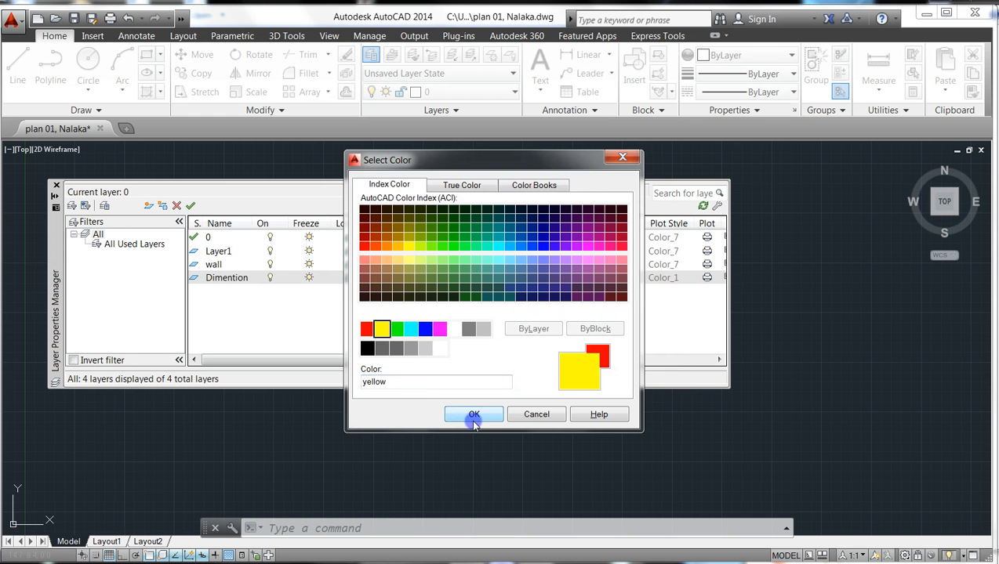
click(468, 408)
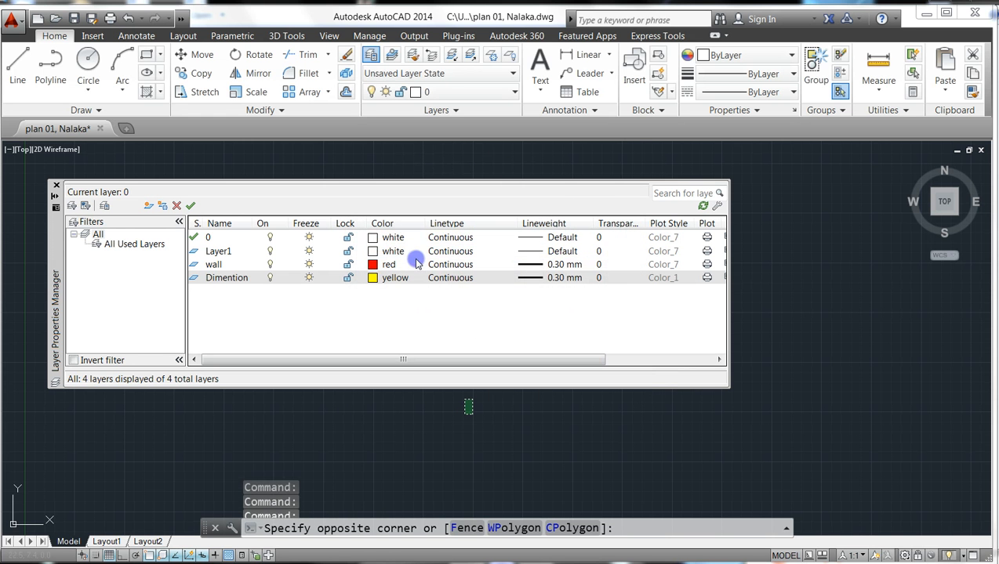
click(450, 279)
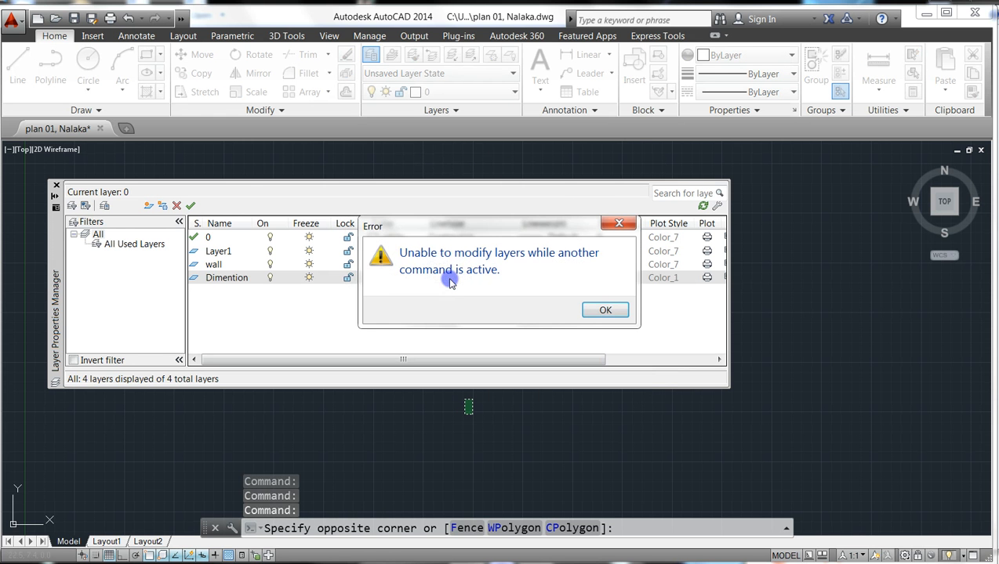
click(616, 224)
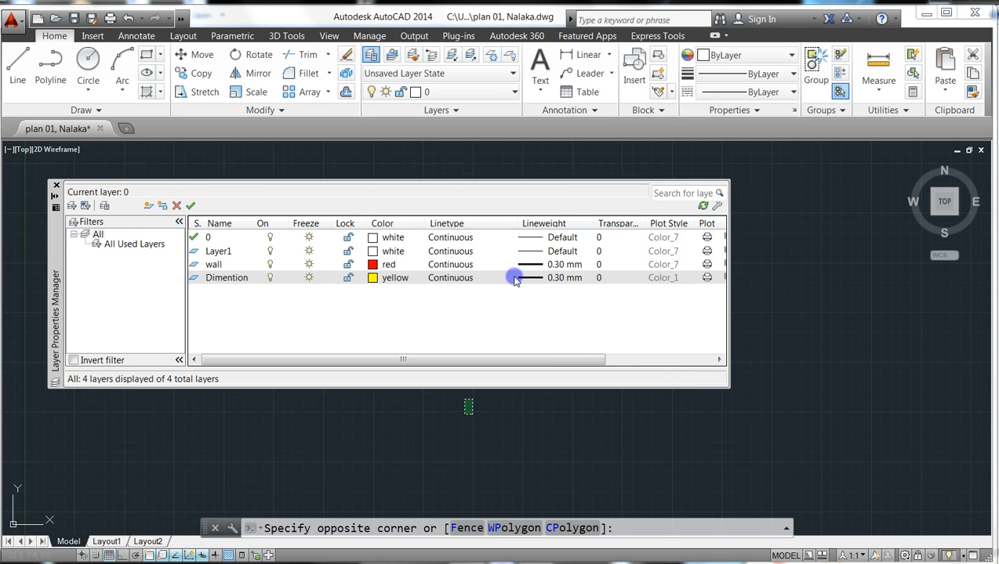
click(466, 280)
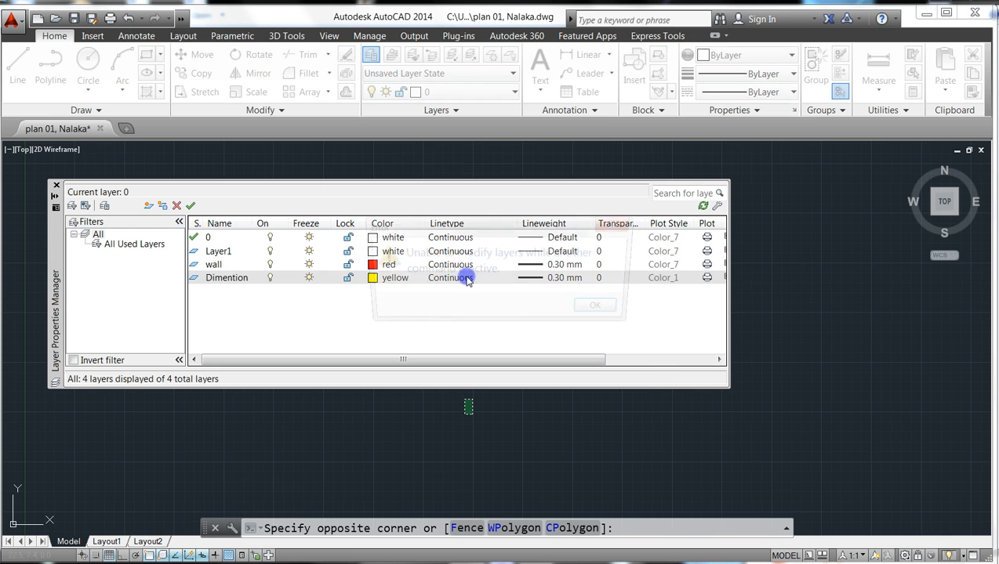
click(619, 223)
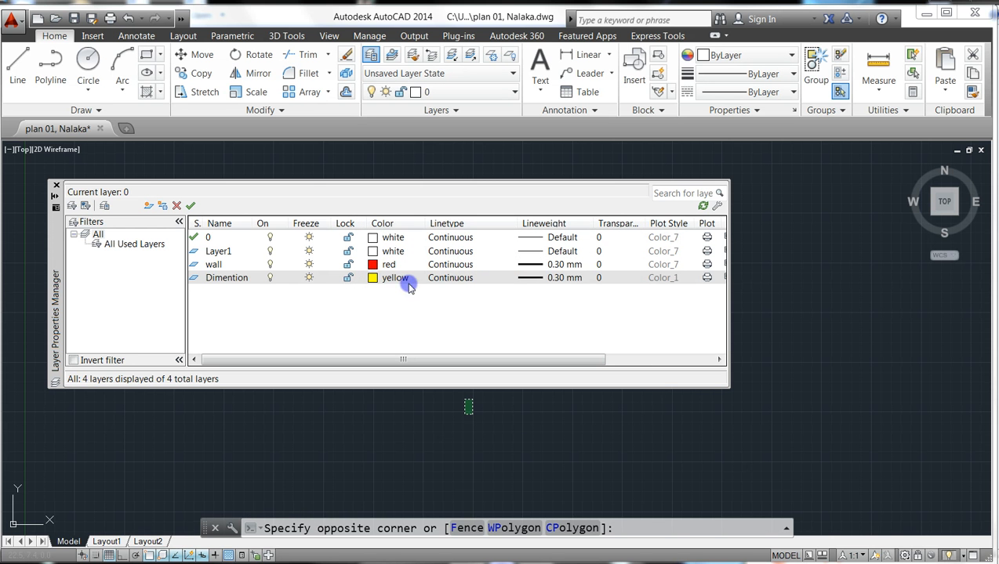
double_click(191, 279)
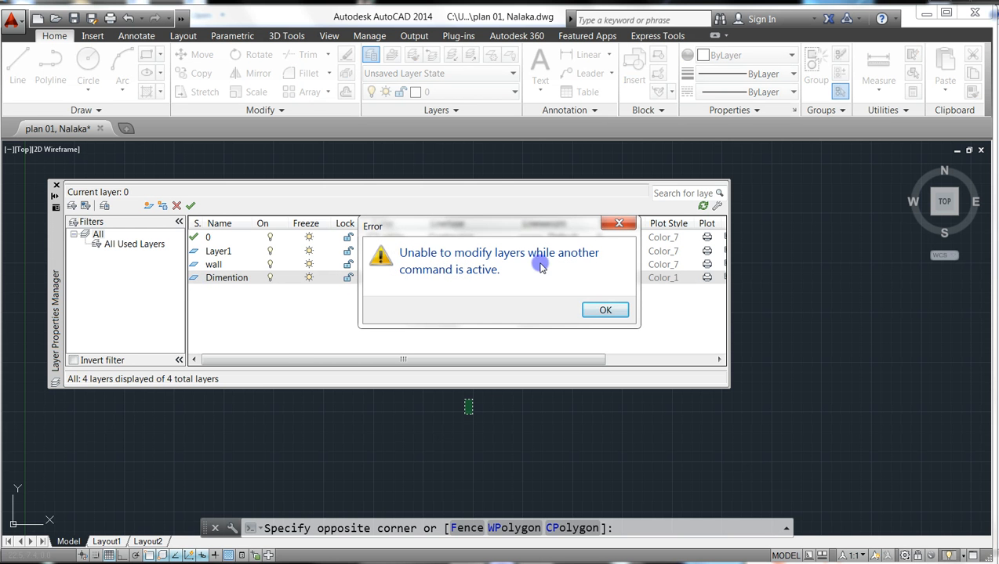
click(618, 224)
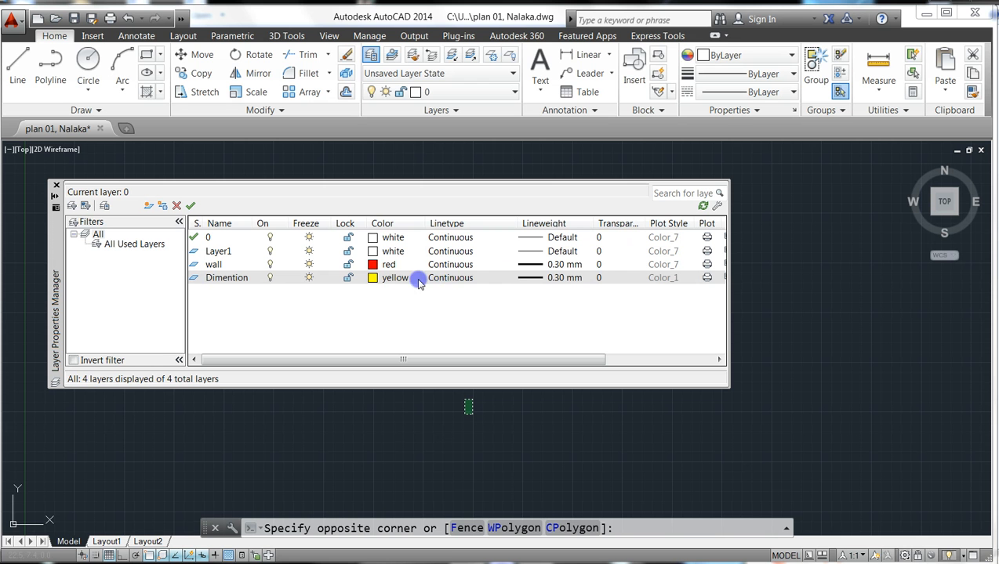
click(563, 277)
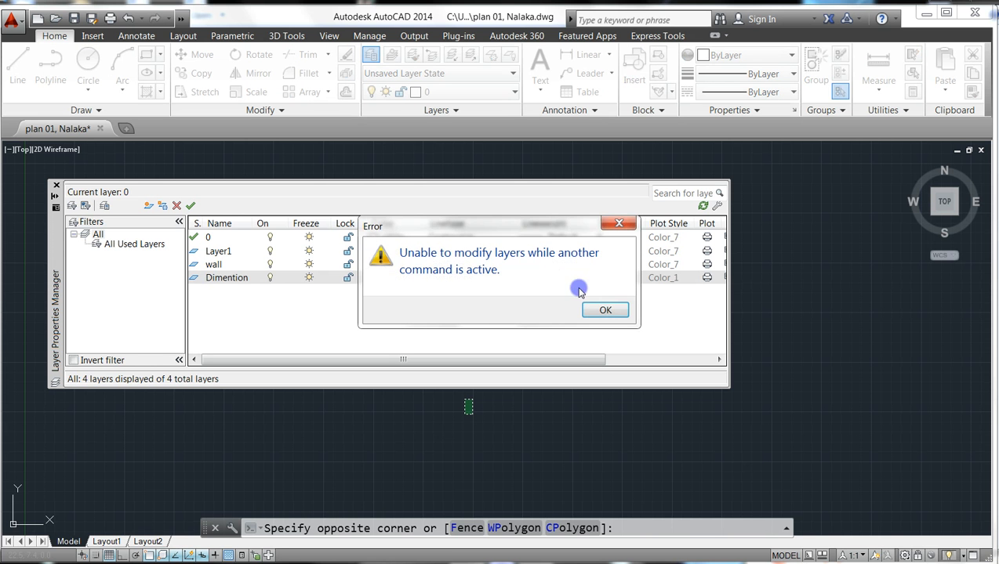
click(621, 225)
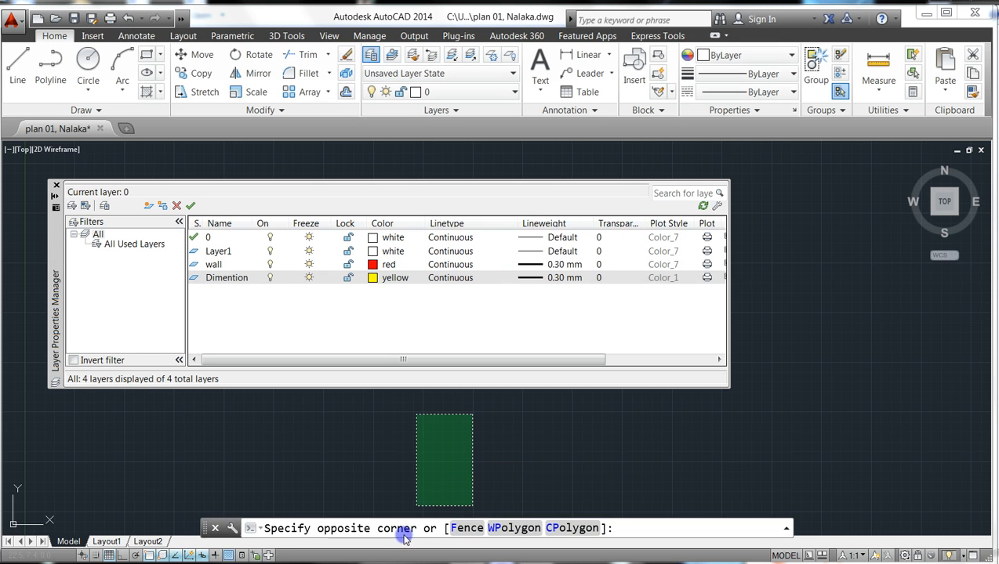
- Cancel the pending selection window and assign the Continuous linetype to the Dimention layer
key(Escape)
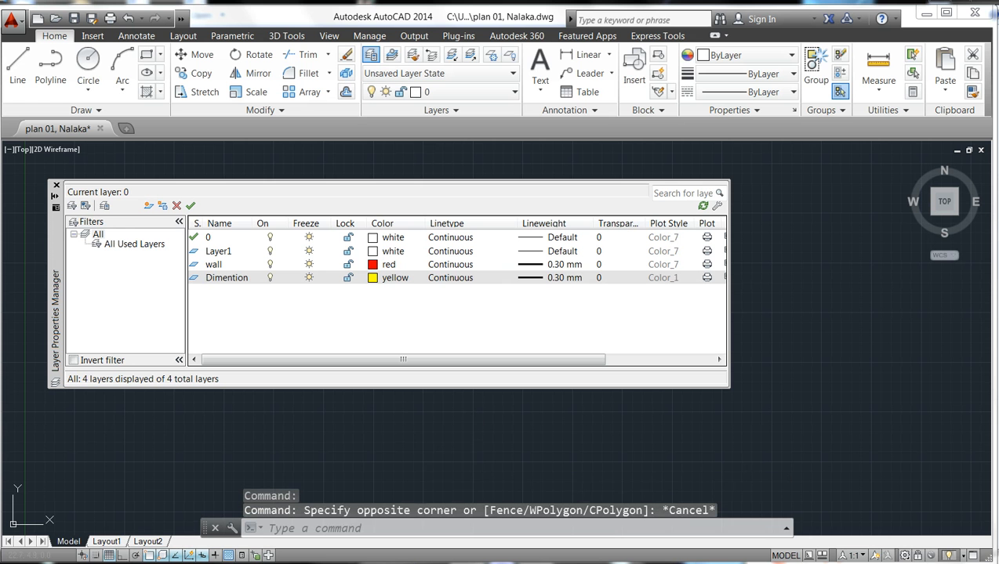
key(Escape)
key(Escape)
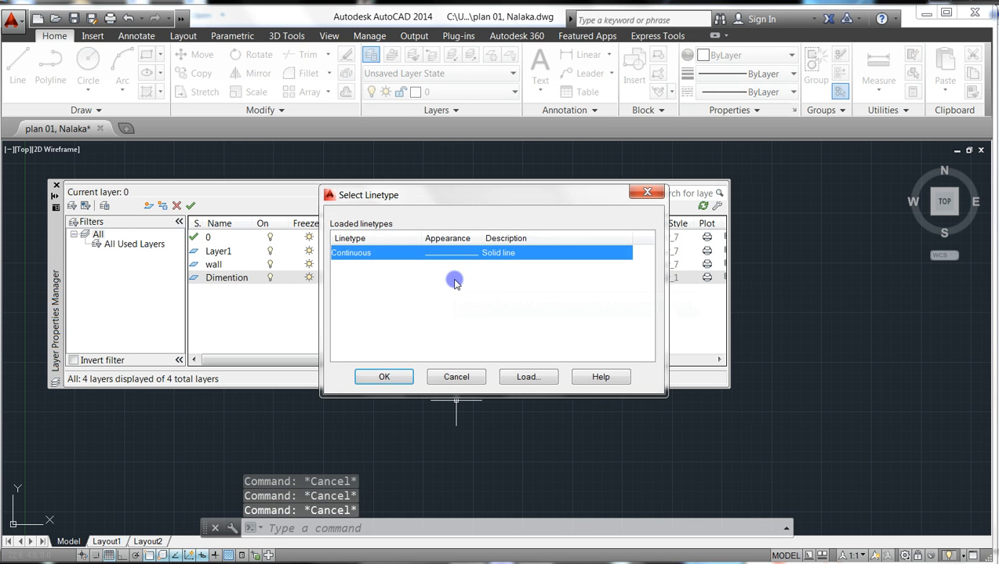
click(383, 375)
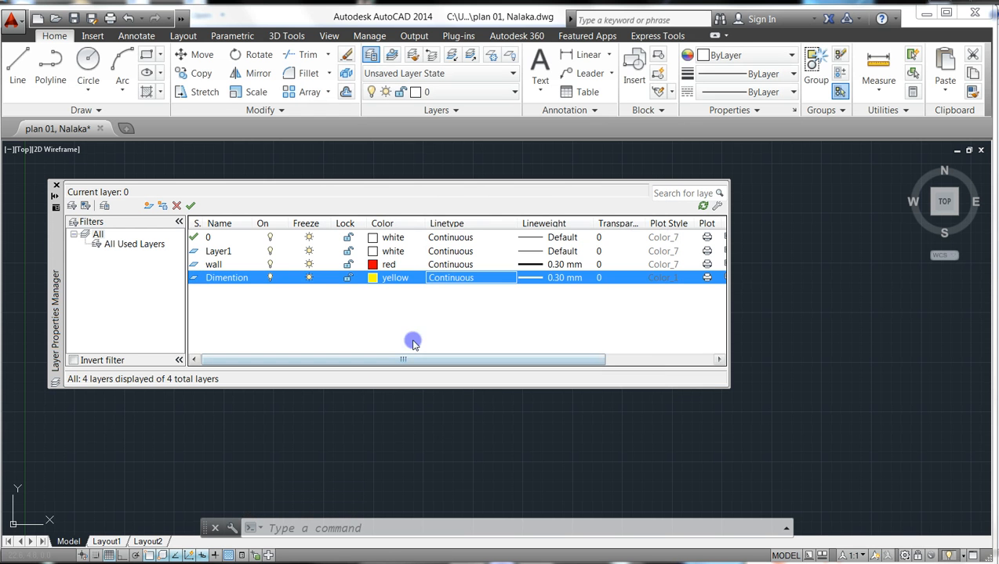
- Set the Dimention layer's lineweight to 0.18 mm
click(560, 280)
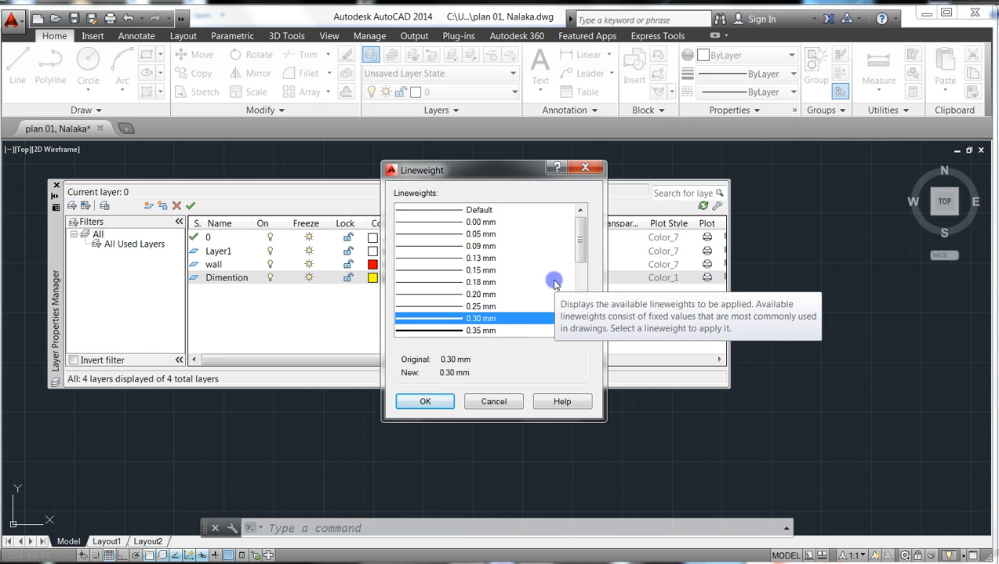
click(580, 327)
click(580, 328)
click(499, 223)
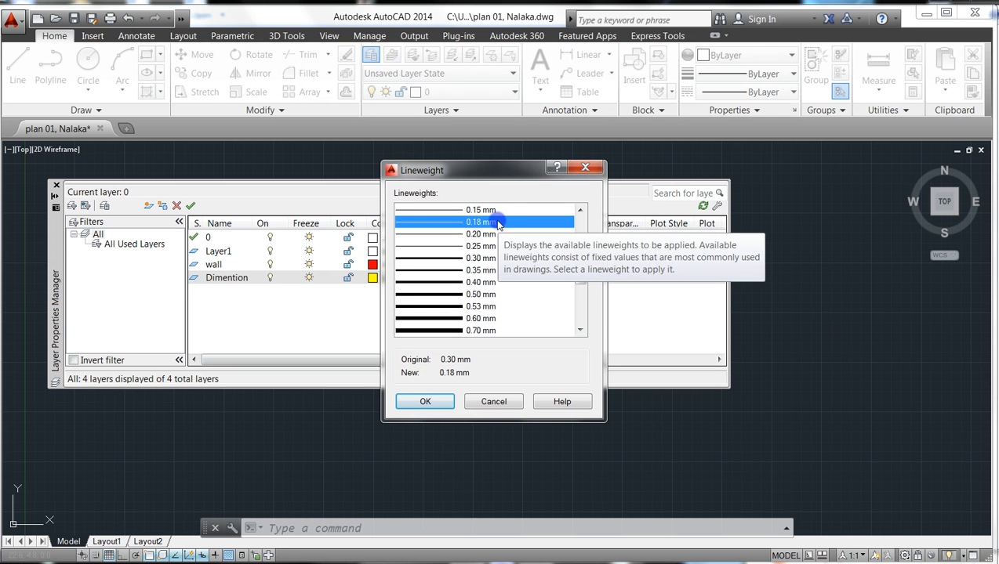
click(426, 402)
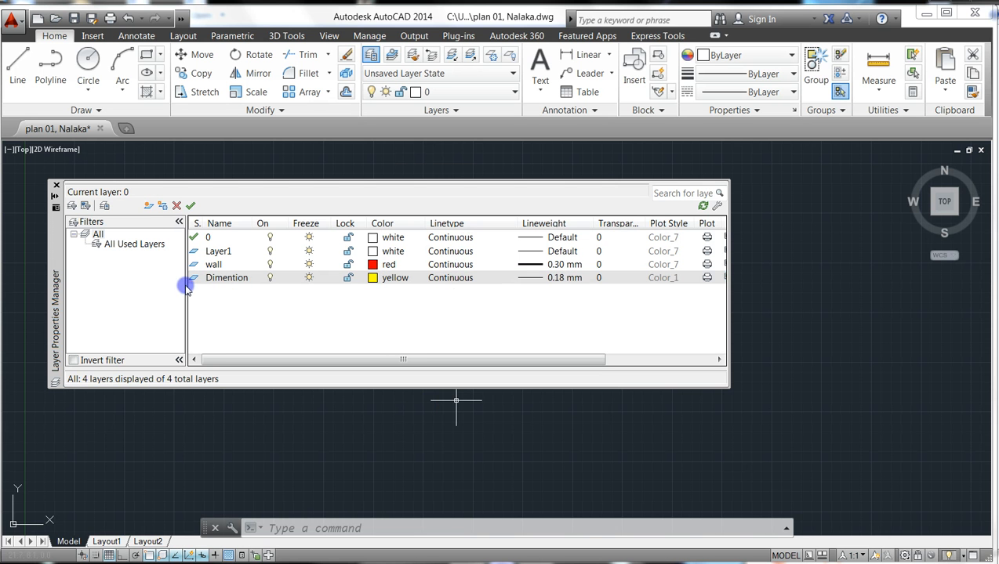
- Create another layer after Dimention and name it text
click(148, 205)
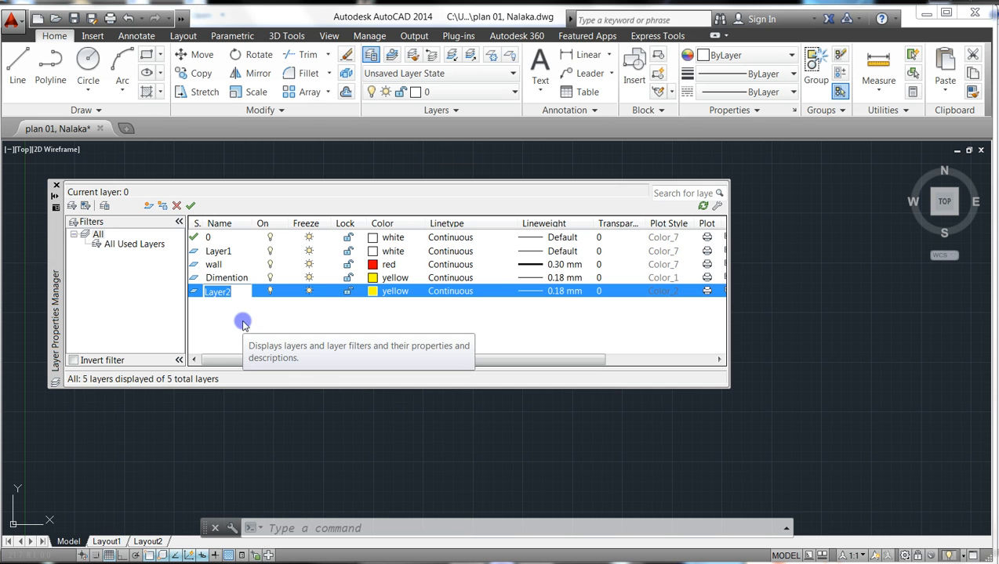
text(text)
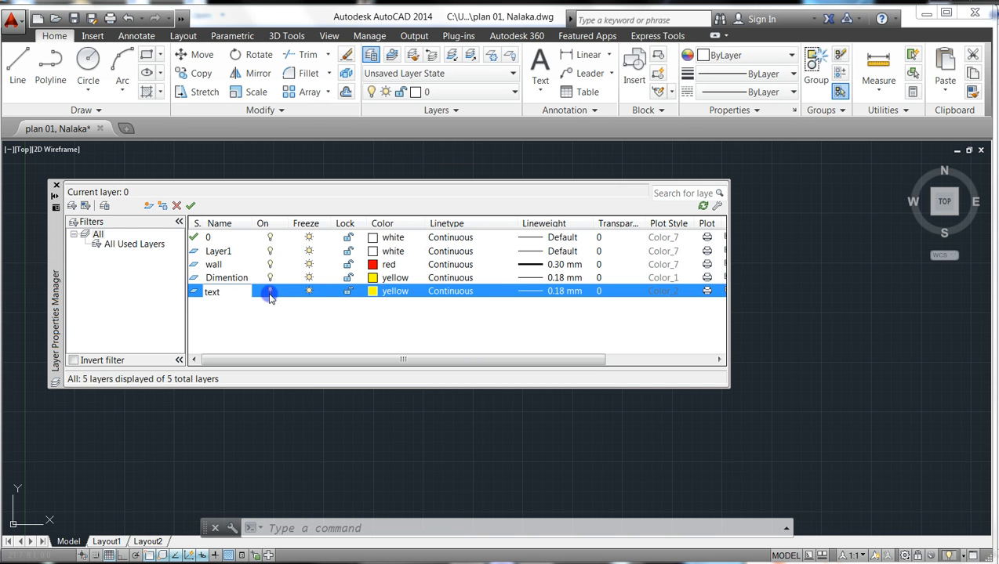
- Set the text layer's color to index color 40
click(386, 296)
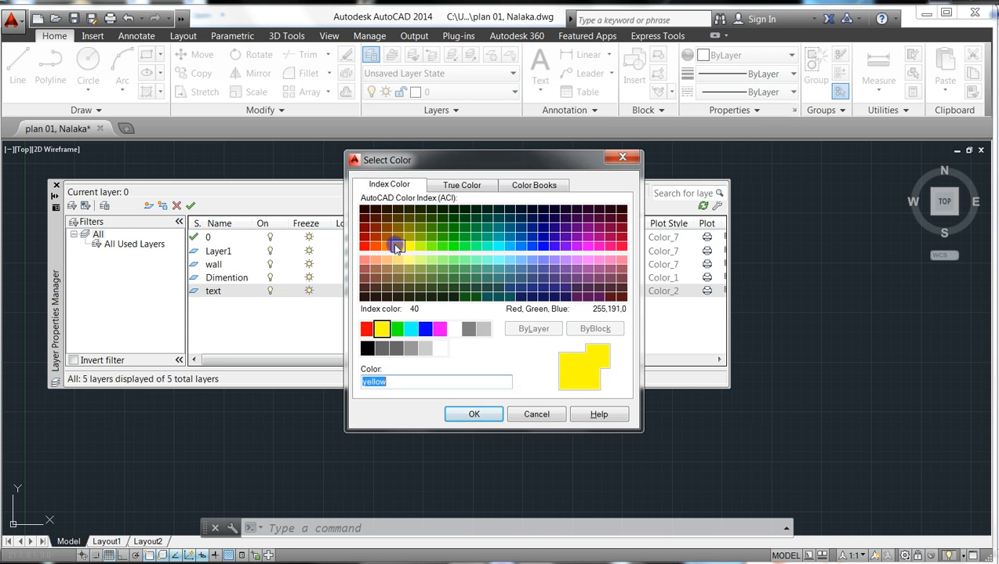
click(387, 246)
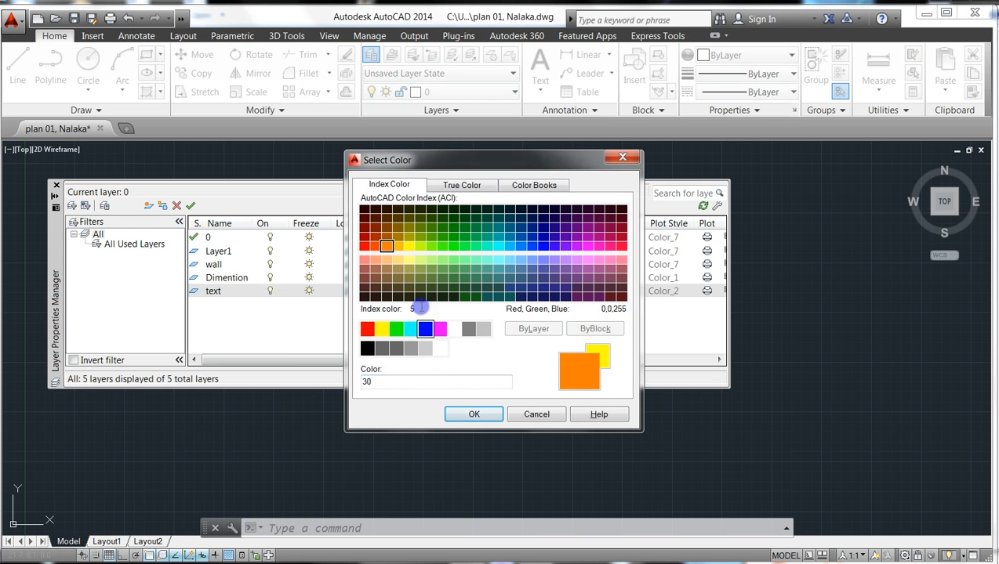
click(396, 248)
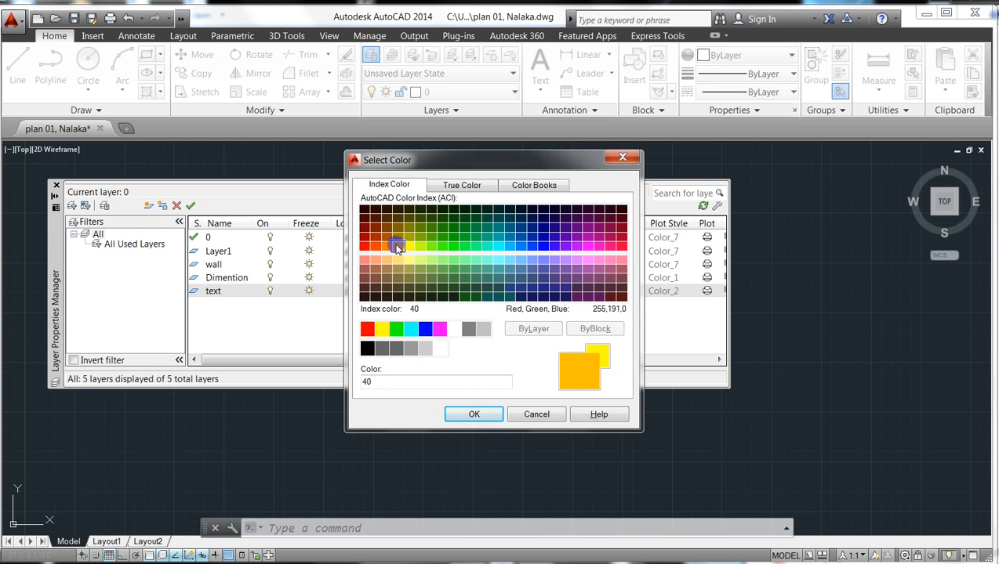
click(475, 414)
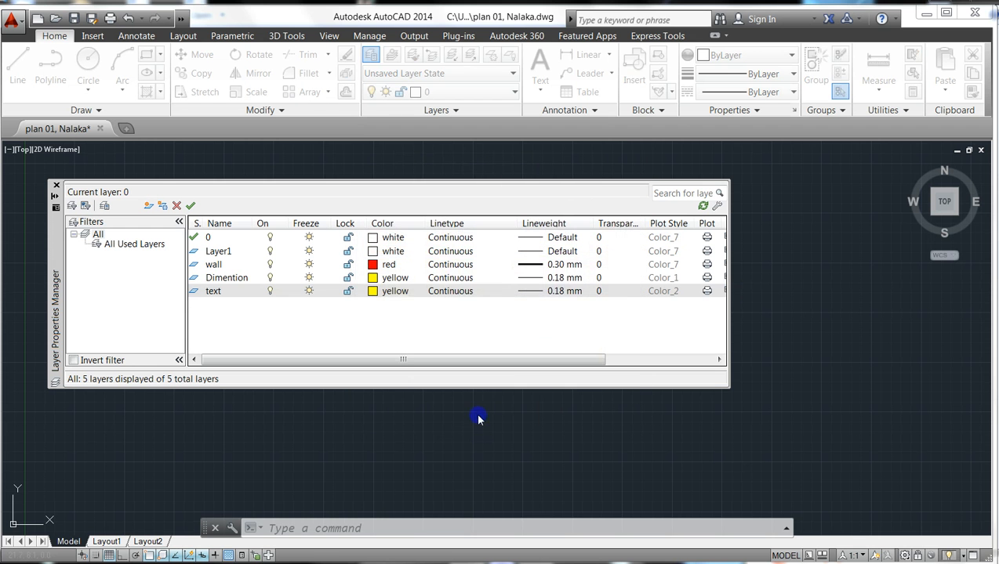
- Set the text layer's lineweight to 0.25 mm
click(553, 292)
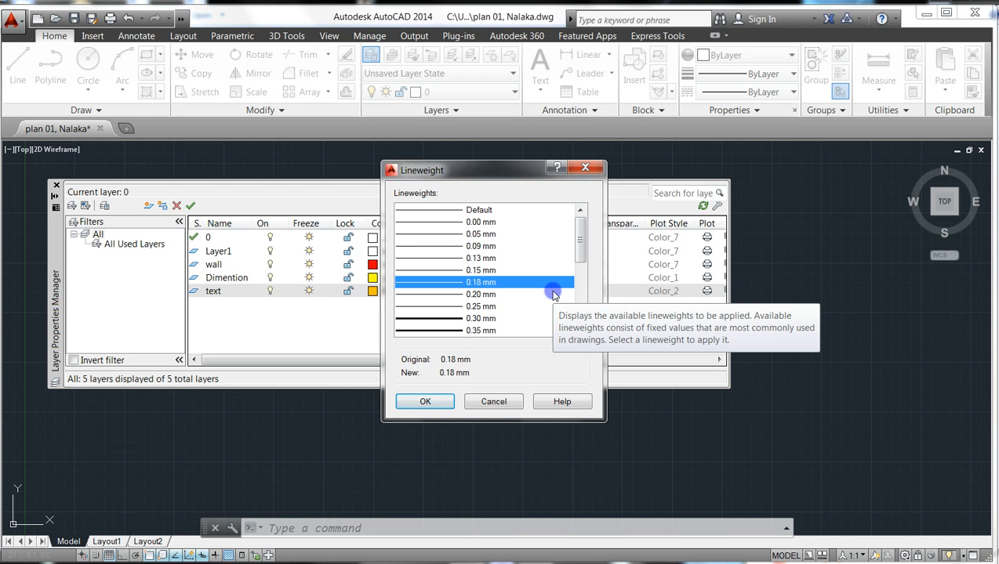
click(466, 306)
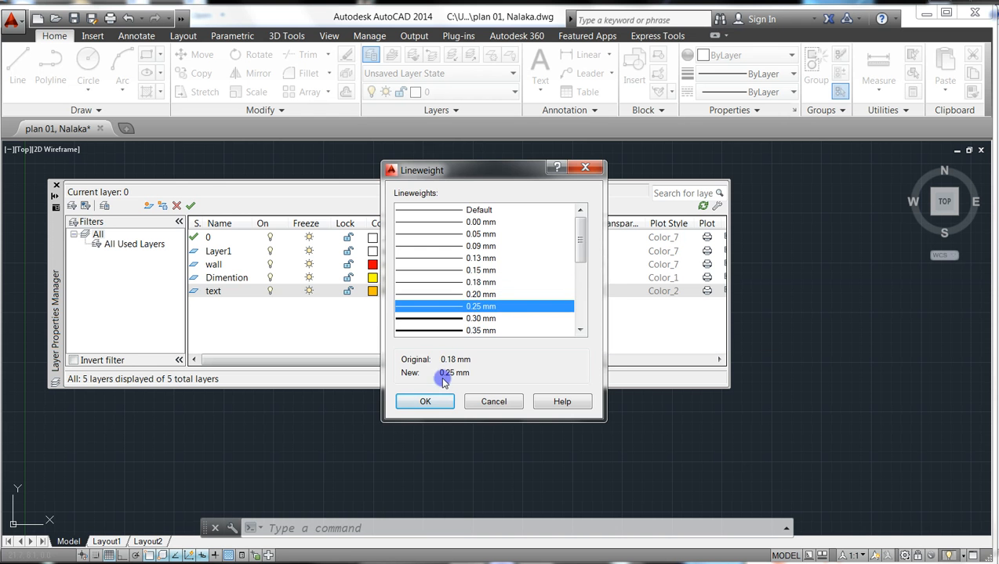
click(435, 402)
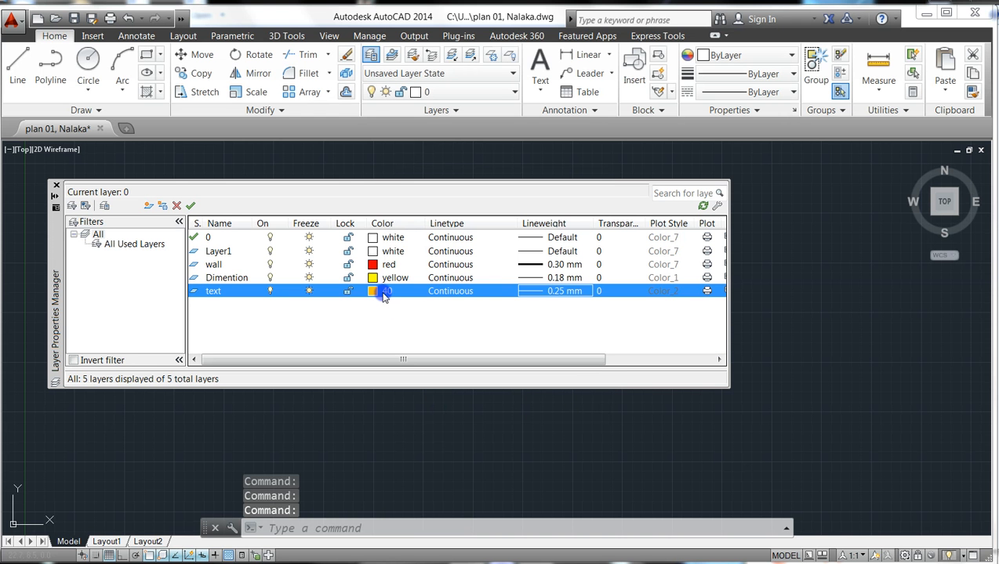
- Set the text layer's color to green
click(384, 293)
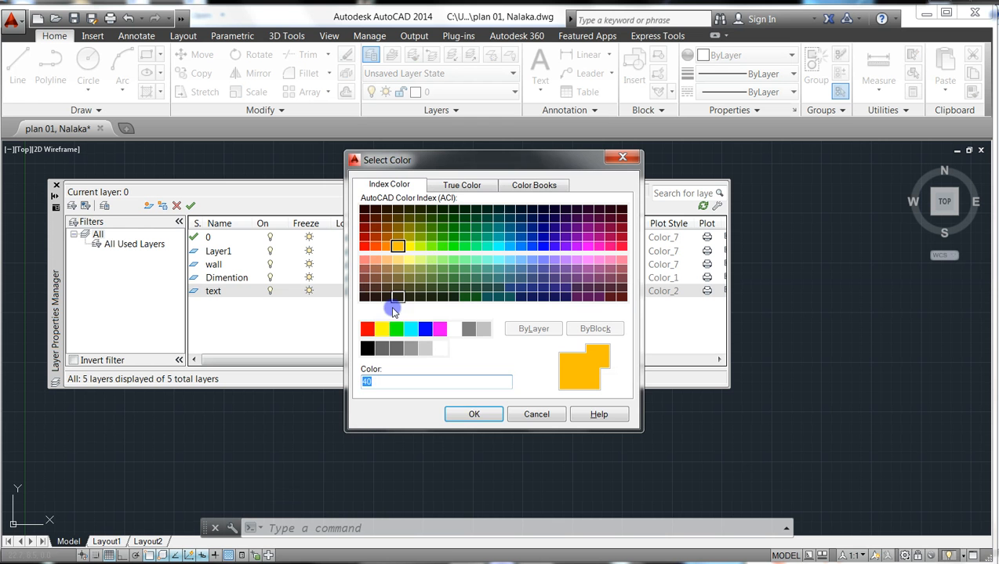
click(397, 332)
click(470, 418)
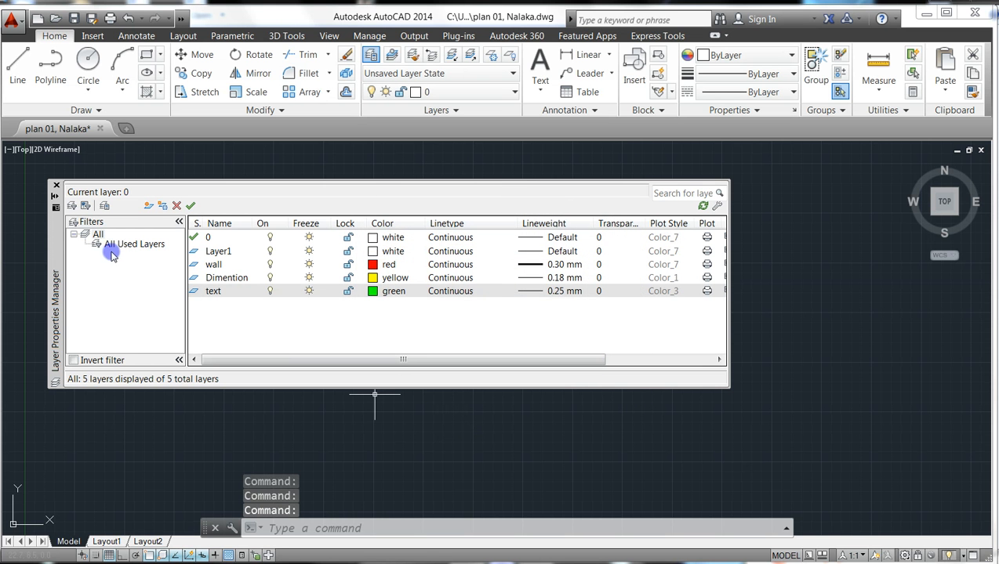
- Add two more layers after text and name the one directly below it Door
click(147, 205)
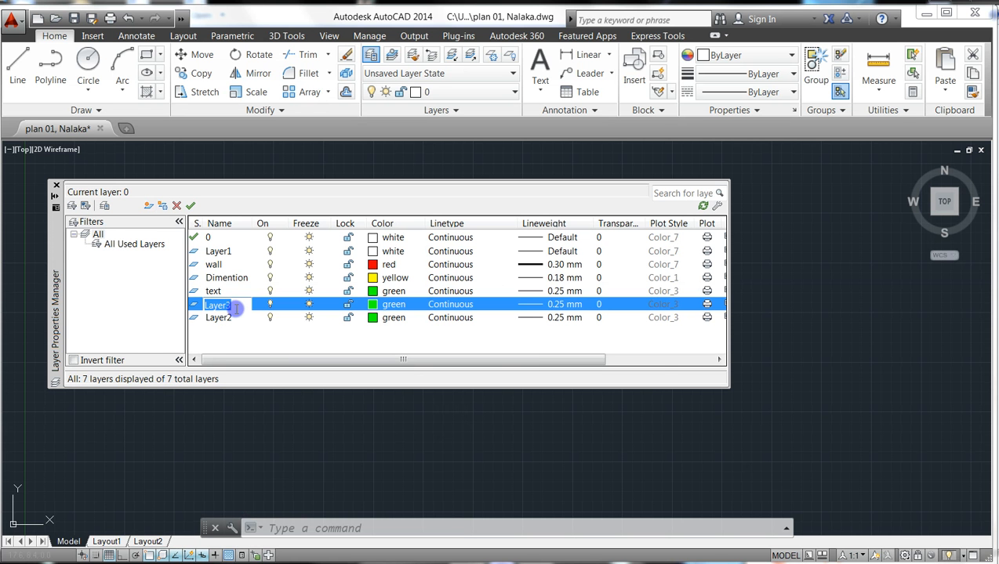
key(BackSpace)
text(d)
text(Door)
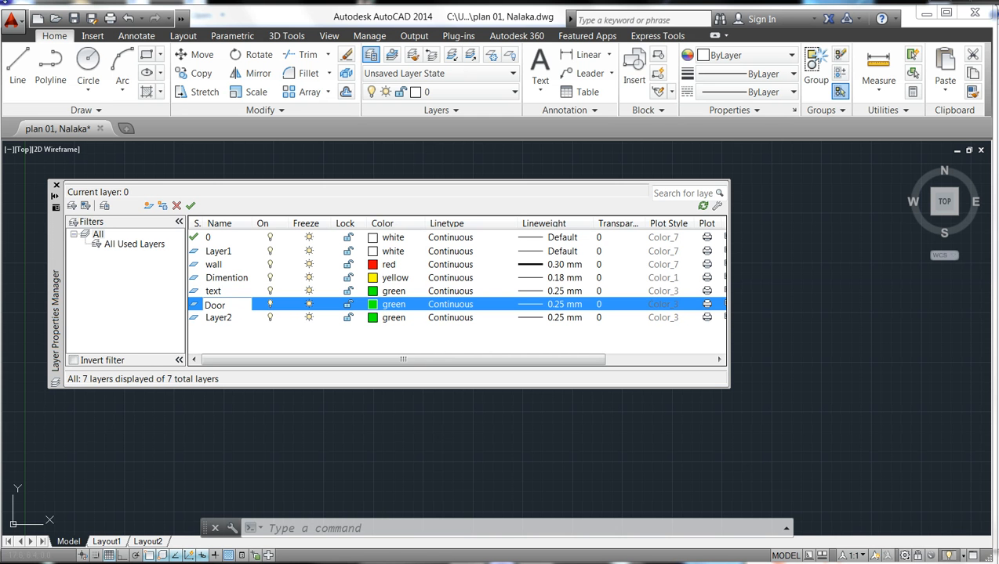
- Set the Door layer's color to index color 40 and its lineweight to 0.25 mm
click(394, 306)
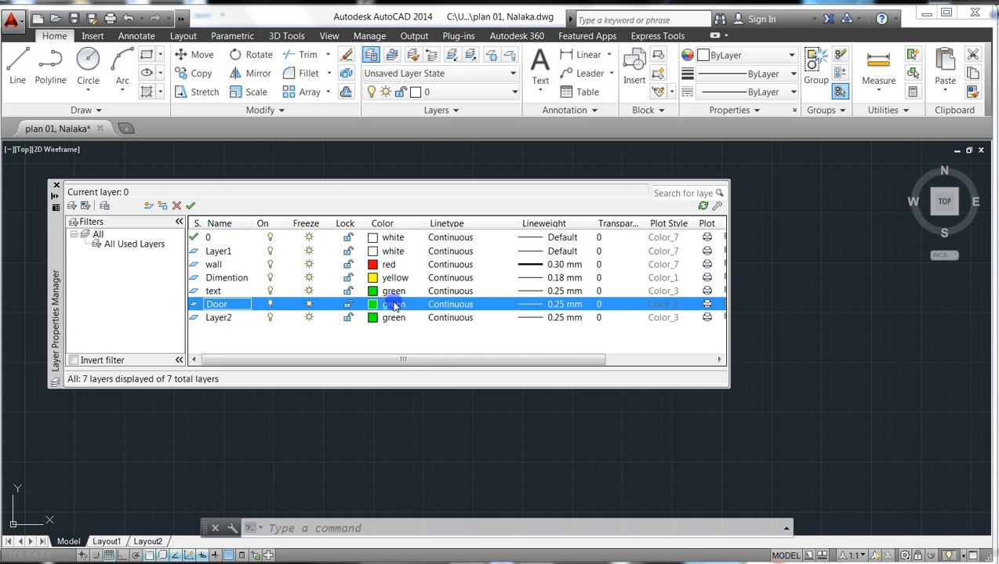
click(394, 305)
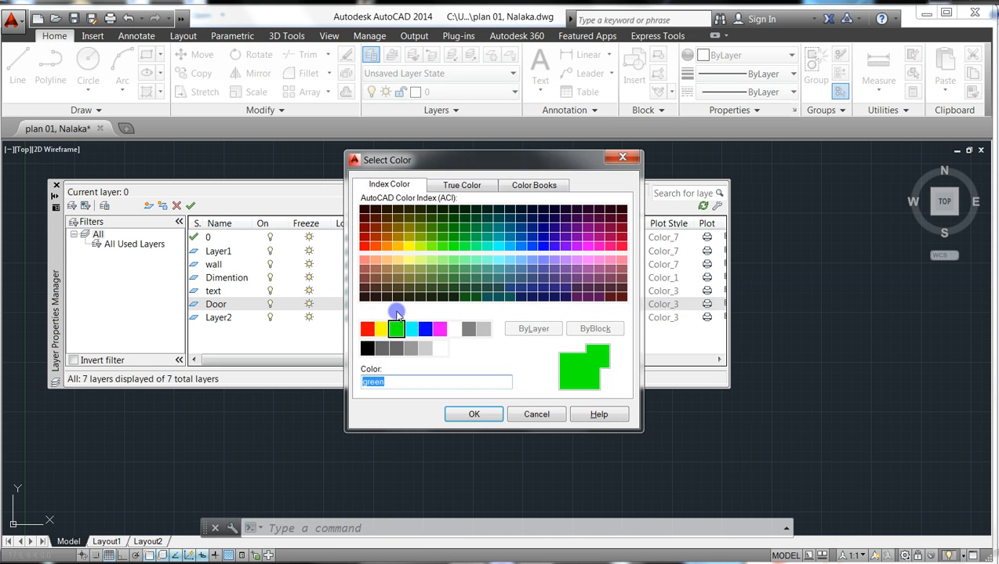
click(399, 246)
click(472, 413)
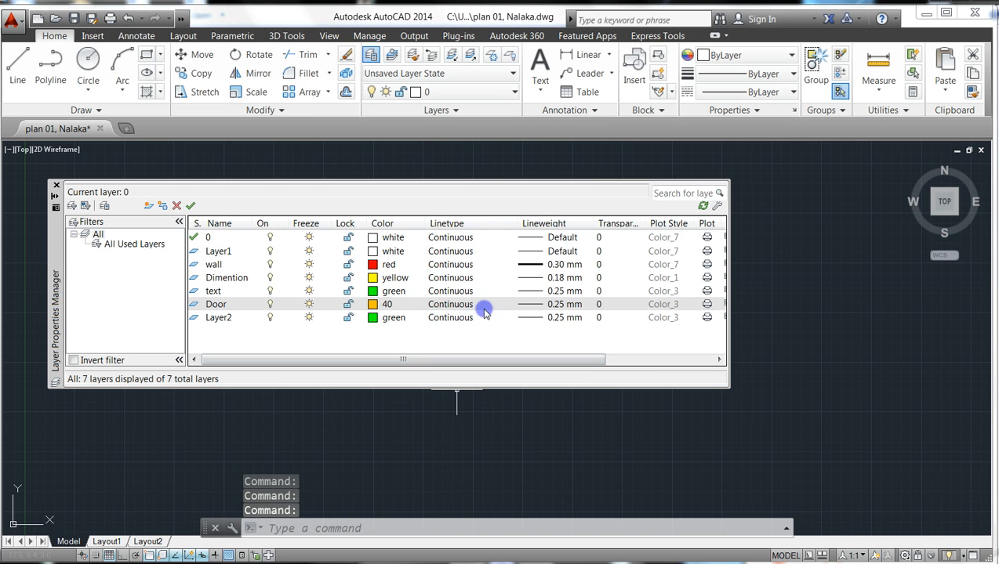
click(562, 306)
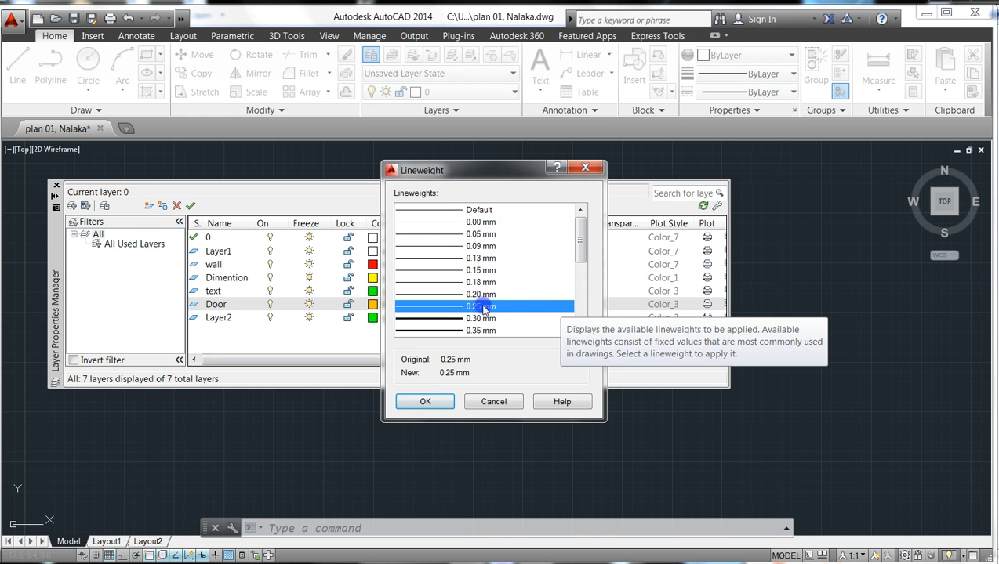
click(431, 400)
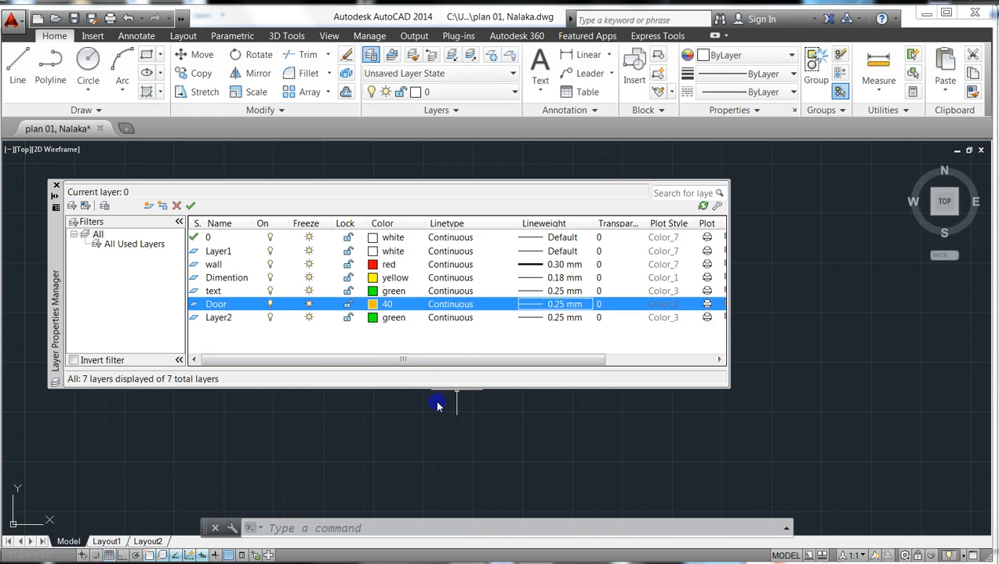
- Rename the layer below Door to window and set its color to index color 30
double_click(223, 318)
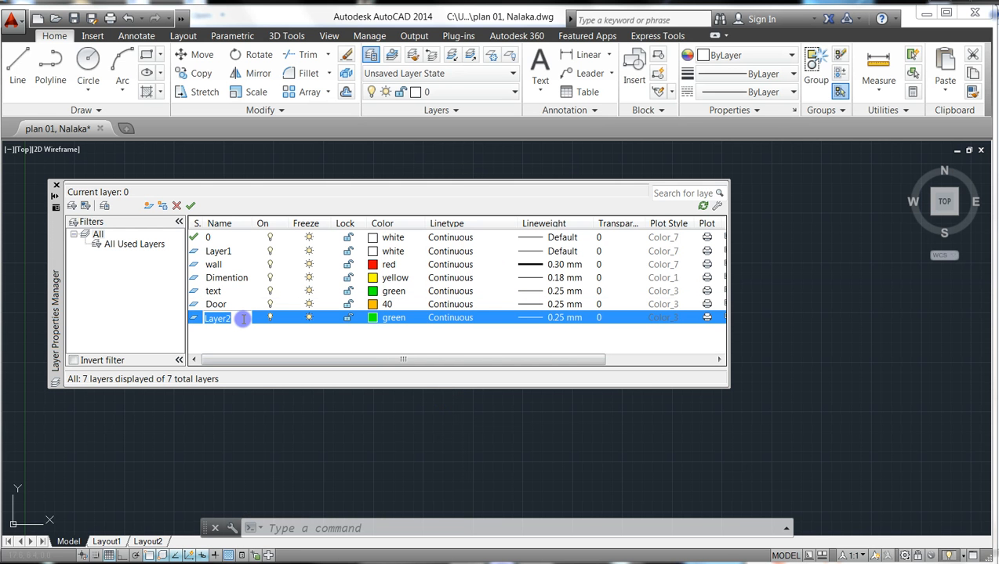
key(BackSpace)
text(window)
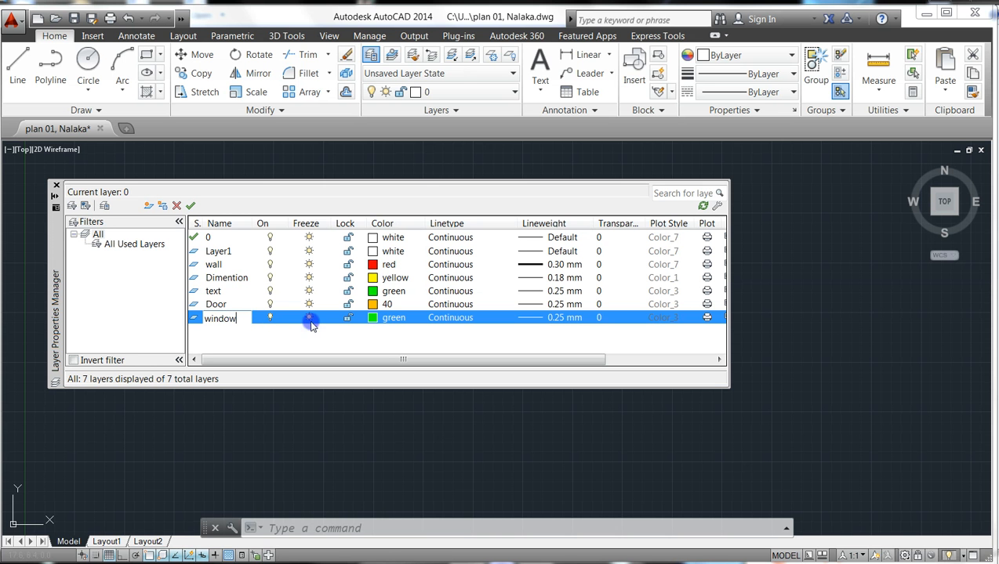
click(387, 321)
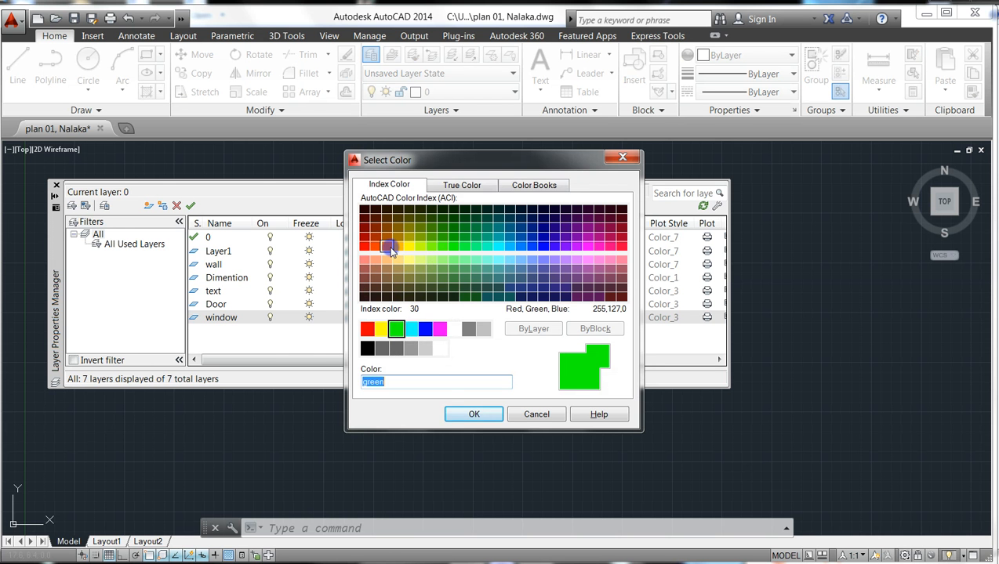
double_click(390, 248)
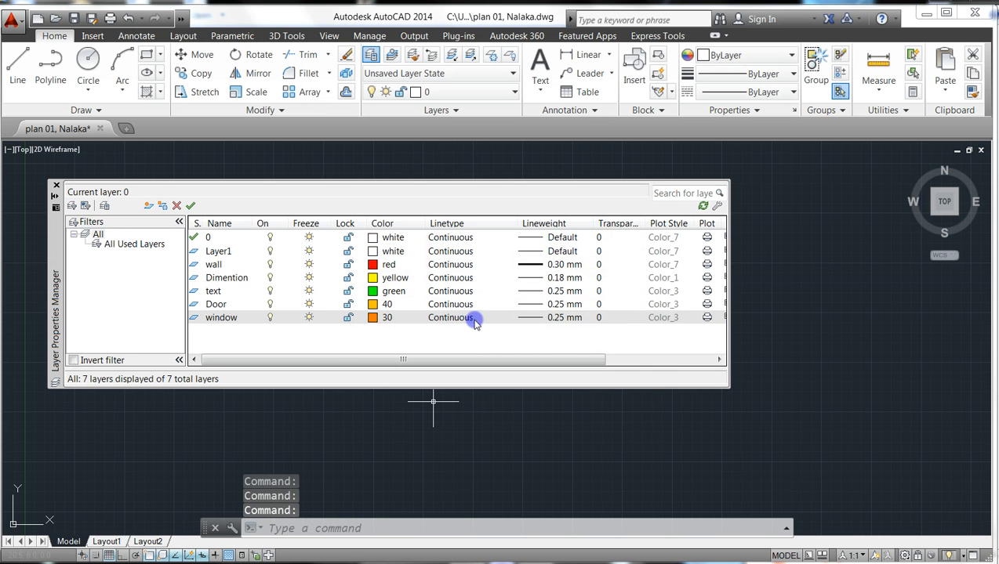
- Set the window layer's lineweight to 0.18 mm
click(560, 318)
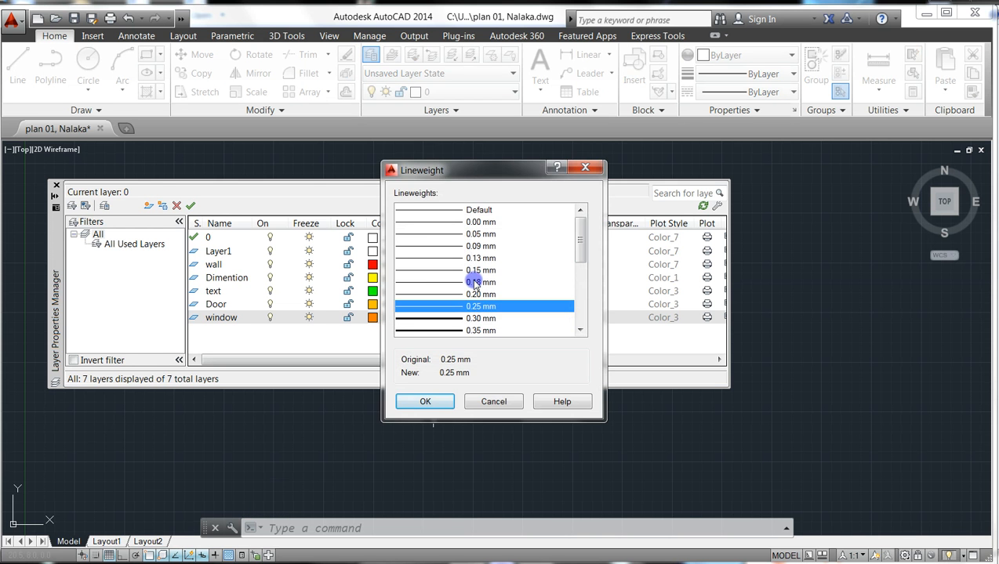
click(475, 282)
click(427, 403)
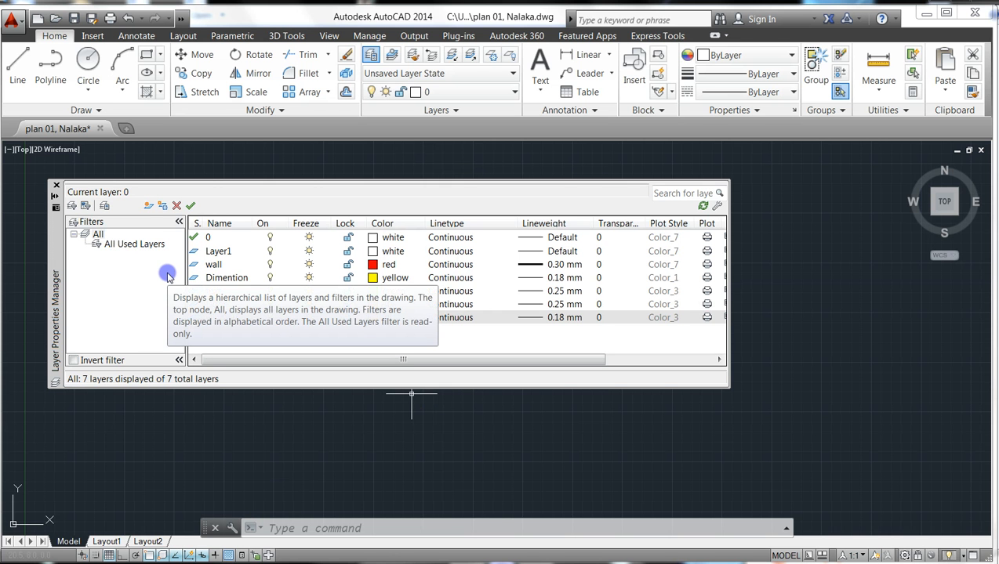
- Add a new layer named Eave below window and set its color to blue
click(149, 206)
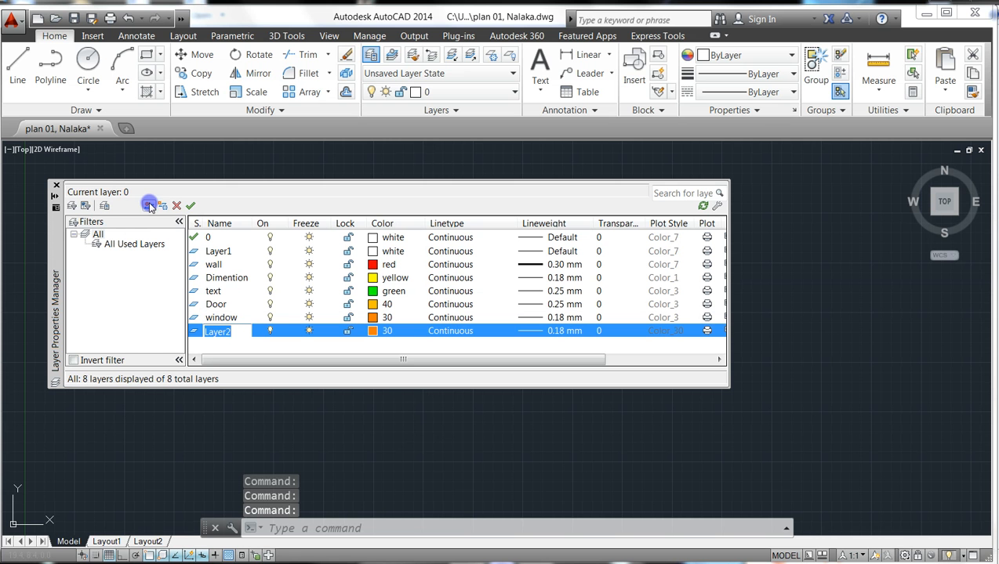
text(Eave)
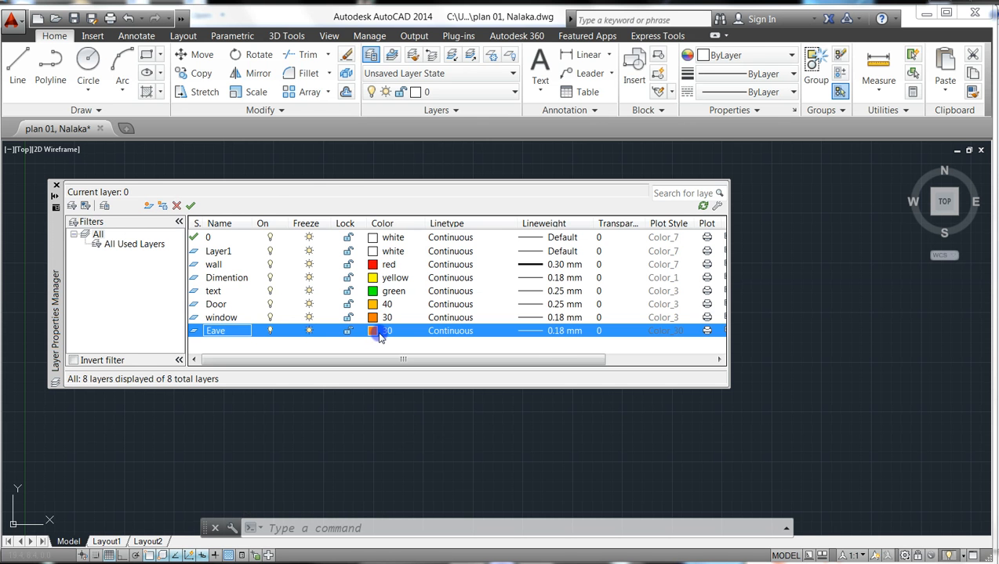
click(376, 332)
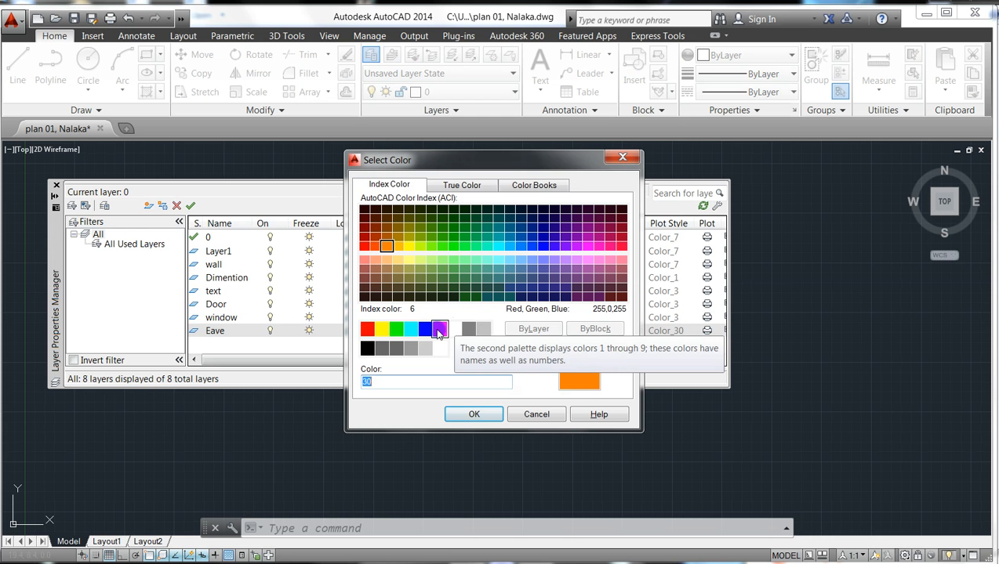
click(424, 329)
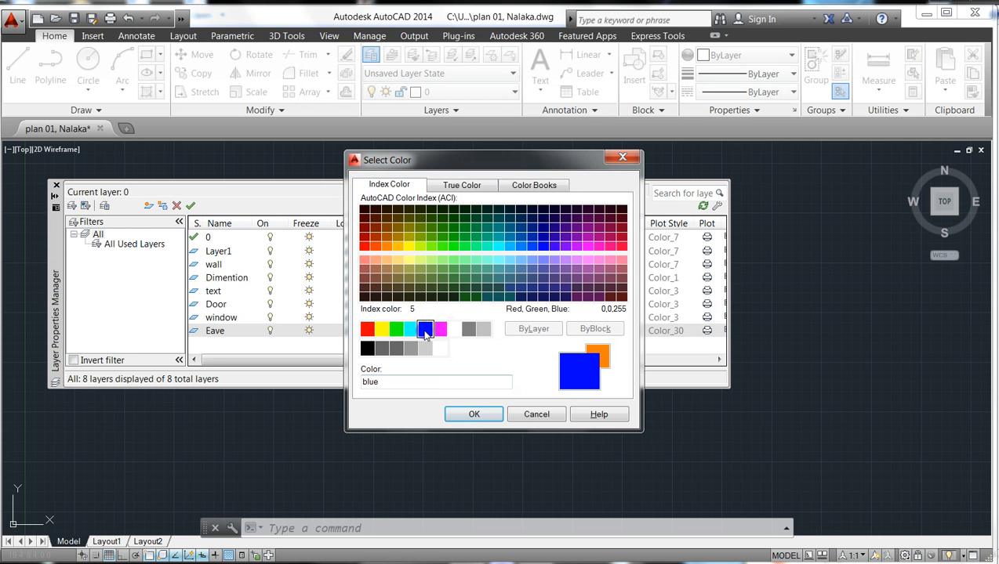
click(462, 417)
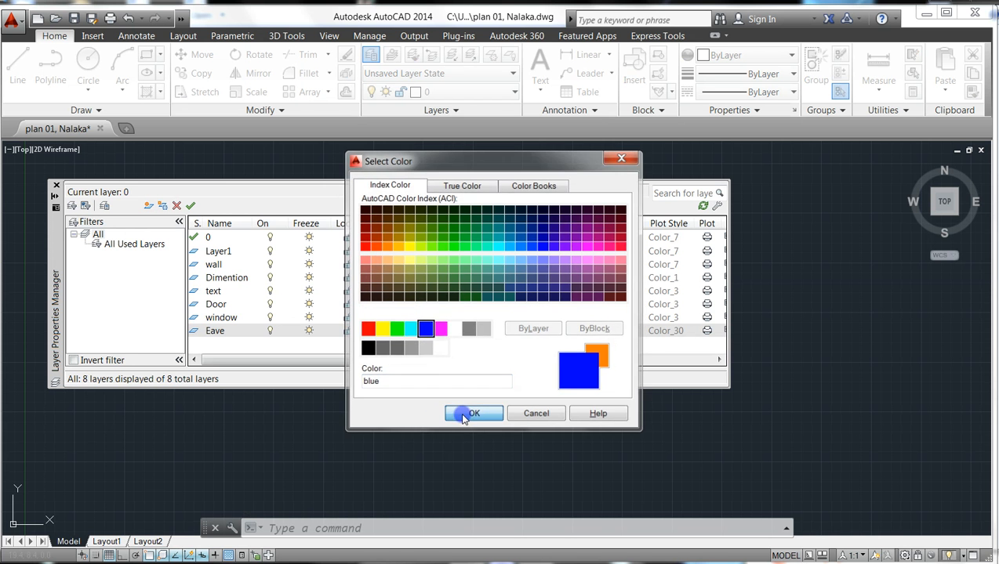
click(462, 414)
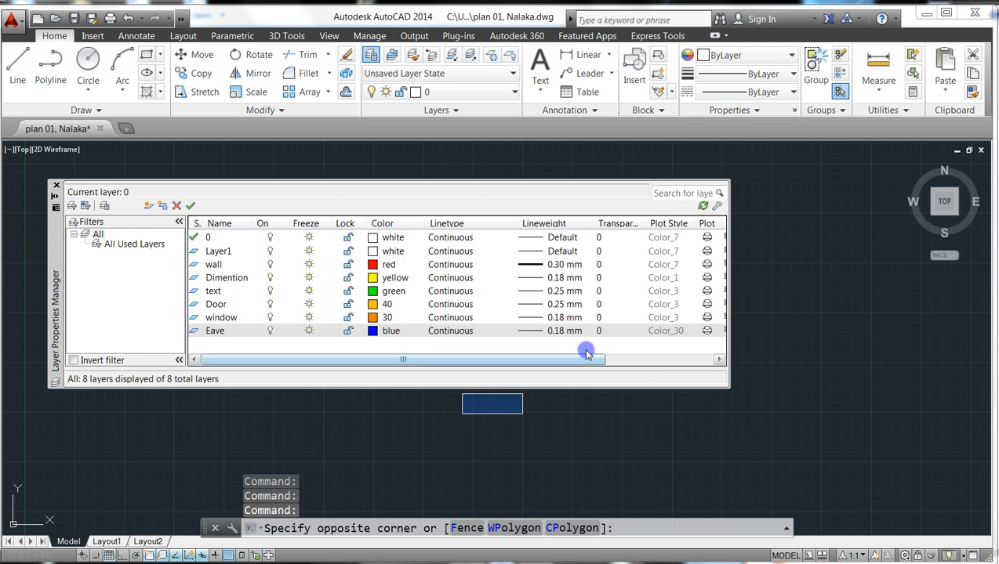
click(495, 429)
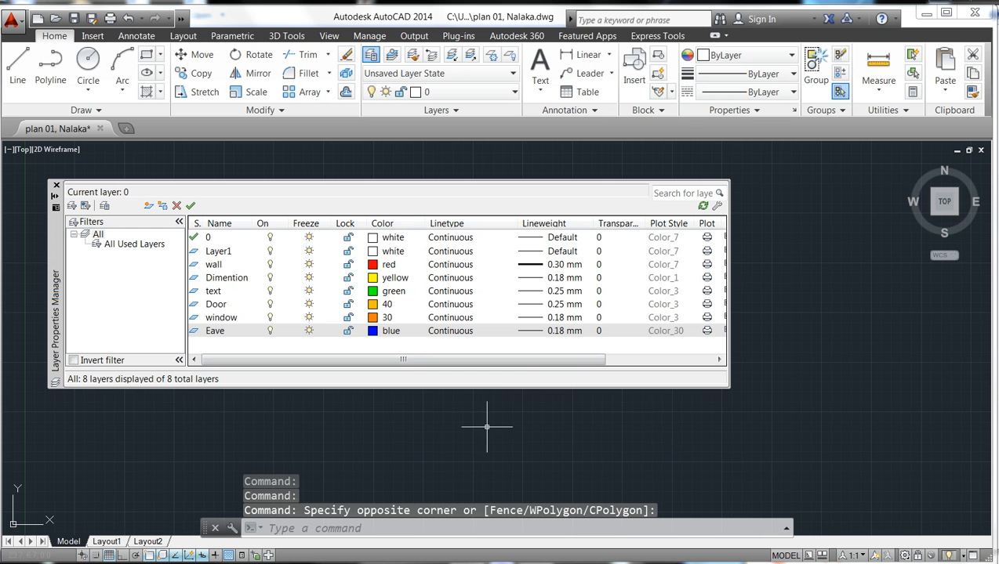
- Load the CENTER2 linetype from acad.lin while choosing the Eave layer's linetype
click(457, 331)
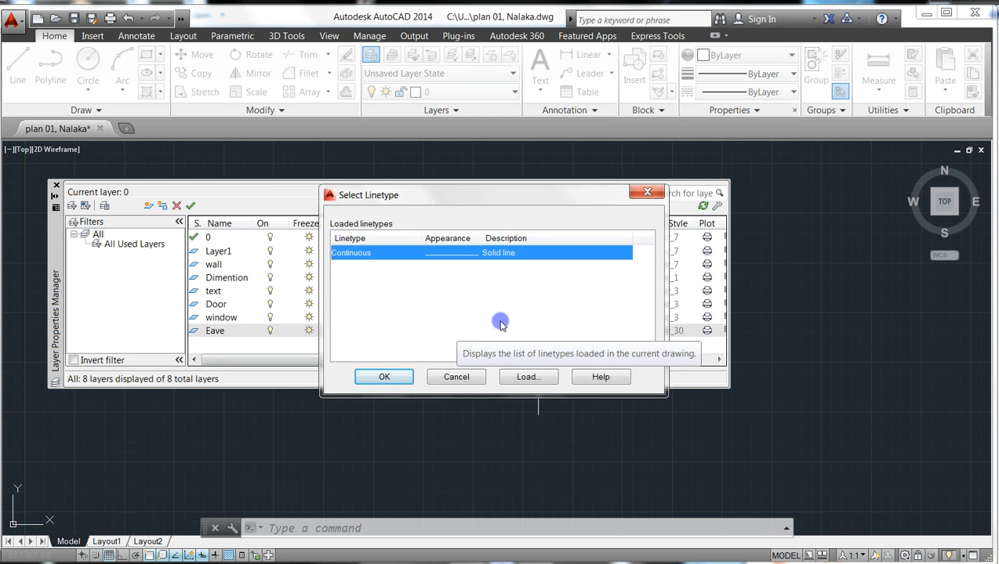
click(518, 377)
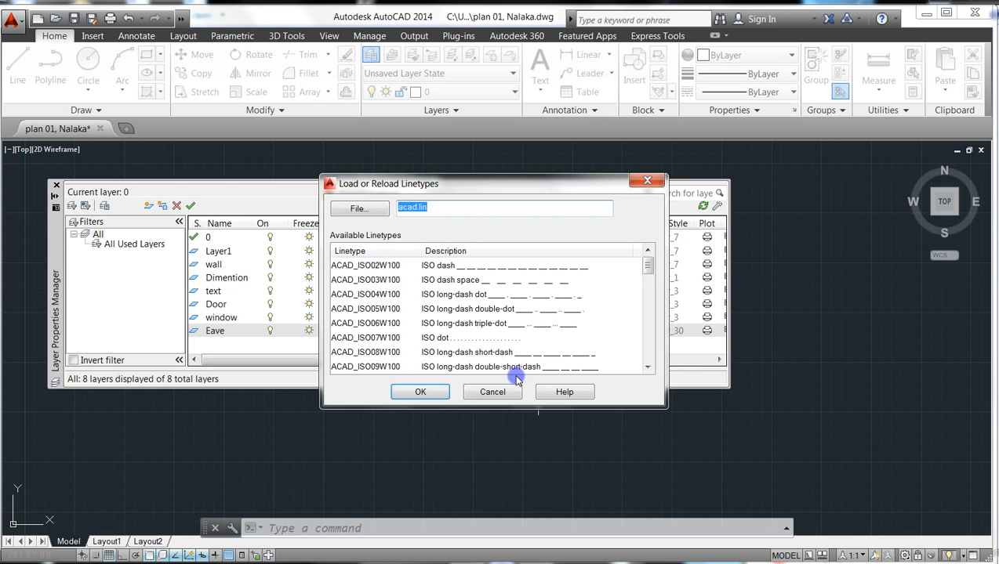
click(646, 278)
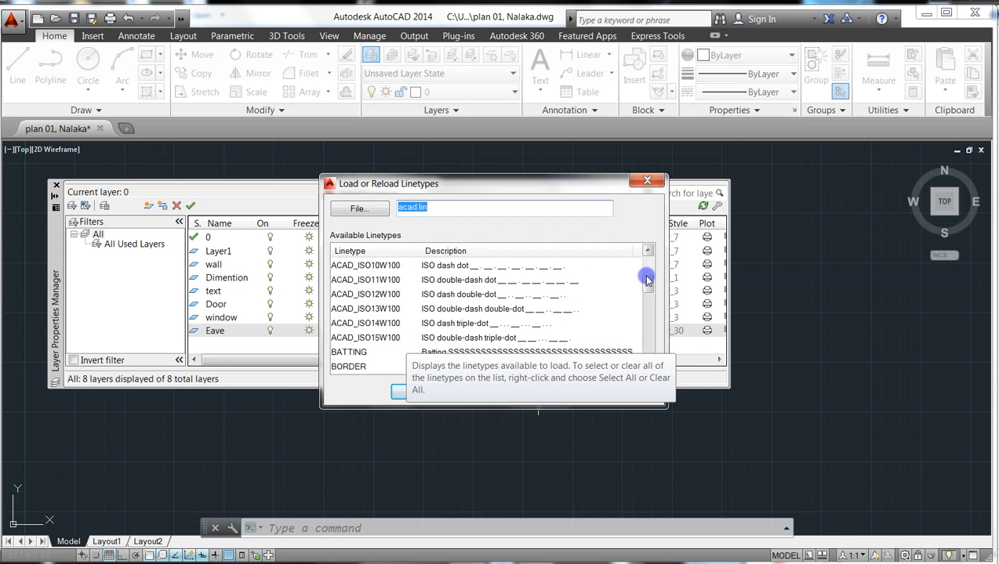
click(649, 339)
click(648, 352)
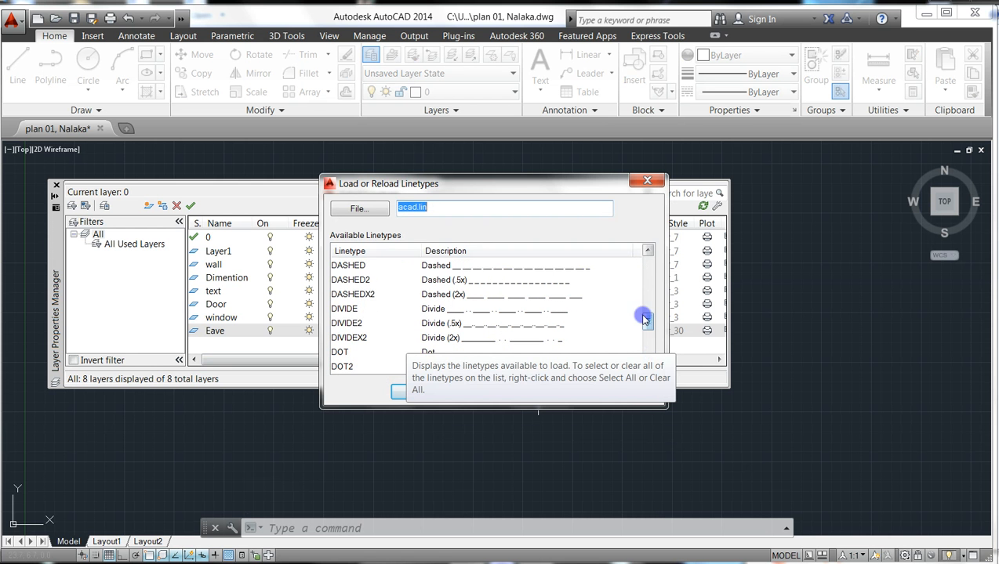
click(648, 250)
click(648, 251)
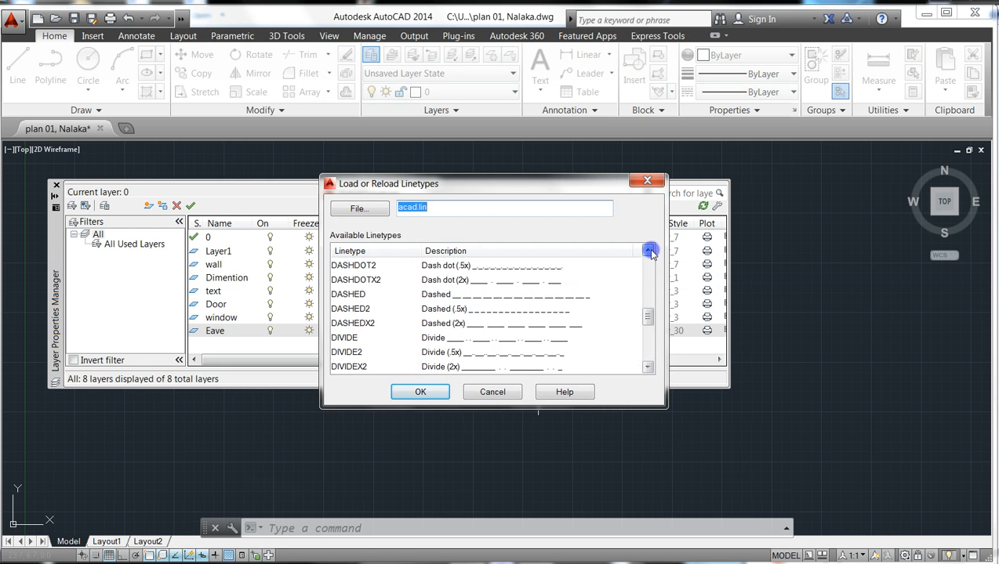
click(648, 251)
click(648, 251)
click(647, 251)
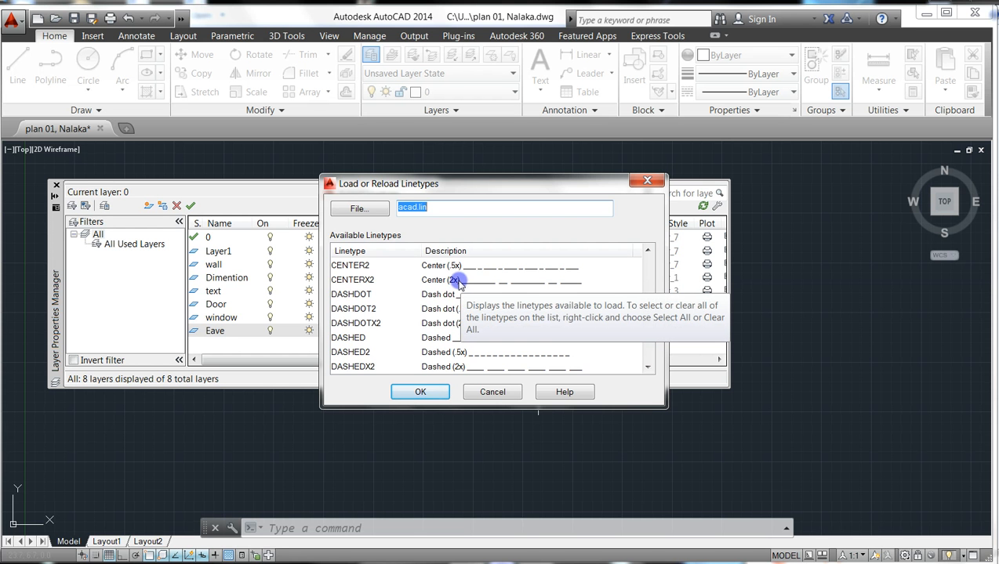
click(443, 267)
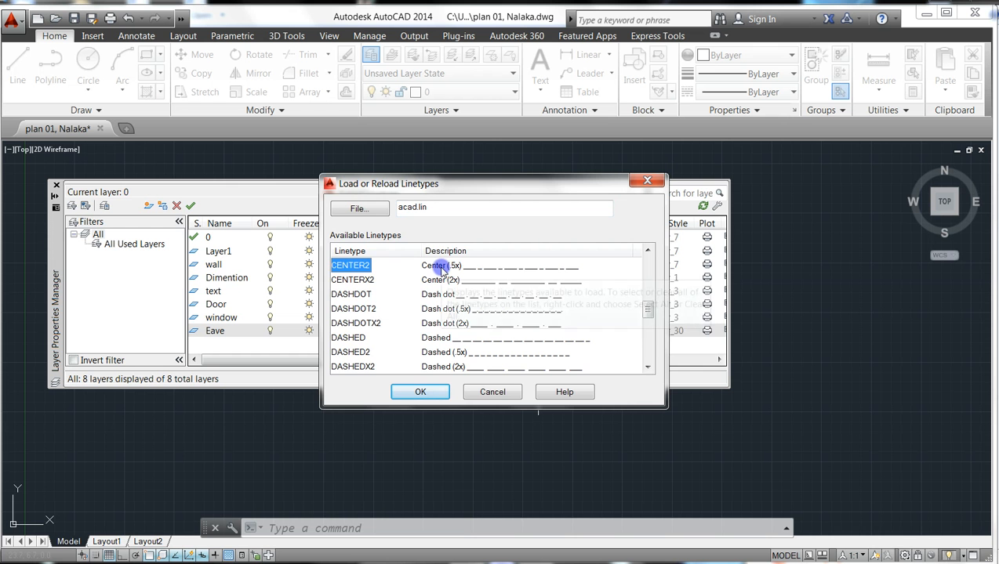
click(442, 392)
- Assign the loaded CENTER2 linetype to the Eave layer
click(352, 279)
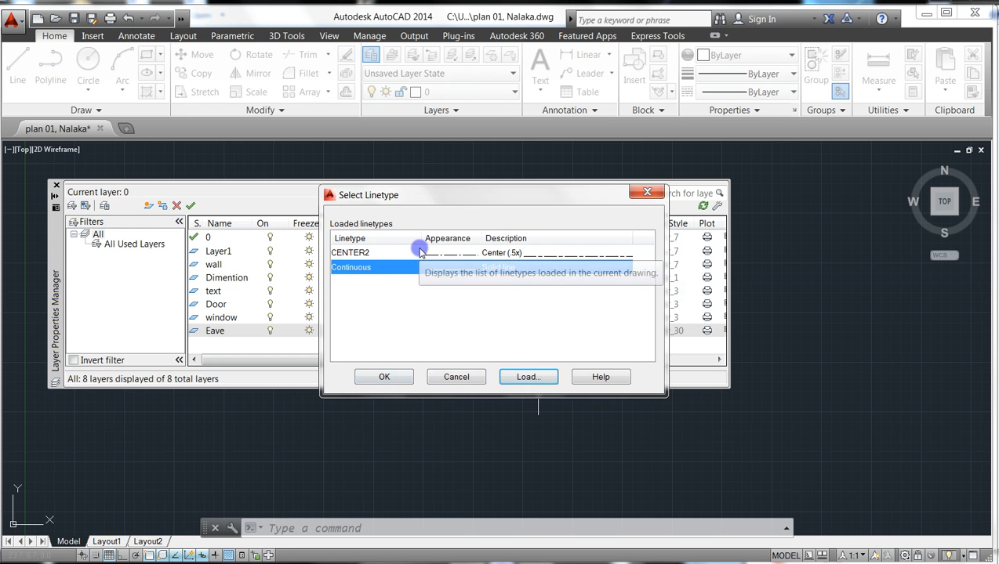
click(363, 253)
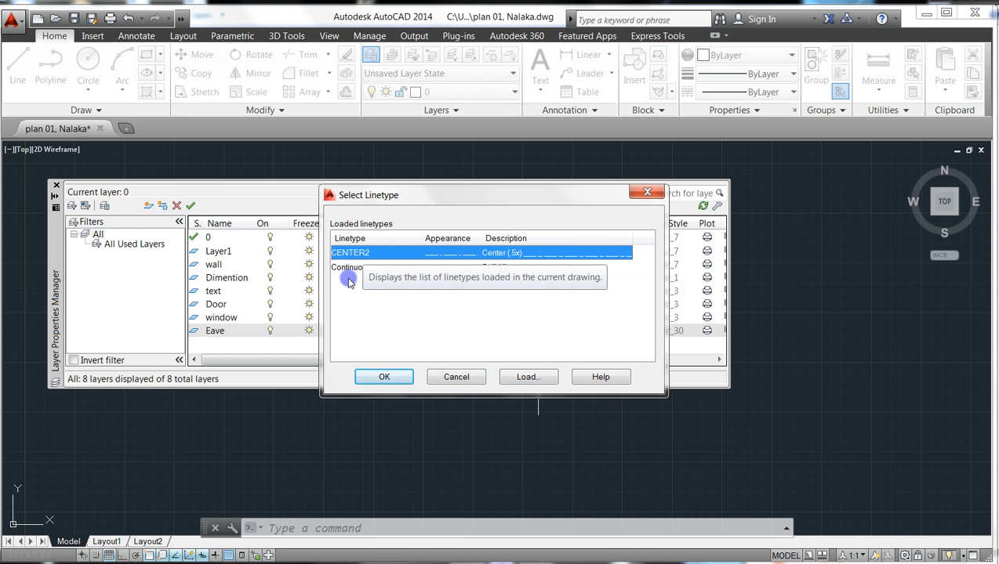
click(571, 314)
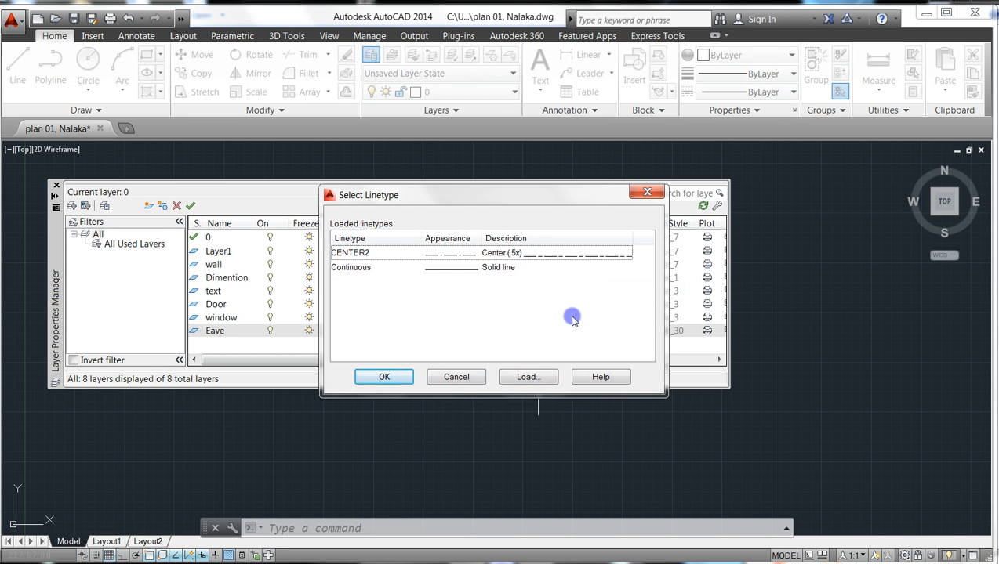
click(407, 268)
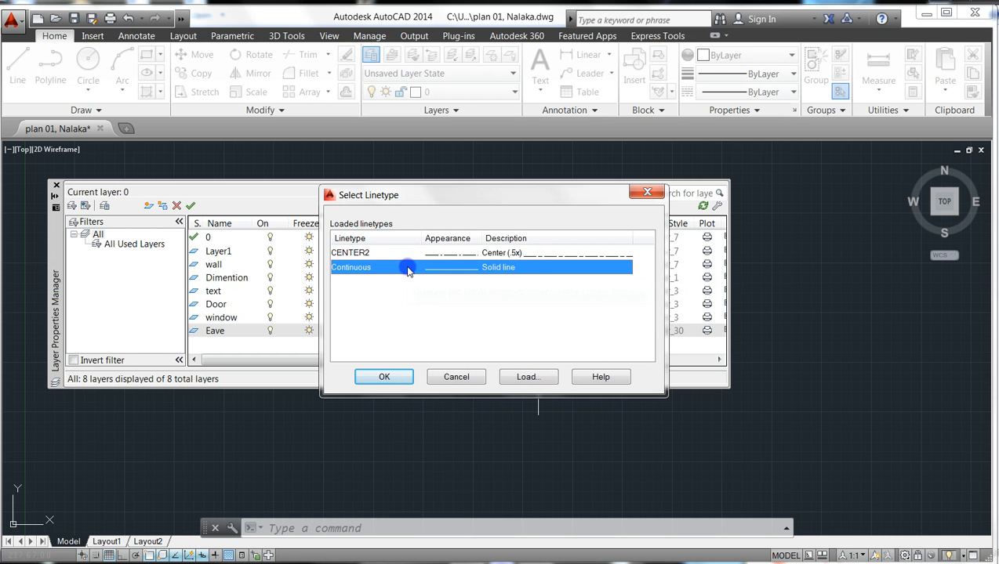
click(362, 252)
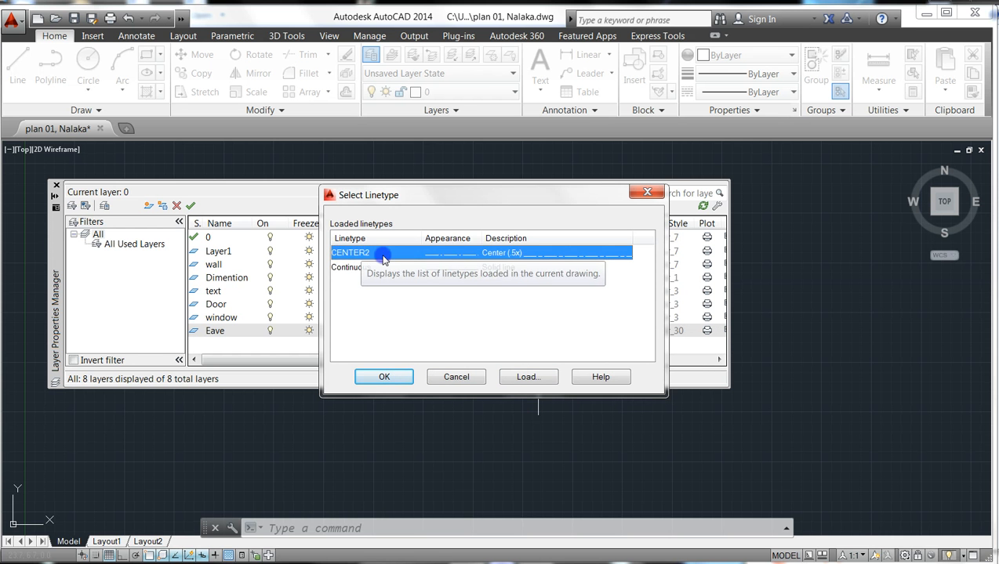
click(403, 377)
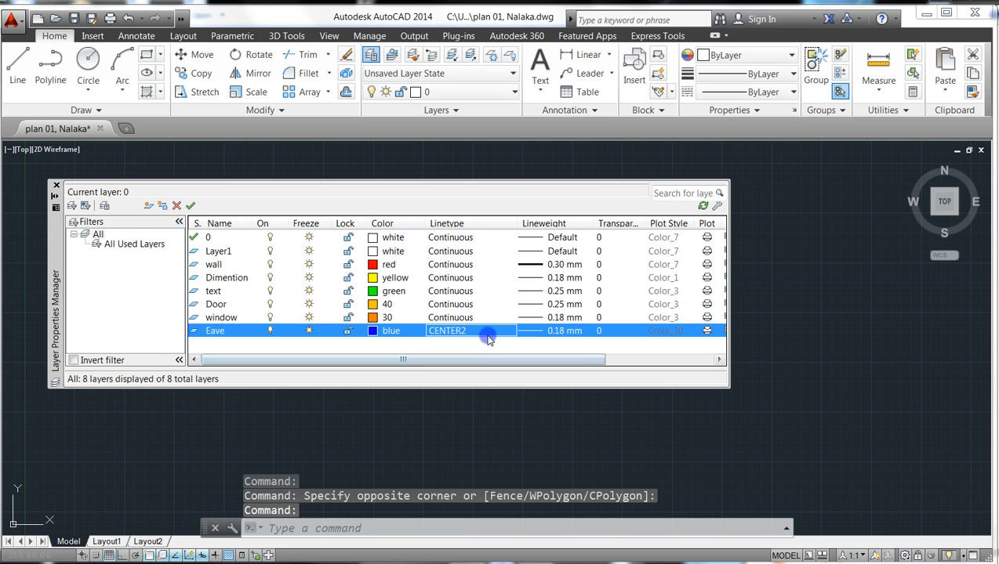
- Set the Eave layer's lineweight to 0.15 mm
click(576, 331)
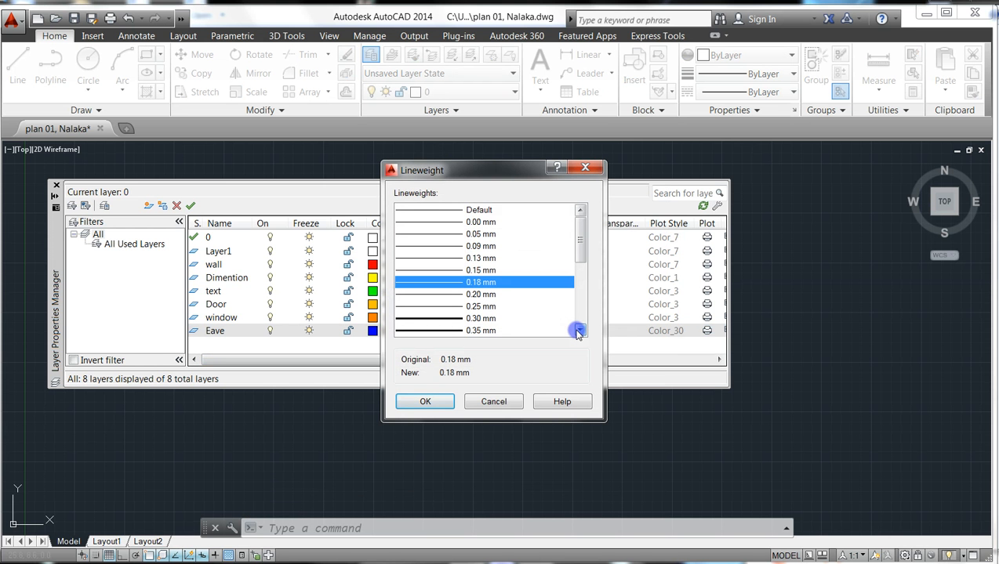
click(491, 259)
click(493, 269)
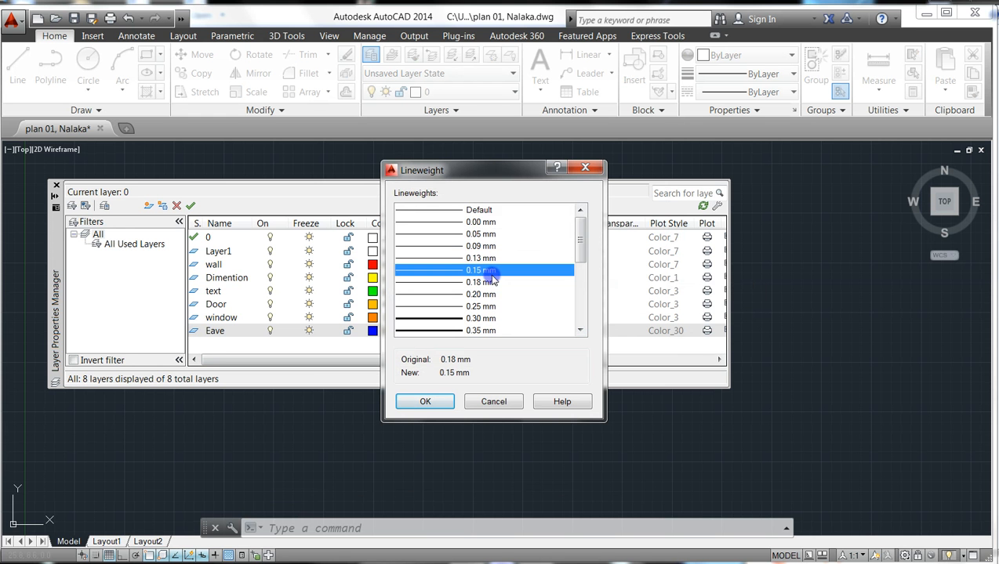
click(425, 402)
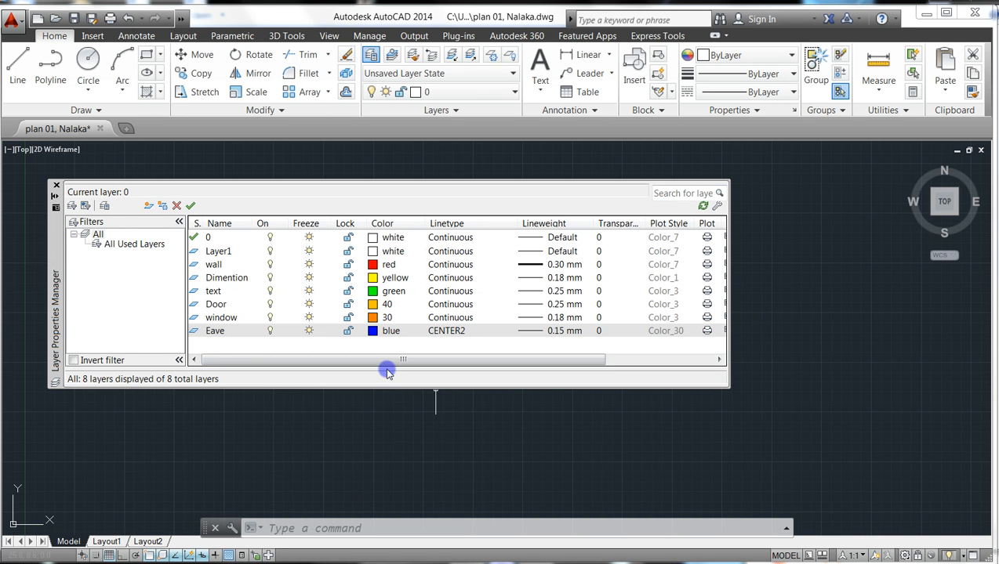
- Add a new layer named Hatch below Eave and set its color to red
click(148, 207)
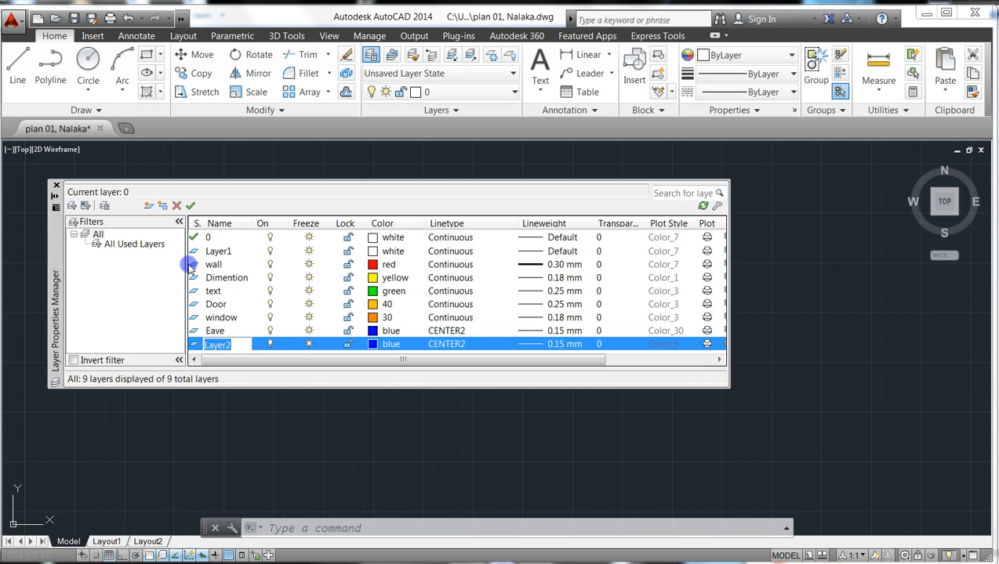
text(Hatch)
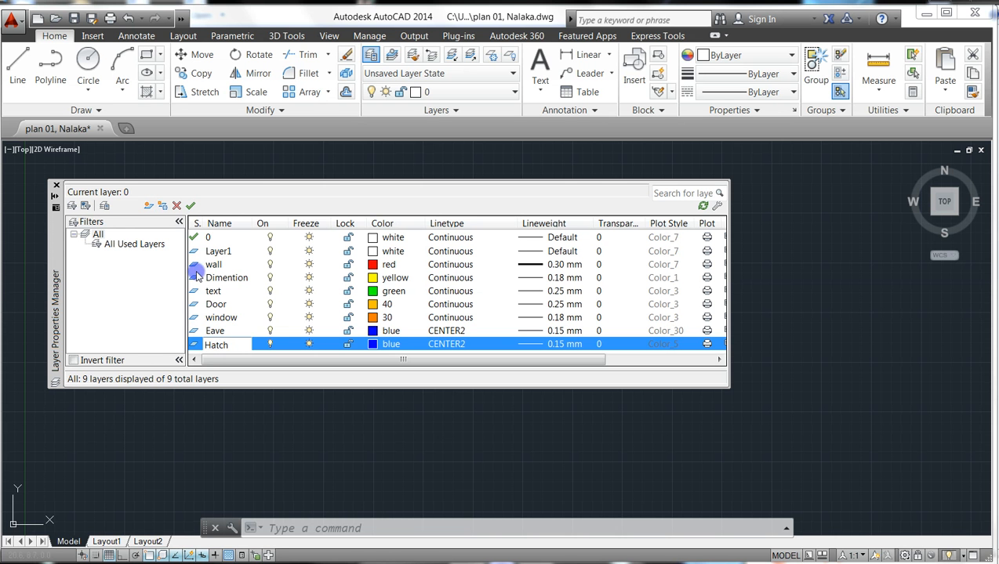
click(373, 346)
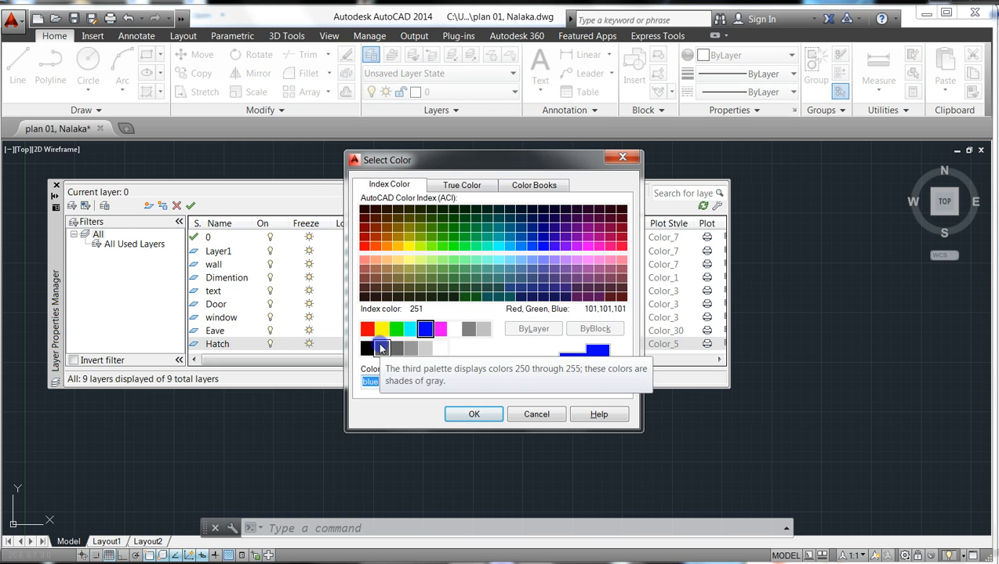
click(367, 329)
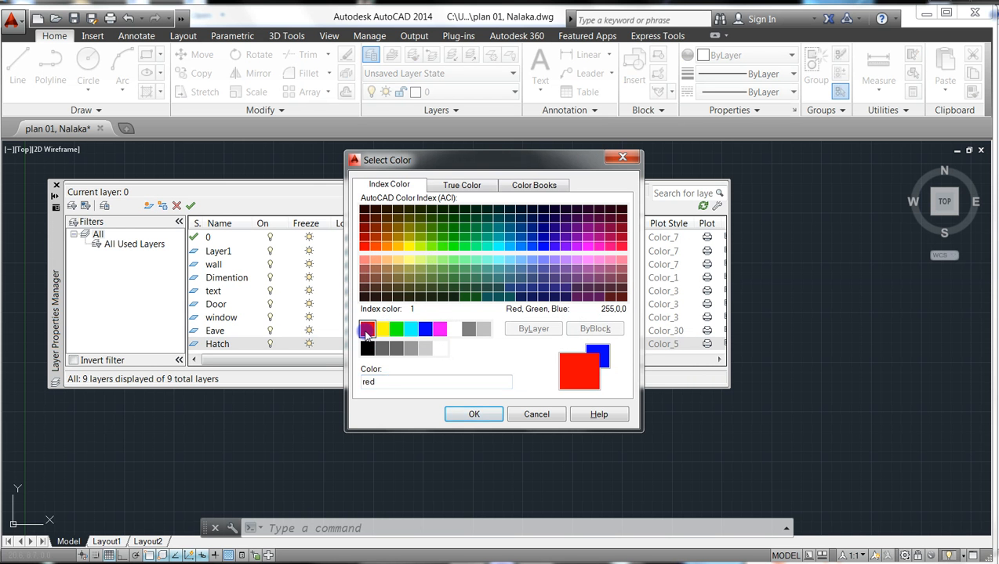
click(448, 416)
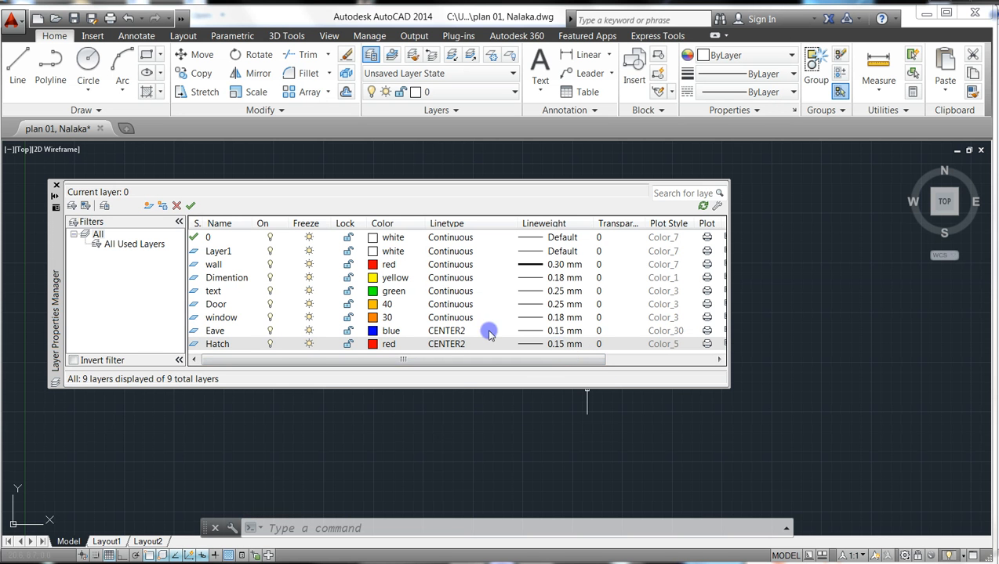
- Set the Hatch layer's linetype to Continuous and close the layer manager
click(444, 345)
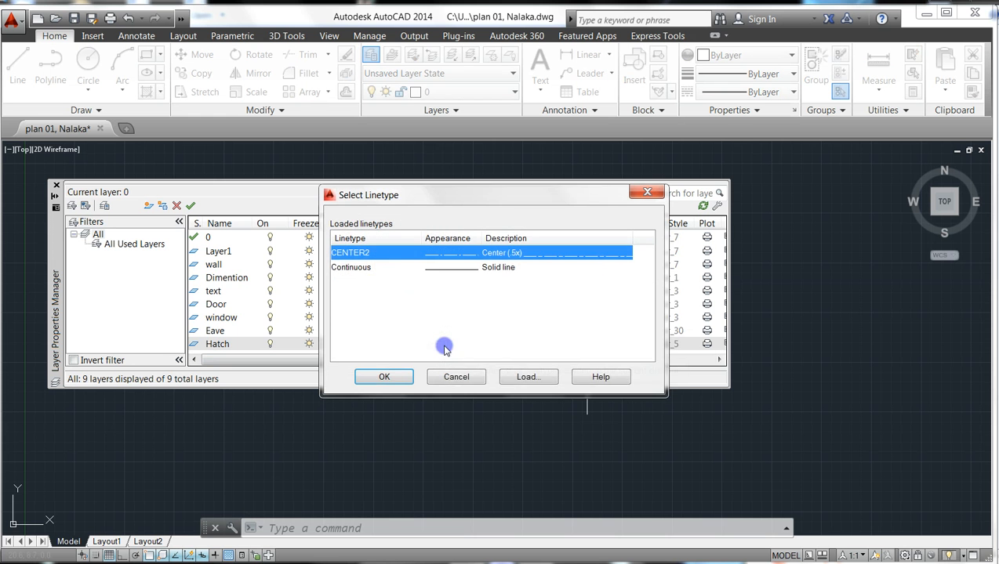
click(390, 270)
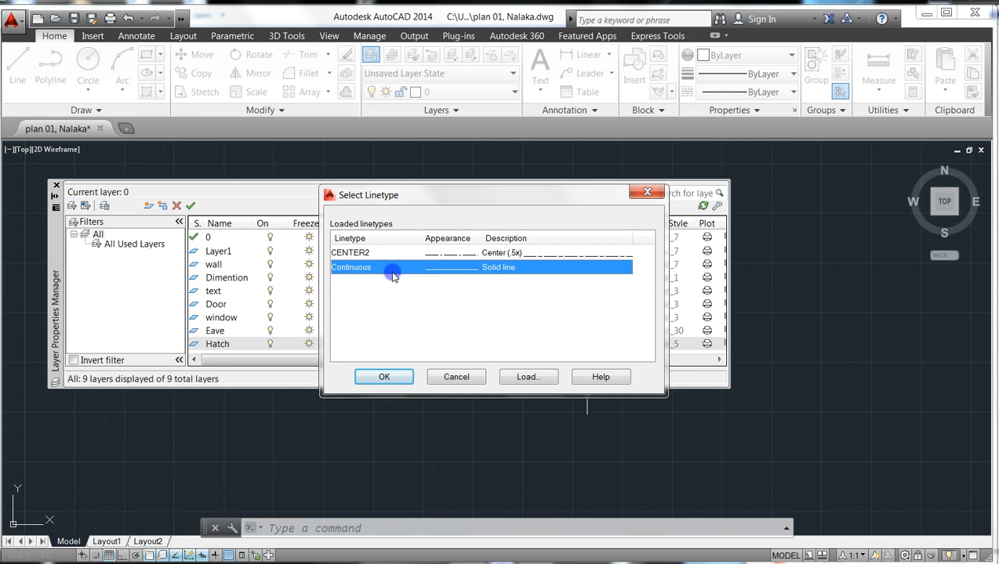
click(392, 379)
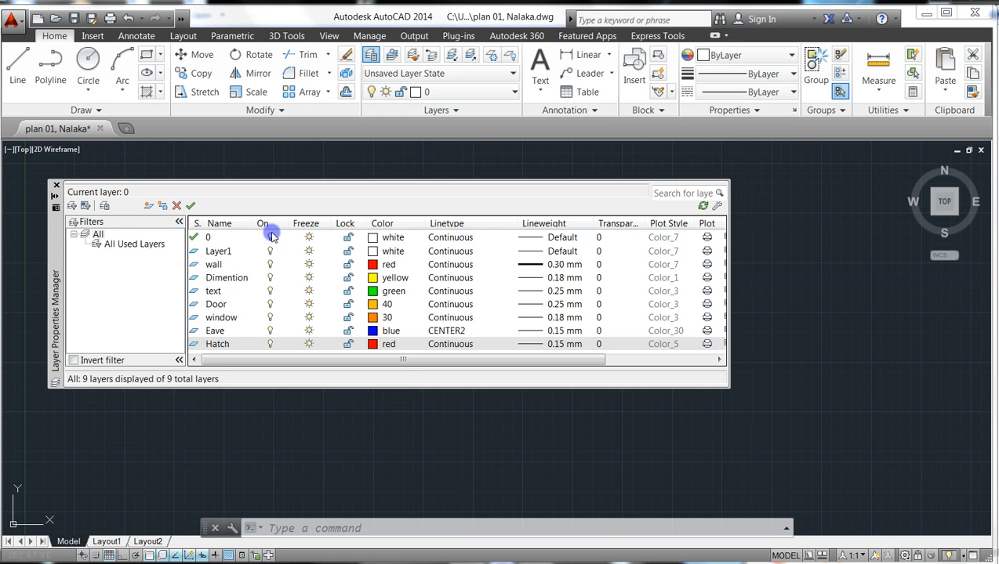
click(73, 196)
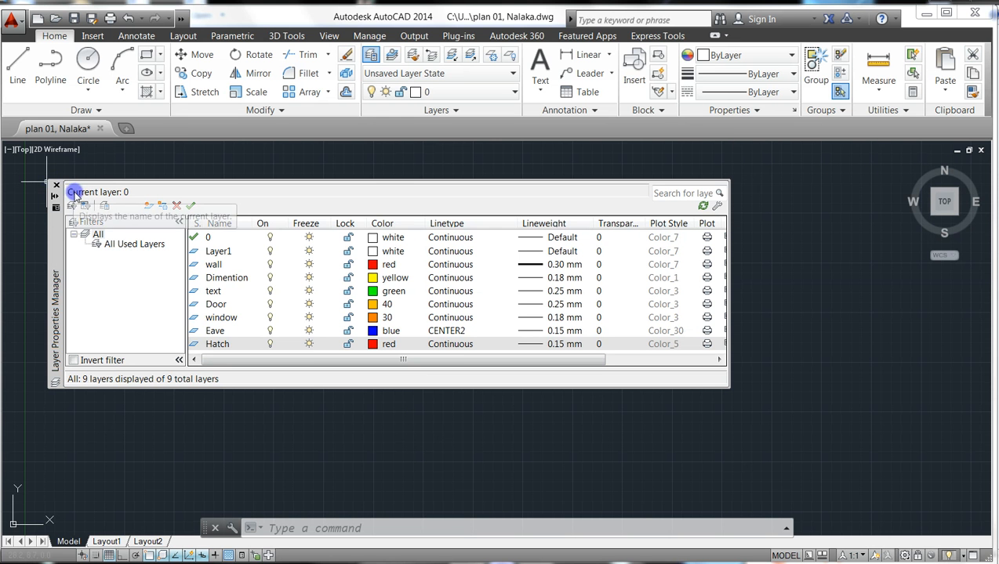
click(55, 186)
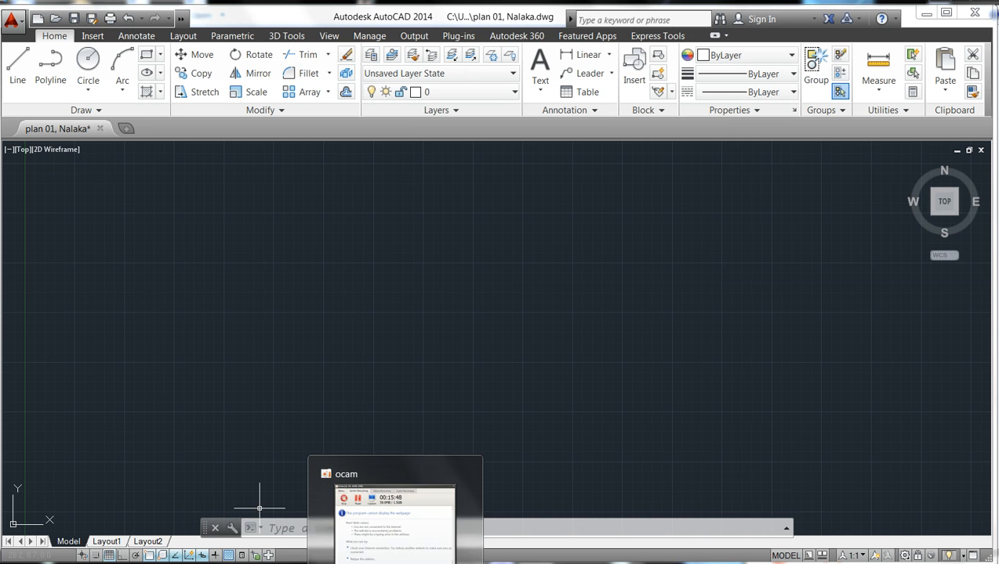
mouse_move(407, 552)
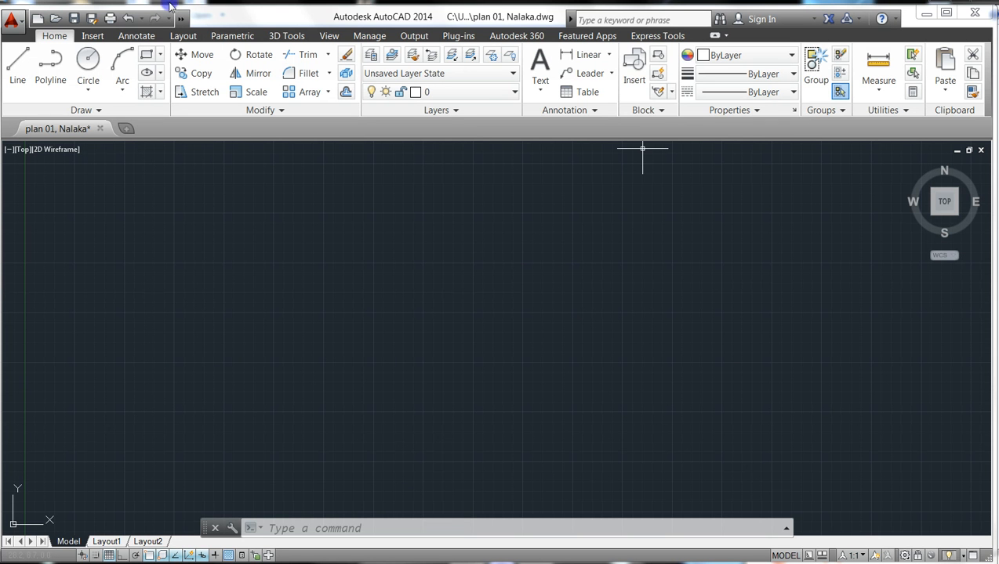
click(515, 72)
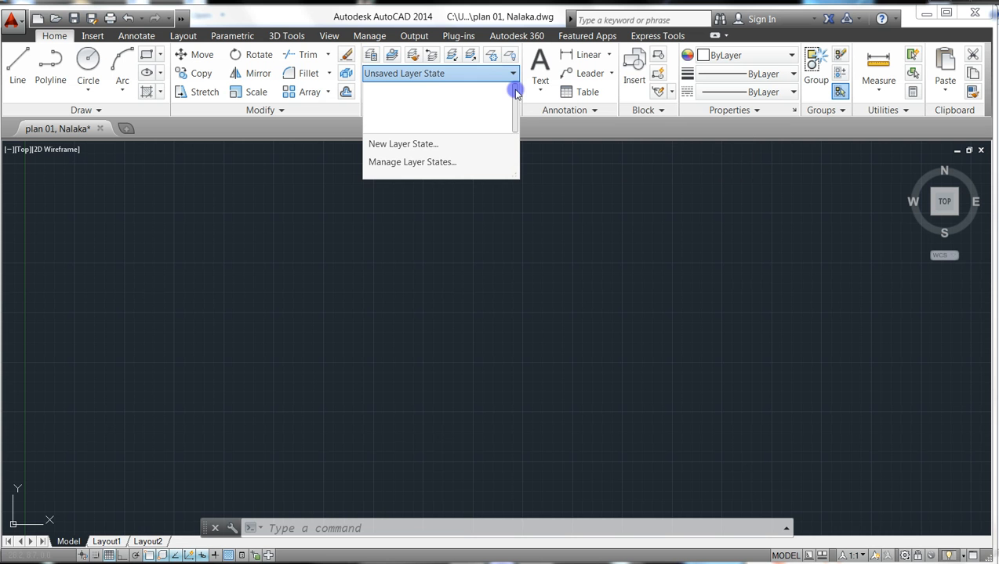
click(513, 73)
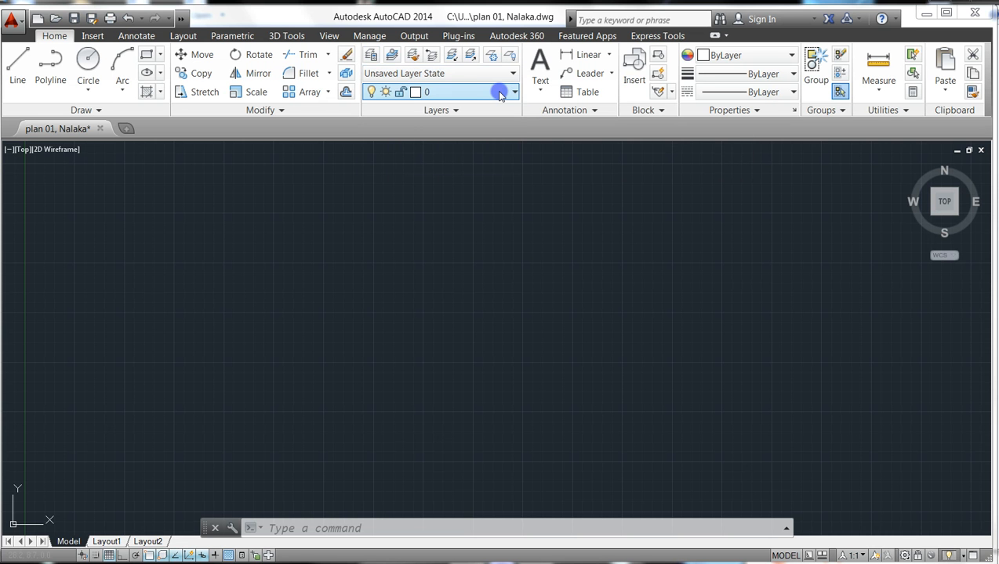
click(512, 93)
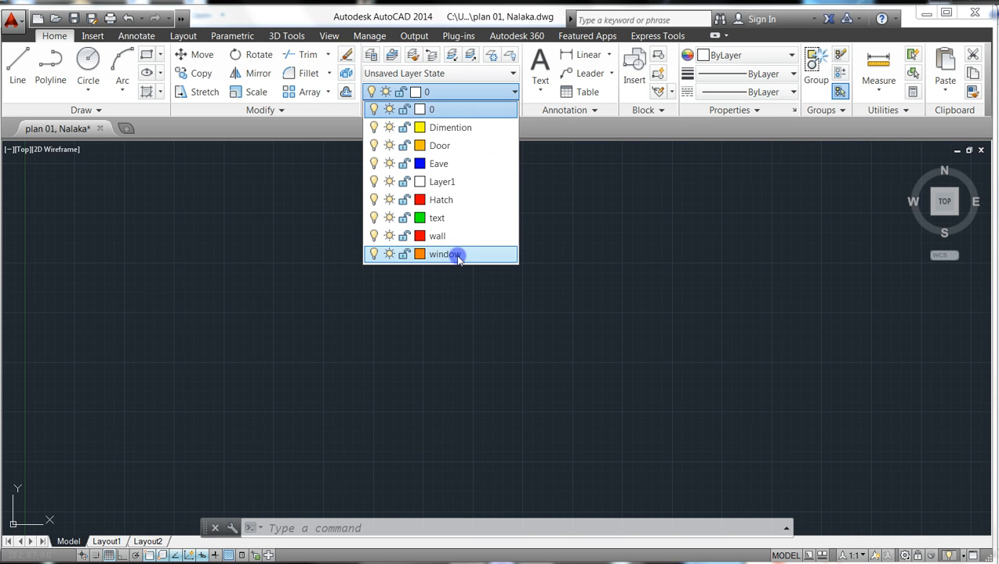
click(504, 108)
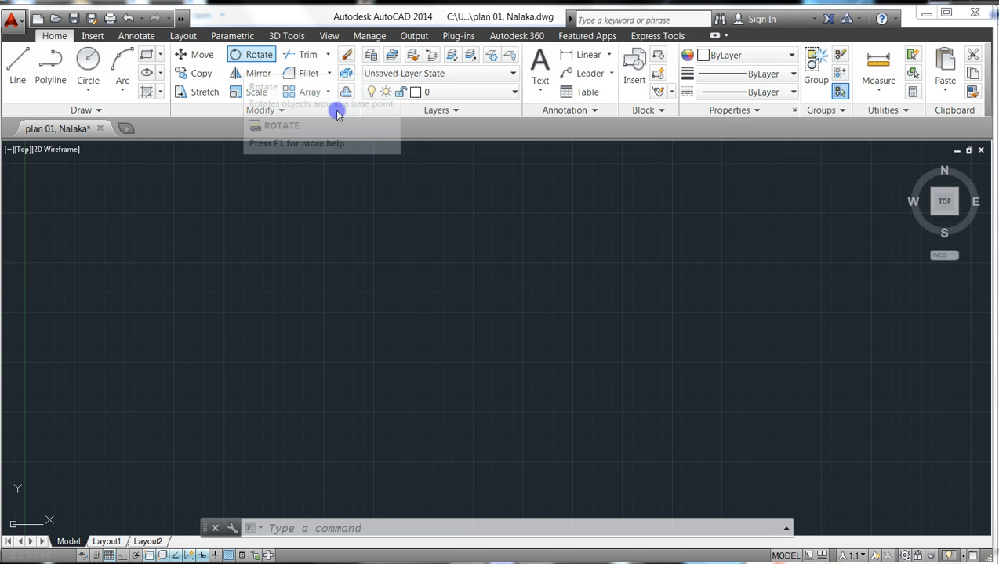
key(Escape)
text(ML)
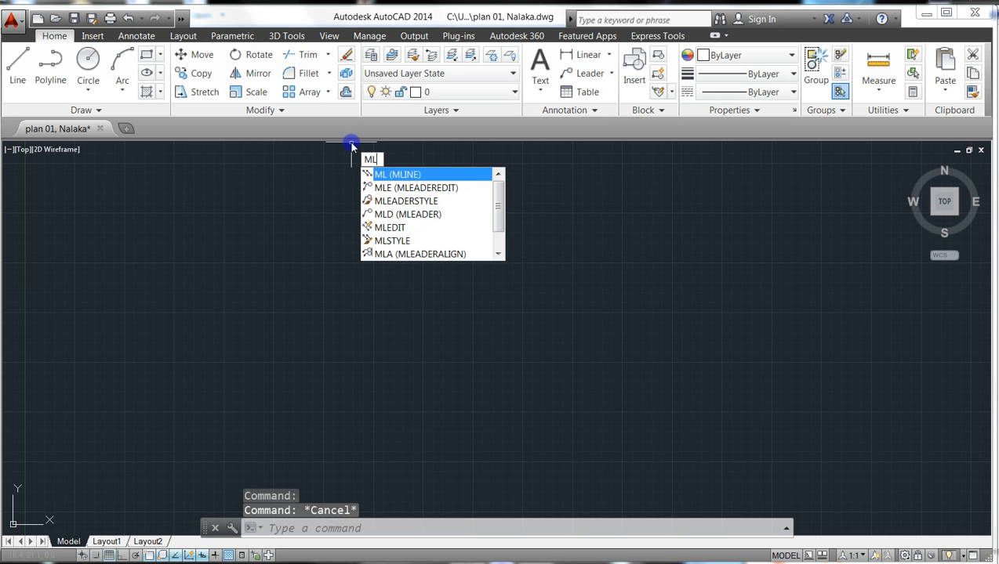
text(EAdder)
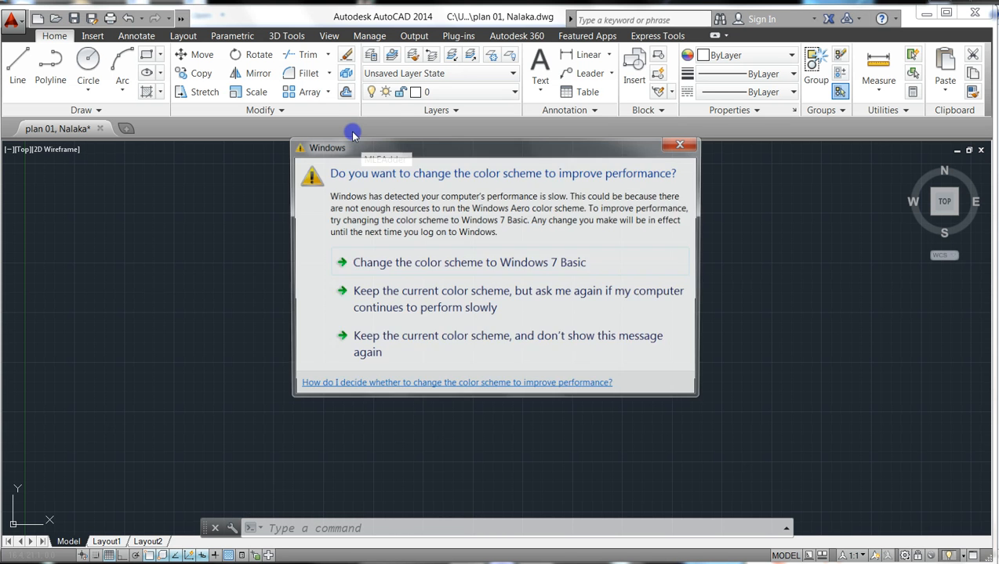
click(681, 143)
key(Escape)
key(Escape)
key(Escape)
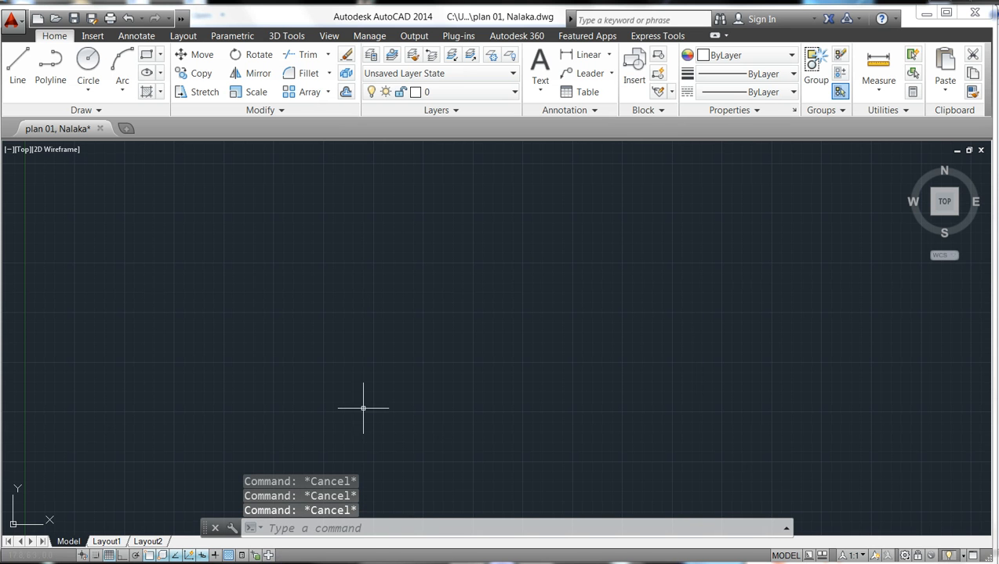
- Run MLEADERSTYLE and create a new multileader style named plan 01, starting with Standard
click(371, 533)
click(373, 528)
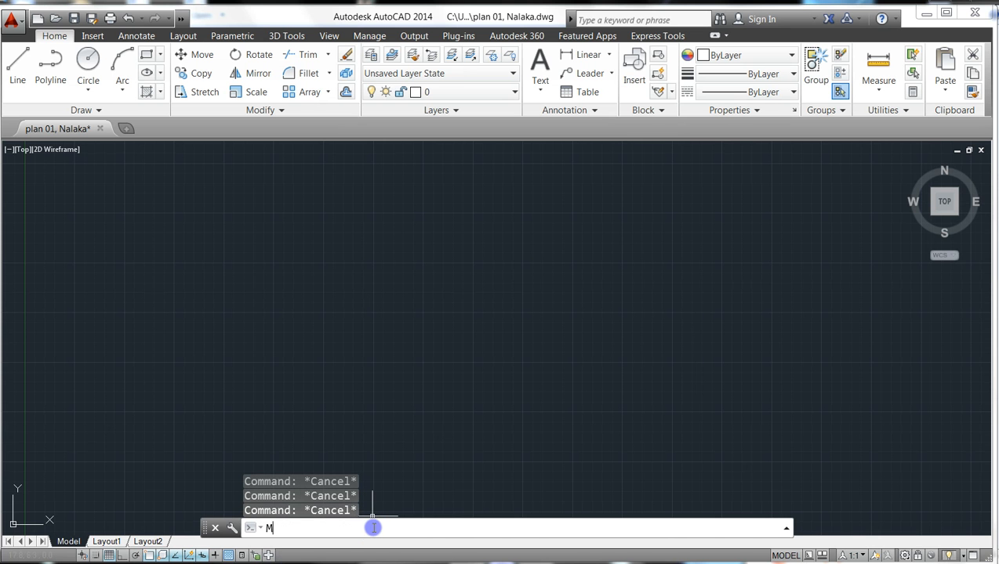
text(ML)
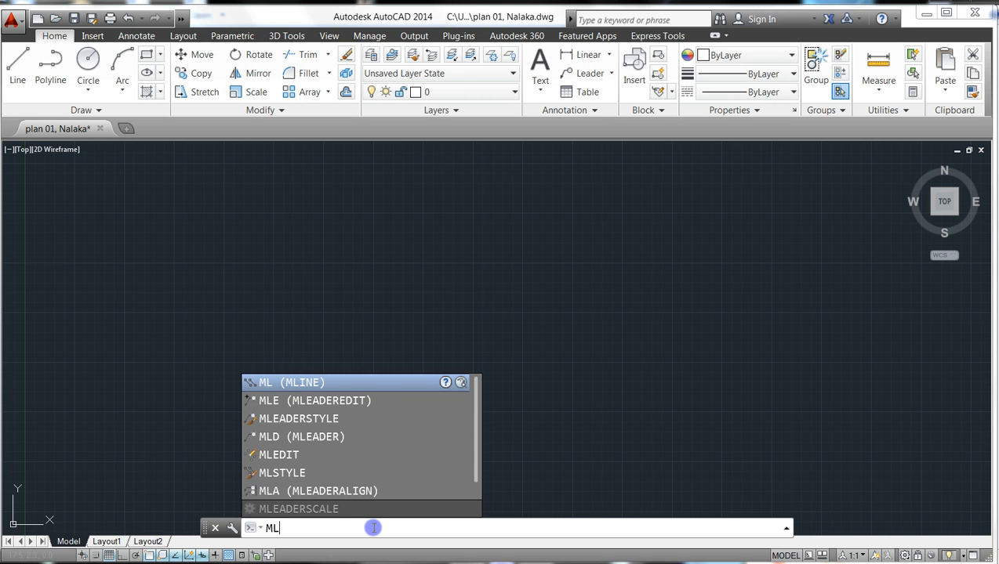
text(EADERSTYLE)
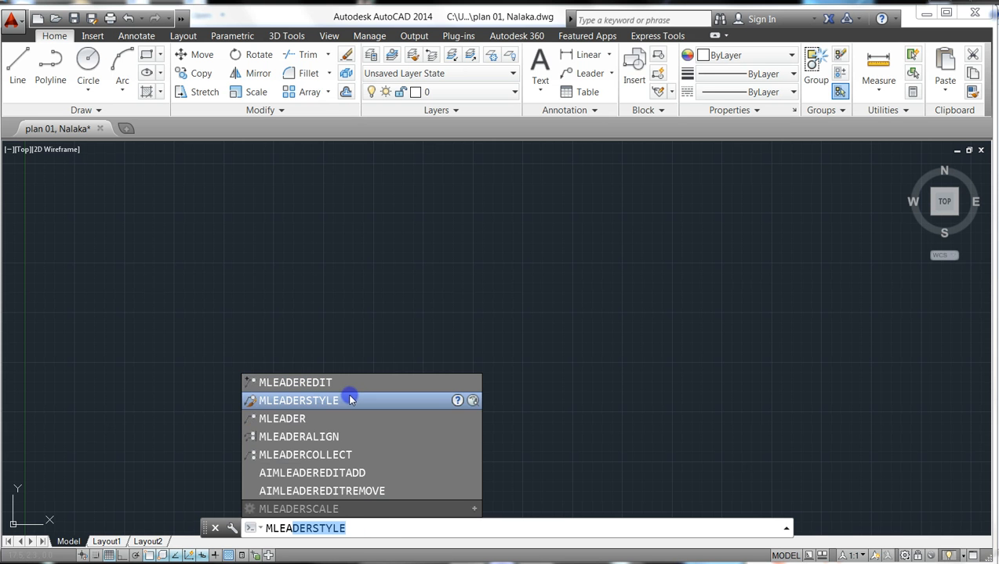
click(349, 400)
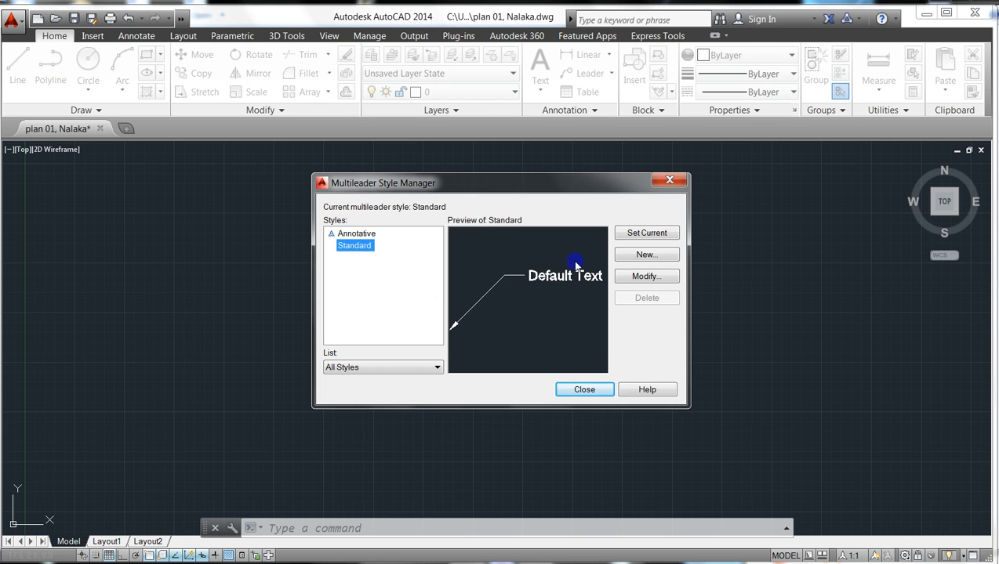
click(619, 254)
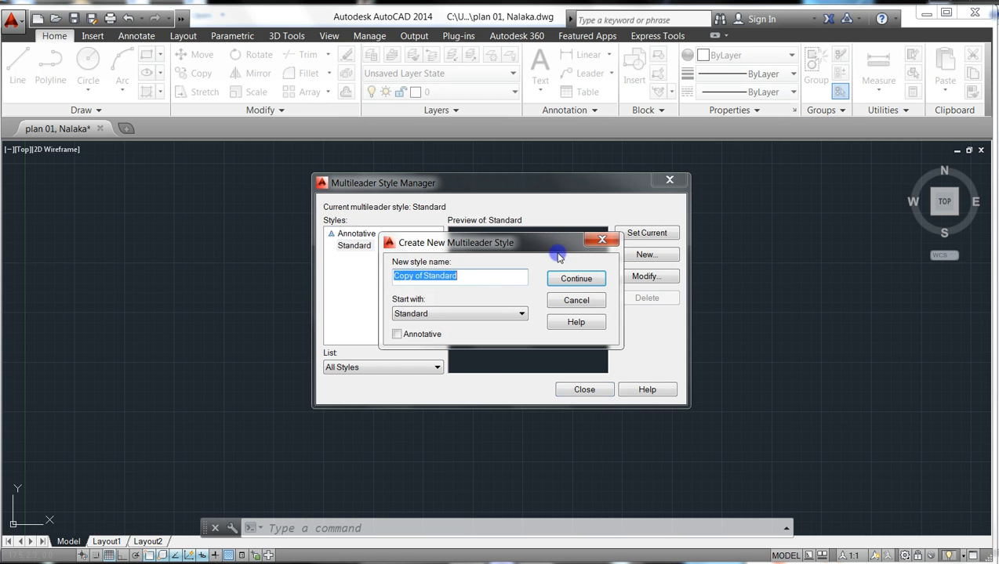
text(plan 01)
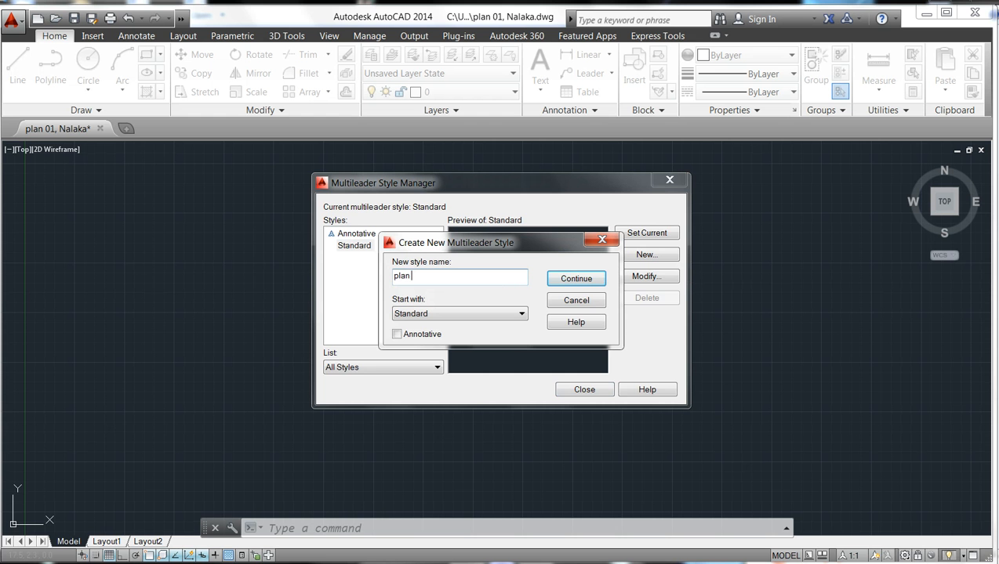
click(559, 280)
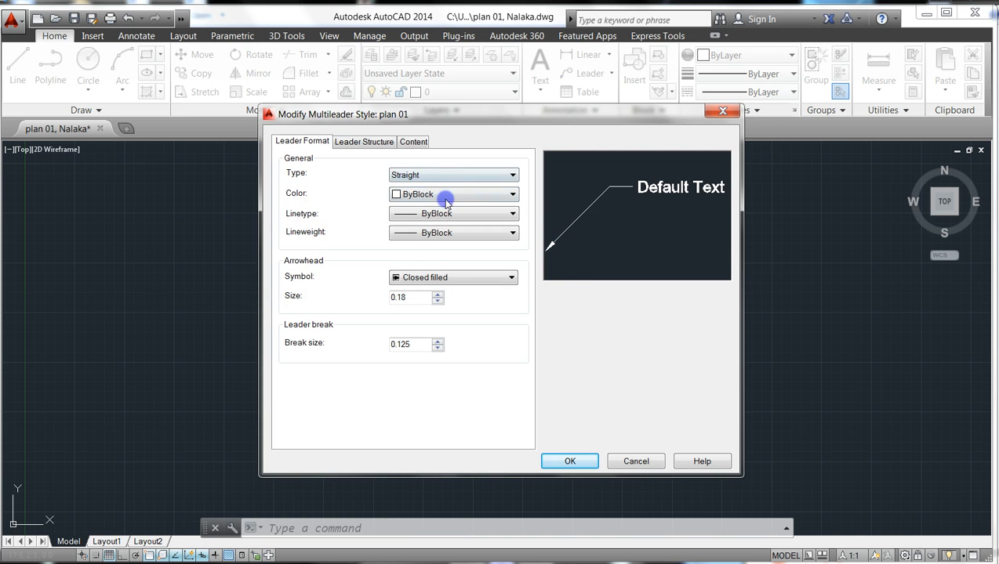
- Set the plan 01 leader's color, linetype and lineweight to ByLayer and its arrowhead size to 150
click(512, 196)
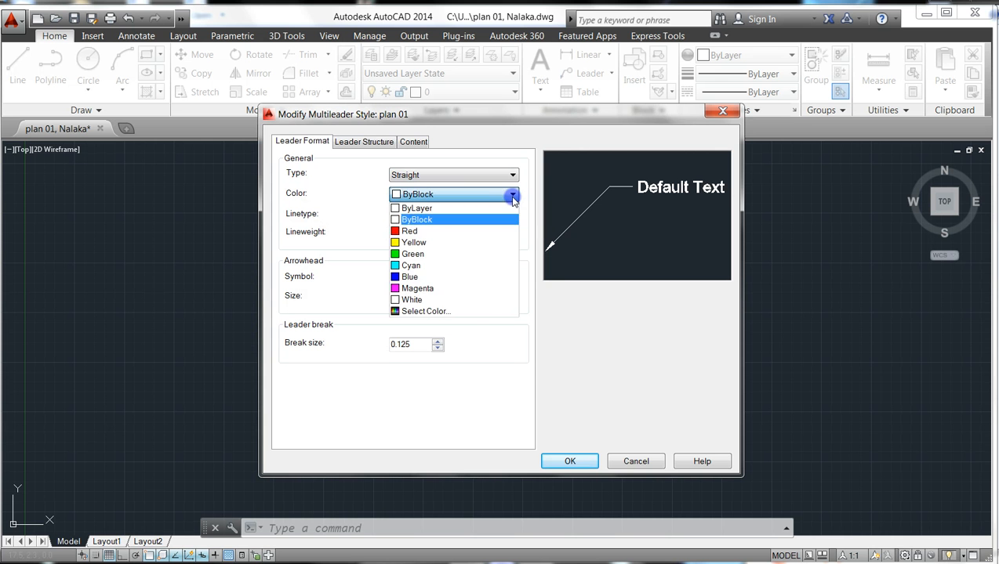
click(502, 206)
click(496, 213)
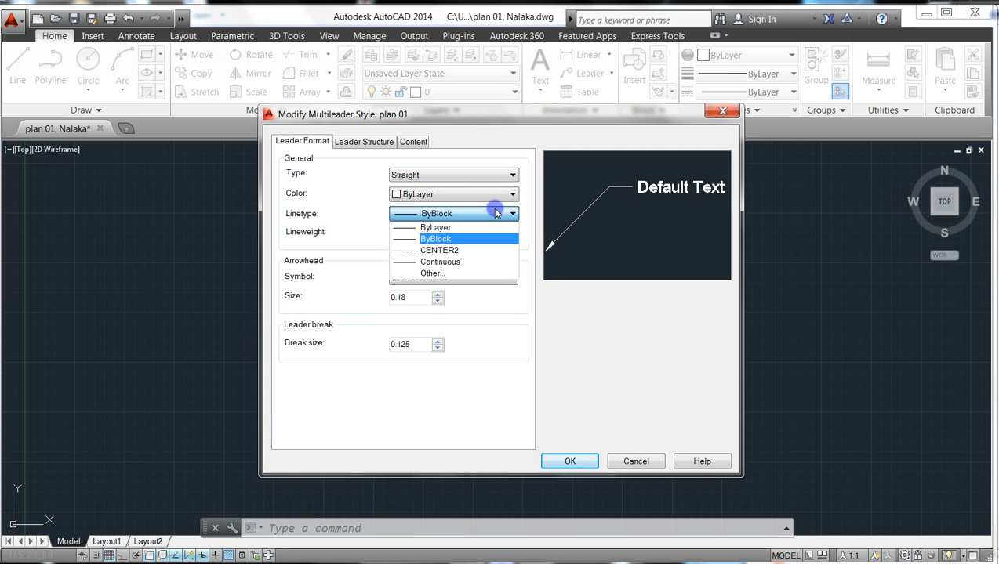
click(484, 226)
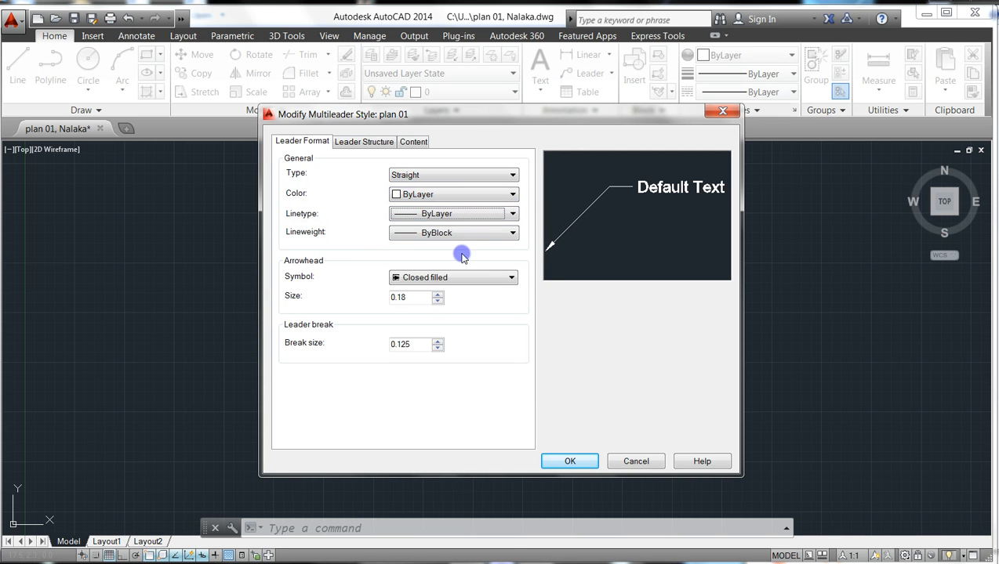
click(478, 235)
click(473, 246)
click(478, 239)
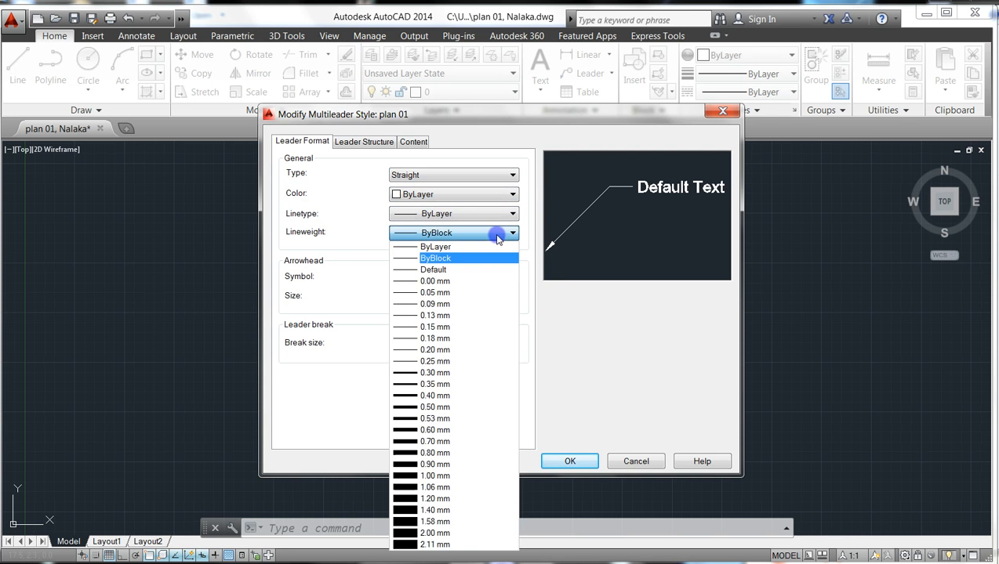
click(442, 246)
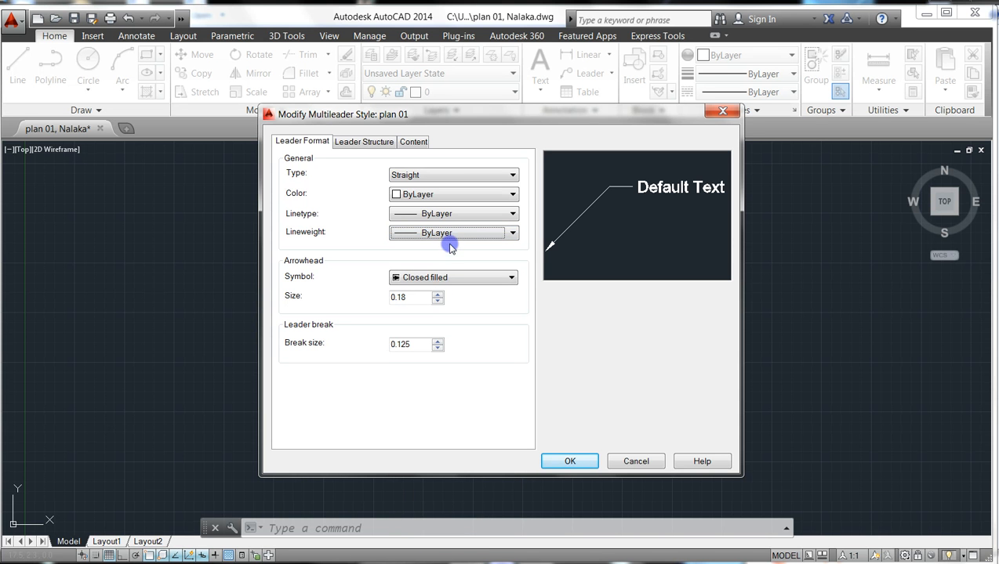
drag(407, 298, 362, 291)
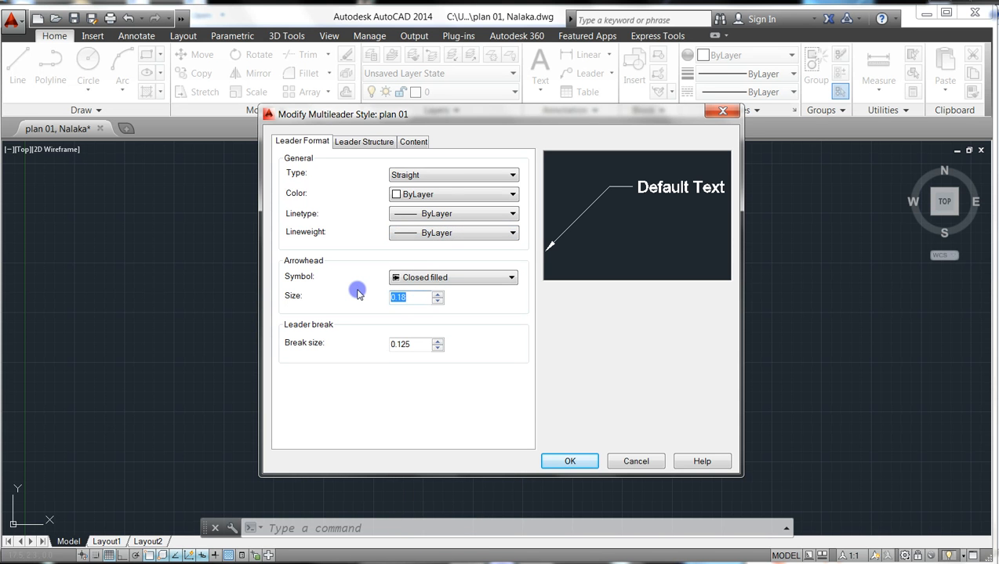
text(150)
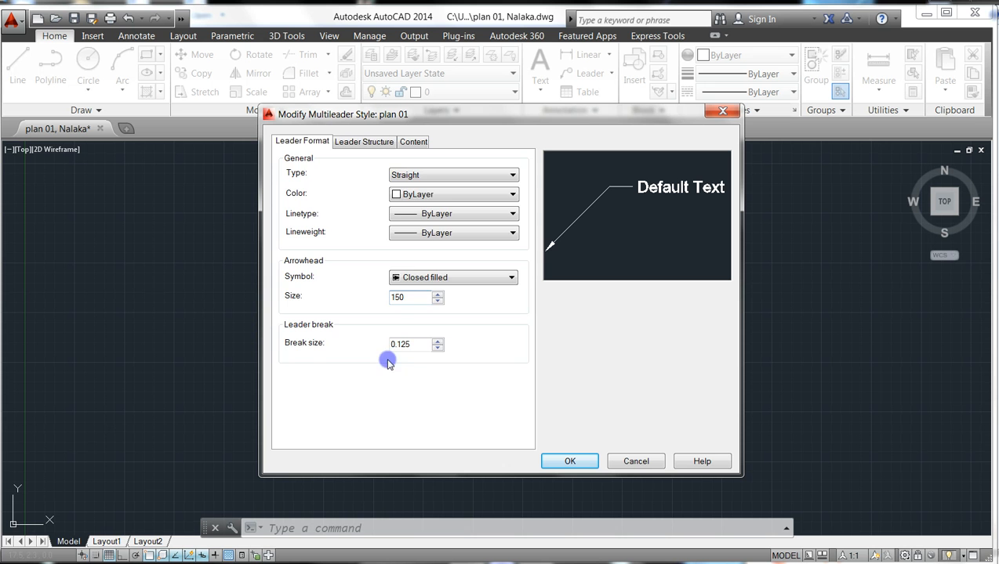
- Set the multileader style's text height to 225 and its text color to ByLayer
click(351, 143)
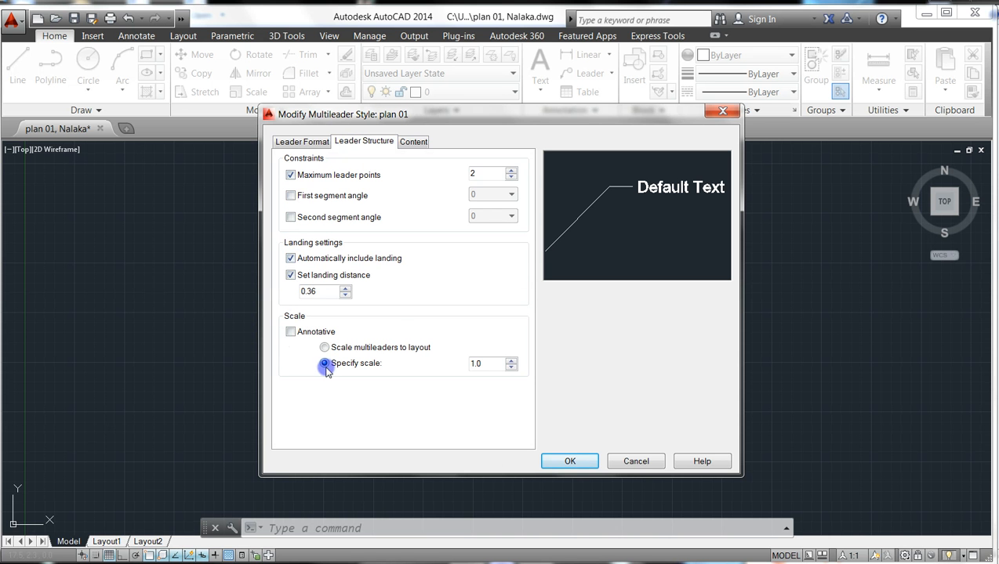
click(413, 141)
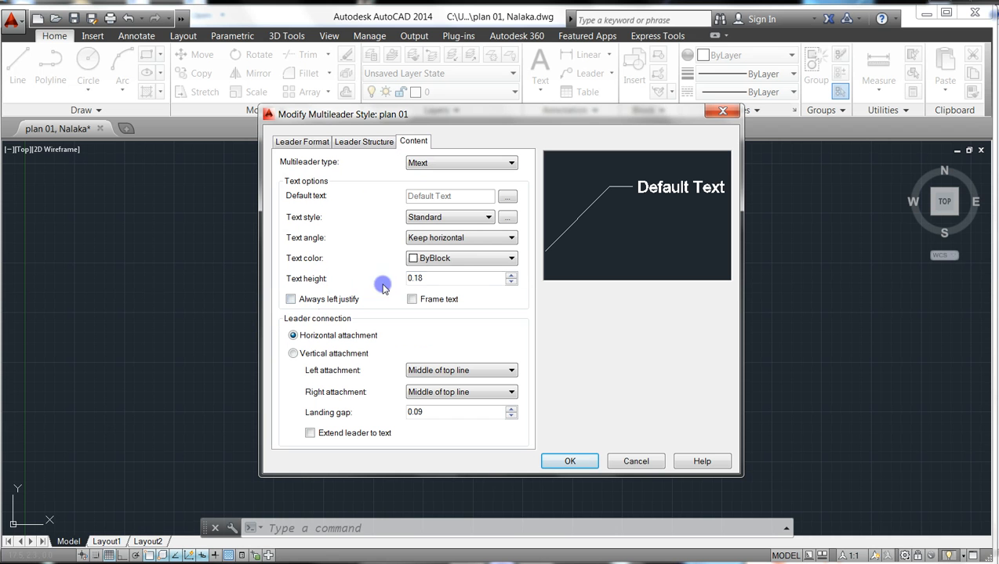
drag(448, 277, 357, 280)
text(22)
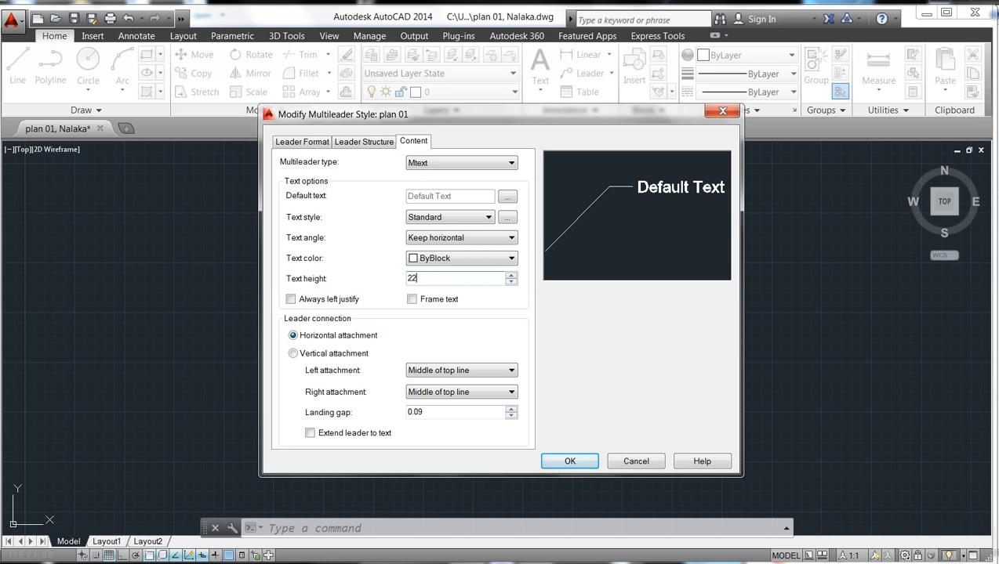
text(5)
click(479, 236)
click(480, 240)
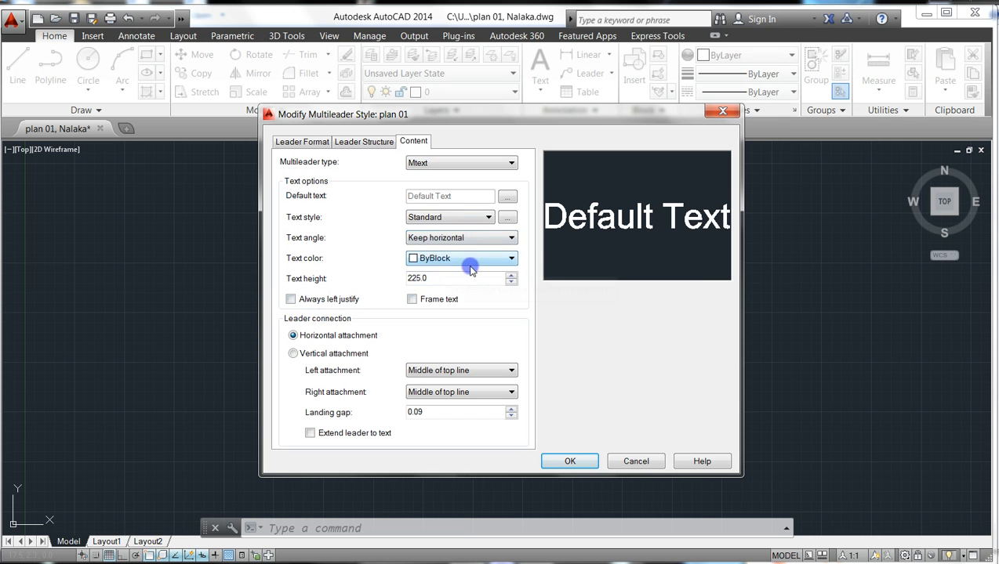
click(510, 261)
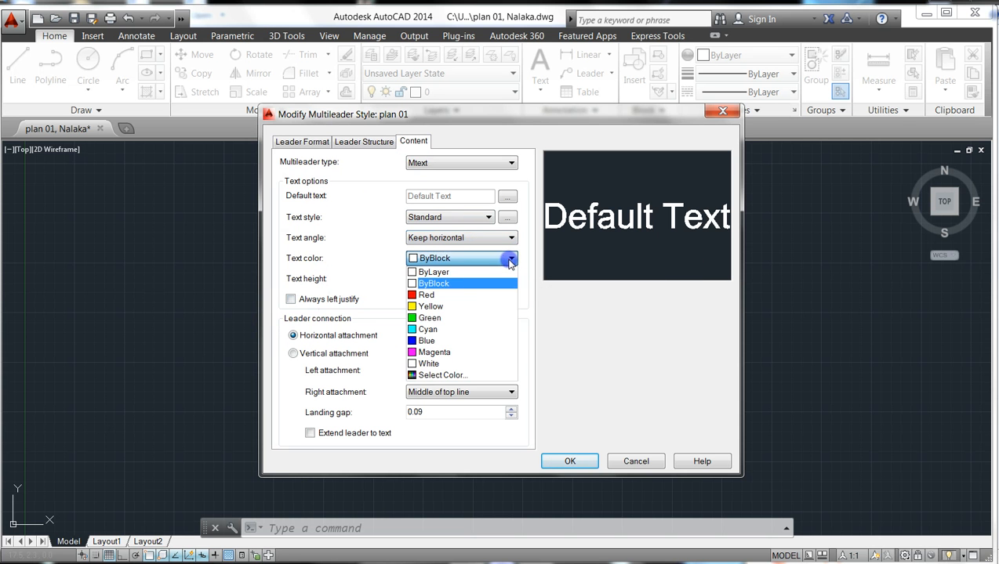
click(470, 272)
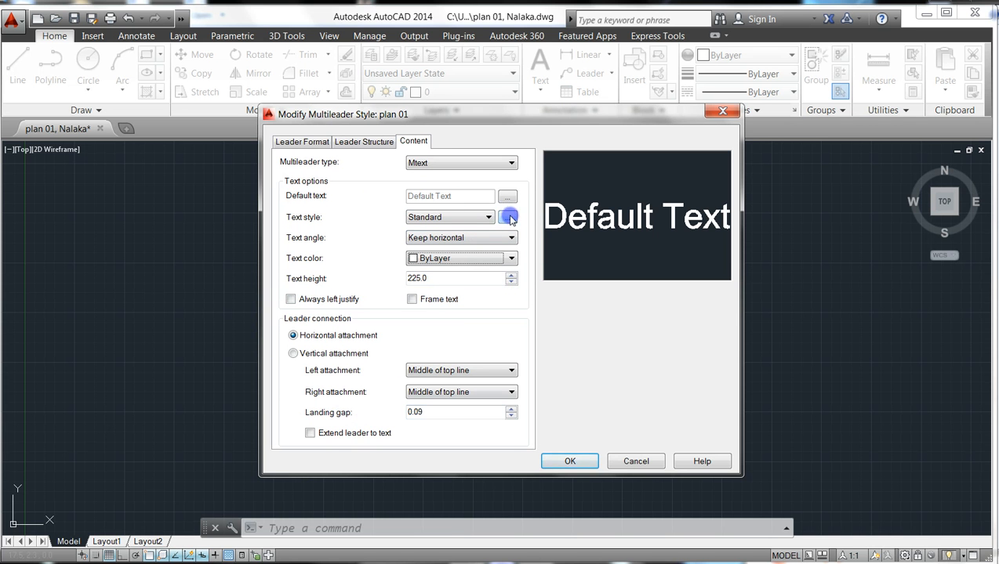
- Accept the multileader style settings and make plan 01 the current multileader style
click(304, 141)
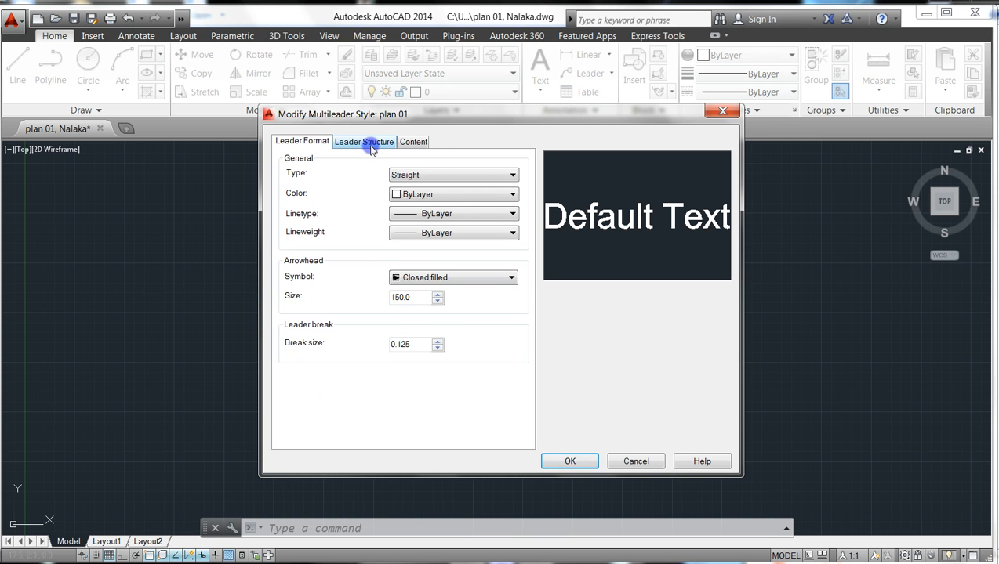
click(567, 463)
click(350, 261)
click(350, 246)
click(644, 235)
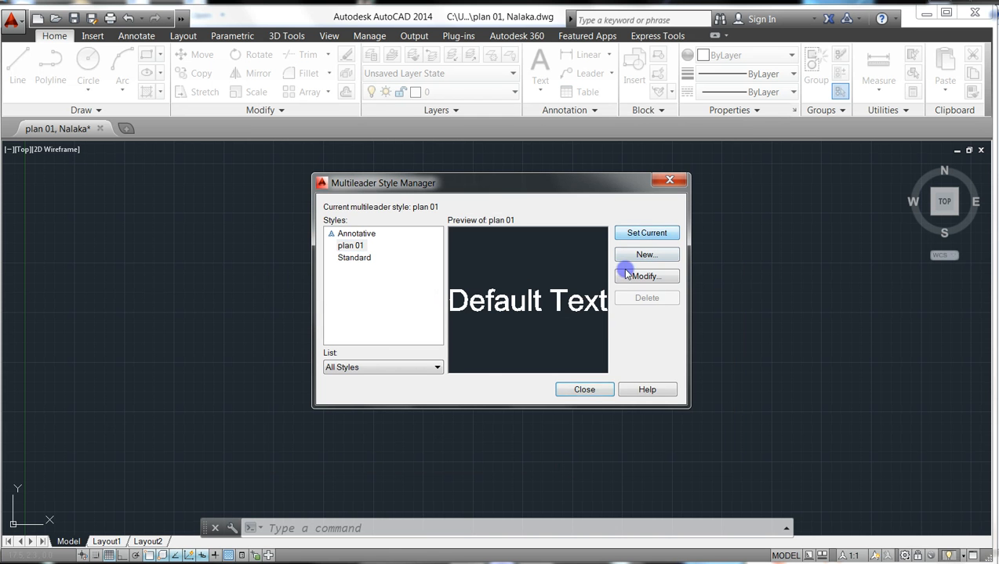
- Close the Multileader Style Manager and return to the empty drawing with no command running
click(575, 390)
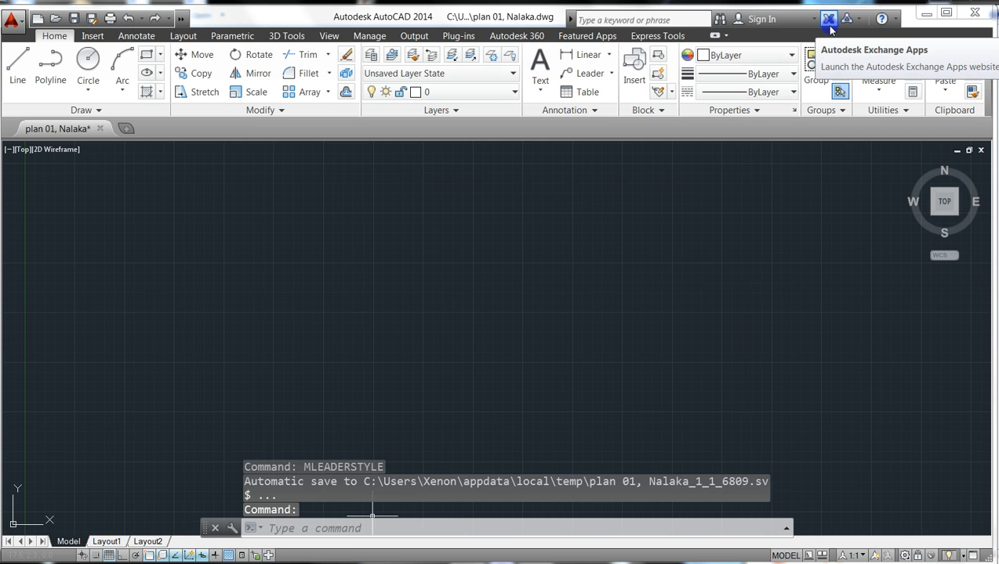
key(Escape)
key(Escape)
key(Escape)
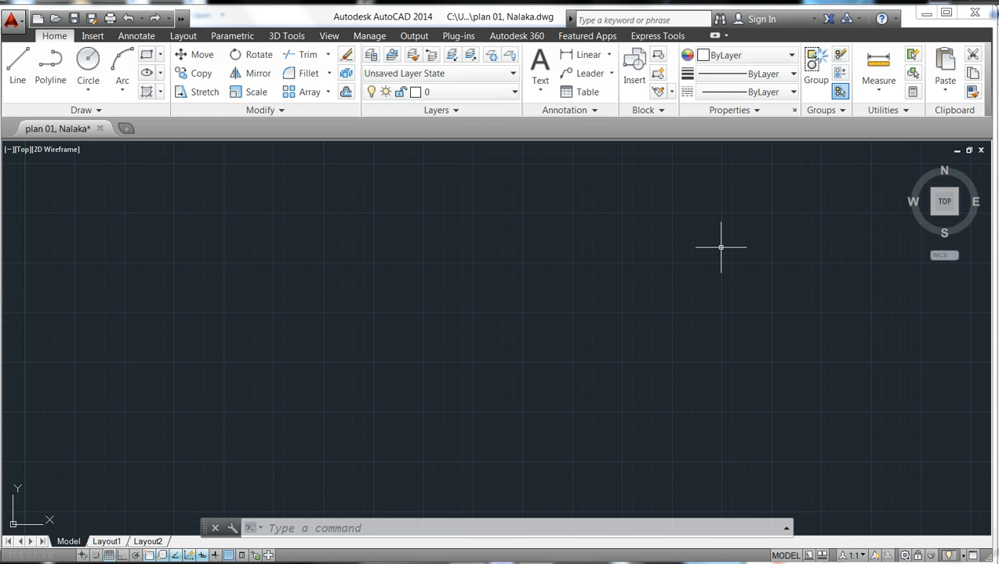
- Run DSETTINGS, check the object snap modes and accept the drafting settings
text(DS)
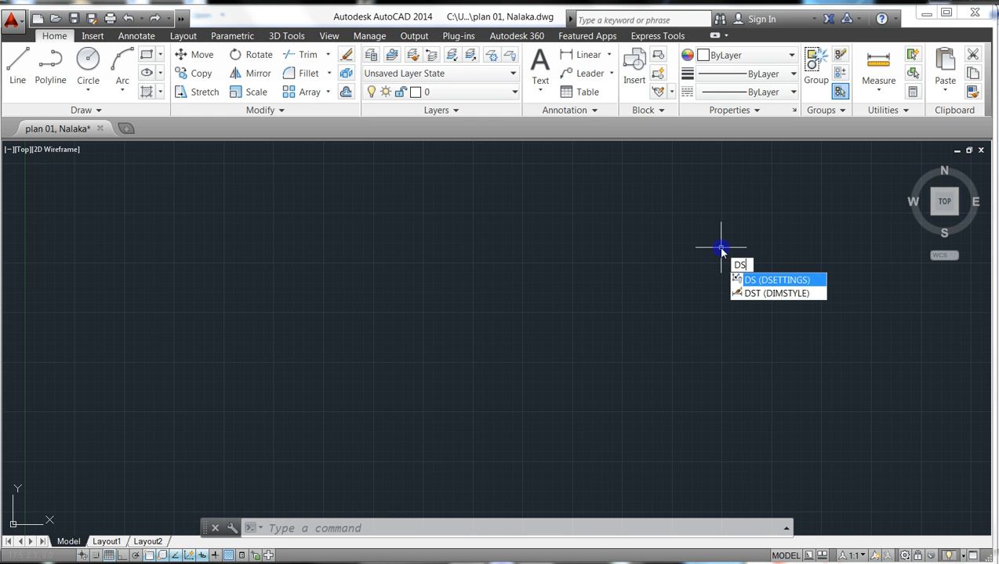
key(Return)
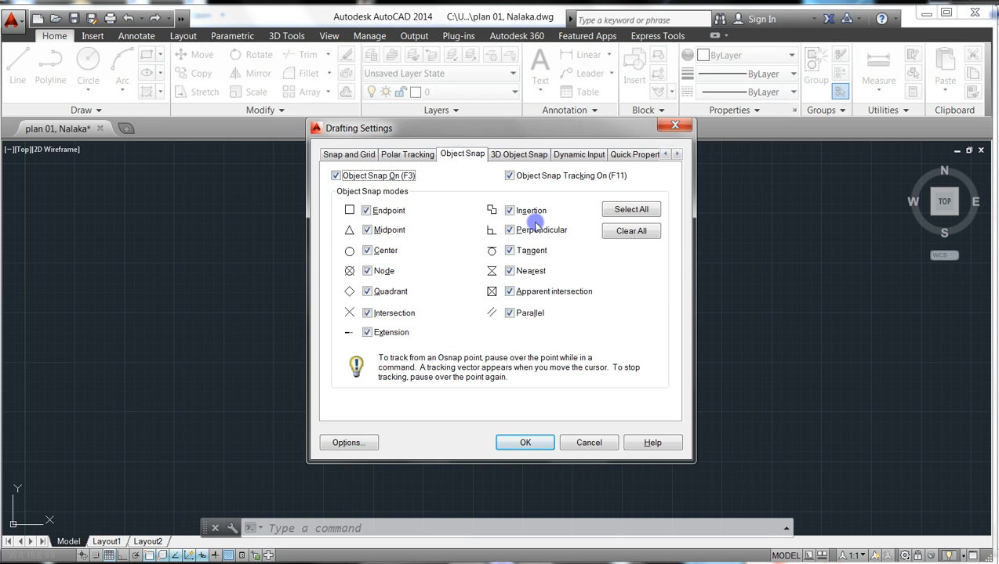
click(530, 443)
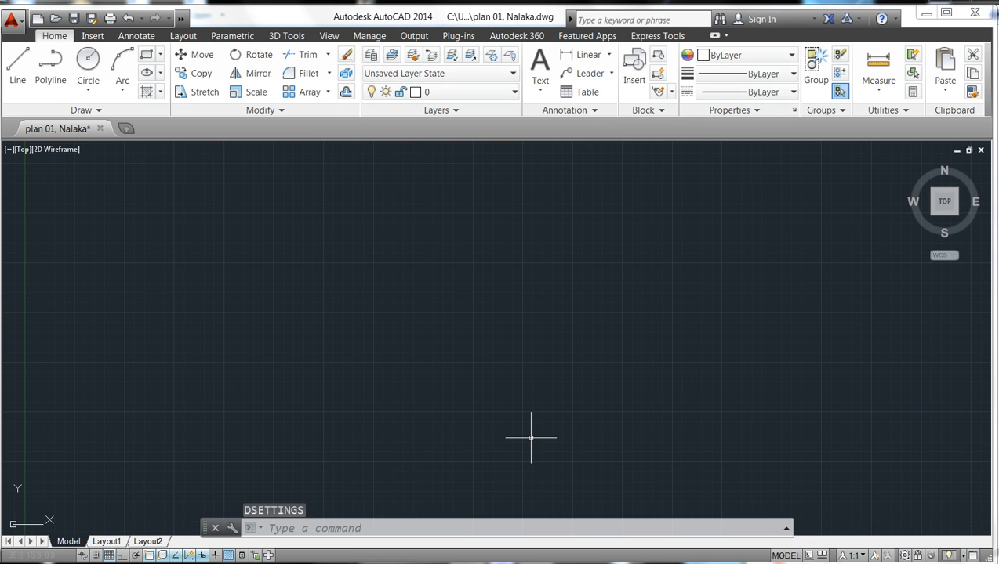
key(Escape)
key(Escape)
key(Escape)
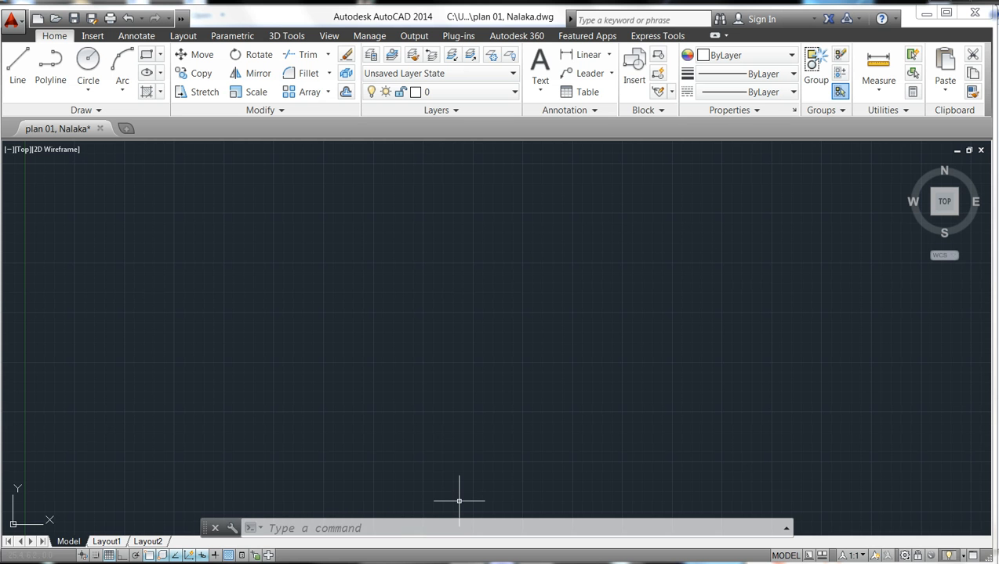
- Switch to the reference photo of the floor plan, examine its layout and dimensions, and return to AutoCAD
mouse_move(311, 563)
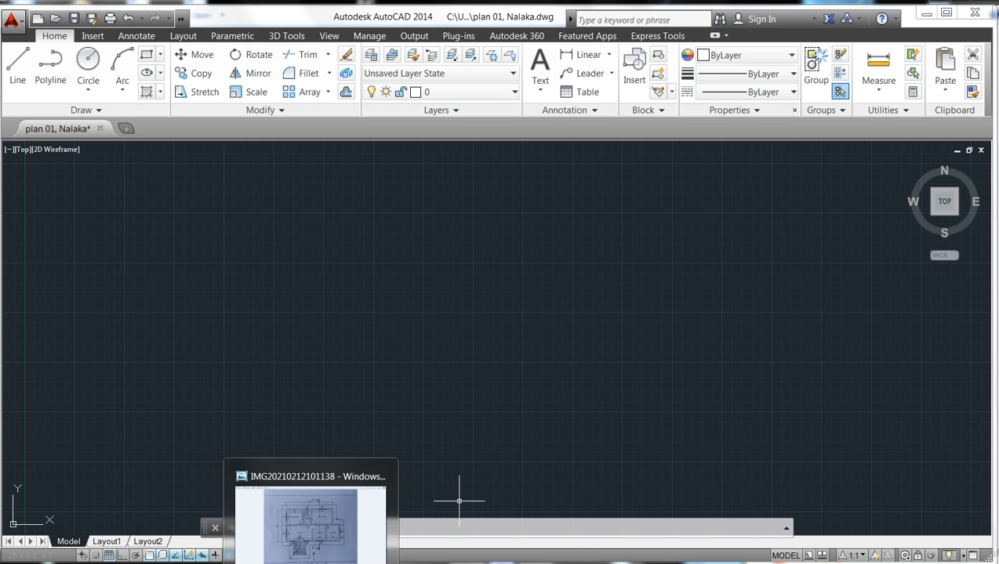
click(317, 554)
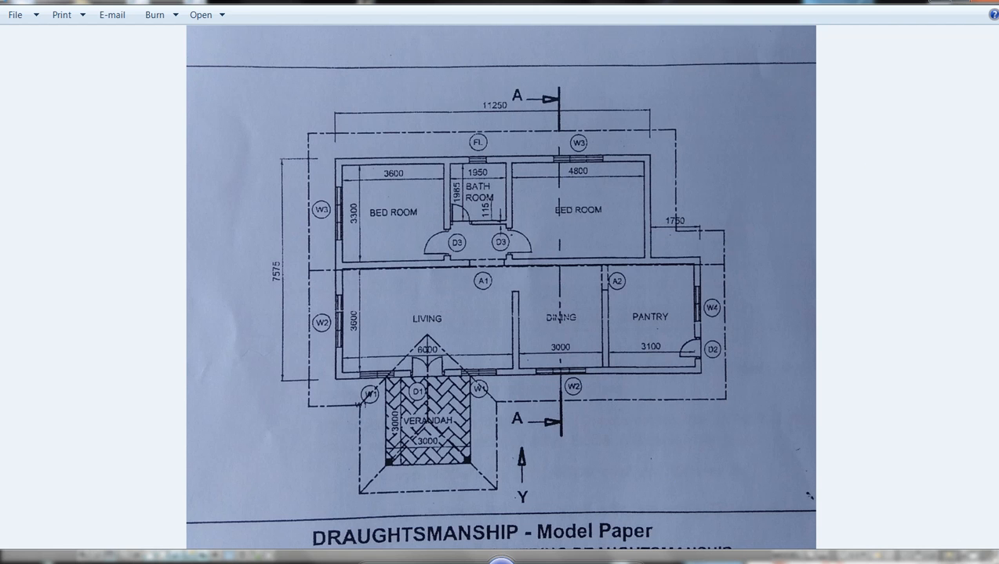
click(435, 562)
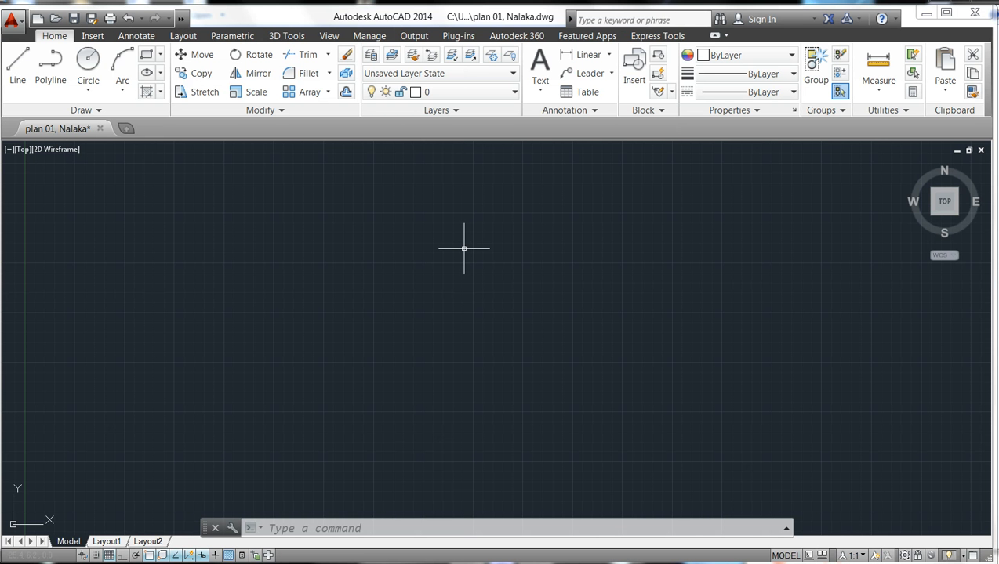
key(Escape)
key(Escape)
key(Escape)
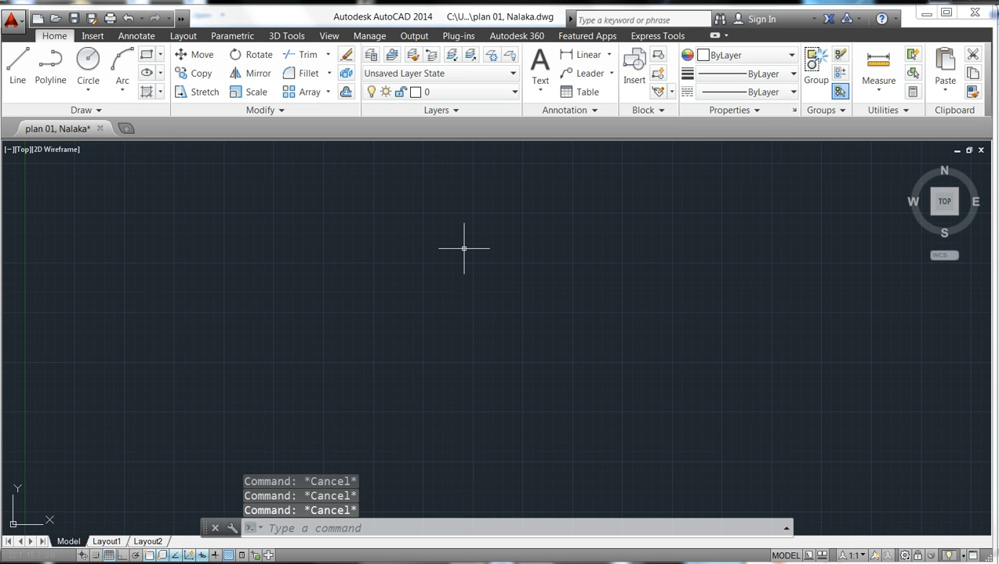
- Start the XLINE command and keep the additional Draw tools pinned open
text(XL)
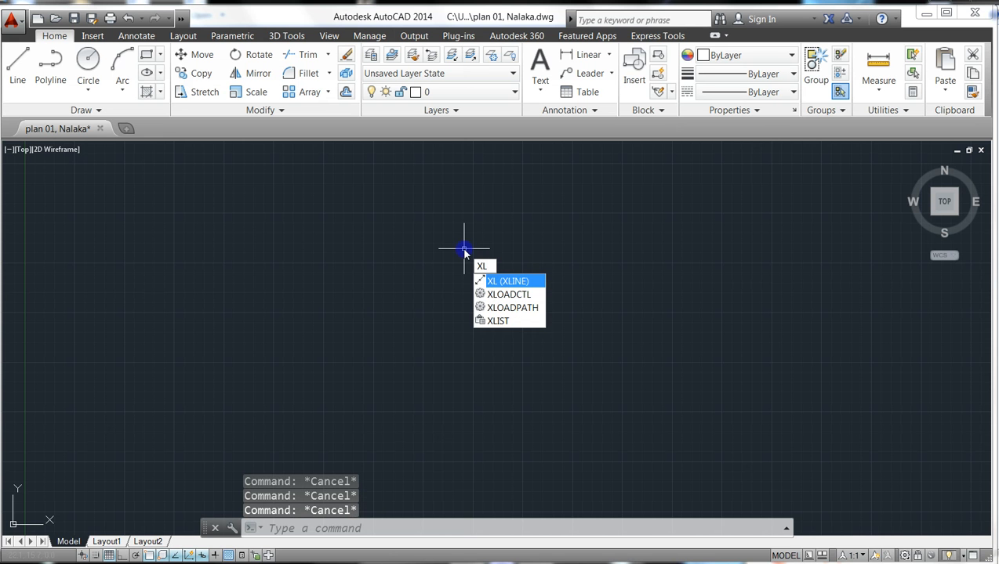
key(Return)
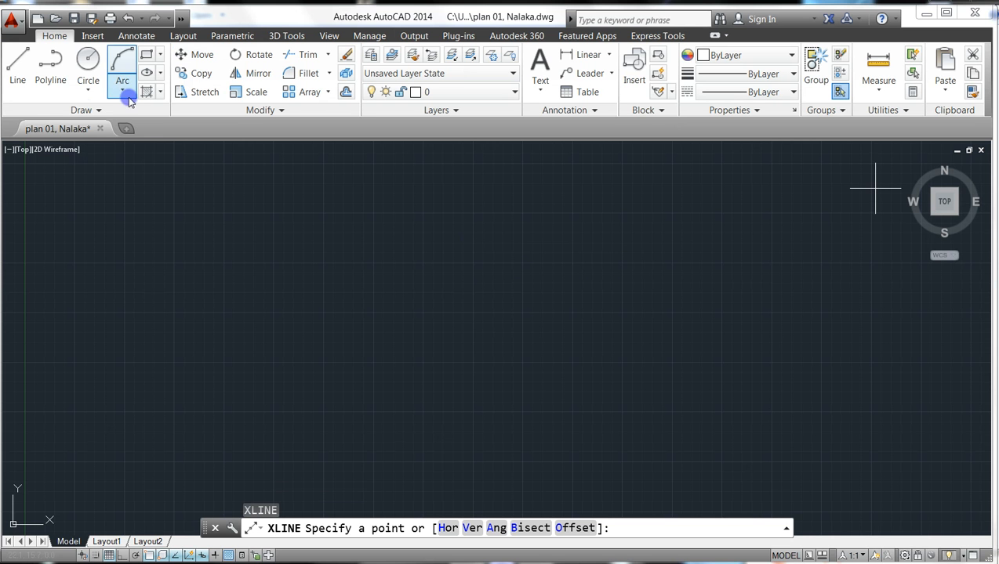
click(86, 111)
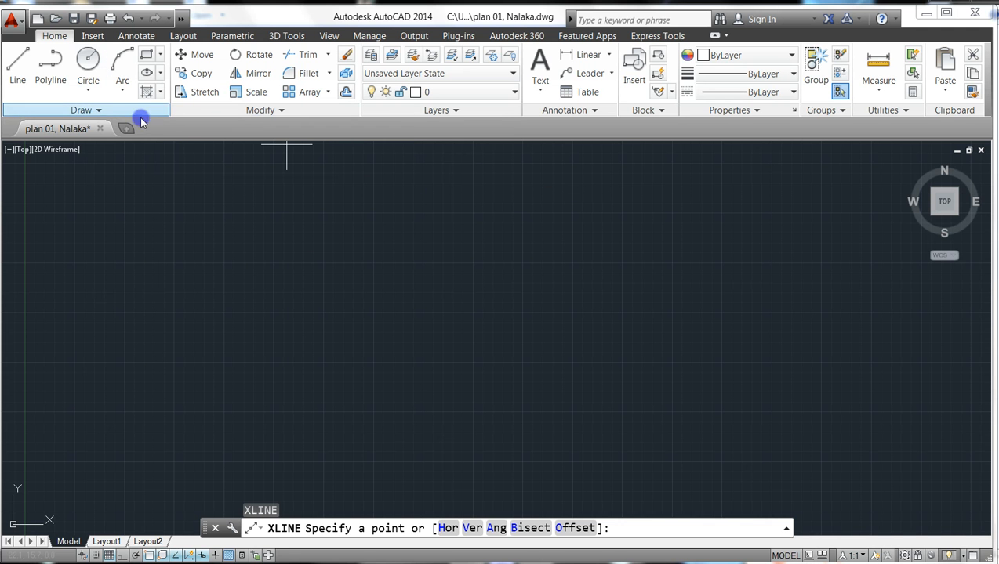
click(103, 111)
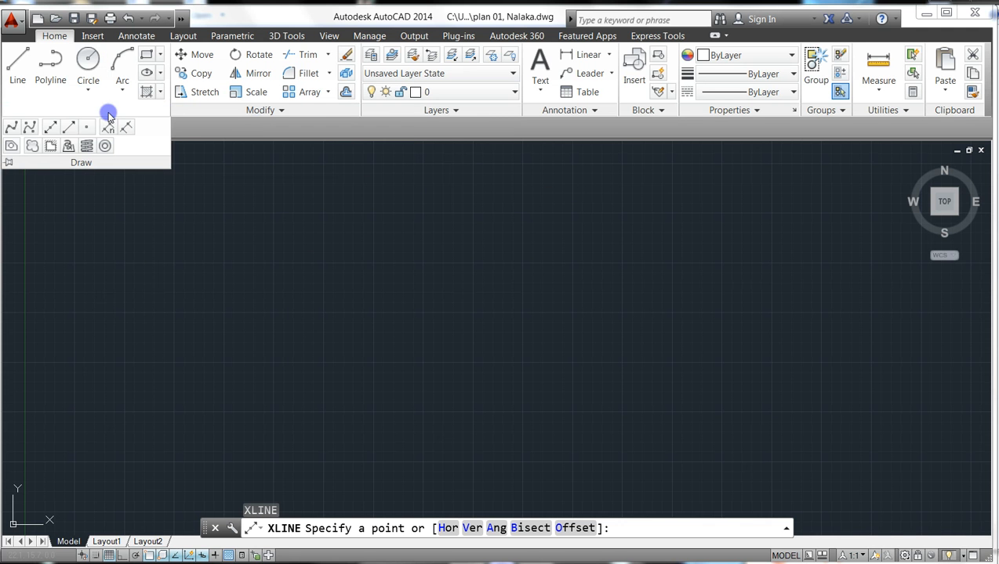
click(9, 164)
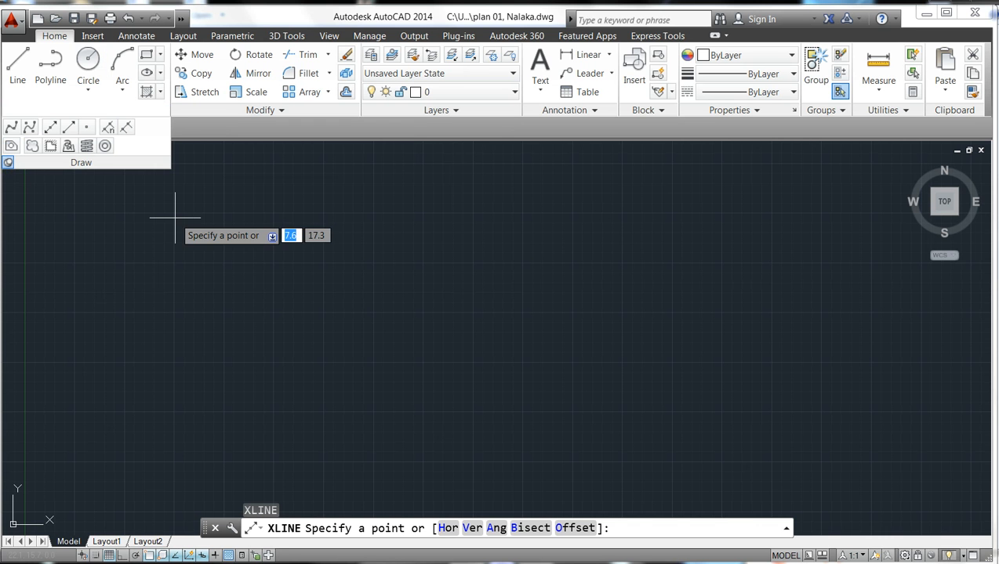
click(8, 164)
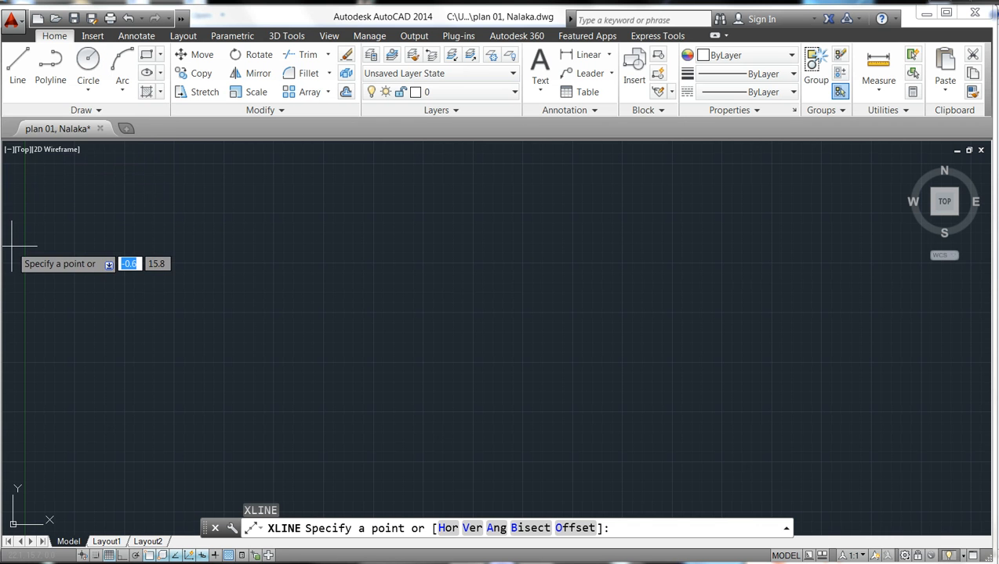
click(95, 107)
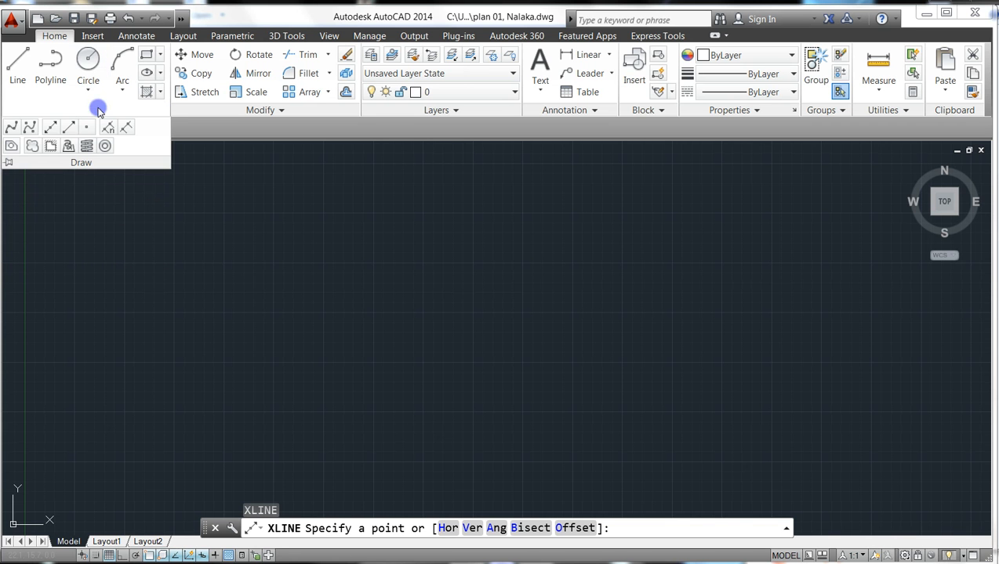
click(9, 164)
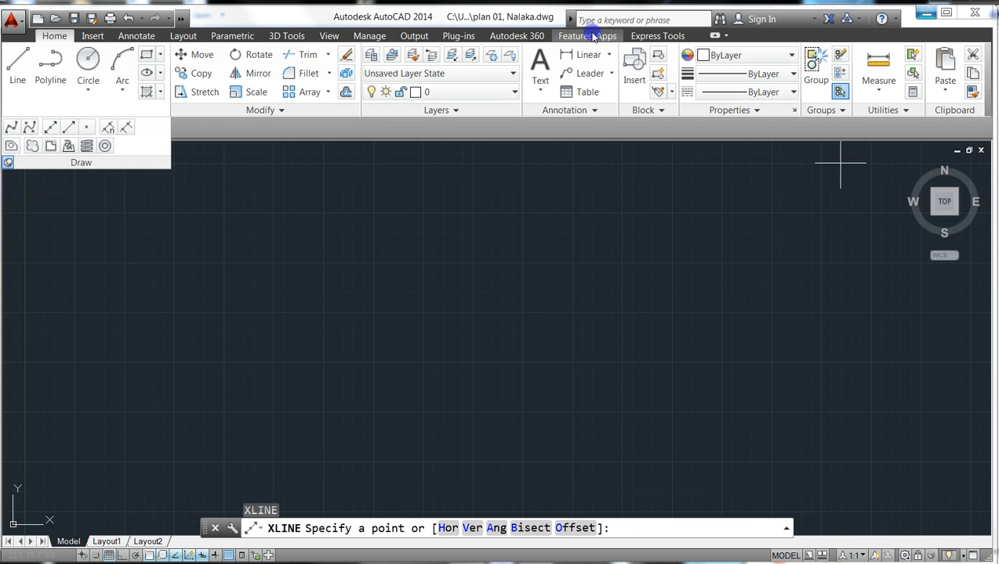
- Make wall the current layer and cancel the unfinished construction line
click(512, 76)
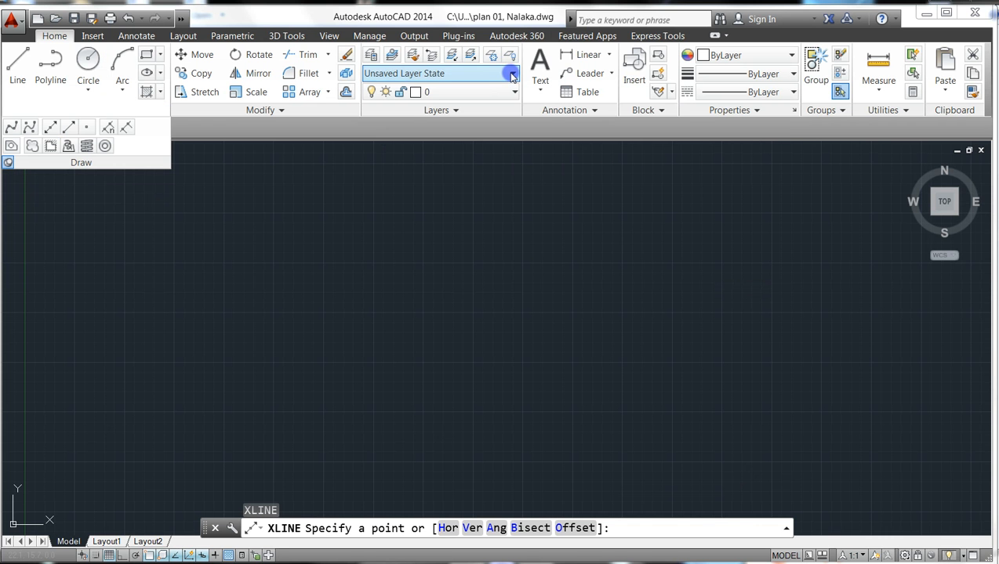
click(512, 76)
click(514, 76)
click(514, 89)
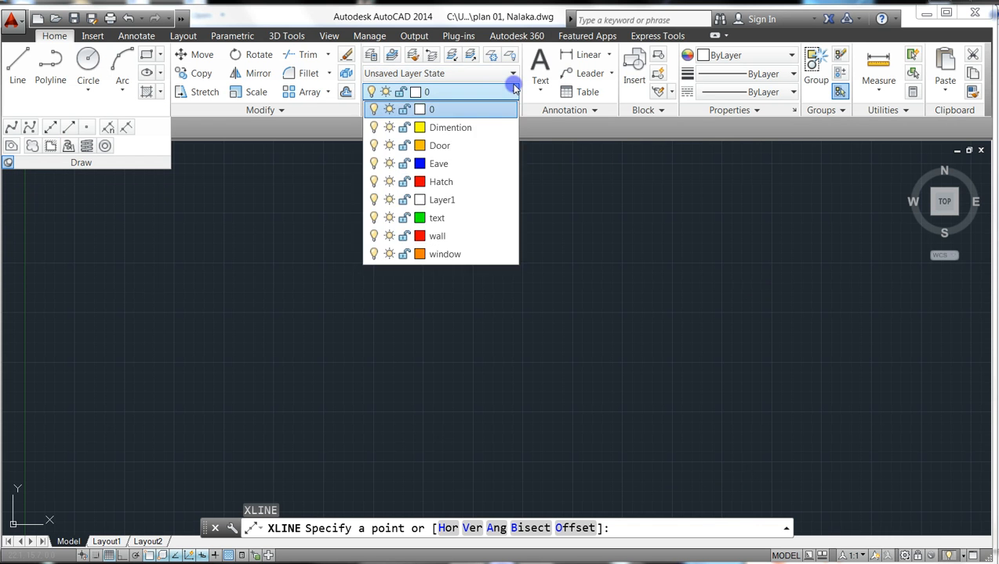
click(437, 236)
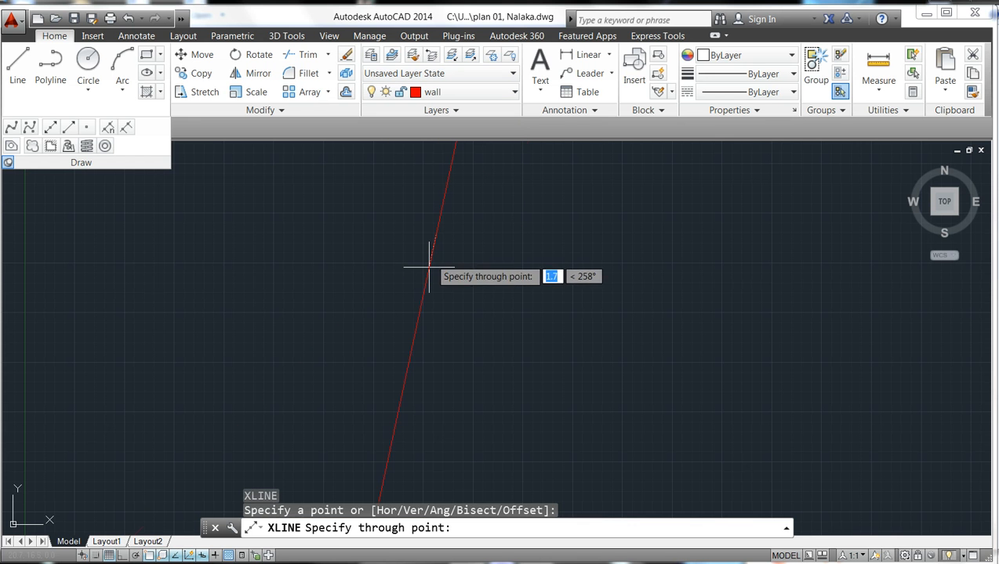
key(Escape)
key(Escape)
key(Escape)
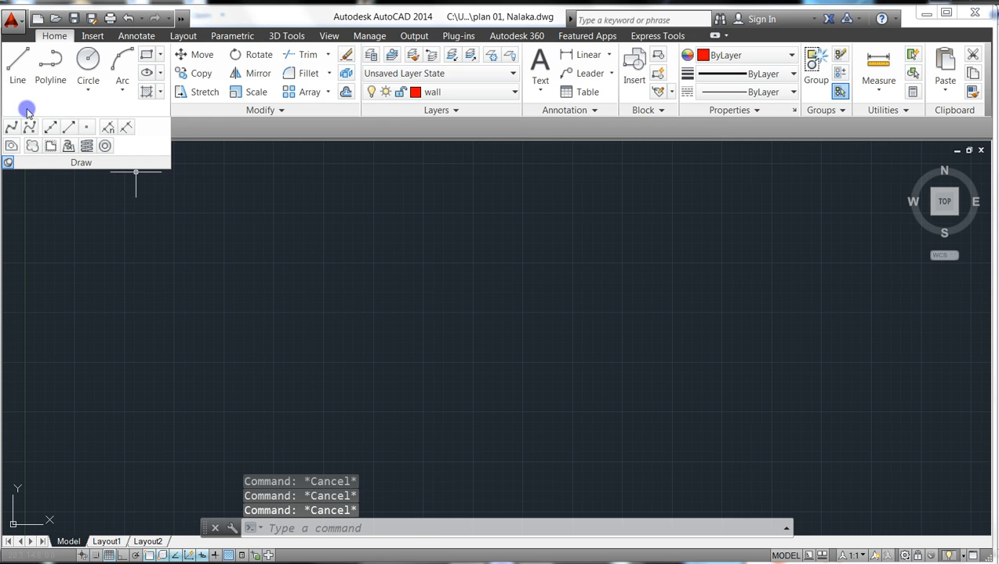
- Draw a vertical construction line through the left part of the drawing area with XLINE's Ver option
click(50, 128)
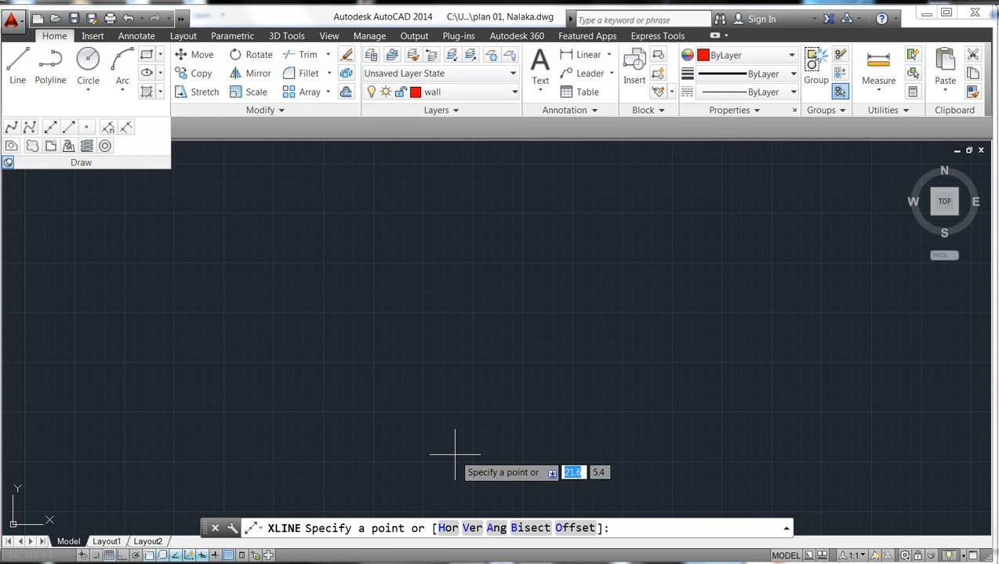
click(472, 529)
text(V)
key(Return)
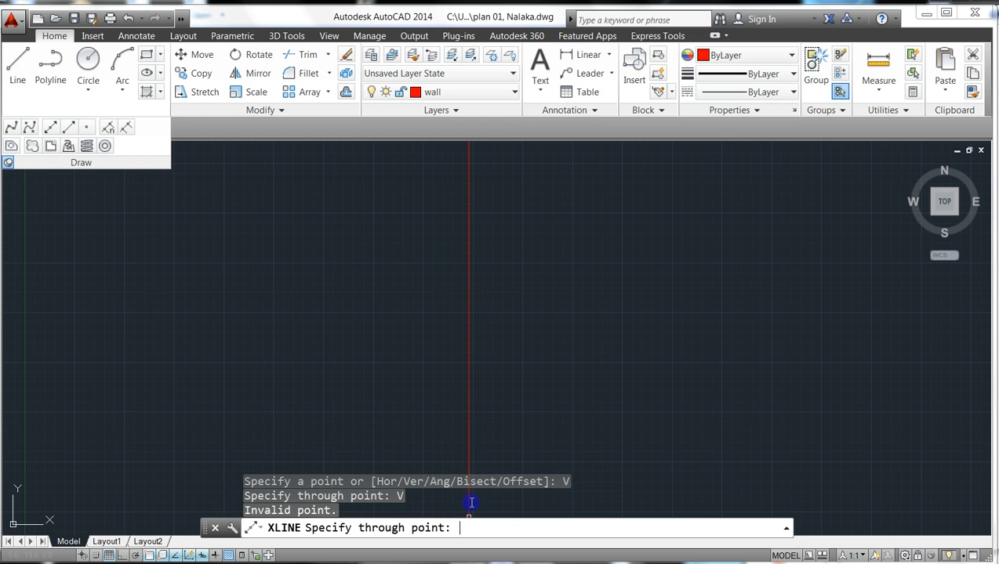
click(302, 395)
key(Escape)
key(Escape)
key(Escape)
key(Escape)
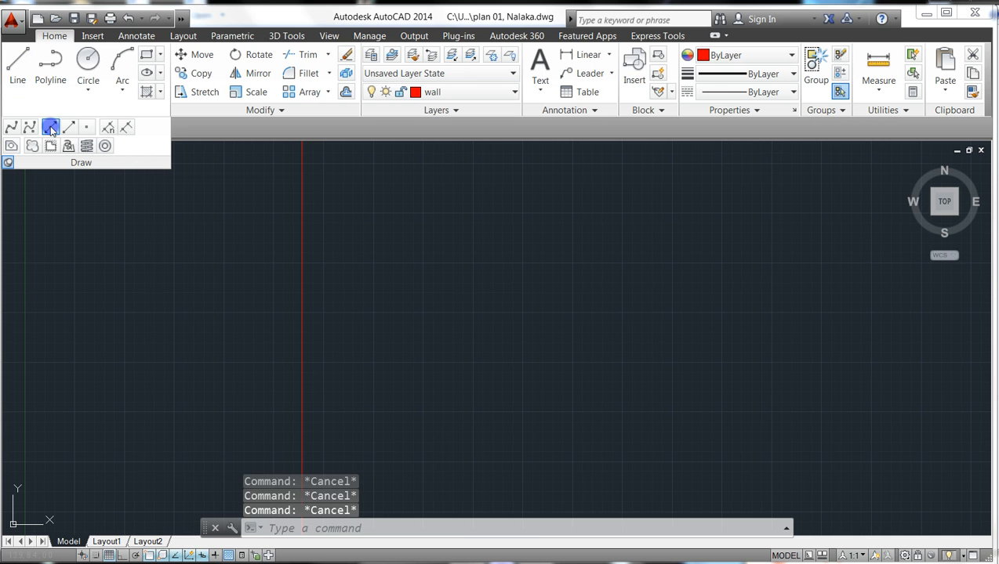
key(Return)
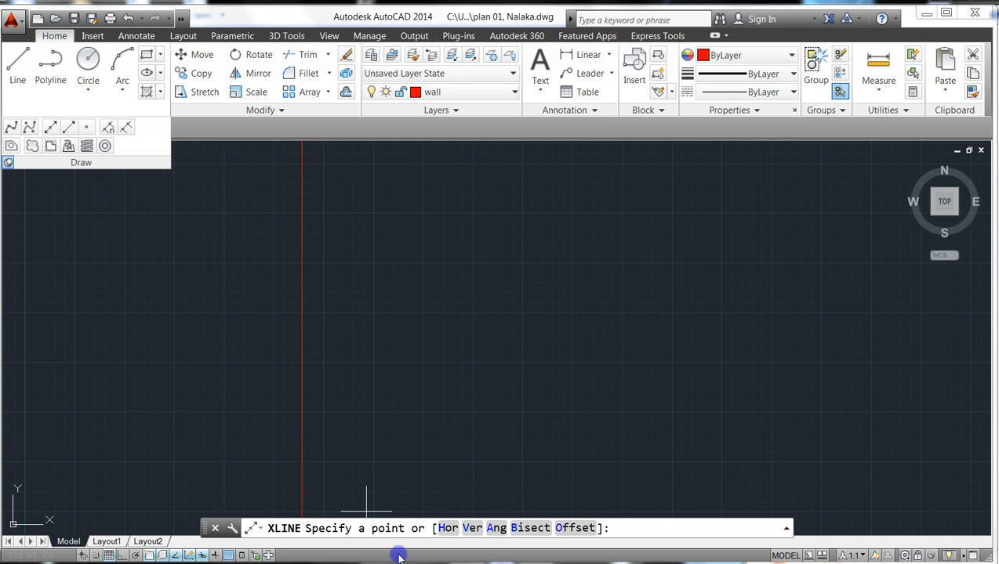
double_click(468, 530)
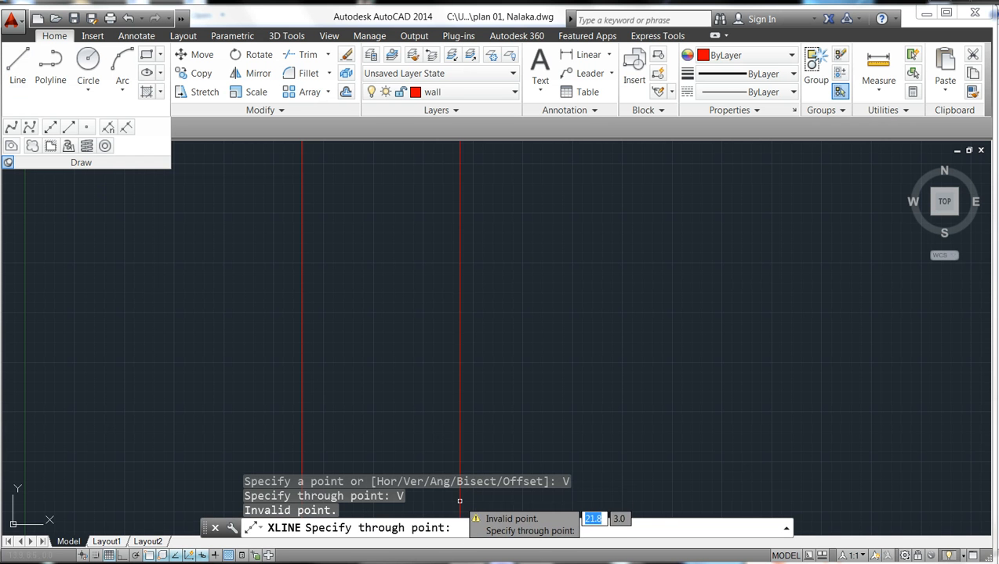
key(Escape)
key(Escape)
key(Escape)
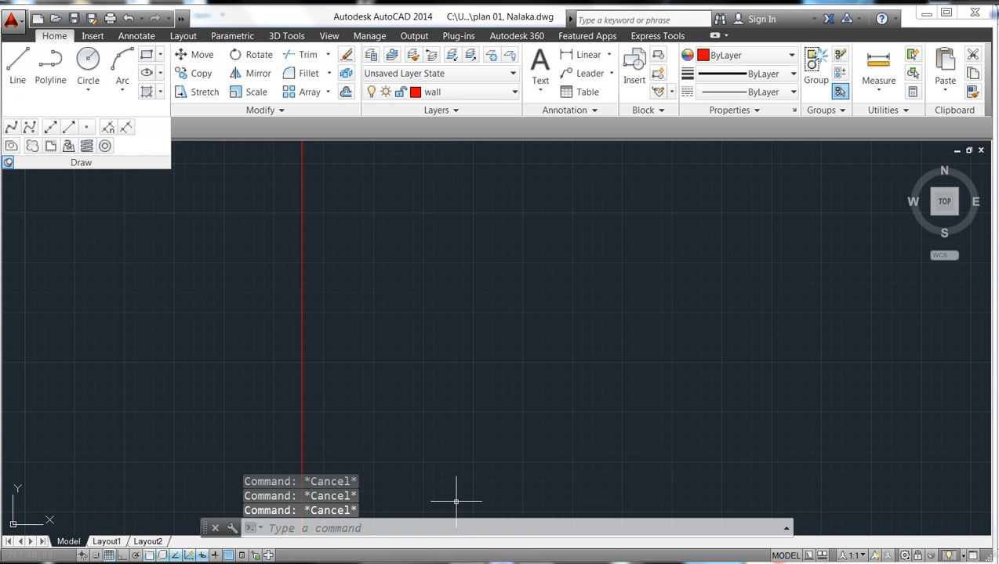
- Draw a horizontal construction line with XLINE's Hor option, crossing the vertical line near its lower end
key(Return)
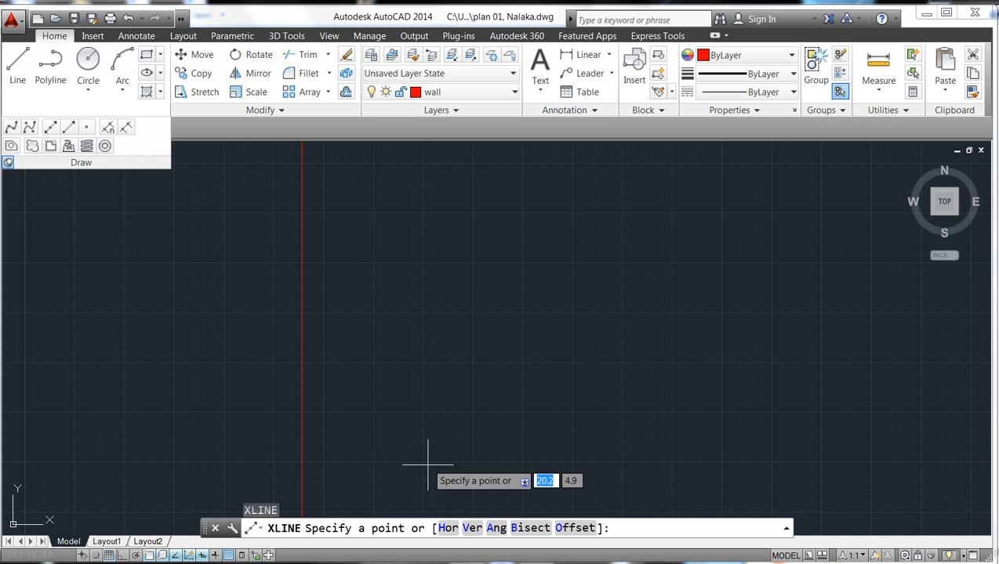
double_click(449, 528)
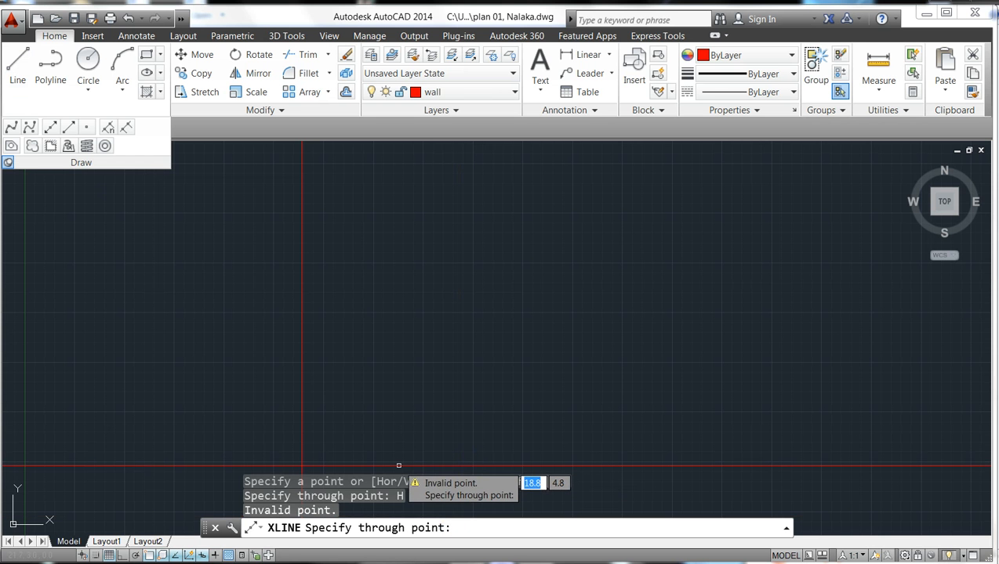
key(Escape)
key(Escape)
key(Escape)
key(Escape)
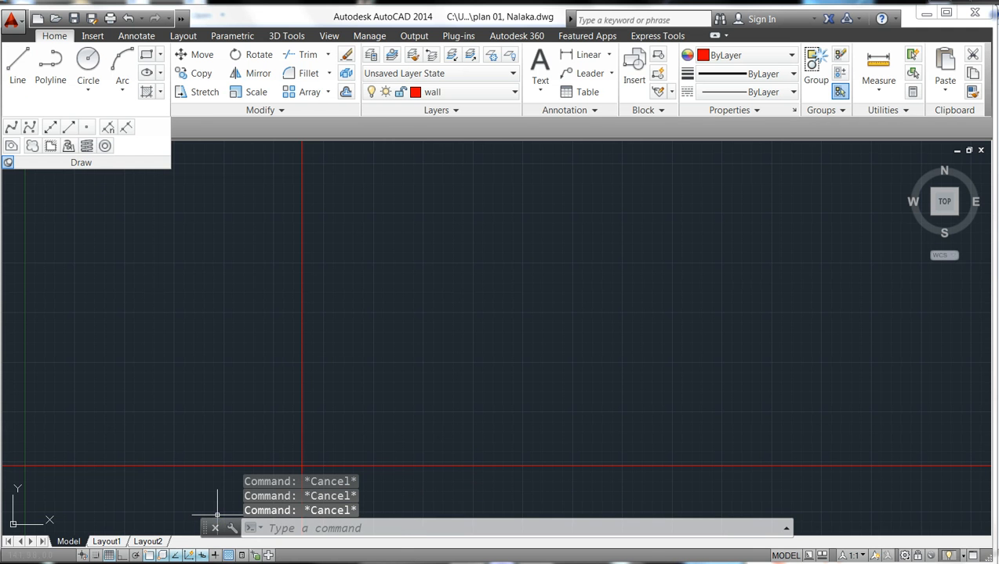
- Check the room and wall dimensions in the reference floor plan photo, dismissing the Windows color scheme prompt, and return to AutoCAD
click(313, 521)
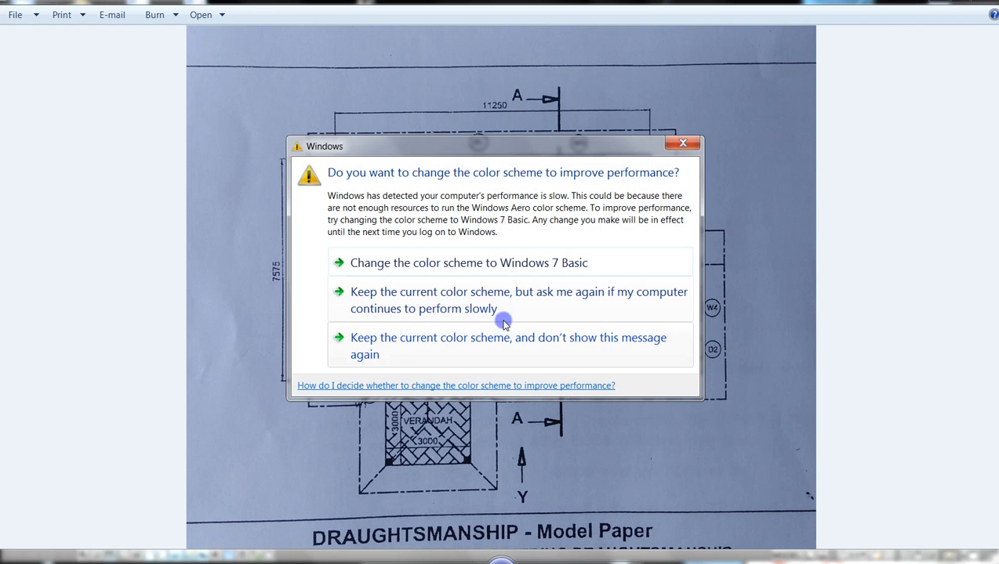
click(691, 148)
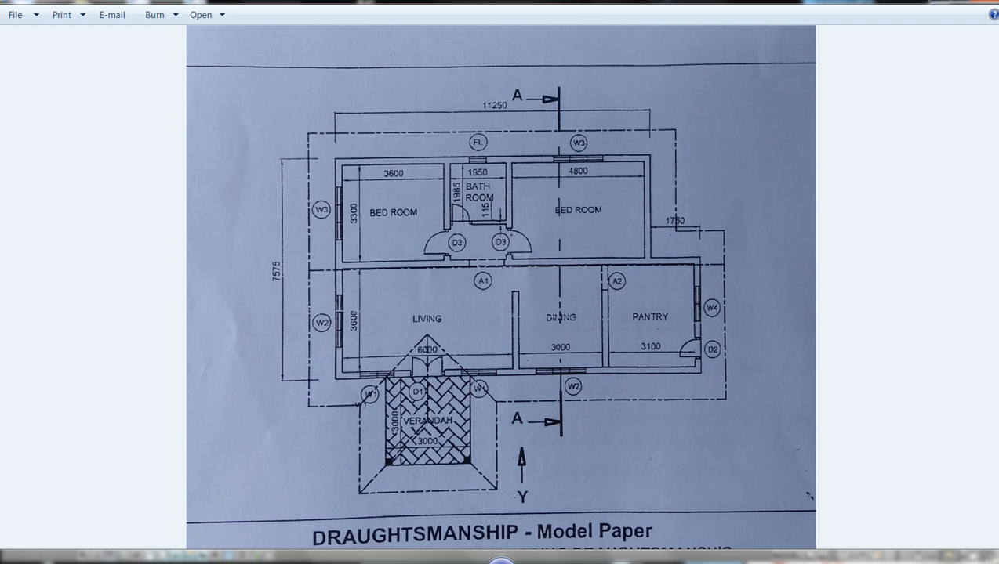
key(alt+Tab)
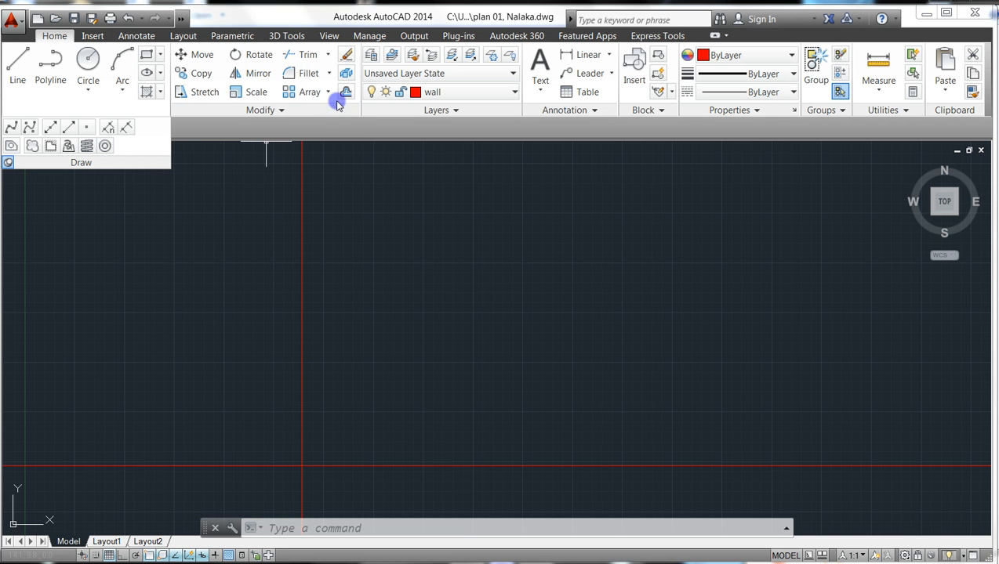
key(Escape)
key(Escape)
key(Escape)
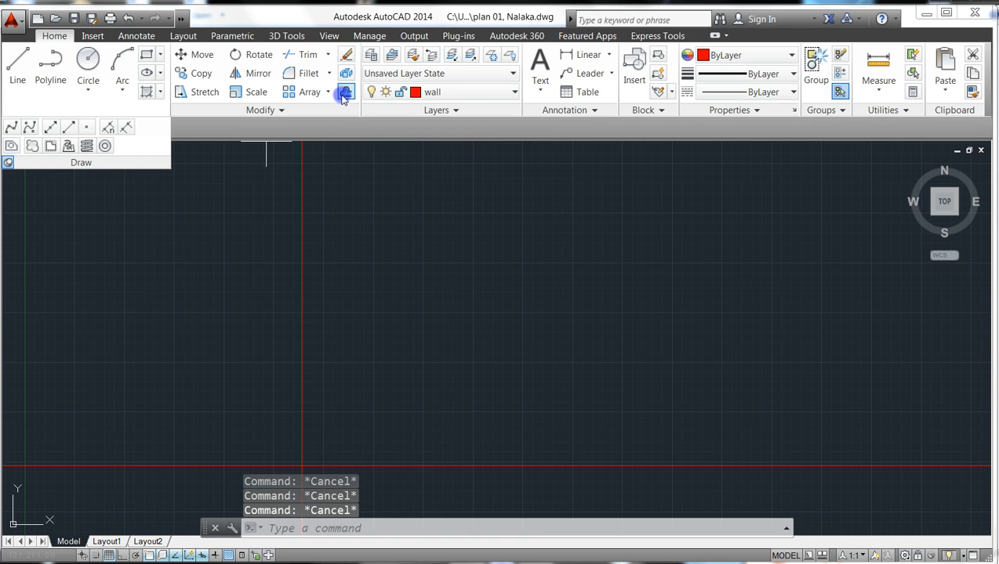
- Offset the vertical construction line 225 to its right side and end the Offset command
click(346, 92)
text(225)
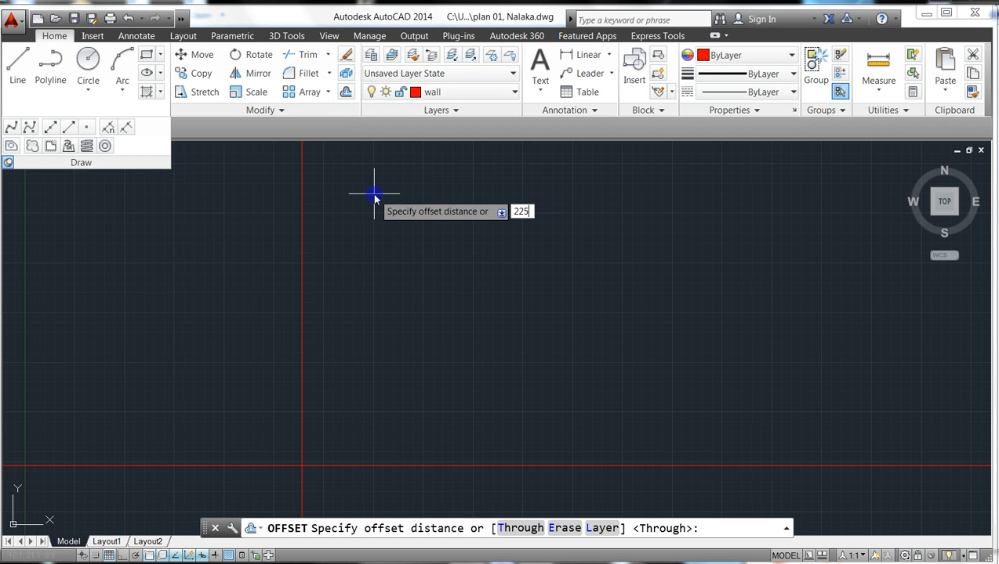
key(Return)
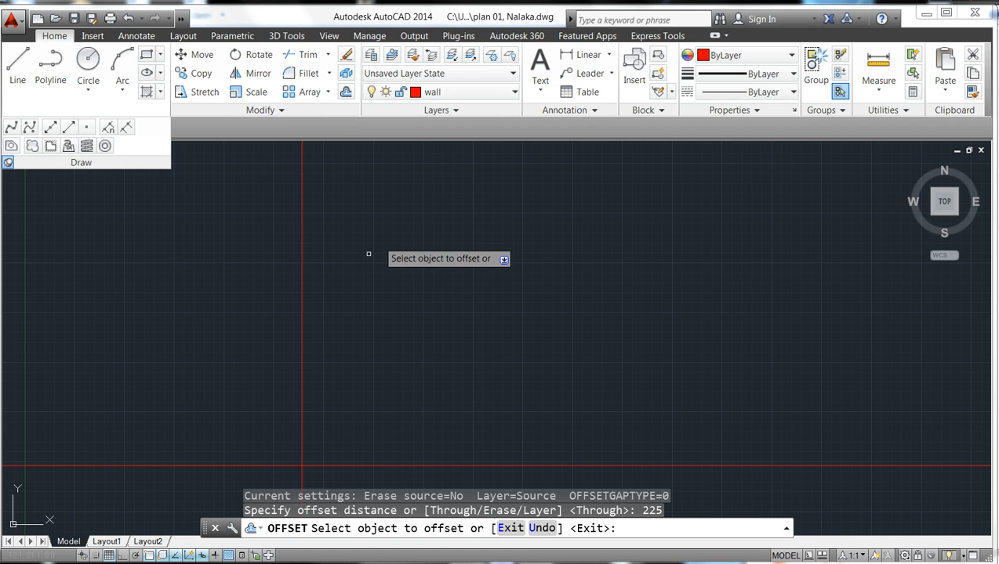
click(301, 249)
click(375, 256)
key(Escape)
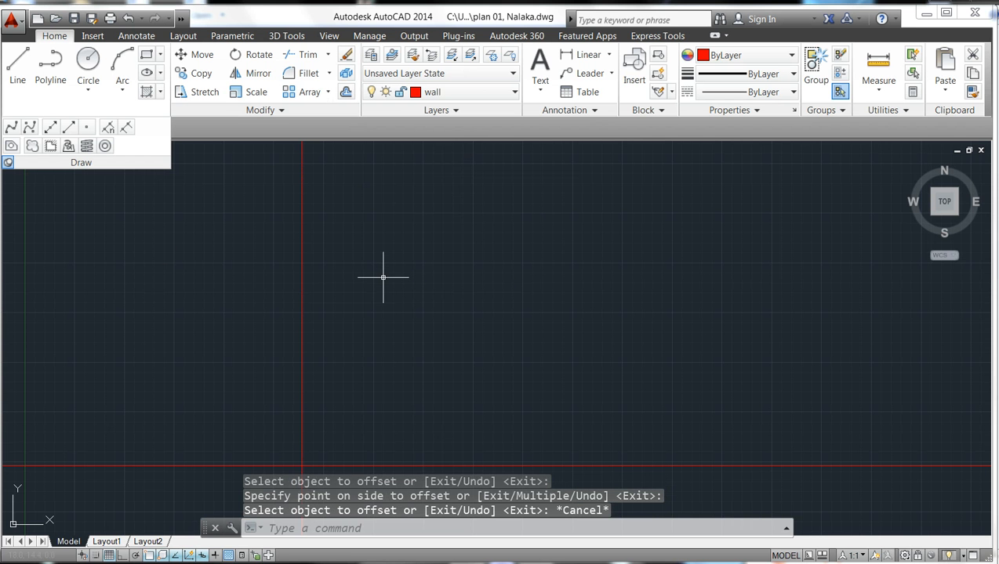
key(Escape)
key(Escape)
key(Escape)
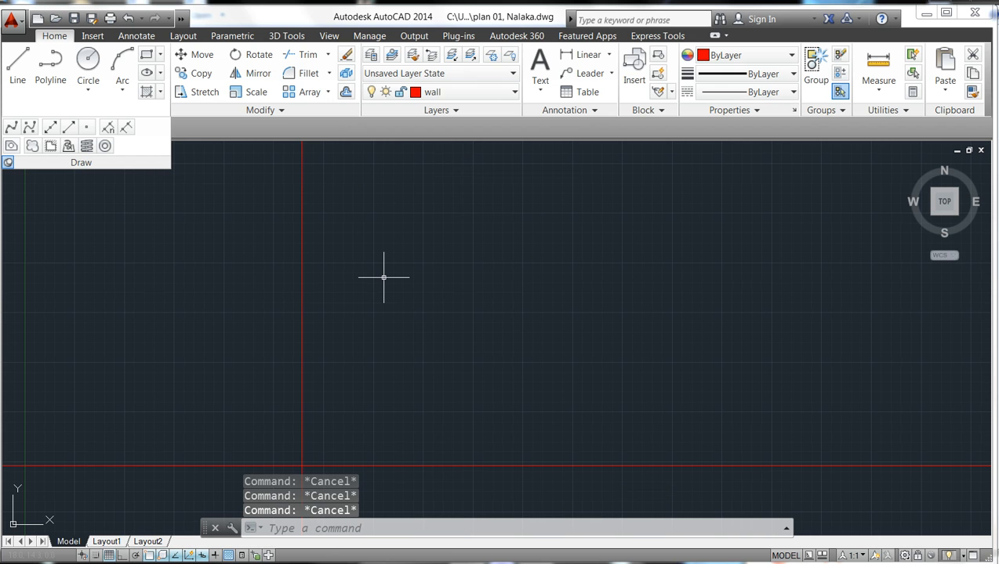
- Regenerate the model and examine the vertical construction line together with its offset copy
text(RE)
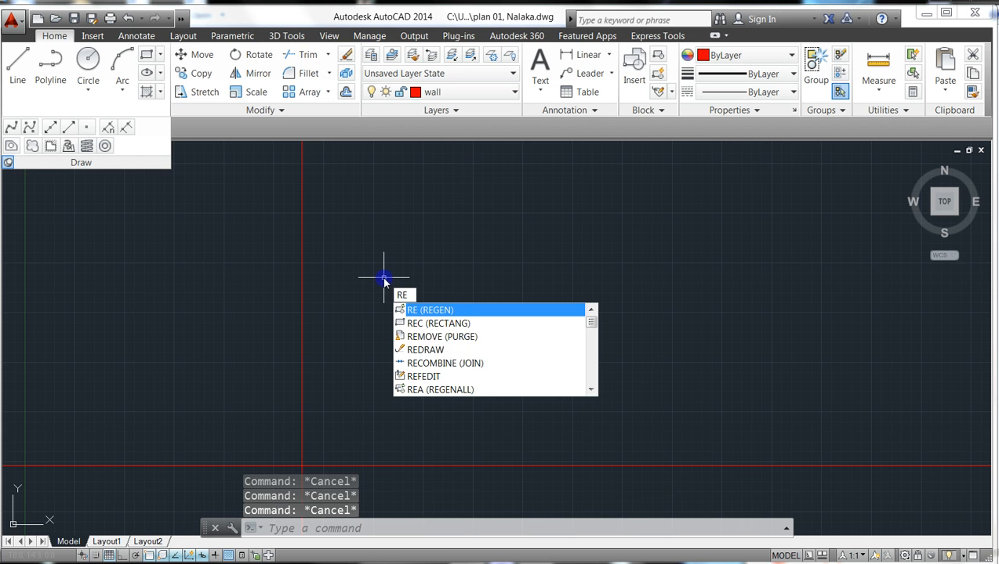
key(Return)
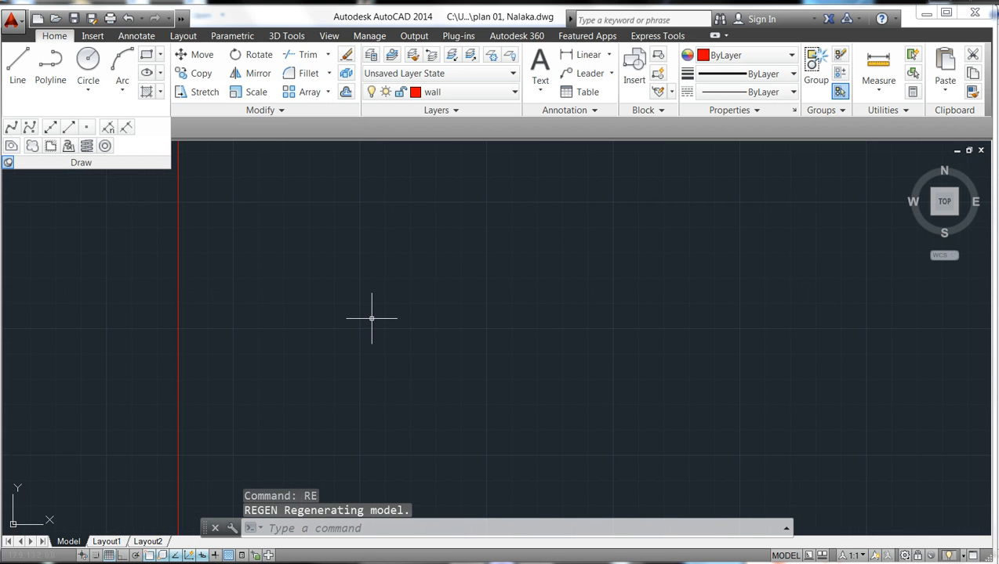
text(re)
key(Escape)
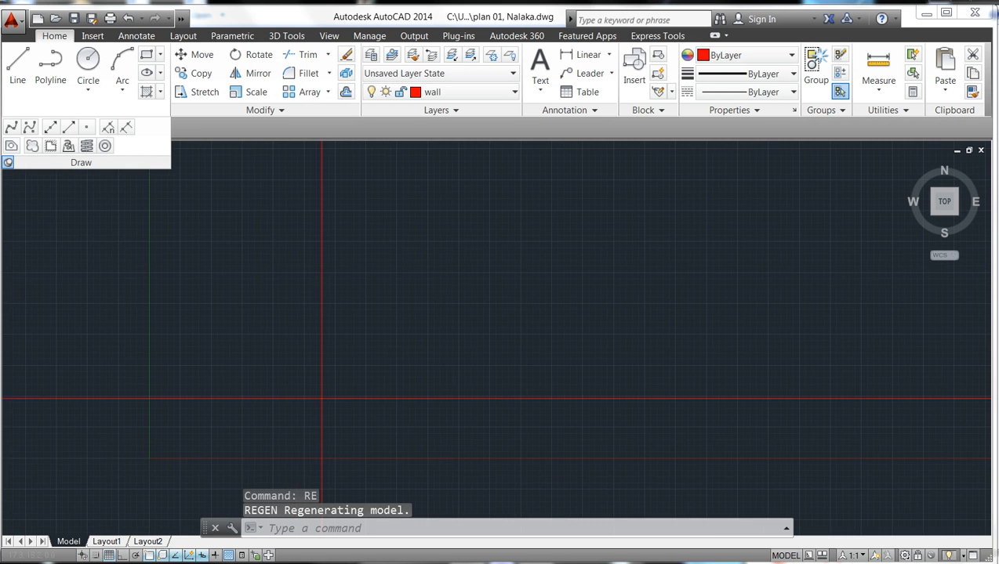
scroll(372, 295, down, 2)
scroll(372, 296, up, 2)
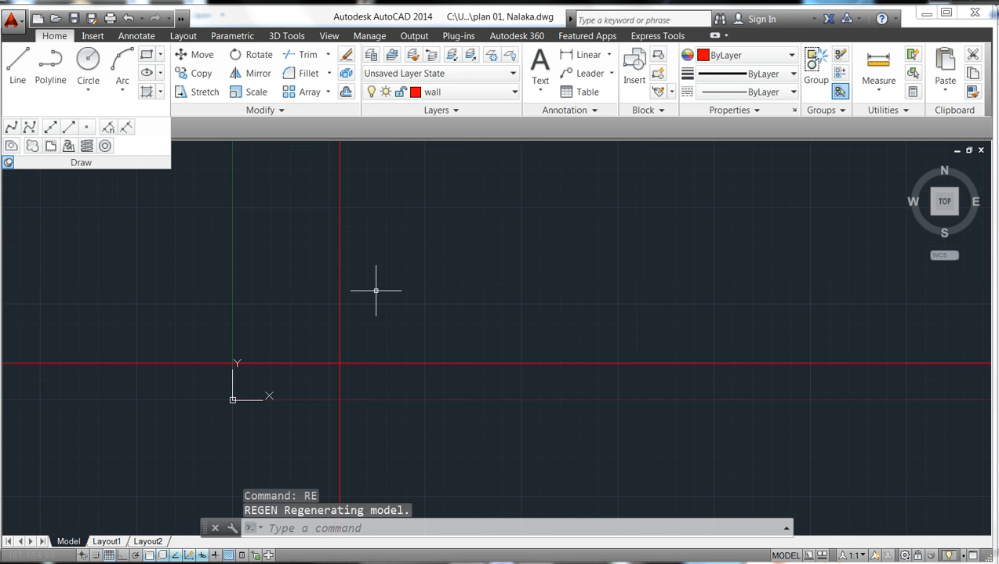
text(re)
key(Escape)
scroll(375, 291, down, 3)
scroll(369, 328, down, 2)
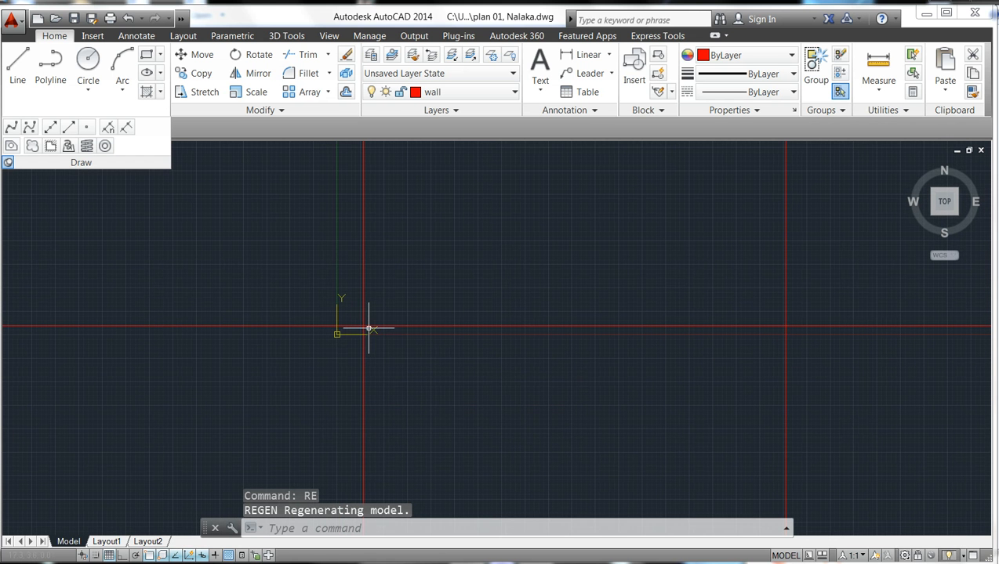
scroll(407, 343, down, 5)
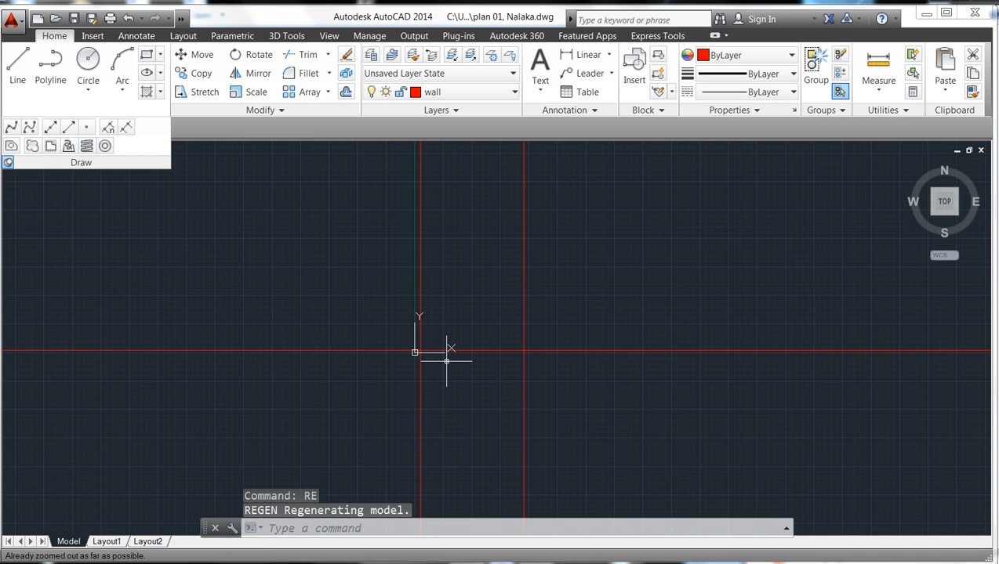
text(re)
key(Return)
scroll(427, 313, up, 6)
scroll(423, 314, down, 3)
scroll(465, 366, up, 5)
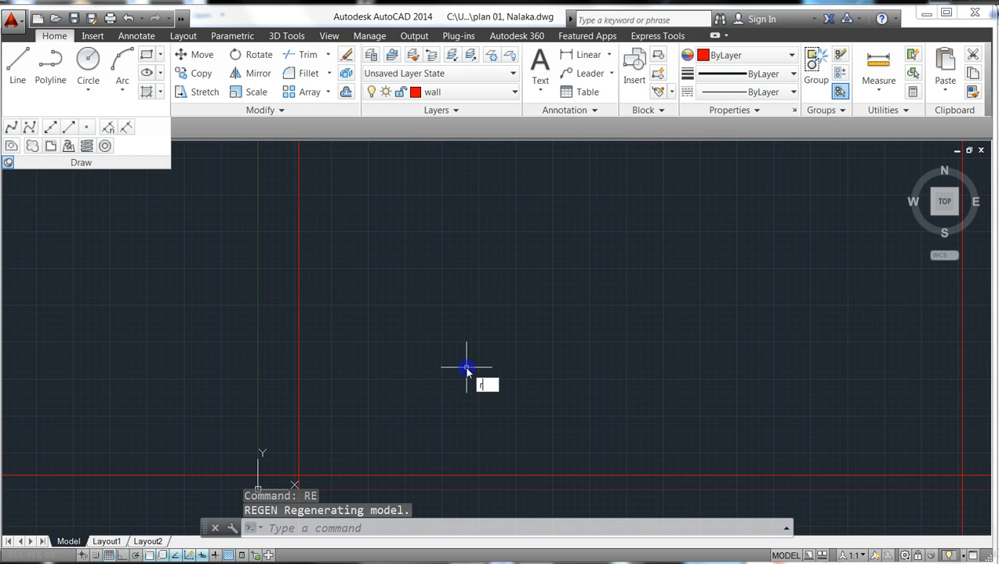
right_click(466, 367)
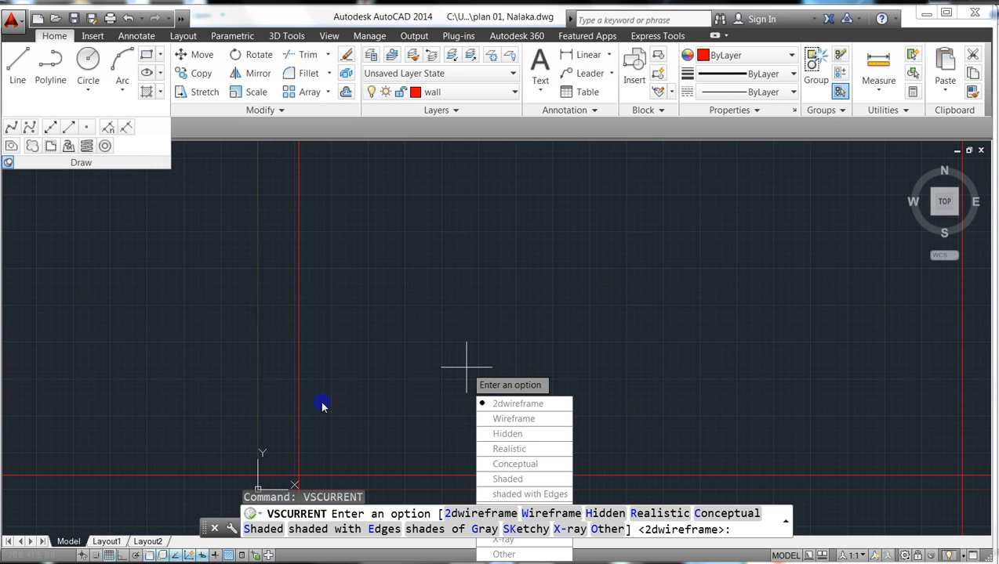
key(Escape)
key(Escape)
key(Escape)
key(Escape)
- Regenerate the model once more and examine how the two vertical lines lie relative to the origin
scroll(415, 392, up, 4)
scroll(412, 391, down, 2)
scroll(411, 391, down, 6)
scroll(412, 386, up, 2)
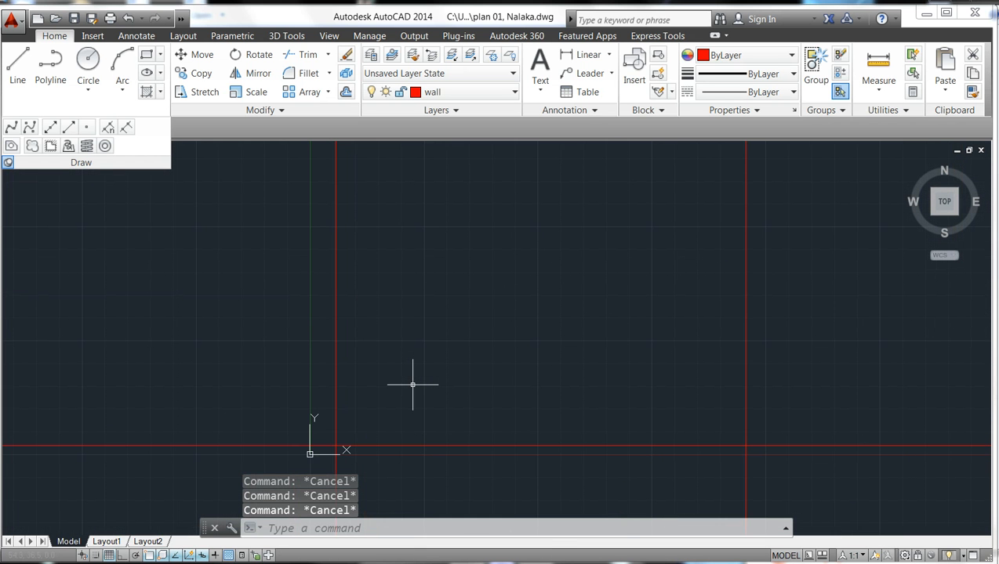
text(E)
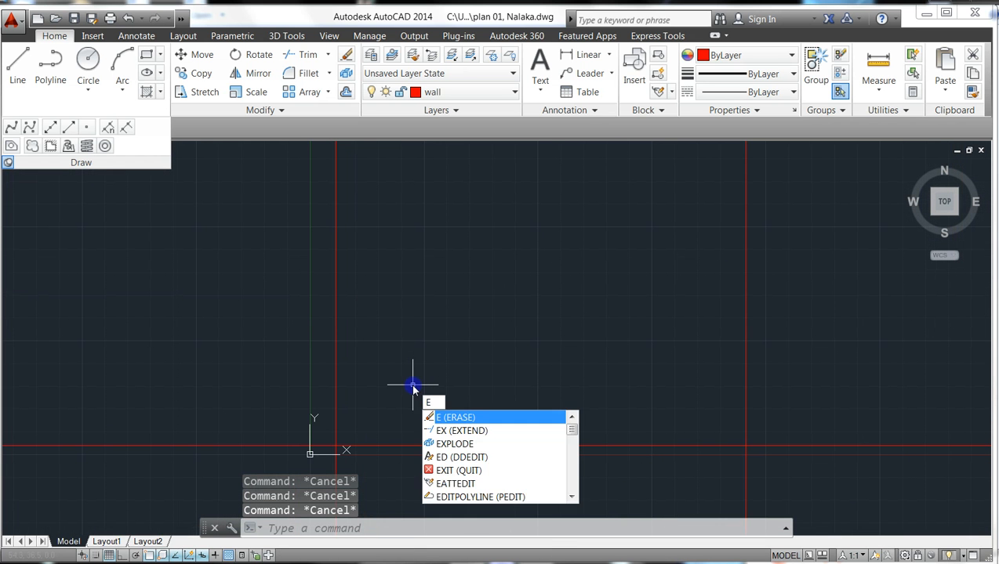
text(RE)
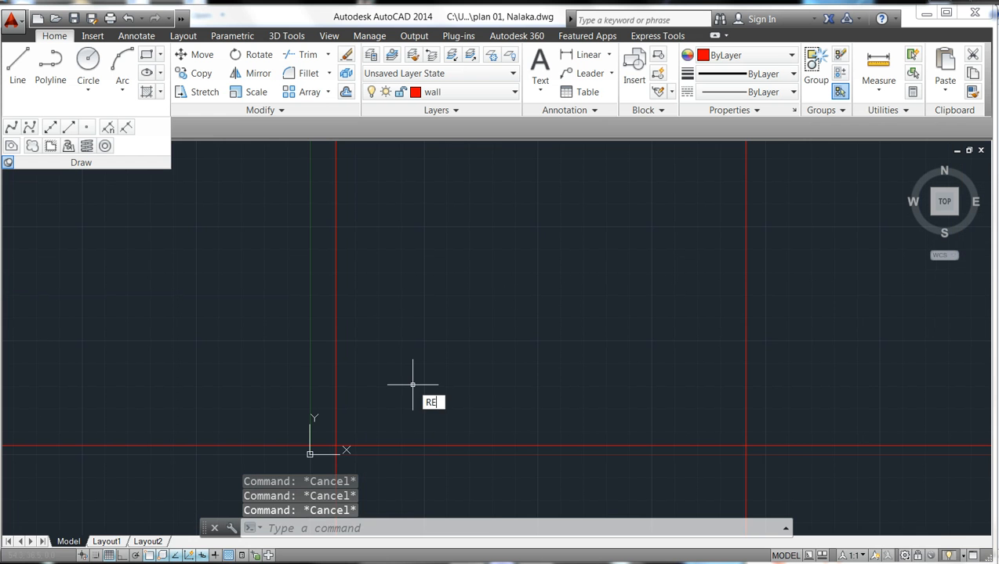
key(Return)
scroll(413, 384, down, 7)
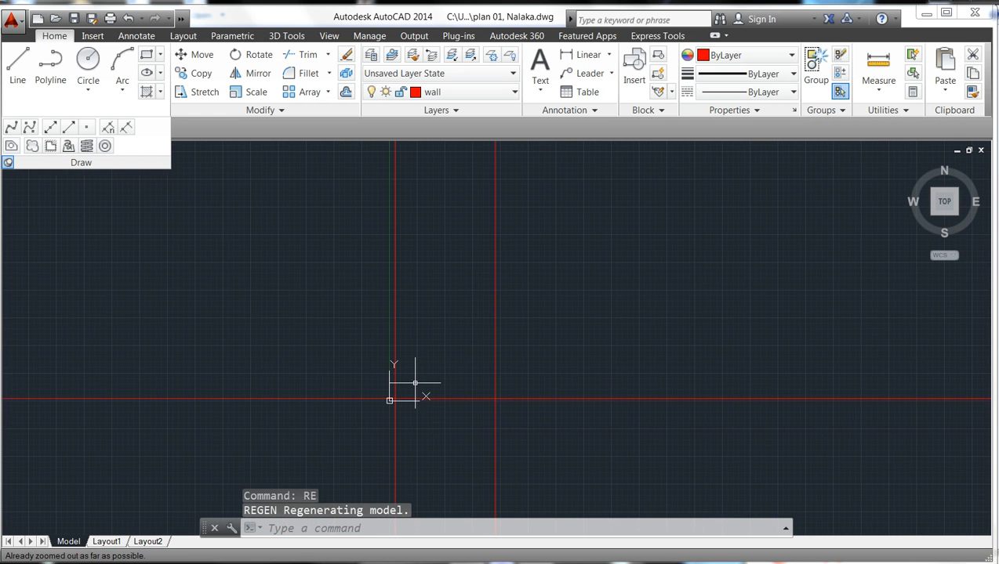
scroll(417, 383, up, 1)
text(rec)
key(ctrl+0)
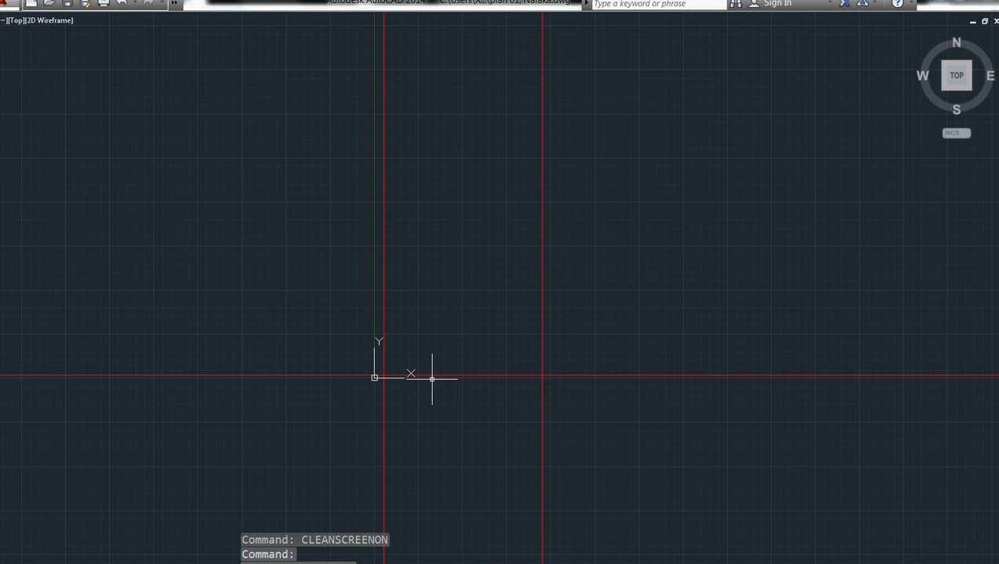
key(Escape)
key(Escape)
scroll(451, 367, up, 4)
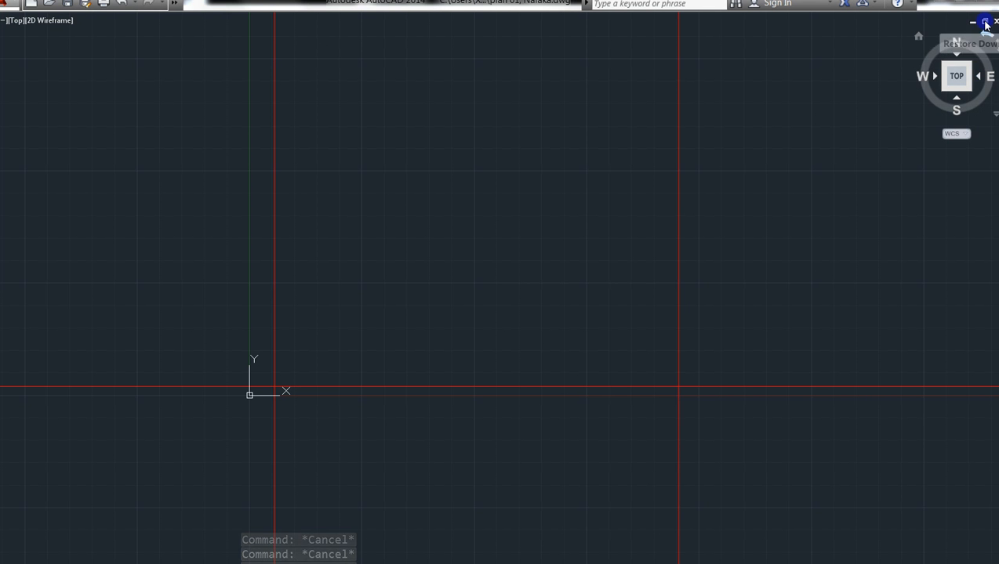
right_click(426, 171)
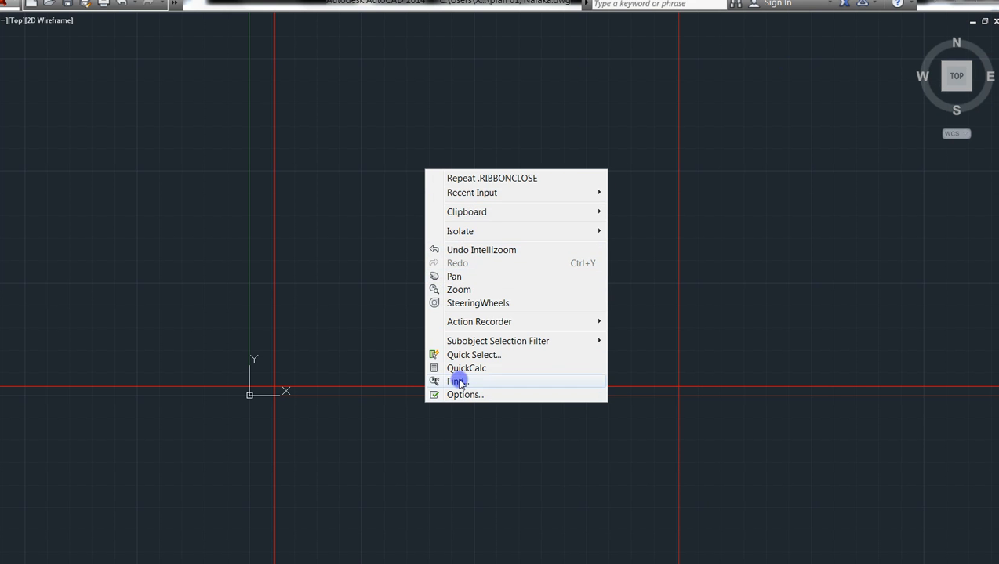
key(Escape)
key(Escape)
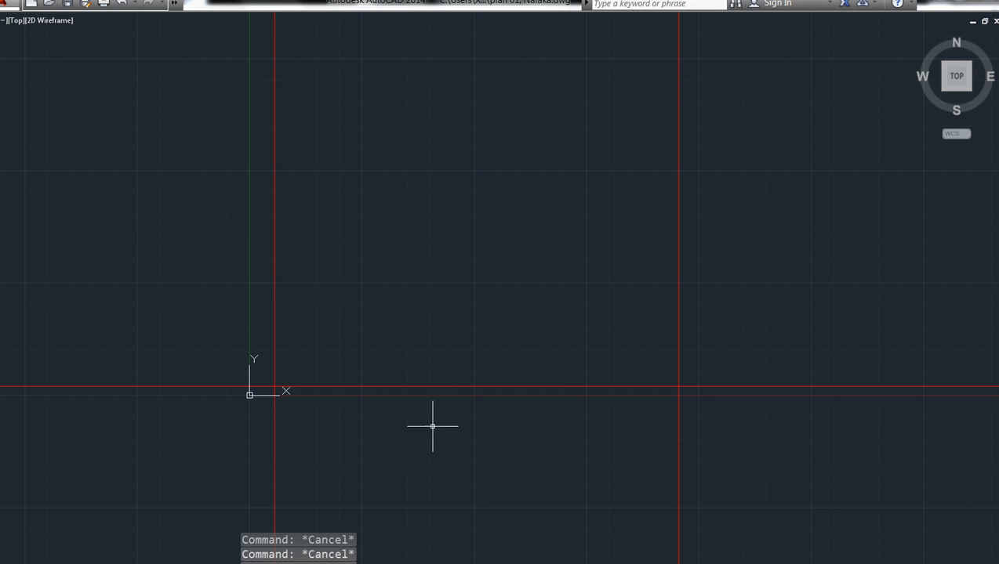
- Close the floor plan drawing and save its changes
click(335, 541)
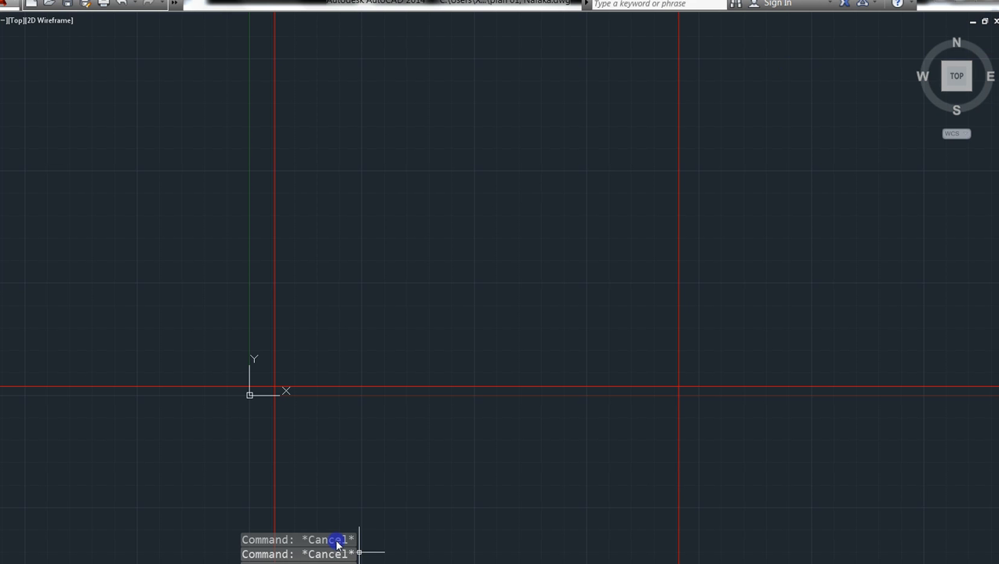
scroll(174, 203, down, 4)
scroll(189, 206, up, 2)
scroll(568, 166, up, 4)
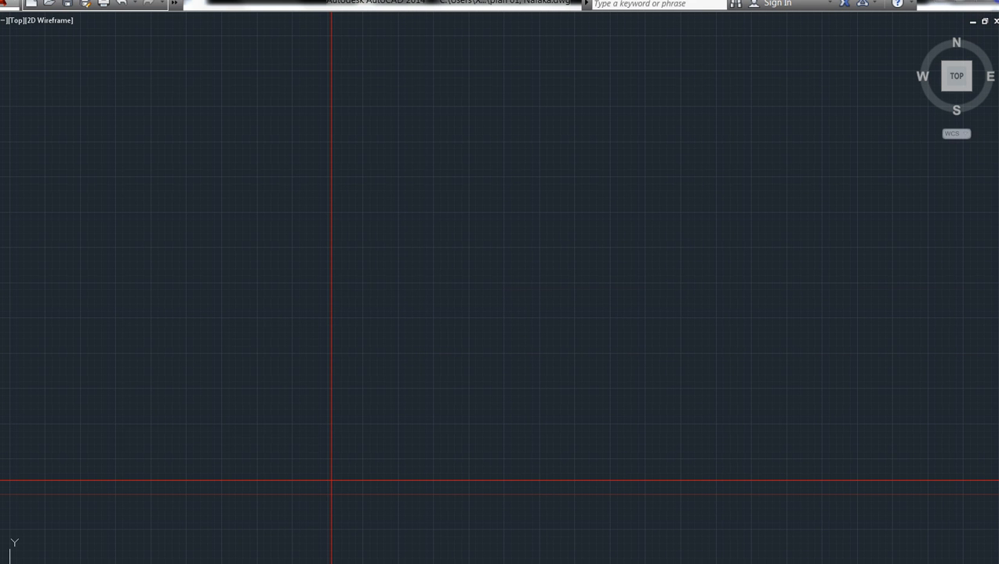
click(995, 21)
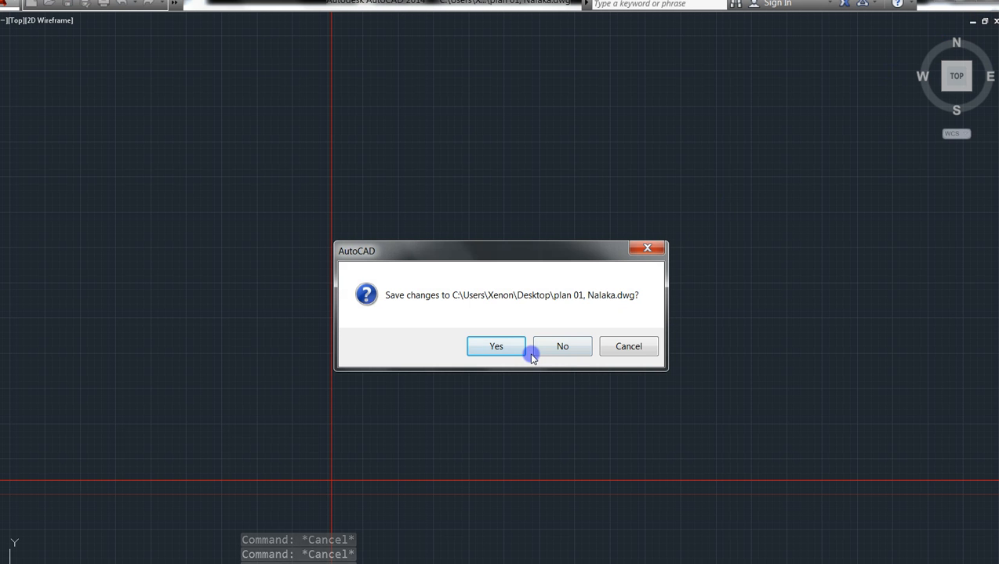
click(506, 347)
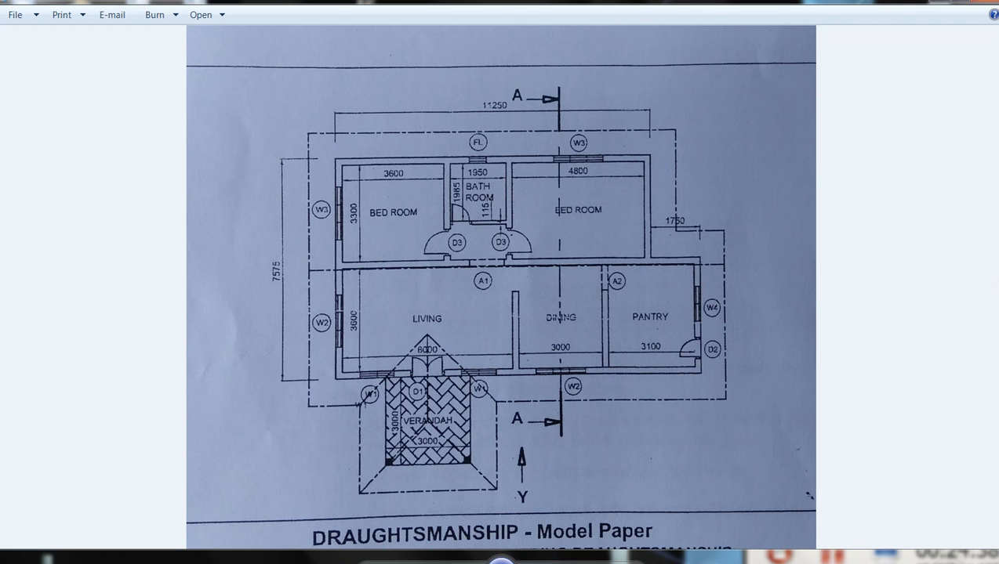
- Check the dimensions in the reference floor plan photo and return to the AutoCAD drawing
click(393, 562)
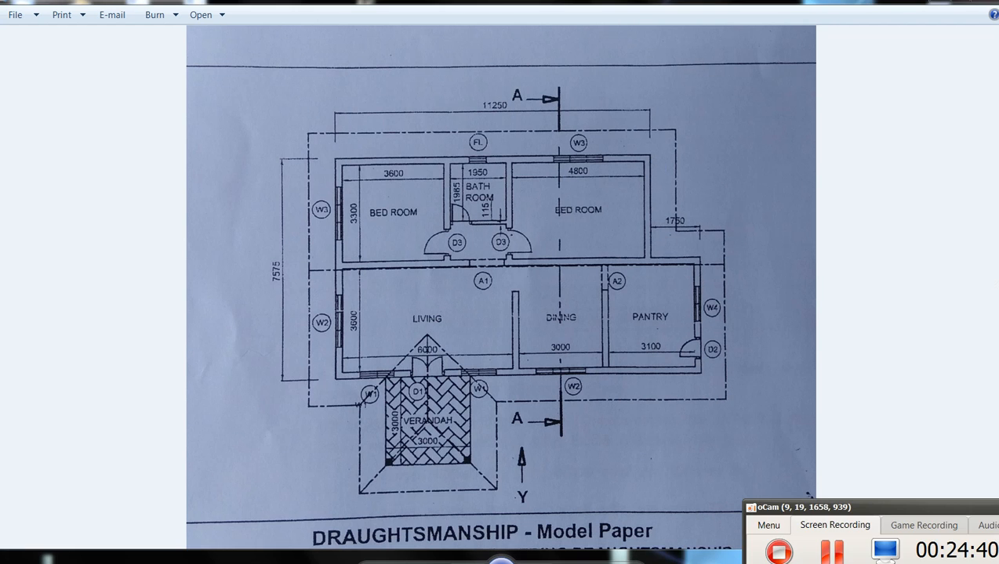
click(843, 546)
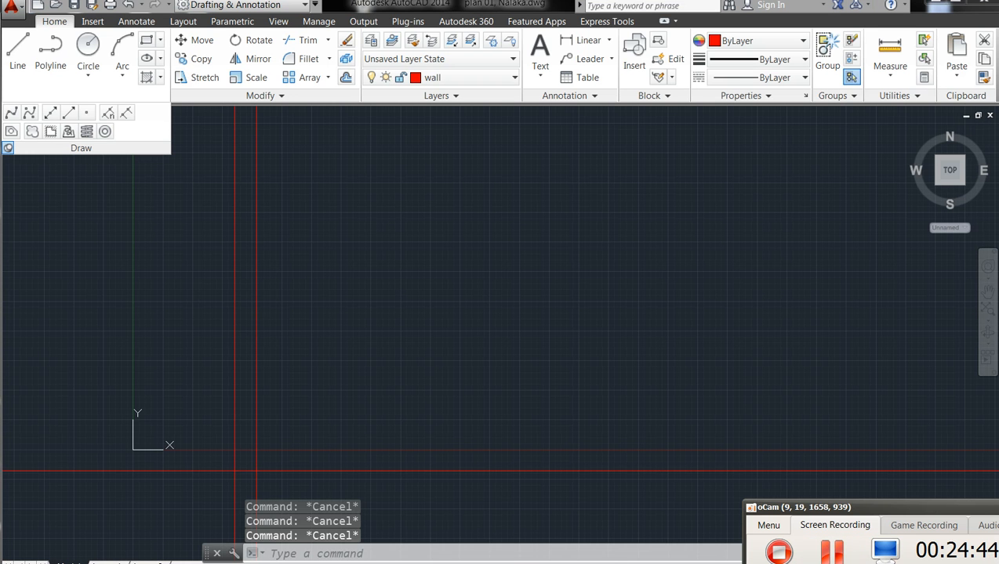
click(587, 512)
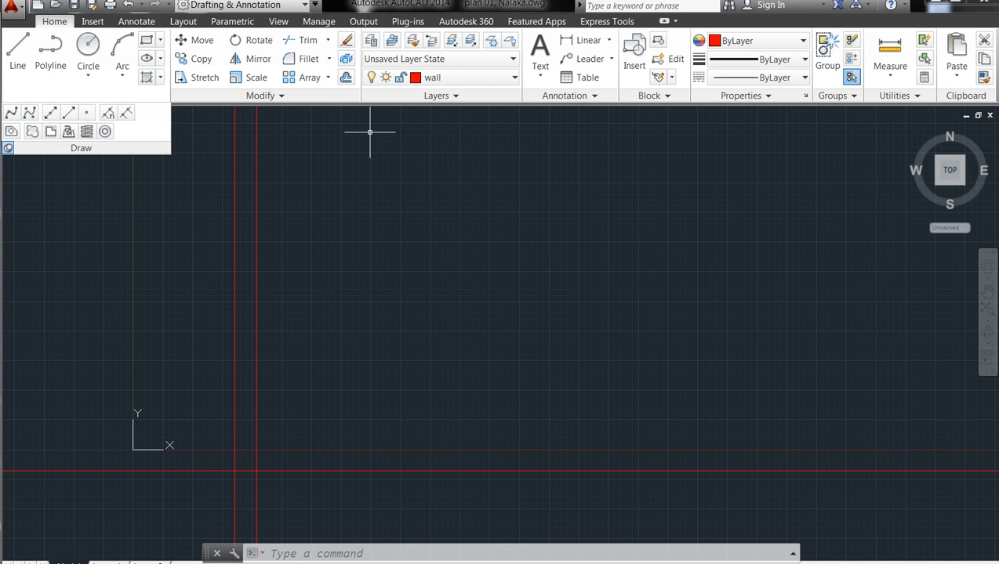
- Offset the horizontal construction line 225 upward and end the Offset command
click(351, 77)
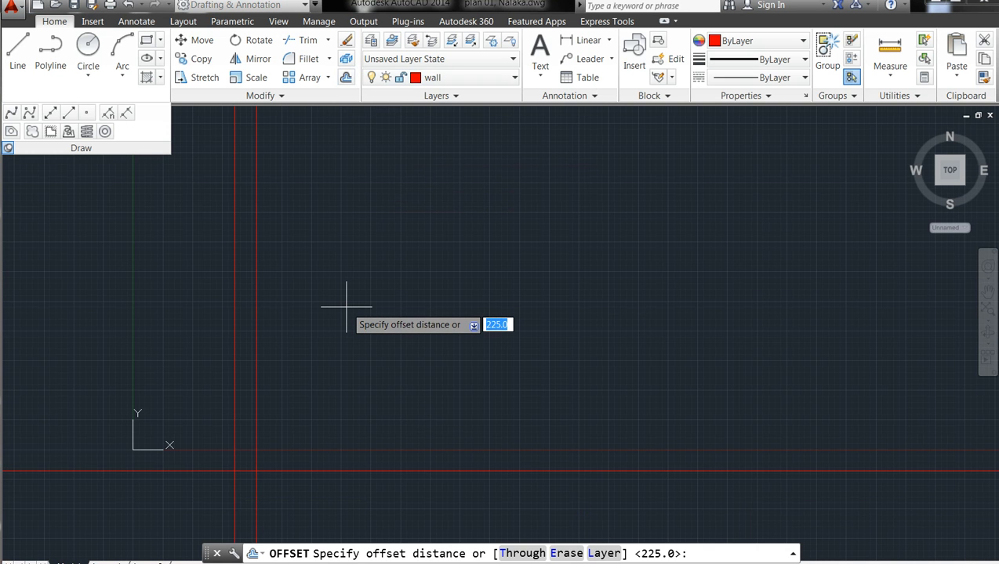
key(Return)
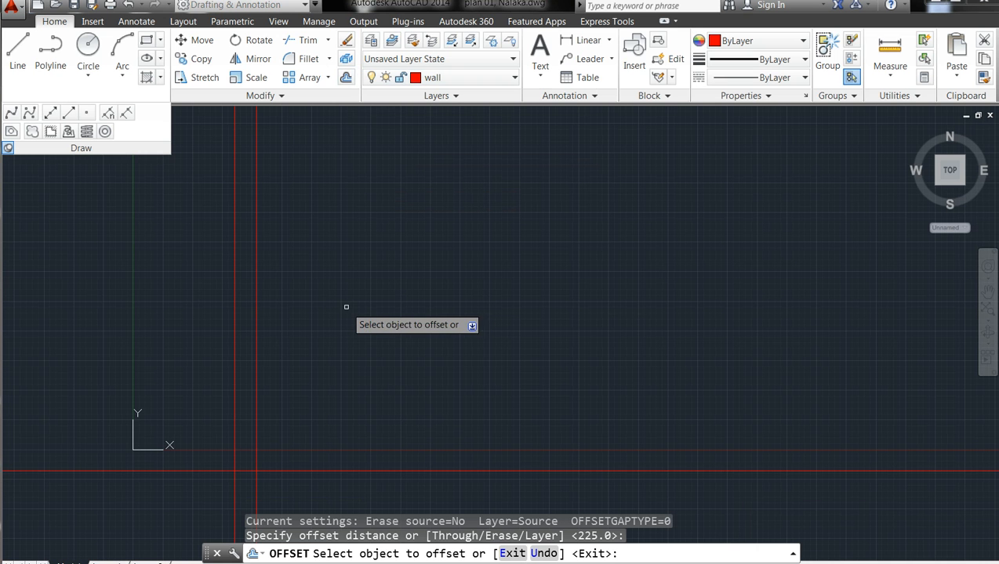
click(357, 473)
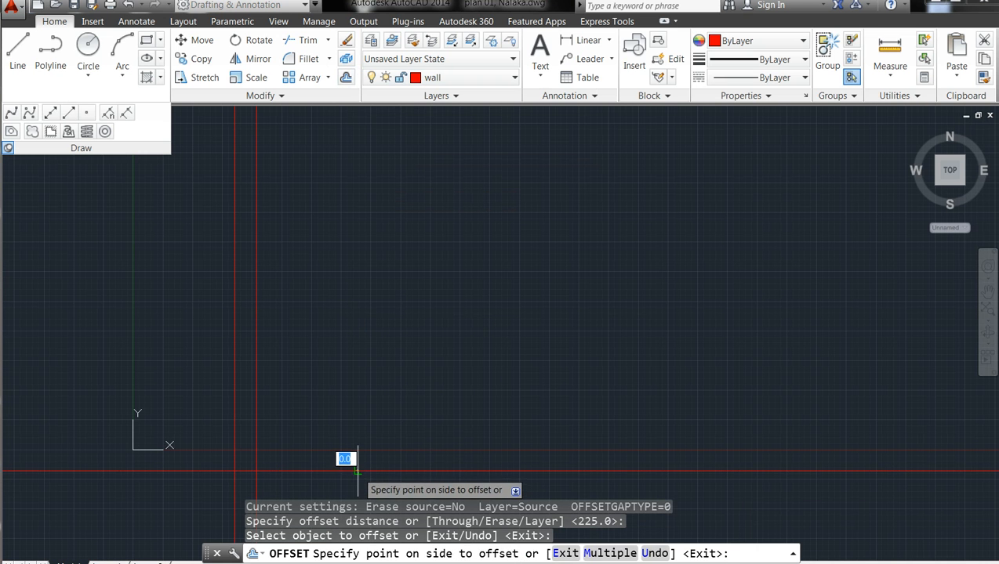
click(362, 430)
key(Escape)
key(Escape)
key(Escape)
key(Escape)
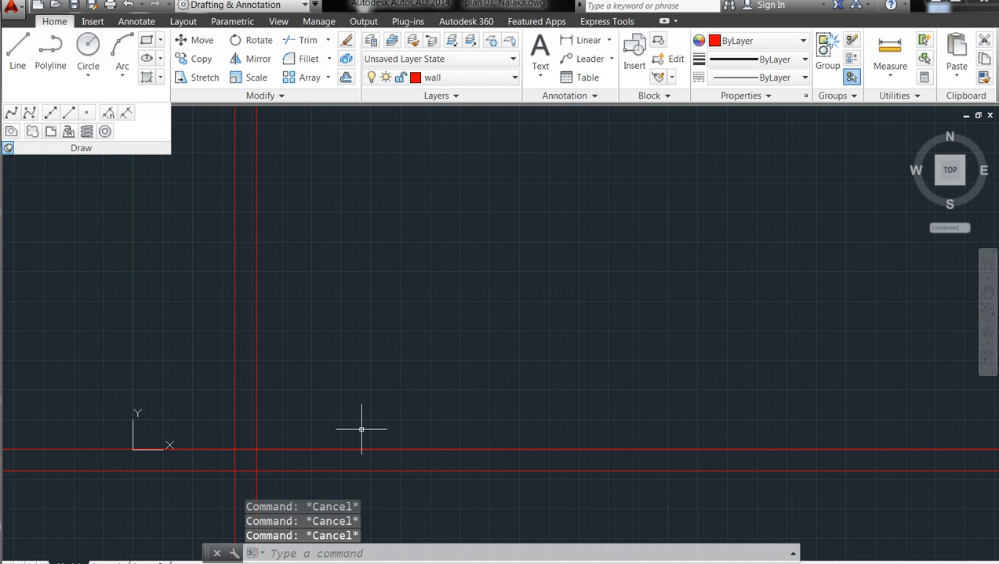
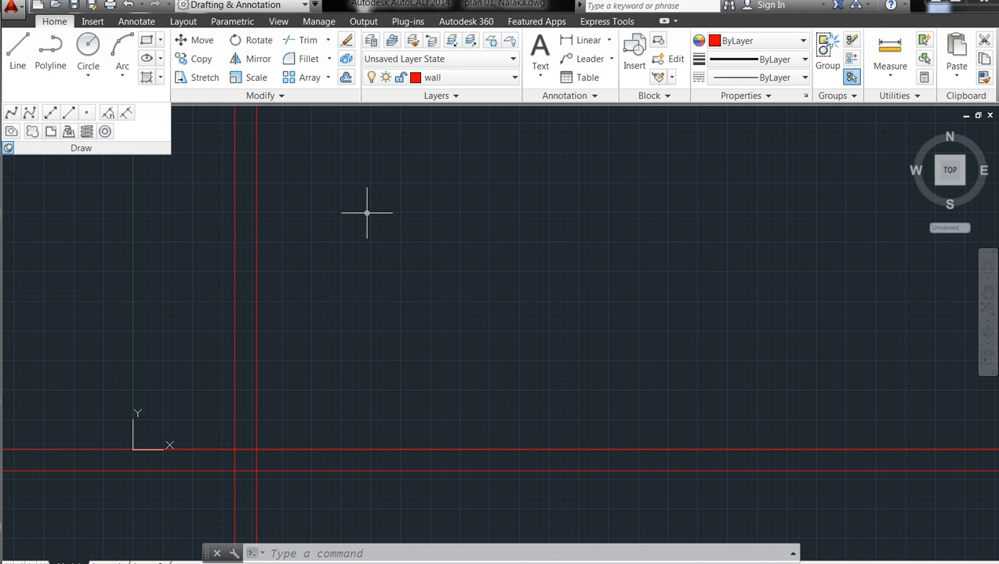
text(3)
key(Escape)
key(Escape)
key(Escape)
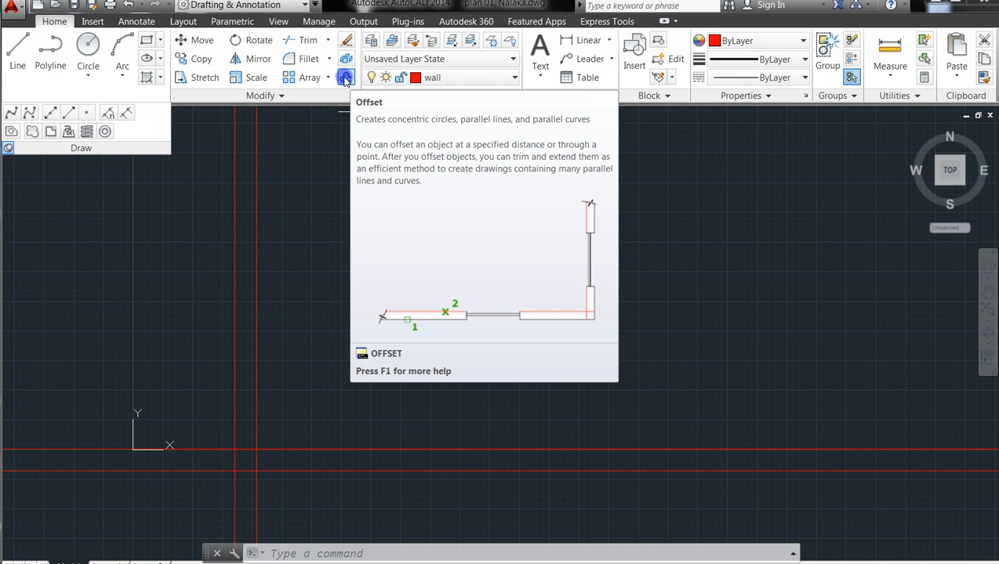
- Offset the second vertical construction line from the origin 3600 to the right and end the Offset command
click(345, 79)
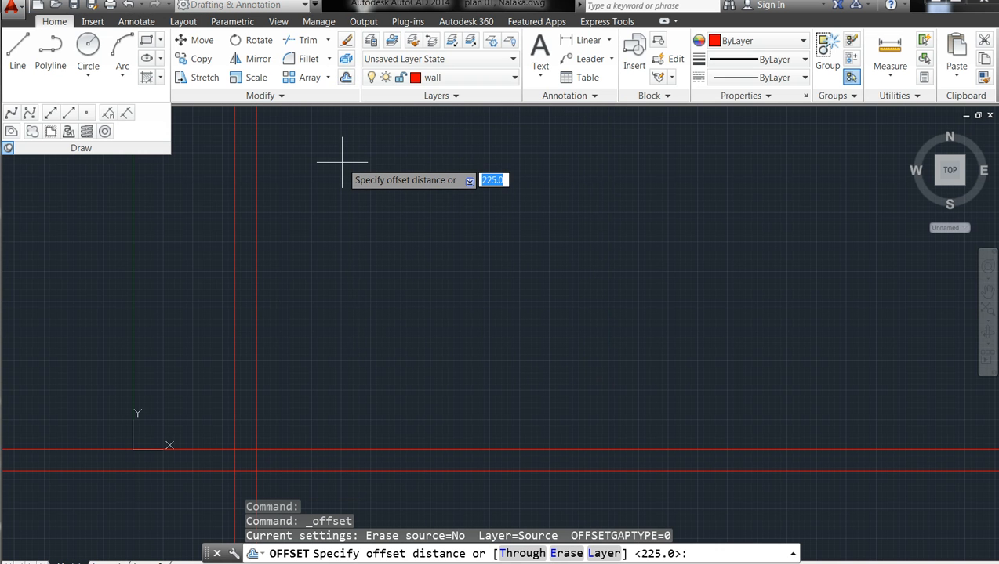
text(3600)
key(Return)
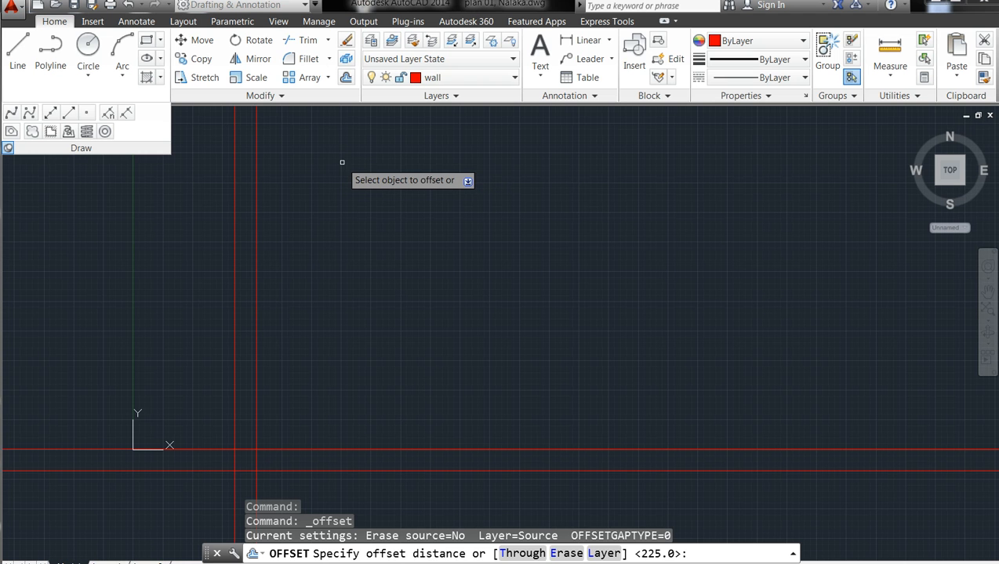
click(256, 258)
click(407, 254)
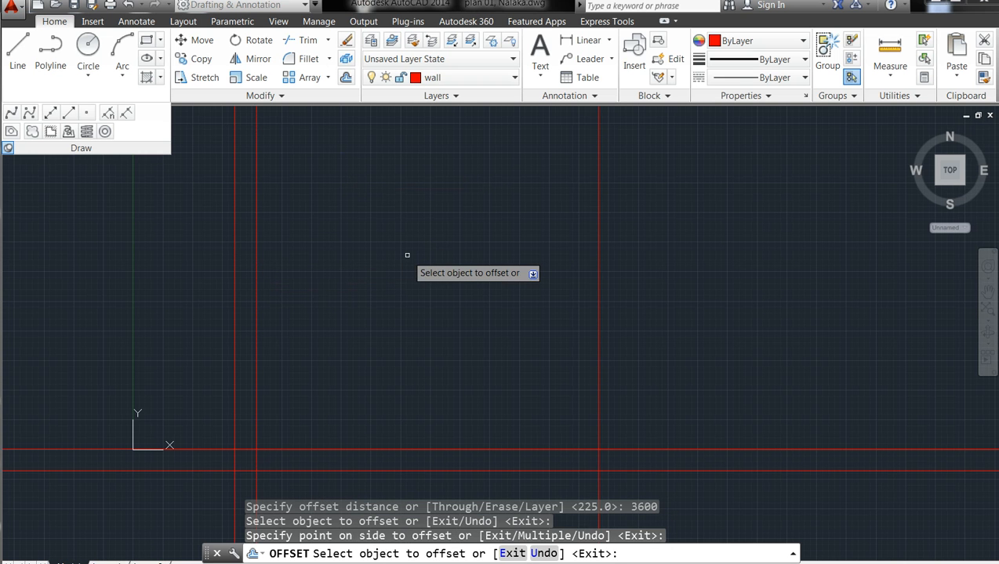
key(Escape)
key(Escape)
key(Escape)
key(Escape)
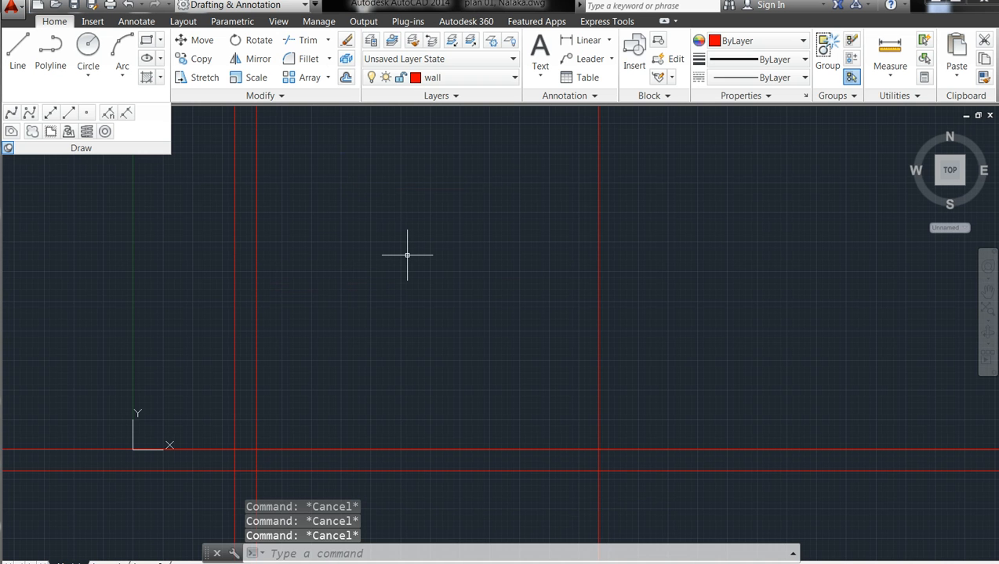
- Try to offset the rightmost vertical construction line 225 to the left
text(o)
key(Return)
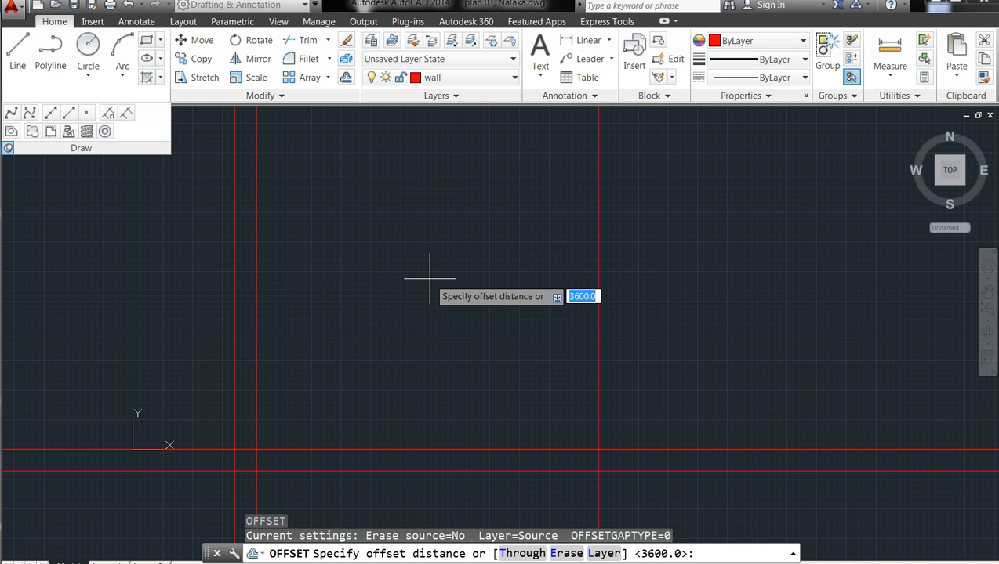
text(225)
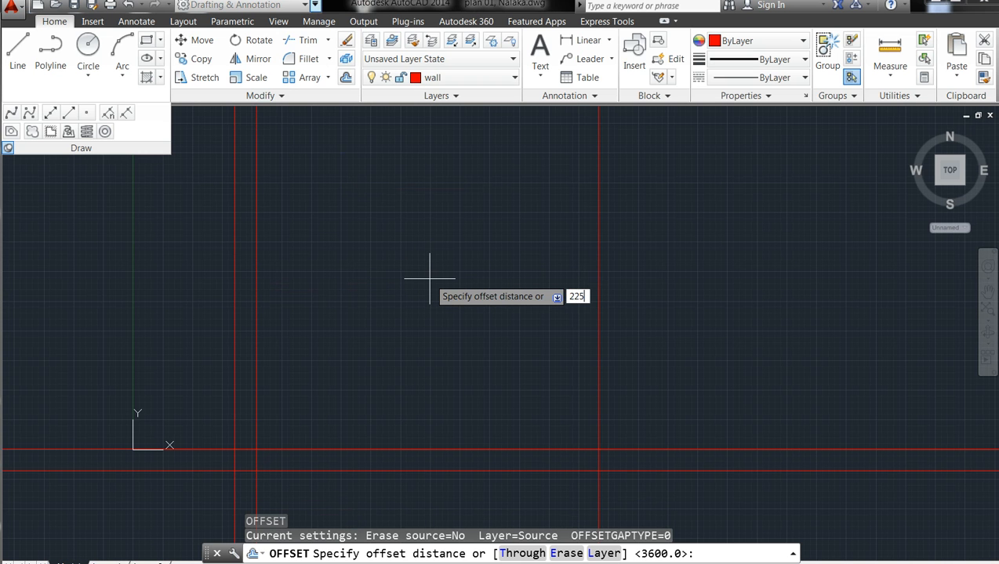
key(Return)
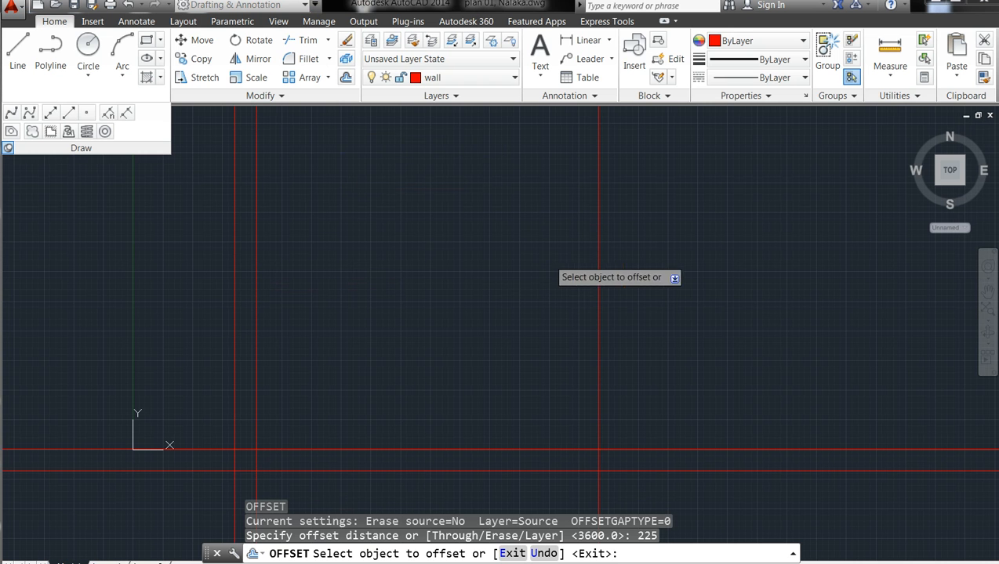
click(595, 279)
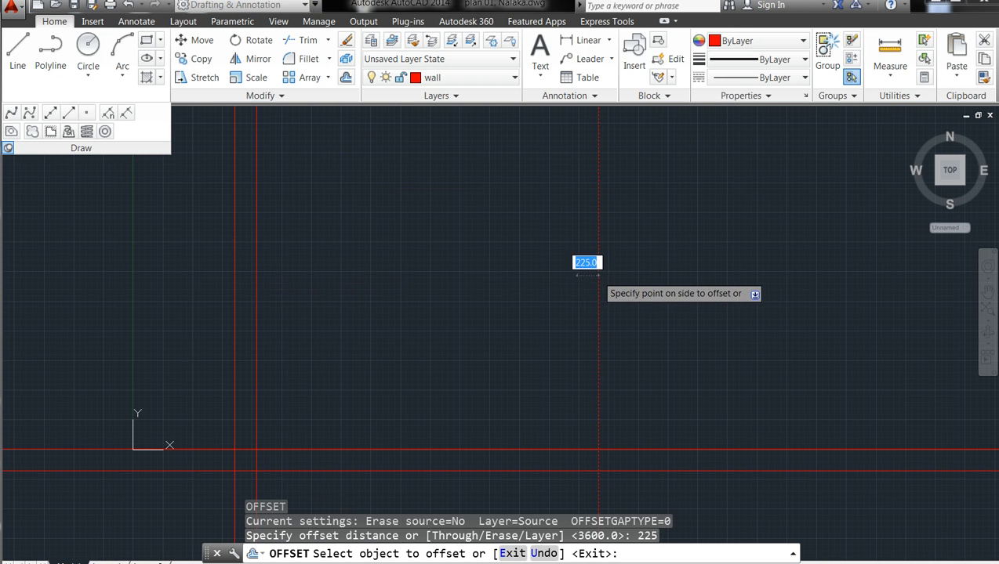
click(597, 276)
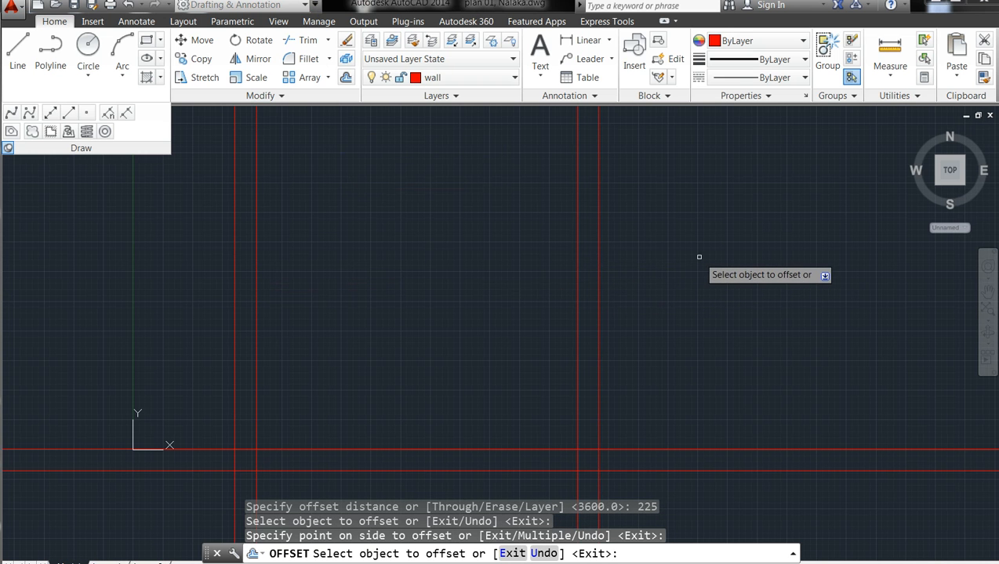
key(Escape)
key(Escape)
key(Escape)
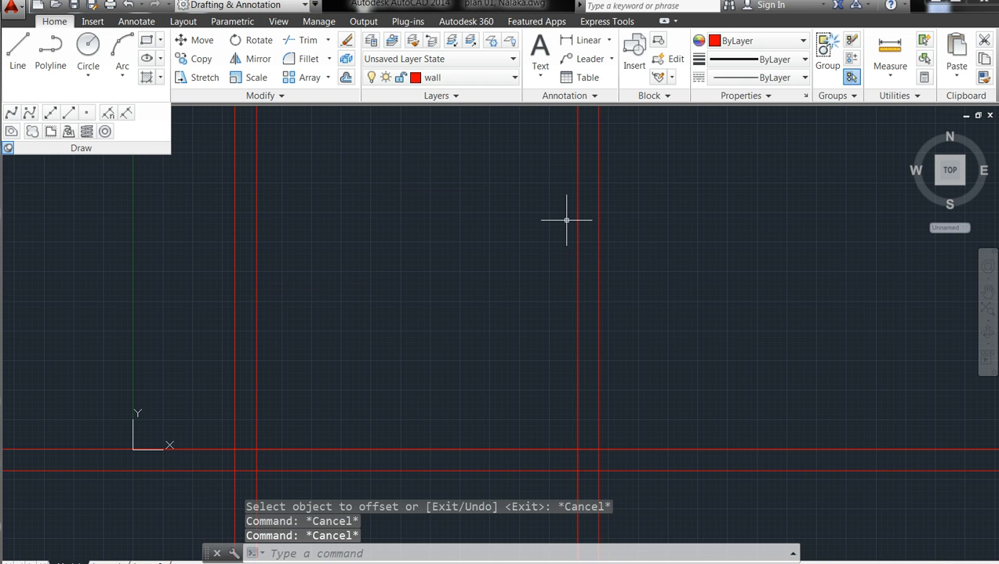
- Erase the misplaced vertical line just left of the rightmost construction line
click(581, 195)
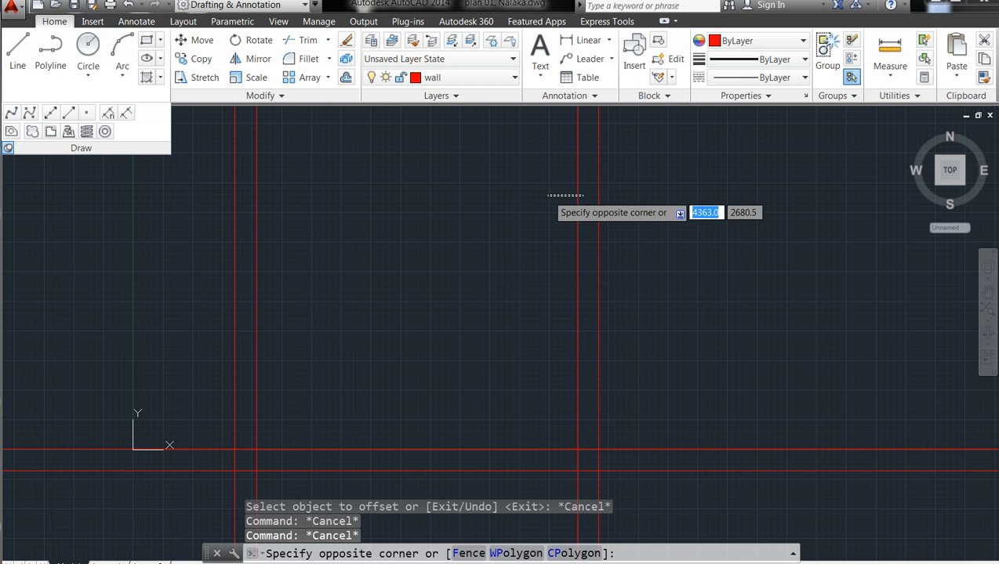
click(546, 194)
key(Delete)
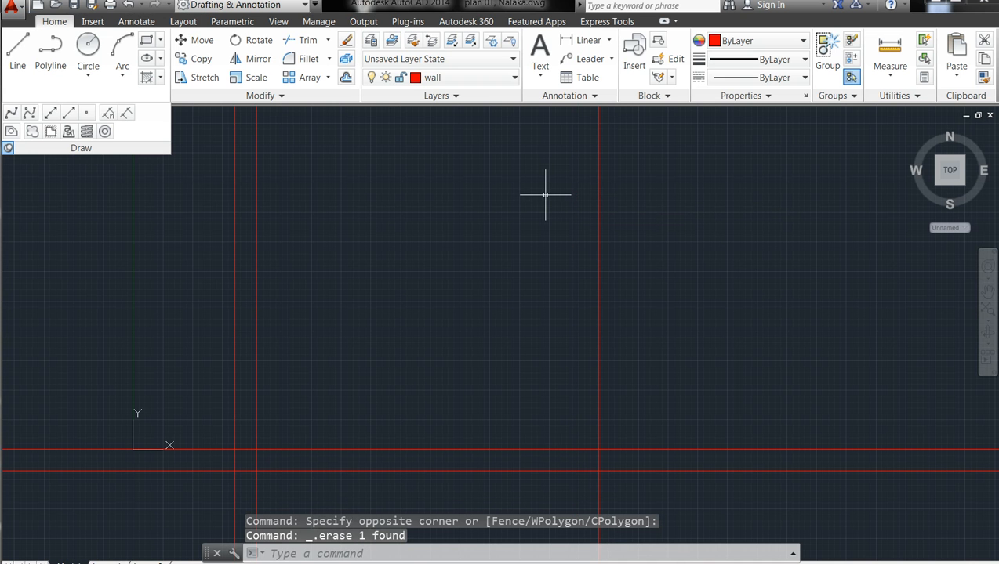
- Offset the rightmost vertical construction line 225 to the right and end the Offset command
click(346, 76)
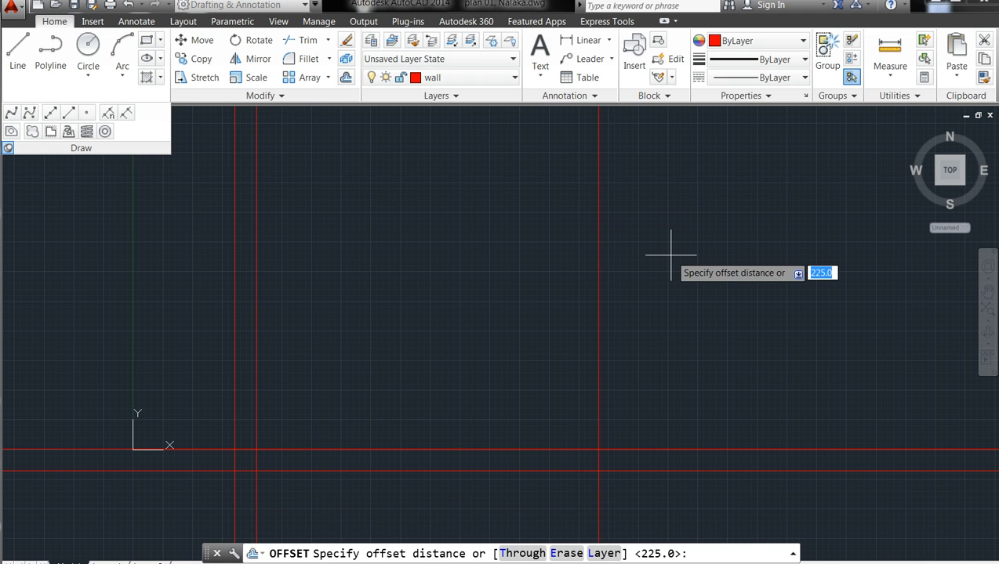
key(Return)
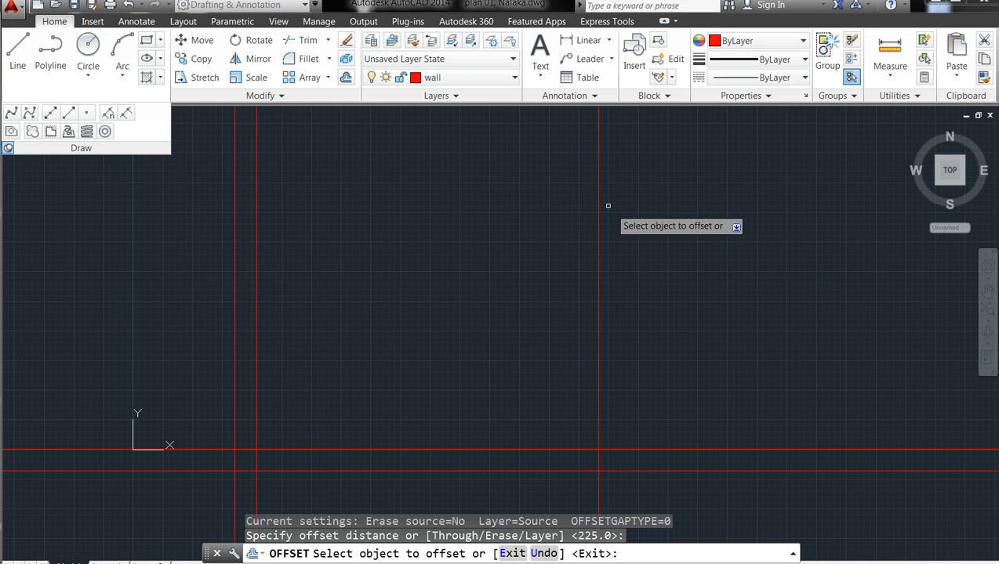
click(599, 182)
click(651, 185)
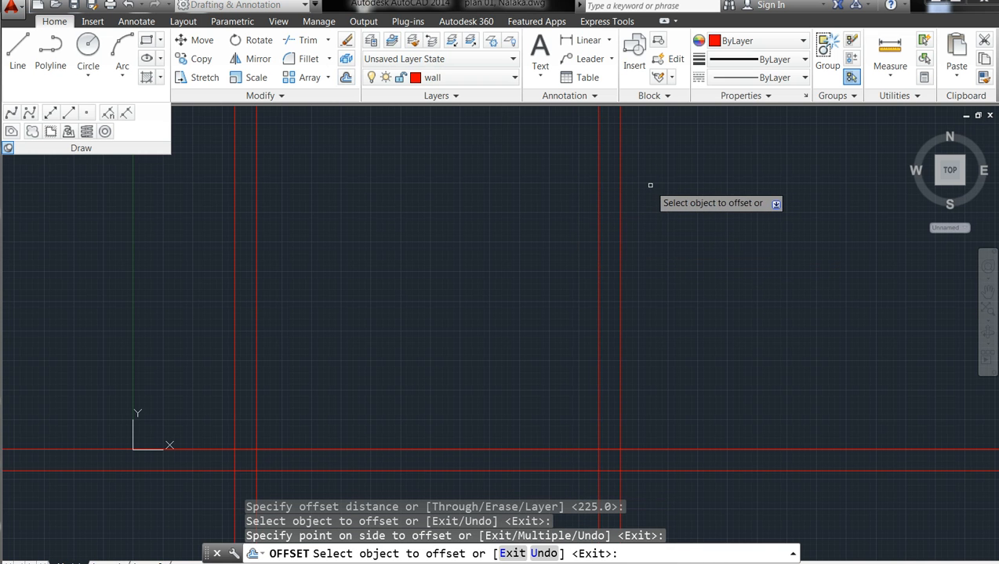
key(Return)
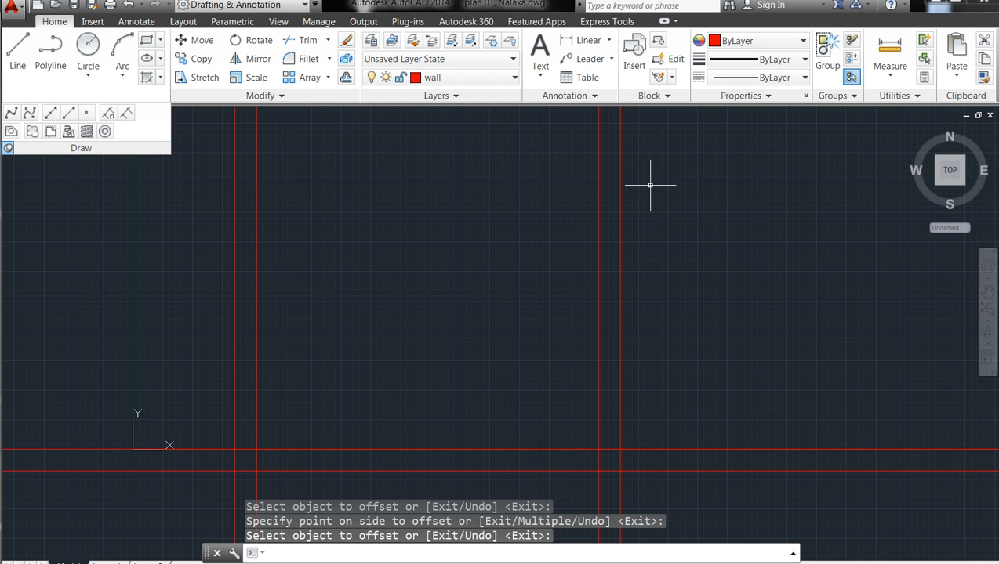
- Try to offset the rightmost vertical construction line 1950 to the left
text(o)
key(Return)
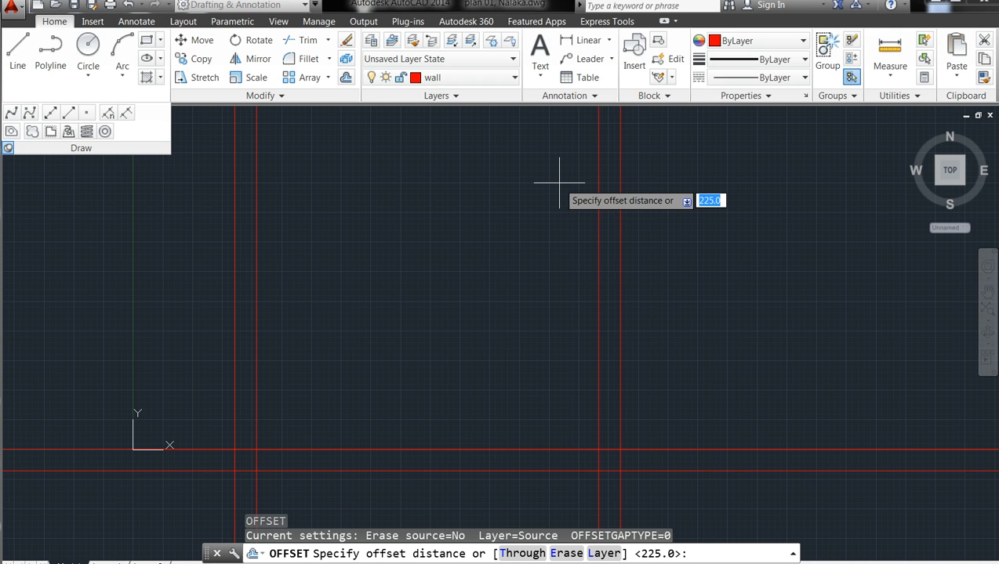
text(1950)
key(Return)
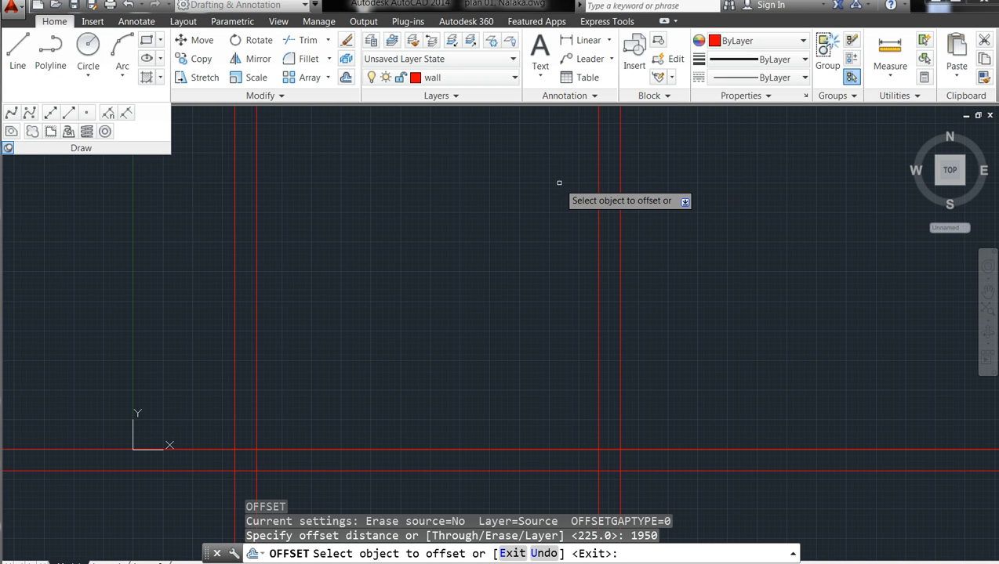
click(620, 224)
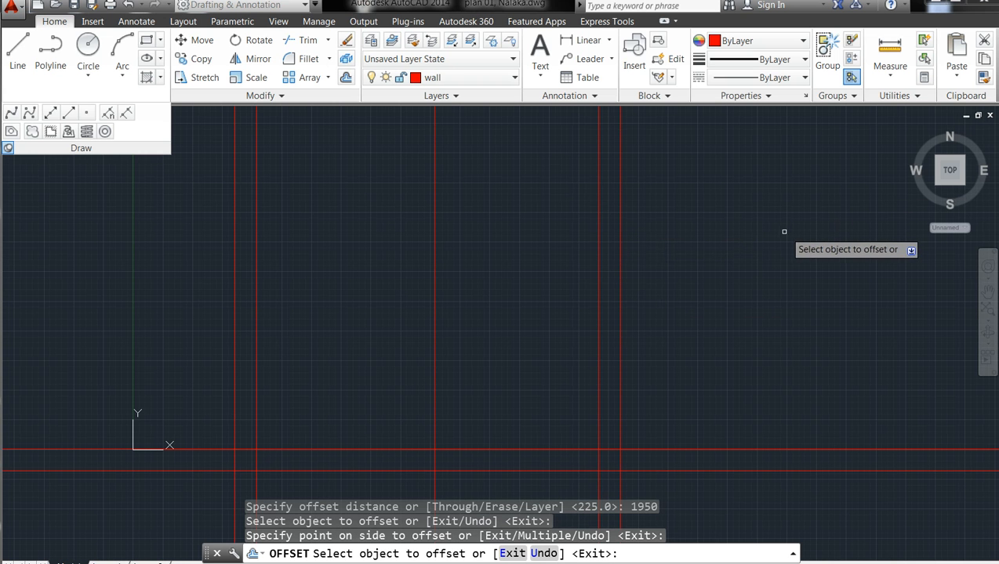
key(Escape)
key(Escape)
key(Escape)
key(Escape)
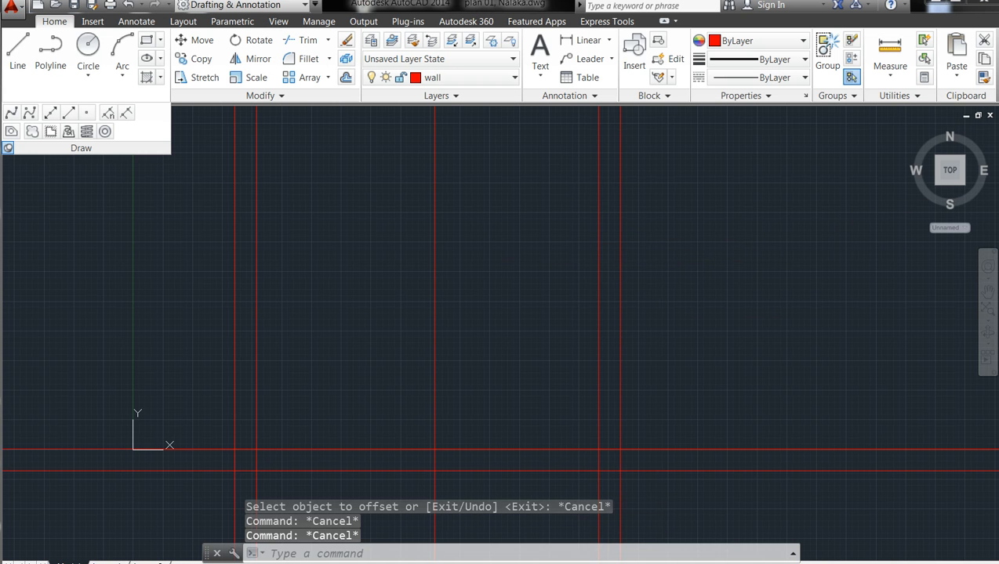
- Erase the misplaced vertical line midway between the two wall pairs and leave the Erase command
click(492, 235)
click(390, 202)
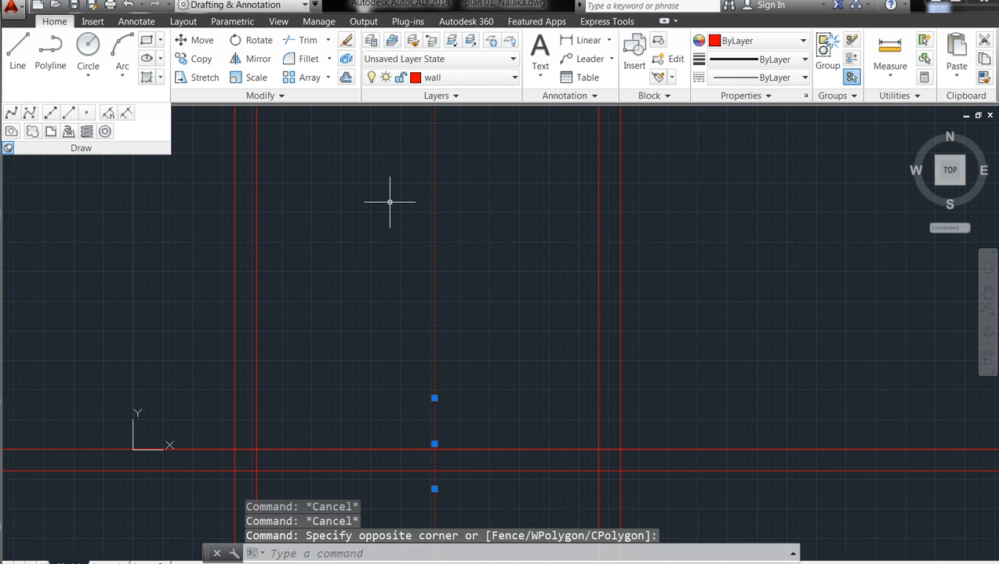
key(Delete)
key(Return)
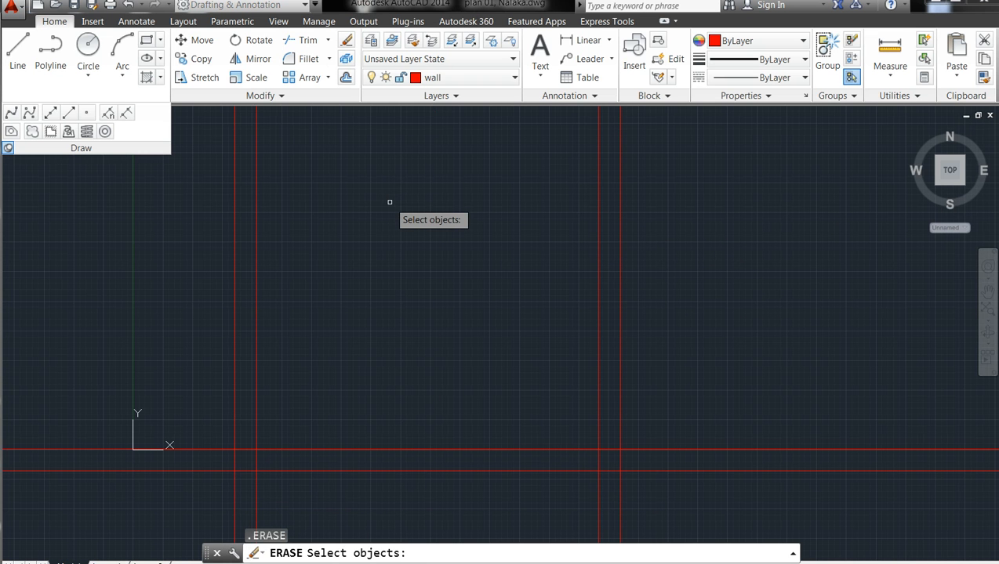
key(Escape)
key(Escape)
key(Escape)
key(Escape)
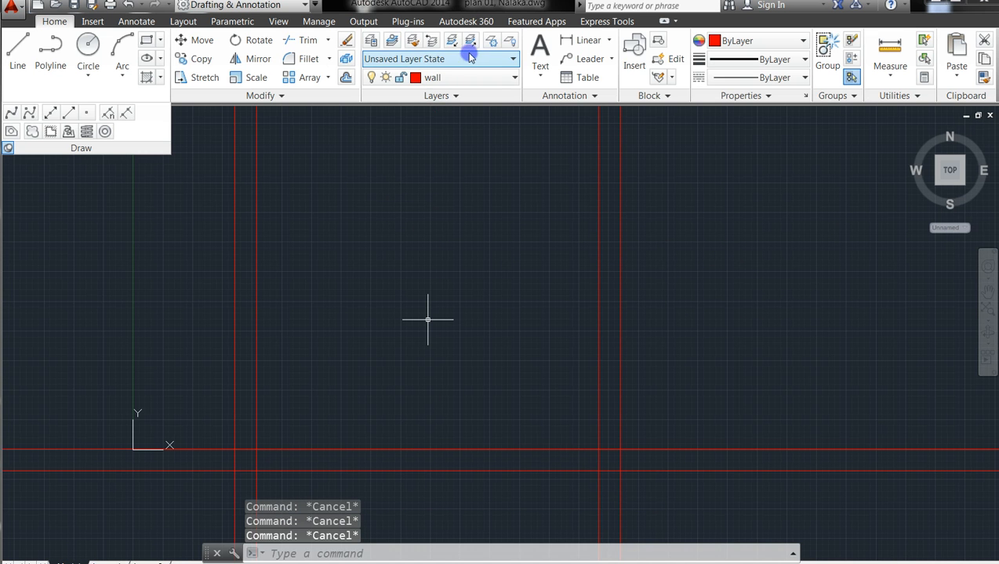
- Offset the rightmost vertical construction line 1950 to the right and end the Offset command
click(345, 77)
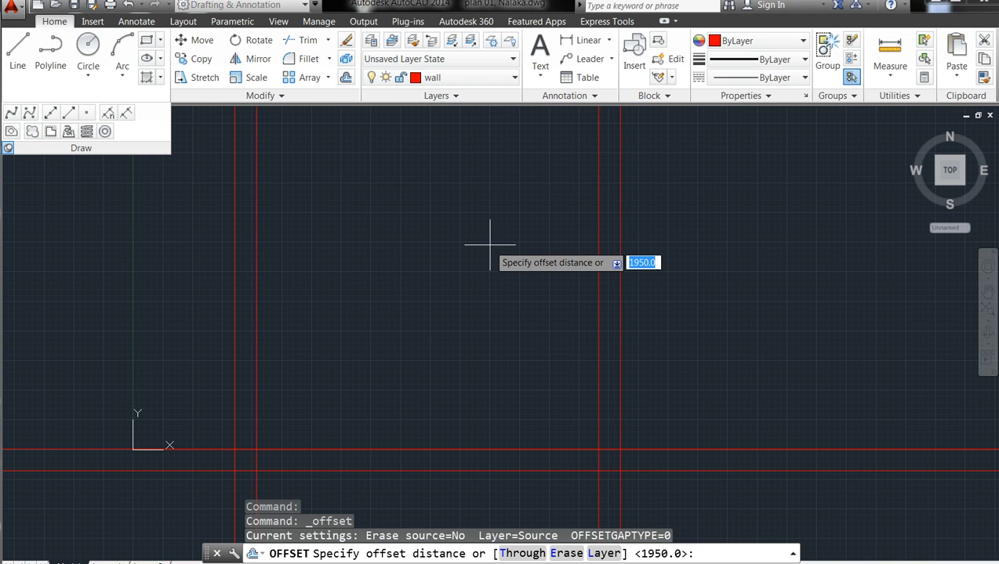
key(Return)
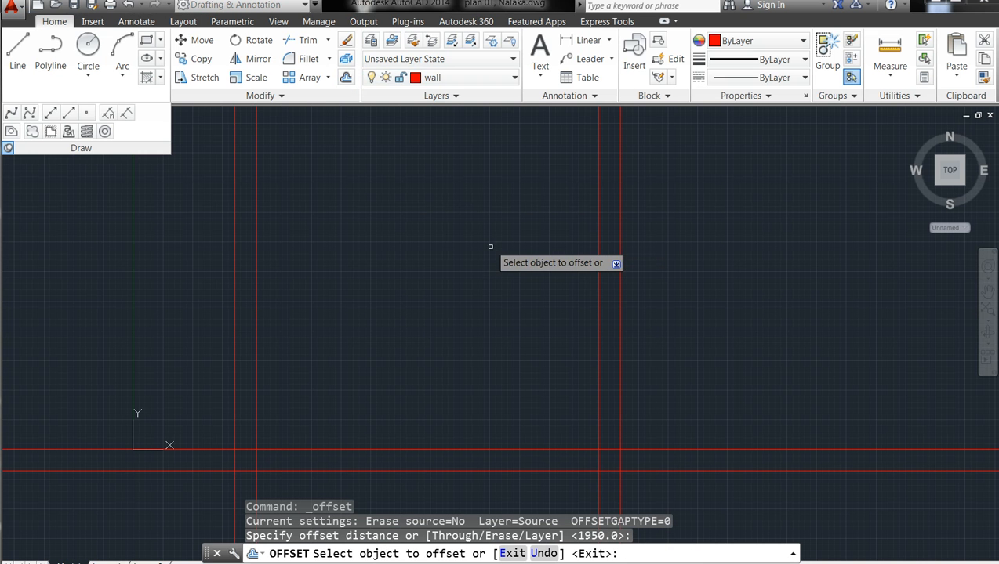
click(620, 414)
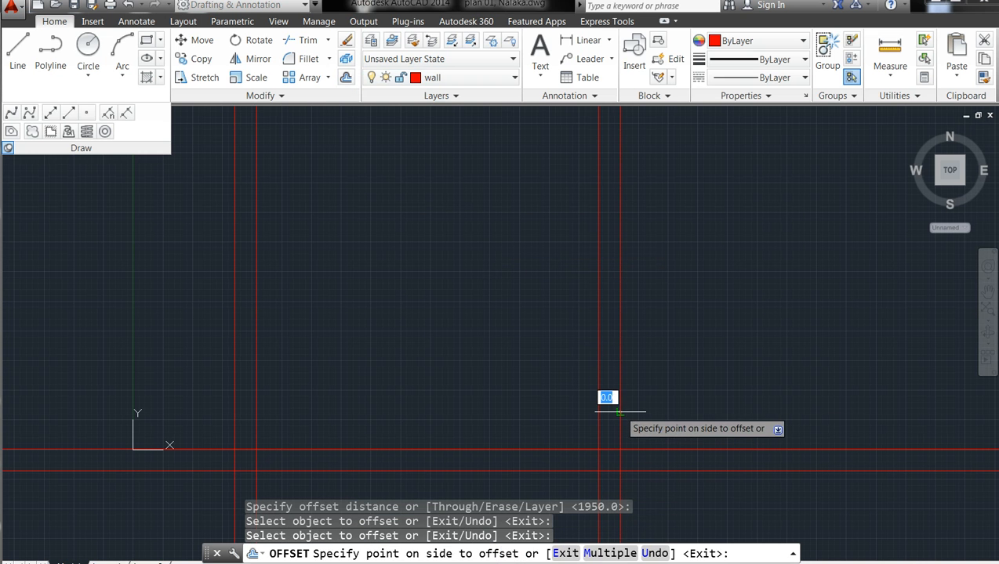
click(775, 386)
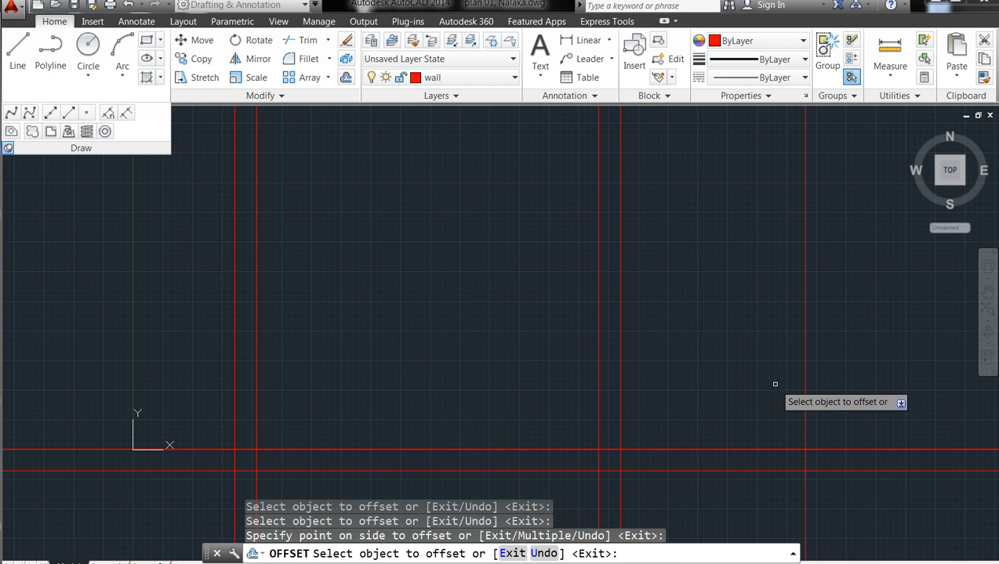
key(Escape)
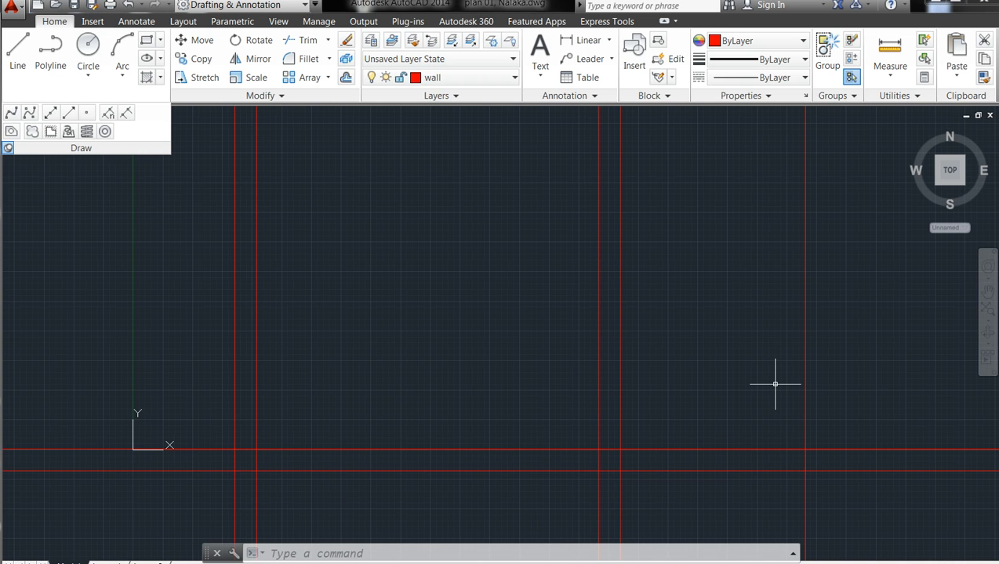
text(o)
key(Return)
key(Return)
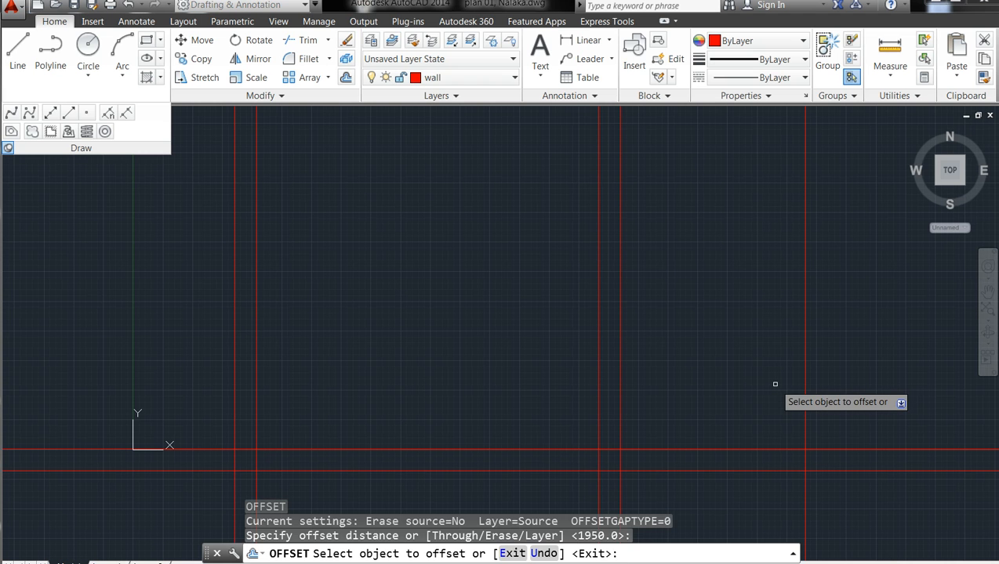
key(Escape)
key(Escape)
key(Escape)
key(Escape)
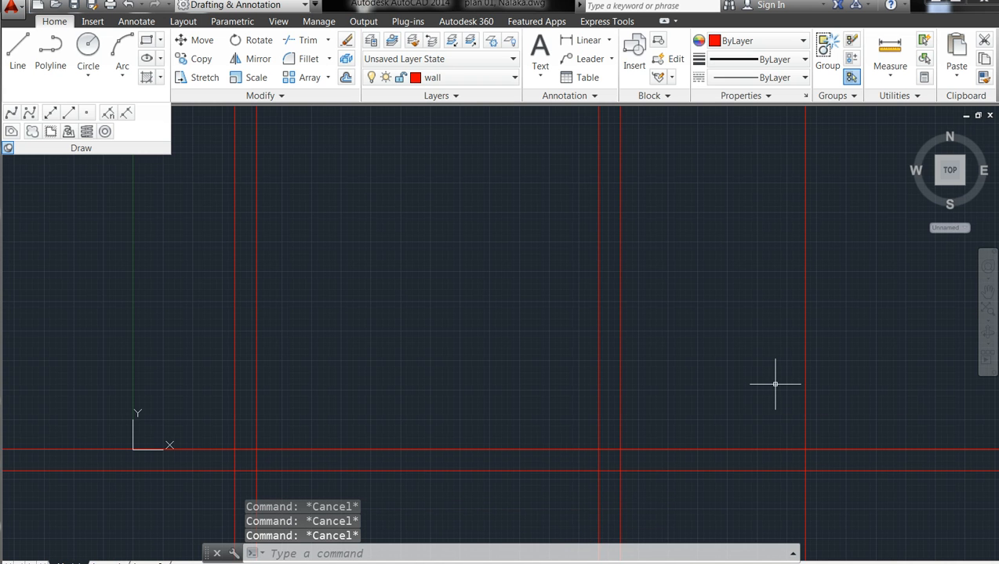
text(225)
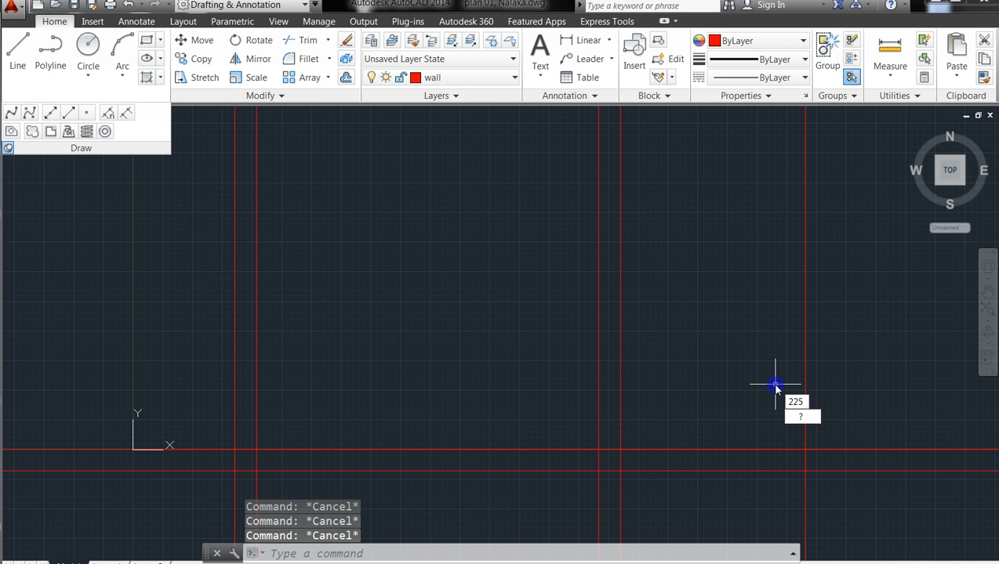
key(Escape)
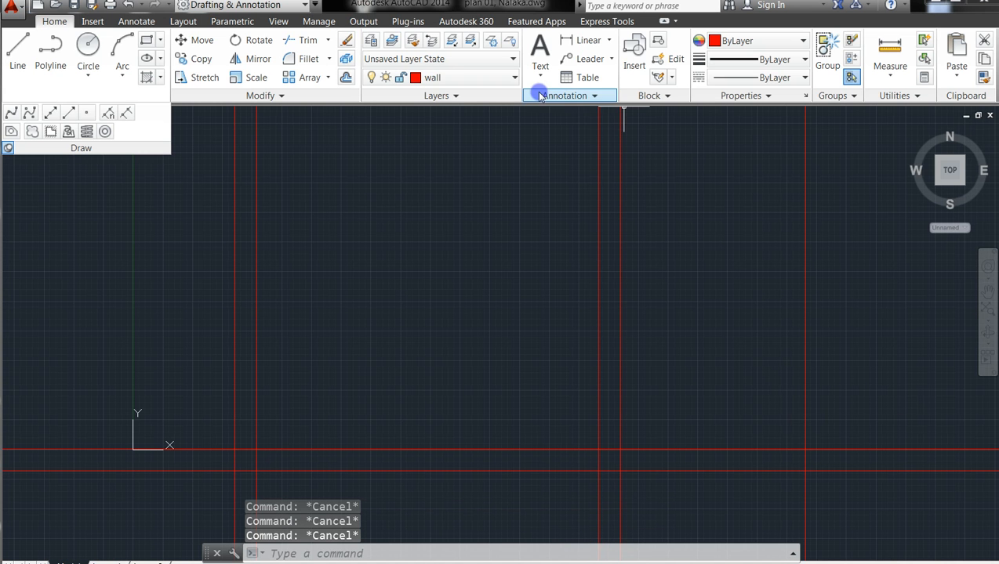
- Try to offset the rightmost vertical construction line 225 to the left
click(345, 77)
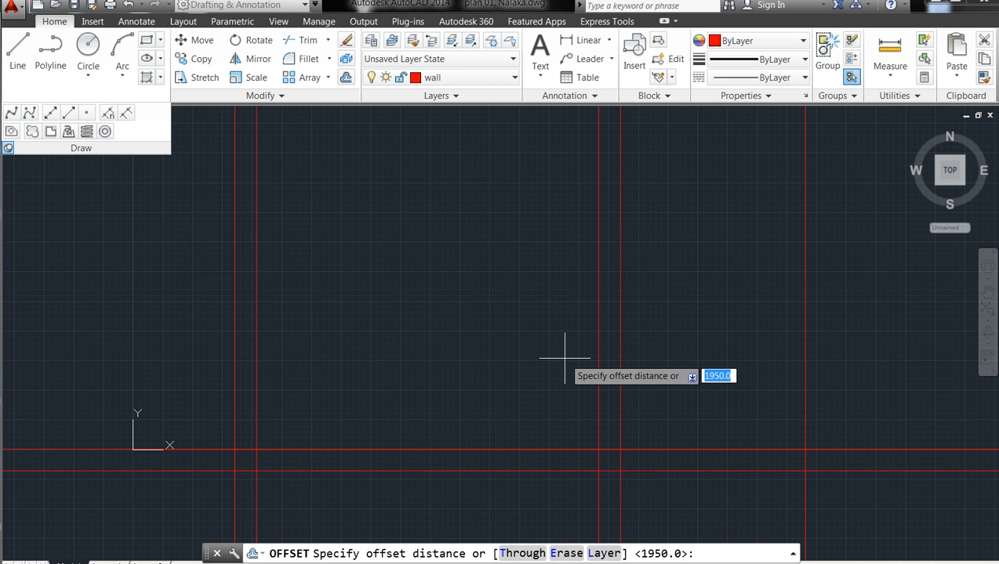
text(225)
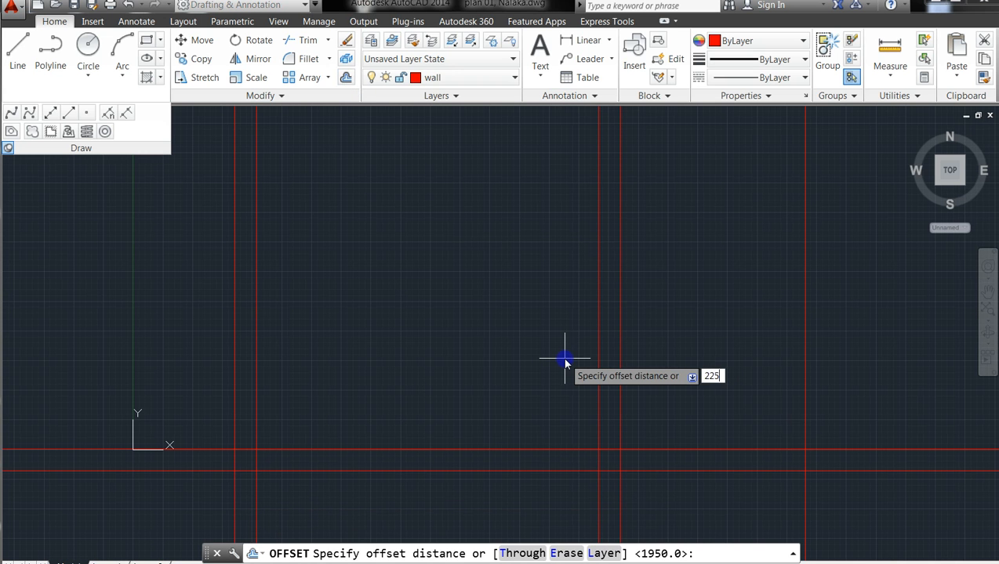
key(Return)
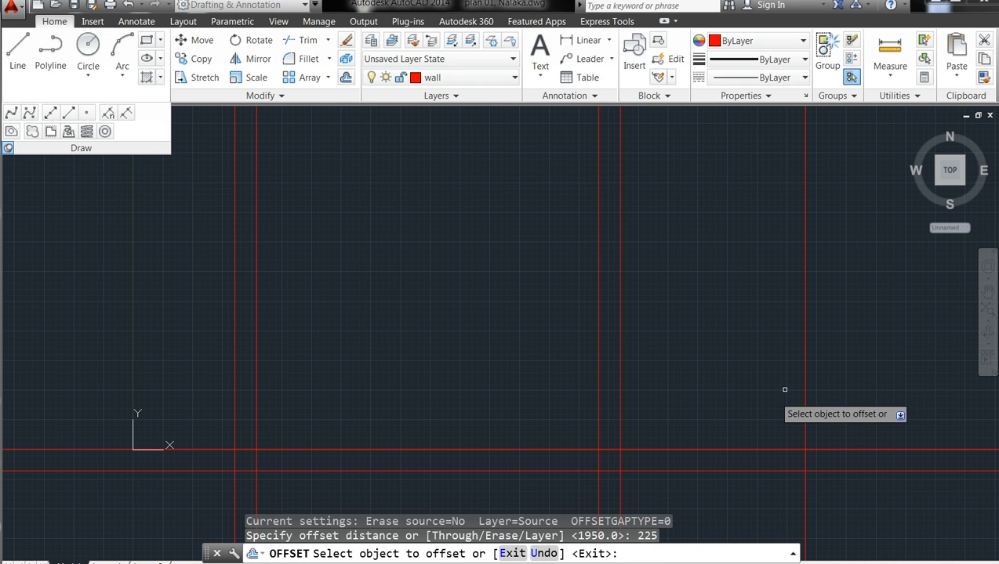
click(803, 363)
click(803, 360)
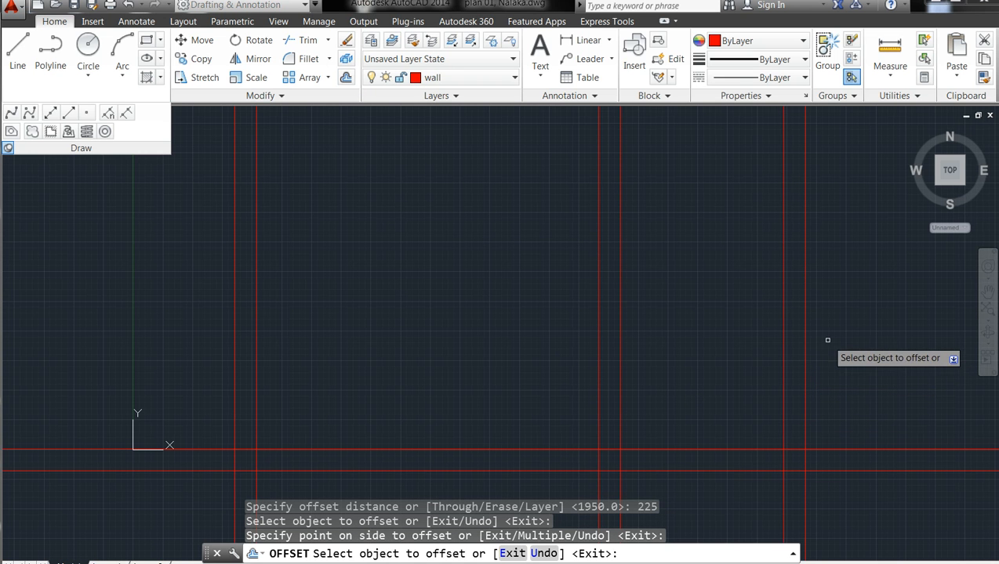
key(Escape)
key(Escape)
key(Escape)
key(Escape)
- Erase the misplaced vertical line just left of the rightmost construction line
click(795, 353)
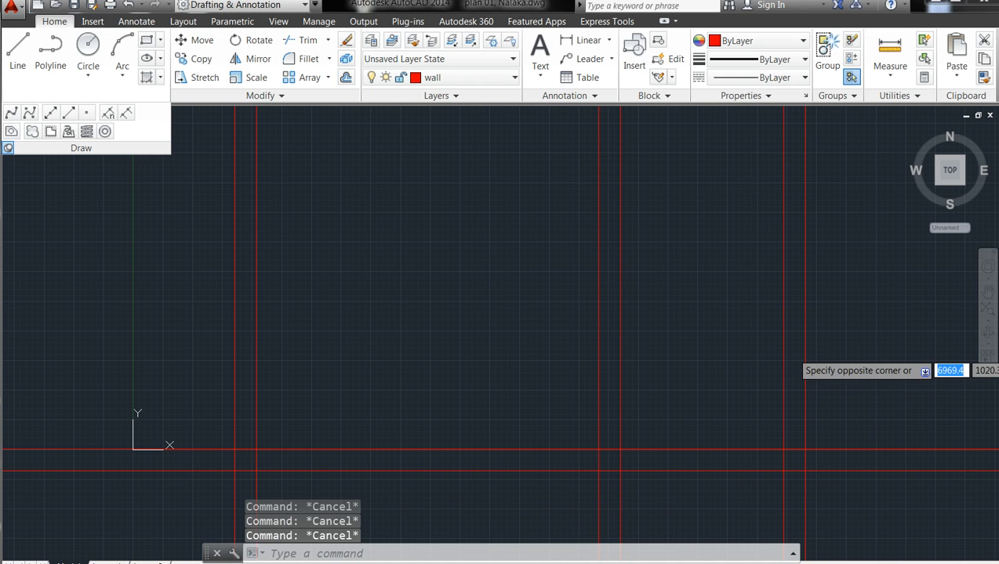
click(763, 327)
key(Delete)
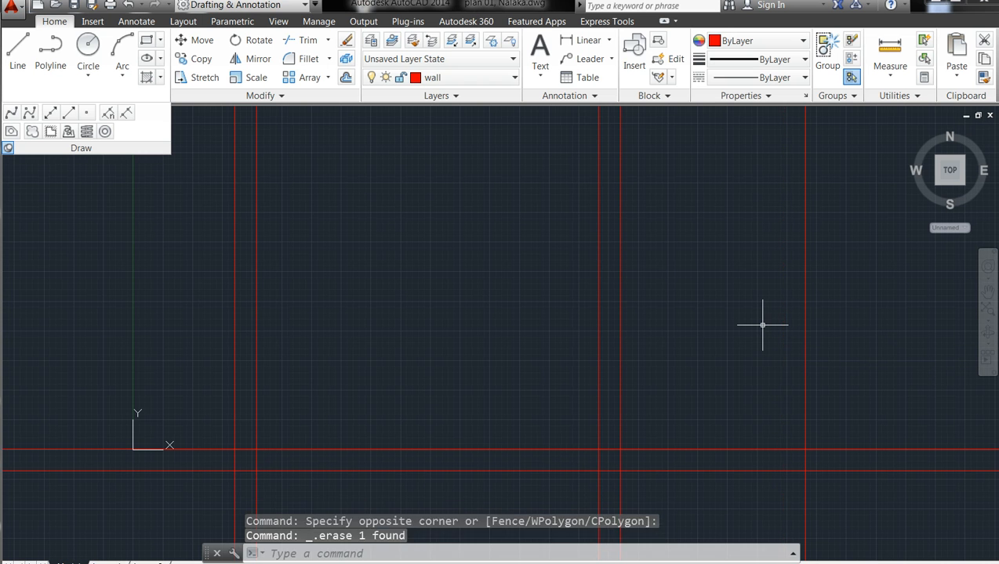
key(Escape)
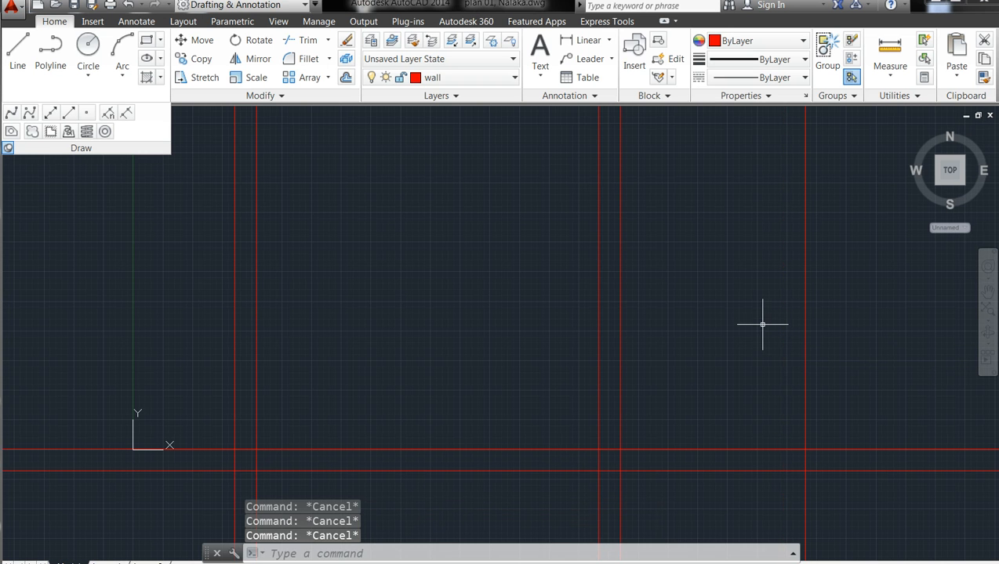
- Offset the rightmost vertical construction line 225 to the right and end the Offset command
click(346, 76)
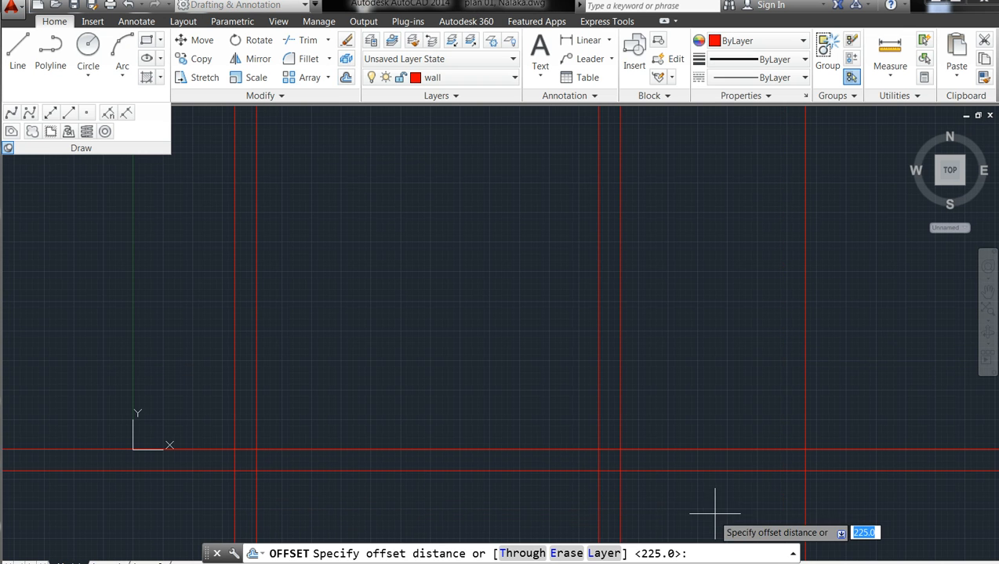
key(Return)
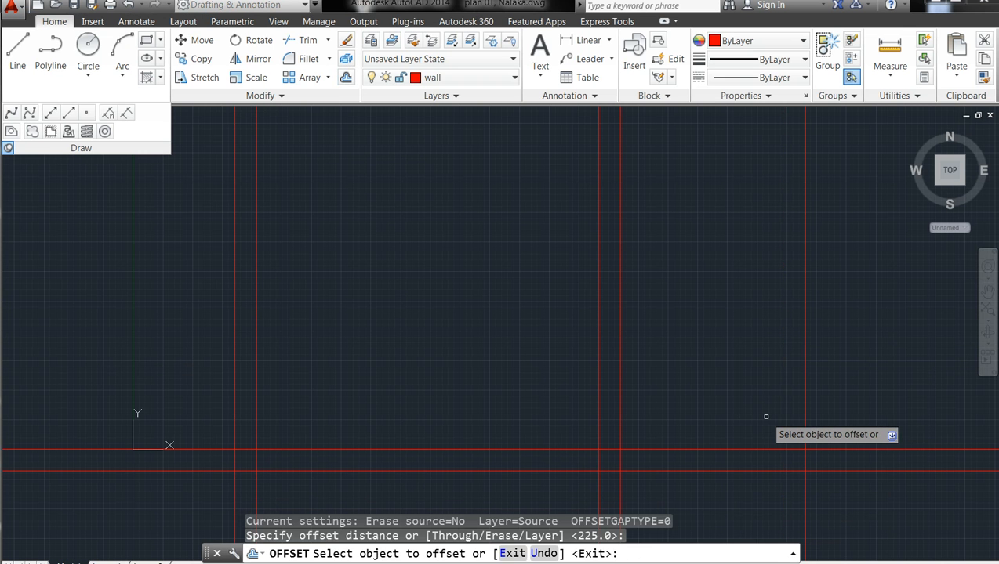
click(805, 434)
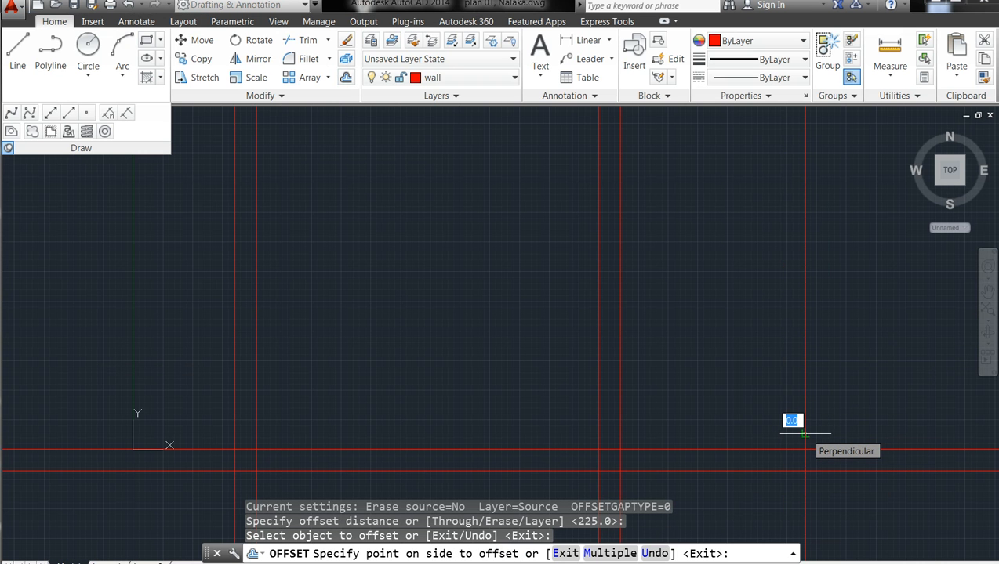
click(824, 435)
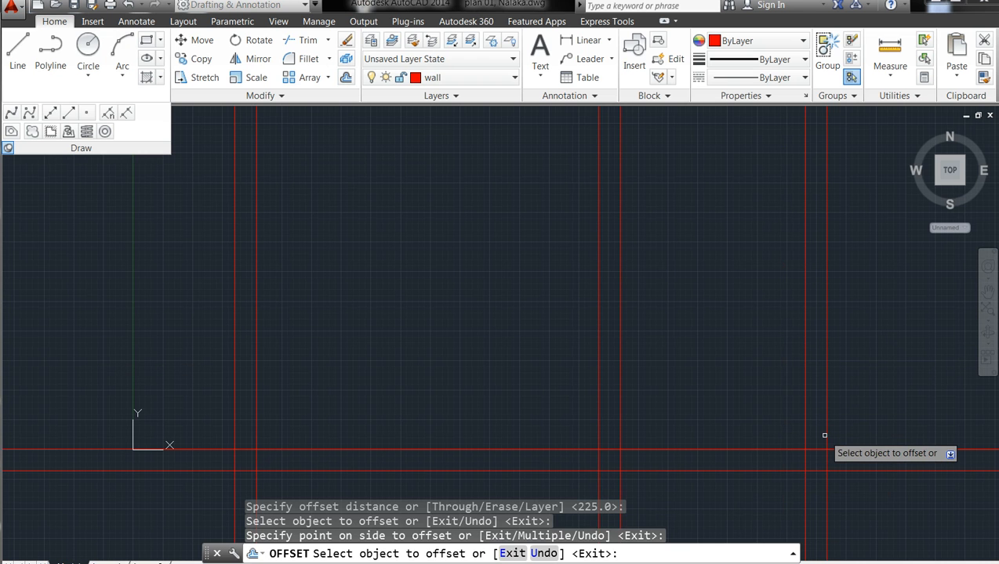
key(Escape)
key(Escape)
key(Escape)
- Offset the rightmost vertical construction line 4800 to the right and end the Offset command
scroll(824, 435, down, 2)
scroll(823, 435, down, 1)
text(o)
key(Return)
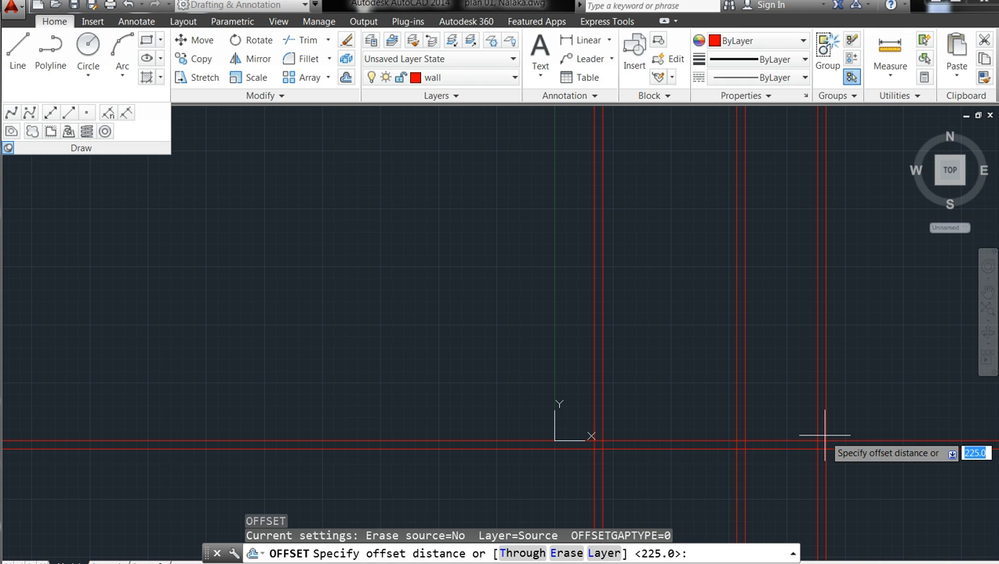
text(4800)
key(Return)
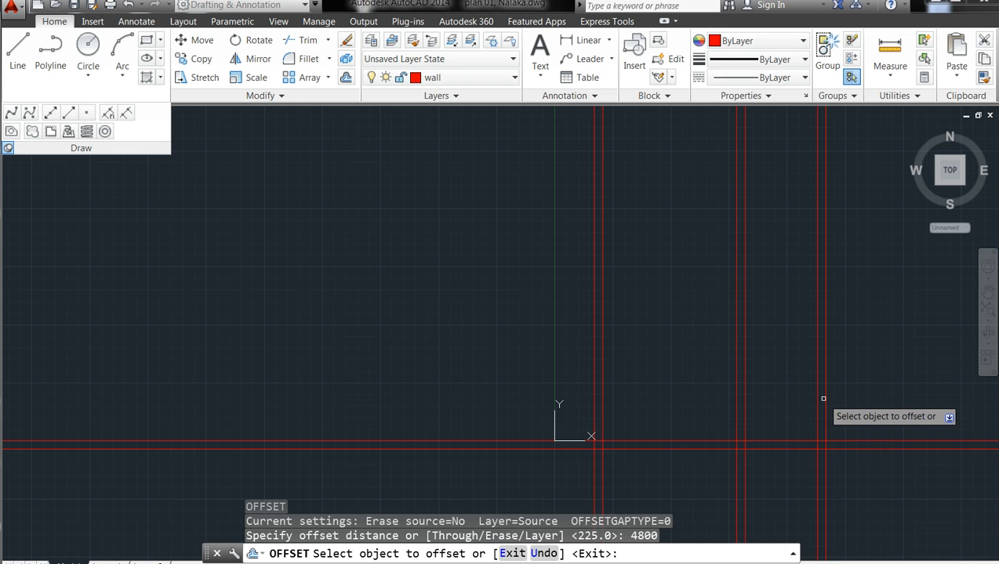
click(824, 399)
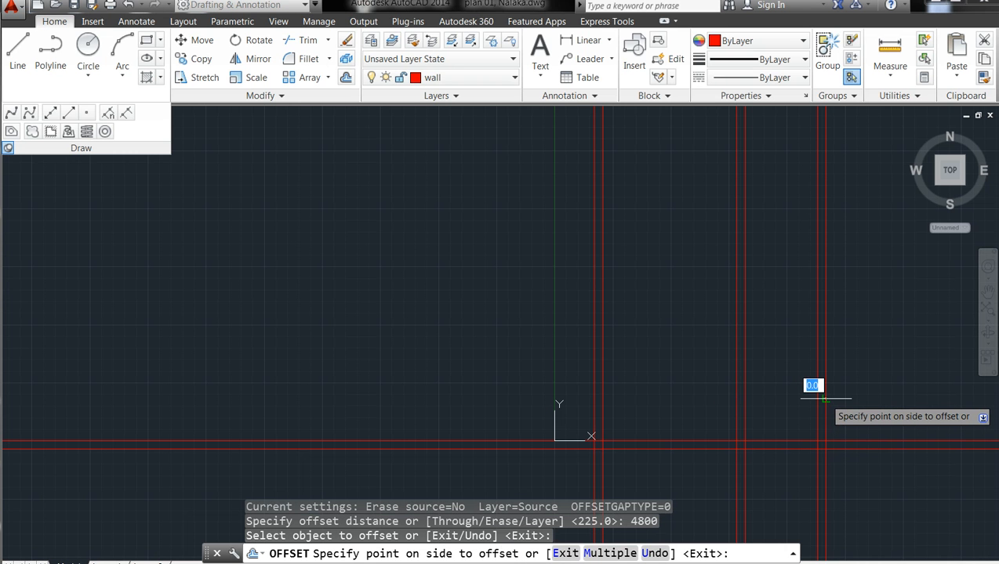
scroll(889, 385, up, 5)
click(889, 385)
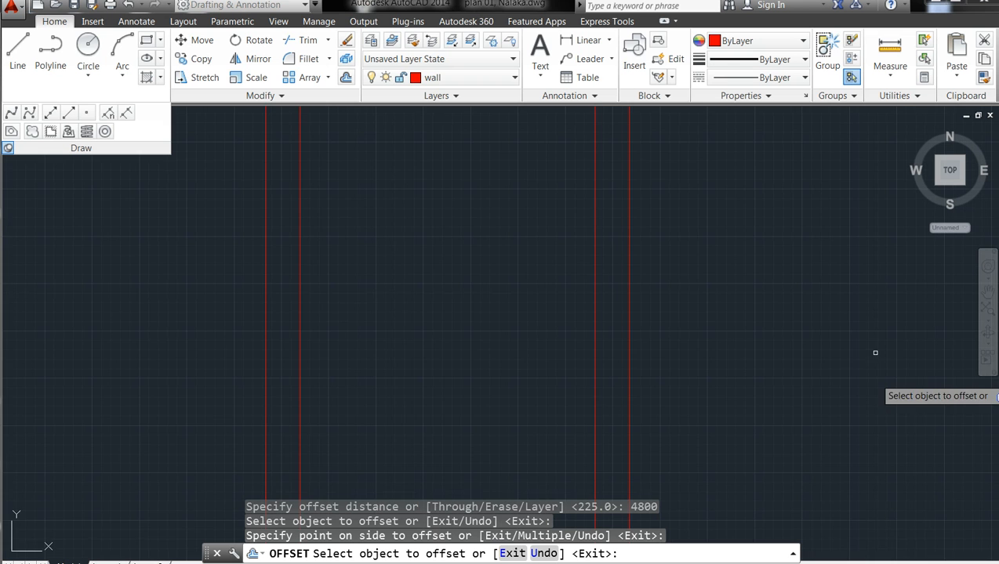
scroll(700, 406, down, 7)
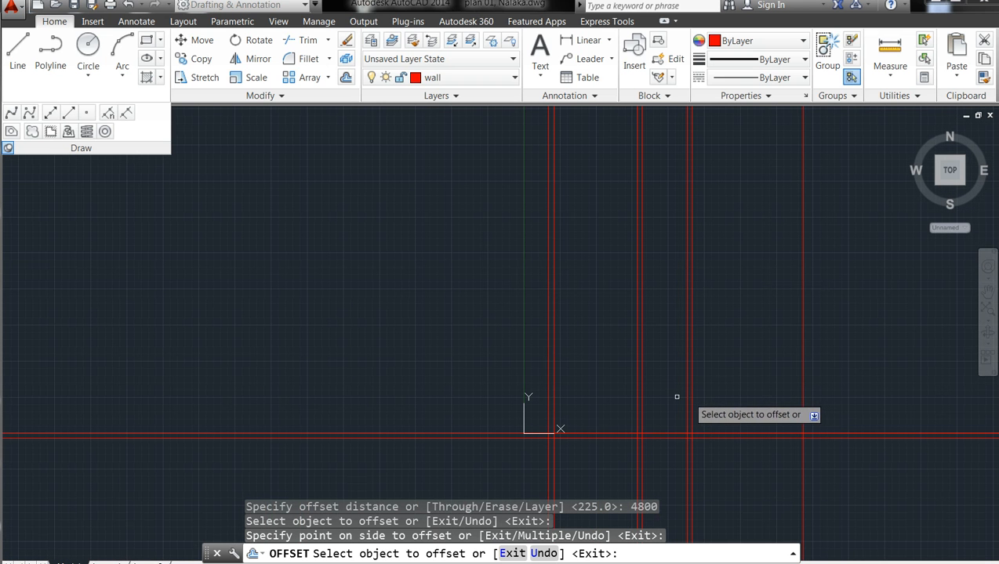
key(Escape)
key(Escape)
key(Escape)
- Offset the single rightmost vertical line 225 to the right to complete the fourth vertical wall pair, and end the Offset command
scroll(294, 282, down, 2)
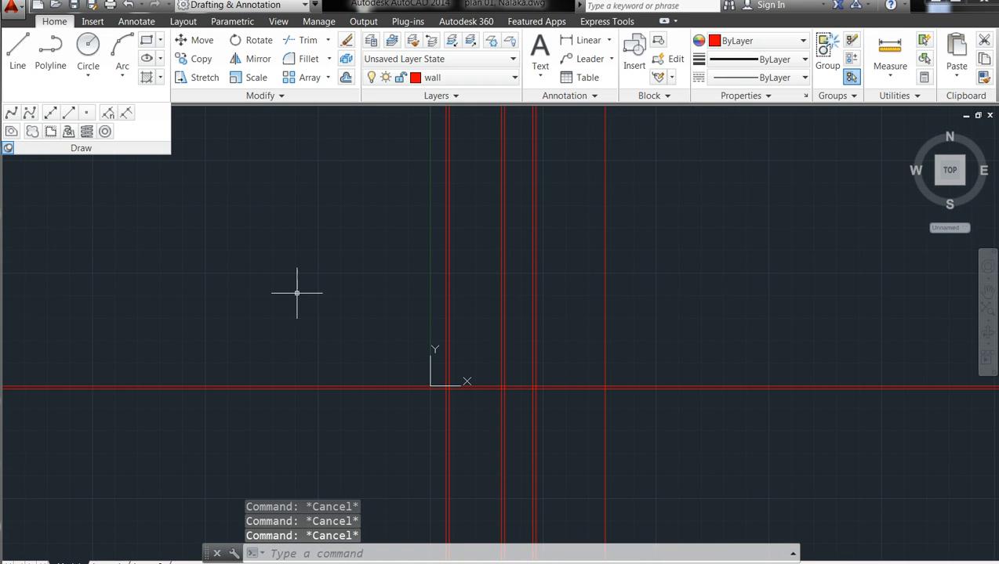
scroll(702, 363, down, 2)
scroll(681, 345, down, 2)
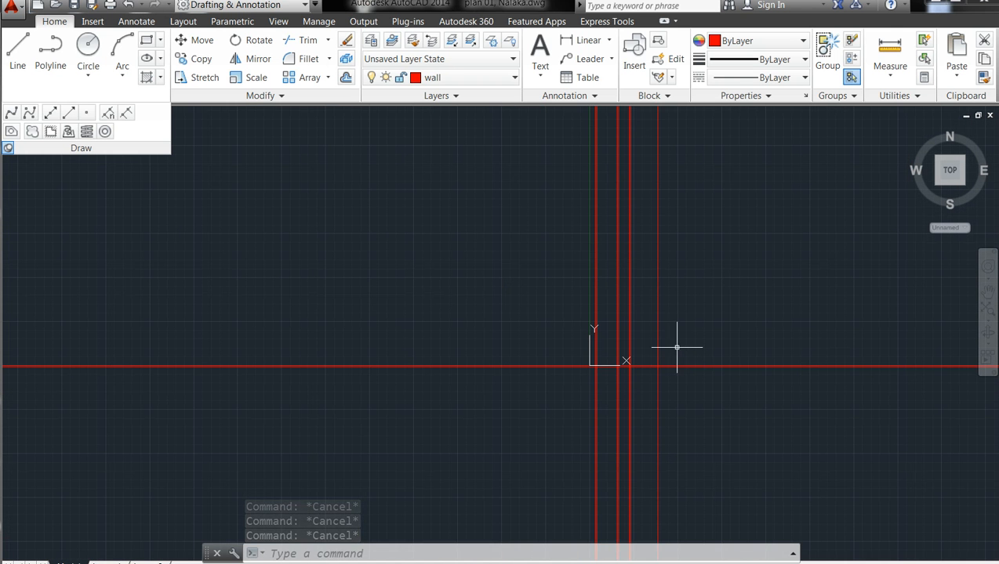
scroll(292, 299, up, 2)
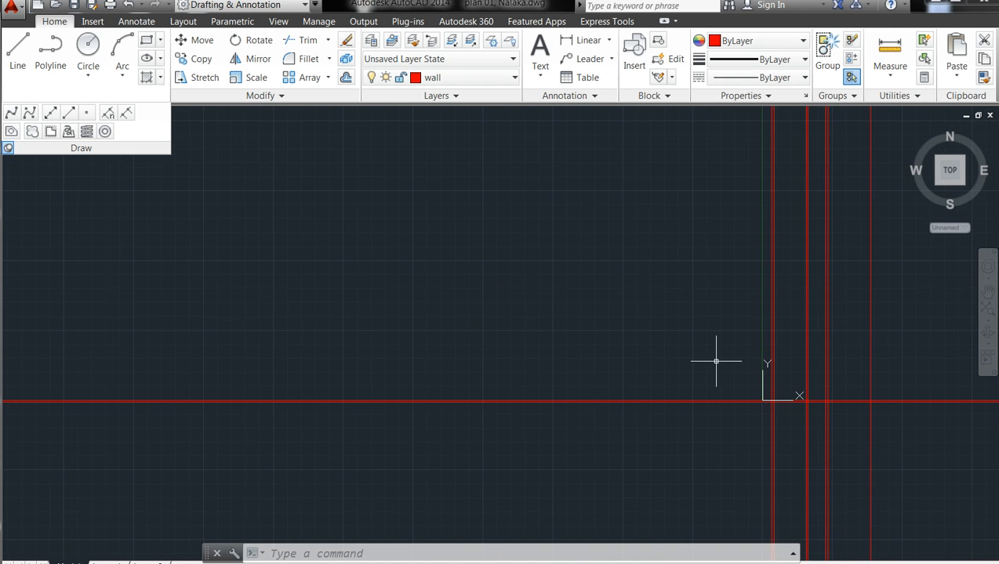
middle_drag(631, 303, 240, 328)
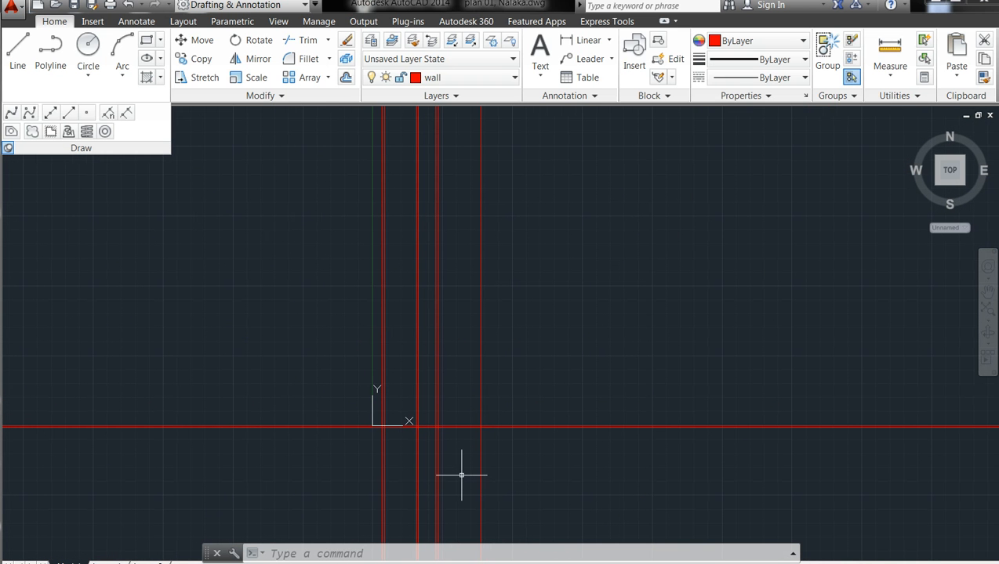
scroll(463, 456, up, 4)
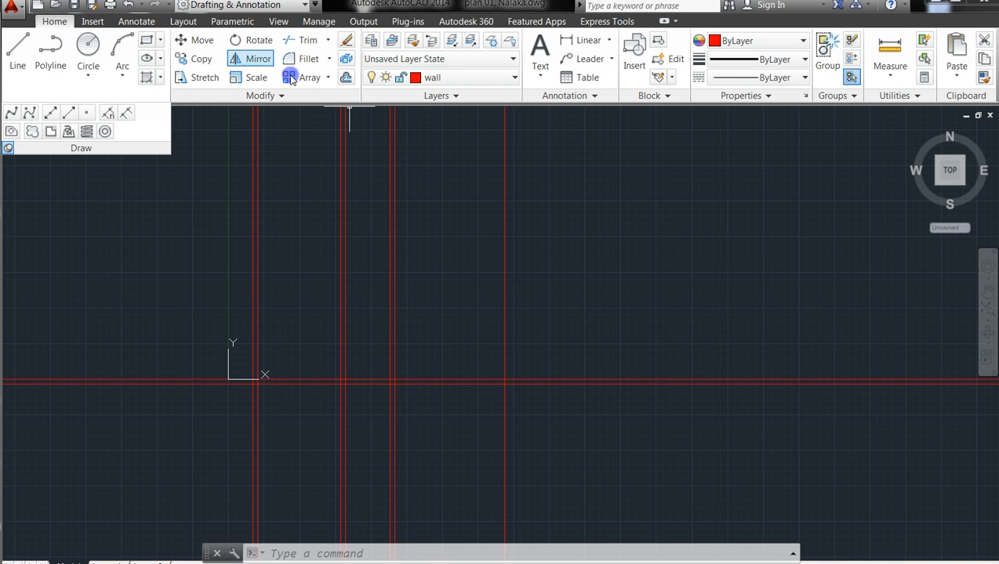
click(345, 77)
text(225)
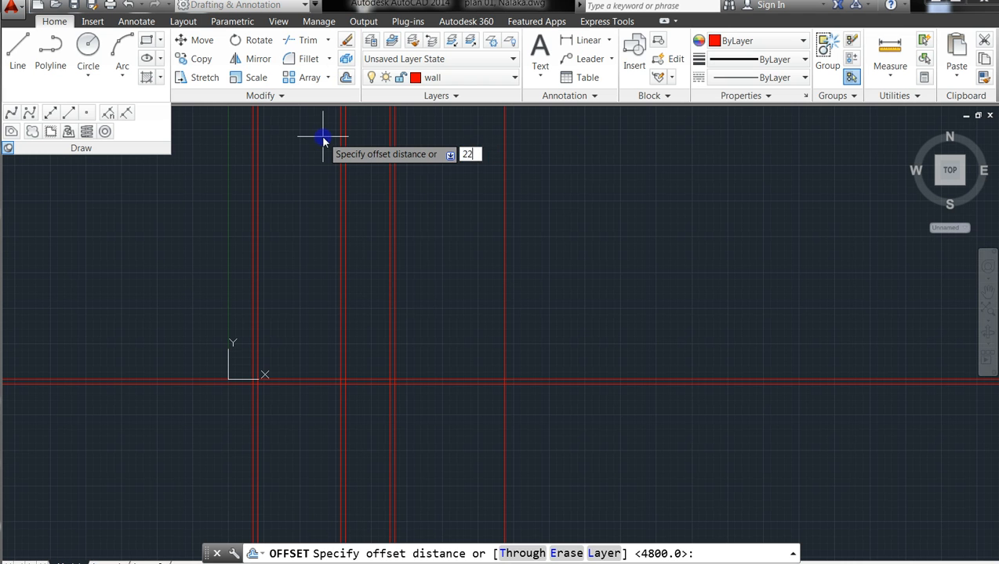
key(Return)
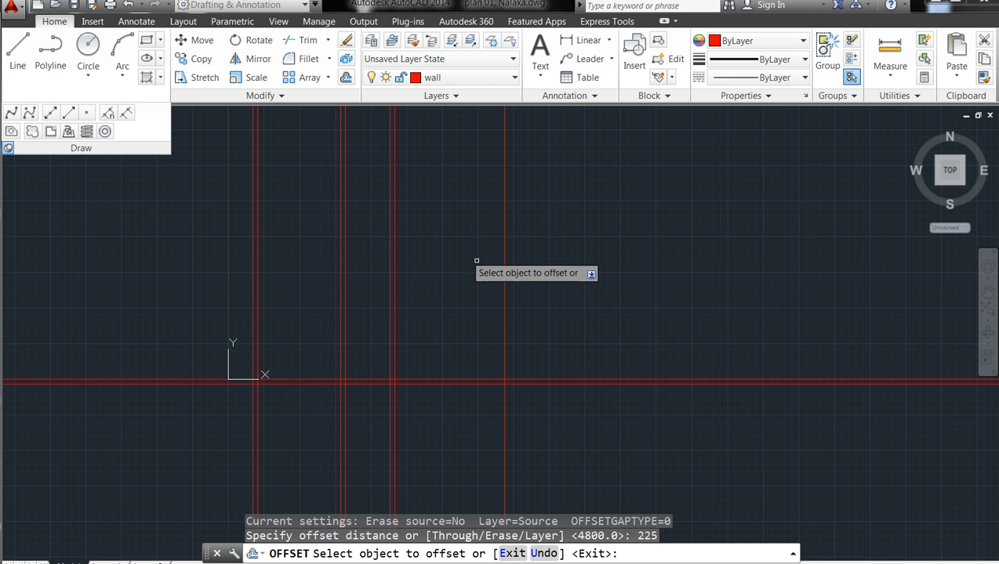
click(505, 307)
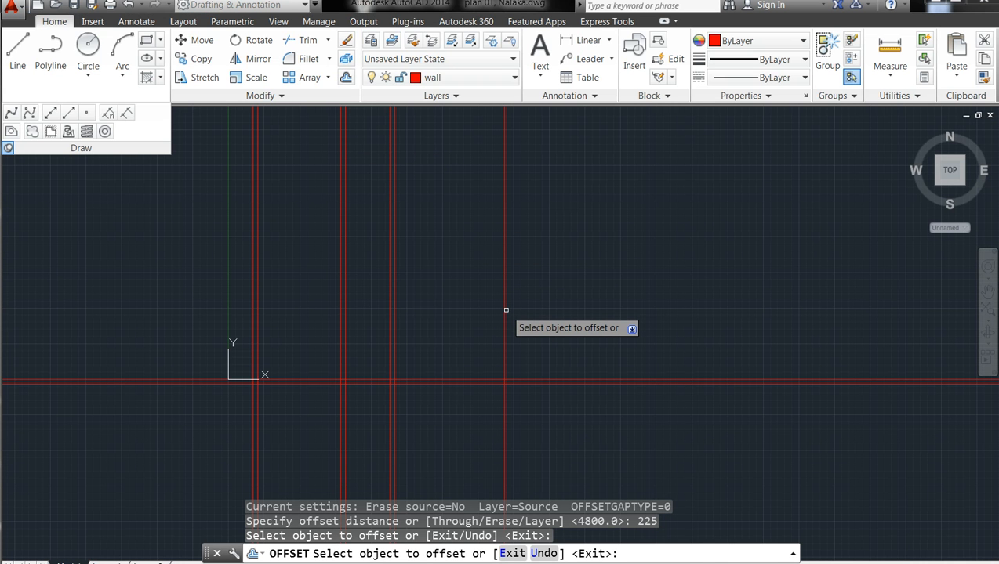
click(506, 311)
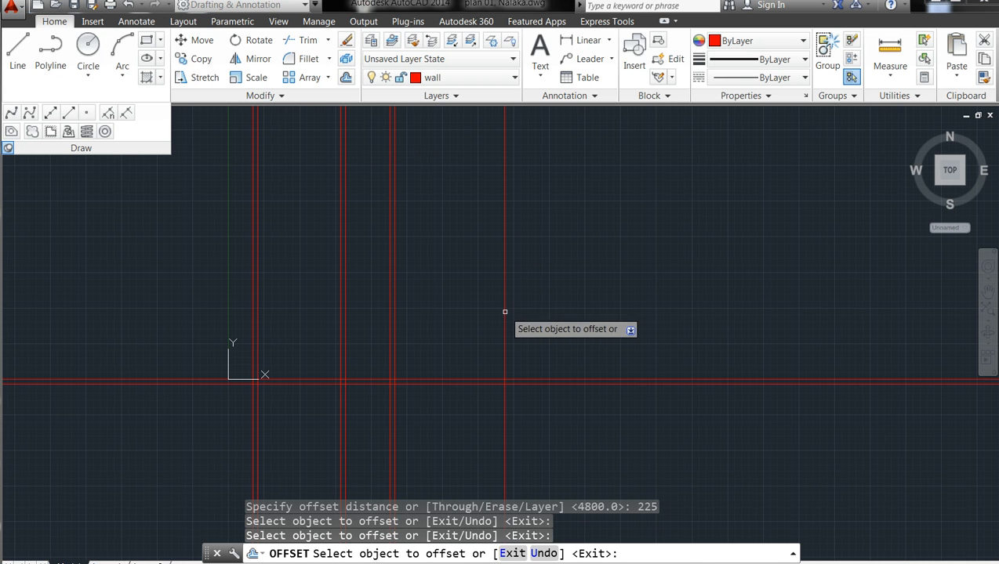
click(502, 313)
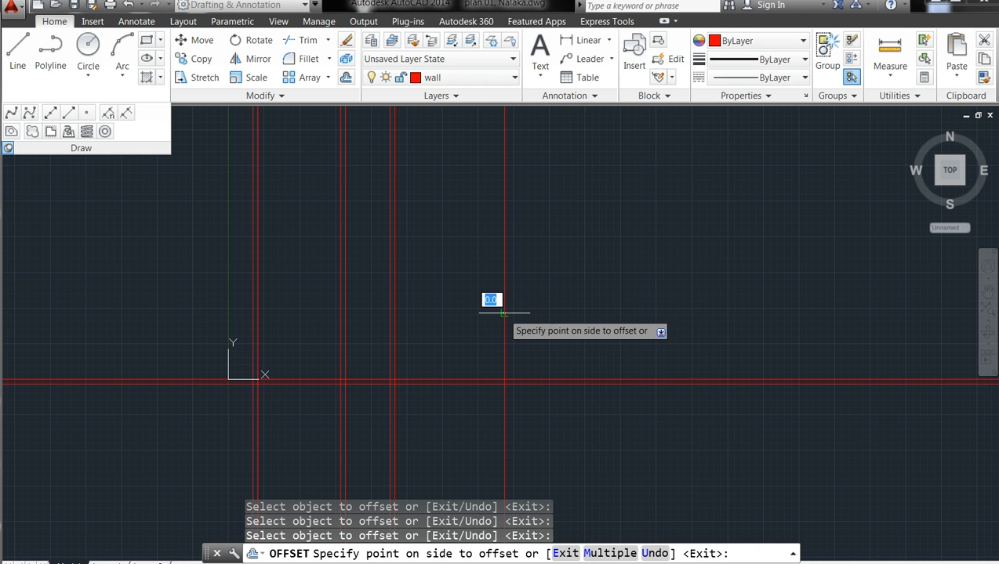
click(552, 326)
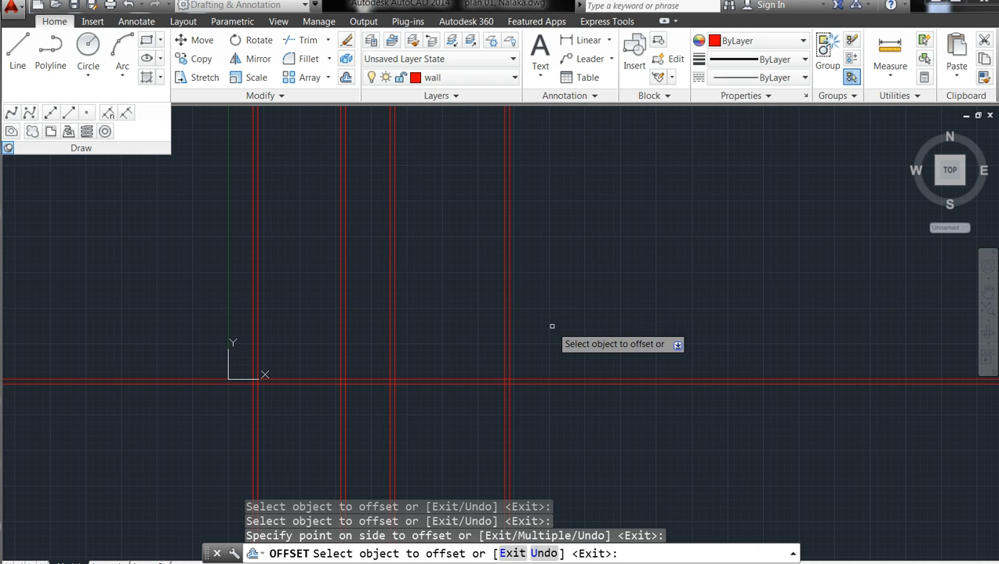
key(Escape)
key(Escape)
key(Escape)
key(Escape)
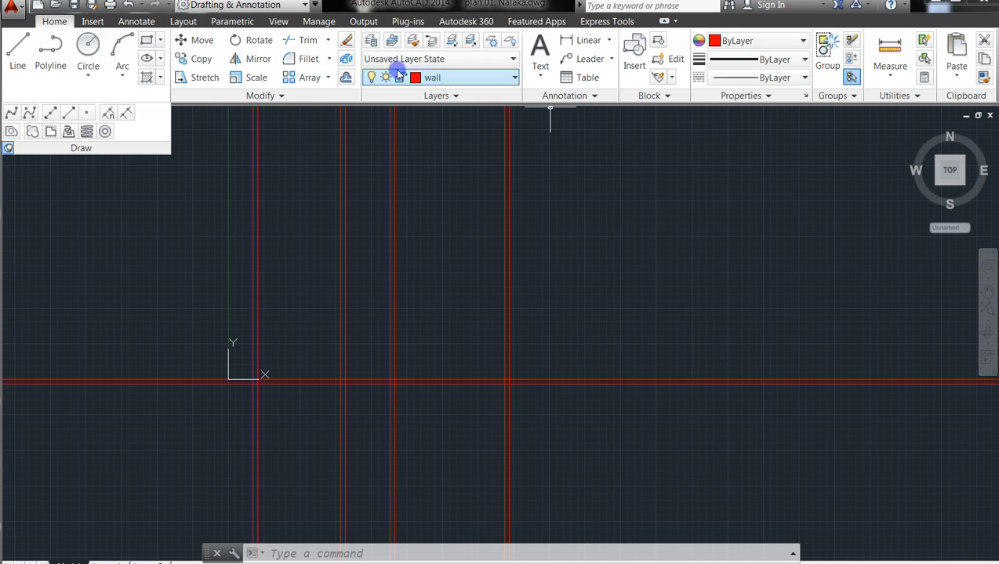
- Offset the upper horizontal construction line 3600 upward and end the Offset command
click(347, 79)
text(3600)
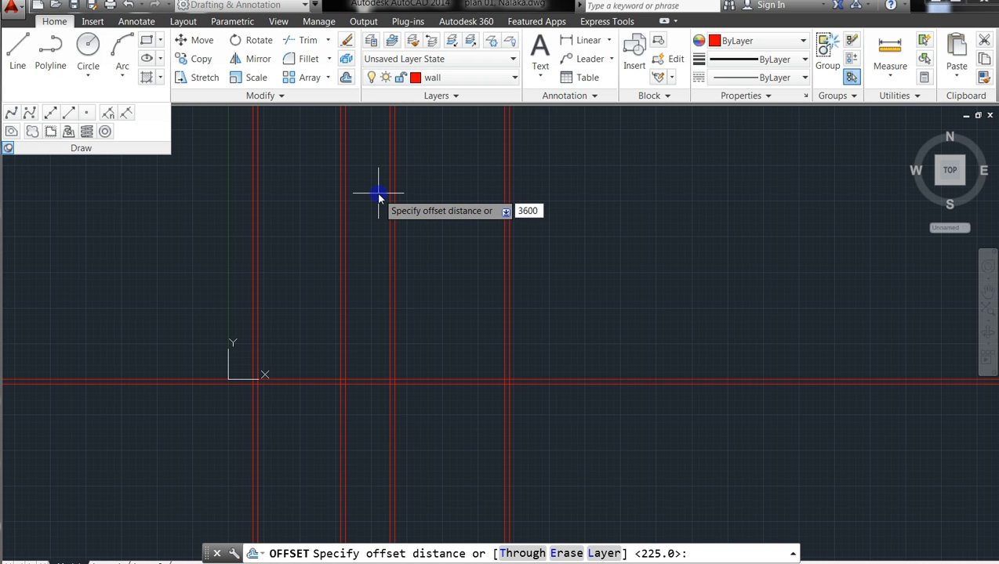
key(Return)
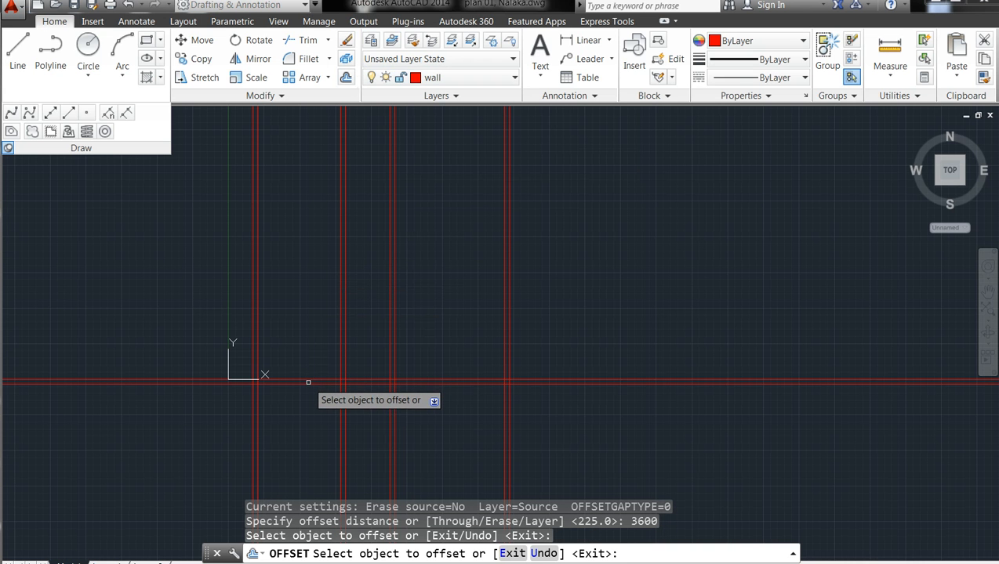
click(305, 378)
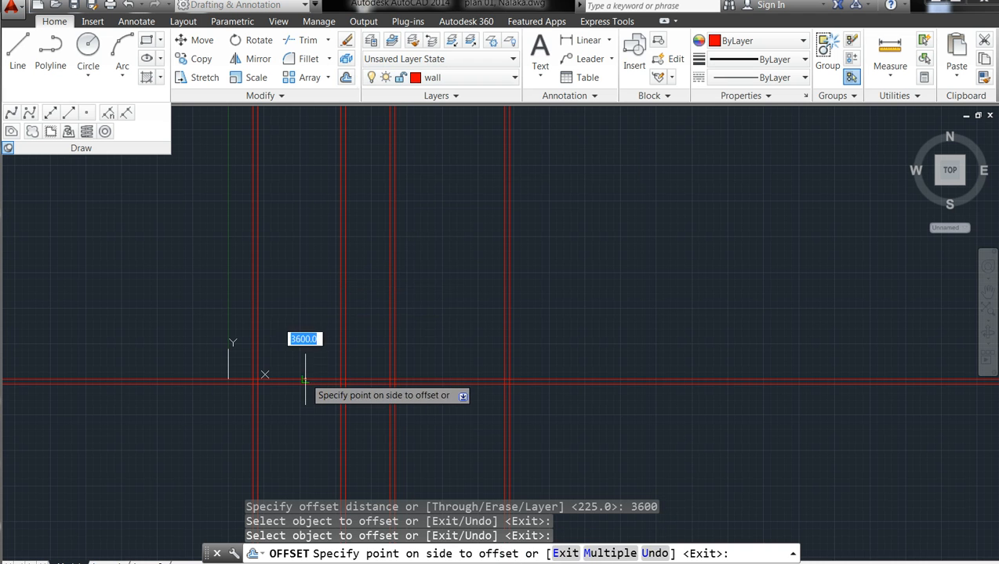
click(302, 294)
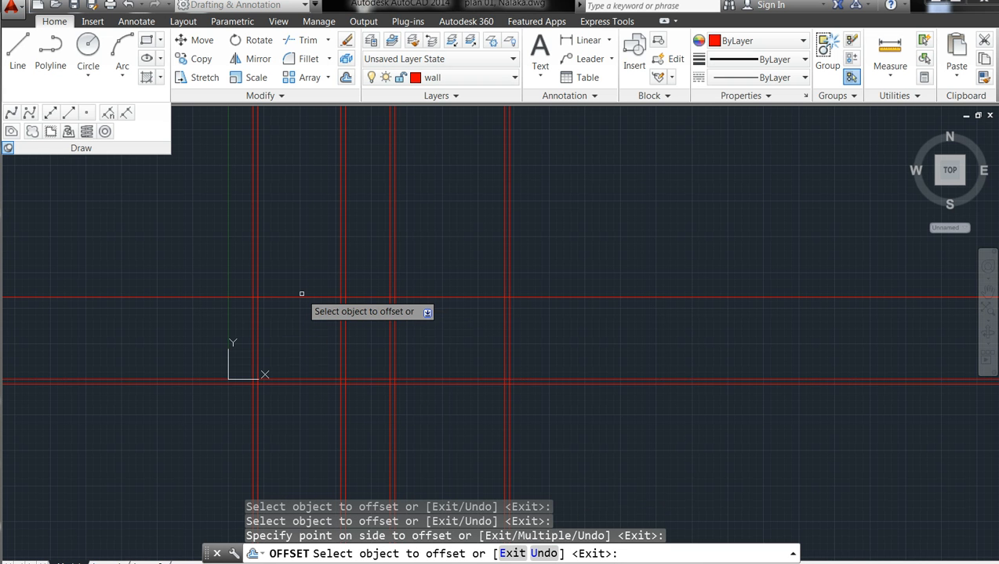
key(Return)
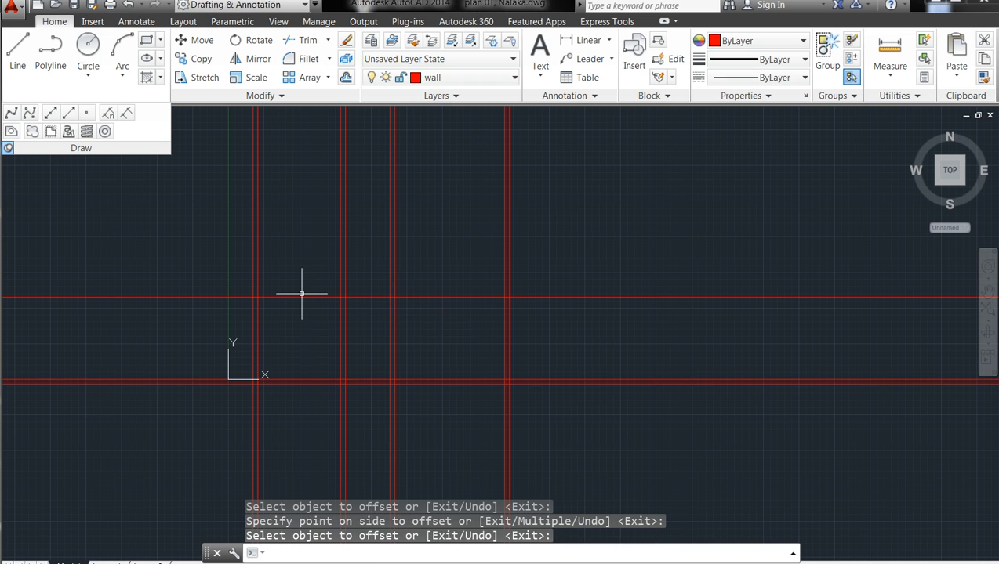
- Offset the uppermost horizontal construction line 225 upward to complete the second horizontal wall pair, and end the Offset command
key(Return)
text(225)
key(Return)
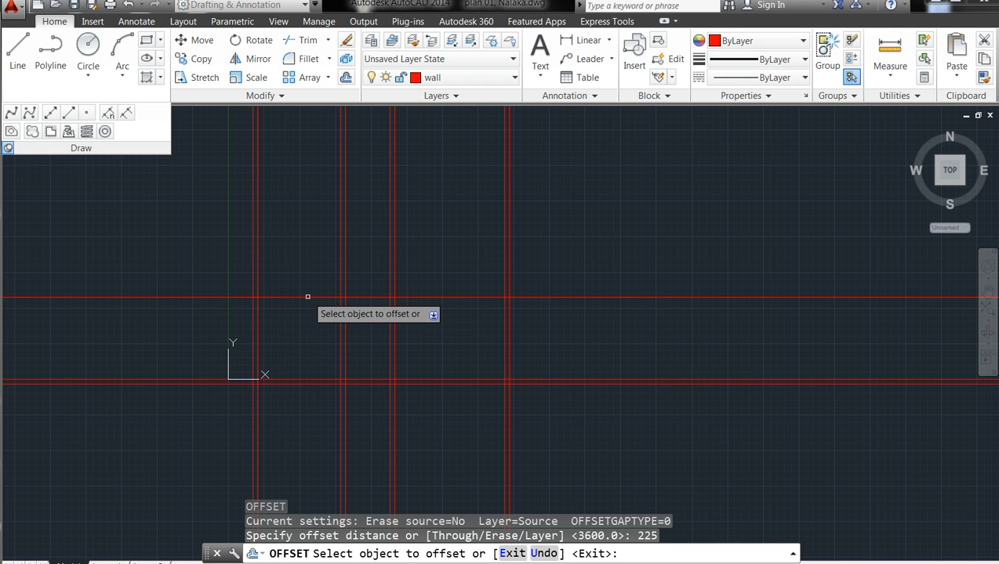
click(307, 298)
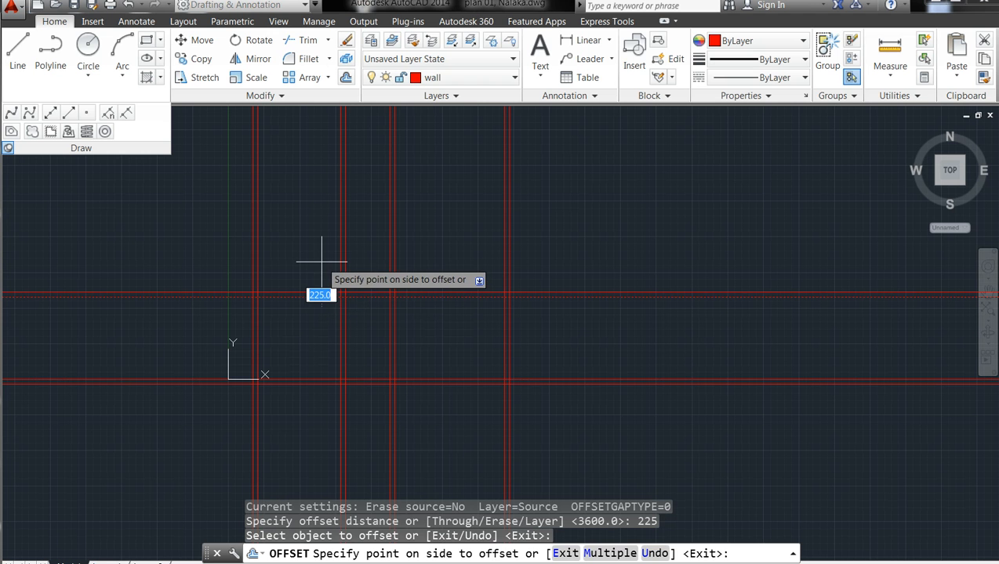
click(322, 261)
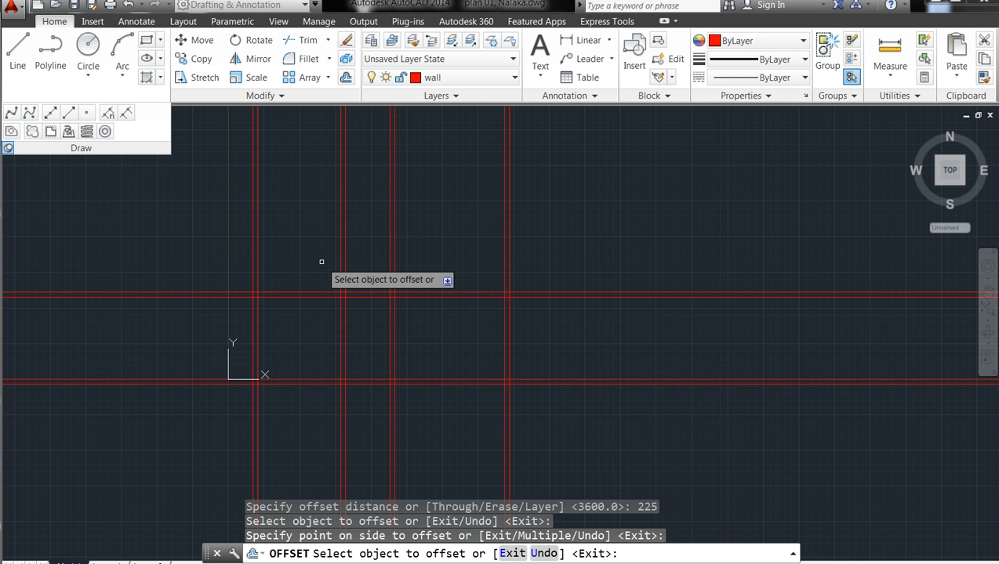
key(Return)
- Offset the upper line of the second horizontal wall pair 3300 upward and end the Offset command
key(Return)
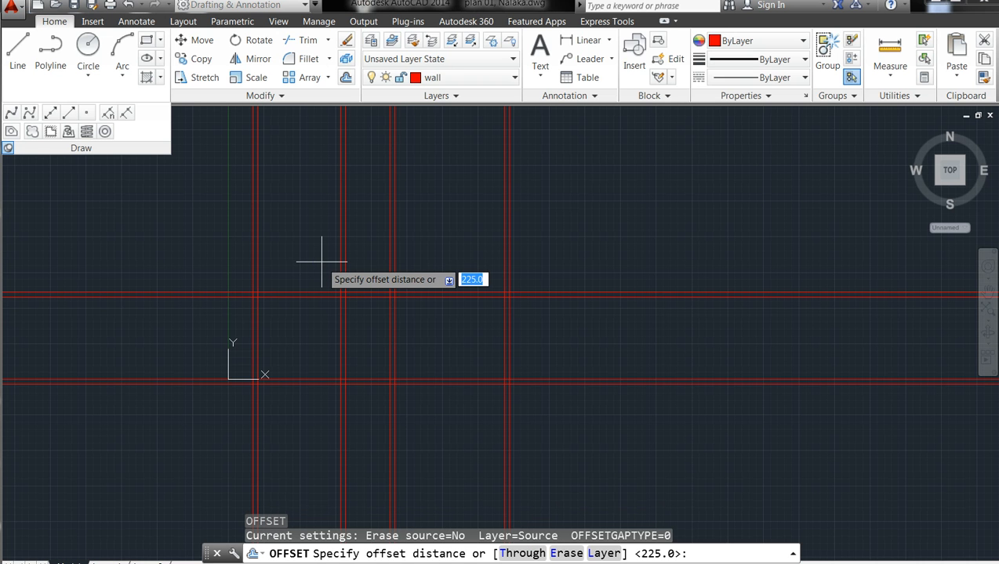
text(3300)
key(Return)
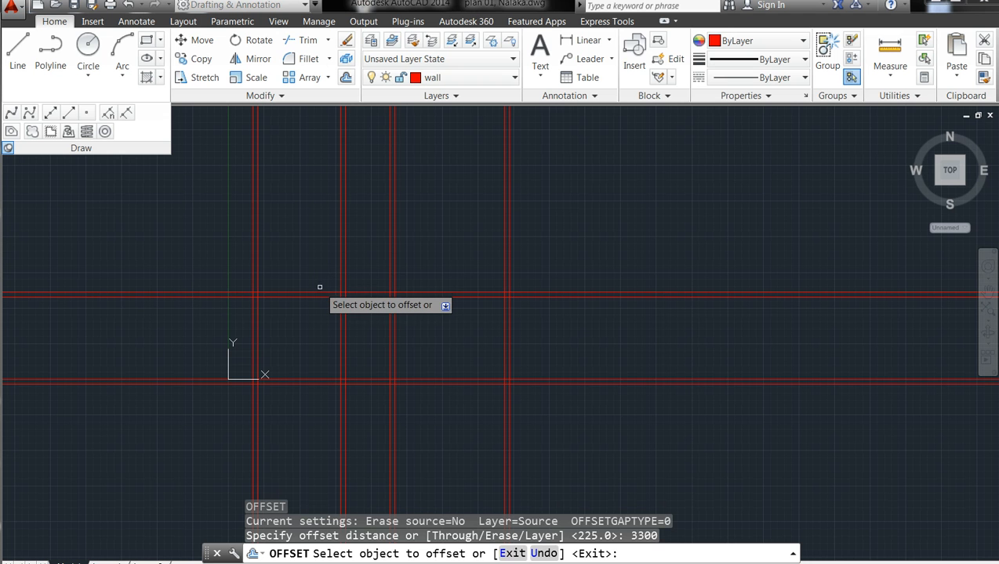
click(319, 293)
click(325, 241)
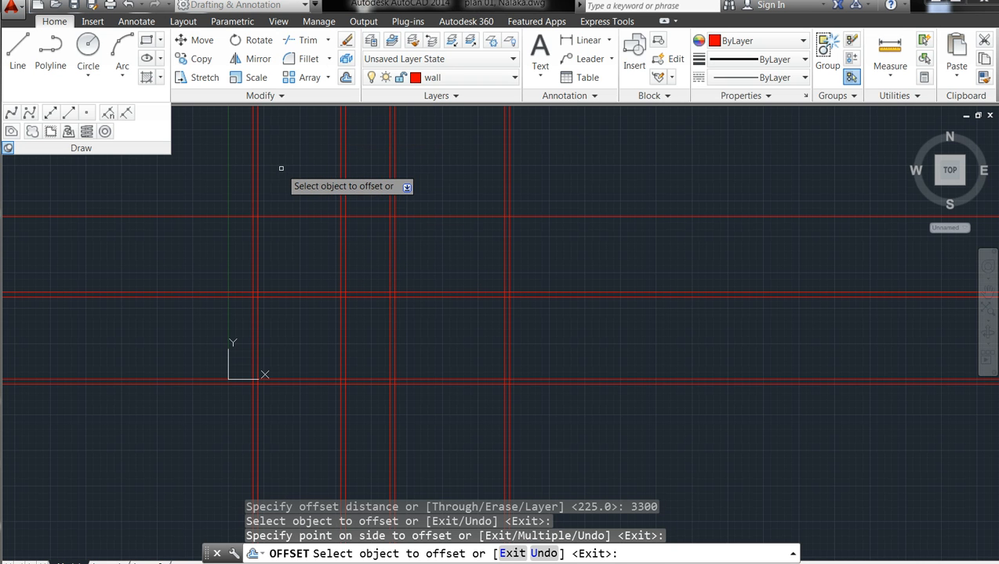
key(Return)
- Offset the single uppermost horizontal line 225 upward to complete the third horizontal wall pair, and exit the Offset command
key(Return)
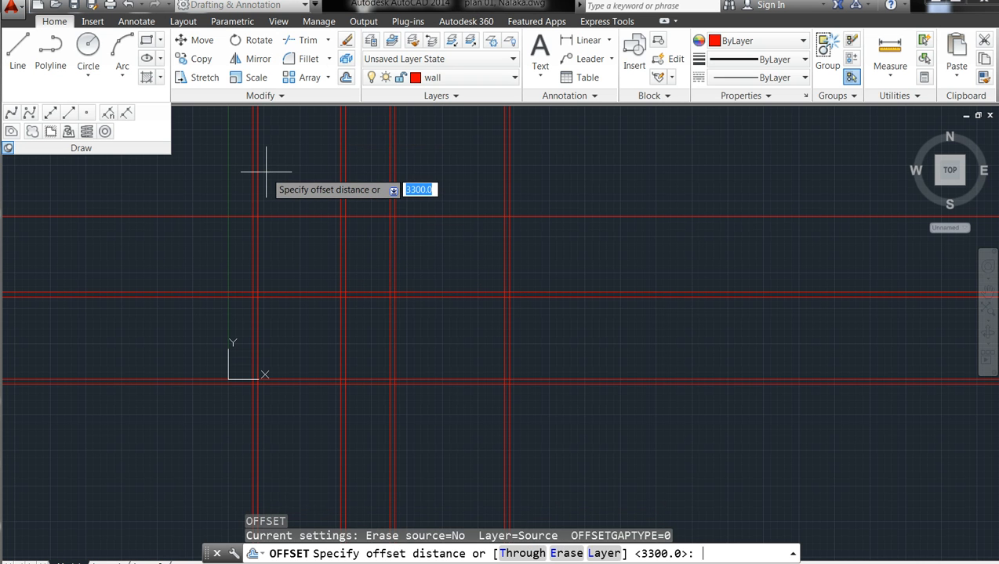
text(2)
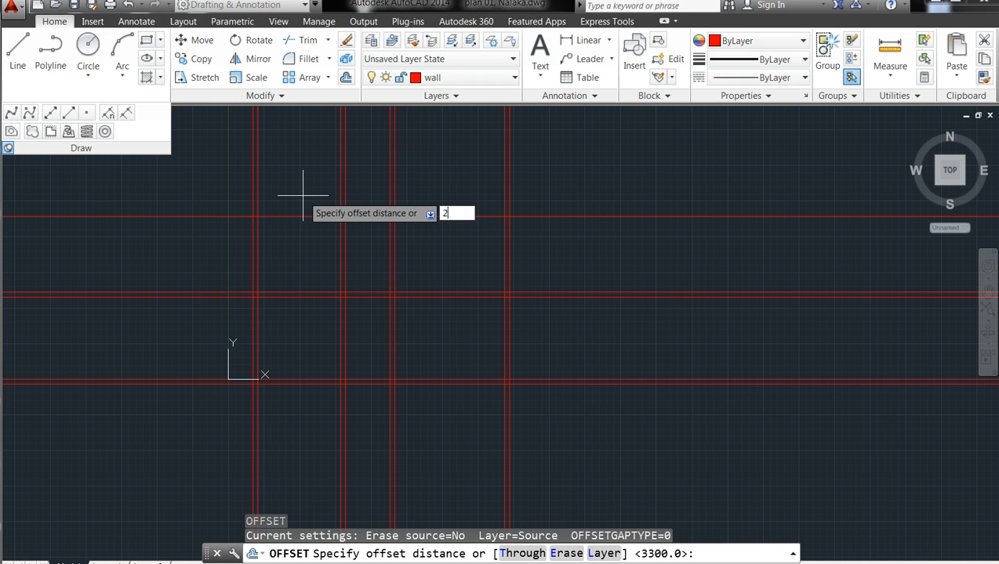
text(25)
key(Return)
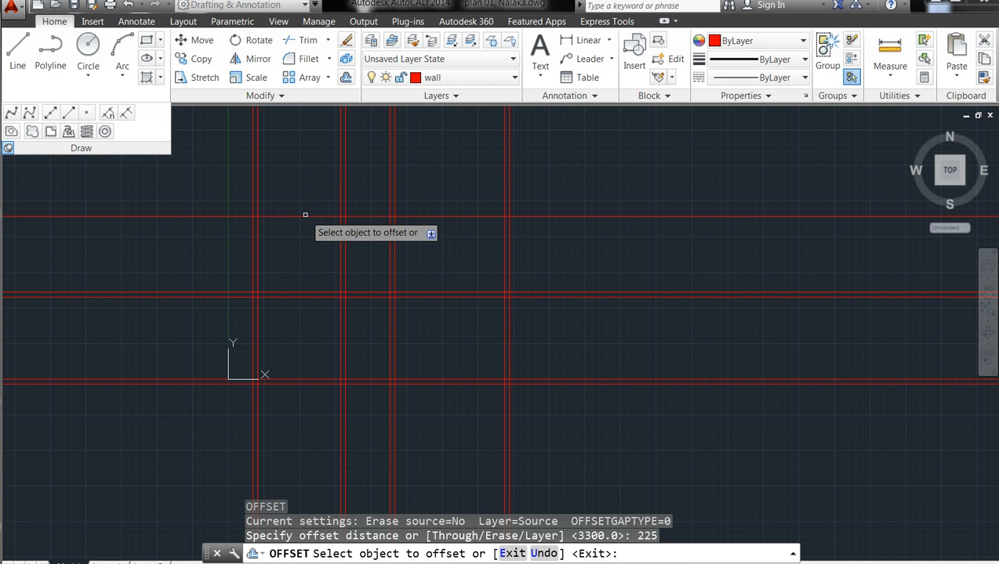
click(305, 215)
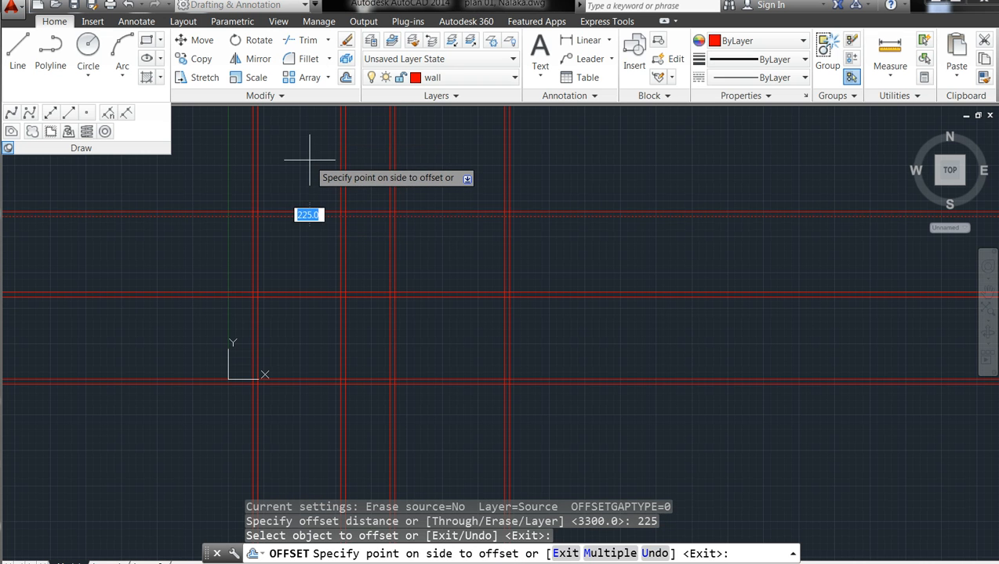
click(309, 160)
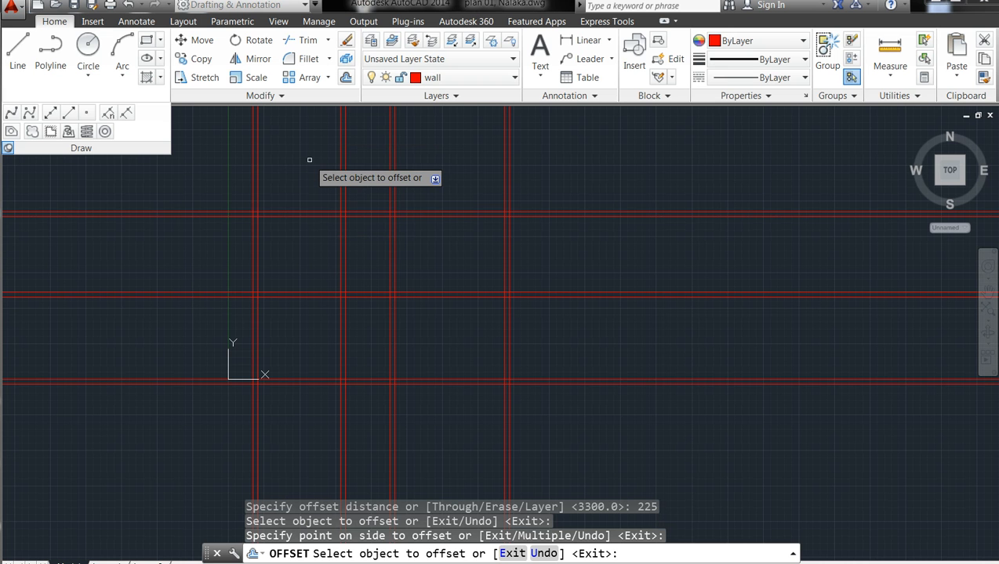
key(Escape)
key(Escape)
key(Escape)
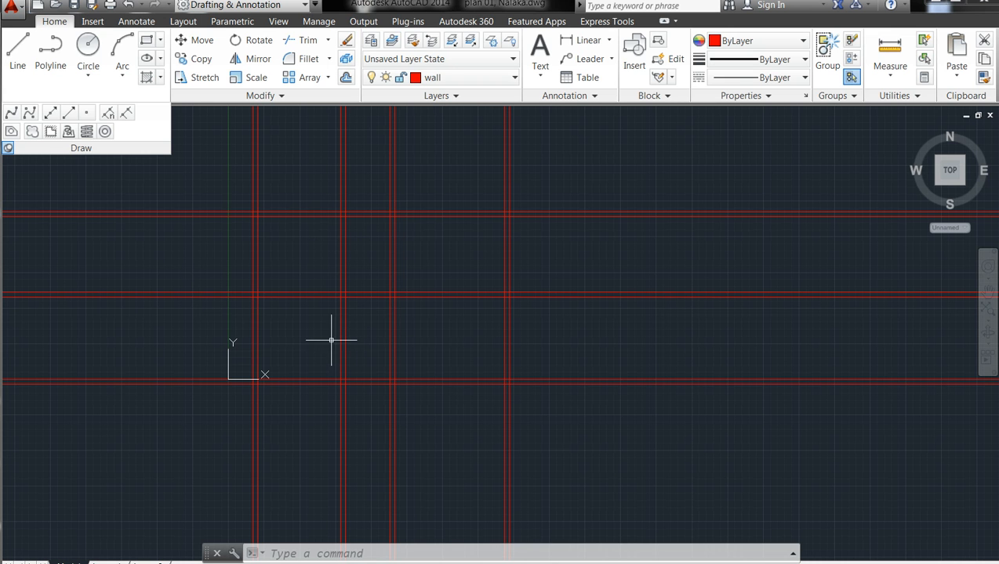
- Trim the second and third vertical wall pairs below the middle horizontal wall, using the crossing wall lines as cutting edges
click(296, 45)
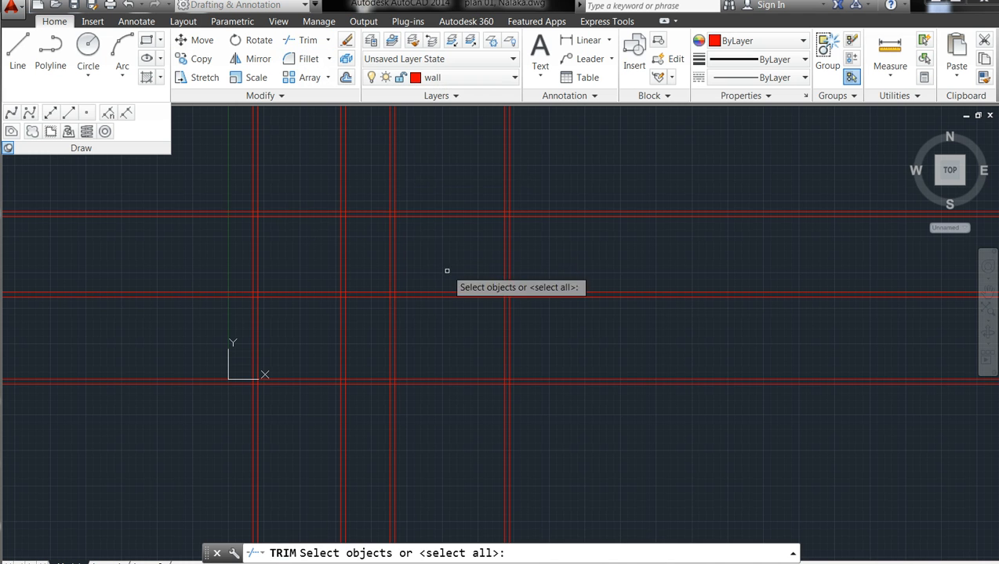
click(455, 323)
click(280, 204)
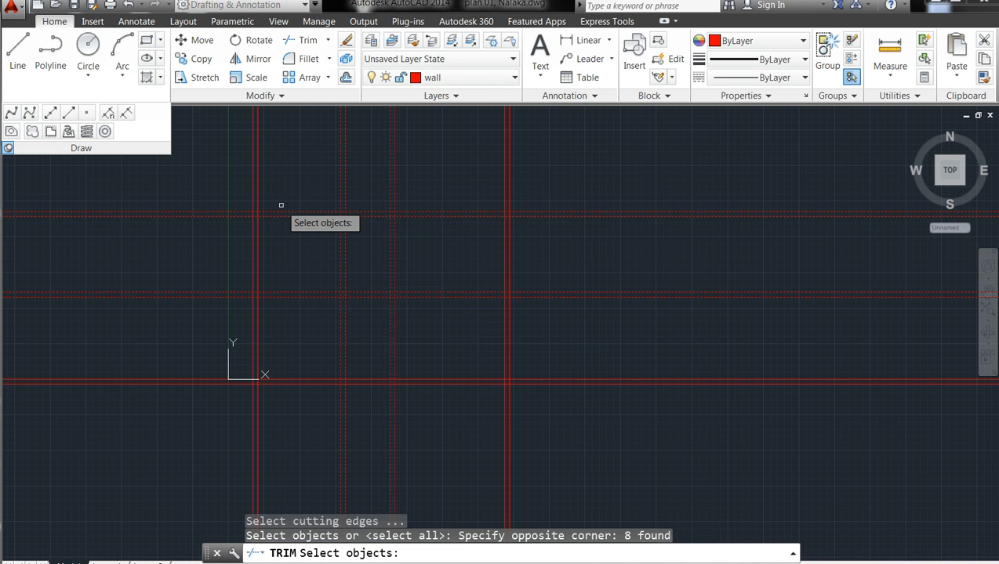
key(Return)
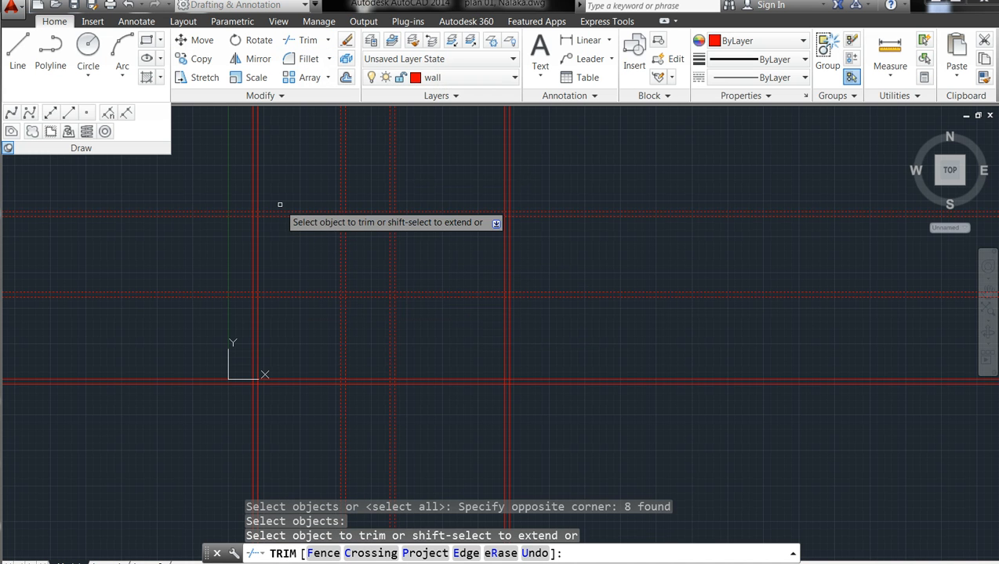
click(410, 333)
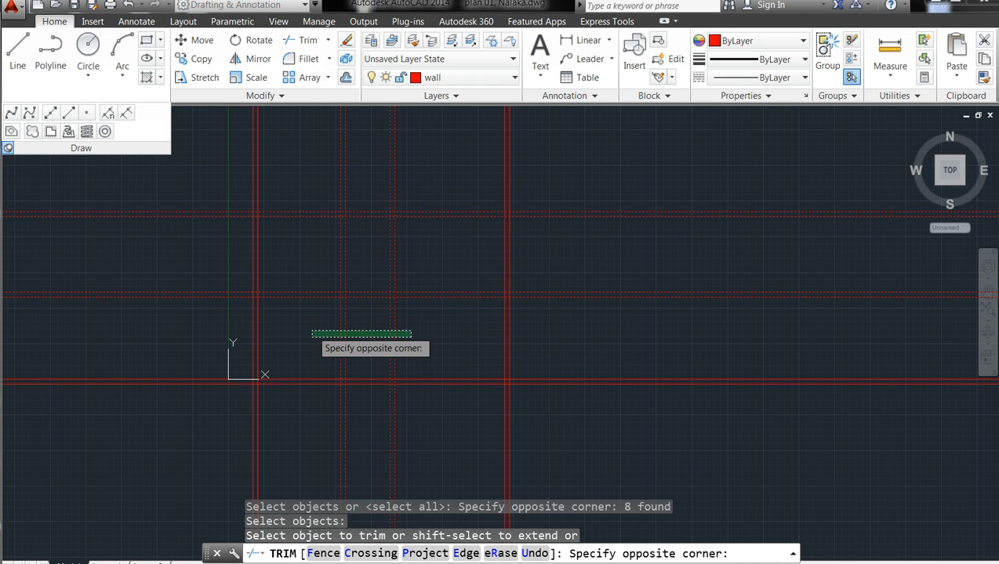
click(311, 334)
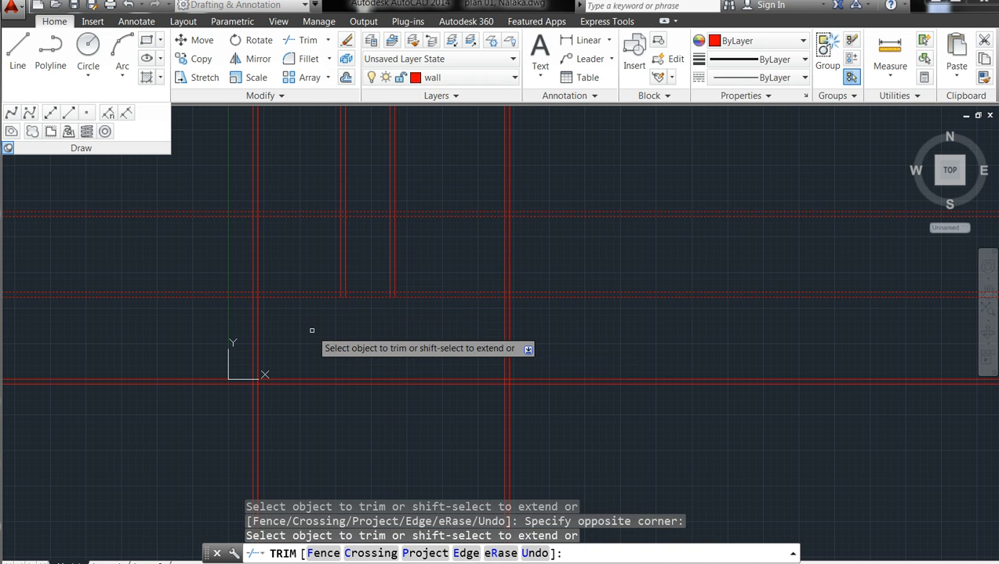
key(Escape)
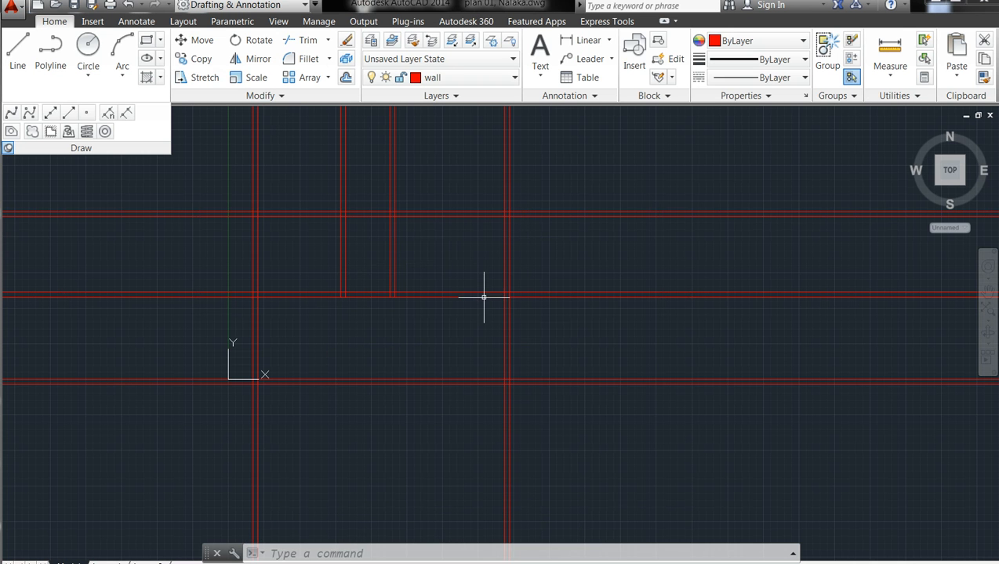
- Trim the fourth vertical wall pair below the middle horizontal wall and exit the Trim command
click(291, 39)
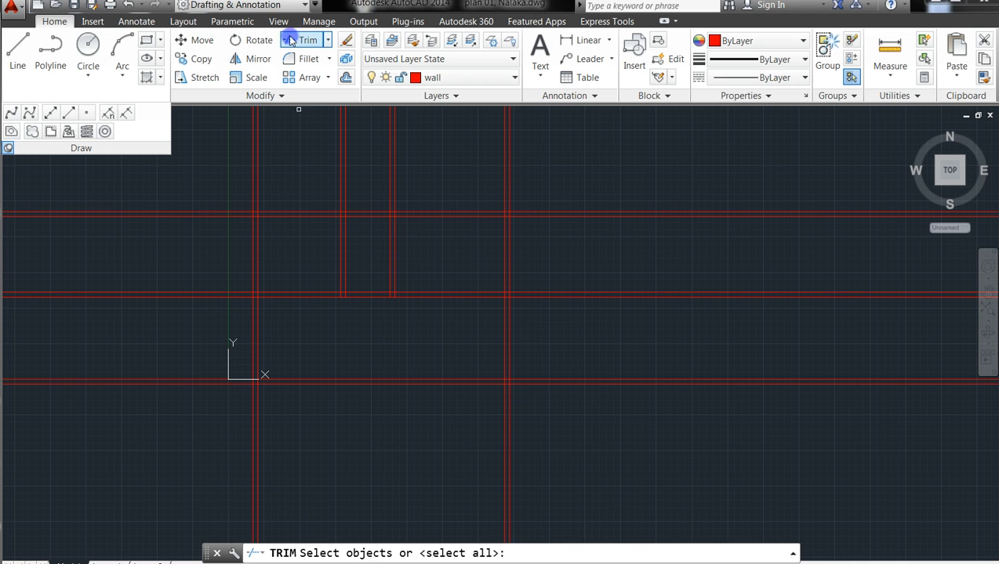
click(569, 334)
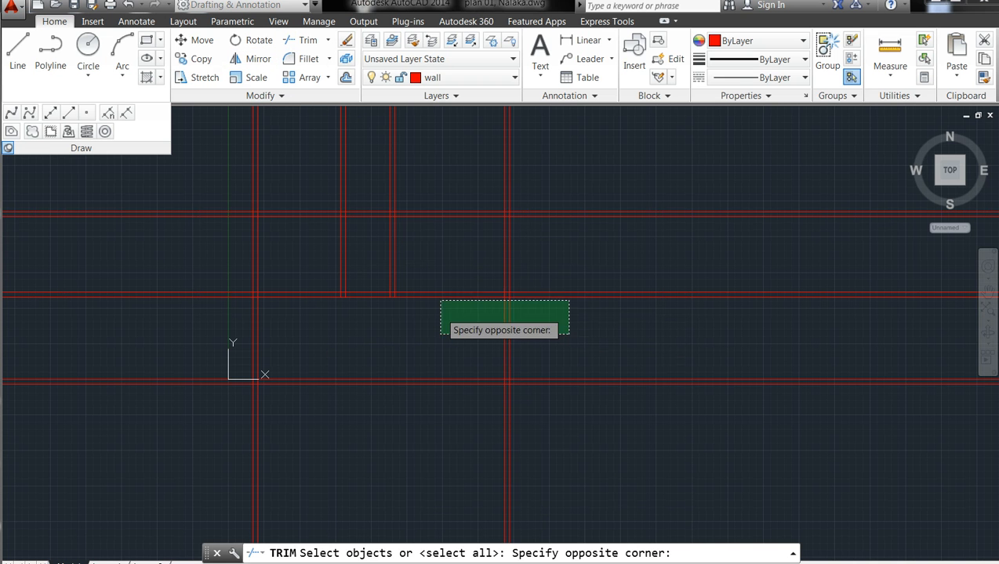
click(429, 255)
key(Return)
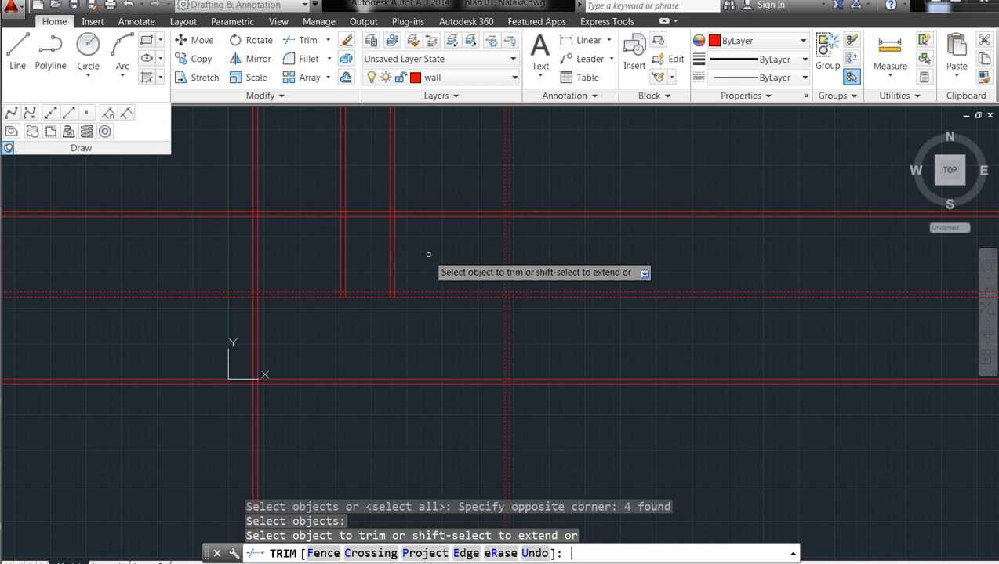
click(543, 332)
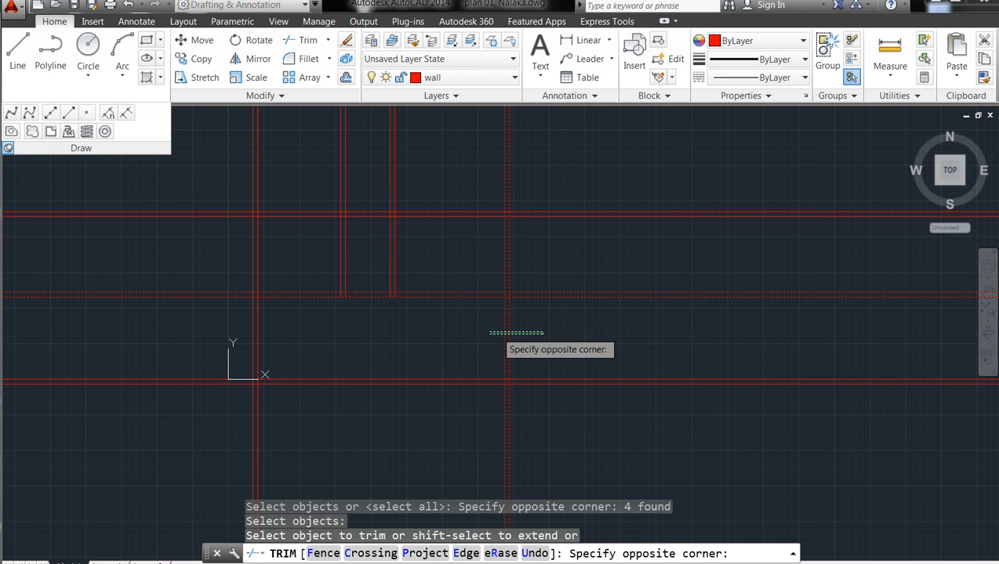
click(440, 333)
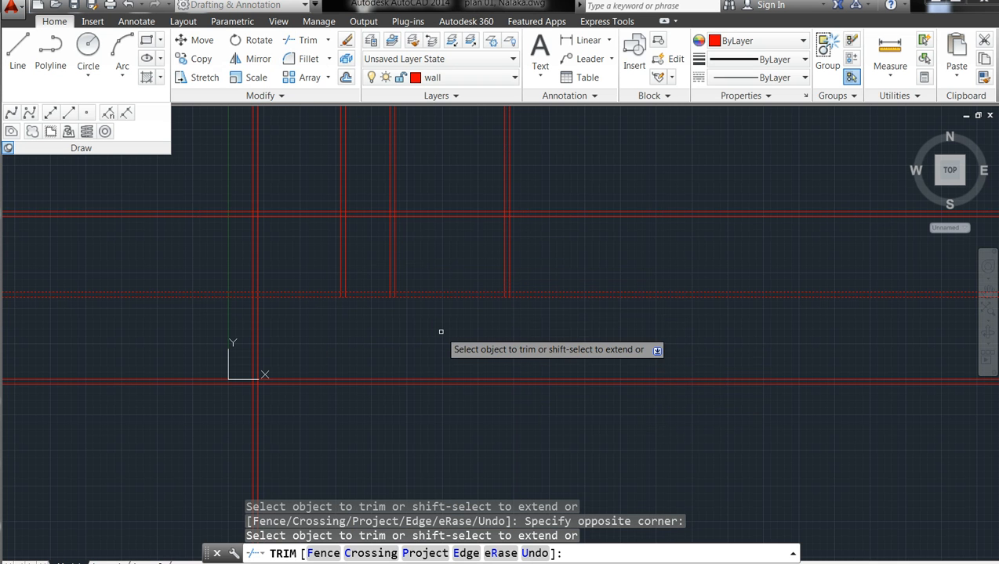
key(Escape)
key(Escape)
key(Escape)
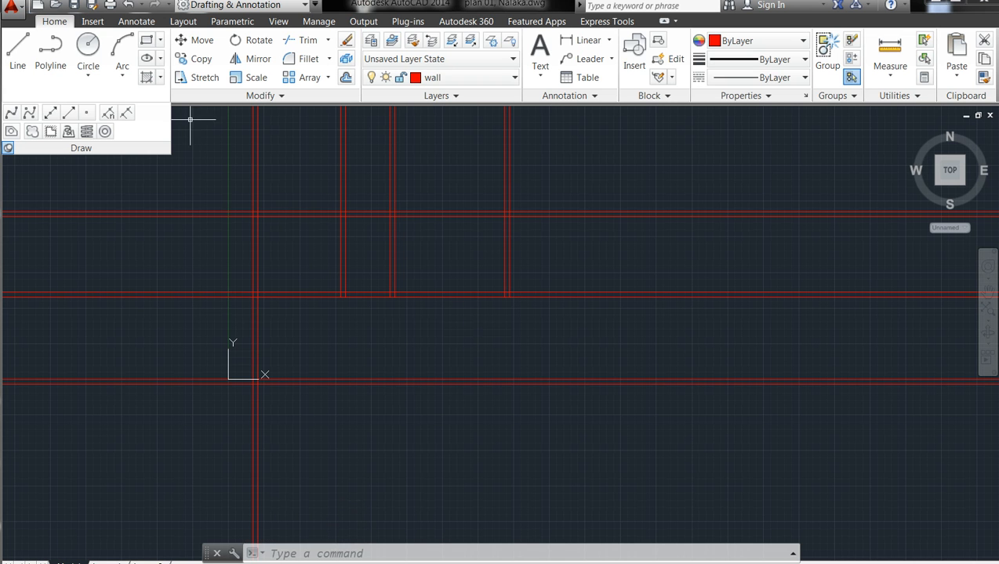
- Offset the inner line of the leftmost vertical wall 6000 to the right and end the Offset command
click(345, 77)
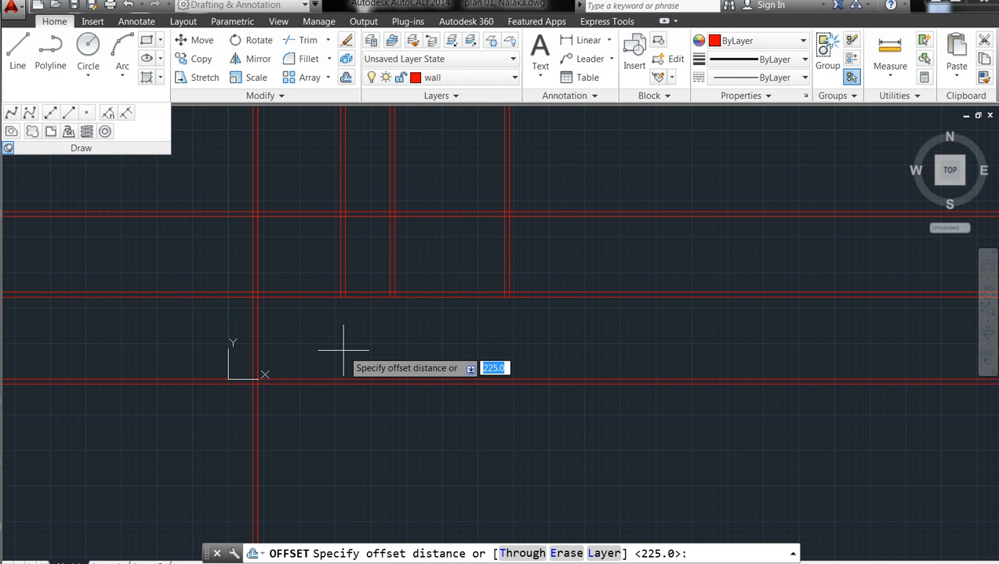
text(6000)
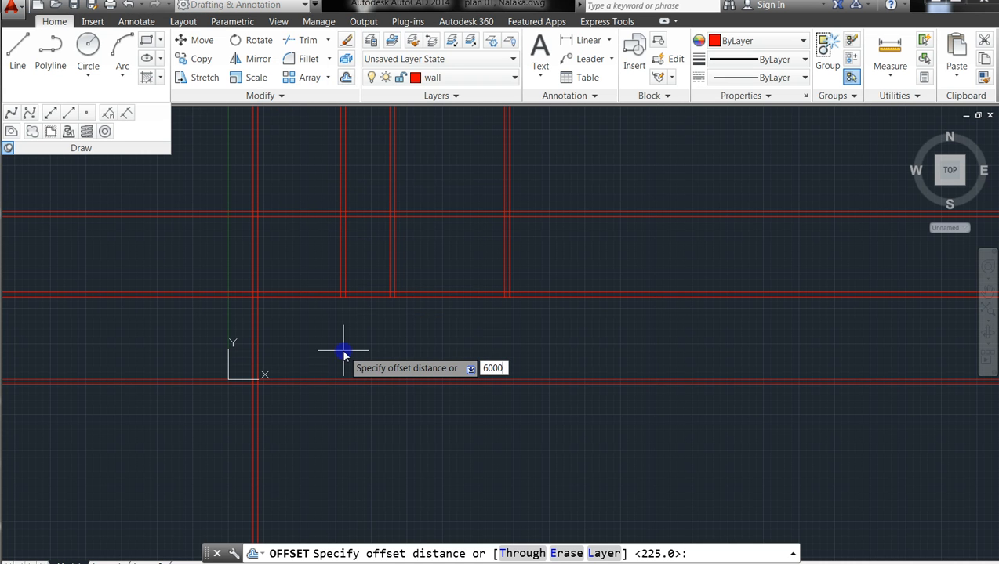
key(Return)
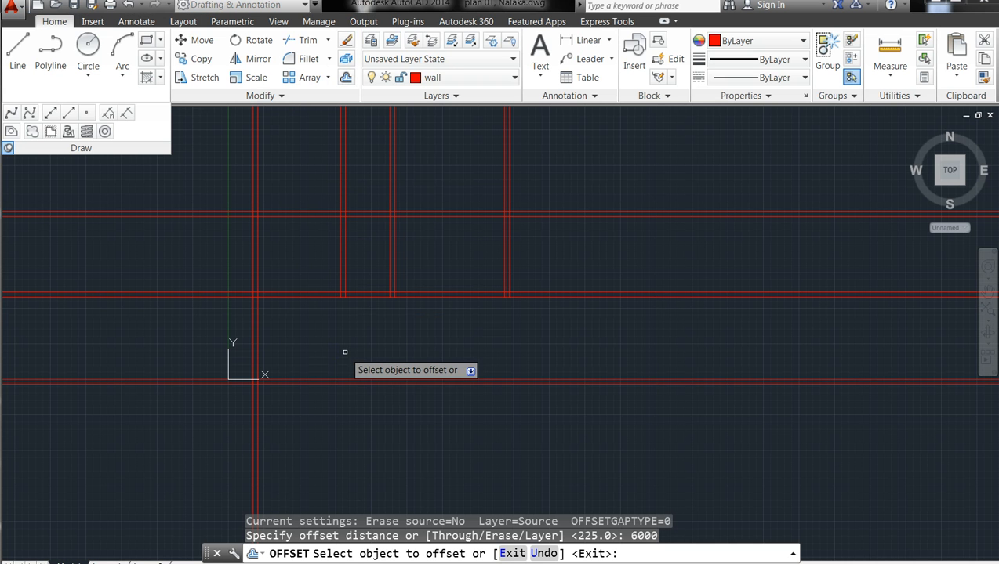
click(257, 332)
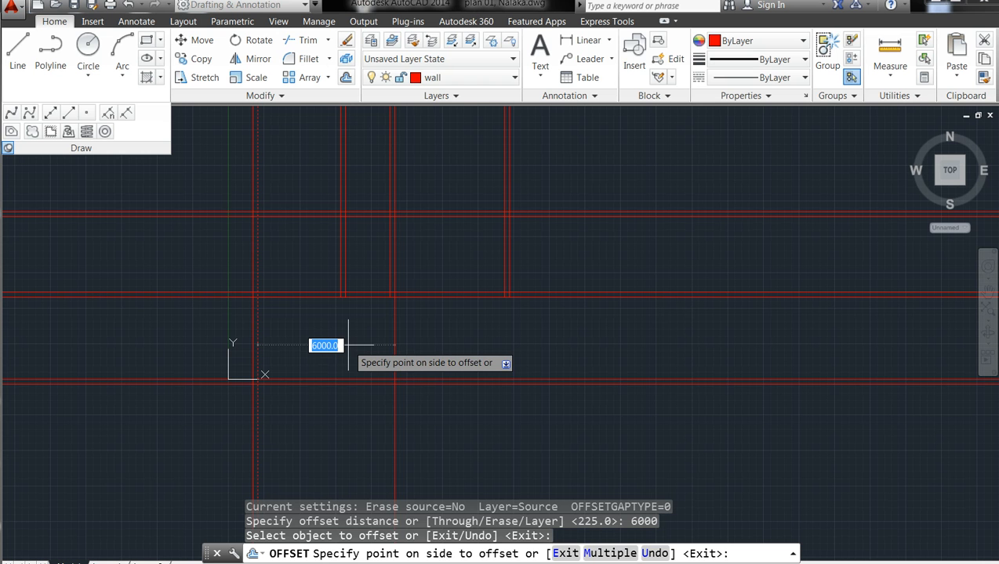
click(348, 345)
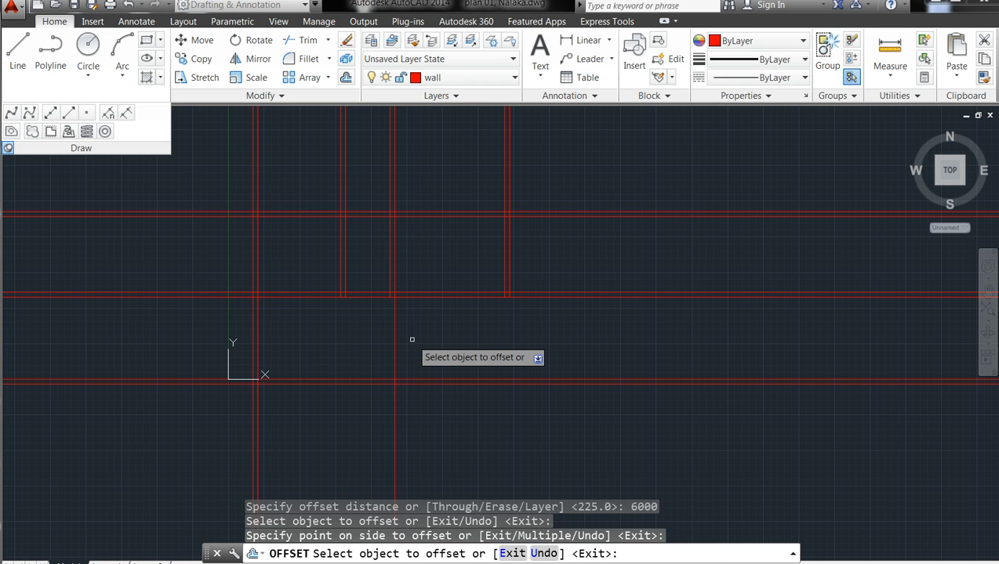
key(Return)
- Offset the new full-height vertical line 225 to the right to form the lower room's wall pair, and end the Offset command
key(Return)
text(225)
key(Return)
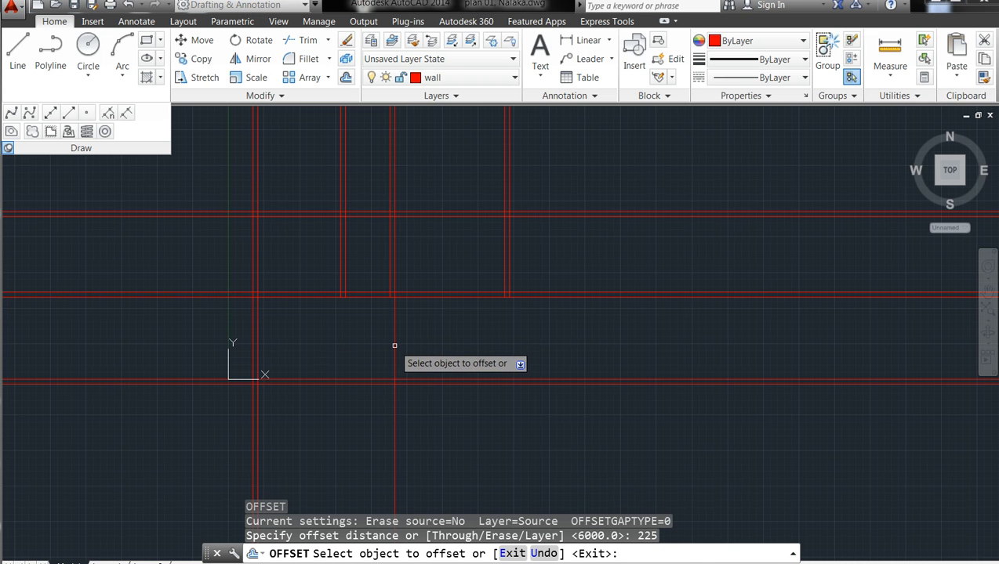
click(395, 345)
click(426, 347)
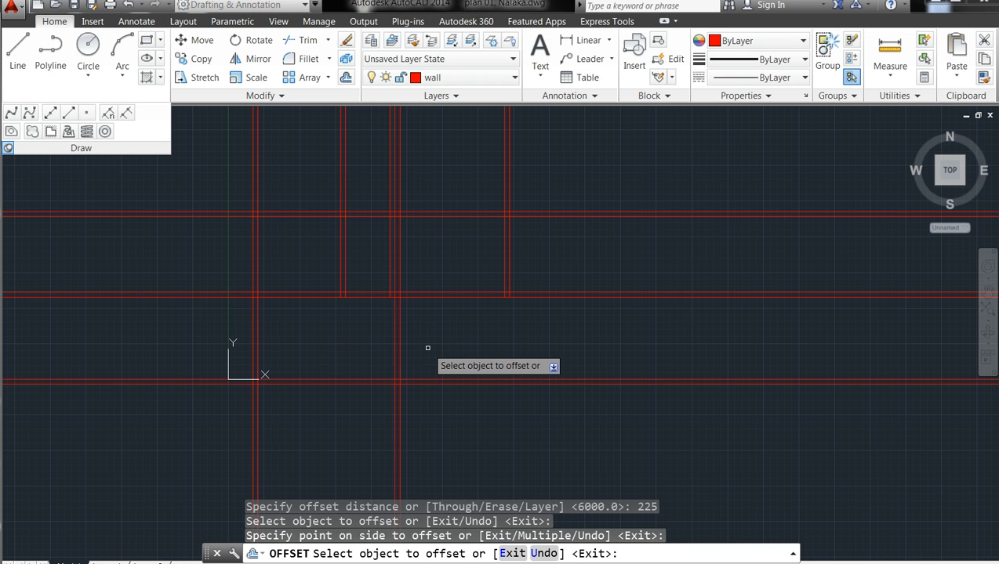
key(Return)
- Offset the right line of the new lower vertical wall pair 3000 to the right
key(Return)
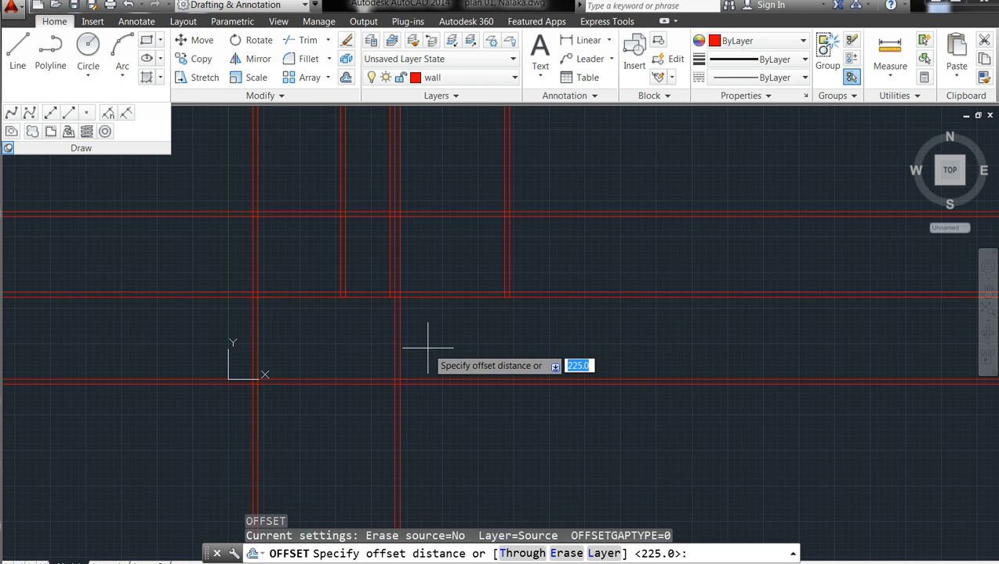
text(3000)
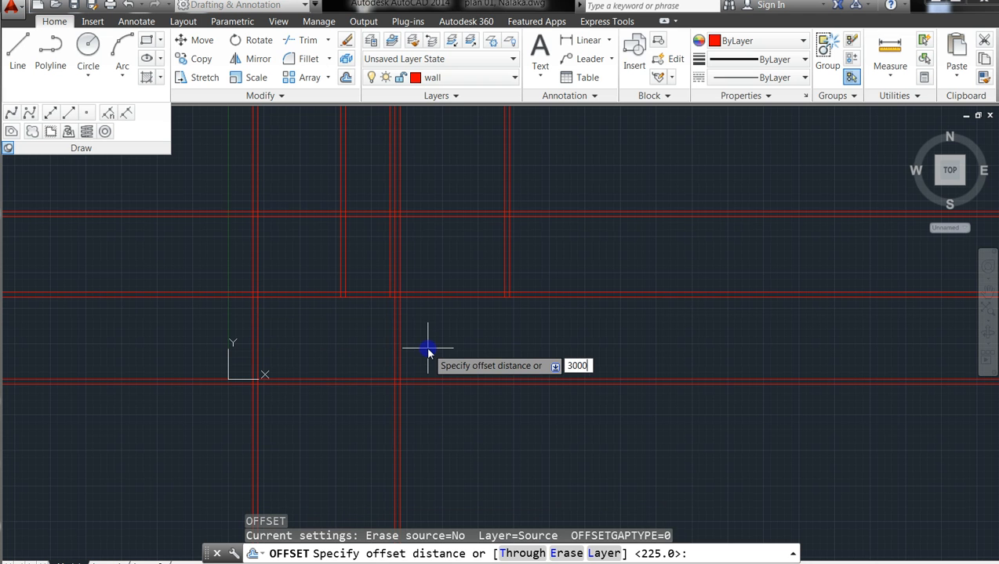
key(Return)
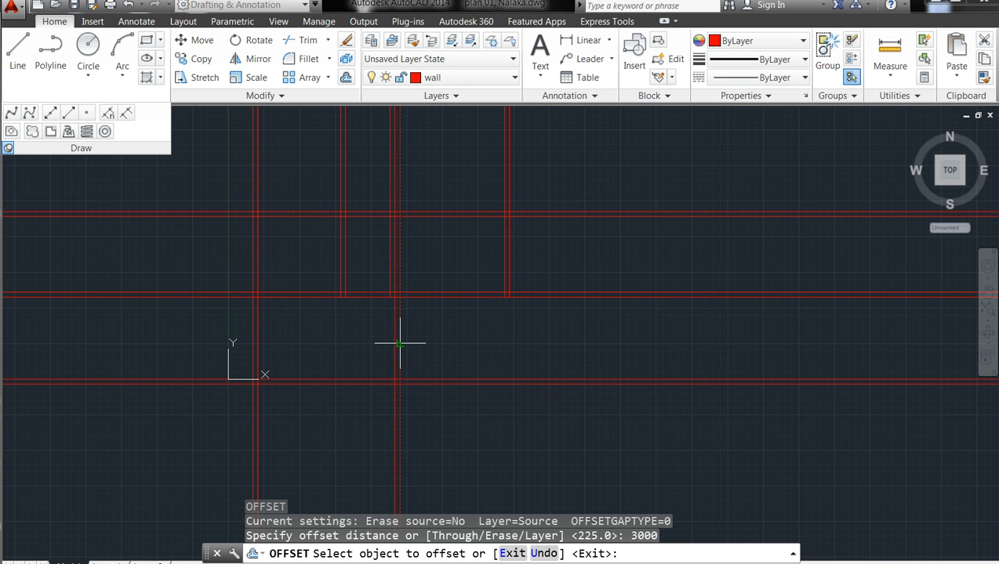
click(398, 340)
click(473, 335)
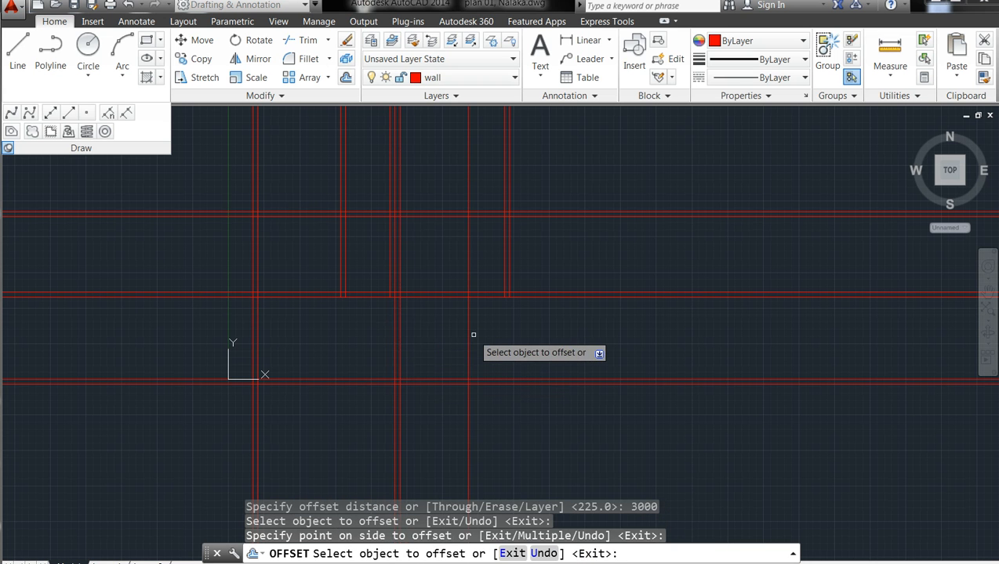
- Offset the newest full-height vertical line 225 to the right to form a wall pair, and end the Offset command
key(Return)
key(Return)
text(225)
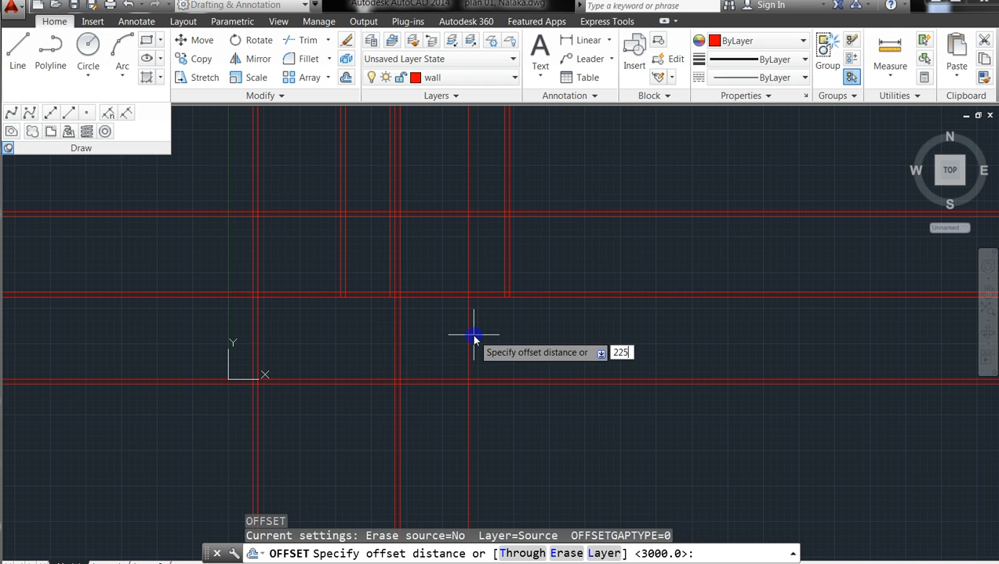
key(Return)
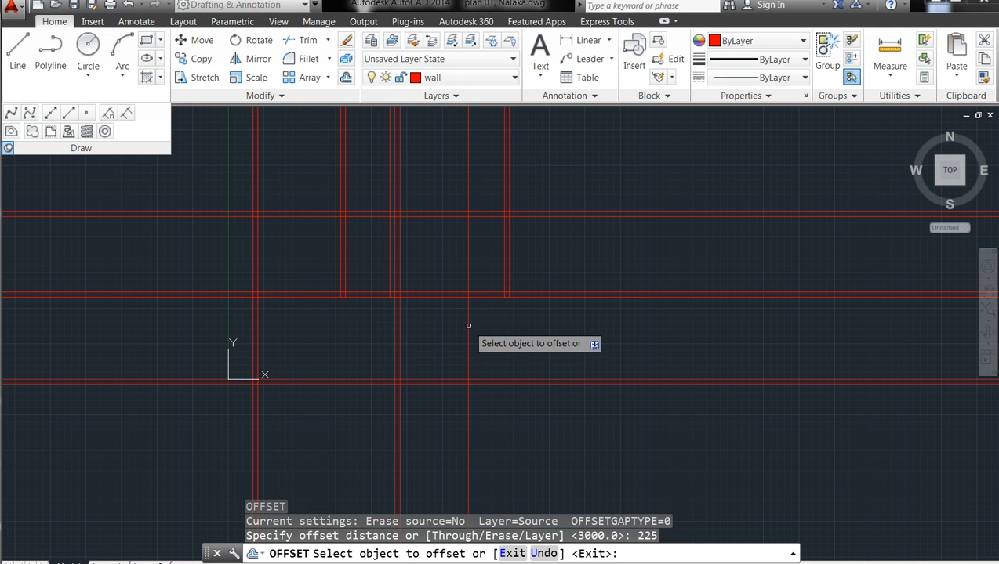
click(468, 326)
click(511, 333)
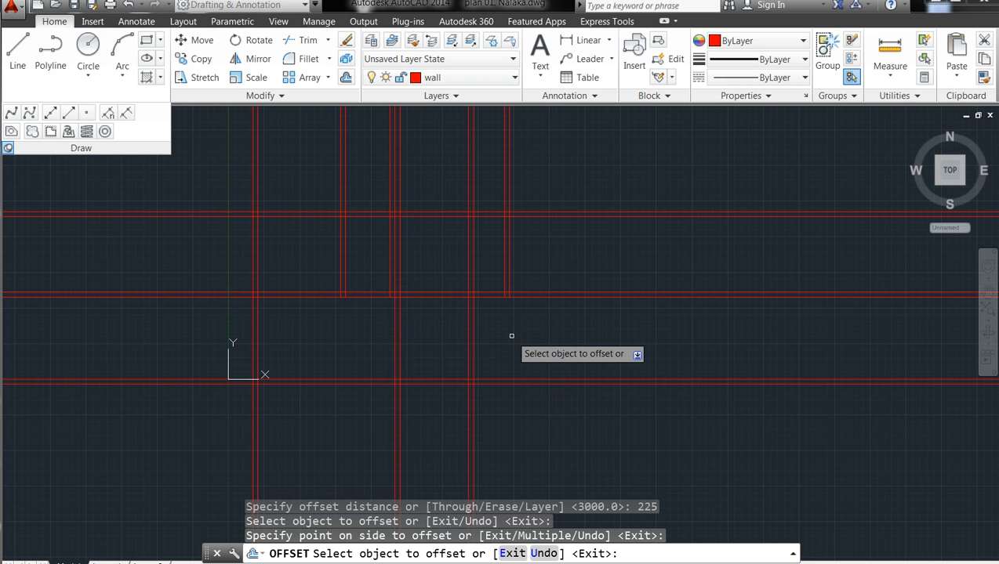
key(Return)
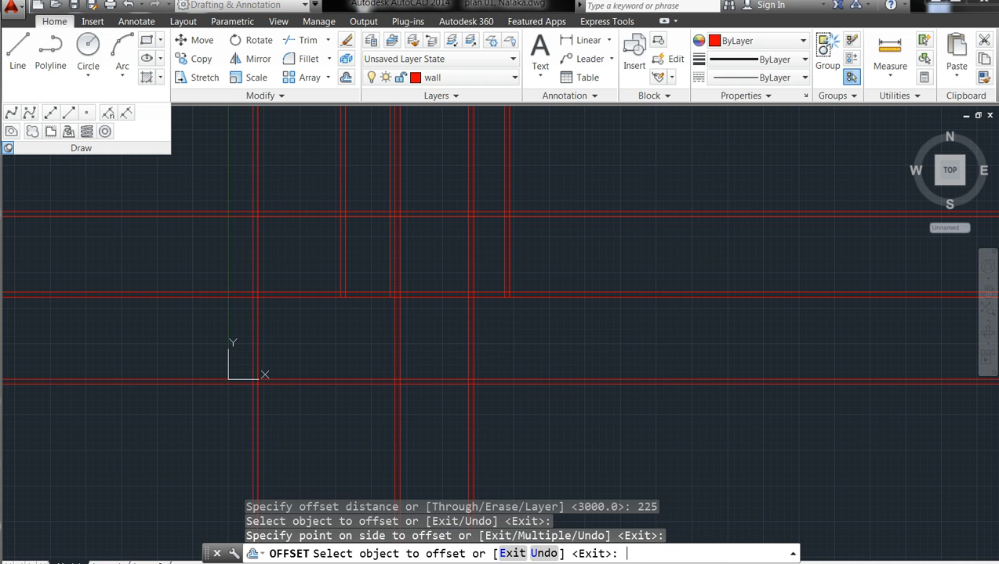
- Offset the right line of the newest full-height wall pair 3100 to the right and end the Offset command
key(Return)
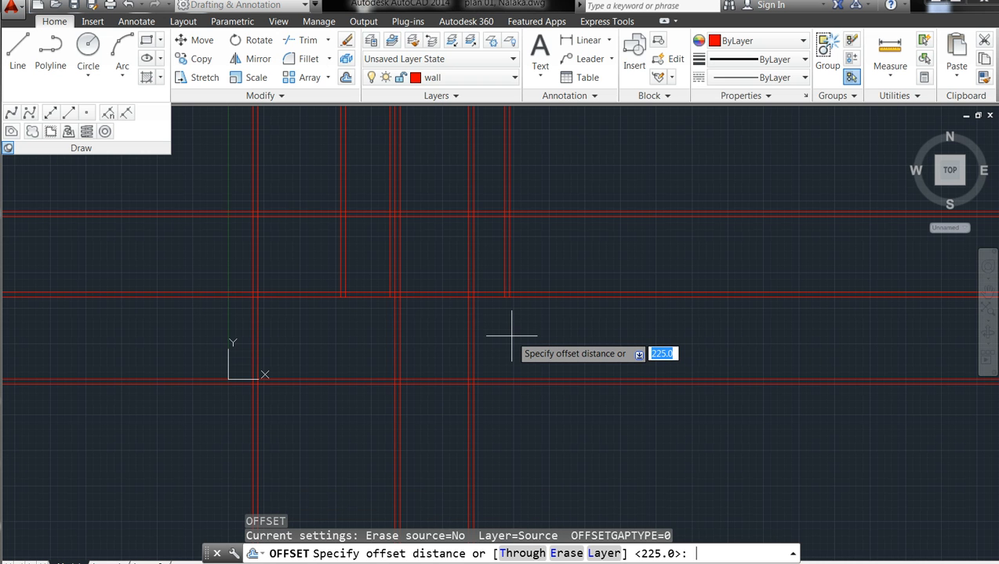
text(3100)
key(Return)
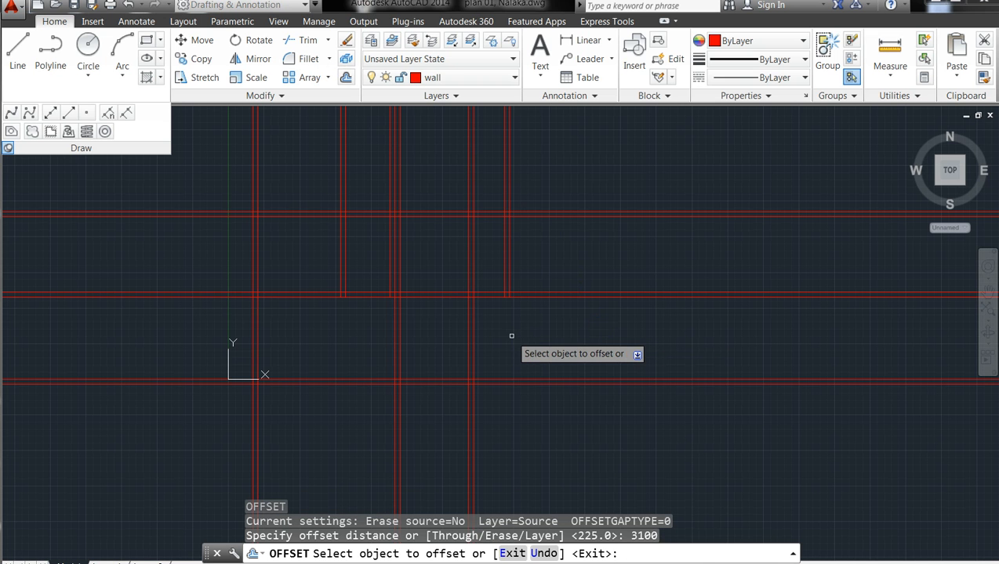
click(472, 355)
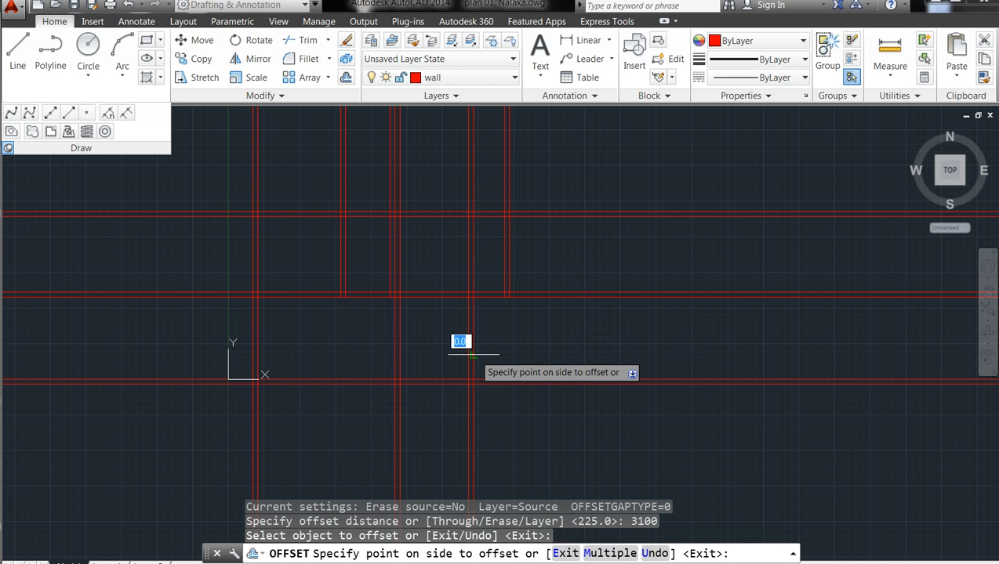
click(533, 348)
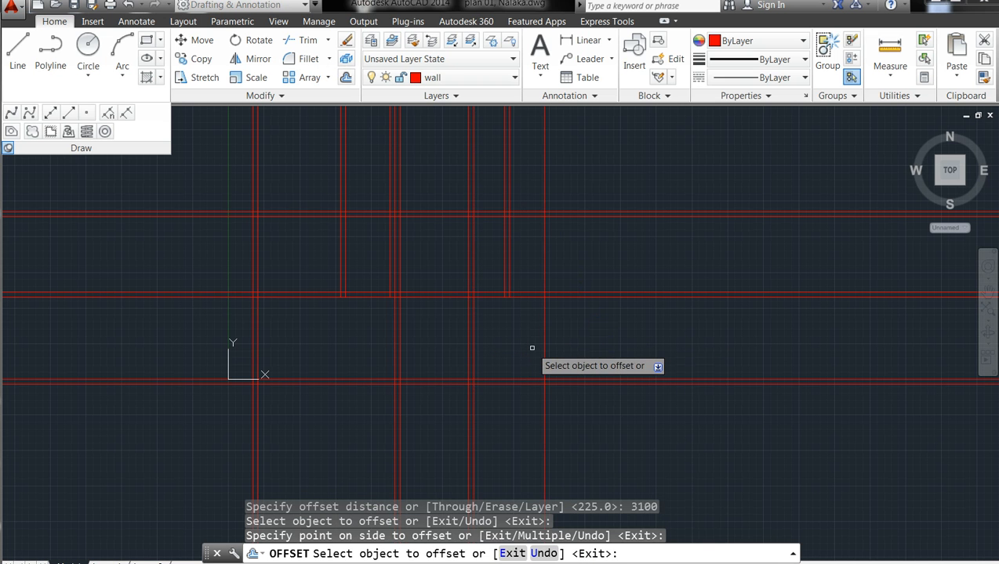
key(Return)
- Offset the rightmost vertical line 225 to the right to form the outer right wall pair, and exit the Offset command
key(Return)
text(225)
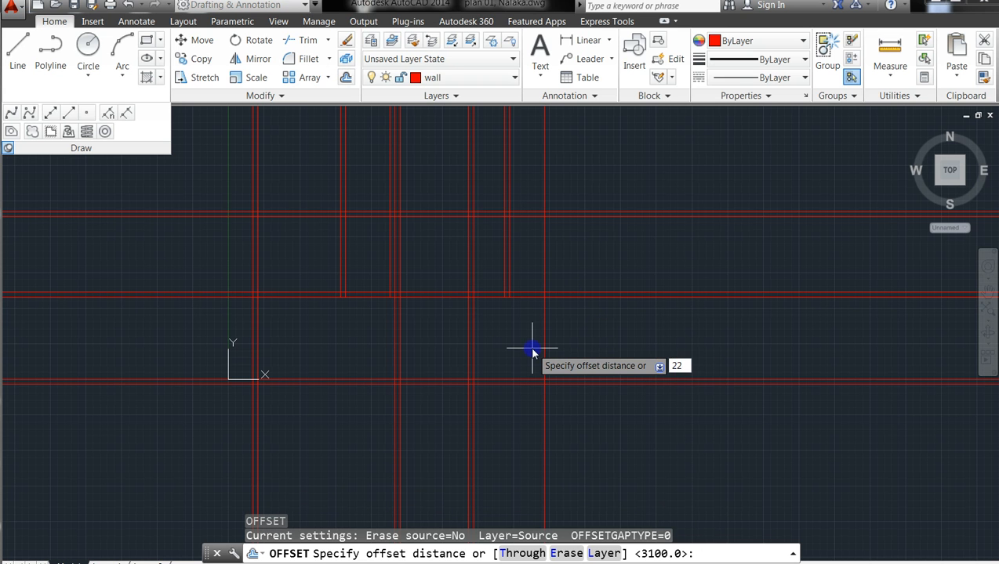
key(Return)
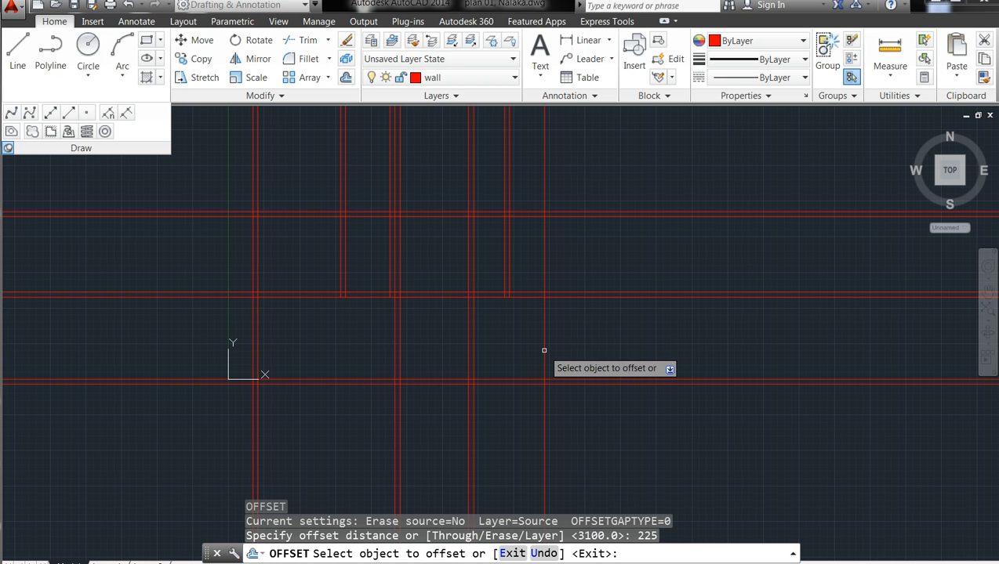
click(544, 351)
click(575, 347)
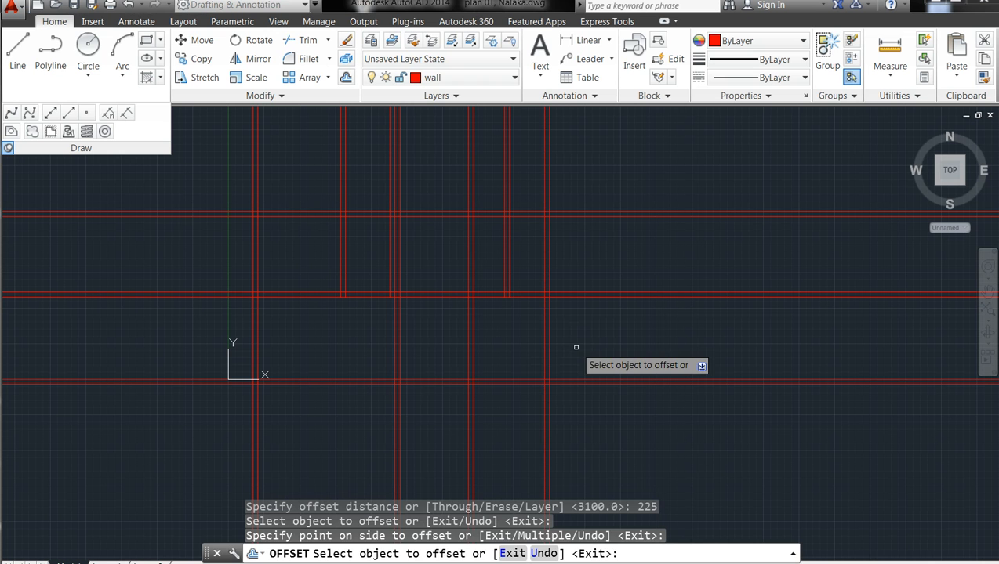
key(Escape)
key(Escape)
key(Escape)
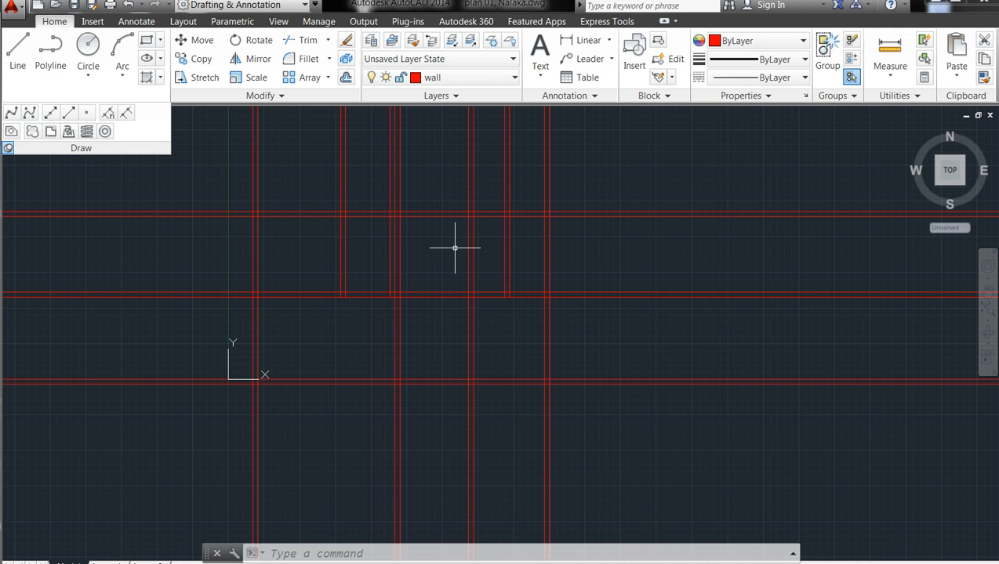
- With all wall lines as cutting edges, trim every vertical line above the top horizontal wall
click(297, 41)
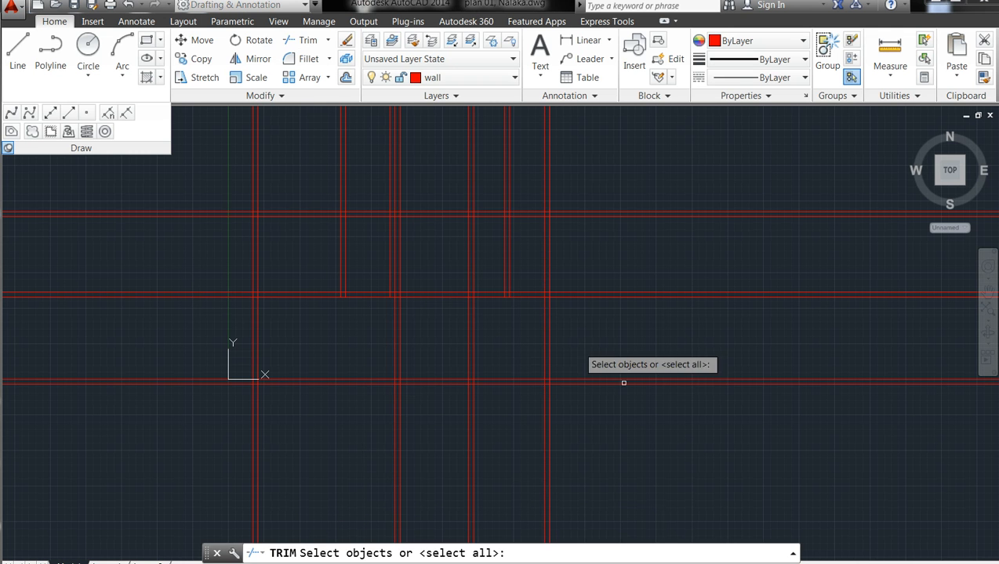
click(624, 342)
click(199, 150)
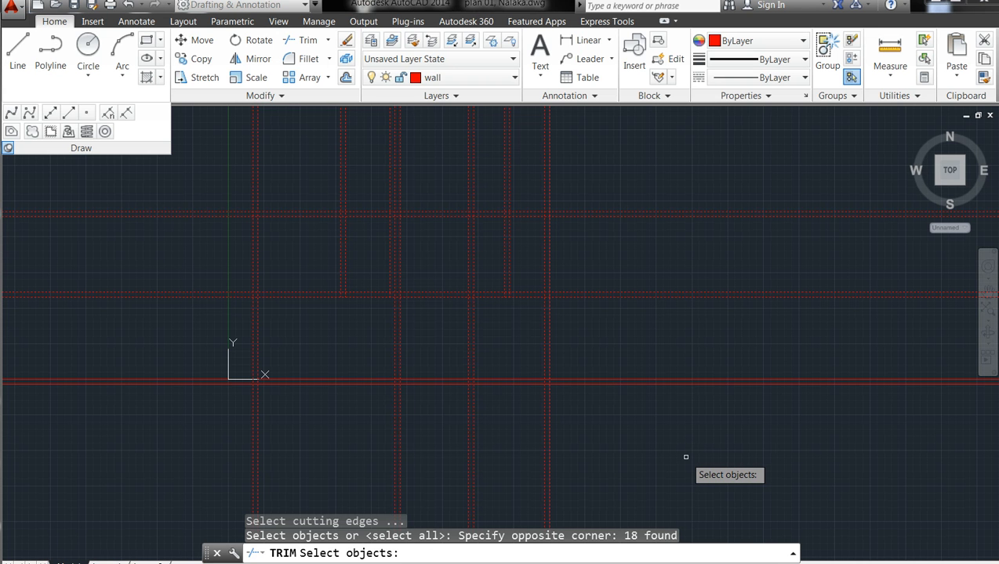
click(628, 445)
click(199, 165)
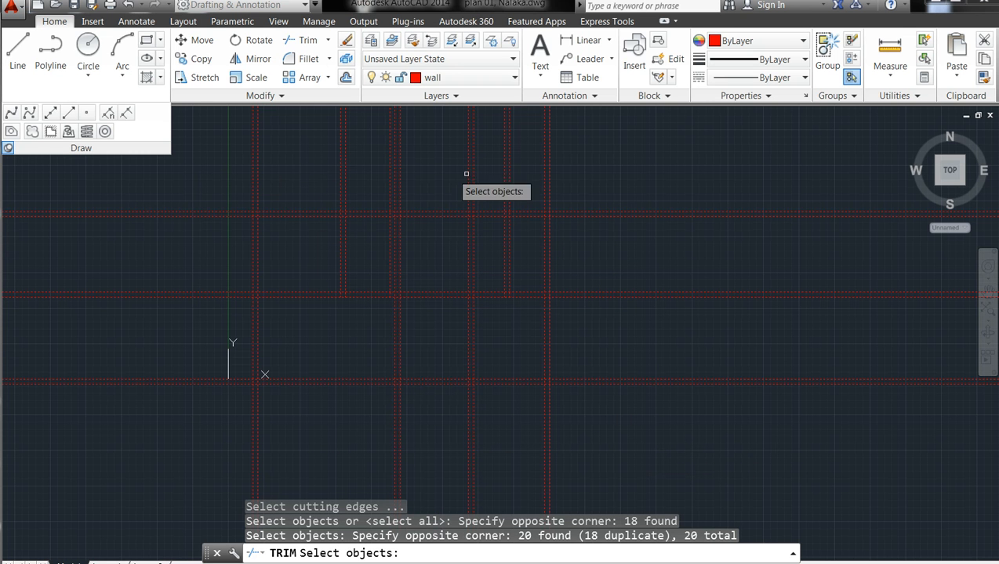
click(630, 141)
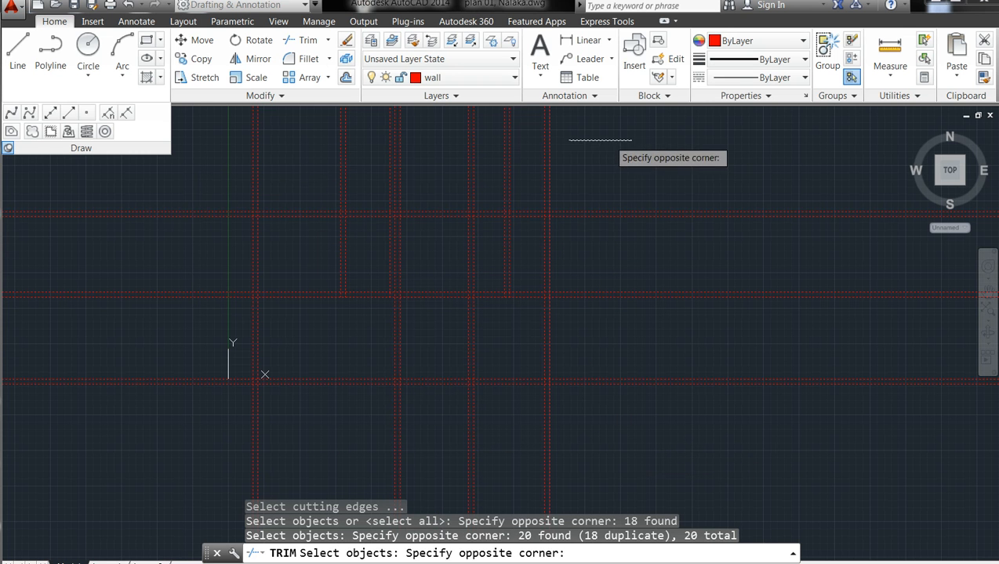
click(230, 150)
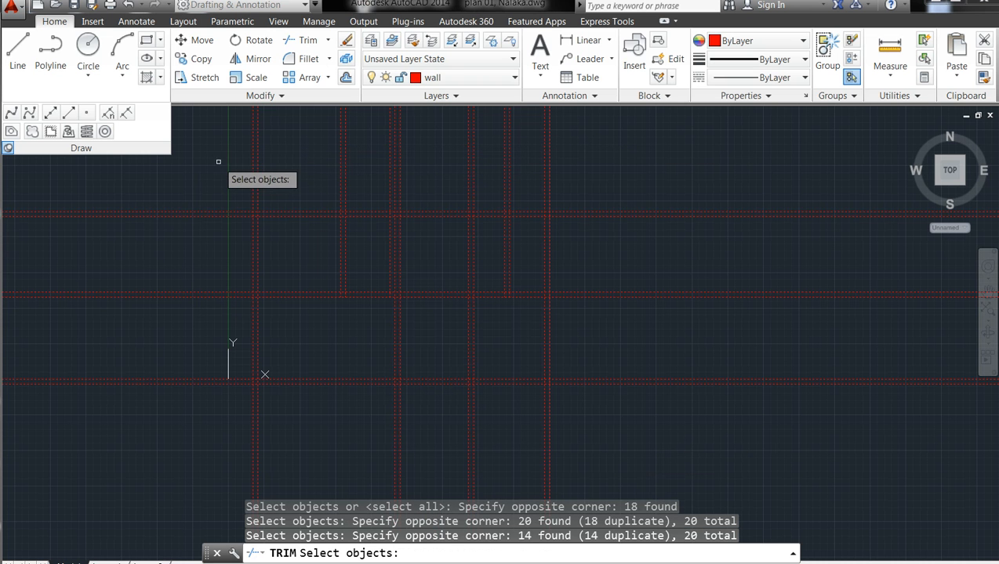
key(Return)
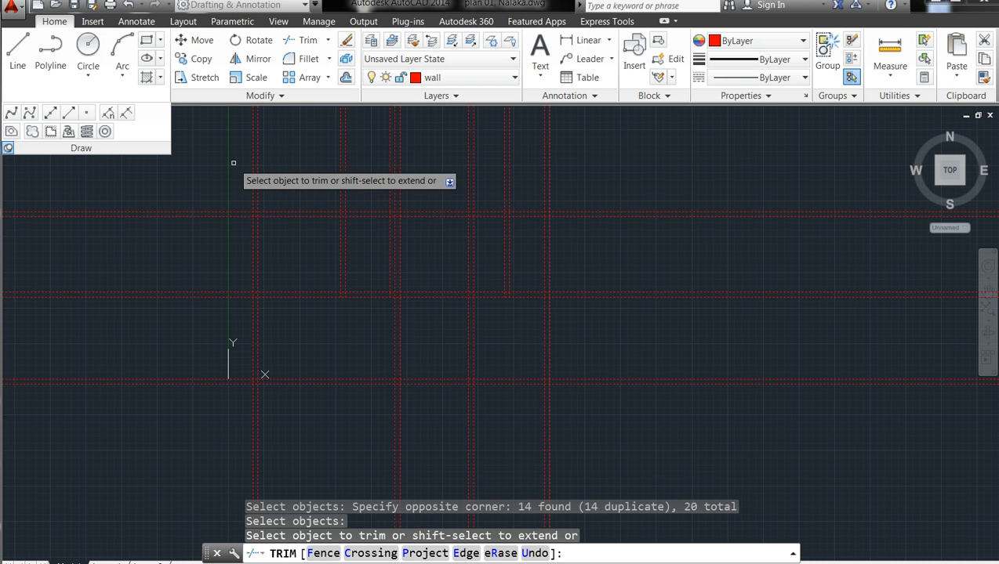
click(596, 155)
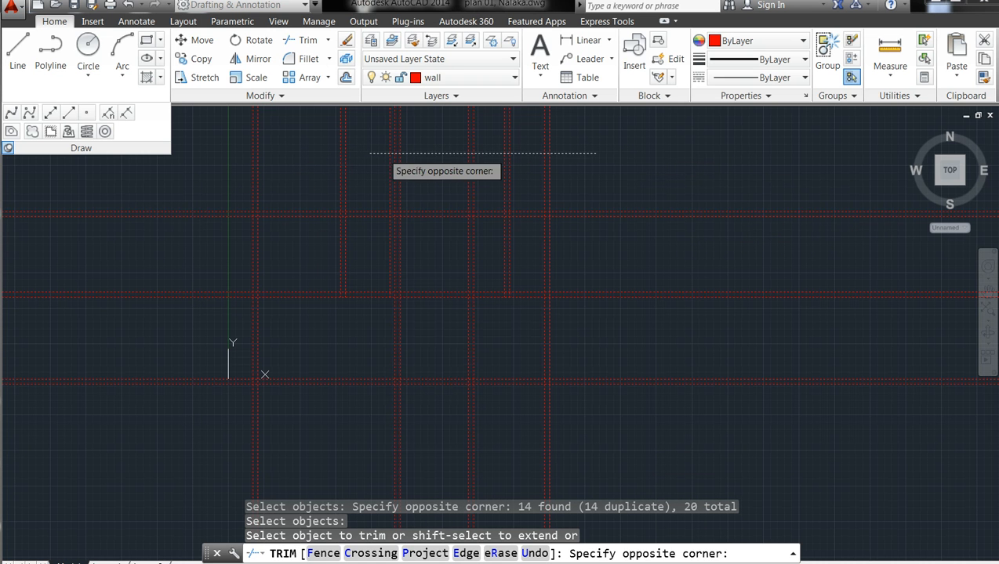
click(236, 156)
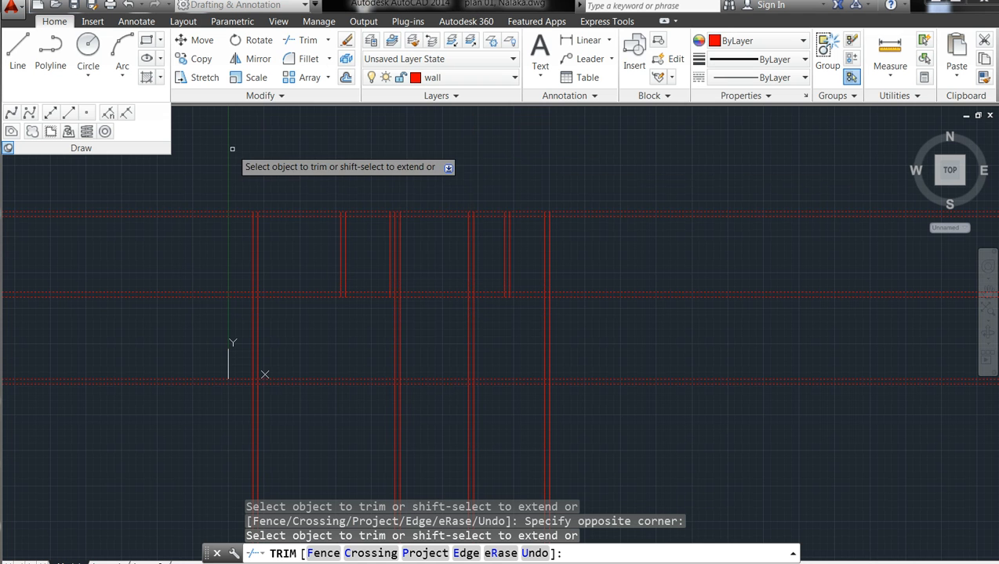
- Trim the horizontal wall lines extending beyond the leftmost and rightmost vertical walls
click(167, 441)
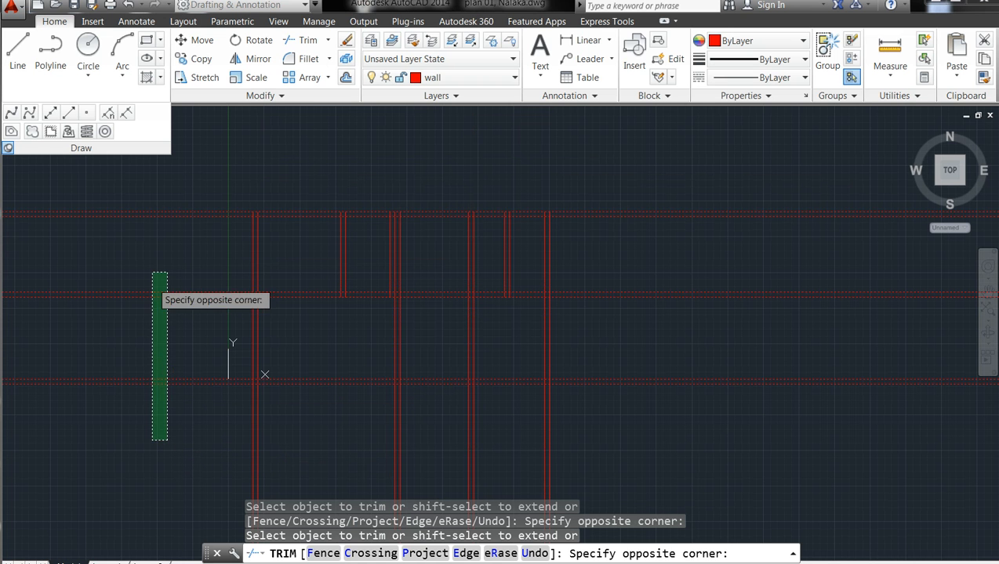
click(139, 186)
click(811, 421)
click(755, 209)
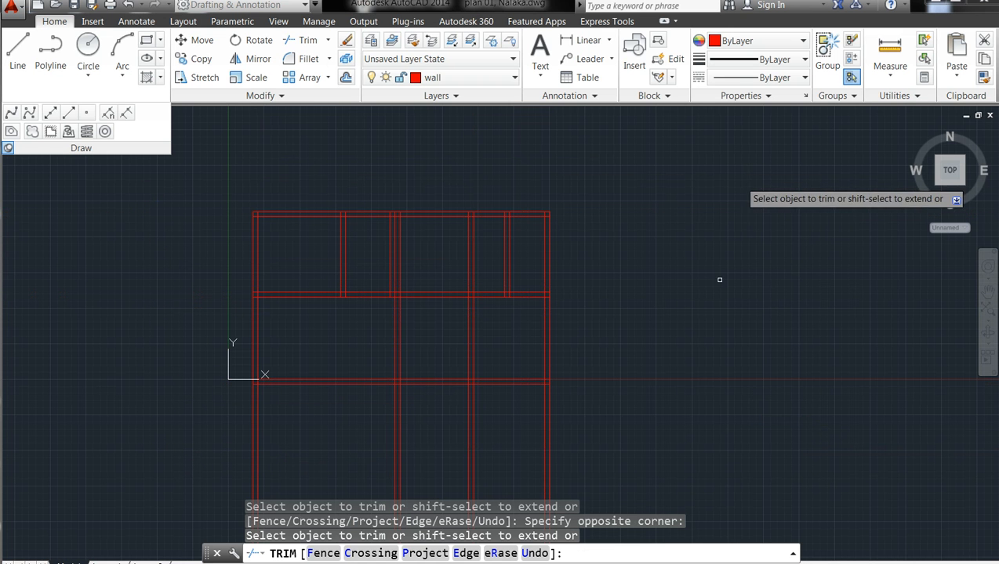
- Trim every vertical line below the bottom horizontal wall and exit the Trim command
click(607, 465)
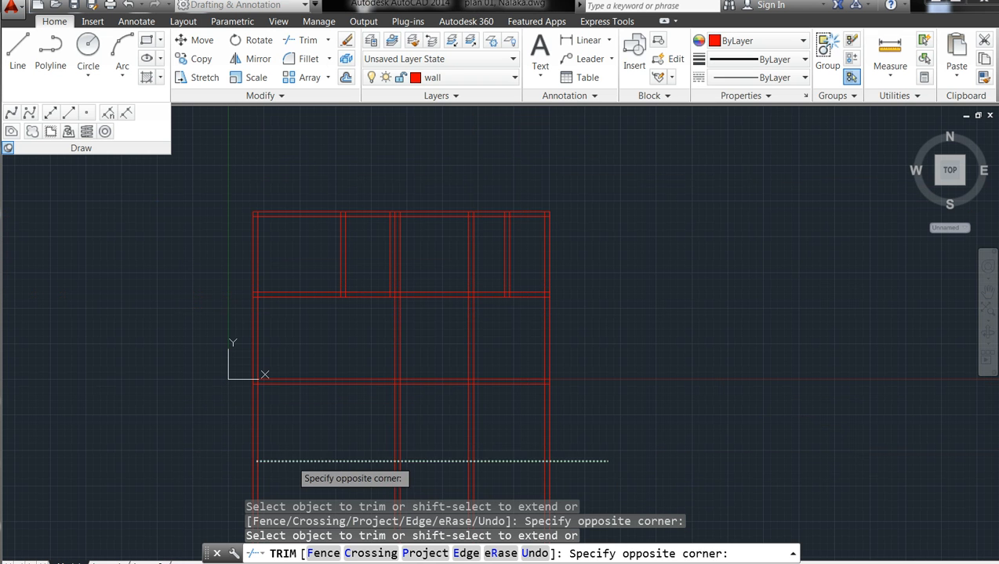
click(231, 450)
key(Escape)
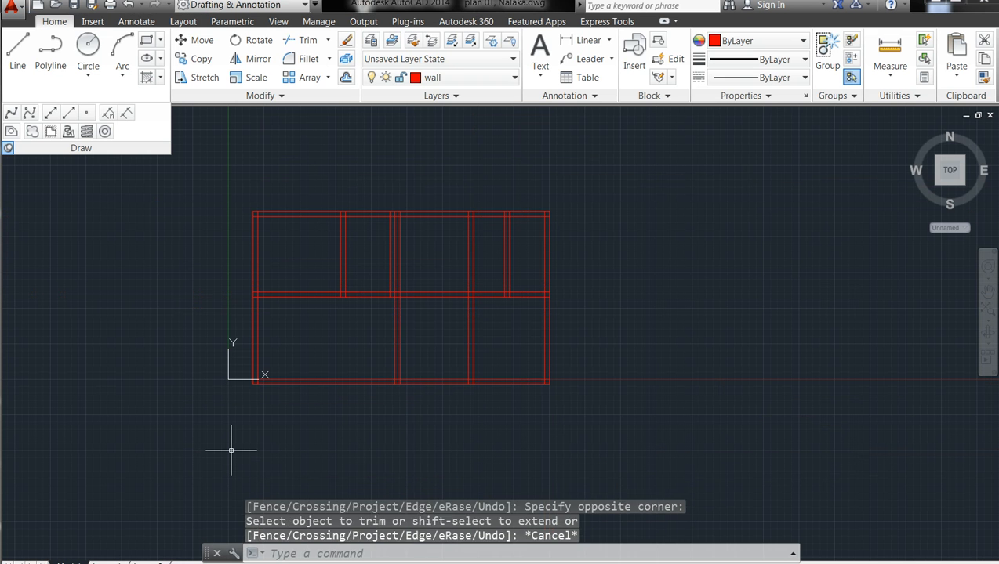
key(Escape)
key(Escape)
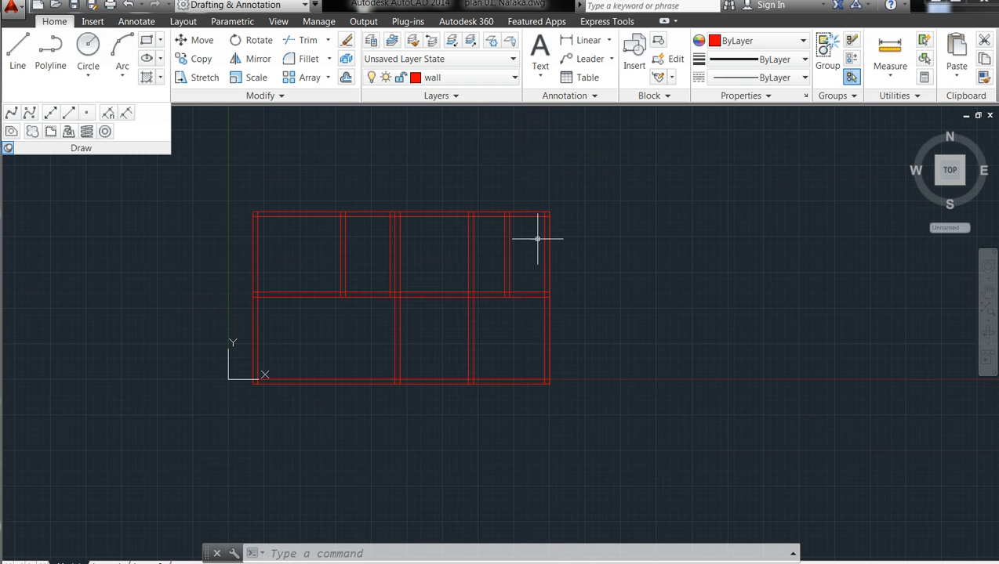
- Trim the plan's upper-right corner, cutting back the top wall to the short vertical wall and the outer right wall to the middle wall
click(298, 40)
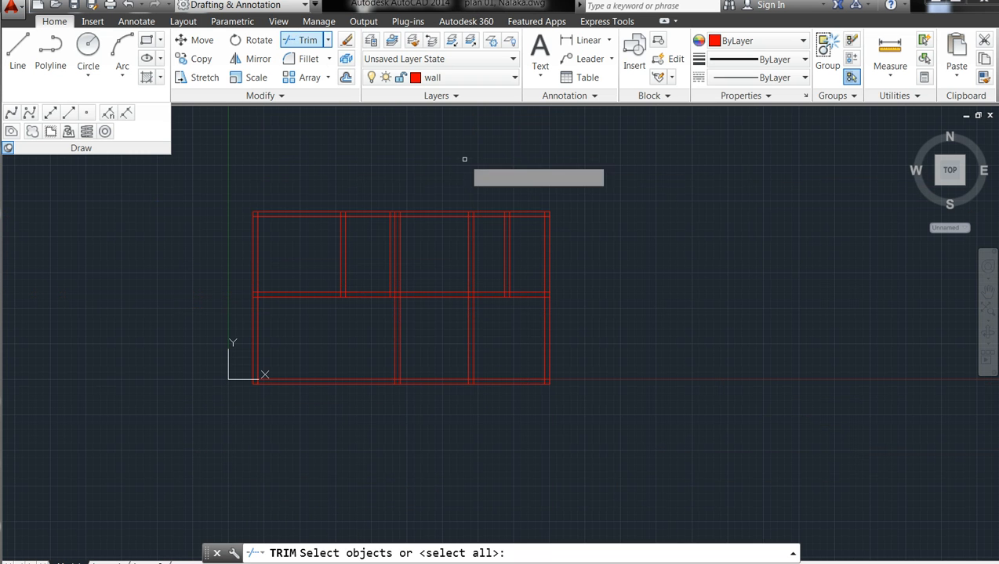
click(628, 364)
click(422, 185)
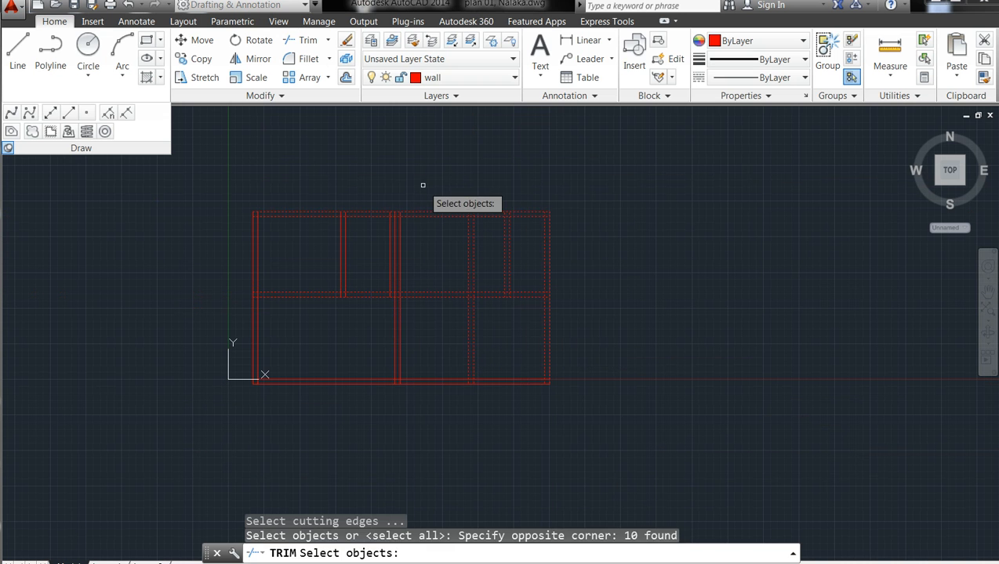
key(Return)
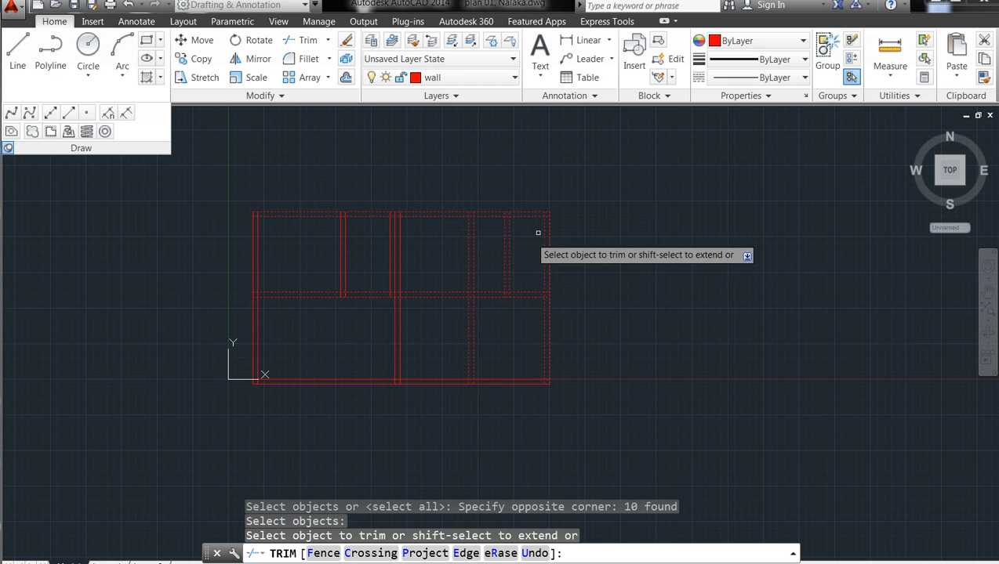
click(568, 246)
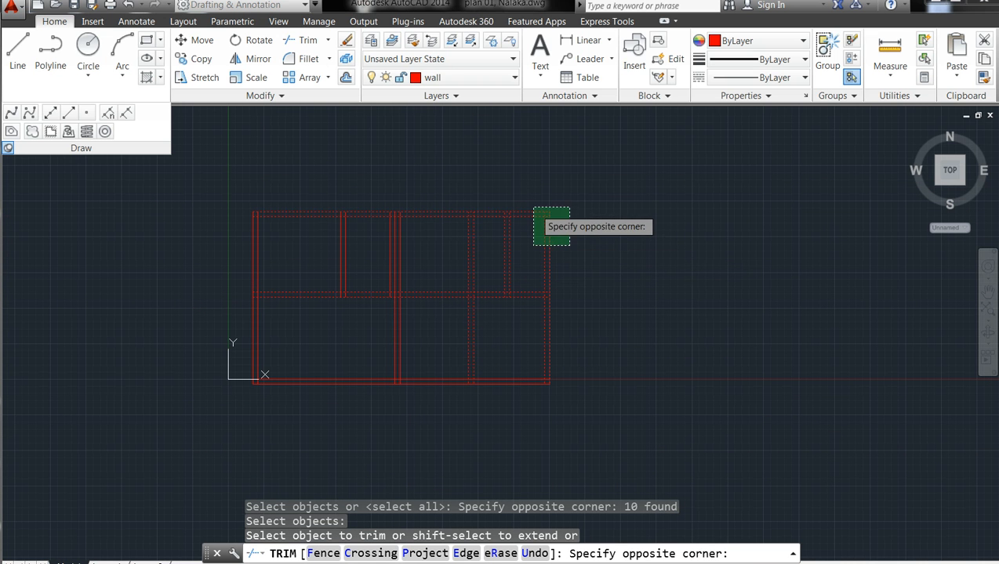
click(524, 195)
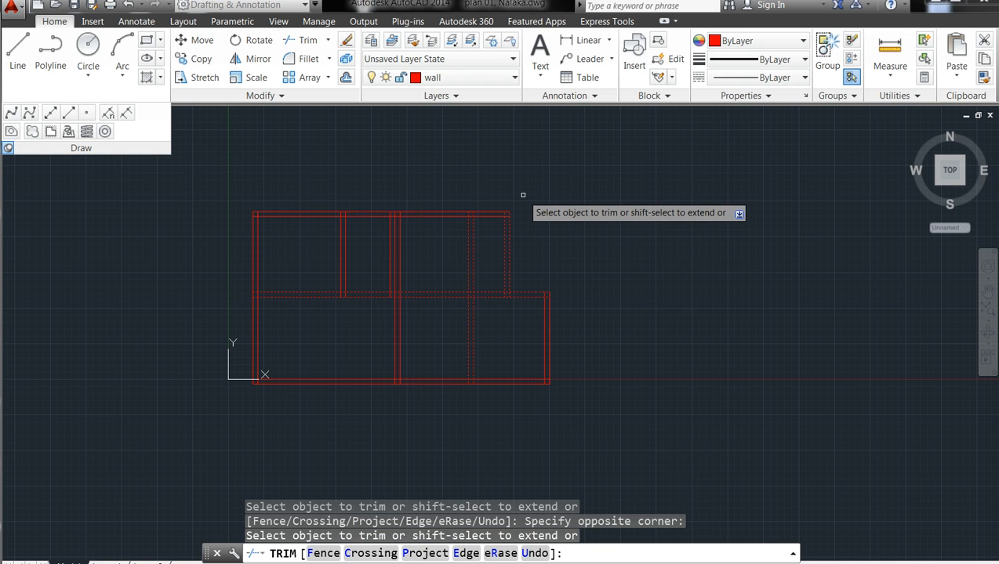
key(Escape)
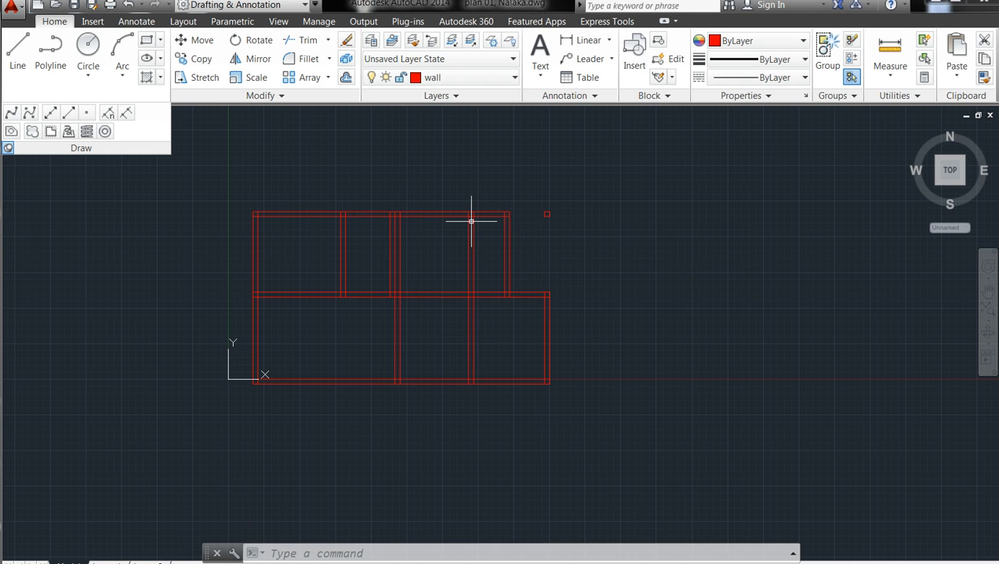
- Trim the vertical wall pair left of the upper-right short wall between the top and middle horizontal walls, and exit Trim
click(308, 39)
click(510, 330)
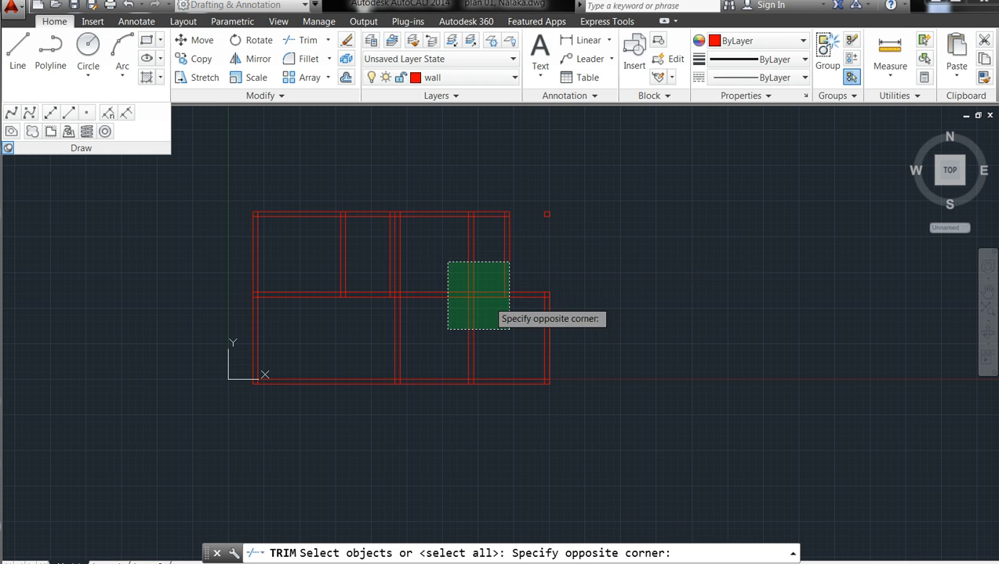
click(399, 213)
key(Return)
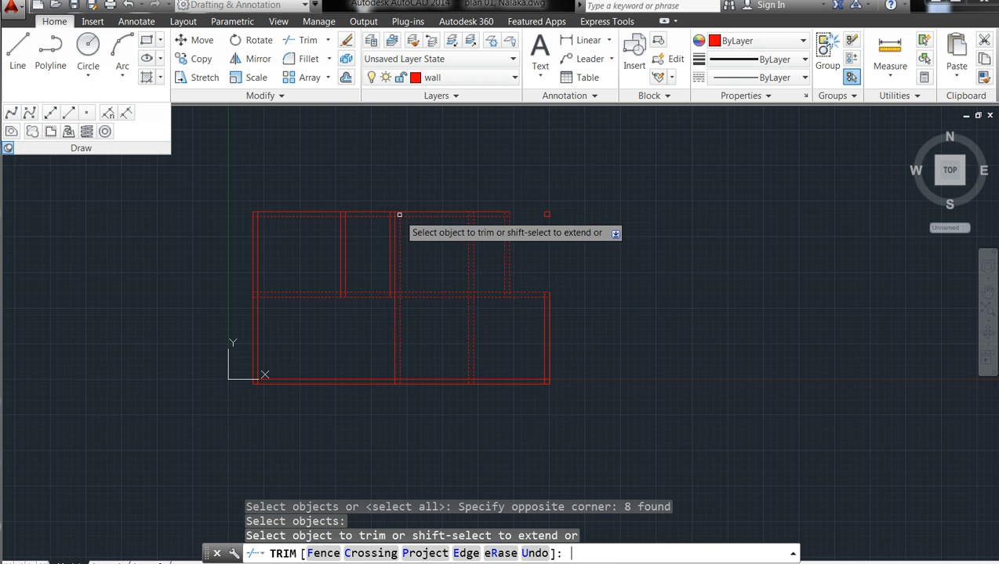
click(480, 272)
click(459, 250)
key(Escape)
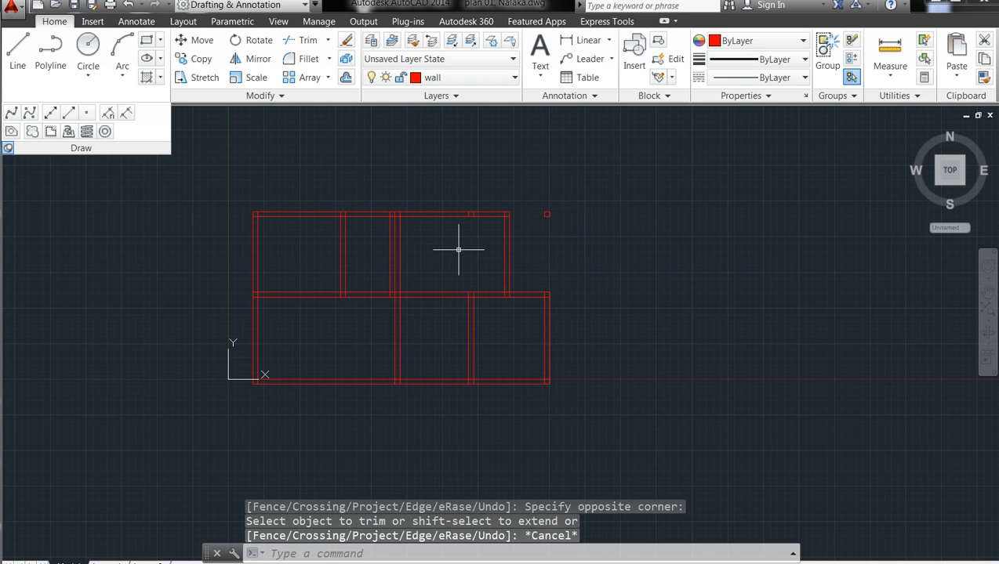
scroll(457, 212, down, 2)
scroll(461, 211, up, 2)
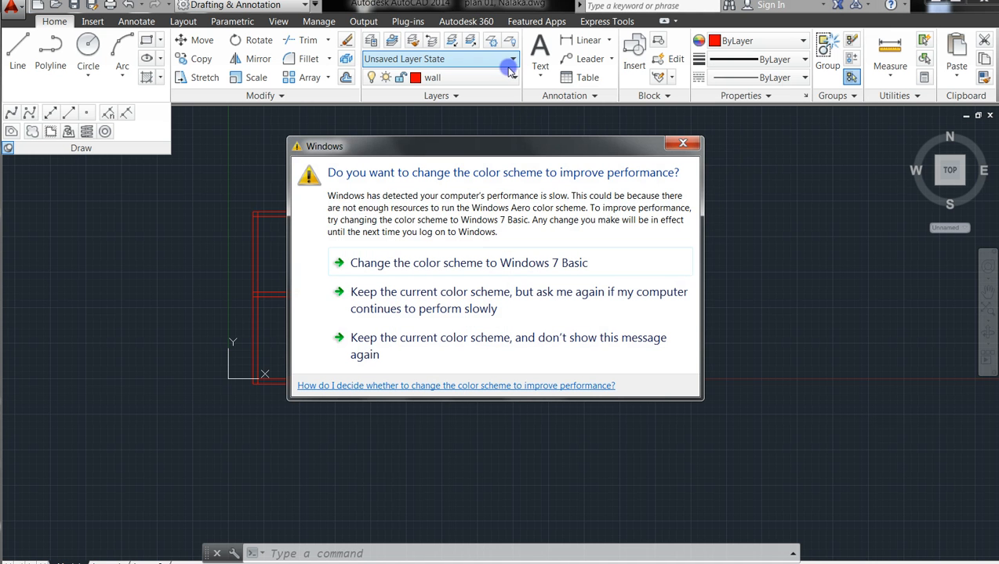
- Dismiss the Windows color scheme message and cancel the stray selection window in the drawing
click(688, 141)
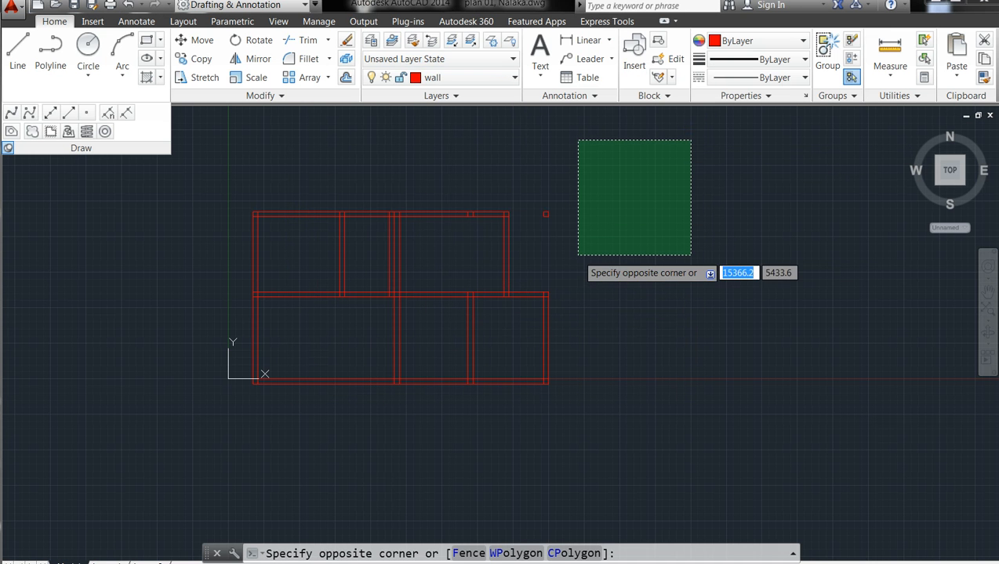
key(Escape)
key(Escape)
key(Escape)
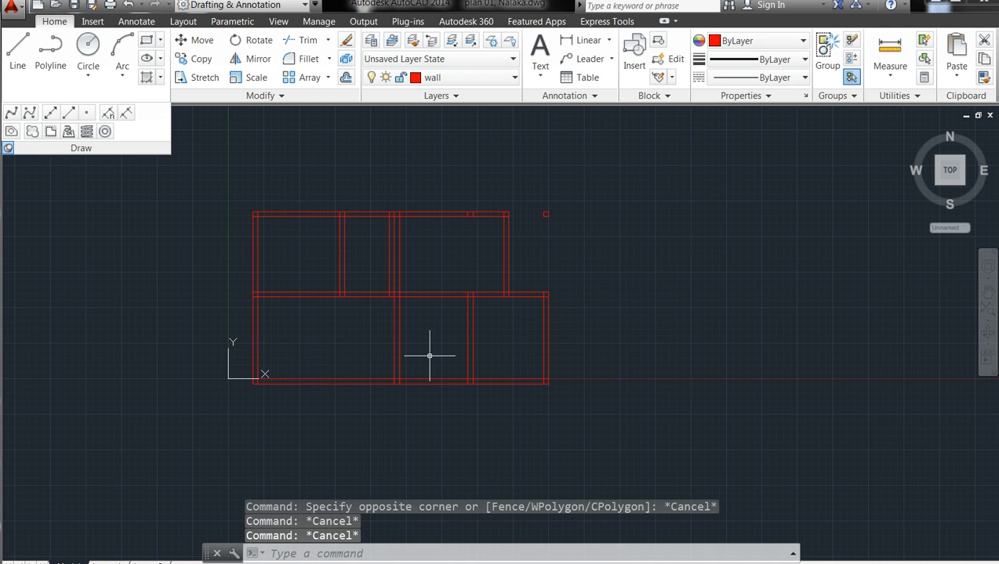
- Draw a line along the bottom wall's outer edge from the plan's lower-left corner to the near face of the first interior wall, and exit Line
scroll(305, 402, up, 2)
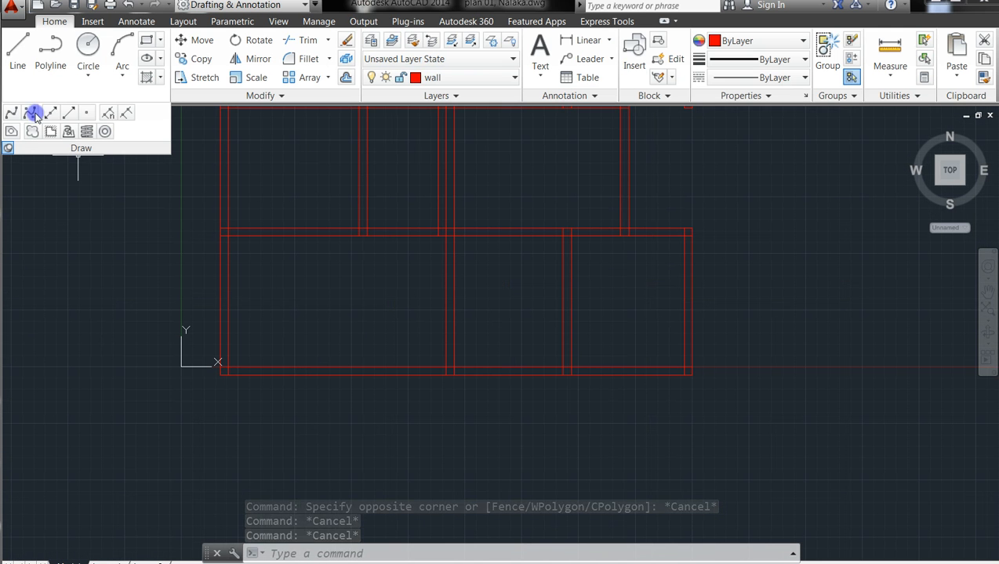
click(12, 47)
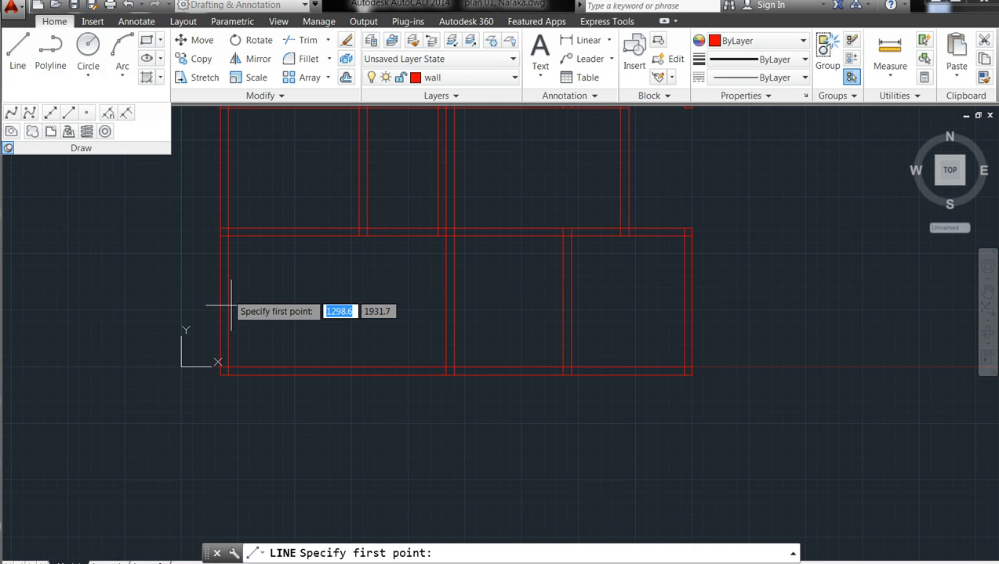
click(220, 374)
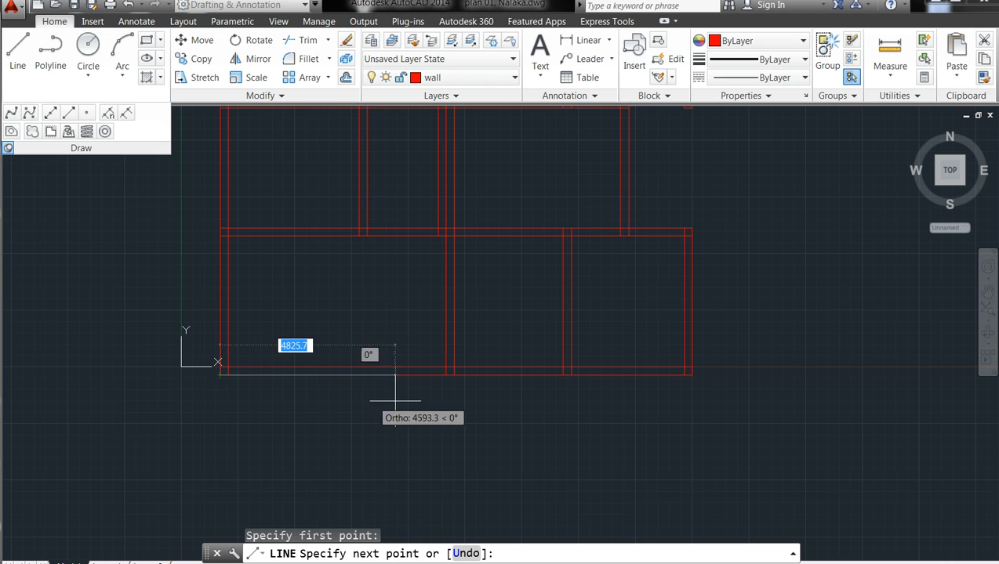
double_click(445, 375)
key(Return)
key(Return)
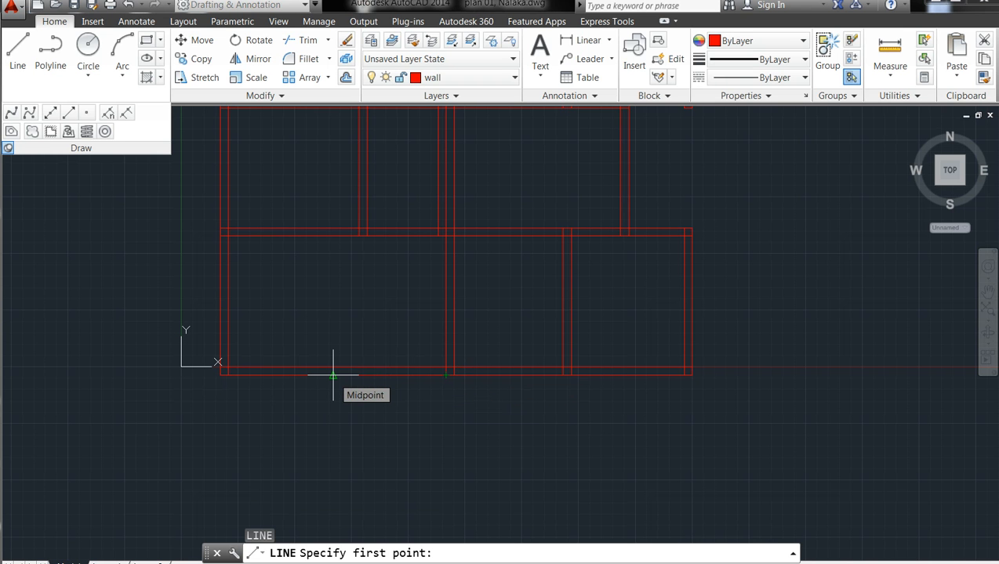
key(Escape)
key(Escape)
key(Escape)
key(Escape)
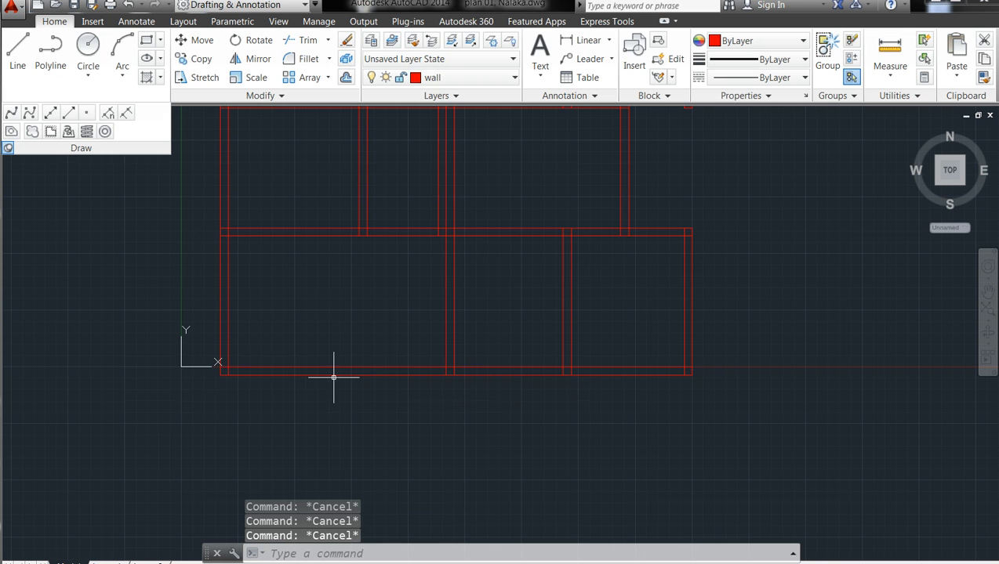
- Draw a vertical construction line through the midpoint of the lower-left room's outer front wall line
click(48, 113)
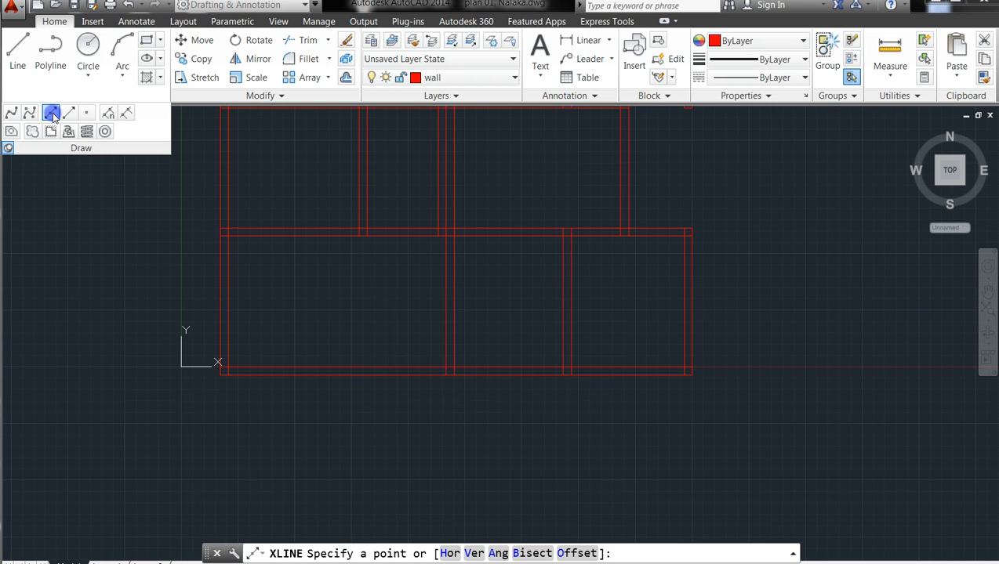
click(475, 554)
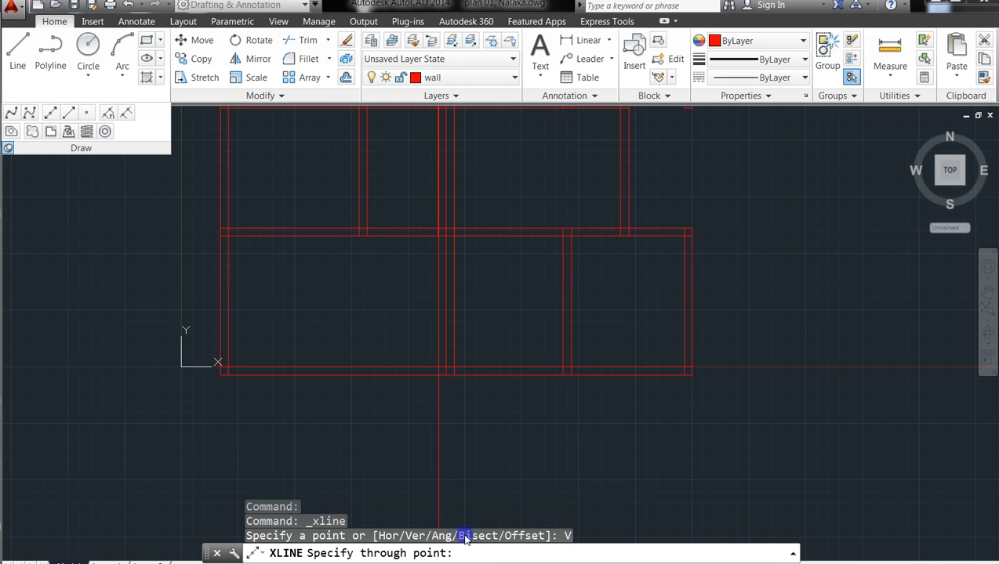
click(332, 375)
key(Escape)
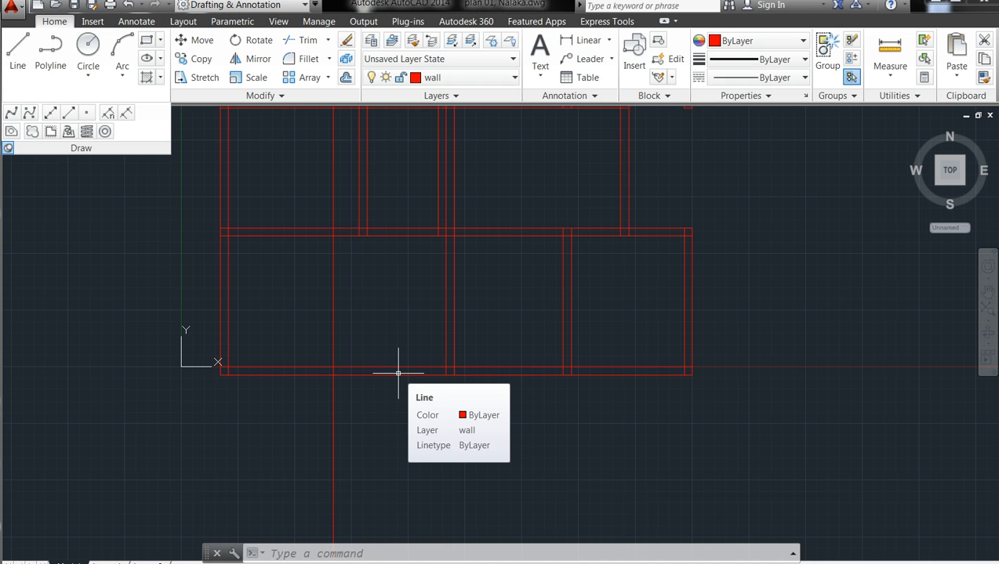
- Offset the vertical construction line by 1500 to both sides
click(347, 77)
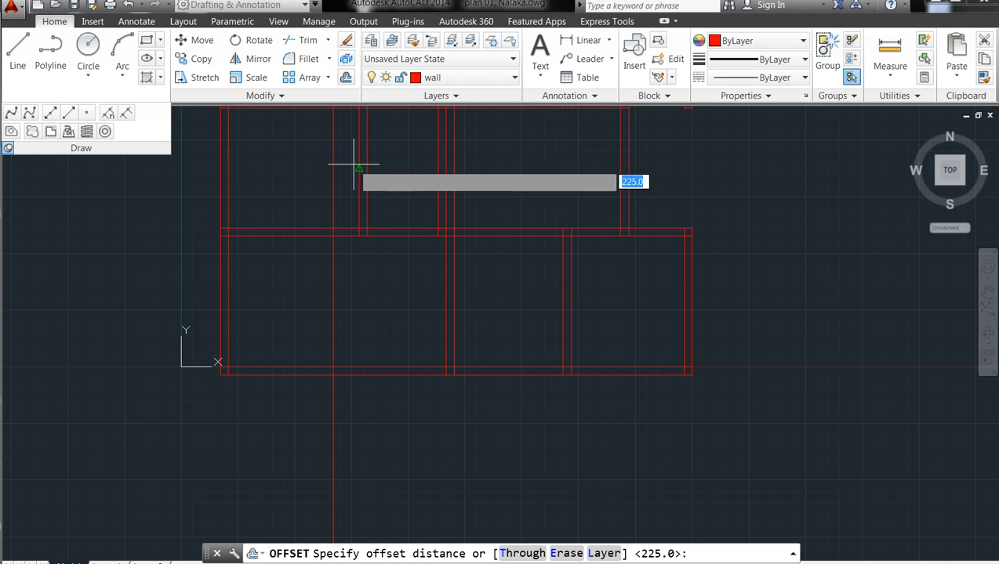
text(1500)
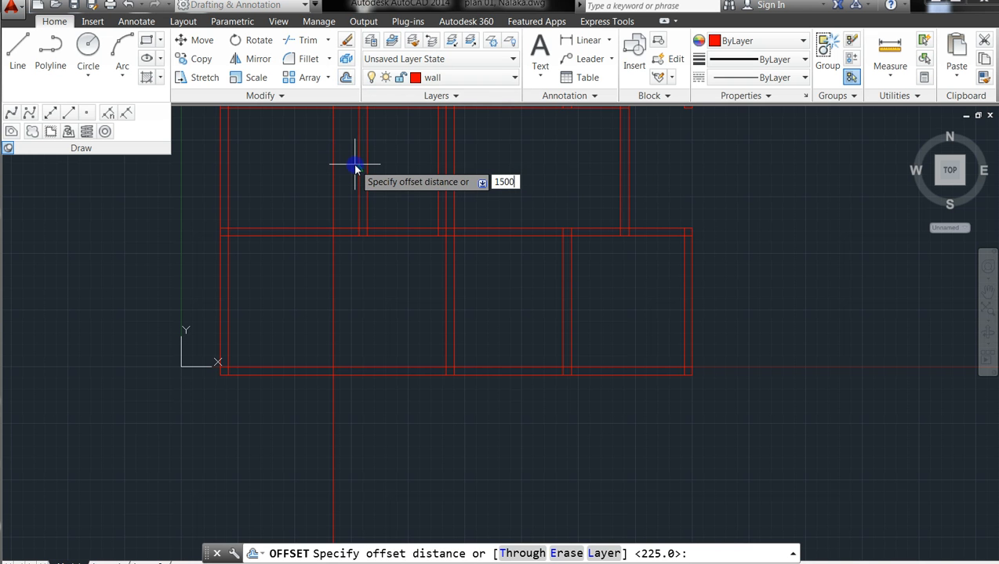
key(Return)
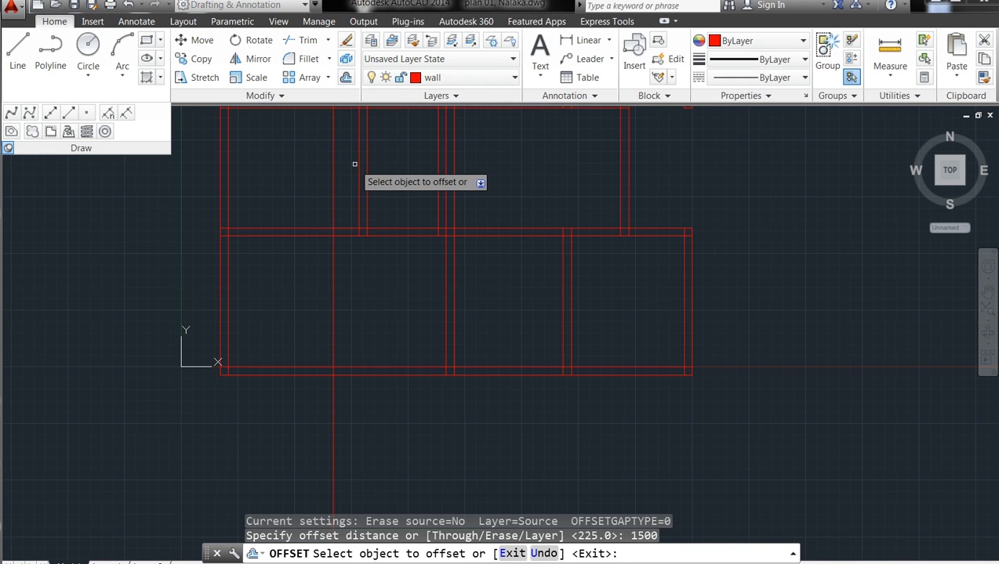
click(332, 359)
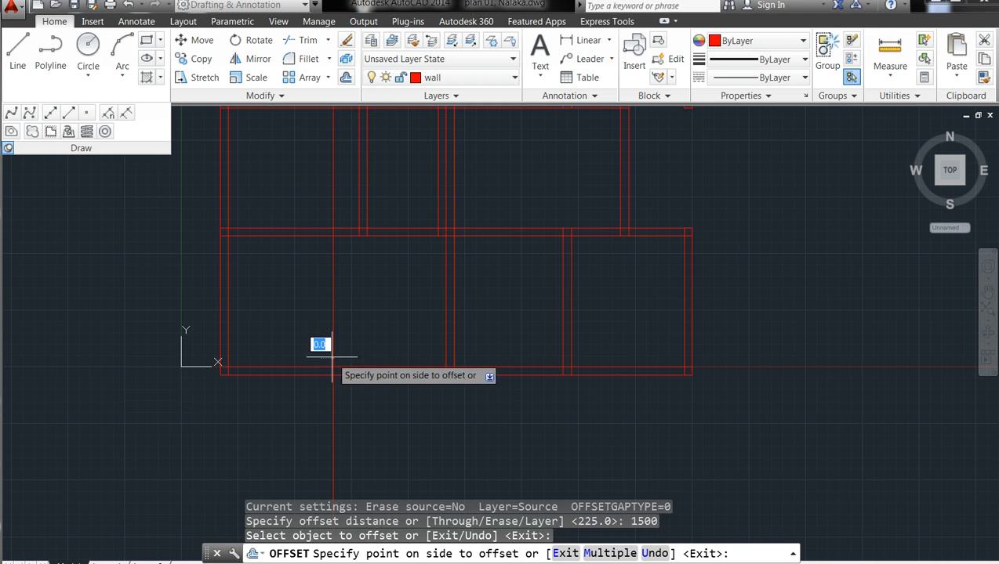
click(408, 353)
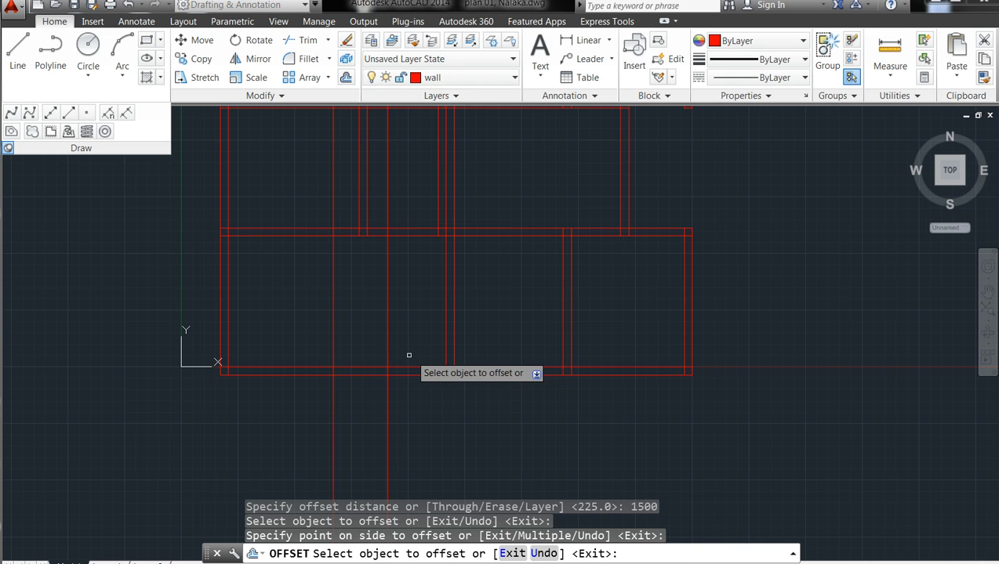
click(333, 347)
click(308, 342)
key(Escape)
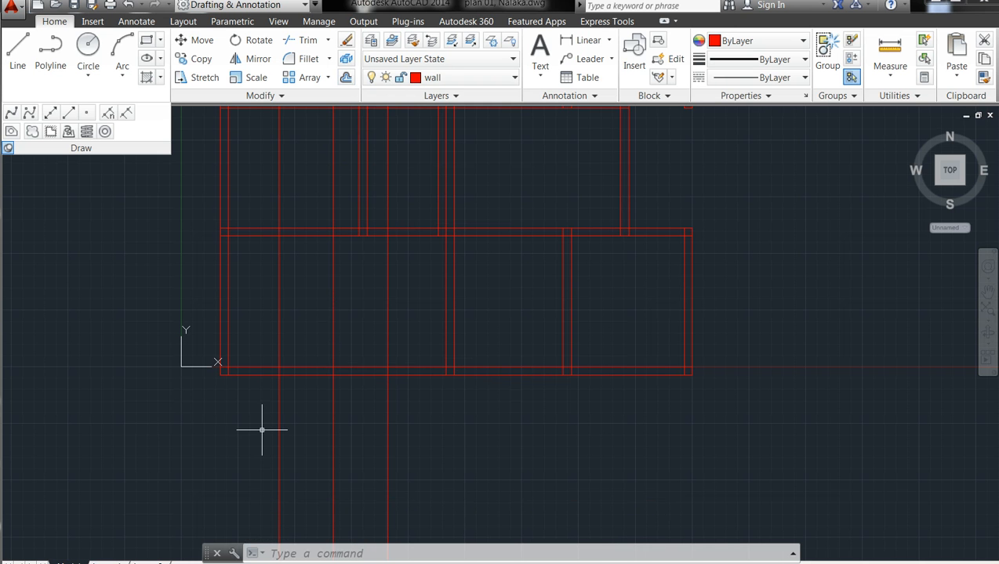
key(Escape)
key(Escape)
key(Escape)
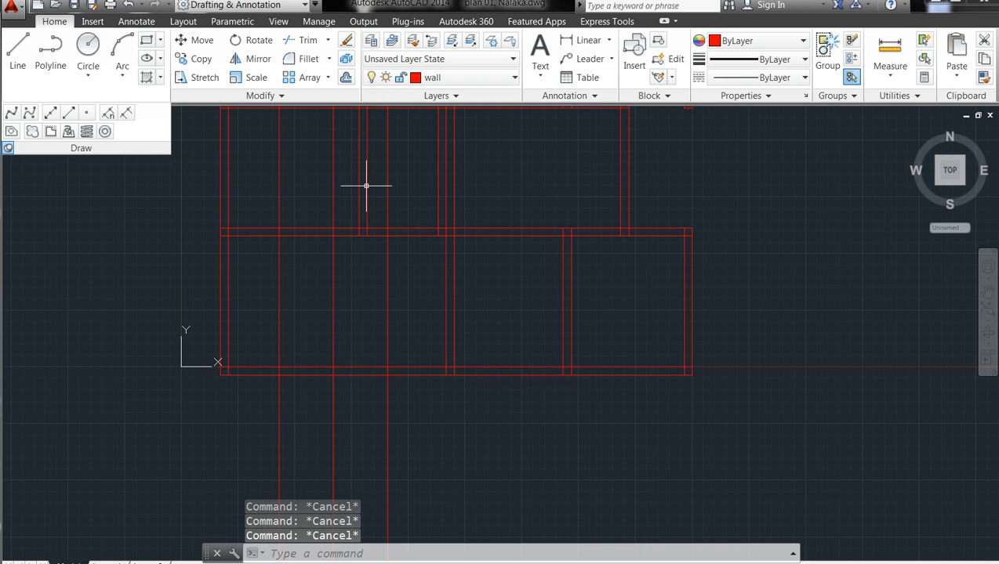
- Offset the lower-left room's outer front wall line 3000 outward below the plan and erase the stray copy inside the room
click(347, 78)
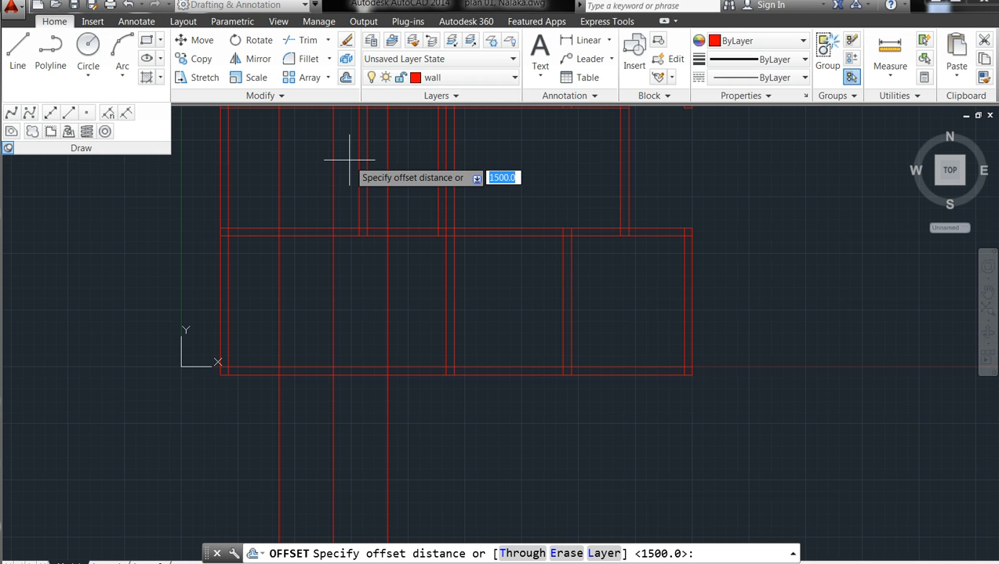
text(3000)
key(Return)
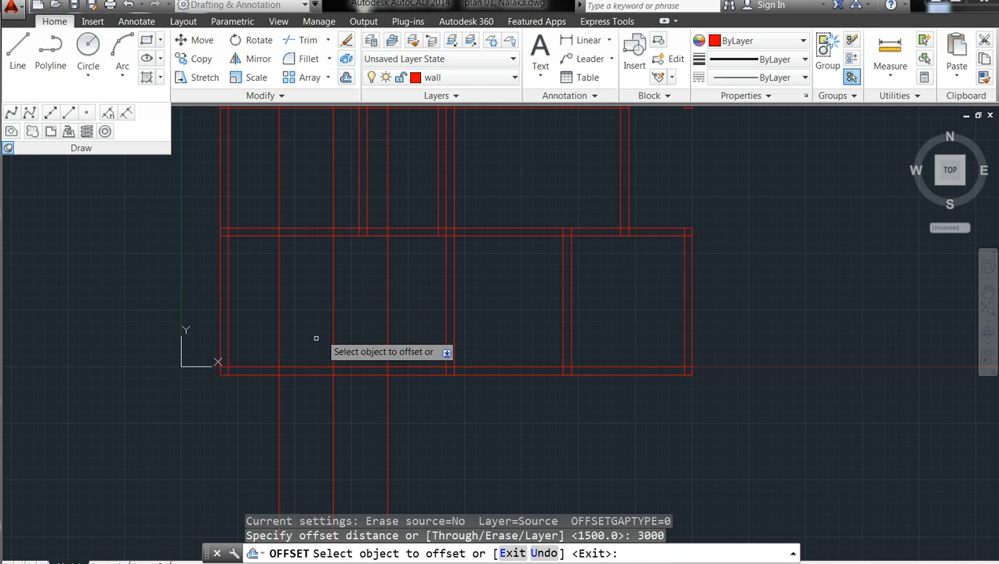
click(305, 375)
click(315, 435)
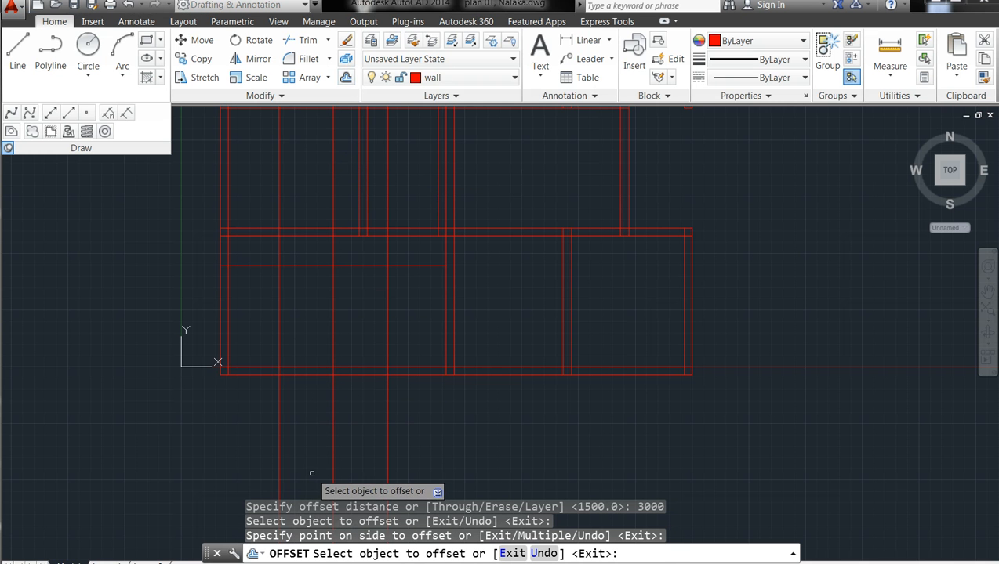
click(298, 376)
click(304, 416)
key(Escape)
key(Escape)
click(312, 266)
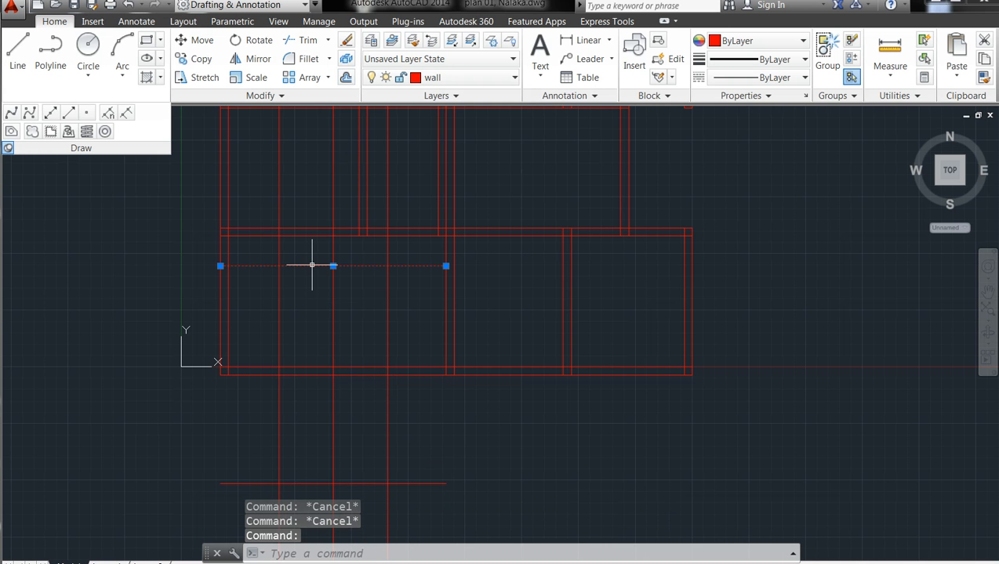
key(Delete)
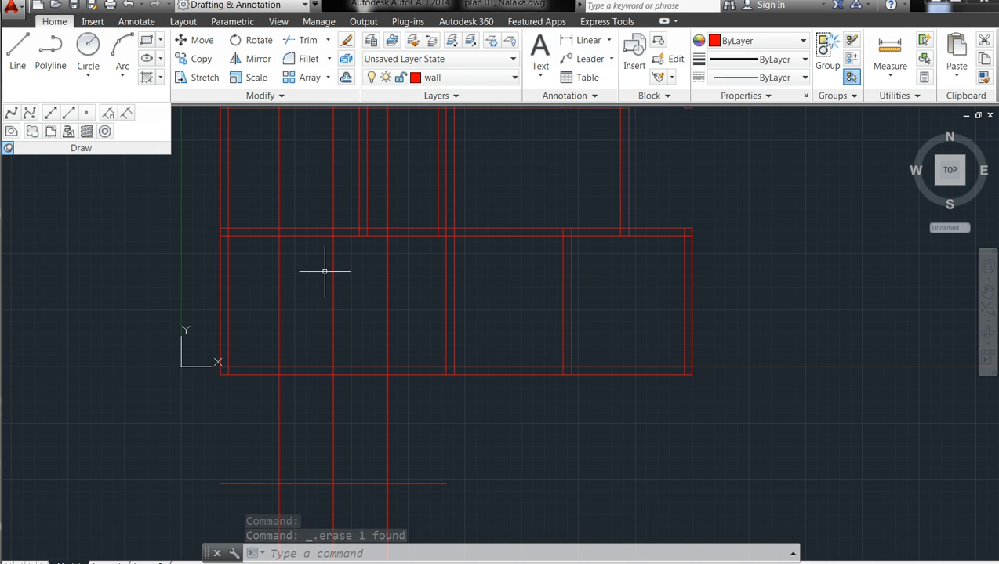
click(308, 40)
click(488, 447)
click(241, 289)
key(Return)
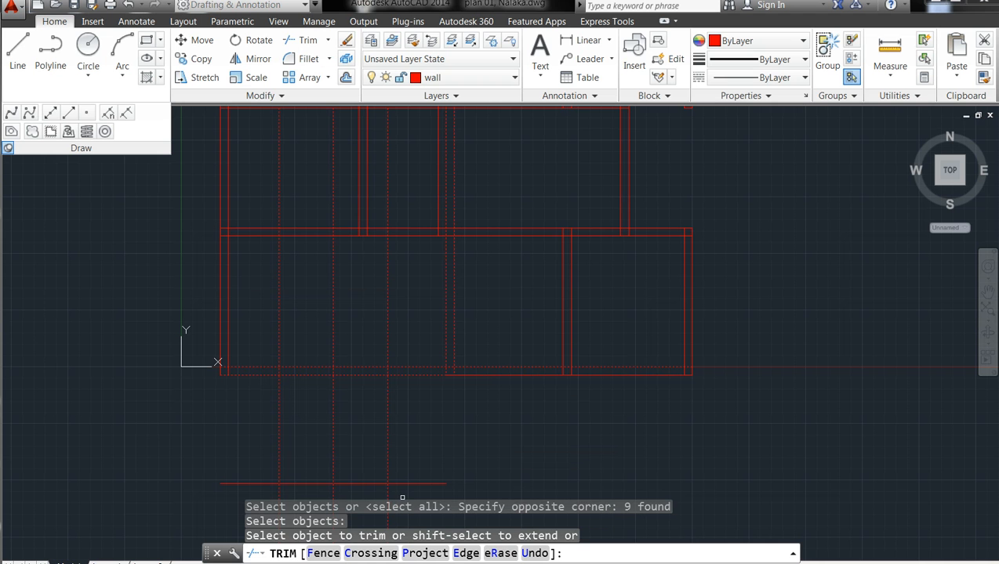
key(Escape)
key(Escape)
key(Escape)
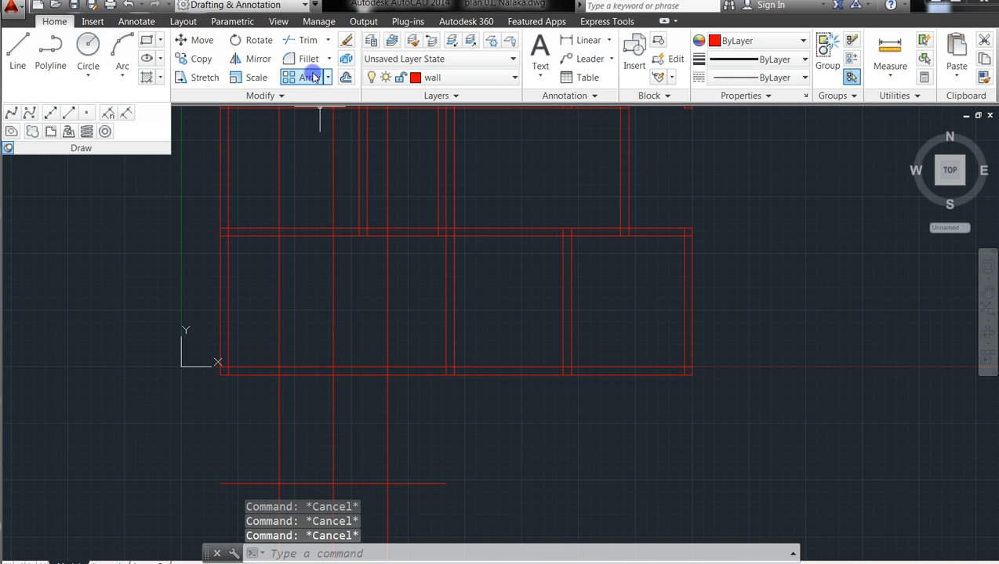
- Trim away the three vertical construction lines above the inner front wall line, using the surrounding lines as cutting edges
click(308, 40)
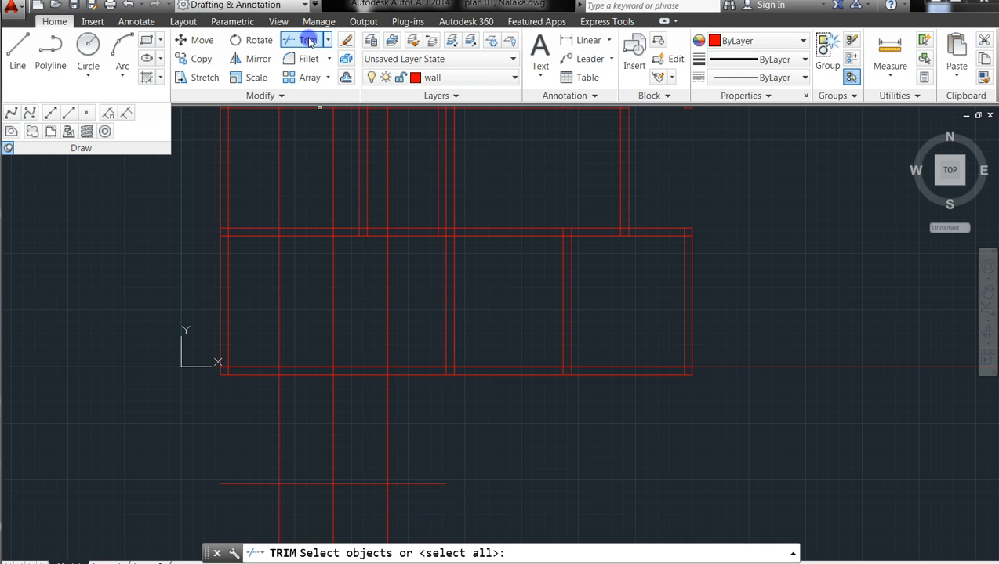
click(469, 500)
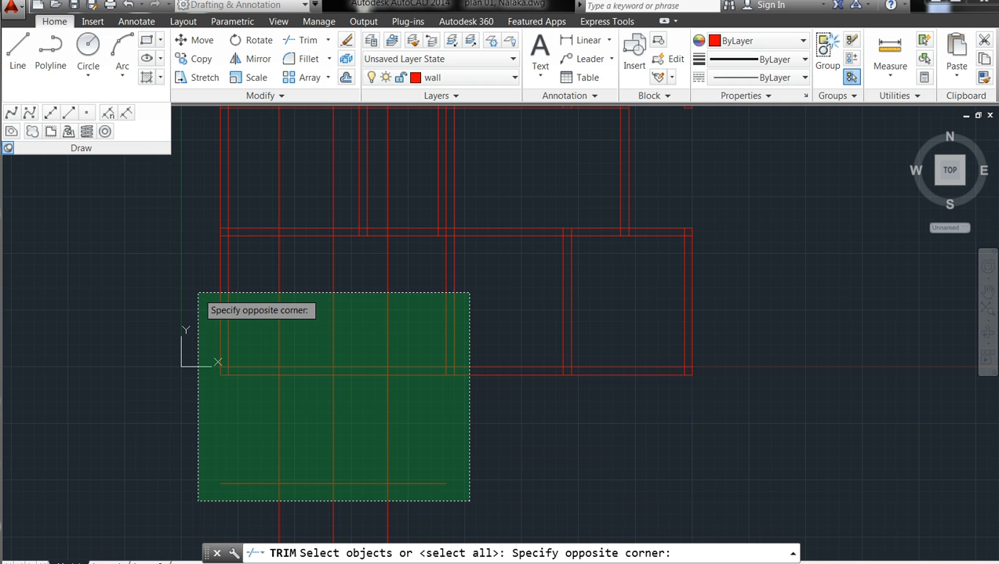
click(197, 293)
key(Return)
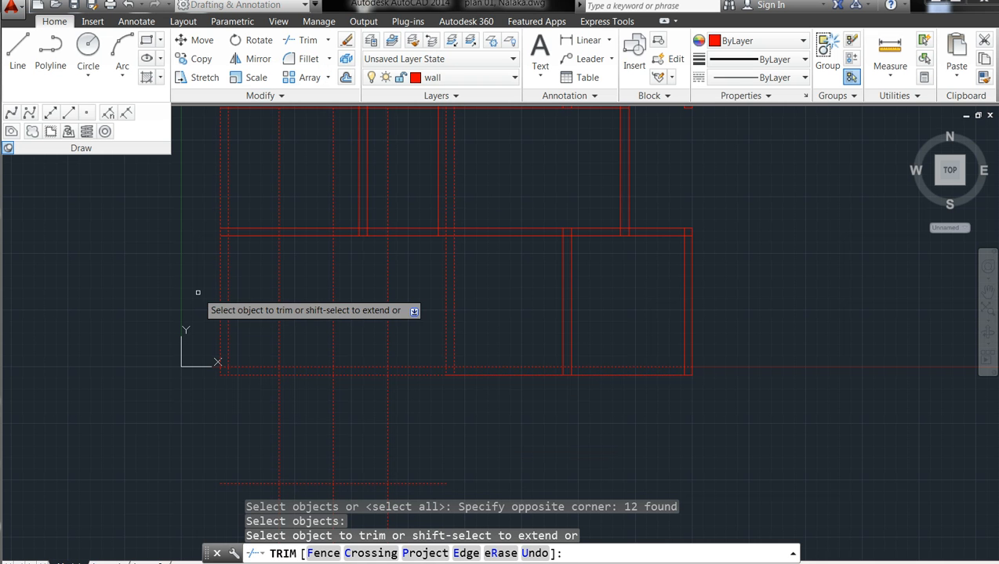
click(403, 323)
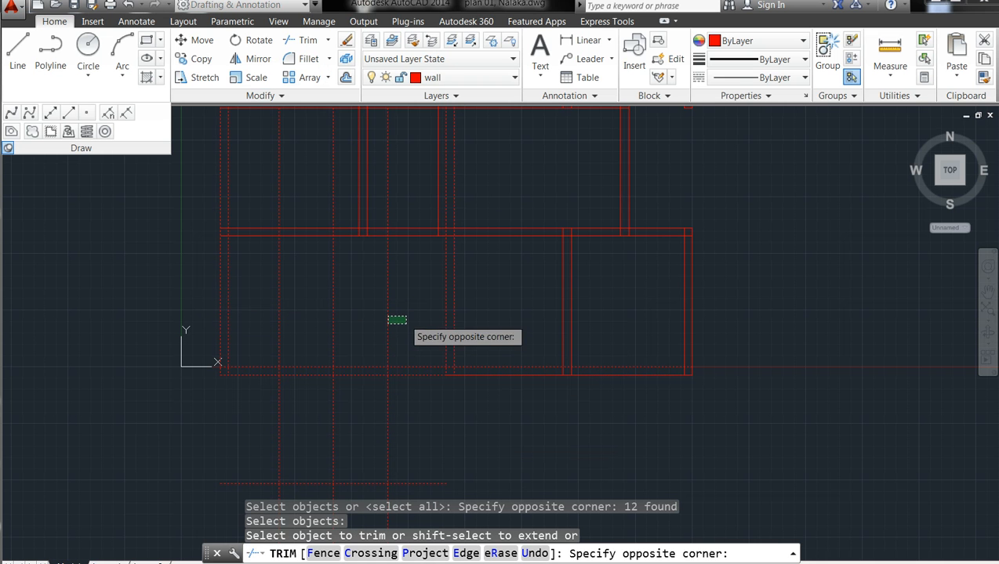
click(243, 299)
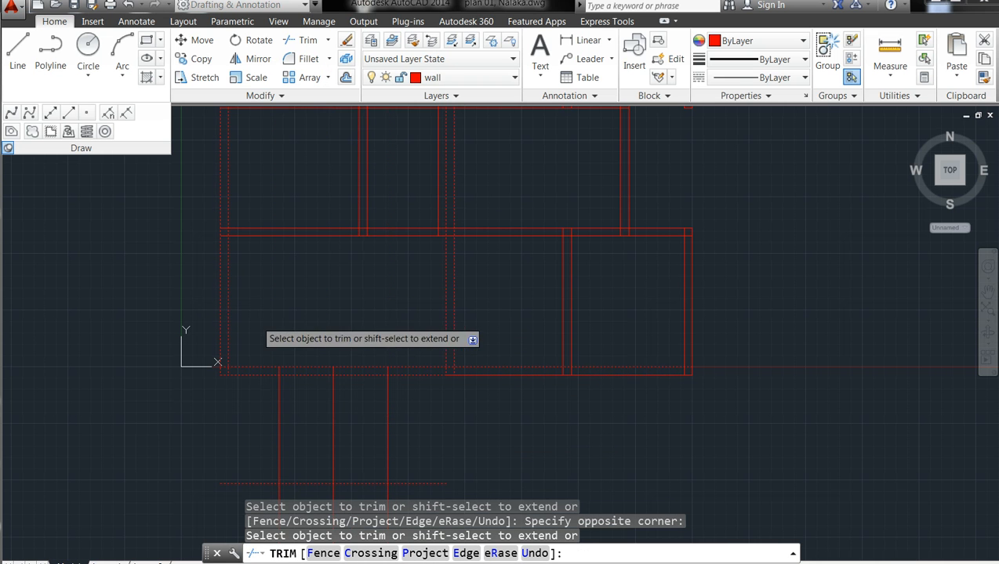
- Trim the vertical lines below the 3000 offset line and that line's overhanging ends to close the porch outline
click(400, 494)
click(245, 495)
click(245, 500)
click(243, 493)
click(423, 484)
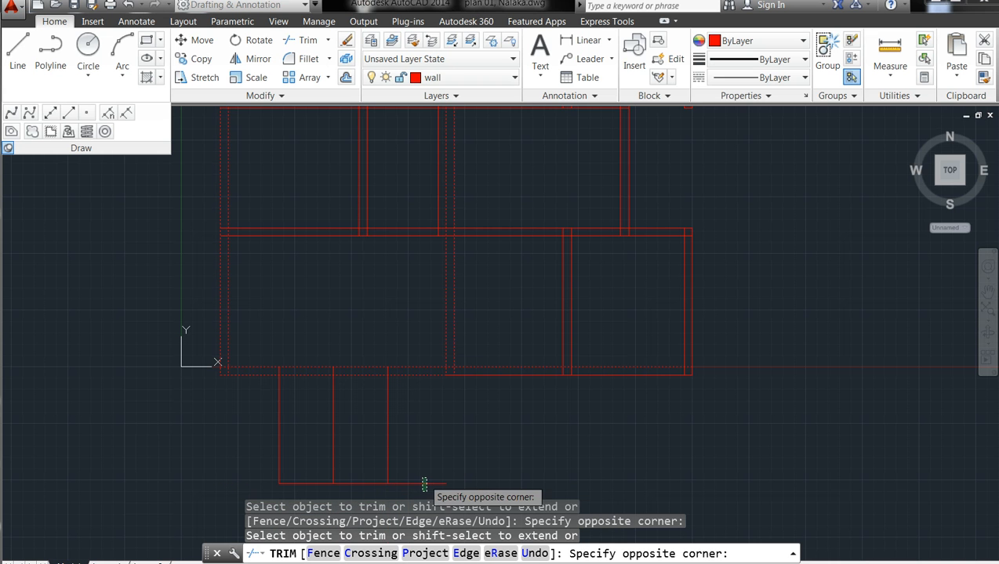
click(420, 474)
key(Escape)
key(Escape)
key(Escape)
key(Escape)
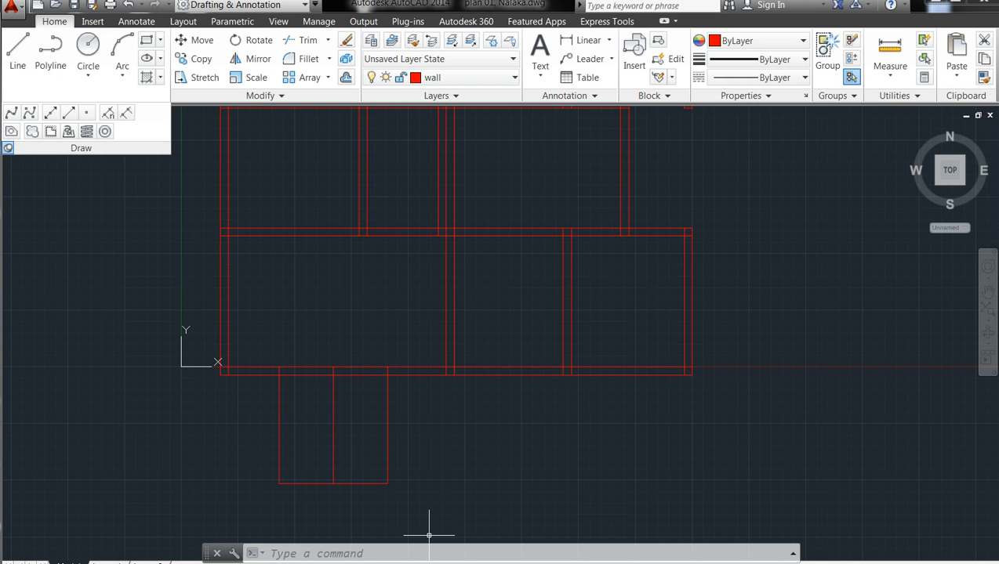
mouse_move(396, 563)
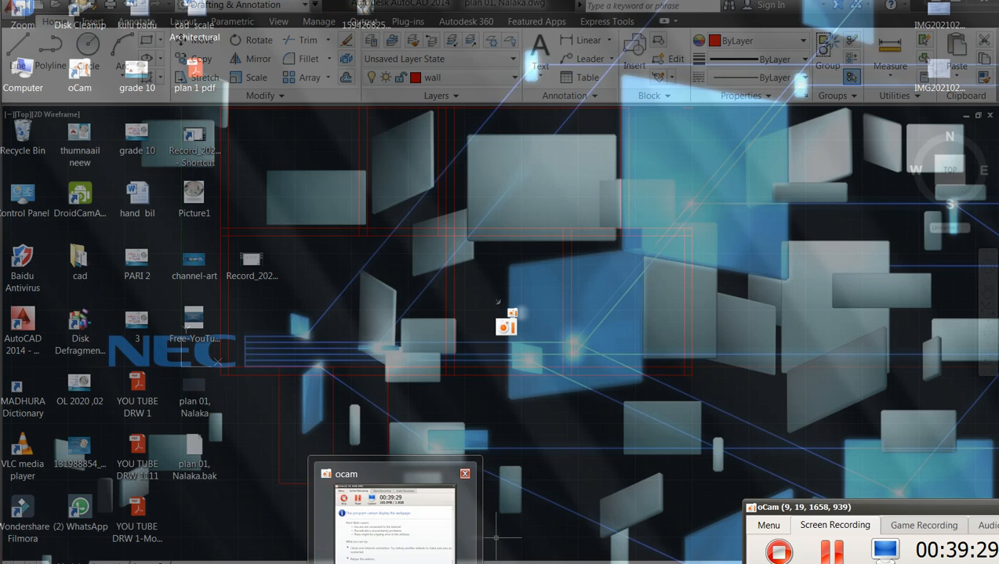
mouse_move(352, 563)
click(438, 562)
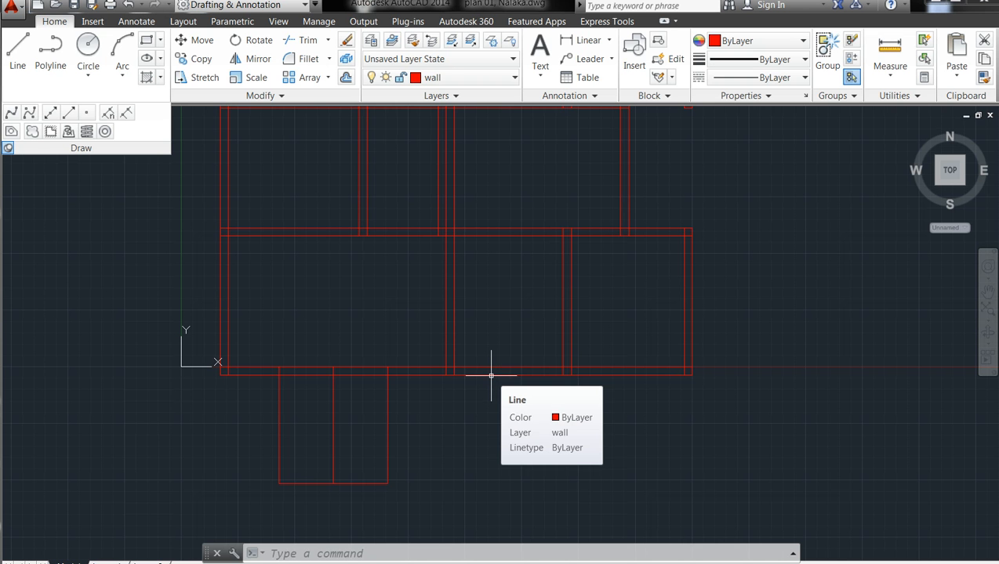
scroll(439, 461, up, 2)
scroll(453, 464, up, 2)
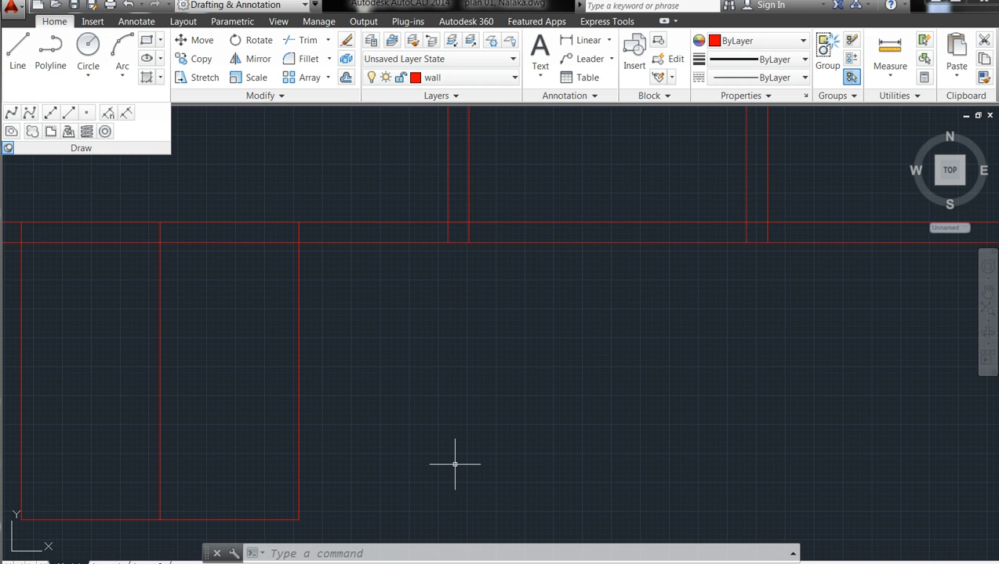
scroll(456, 461, down, 2)
scroll(509, 453, up, 6)
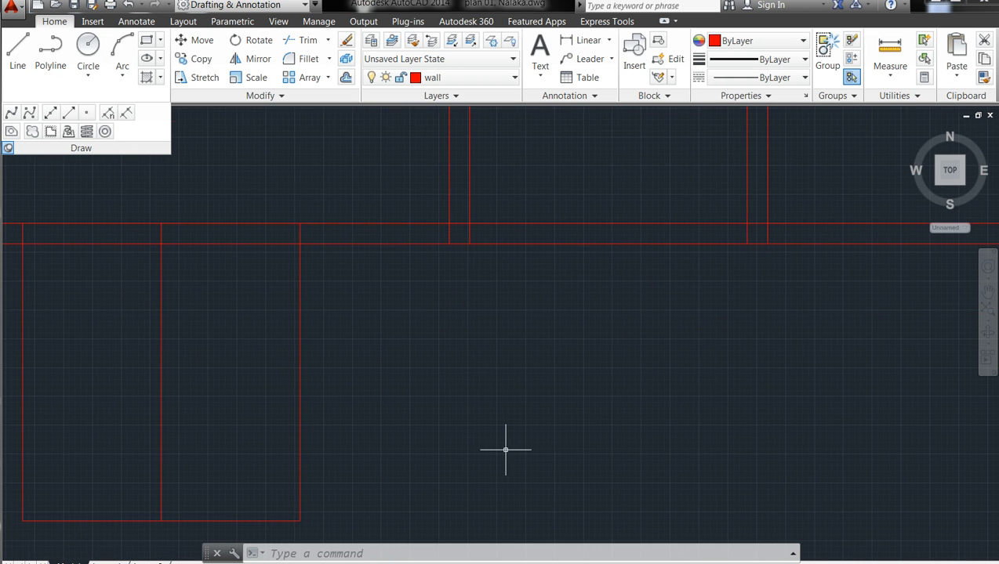
- Trim the rightmost of the three central wall lines between the top wall and the middle horizontal wall
scroll(505, 450, down, 6)
scroll(506, 450, down, 4)
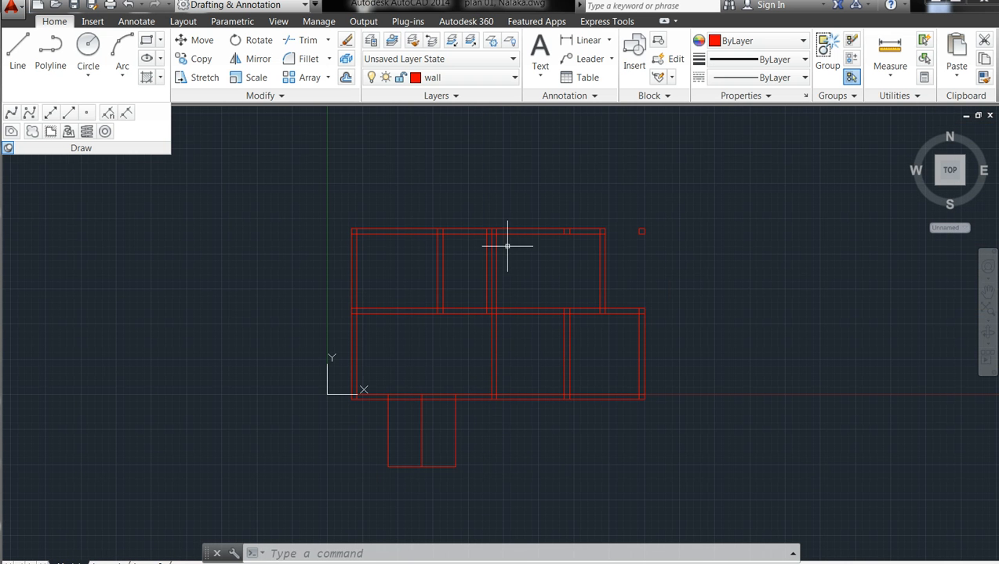
click(304, 40)
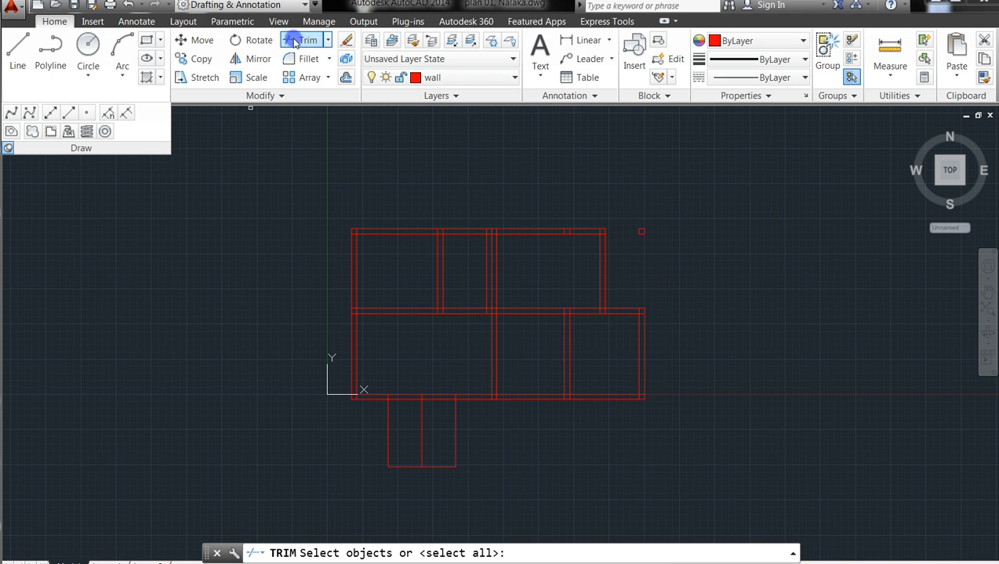
click(533, 329)
click(479, 238)
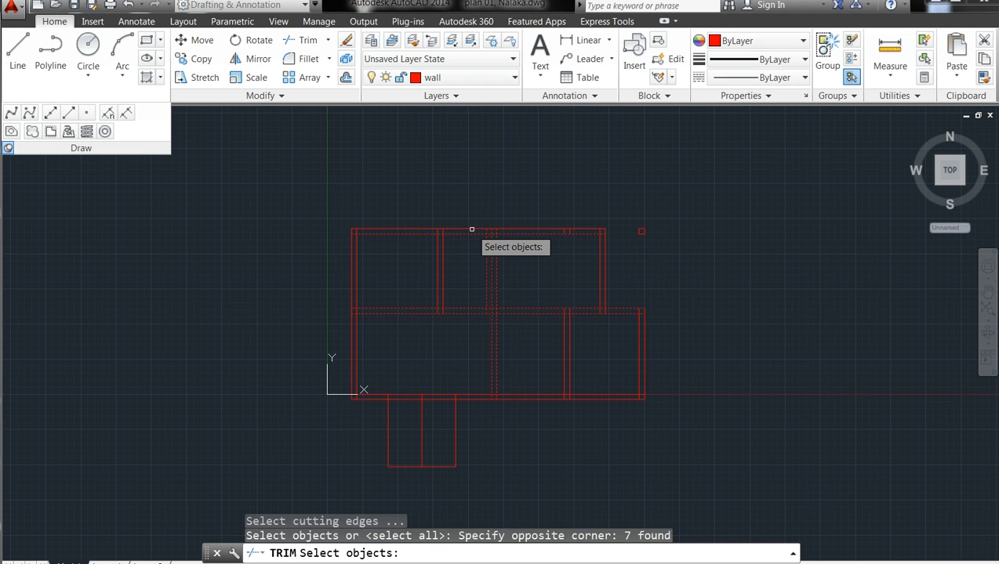
key(Return)
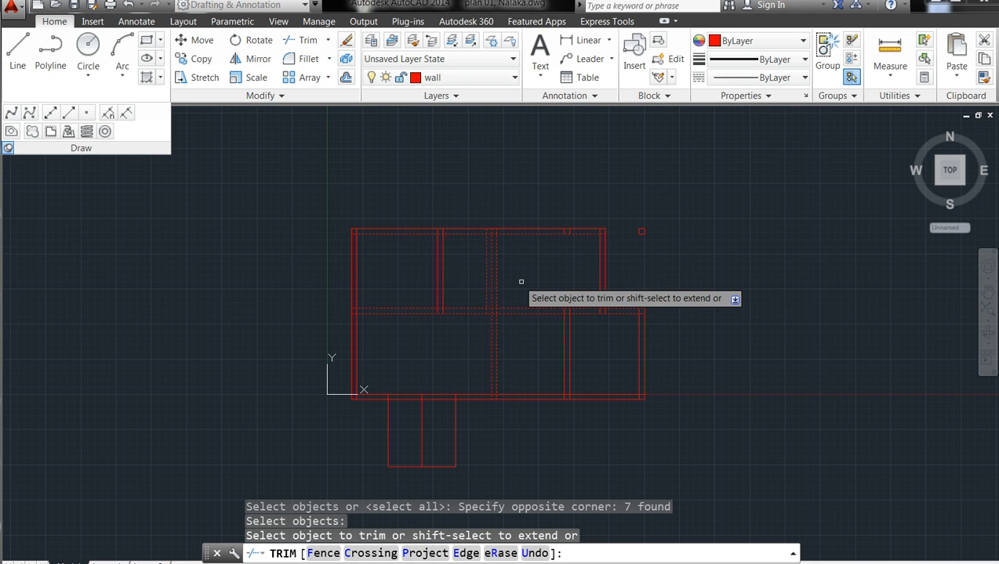
scroll(494, 290, up, 5)
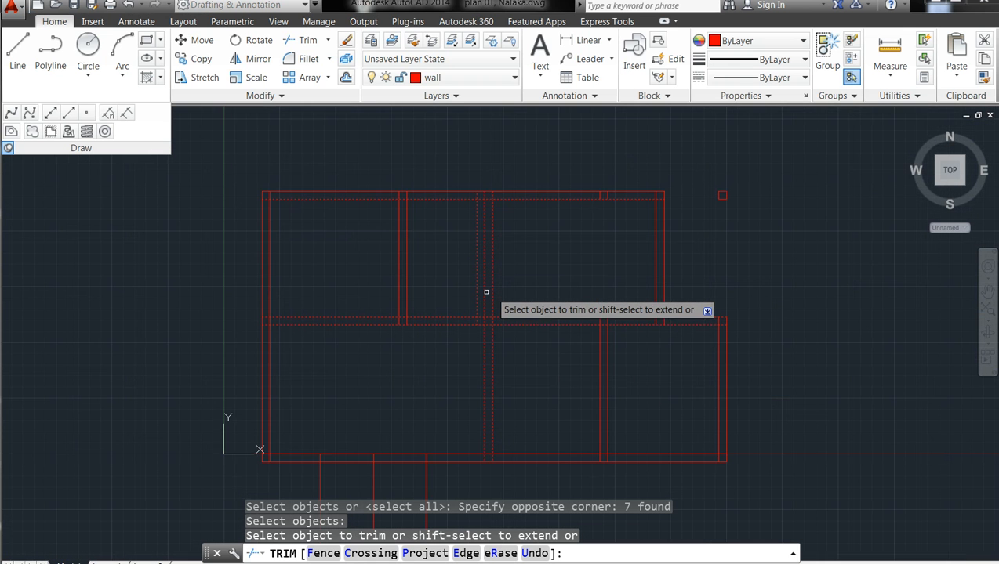
click(526, 290)
click(501, 280)
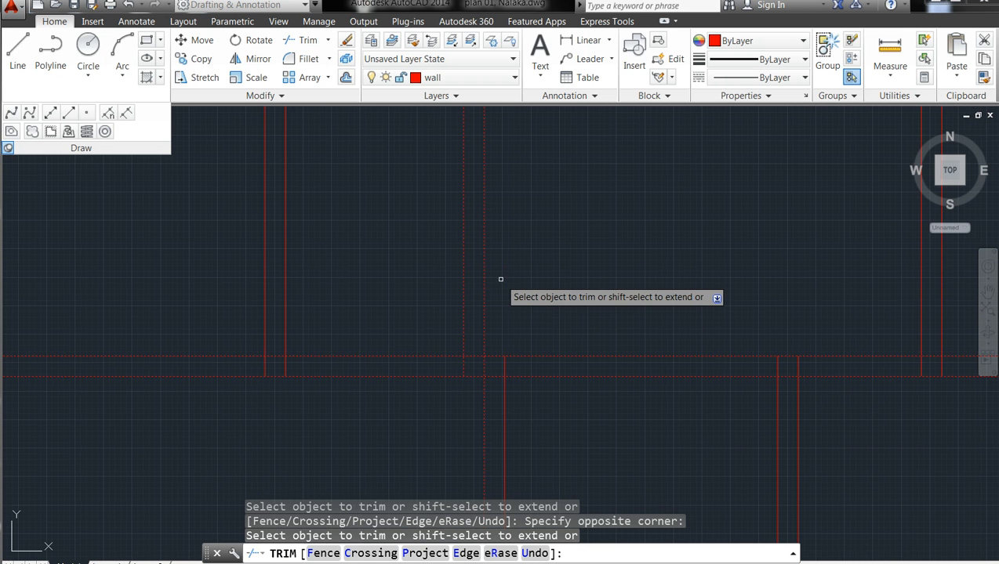
key(Escape)
key(Escape)
scroll(500, 279, up, 6)
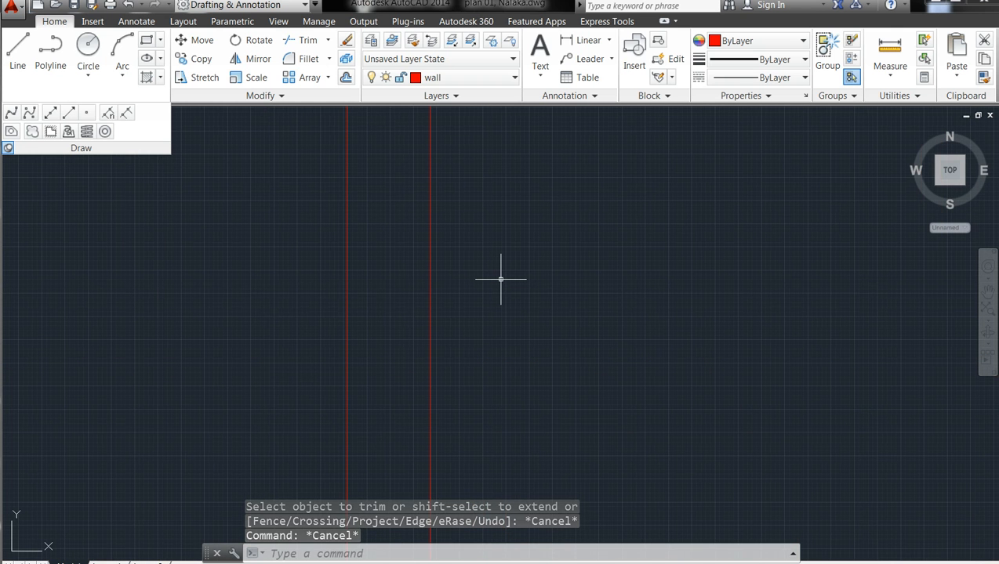
- Erase the stray small square beyond the upper-right corner of the plan's top wall
scroll(500, 279, down, 5)
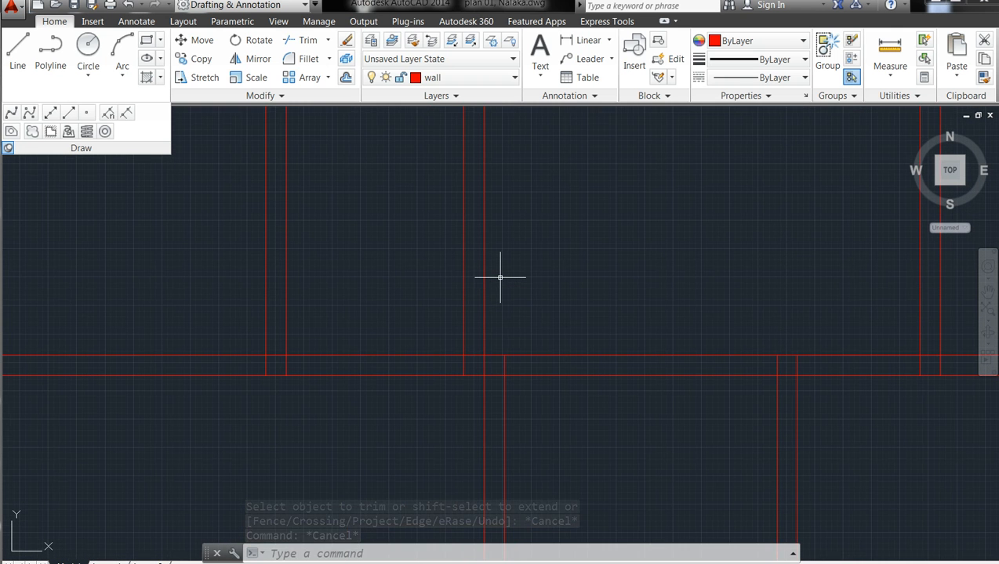
scroll(500, 276, down, 5)
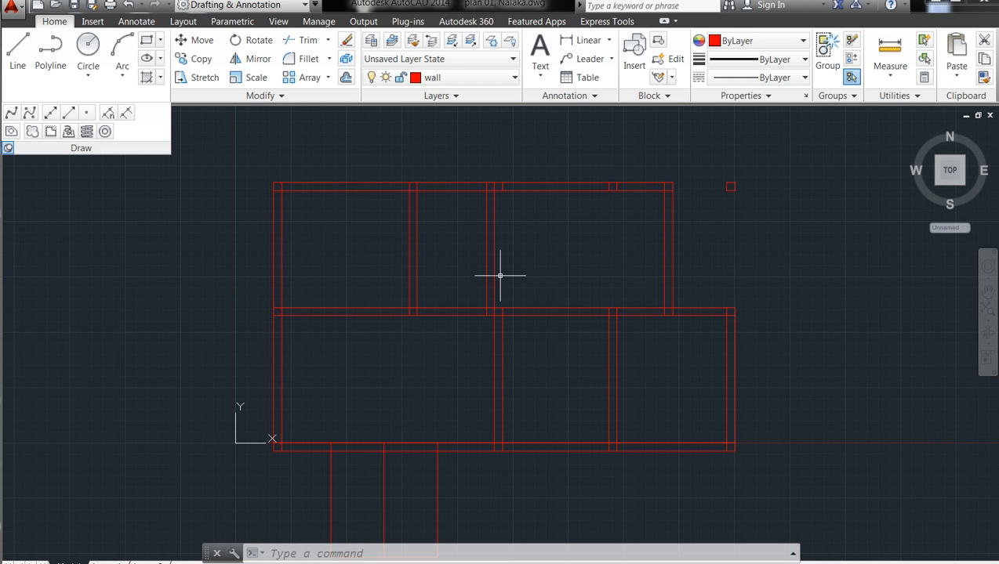
mouse_move(496, 276)
click(743, 222)
click(695, 137)
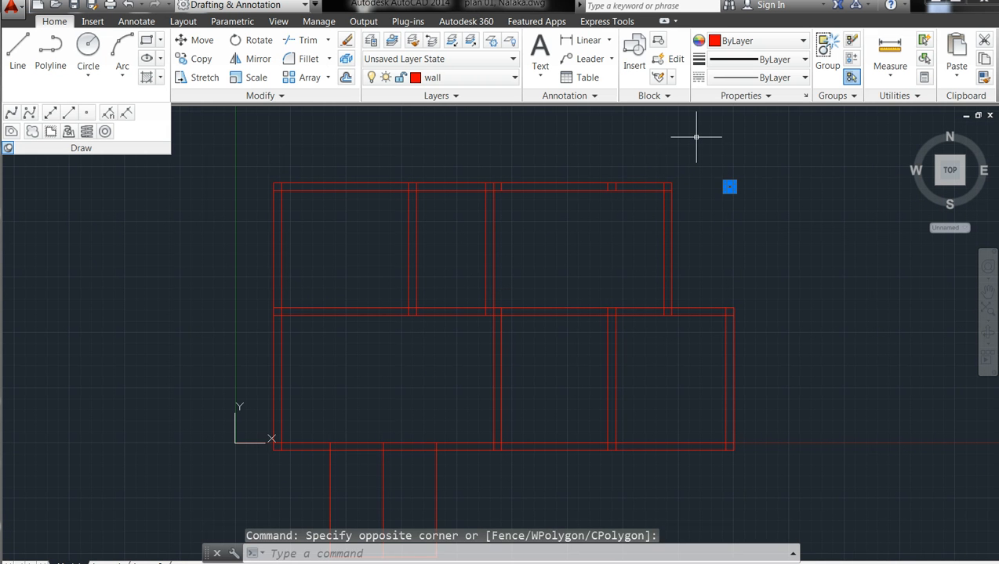
key(Delete)
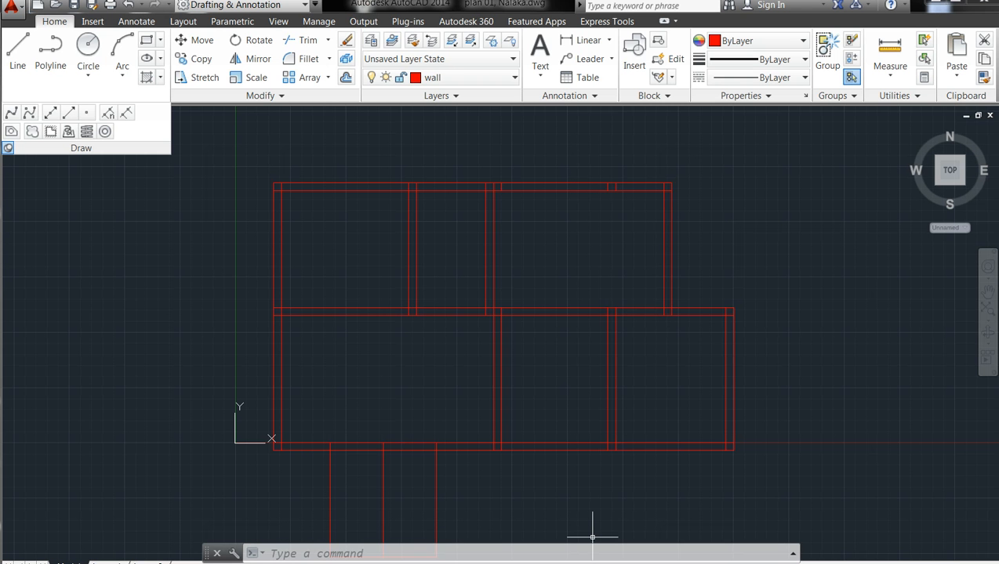
- Switch to the reference pictures and examine the floor plan and the schedule of openings for door, window and arch sizes
mouse_move(395, 563)
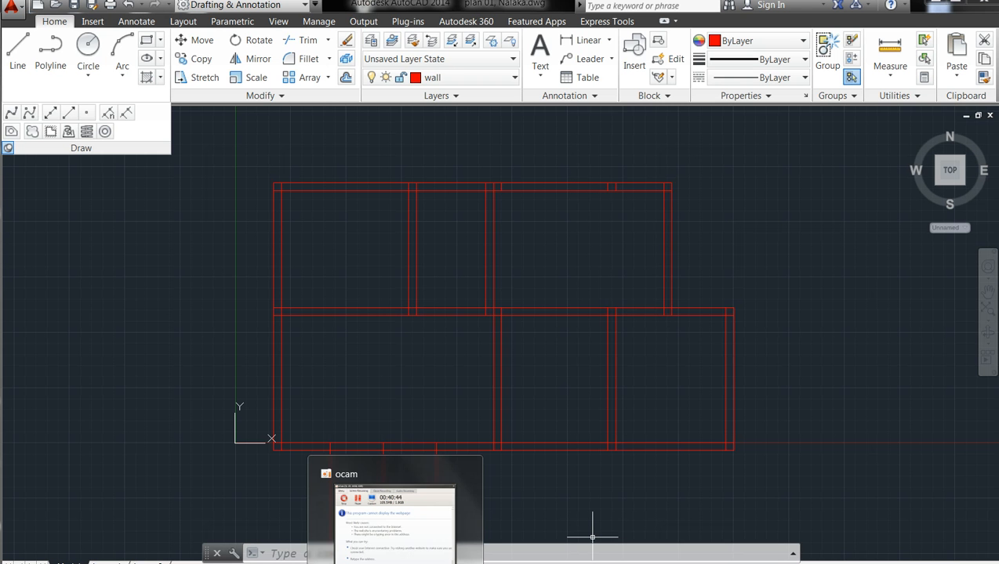
mouse_move(410, 538)
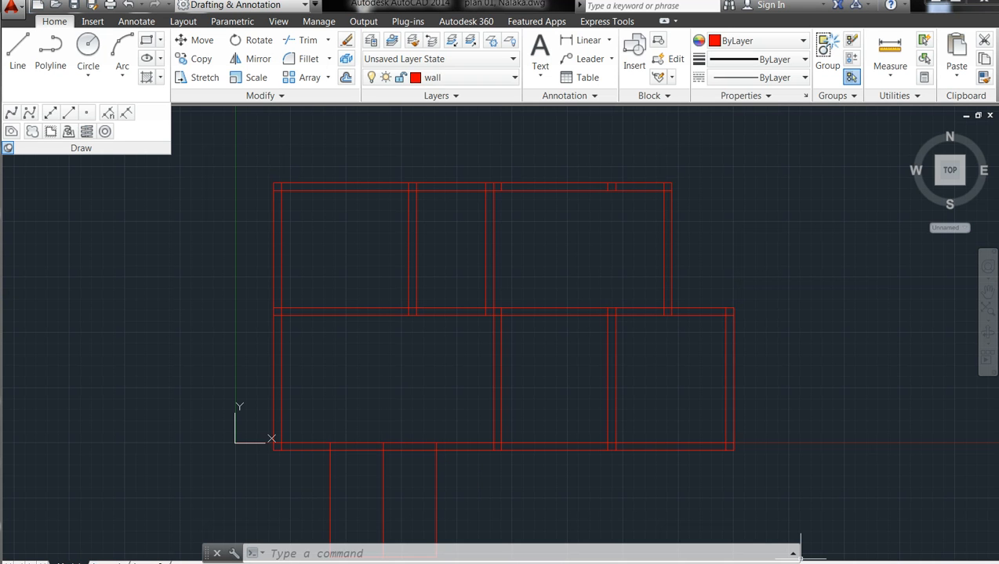
click(403, 541)
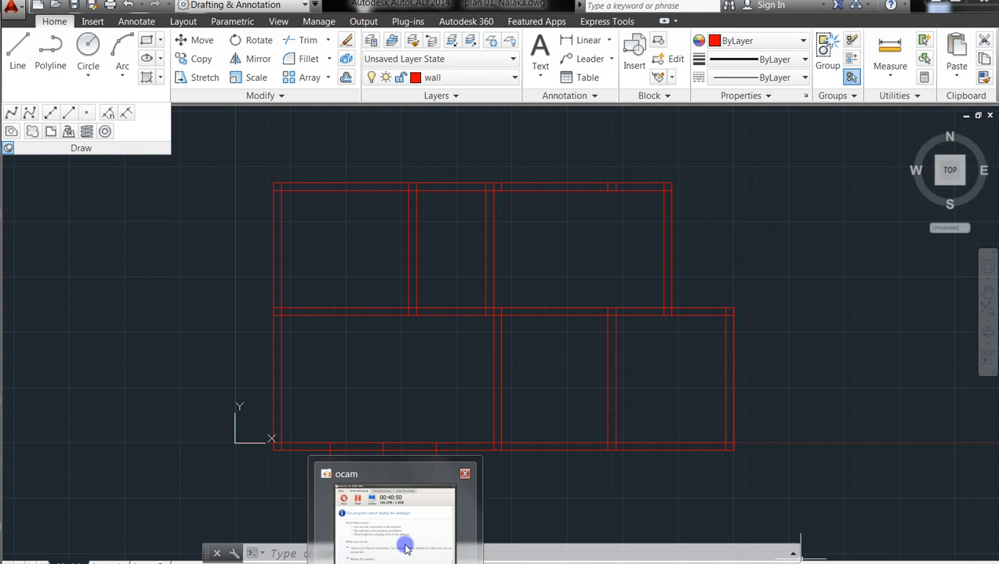
click(829, 554)
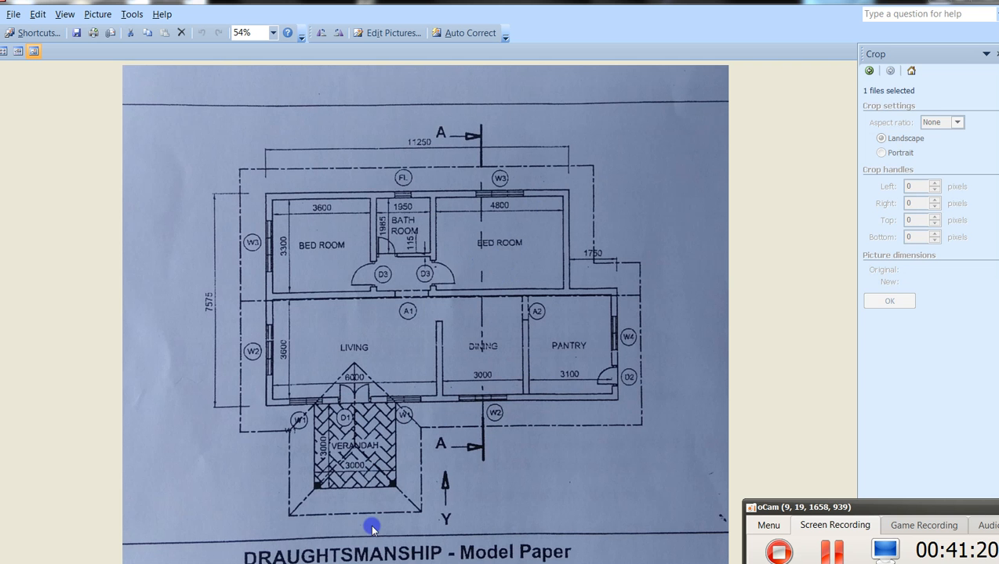
mouse_move(311, 563)
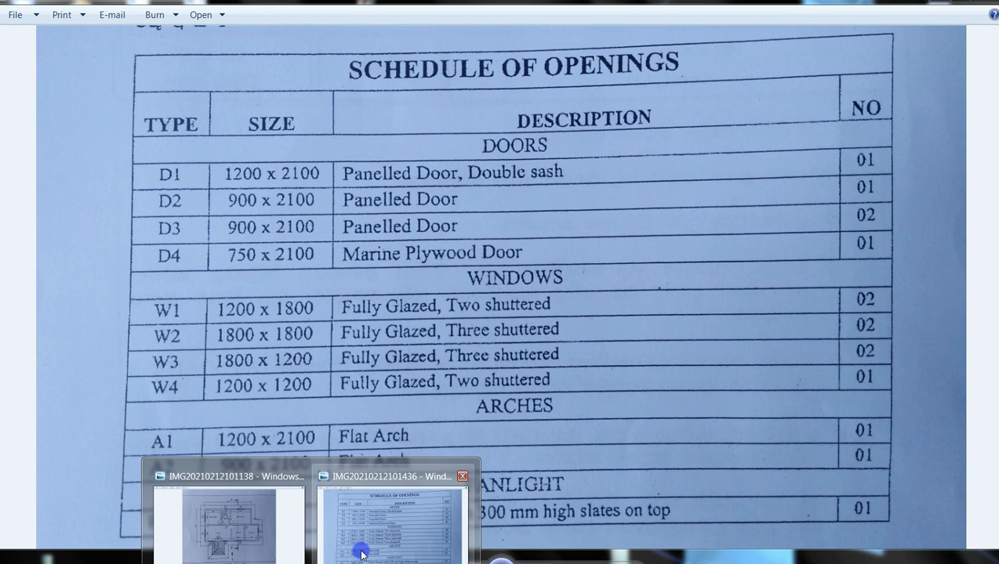
click(362, 554)
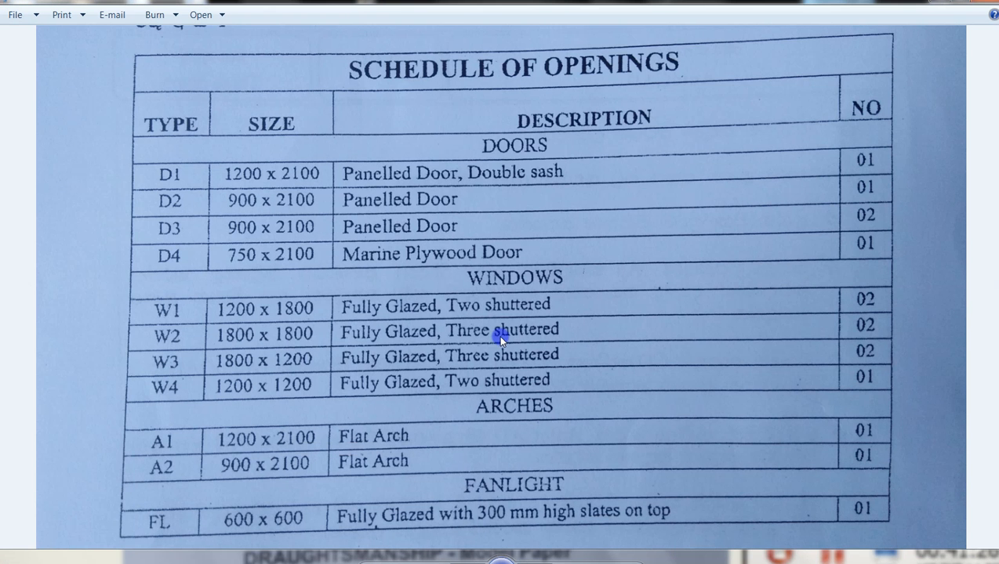
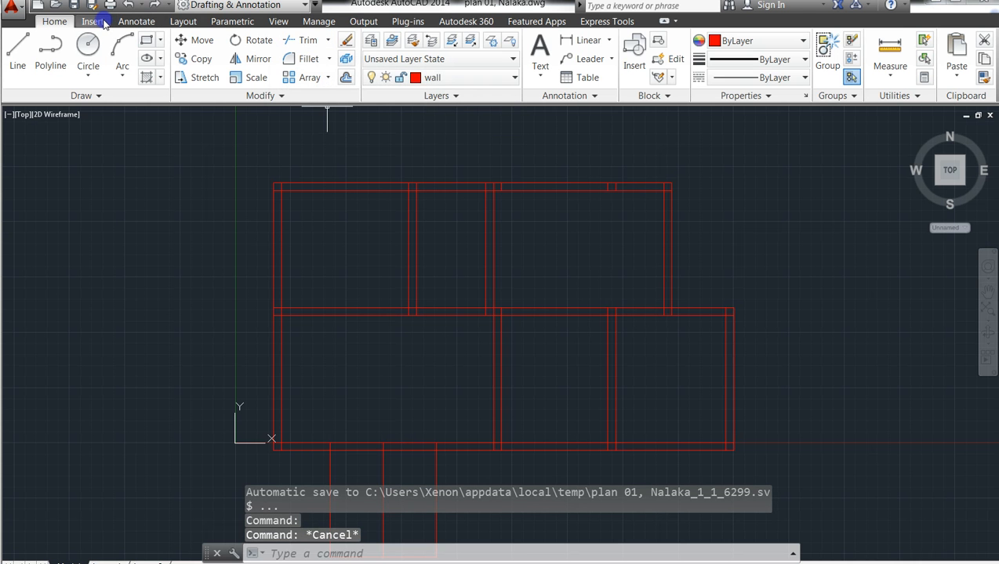
click(571, 43)
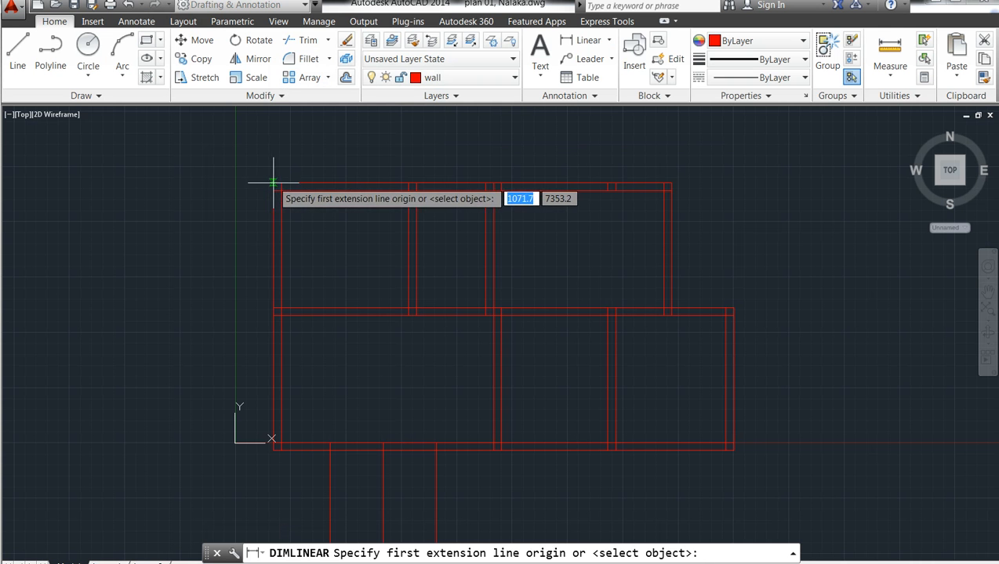
click(273, 184)
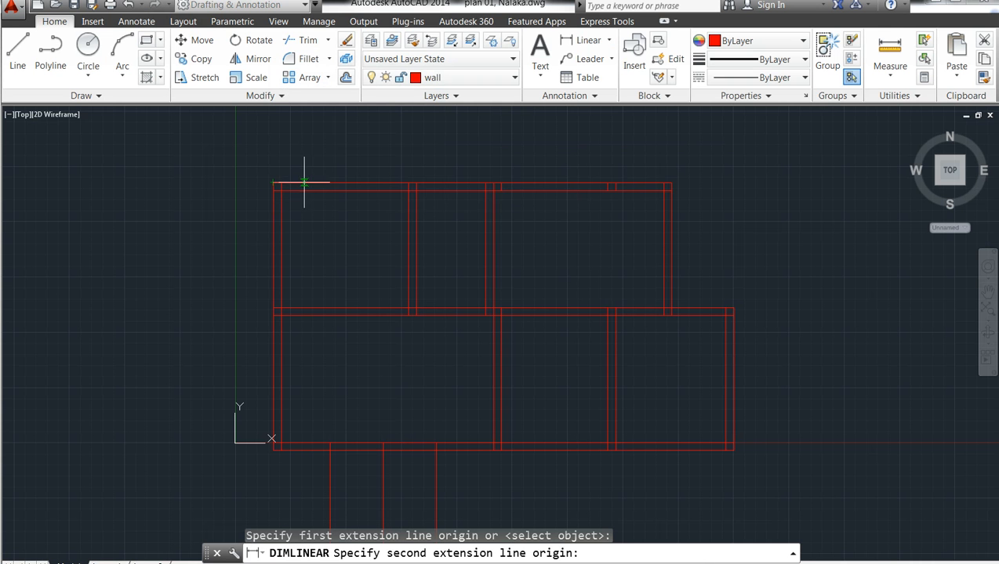
click(671, 182)
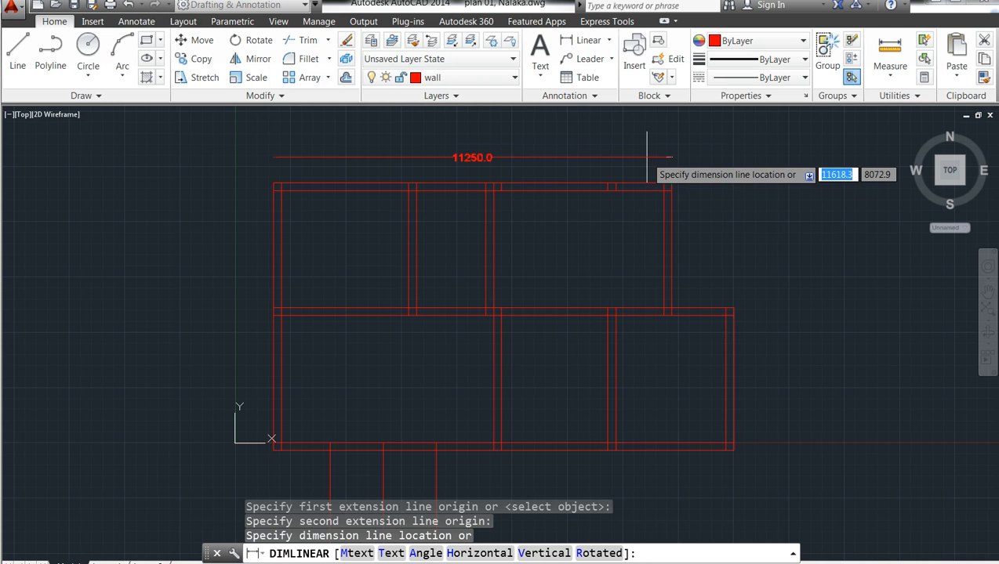
key(Escape)
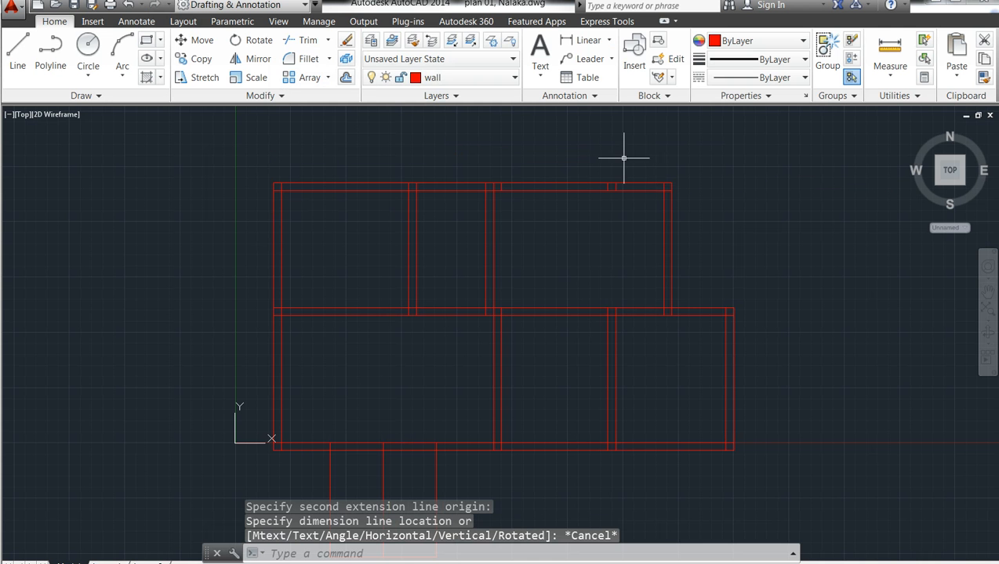
key(Escape)
key(Escape)
key(Escape)
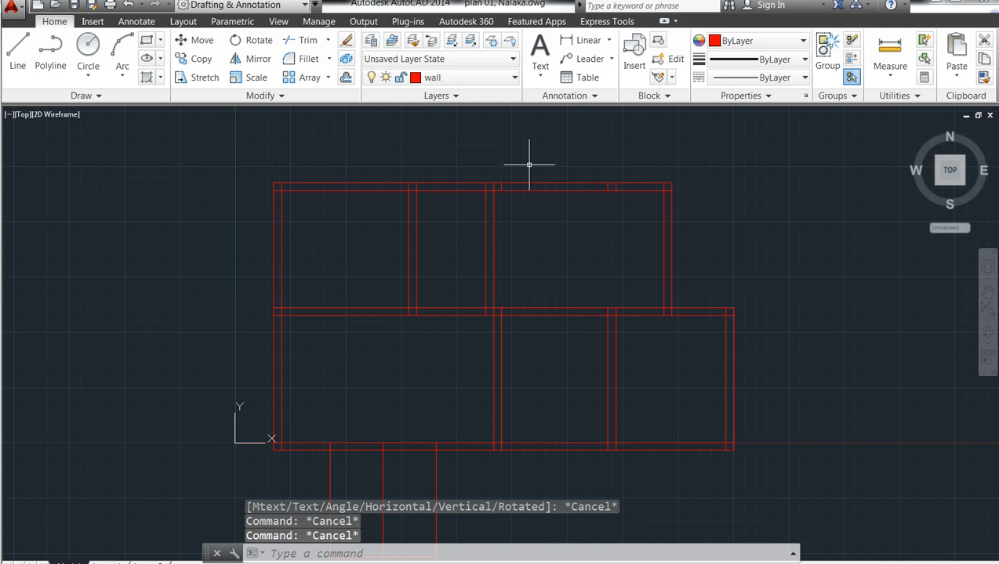
- Make the Dimention layer current and add a linear dimension above the plan for the top wall's full outer length
click(514, 77)
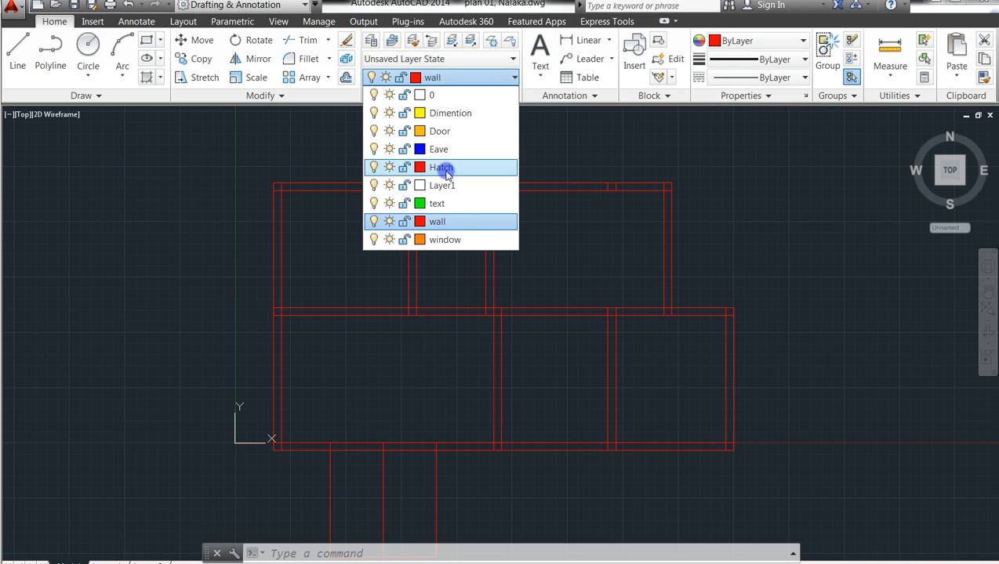
click(451, 113)
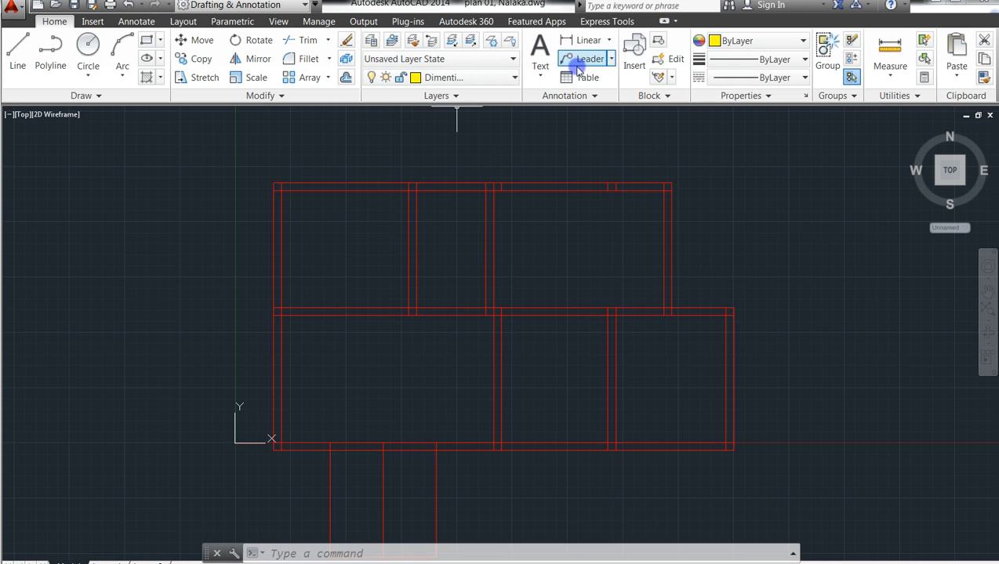
click(565, 41)
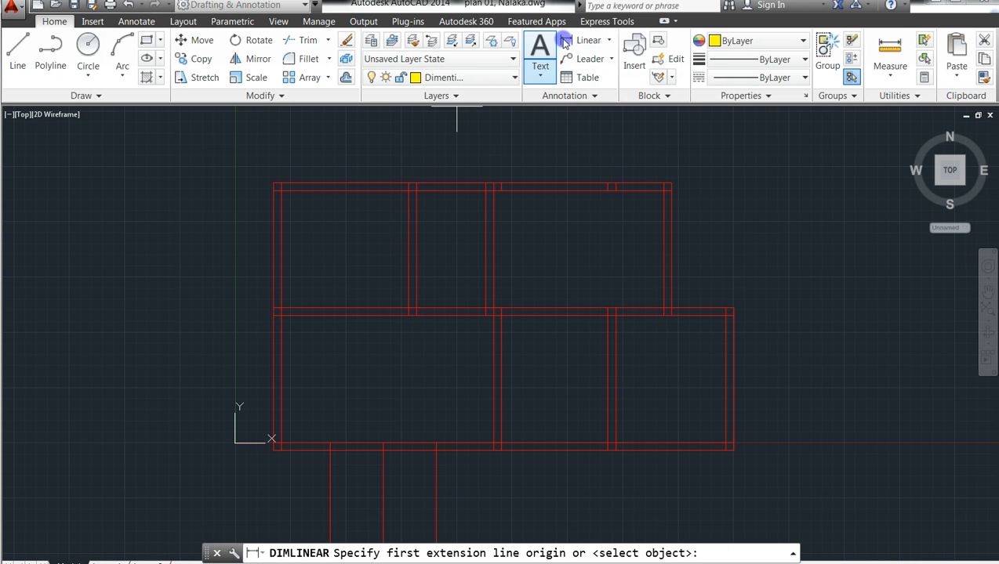
click(273, 184)
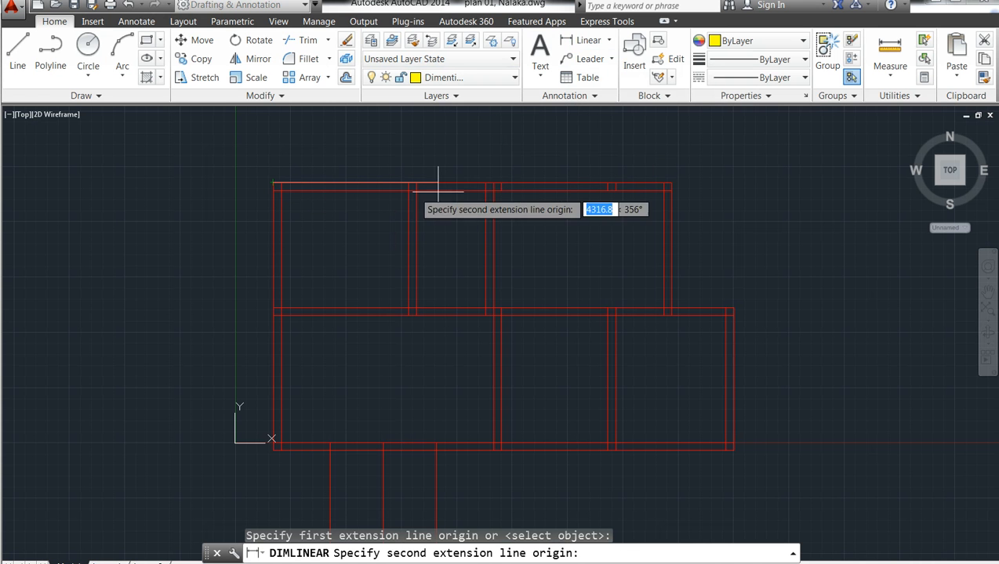
click(671, 183)
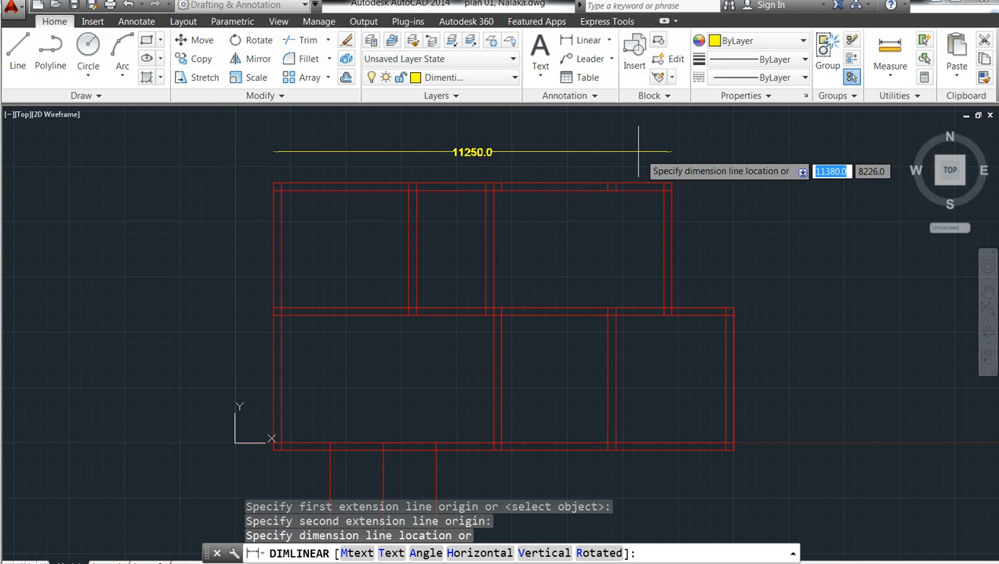
click(635, 147)
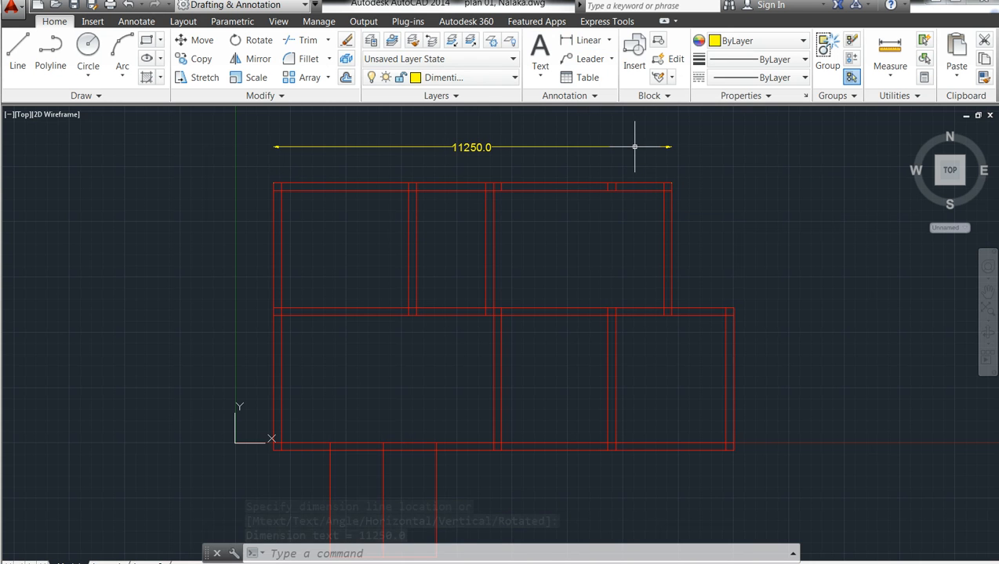
- Add a vertical linear dimension beside the plan's left outer wall, from its top corner to its bottom corner
click(585, 40)
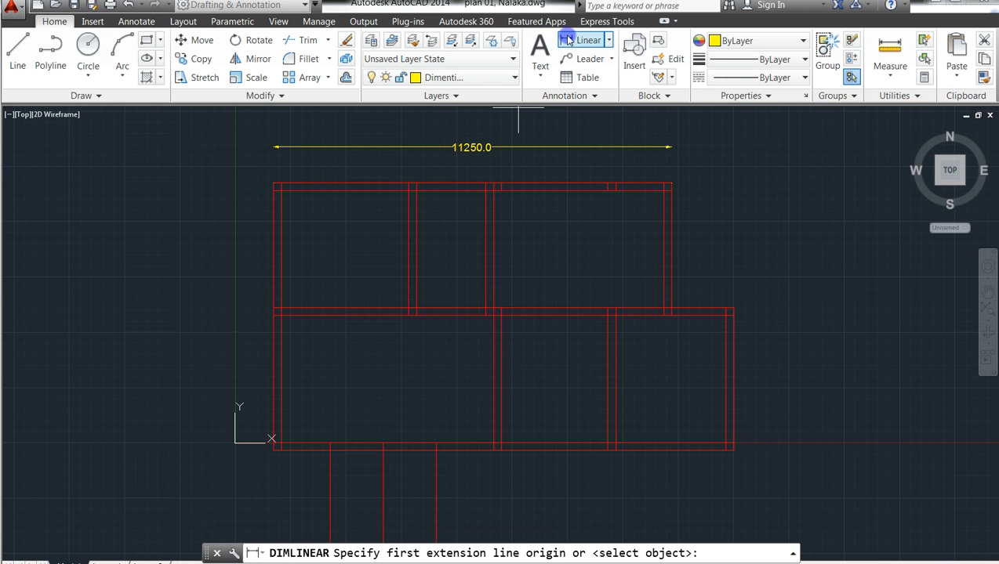
click(273, 184)
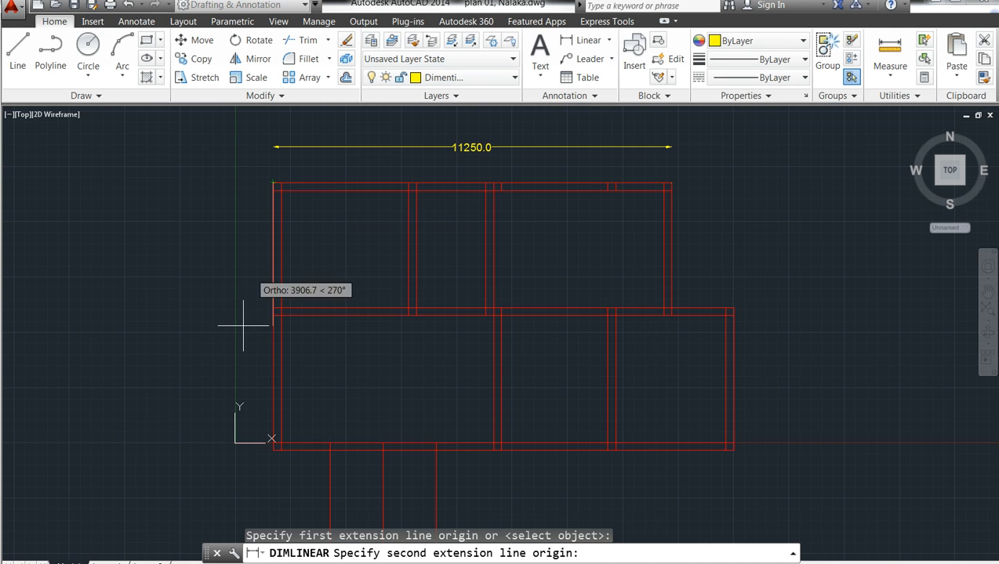
click(270, 438)
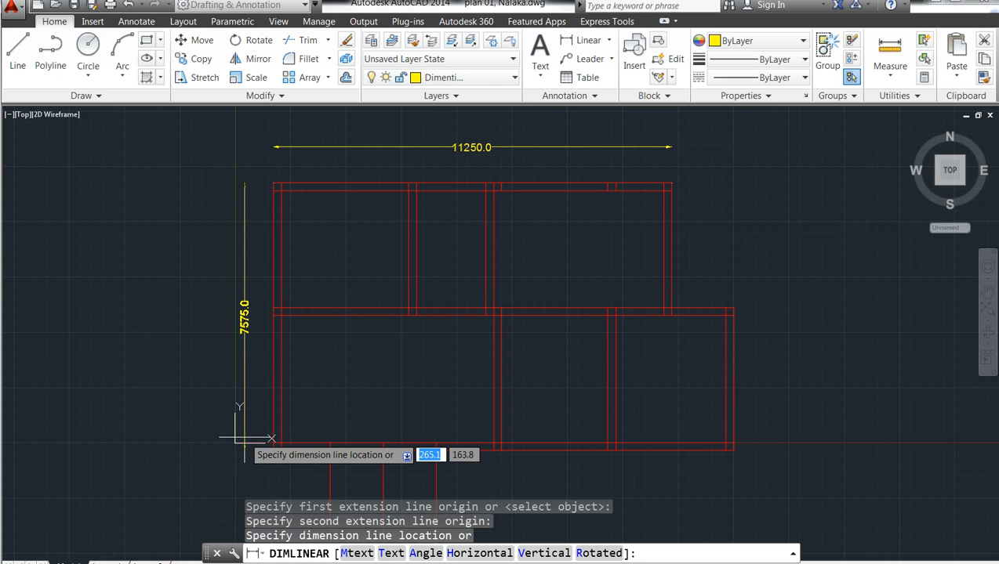
click(241, 438)
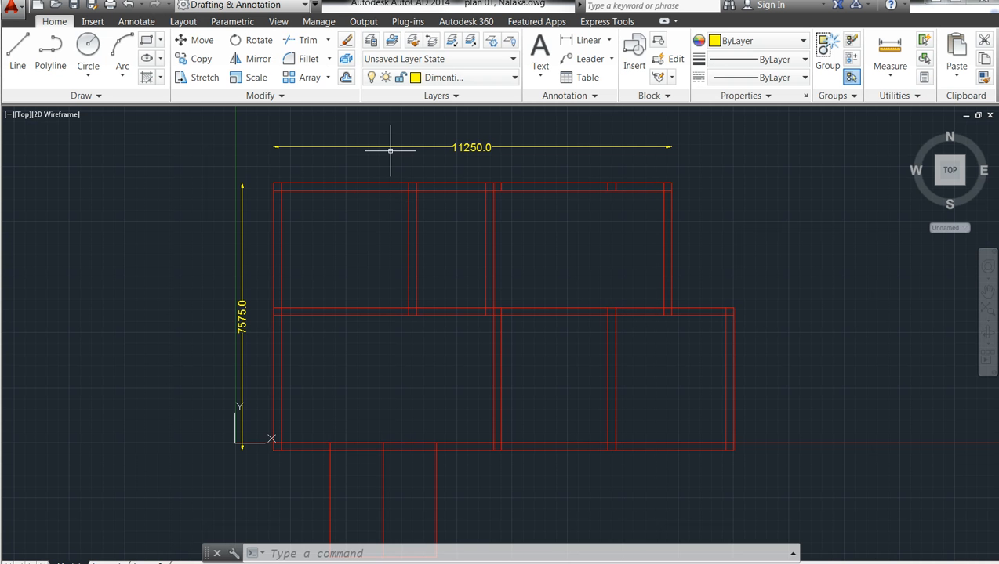
key(Escape)
key(Escape)
key(Escape)
- Make the Door layer current and draw a long horizontal line in the empty space to the left of the plan
scroll(796, 296, up, 2)
scroll(462, 298, up, 2)
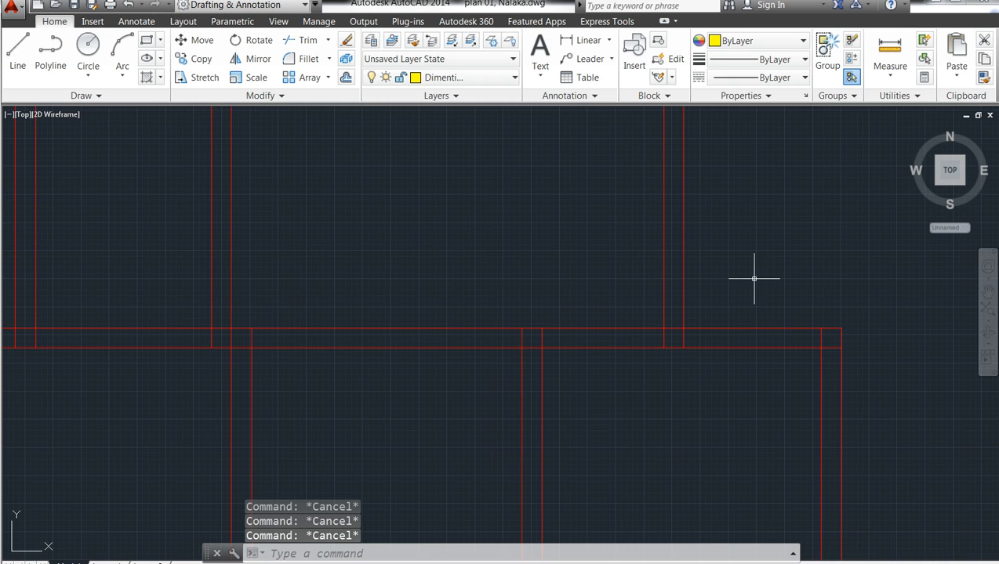
scroll(775, 283, down, 4)
scroll(784, 297, down, 3)
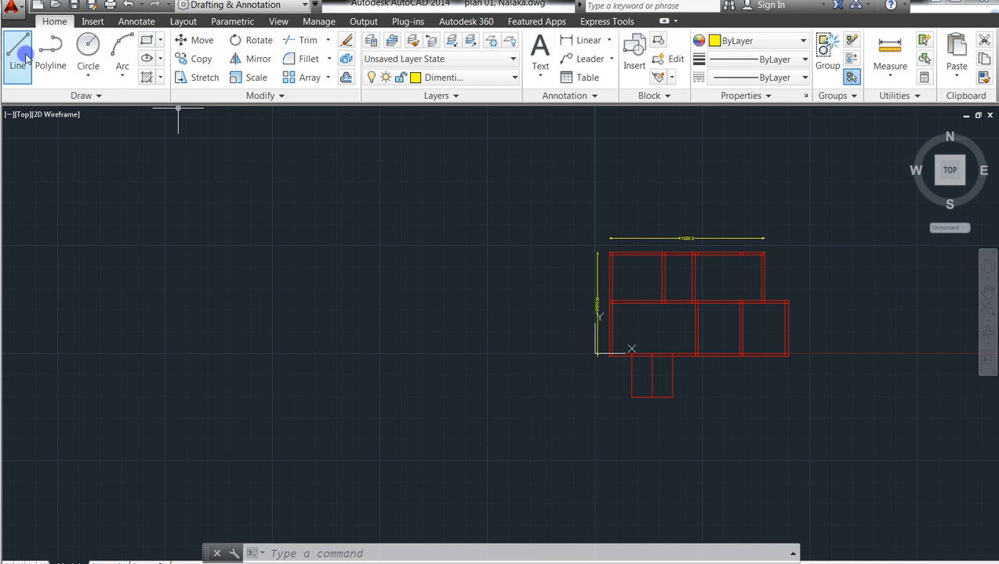
click(514, 75)
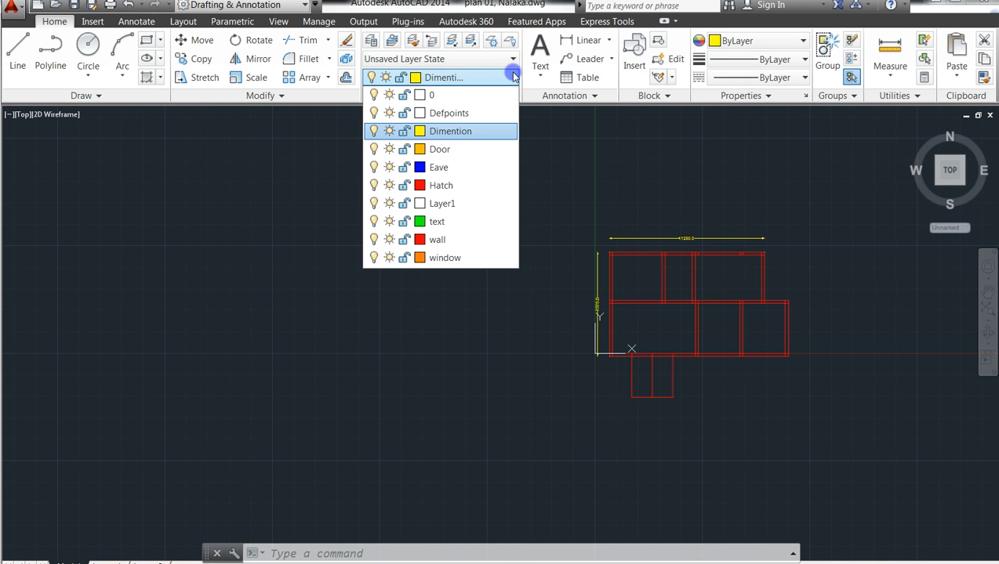
click(440, 149)
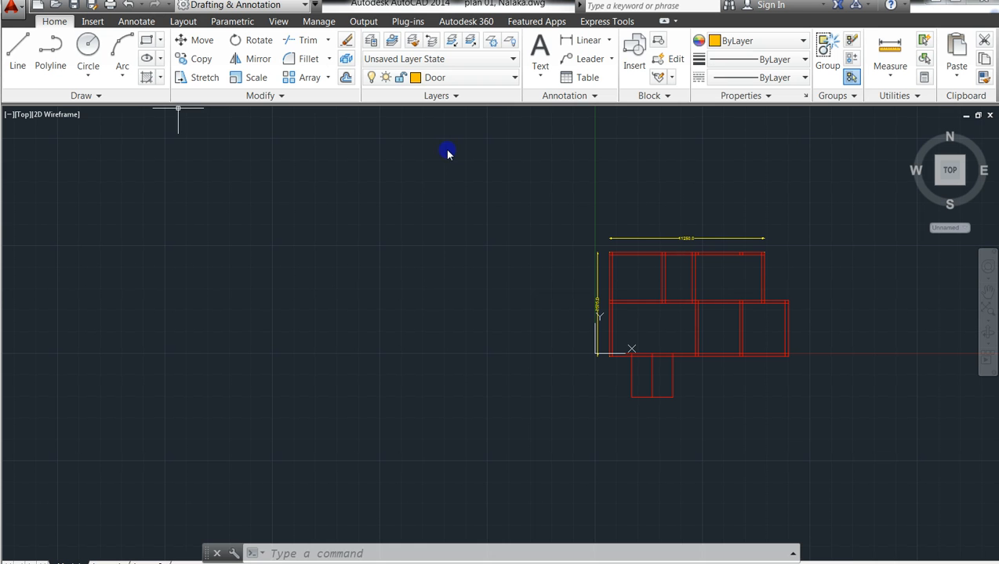
click(17, 50)
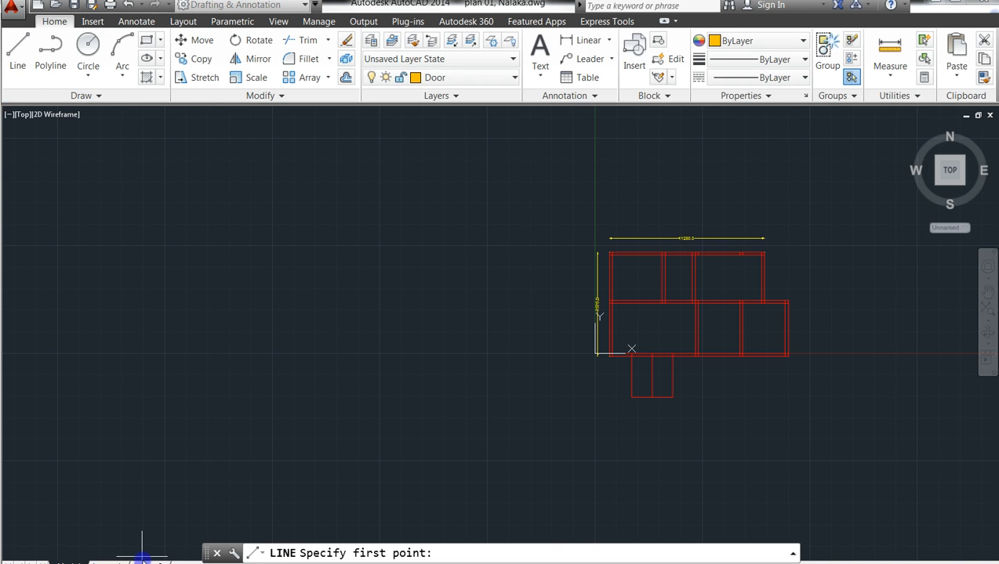
click(161, 352)
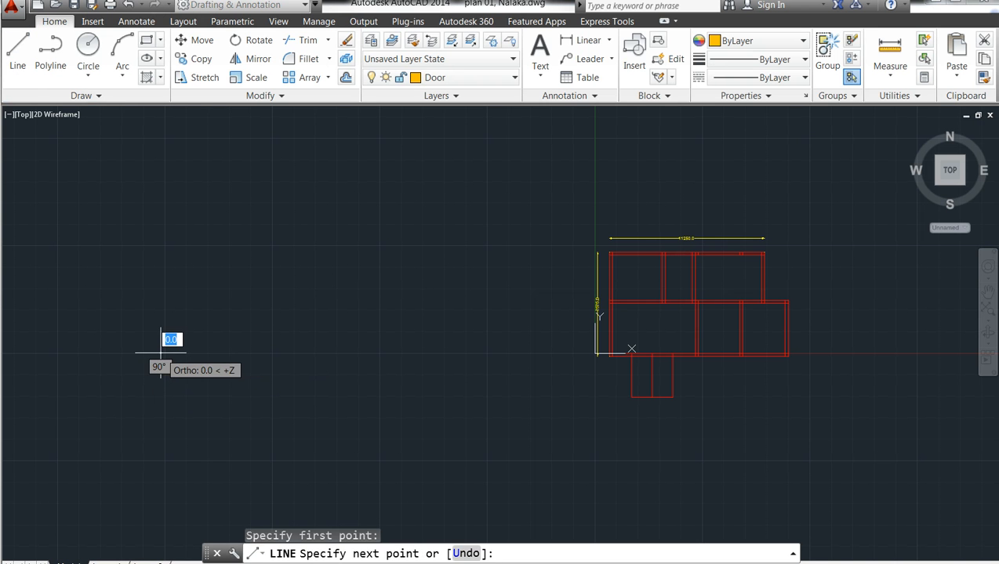
click(392, 358)
key(Escape)
key(Escape)
key(Escape)
key(Escape)
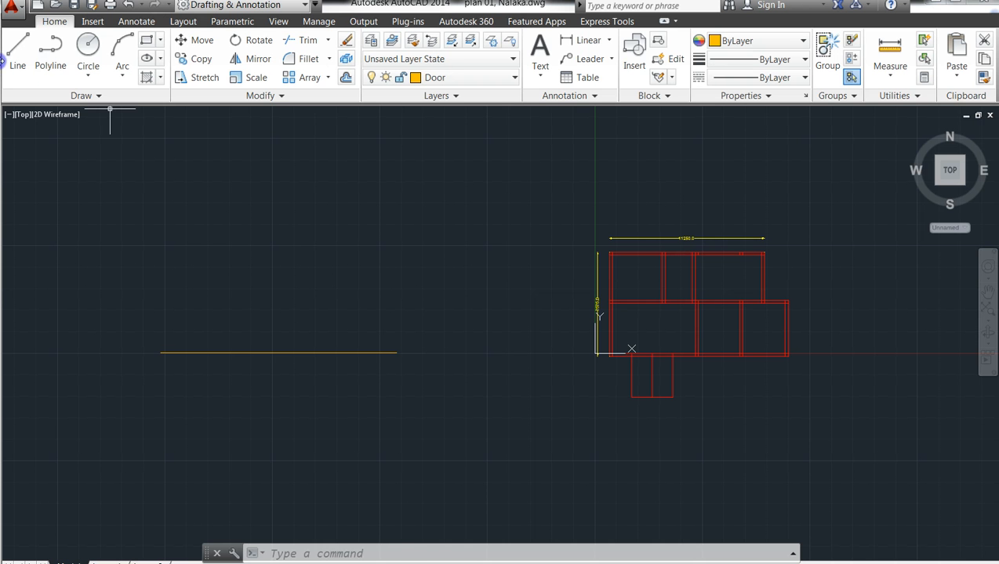
- Start the door frame profile above the long line's left end with a 100 line downward and a 75 line to the right
click(18, 49)
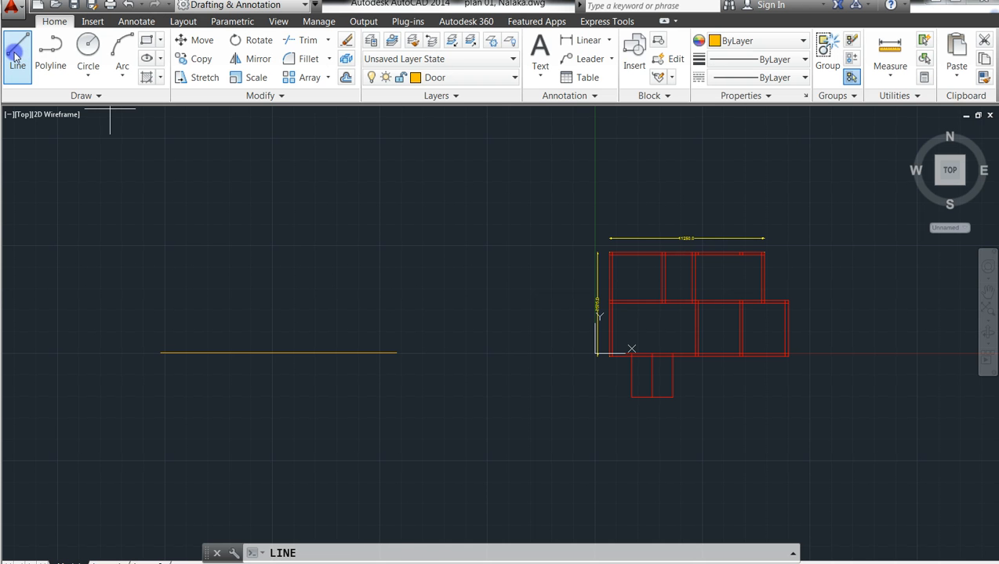
click(161, 274)
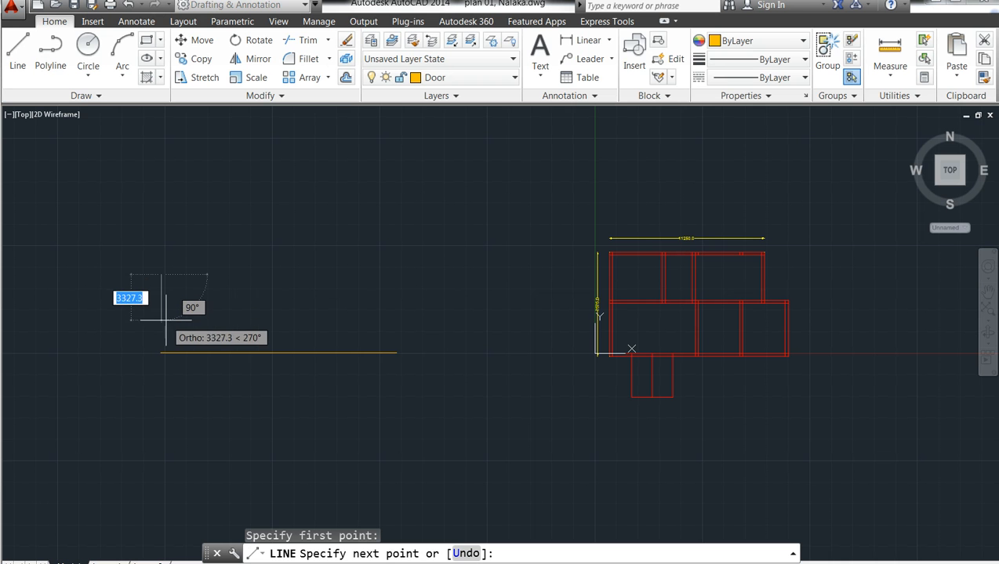
text(10)
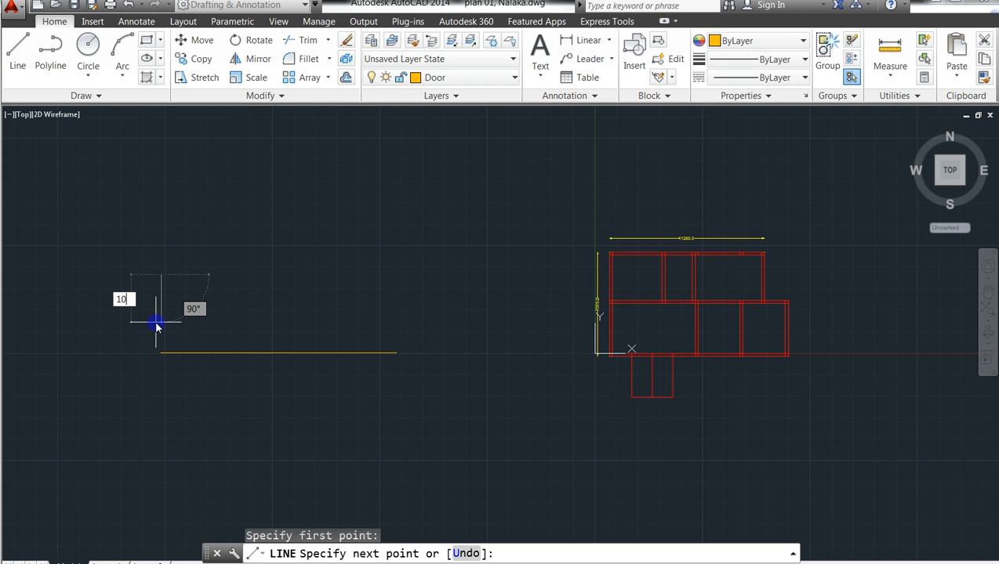
text(0)
key(Return)
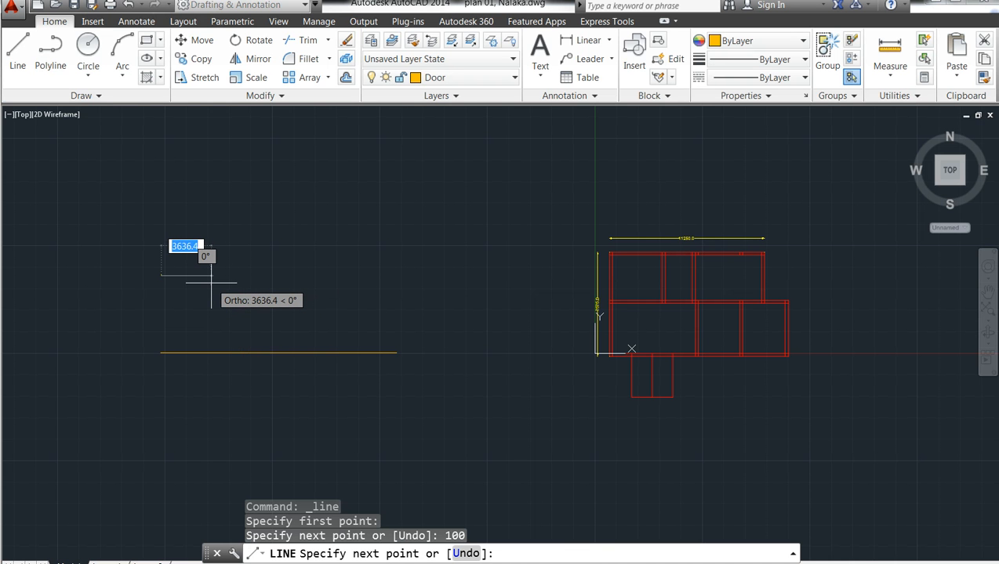
text(7)
key(Return)
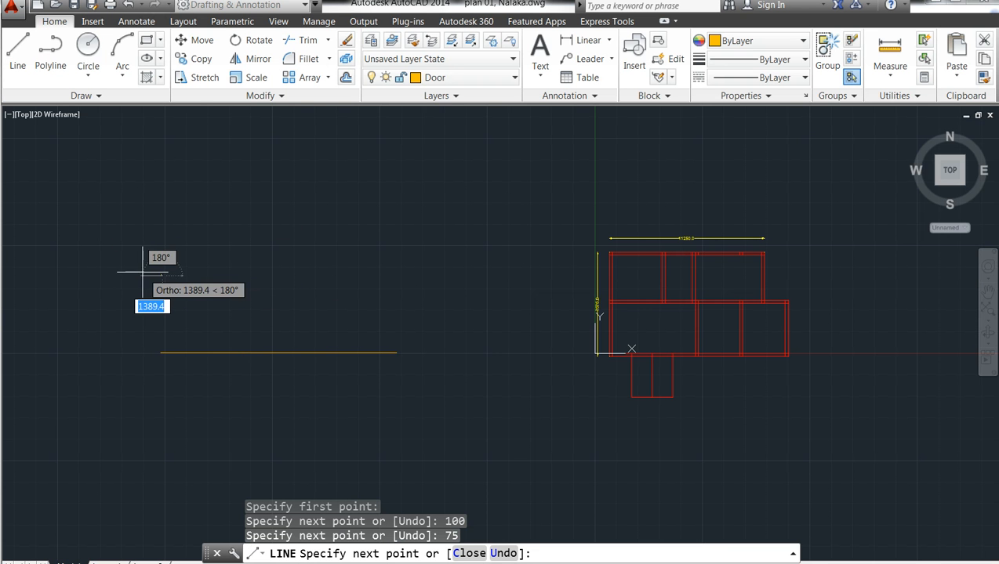
- Continue the frame profile from its lower right corner with a 75 line upward and a 25 line to the left
scroll(141, 283, up, 4)
scroll(133, 278, down, 2)
scroll(151, 285, up, 2)
scroll(149, 296, up, 3)
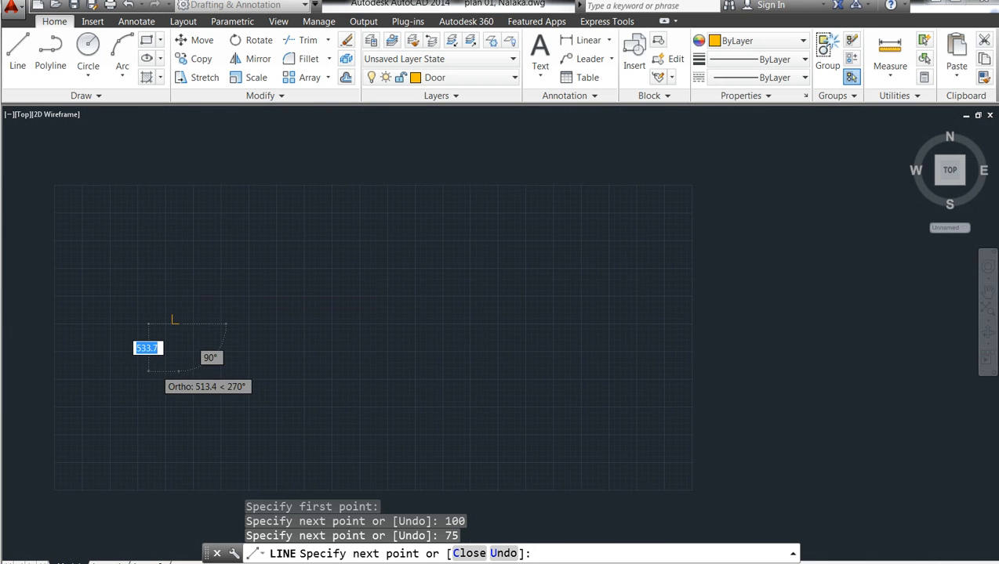
scroll(180, 246, down, 2)
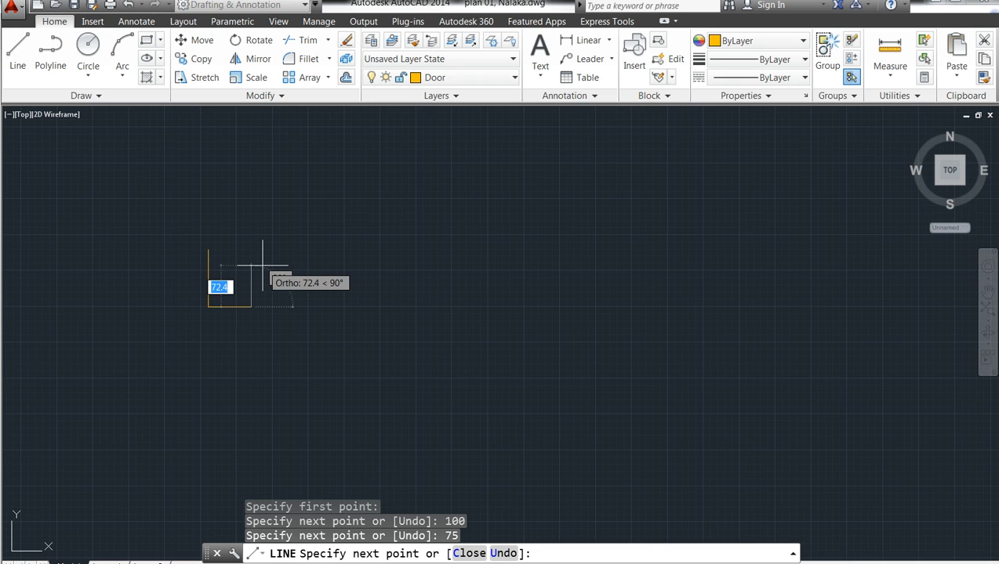
scroll(263, 265, up, 2)
text(75)
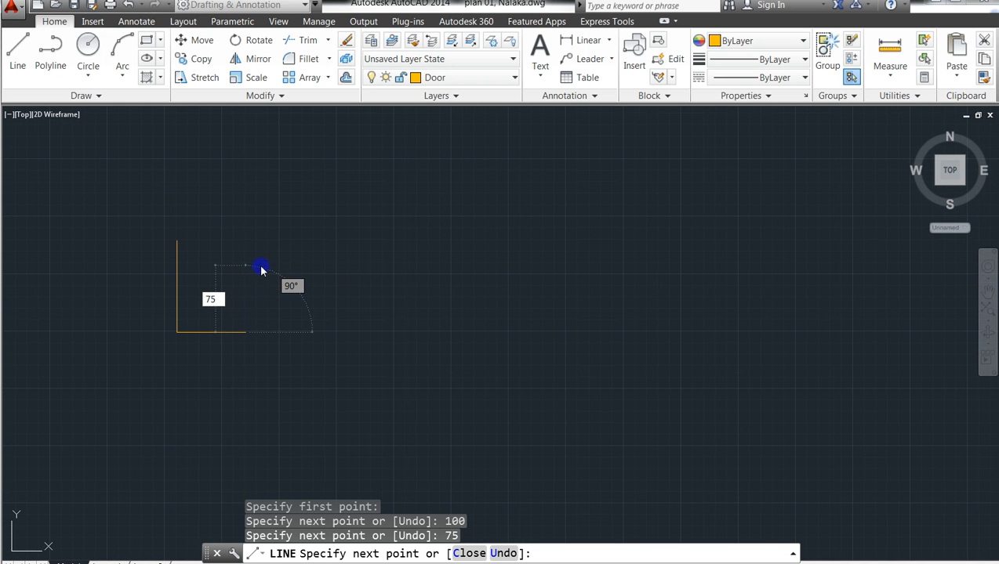
click(261, 270)
text(25)
key(Return)
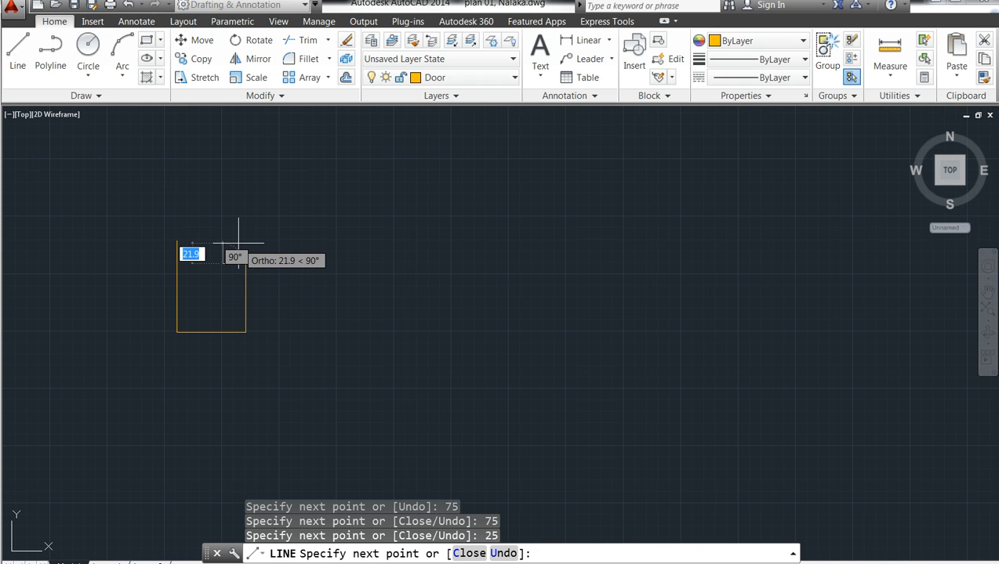
- Complete the notched frame profile with a 25 line upward and a closing line back to the profile's starting corner
text(25)
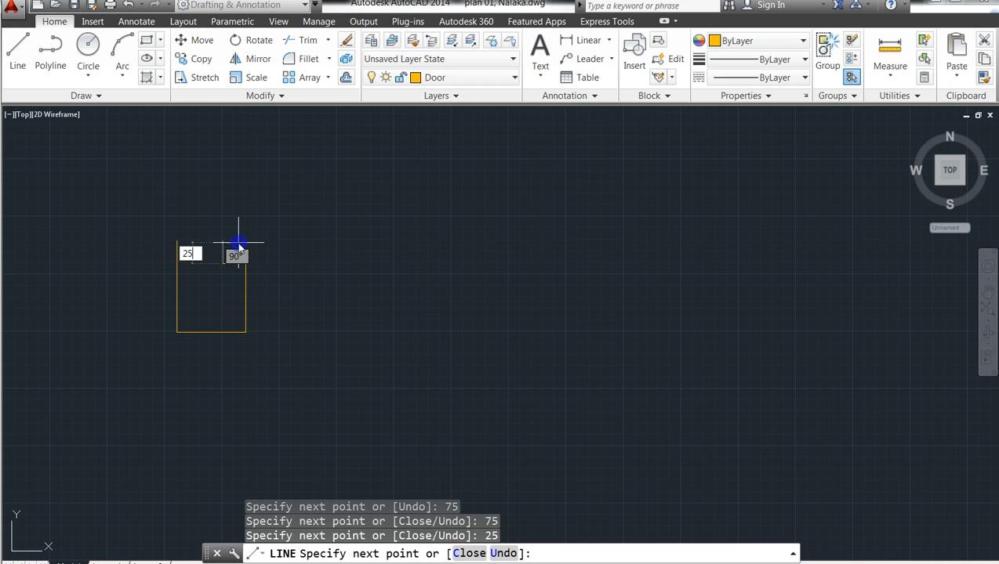
key(Return)
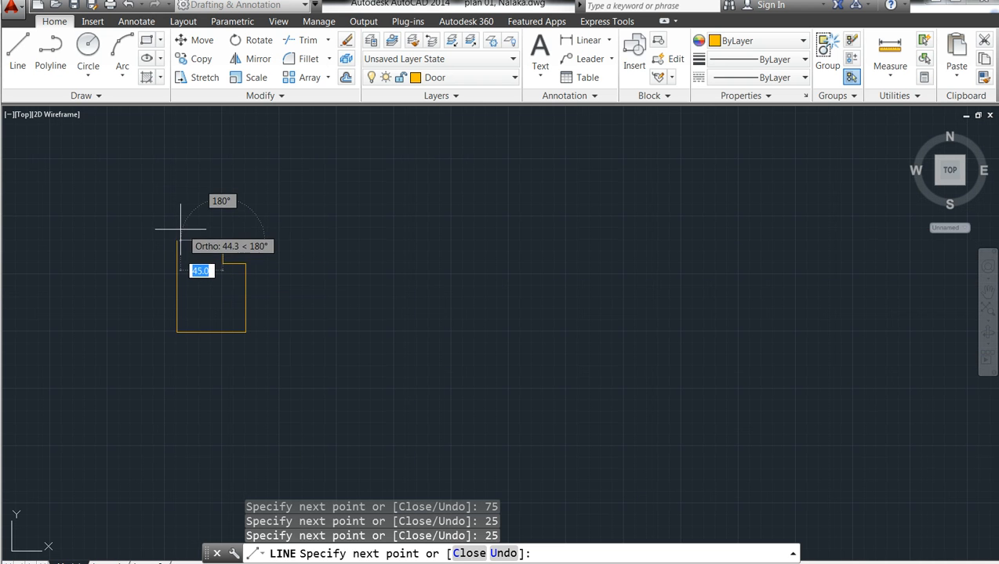
click(175, 240)
key(Escape)
key(Escape)
key(Escape)
key(Escape)
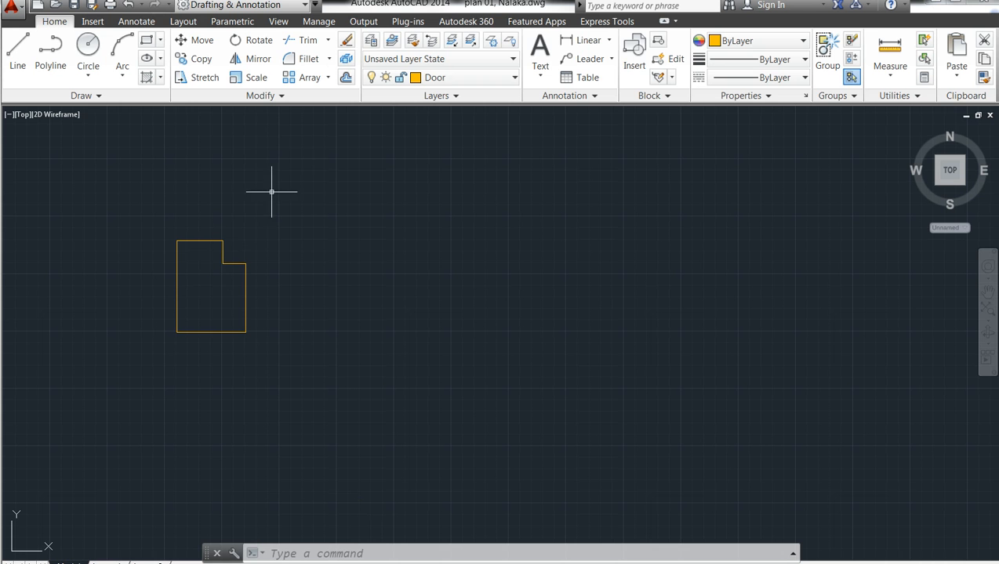
- Add a vertical linear dimension beside the frame profile's left edge, from its top corner to its bottom corner
click(570, 40)
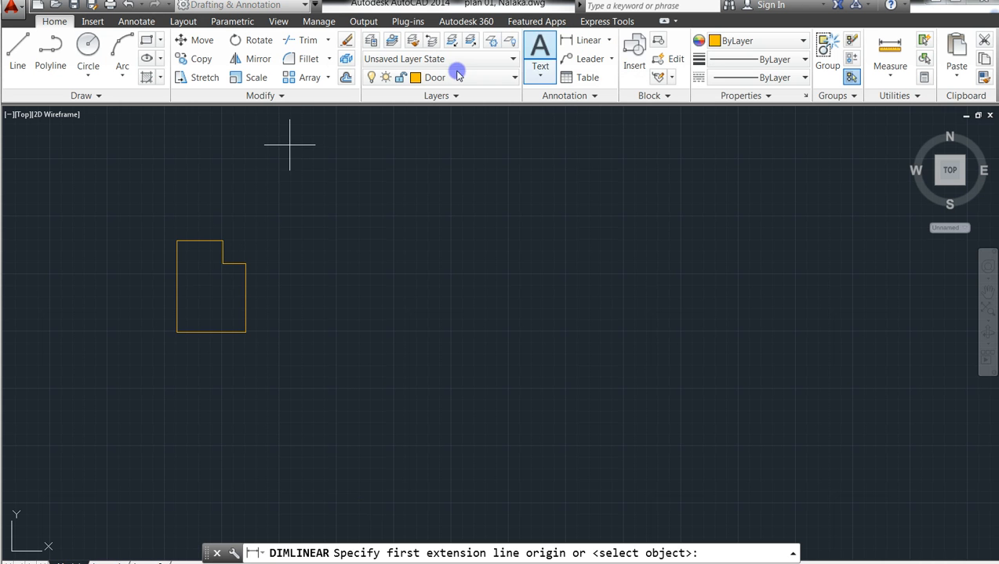
click(176, 241)
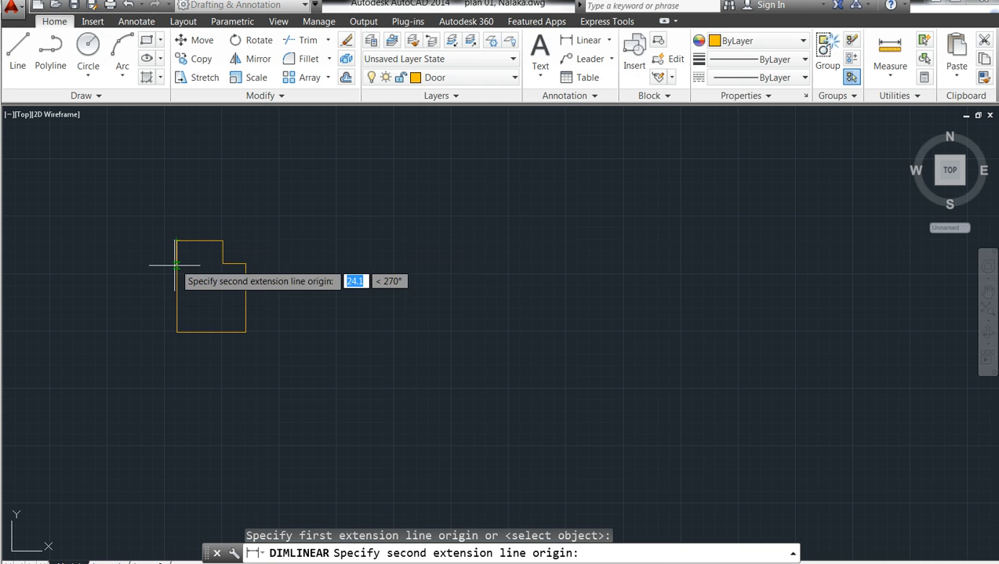
click(177, 332)
click(107, 325)
scroll(210, 328, down, 5)
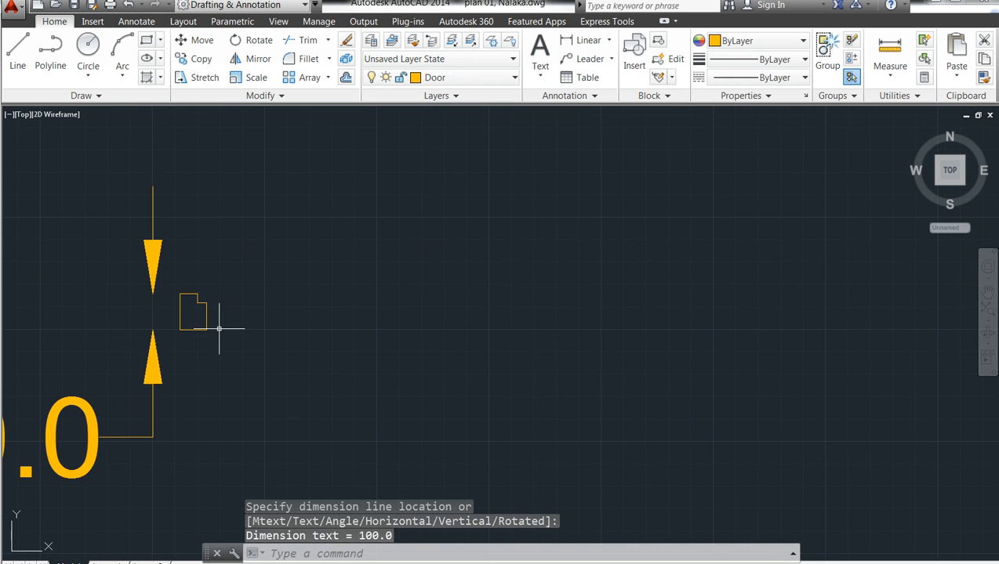
- Examine the frame profile and its dimension in proportion to the long line and the floor plan
scroll(205, 319, down, 8)
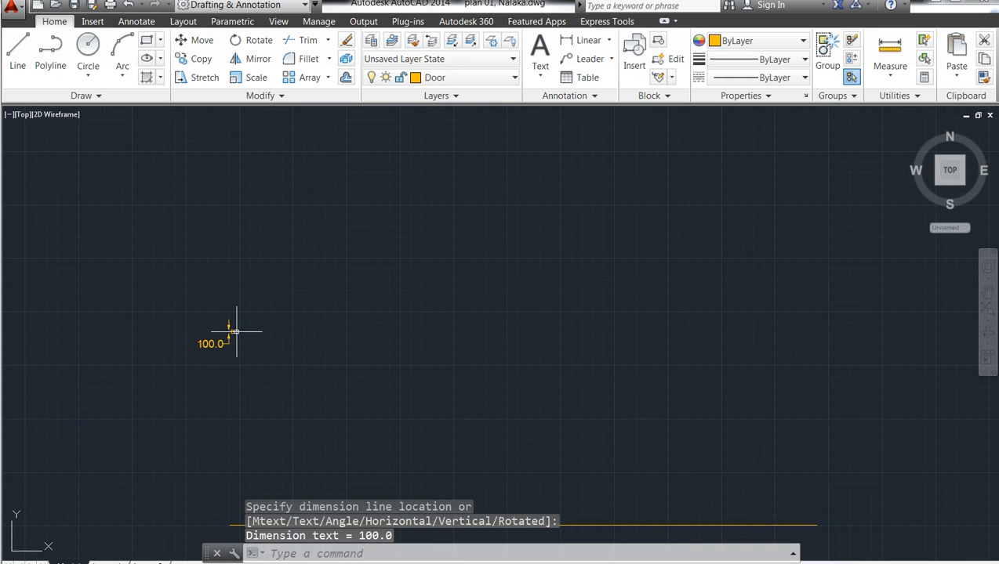
scroll(234, 333, up, 2)
scroll(235, 335, down, 2)
scroll(237, 339, up, 4)
scroll(235, 320, up, 2)
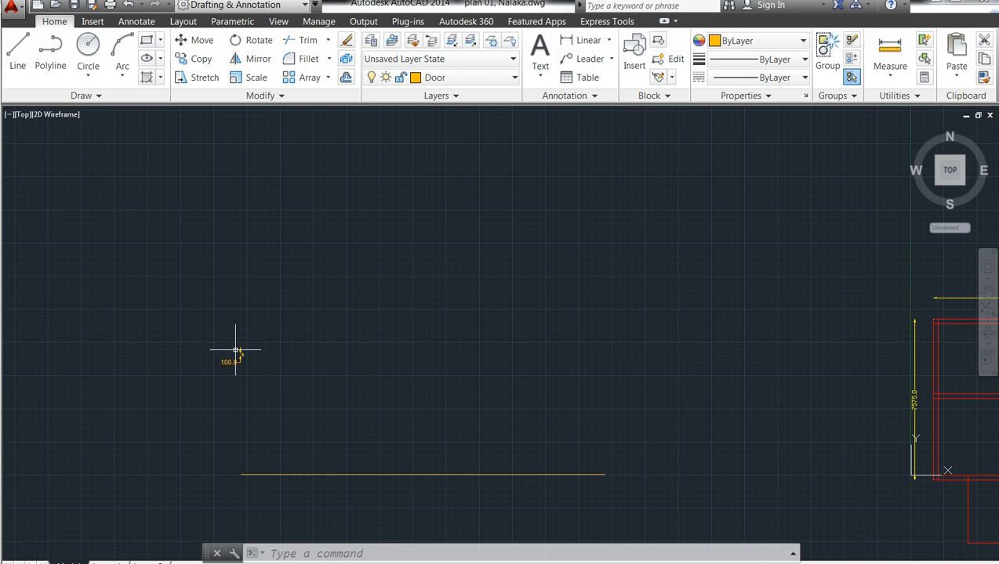
scroll(239, 354, up, 2)
scroll(239, 355, up, 2)
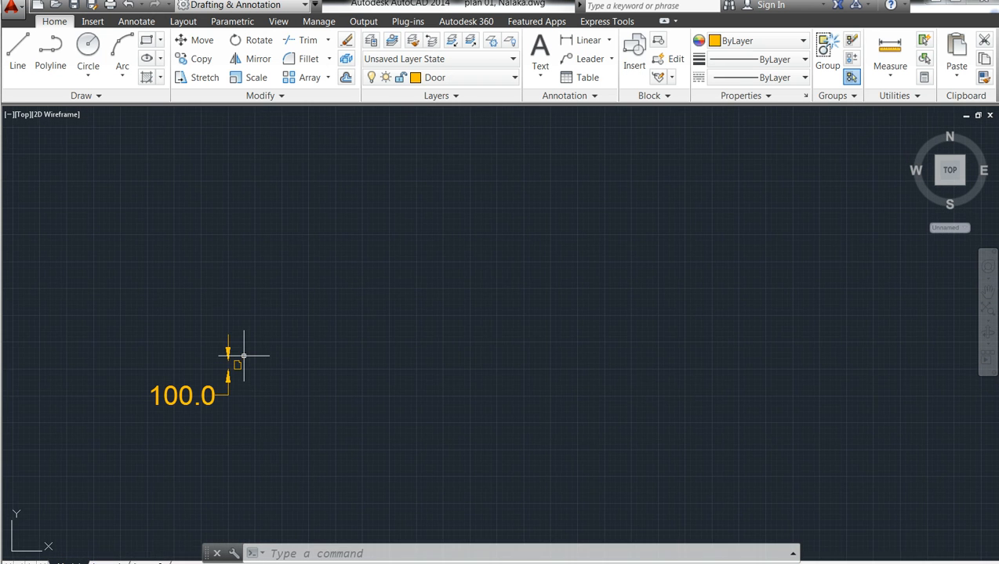
scroll(239, 362, up, 1)
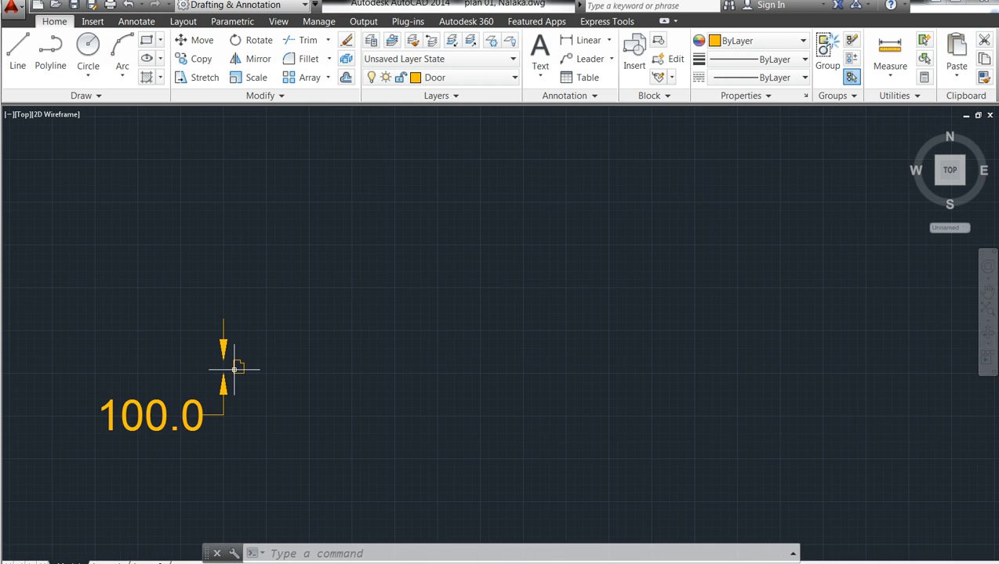
scroll(235, 369, down, 1)
scroll(235, 370, down, 1)
scroll(235, 369, up, 8)
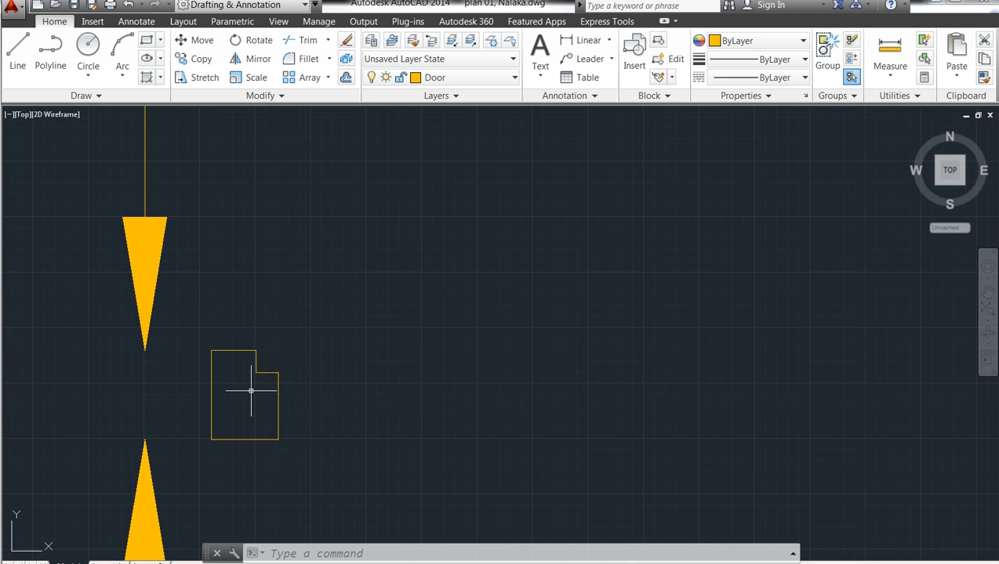
- Delete the vertical dimension beside the frame profile
click(142, 309)
click(155, 290)
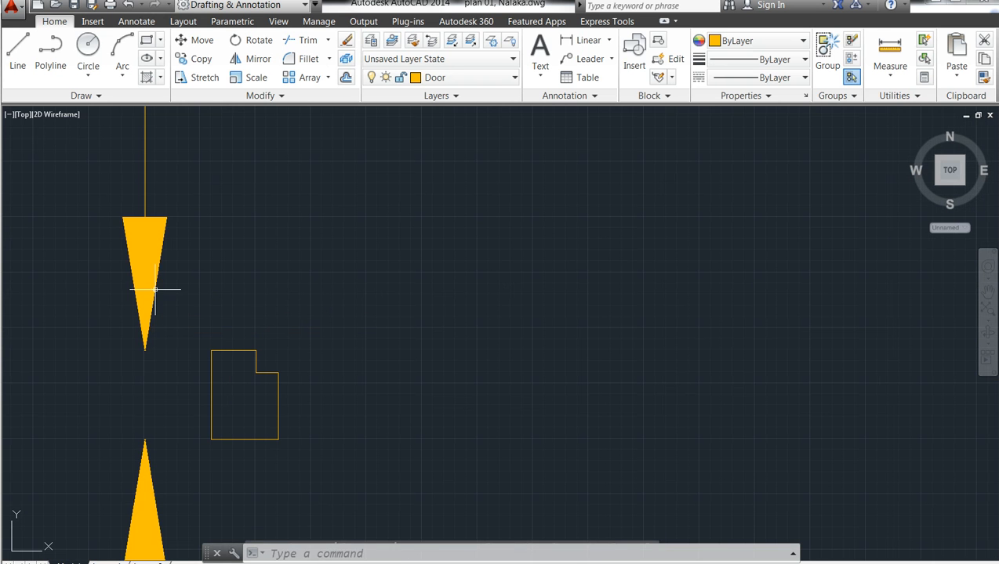
click(156, 291)
click(73, 256)
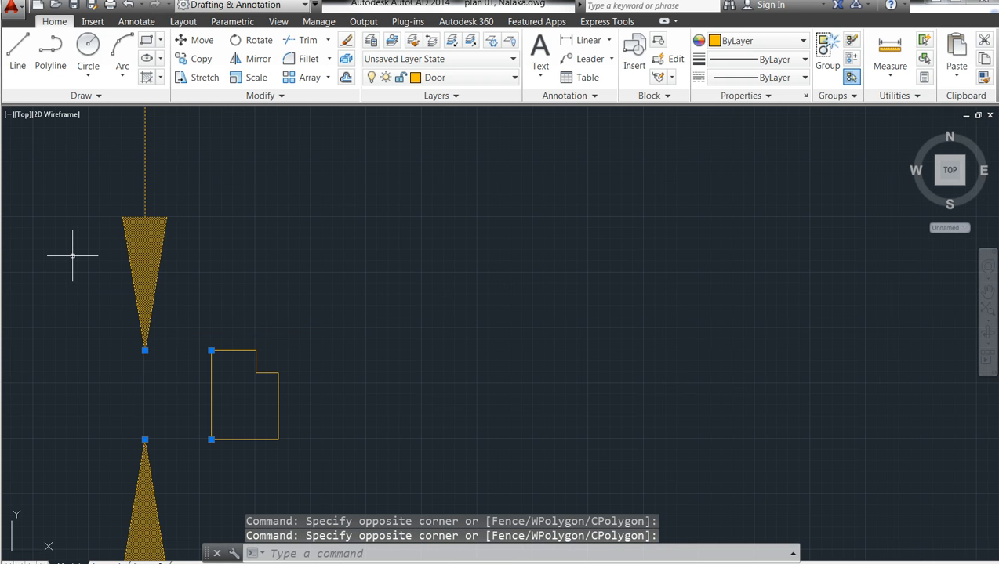
key(Delete)
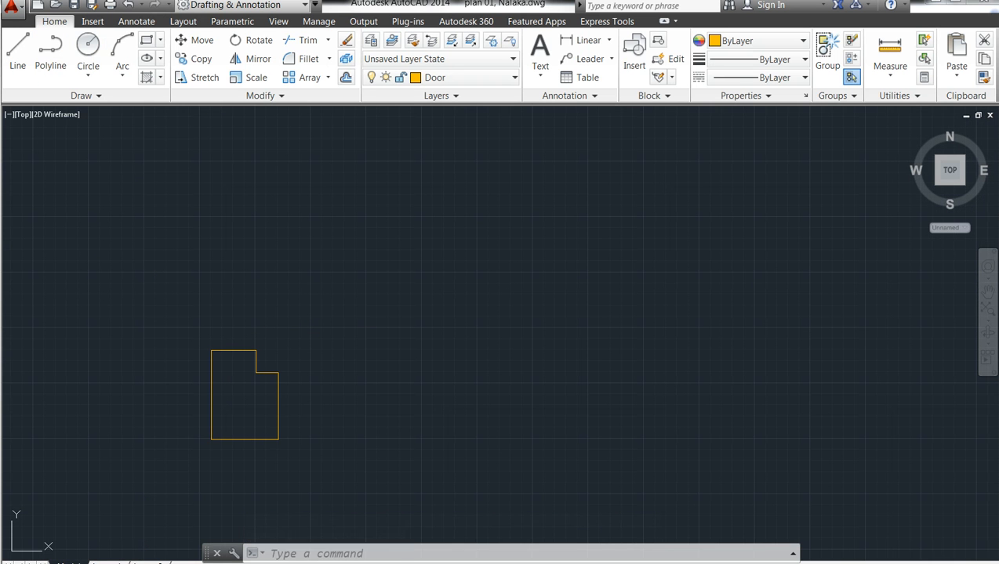
- Draw a horizontal line along the frame profile's base, extending a little past its left corner and far beyond its right side
click(17, 54)
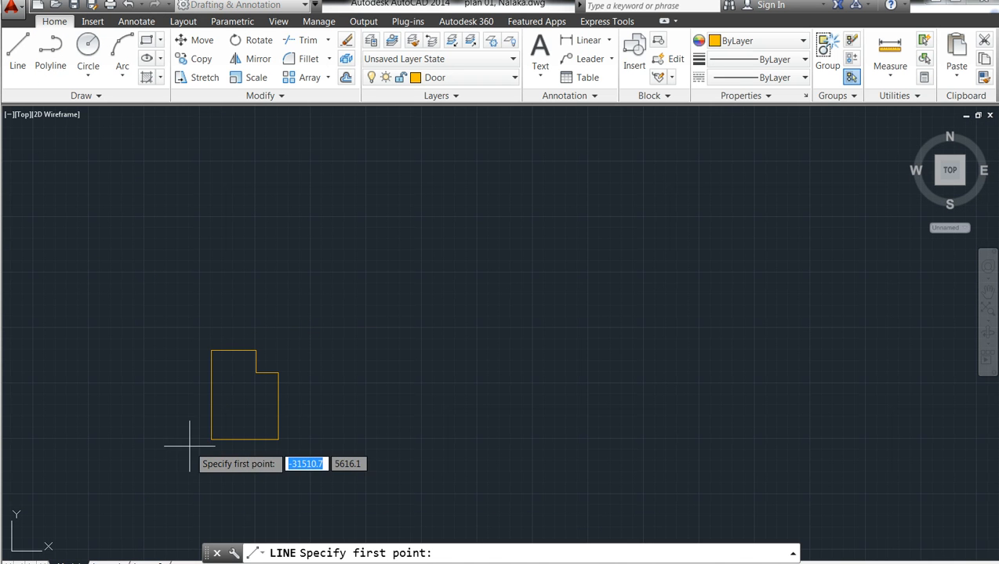
click(210, 439)
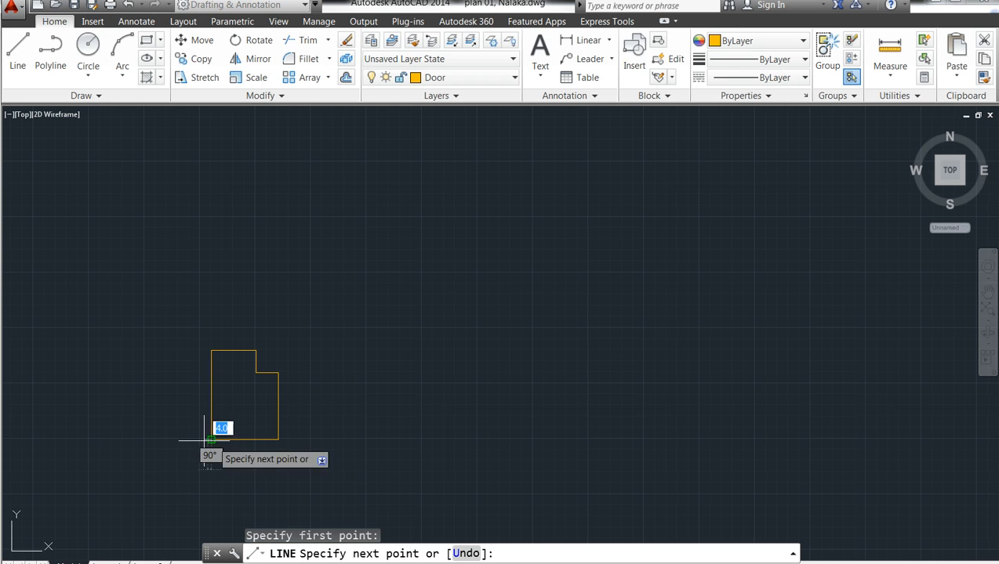
click(96, 433)
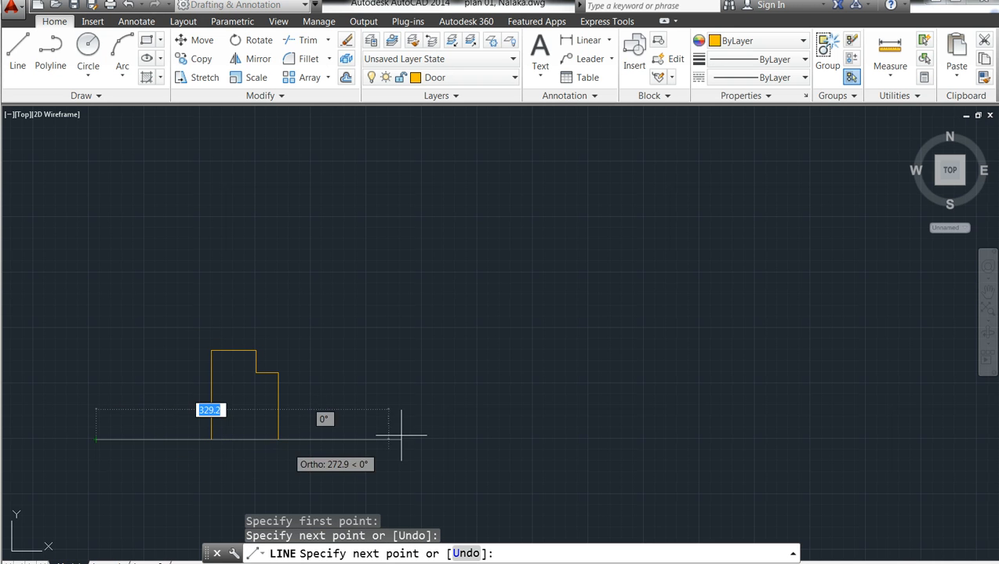
click(650, 432)
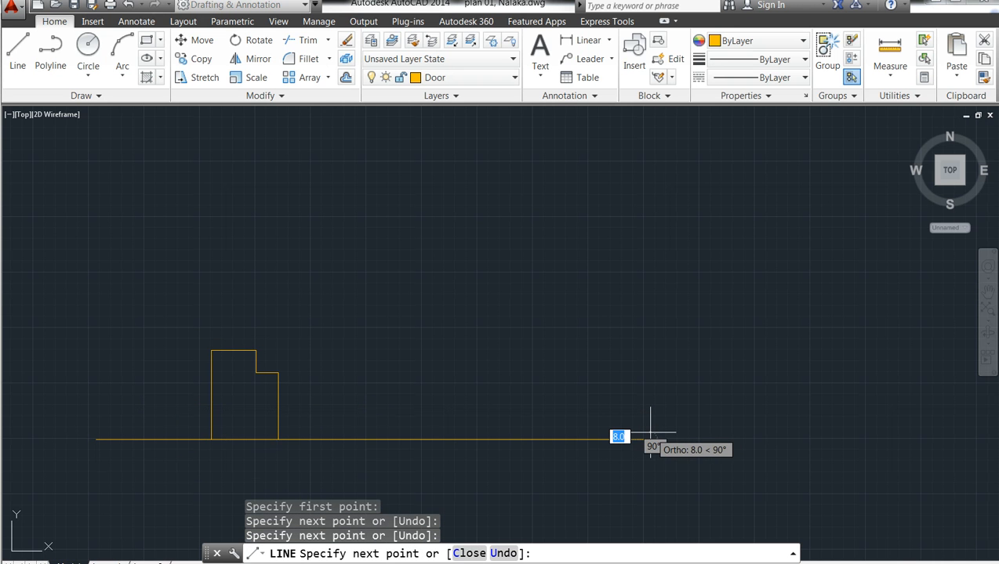
key(Escape)
key(Escape)
key(Escape)
key(Escape)
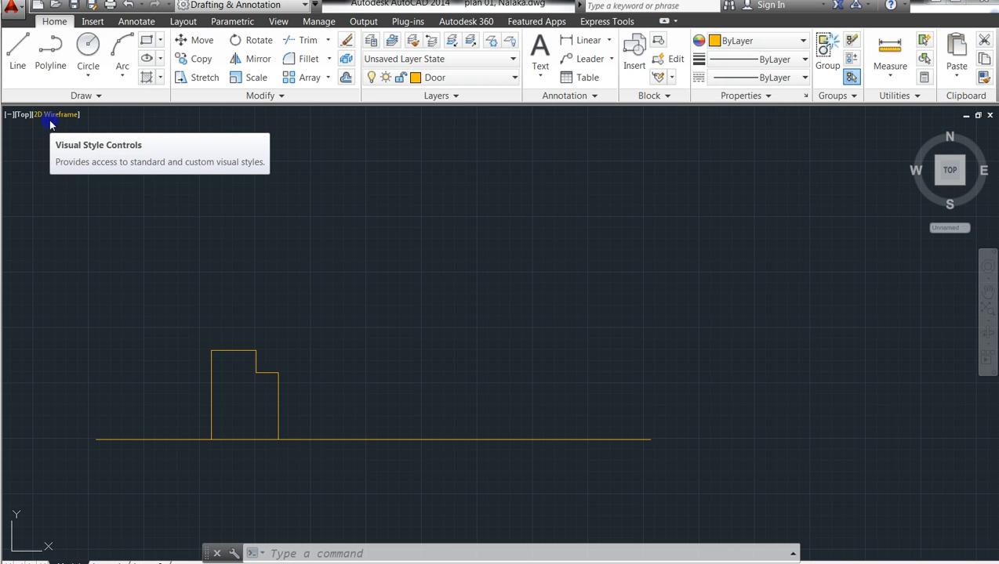
key(Escape)
key(Escape)
key(Escape)
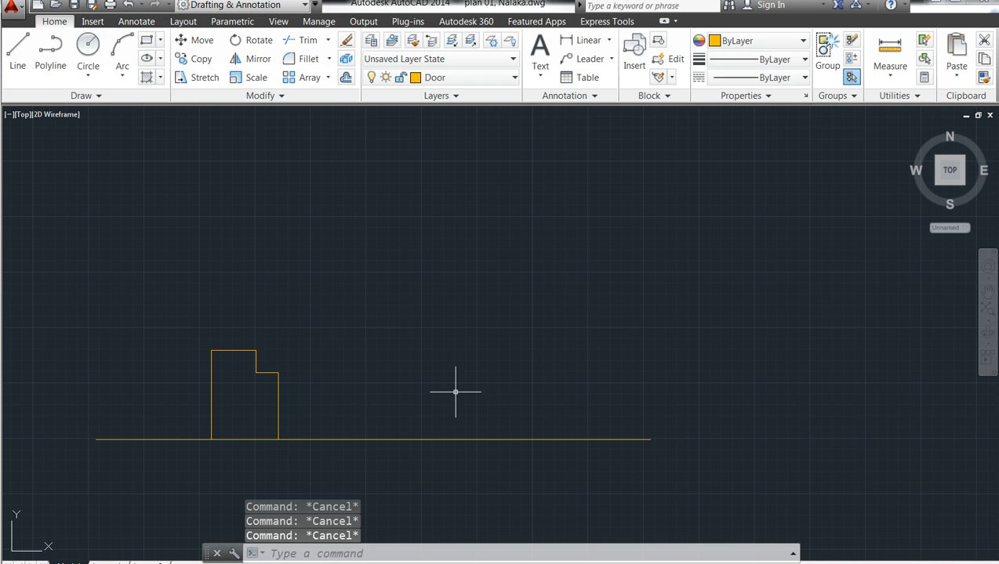
click(19, 55)
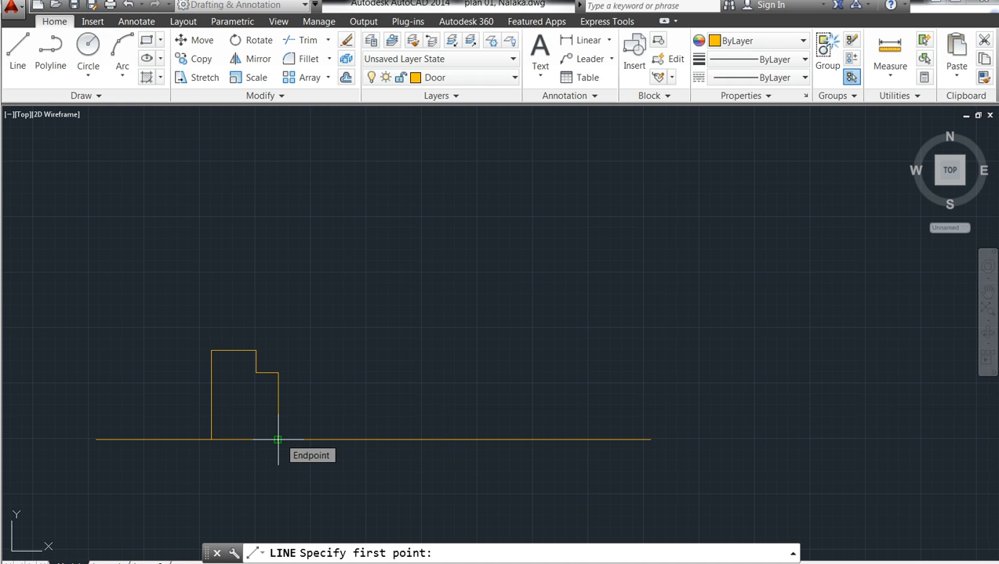
key(Escape)
key(Escape)
key(Escape)
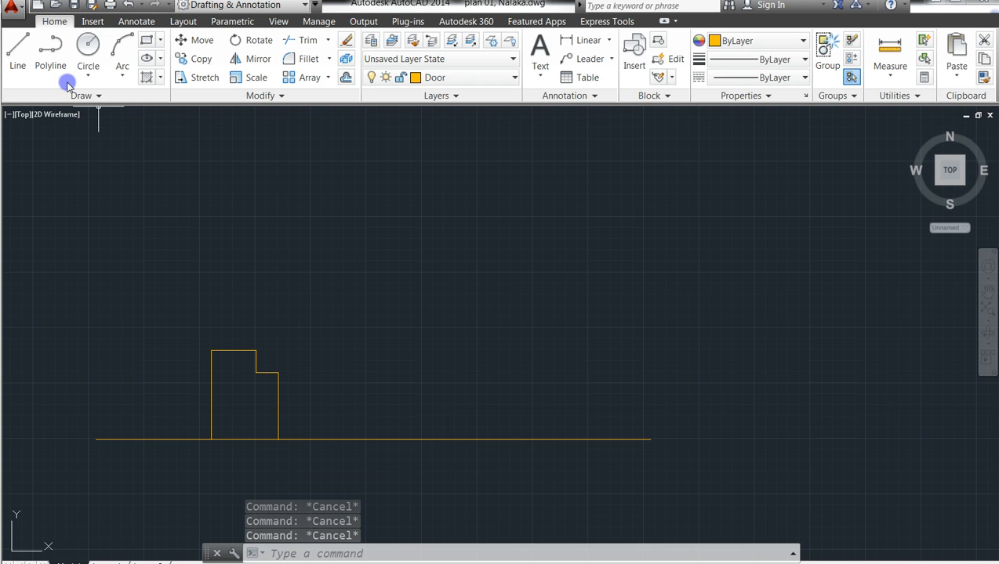
- Offset the frame profile's right vertical edge 1200 to the right to mark the opposite side of the door opening
click(344, 78)
text(1)
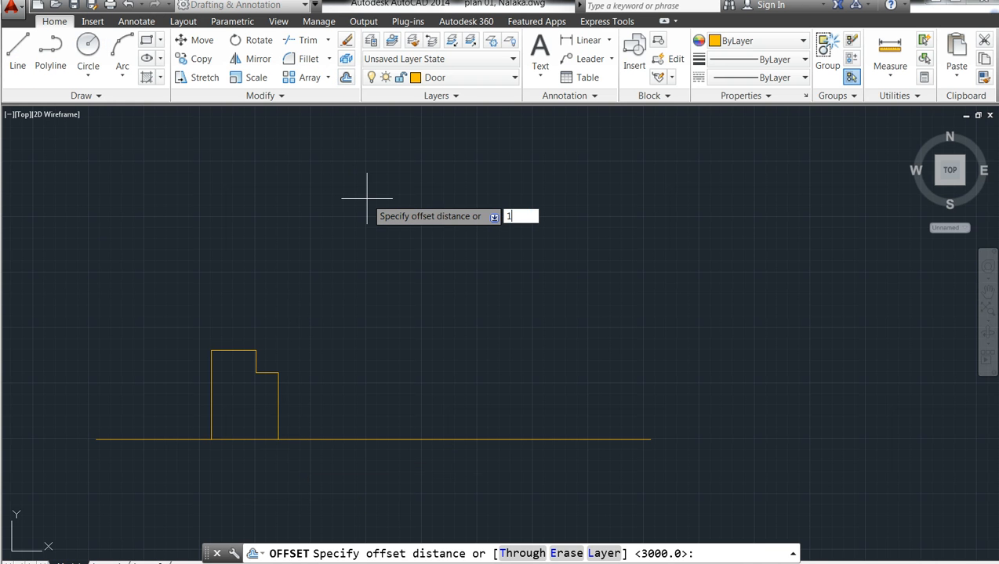
text(200)
key(Return)
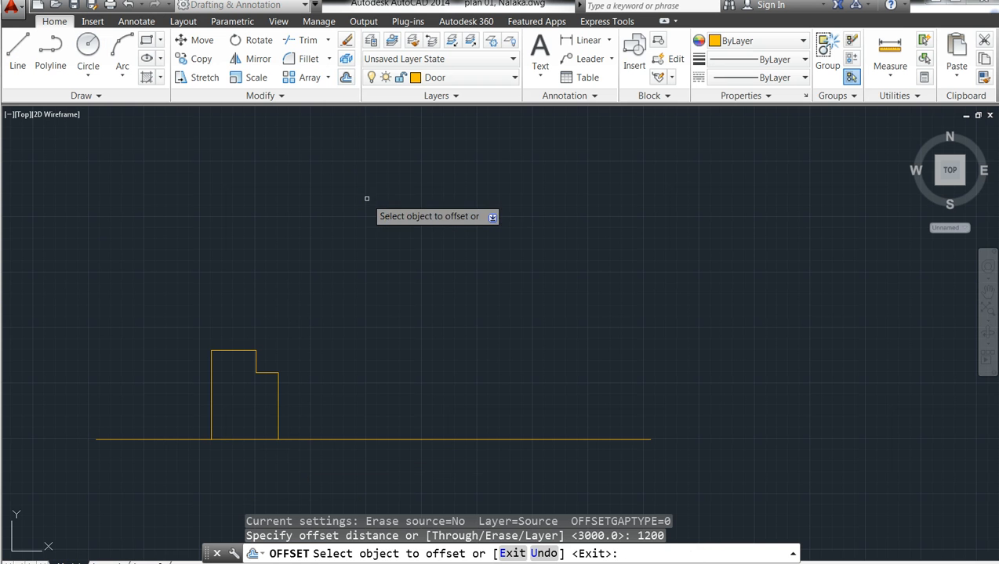
click(279, 381)
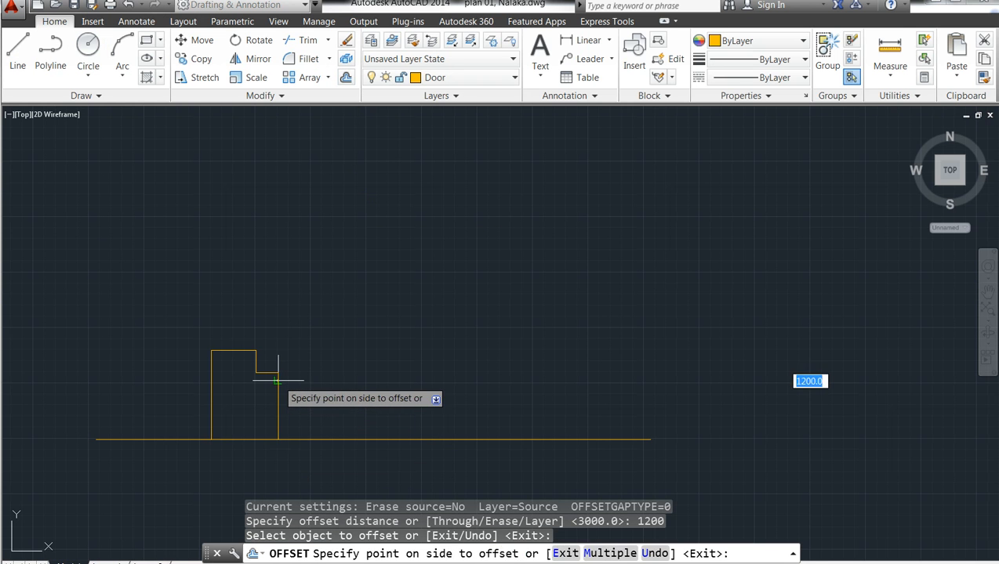
click(507, 374)
scroll(507, 378, down, 3)
scroll(510, 378, down, 2)
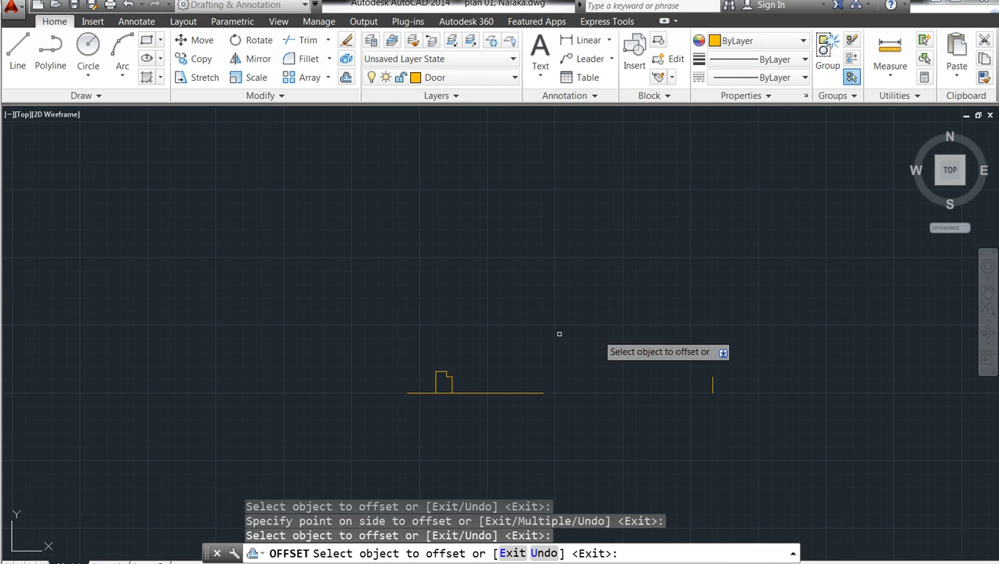
- Delete the horizontal line running from the frame profile's base and the short piece left projecting past its left corner
key(Escape)
key(Escape)
key(Escape)
key(Escape)
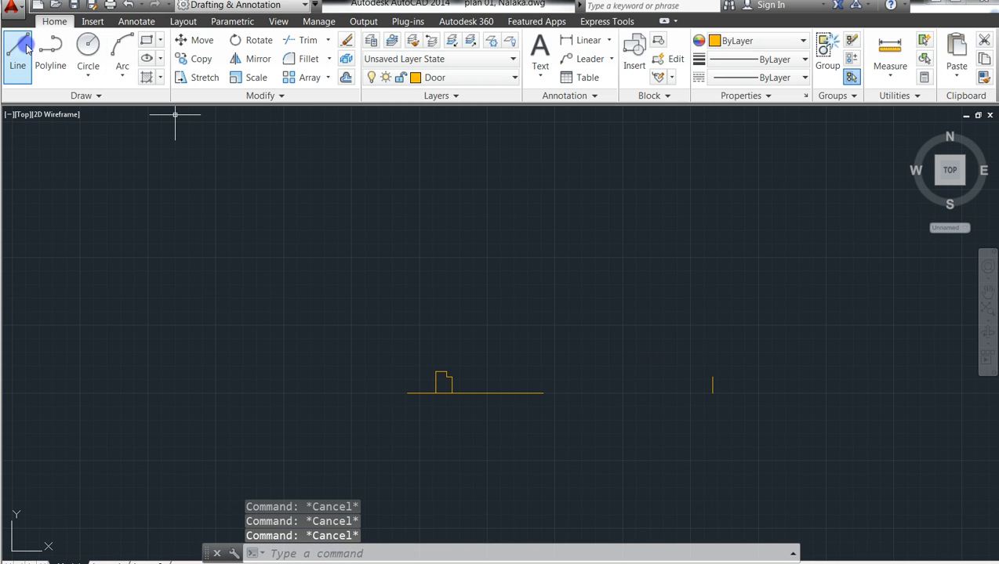
click(543, 400)
click(516, 368)
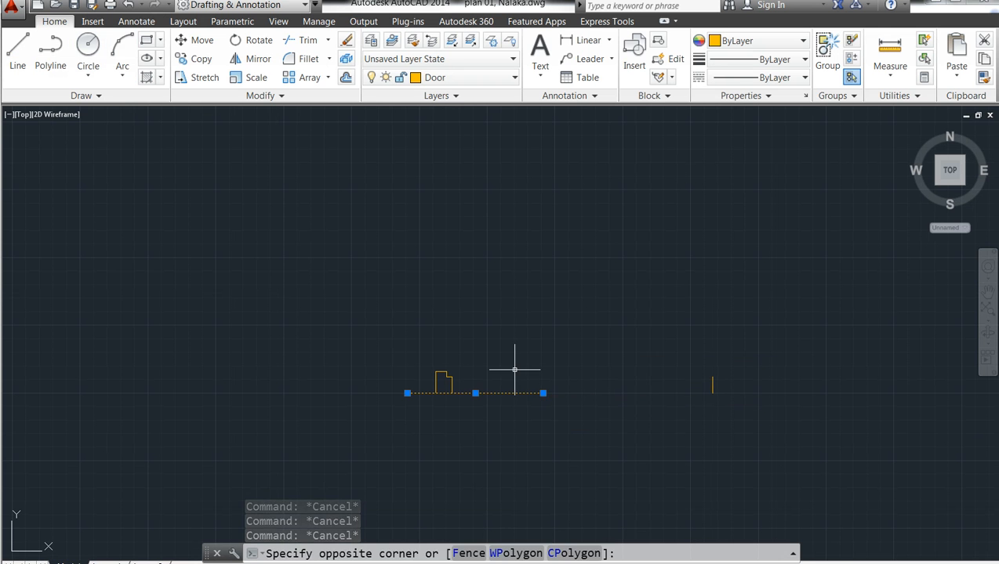
click(514, 369)
key(Delete)
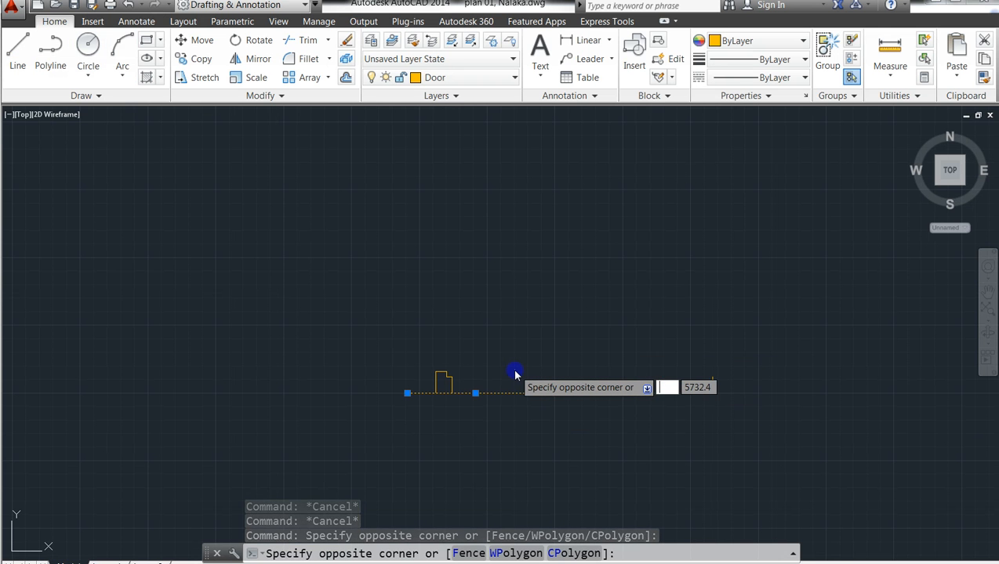
key(Escape)
key(Escape)
click(517, 413)
click(490, 360)
key(Delete)
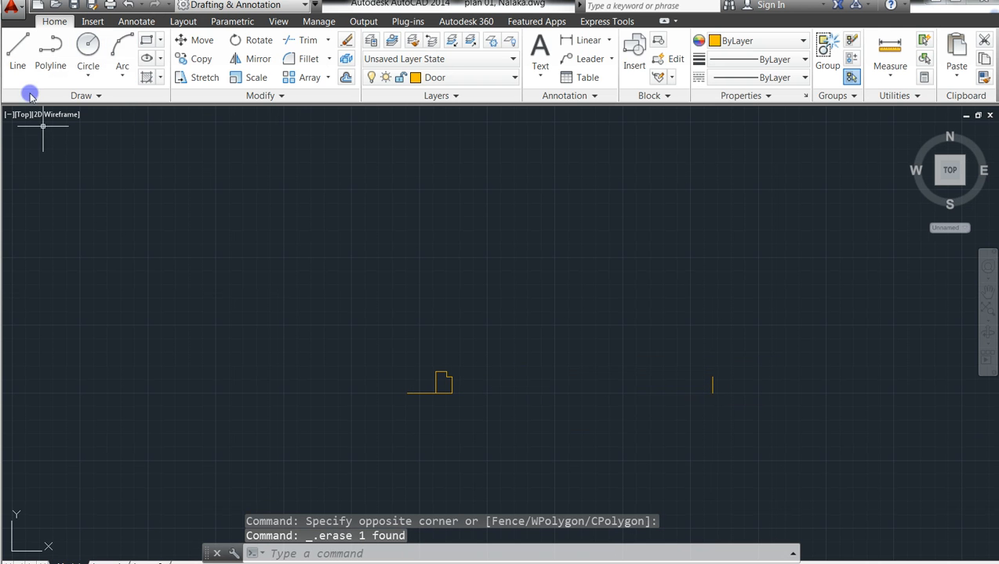
click(414, 393)
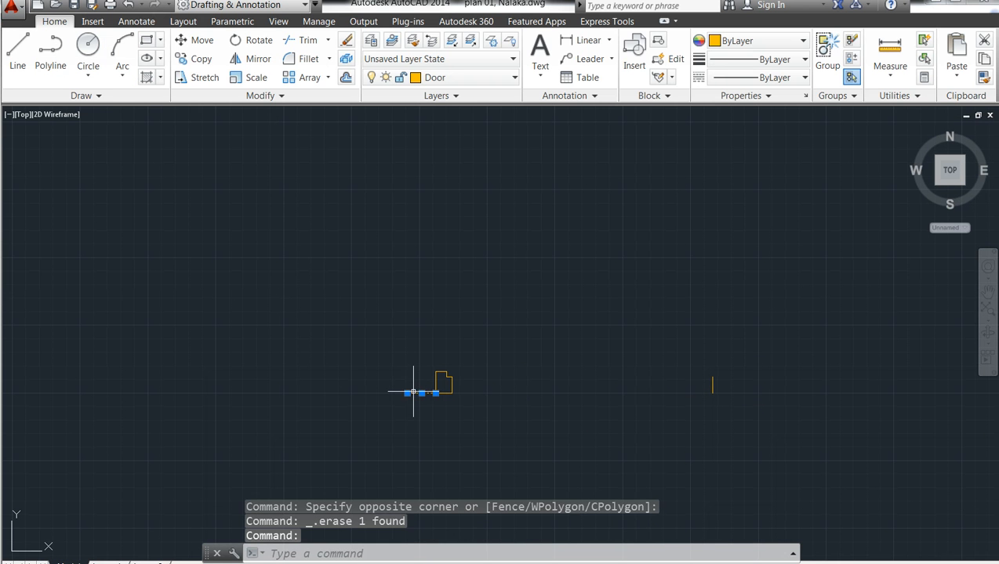
key(Delete)
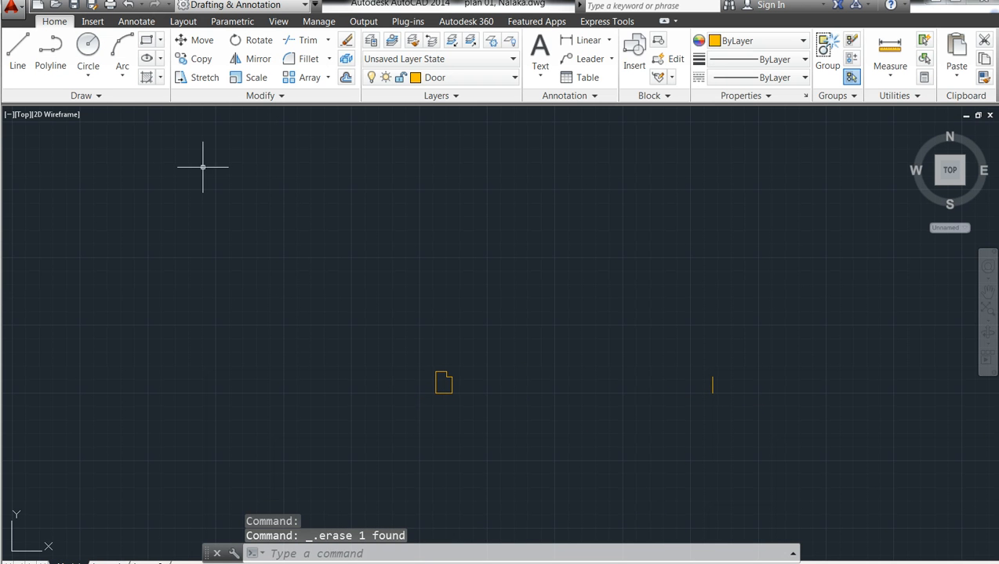
- Draw a horizontal line from the frame profile's lower right corner to the lower end of the offset vertical line
click(17, 52)
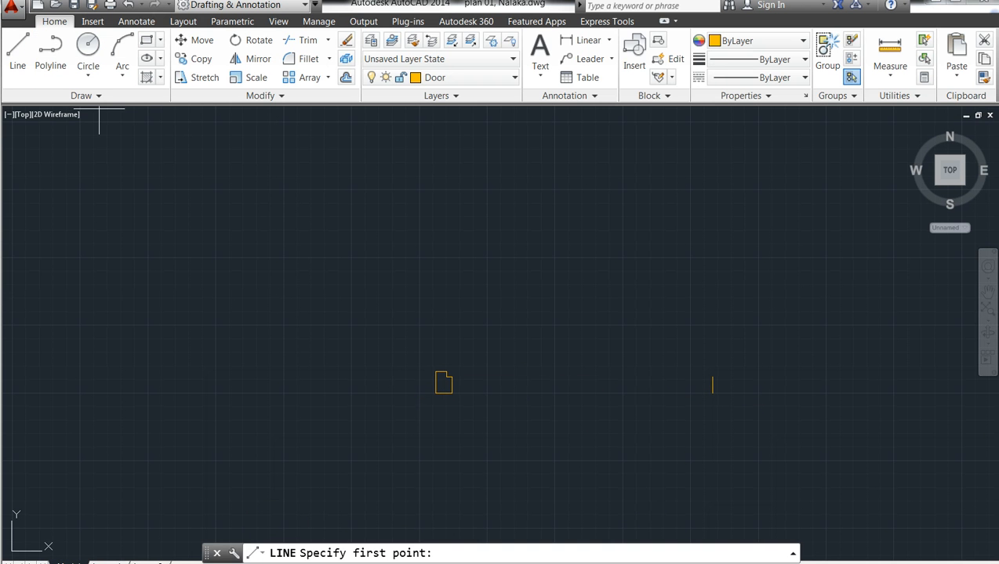
click(454, 393)
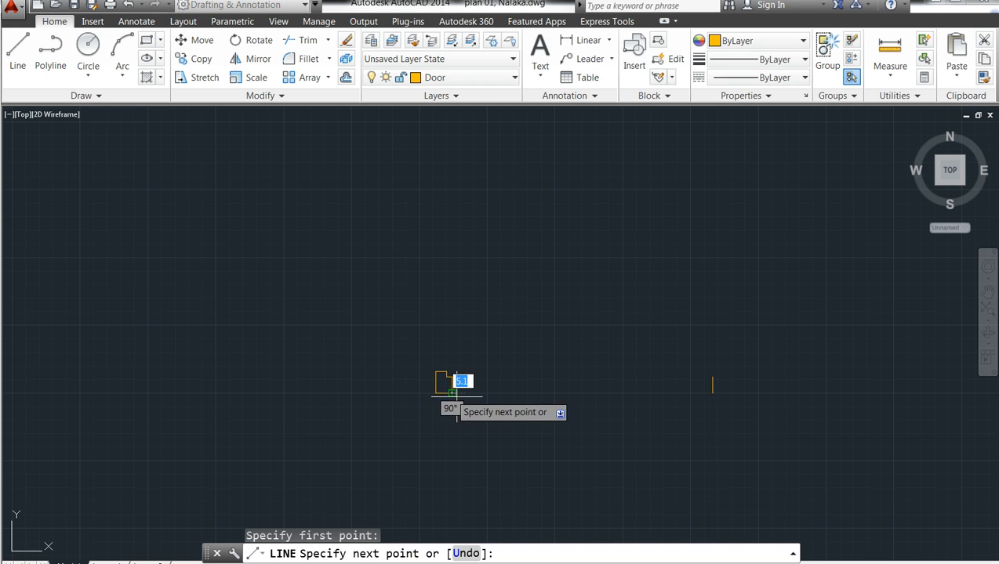
click(712, 393)
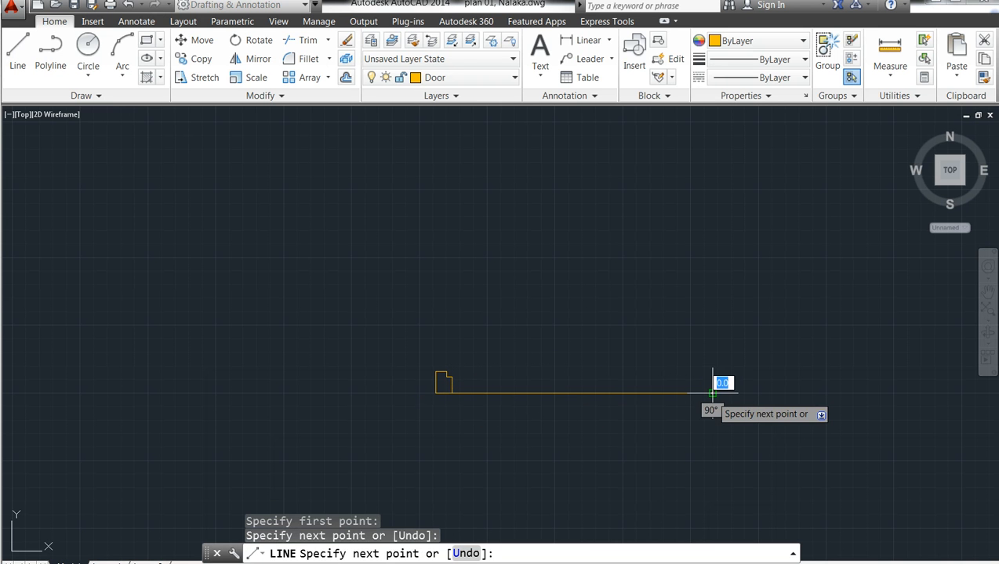
key(Escape)
key(Escape)
key(Escape)
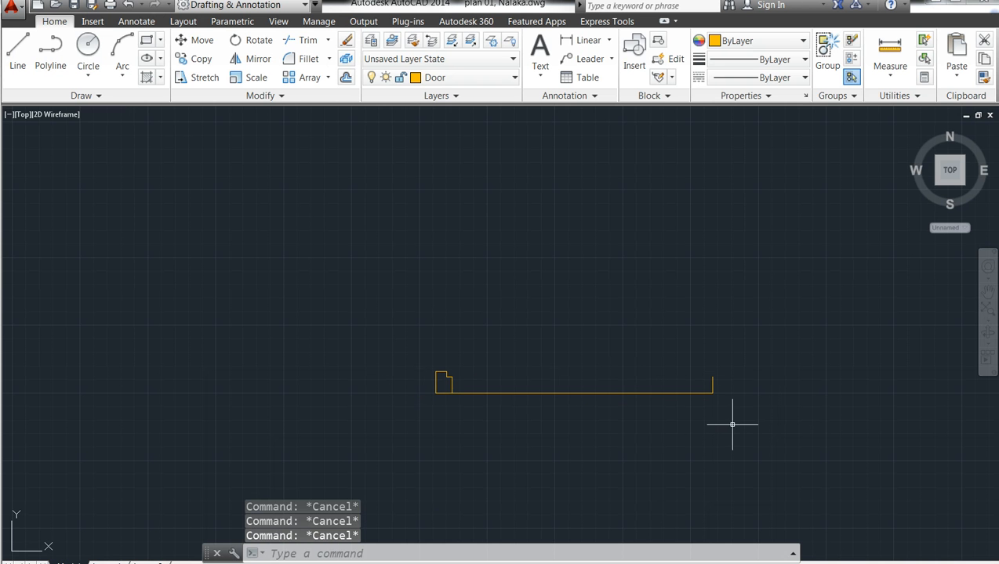
scroll(769, 390, up, 2)
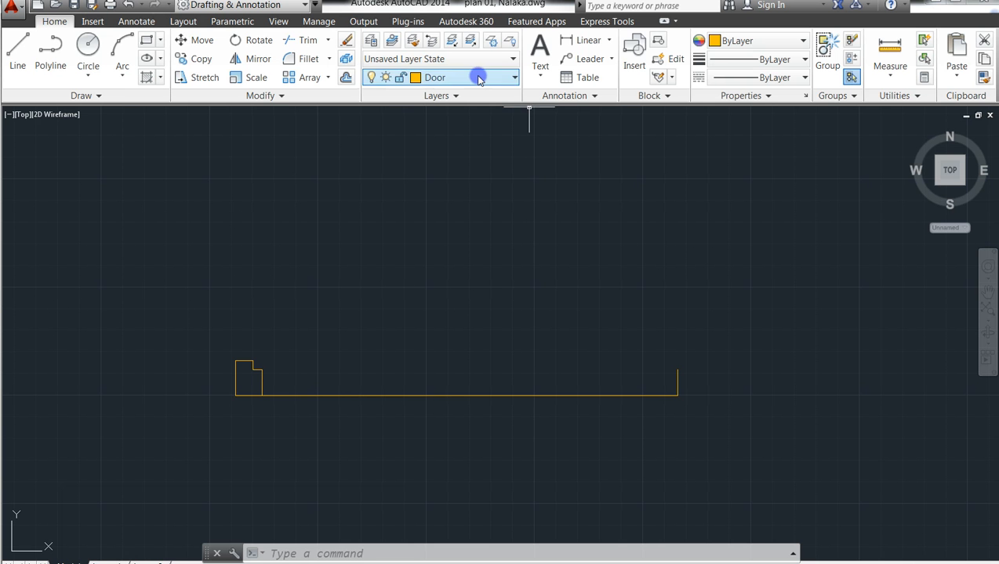
click(239, 62)
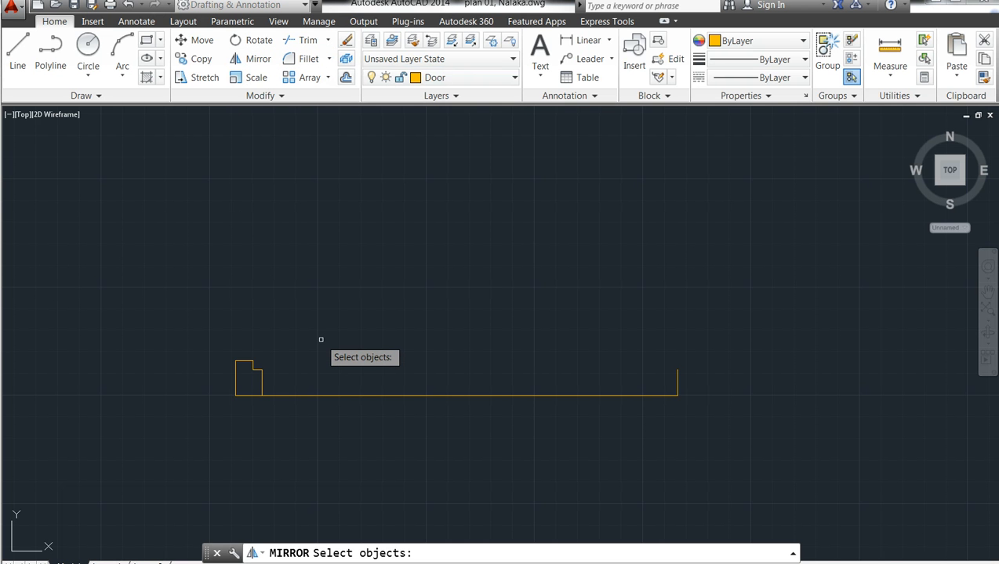
key(Escape)
key(Escape)
key(Escape)
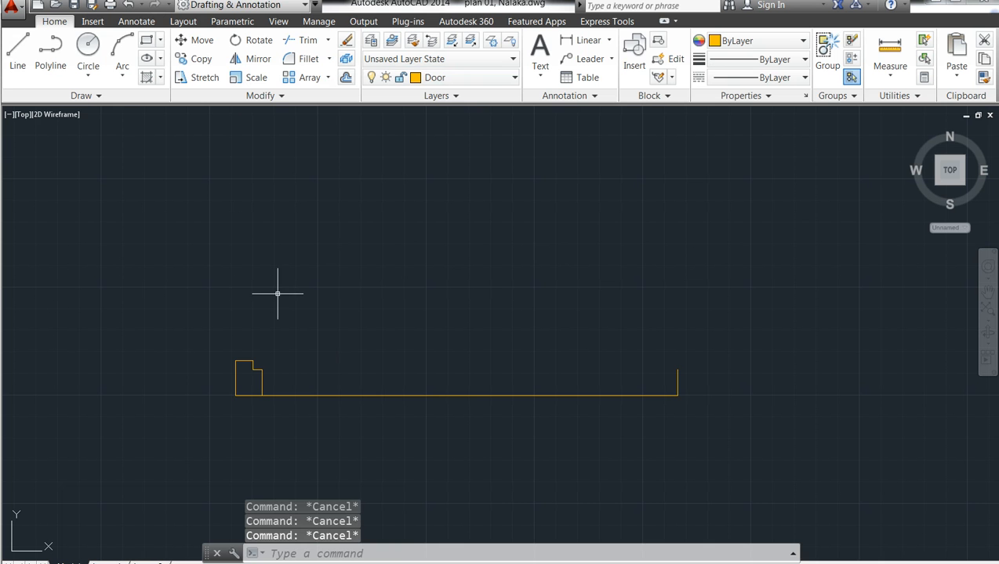
- Draw a vertical centre line upward from the midpoint of the horizontal line across the door opening
click(15, 66)
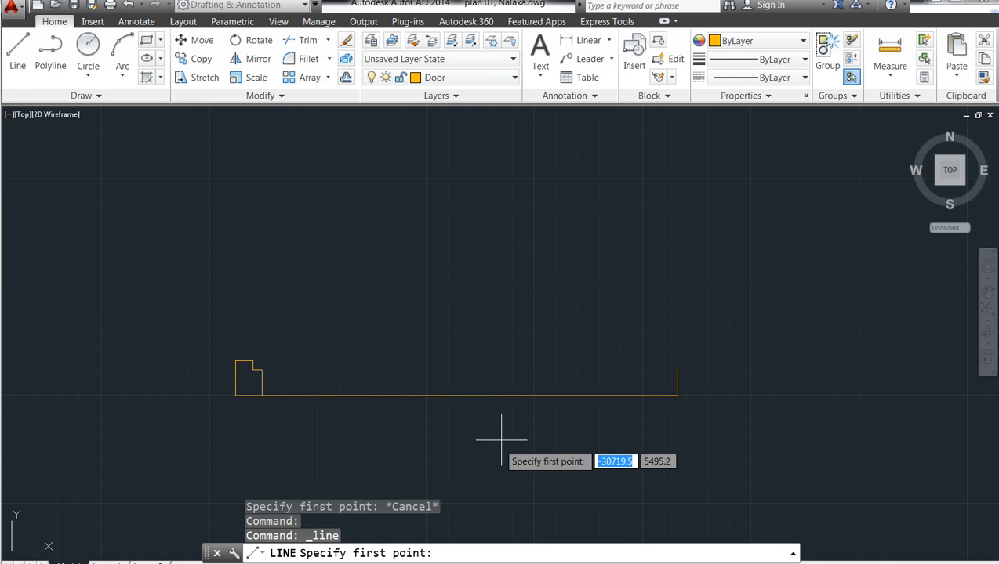
click(470, 395)
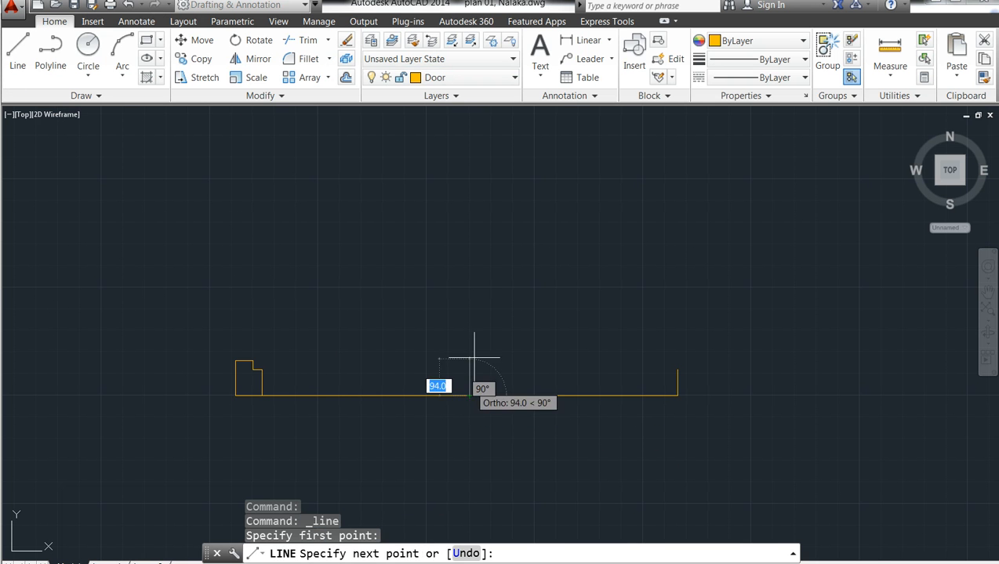
click(472, 339)
key(Escape)
key(Escape)
key(Escape)
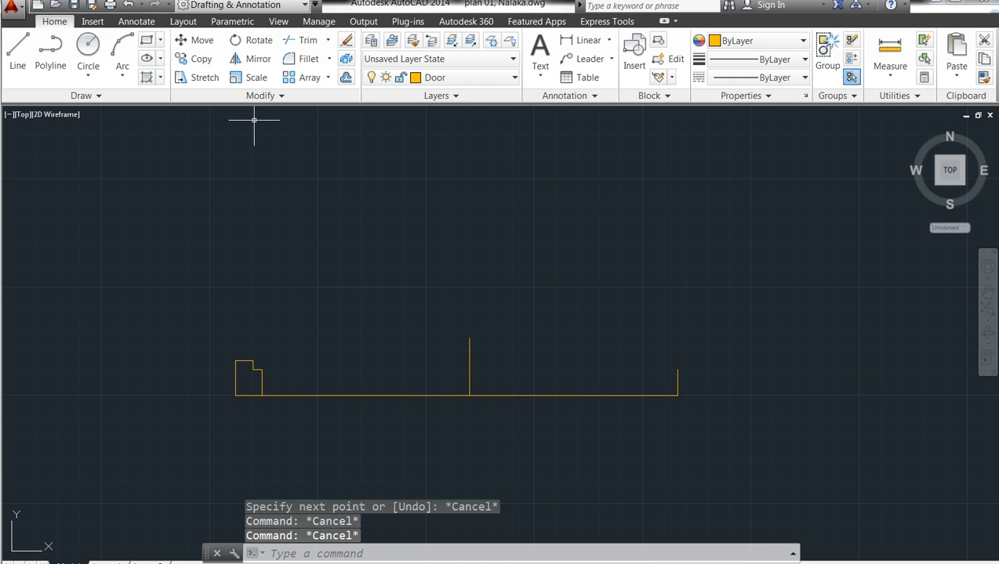
- Mirror the complete frame profile, including its base, about the vertical centre line to the opening's right side, keeping the original
click(251, 61)
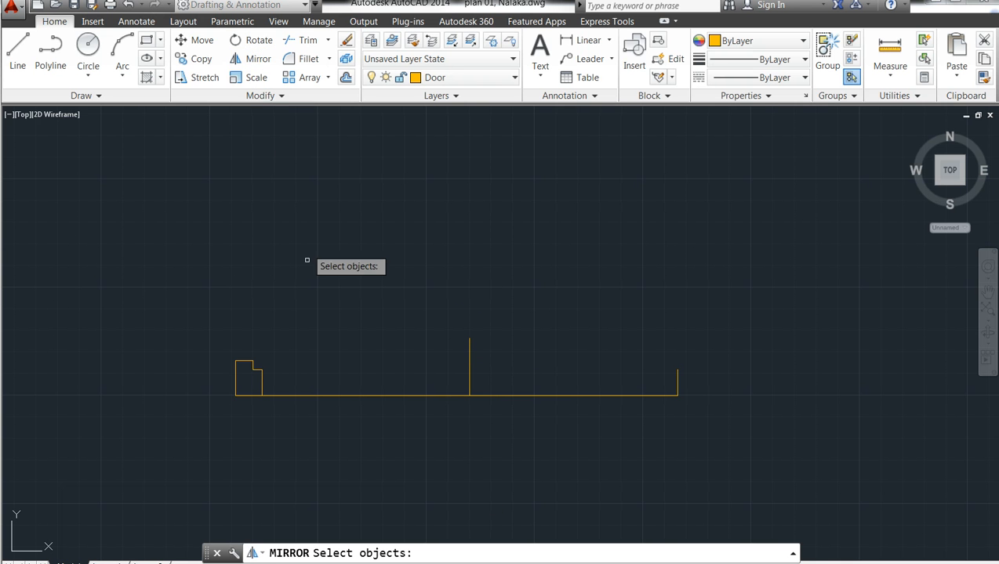
click(286, 378)
click(283, 378)
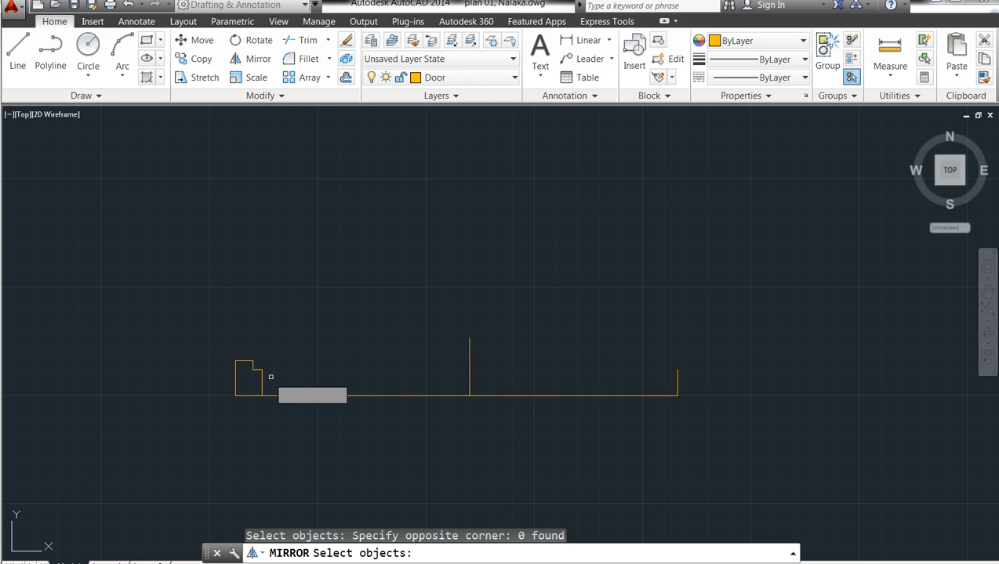
click(275, 380)
click(212, 351)
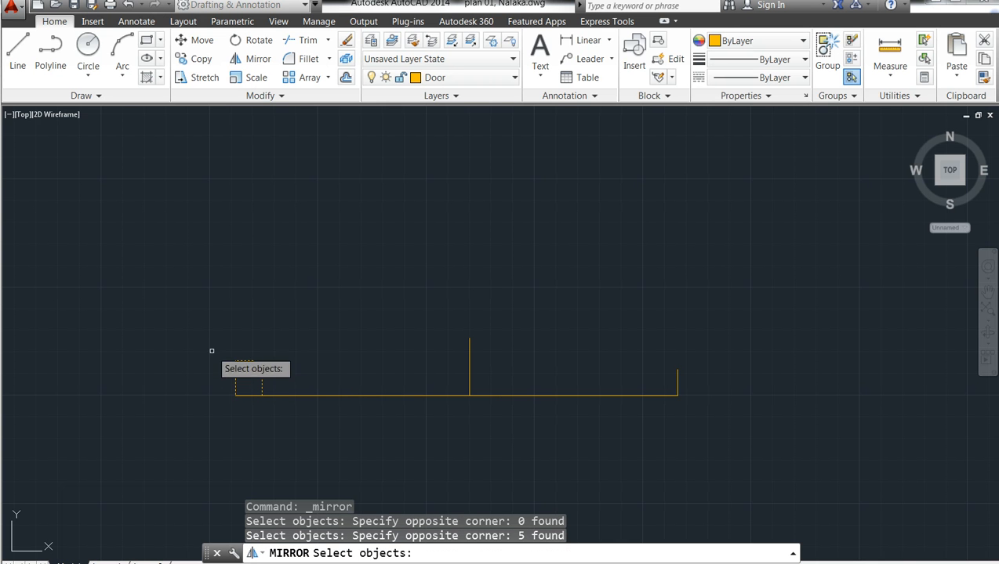
click(249, 394)
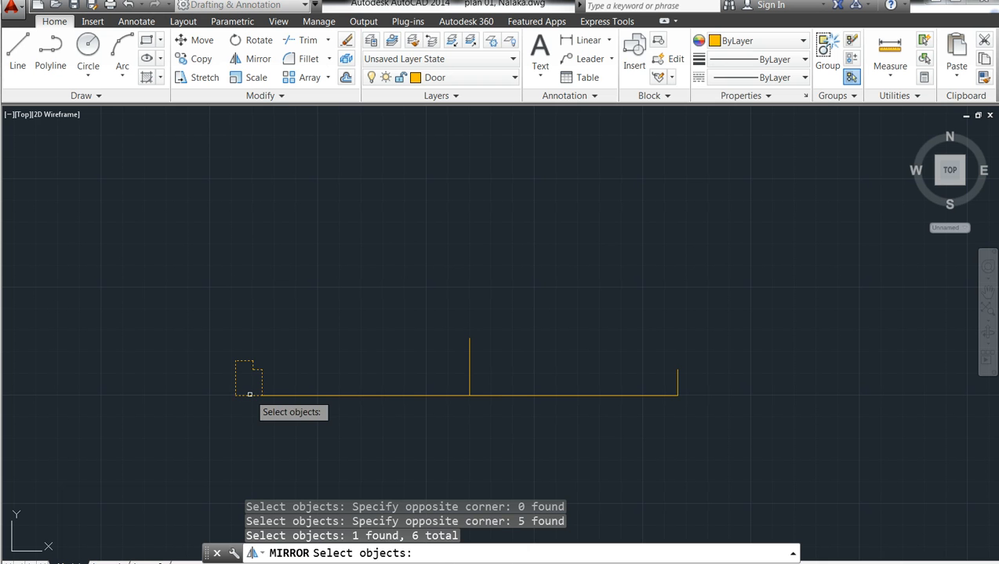
key(Return)
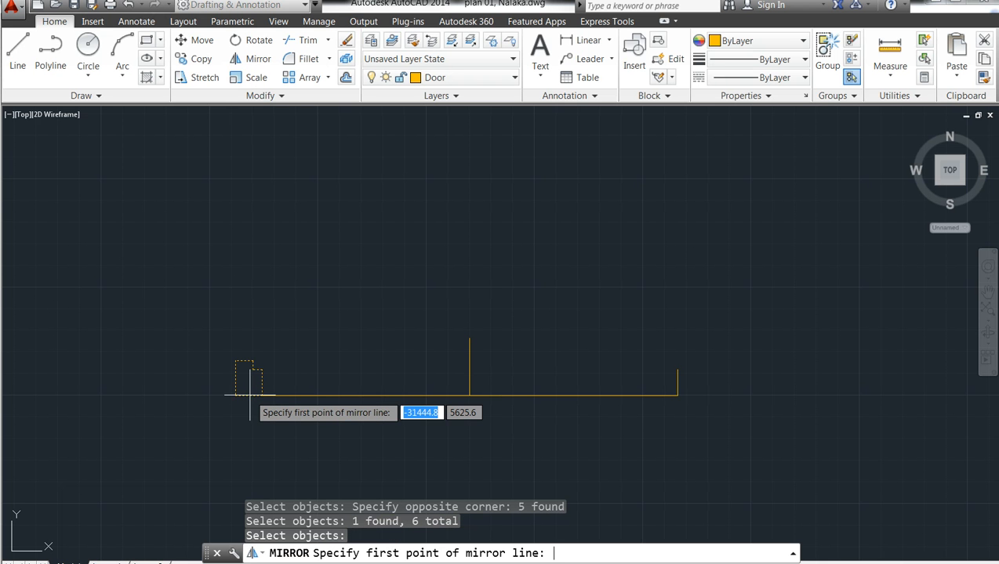
click(469, 396)
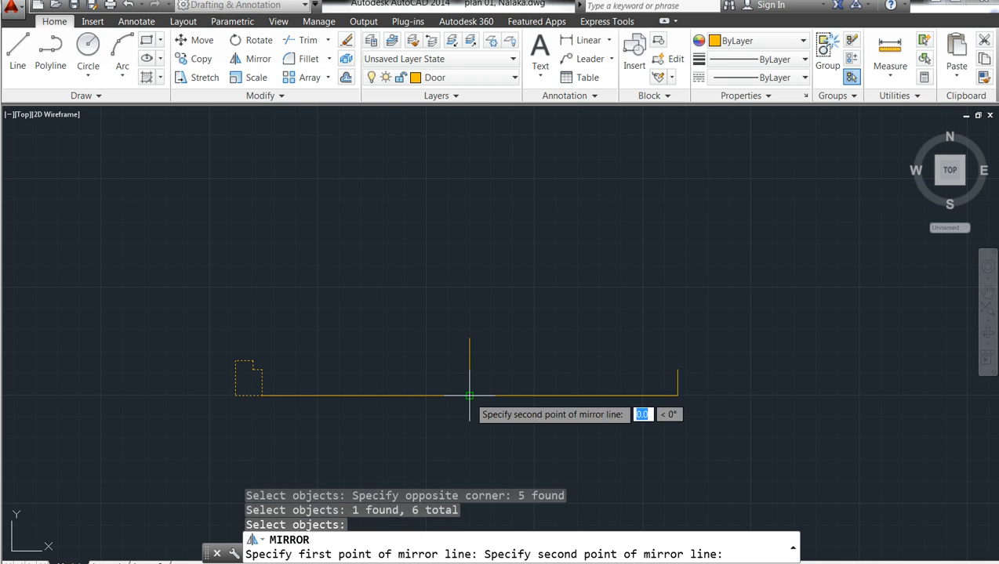
click(469, 338)
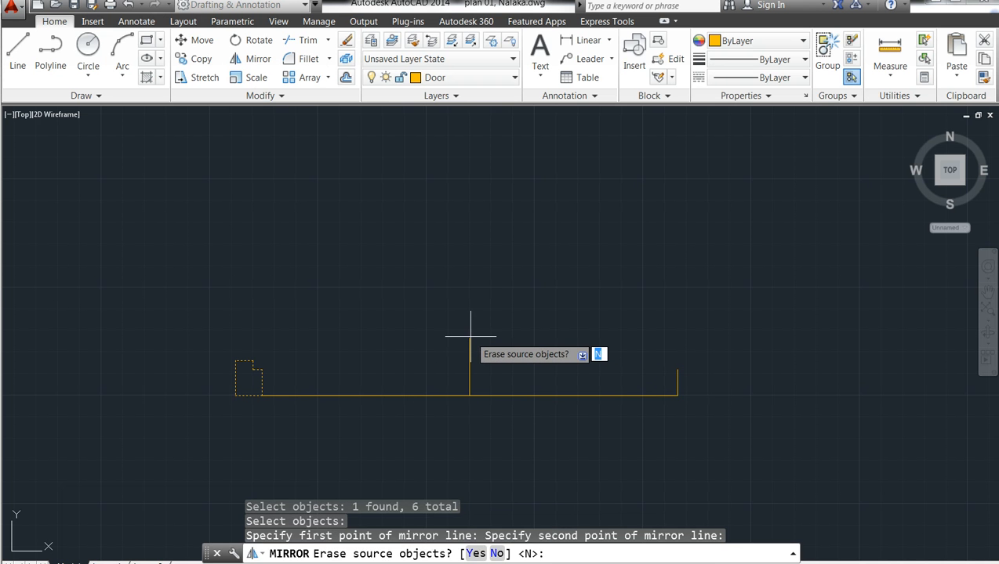
key(Return)
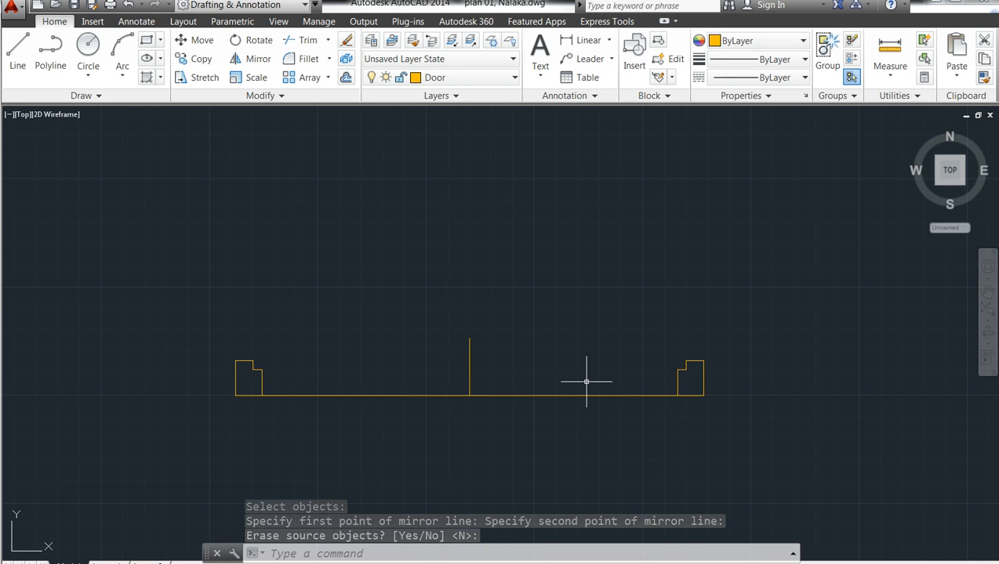
scroll(587, 382, down, 2)
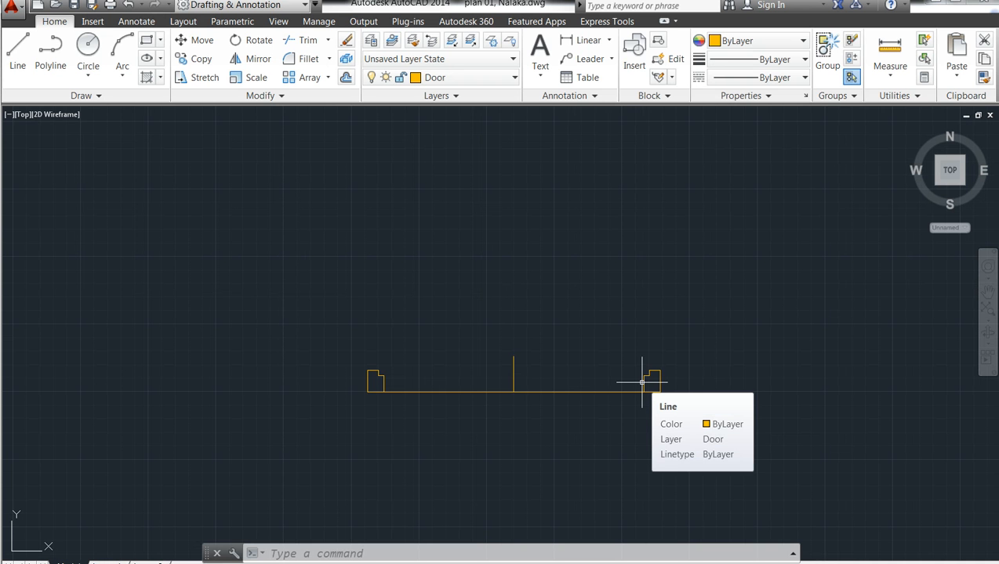
key(Escape)
key(Escape)
key(Escape)
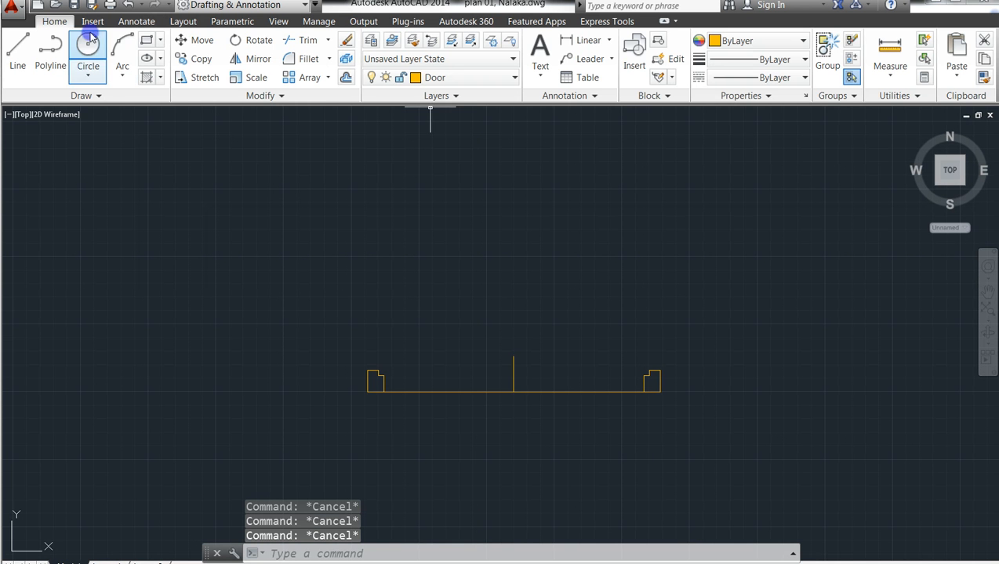
- Draw a horizontal line across the opening from the left frame profile's inner rebate corner to the matching corner of the right profile
click(17, 49)
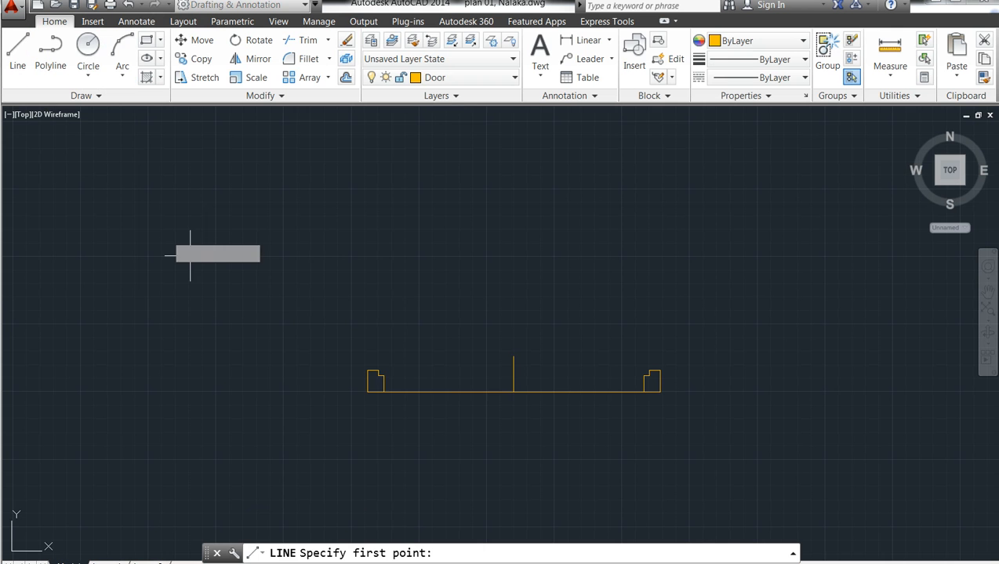
scroll(390, 378, up, 2)
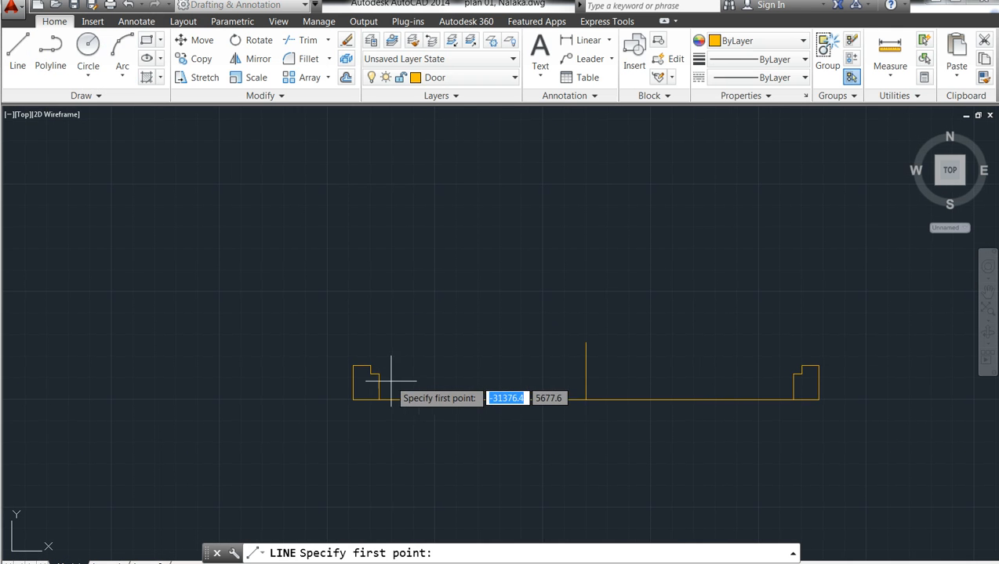
scroll(372, 386, up, 2)
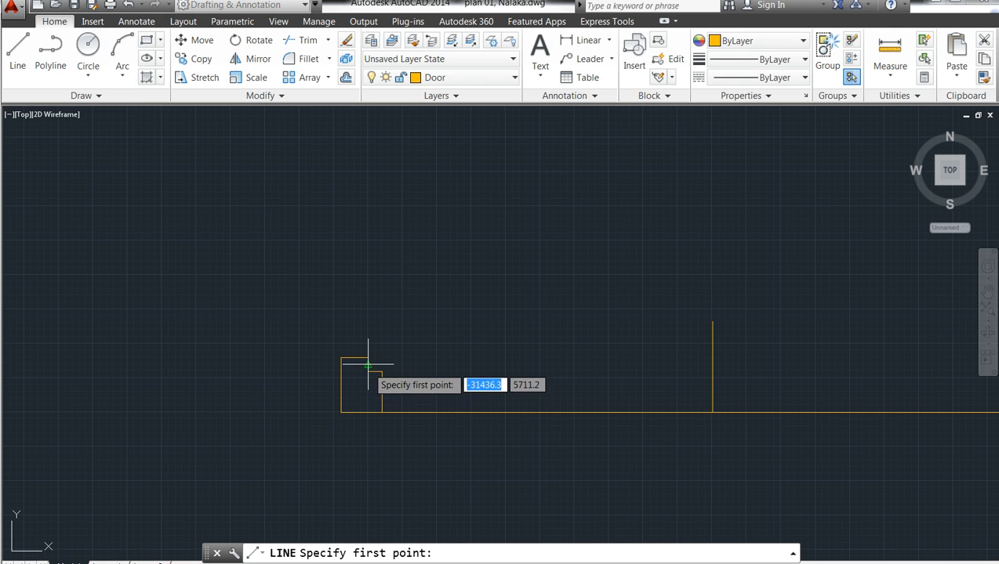
click(368, 371)
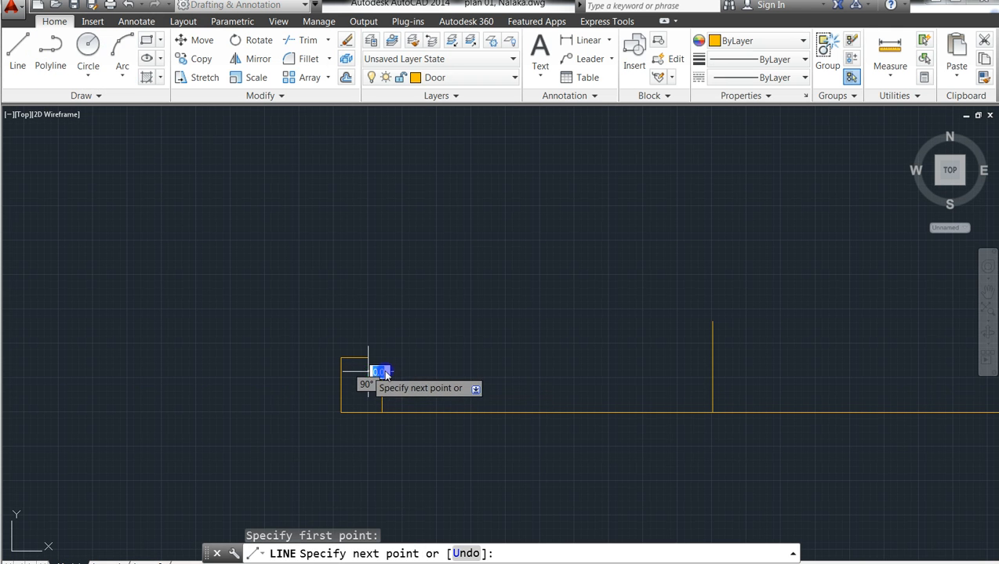
scroll(729, 357, down, 7)
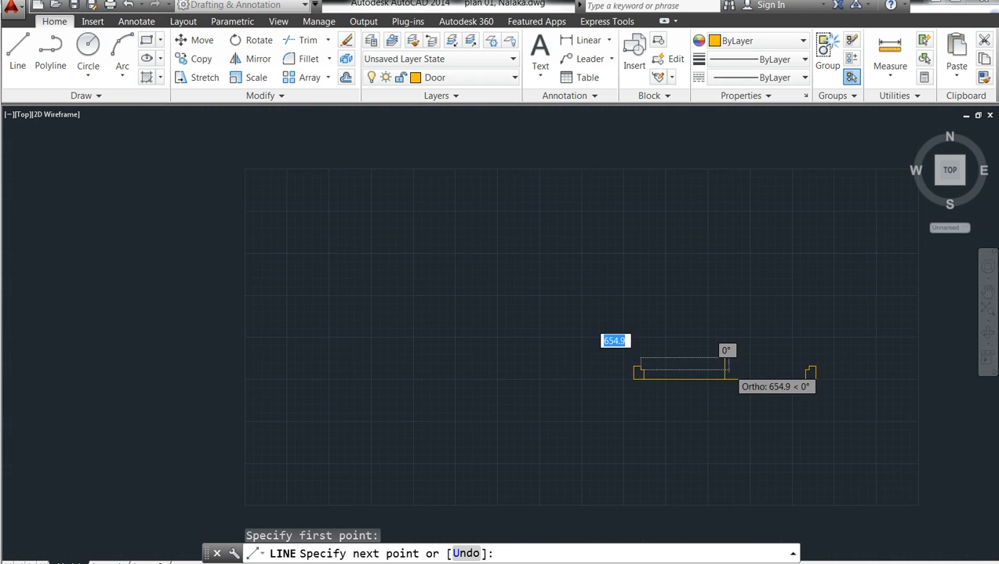
scroll(776, 368, down, 2)
scroll(796, 368, up, 6)
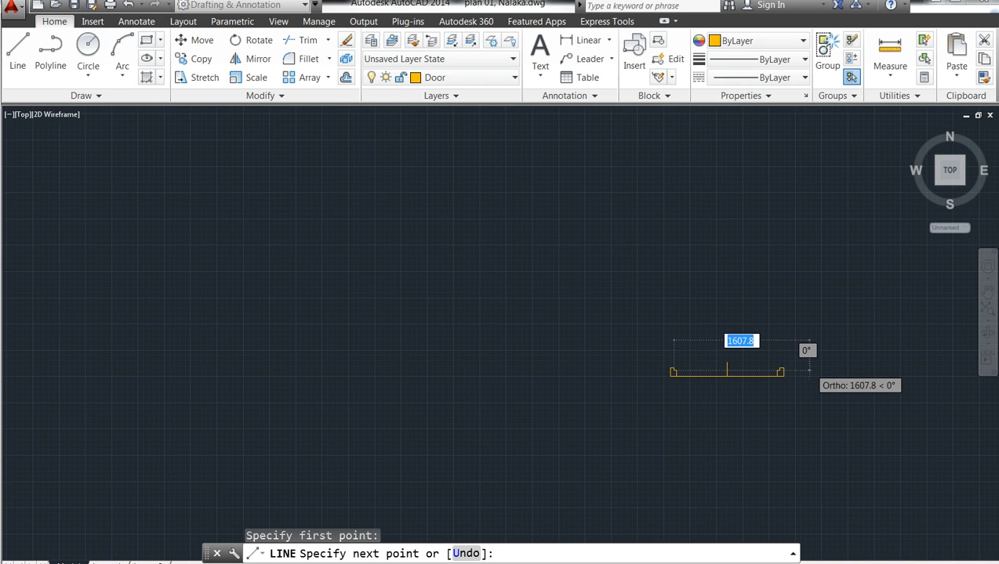
scroll(753, 359, up, 2)
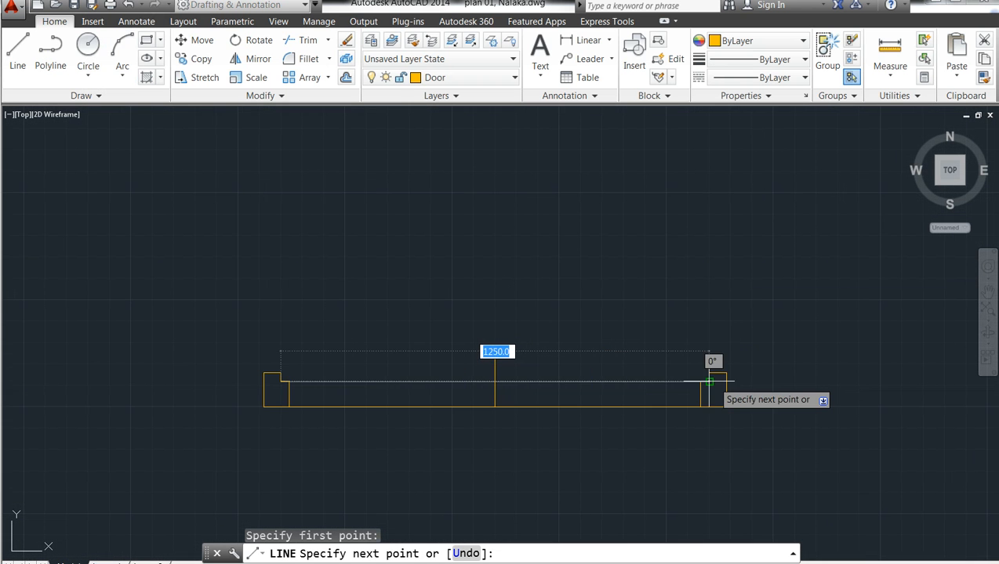
scroll(709, 380, down, 2)
scroll(708, 382, up, 2)
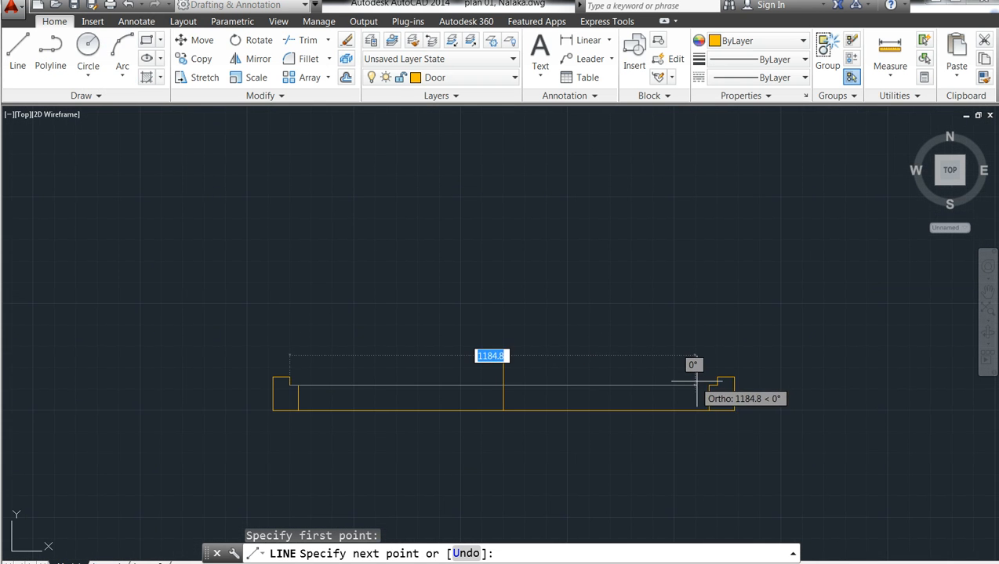
click(711, 384)
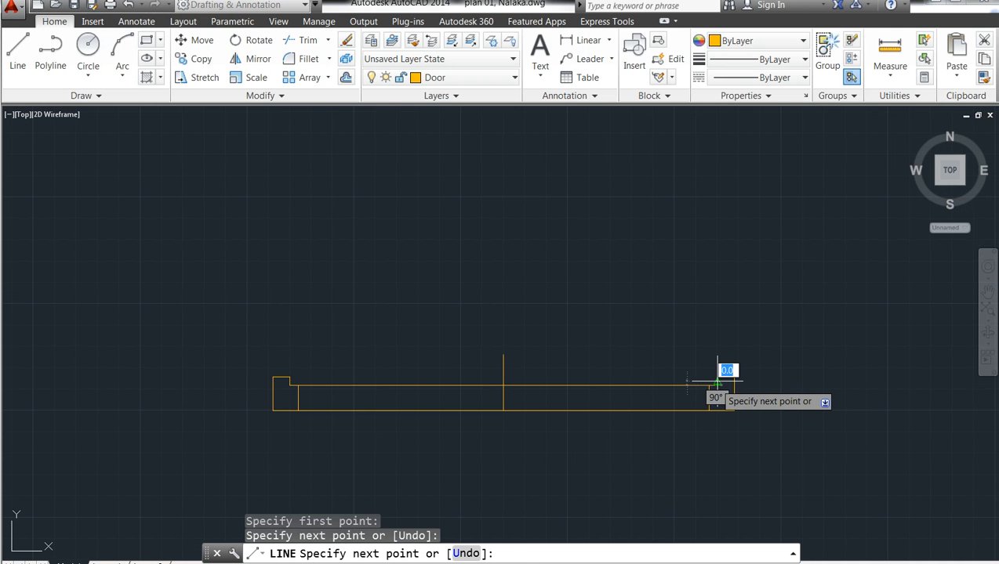
- Complete the single door leaf outline up the right rebate edge, across to the left frame profile and down to its rebate corner
click(718, 377)
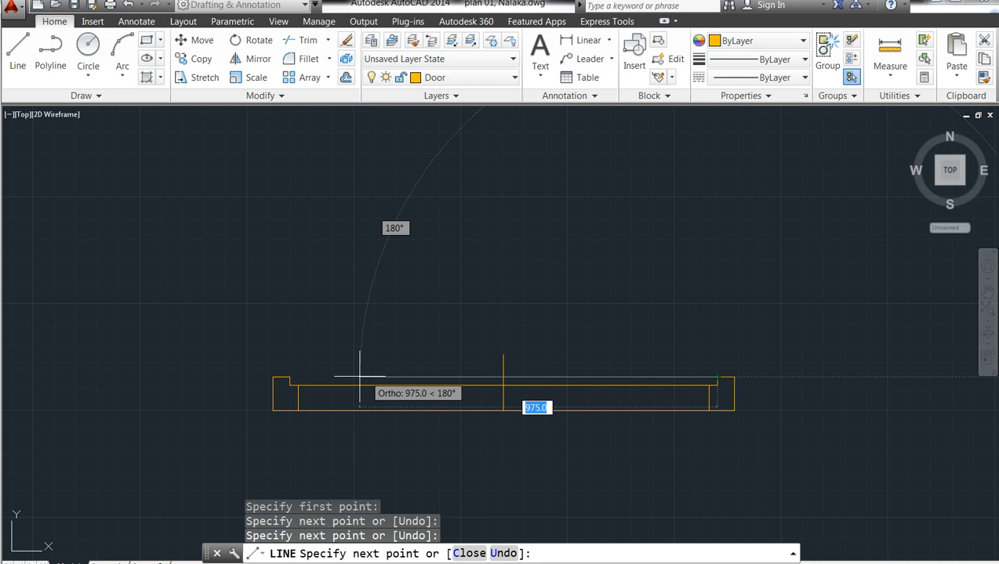
click(290, 383)
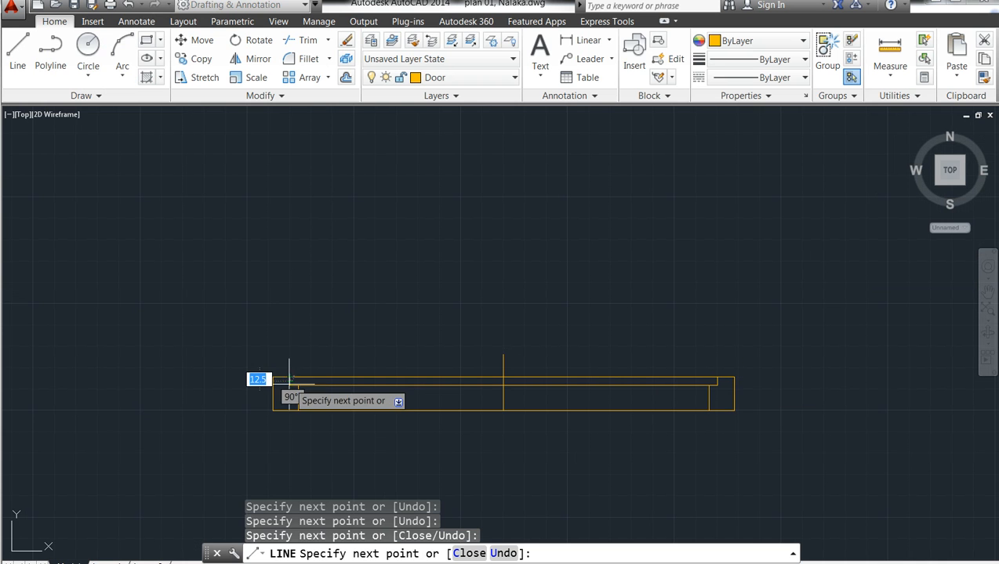
click(290, 380)
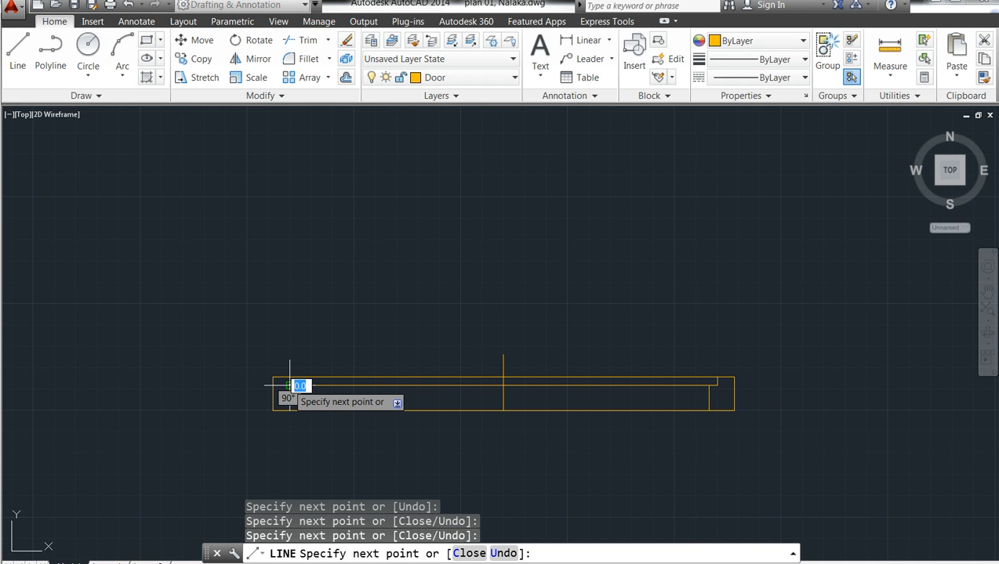
key(Escape)
key(Escape)
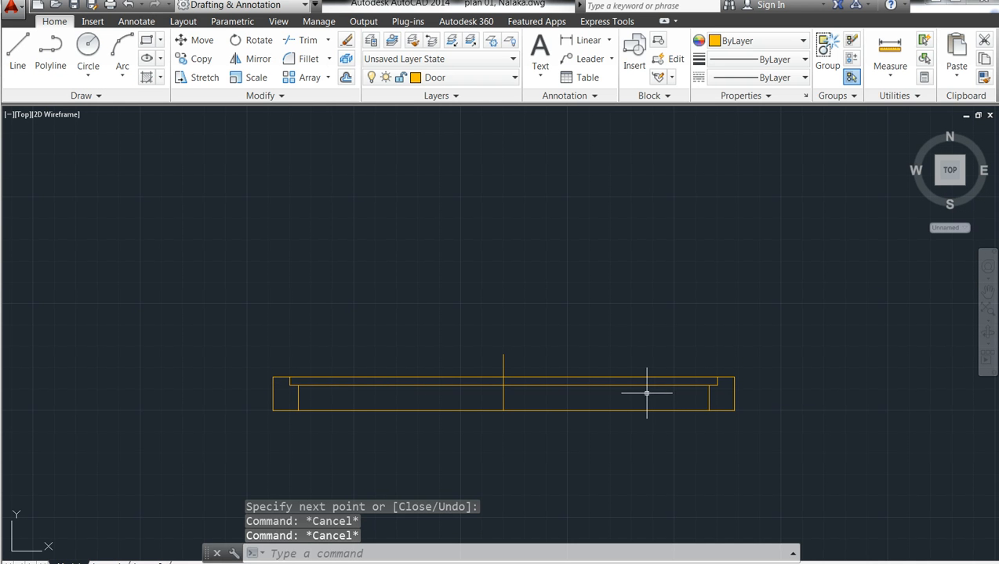
key(Escape)
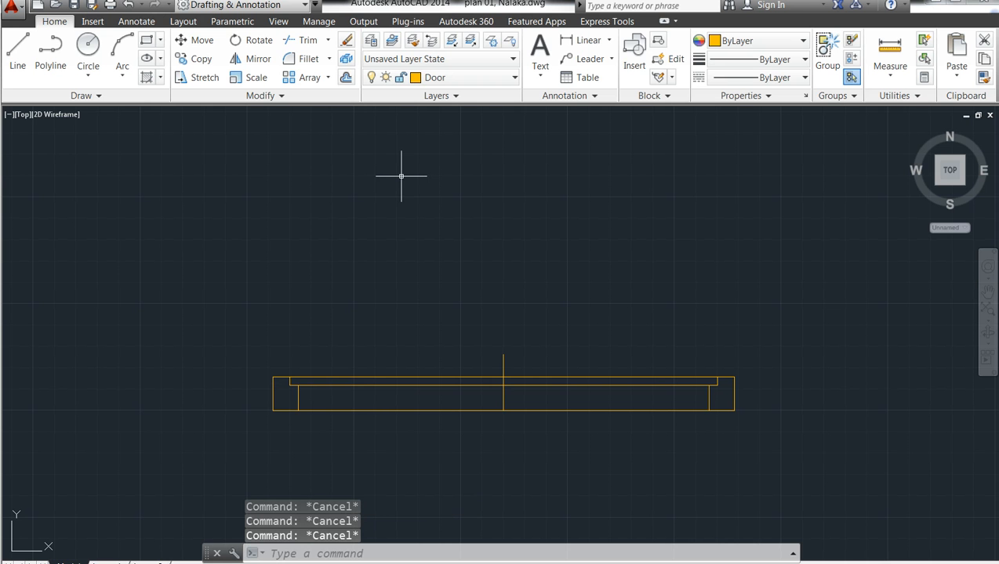
- Rotate the four lines of the single door leaf 90° counterclockwise about the leaf's upper left corner into the open position
click(252, 41)
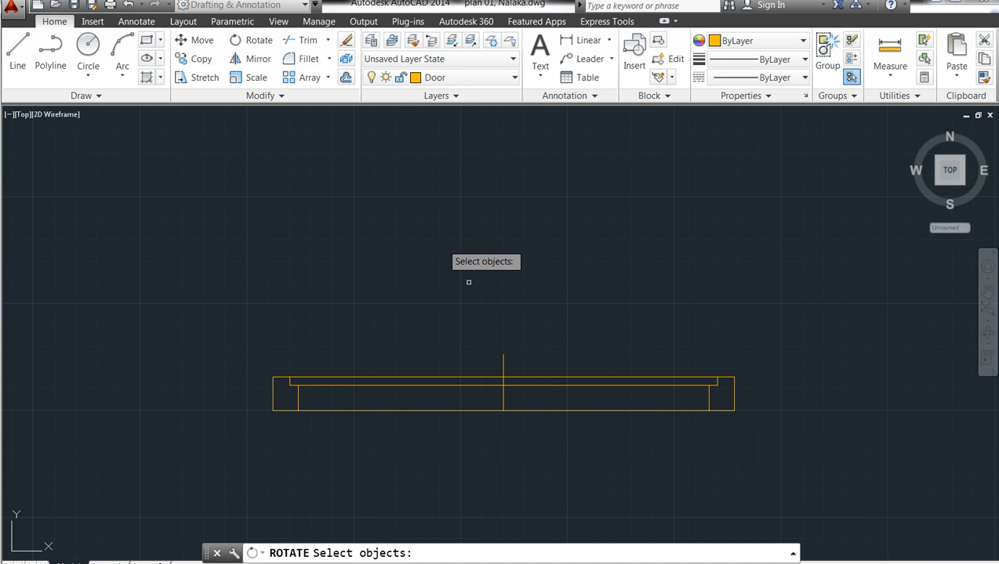
click(601, 390)
click(553, 359)
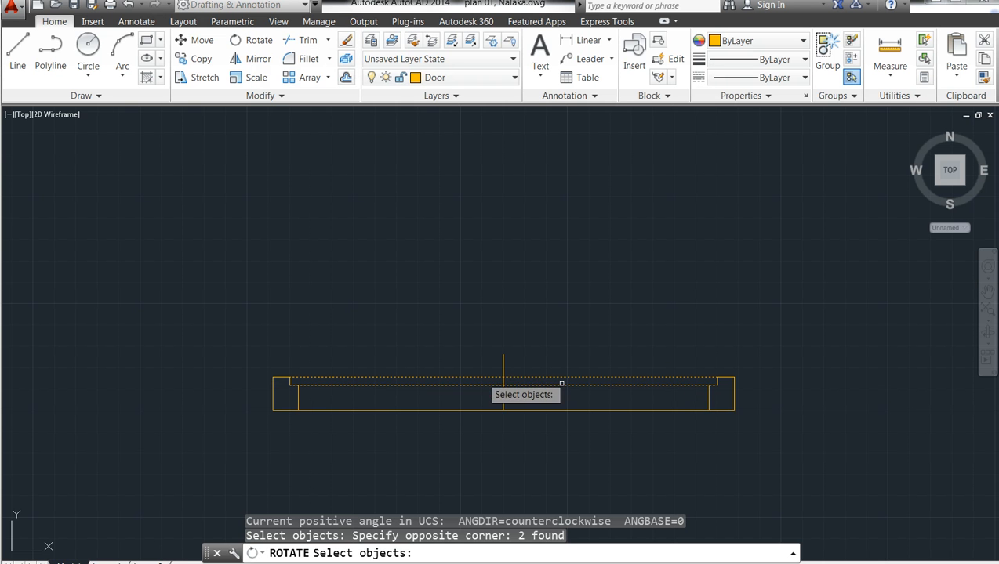
click(717, 384)
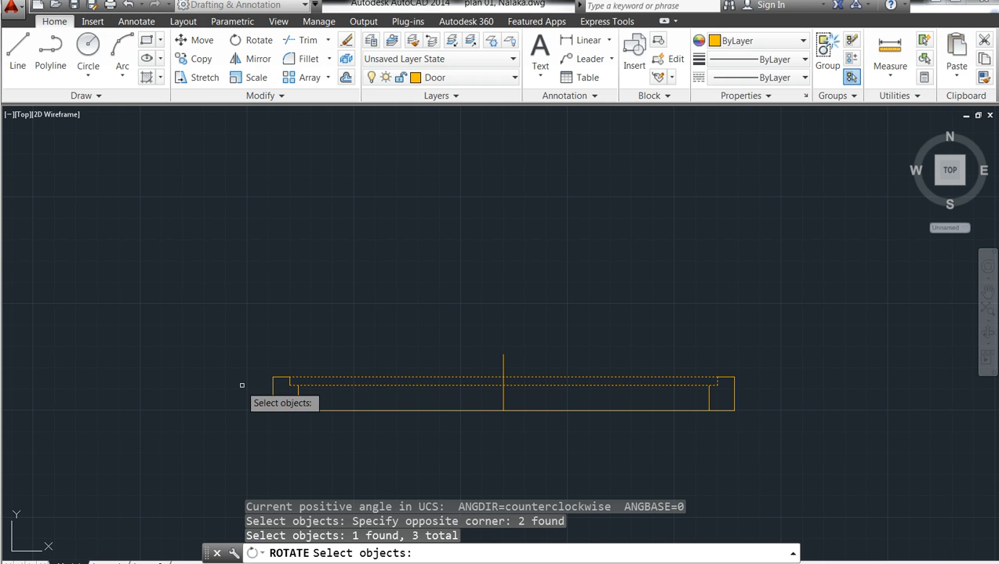
click(288, 381)
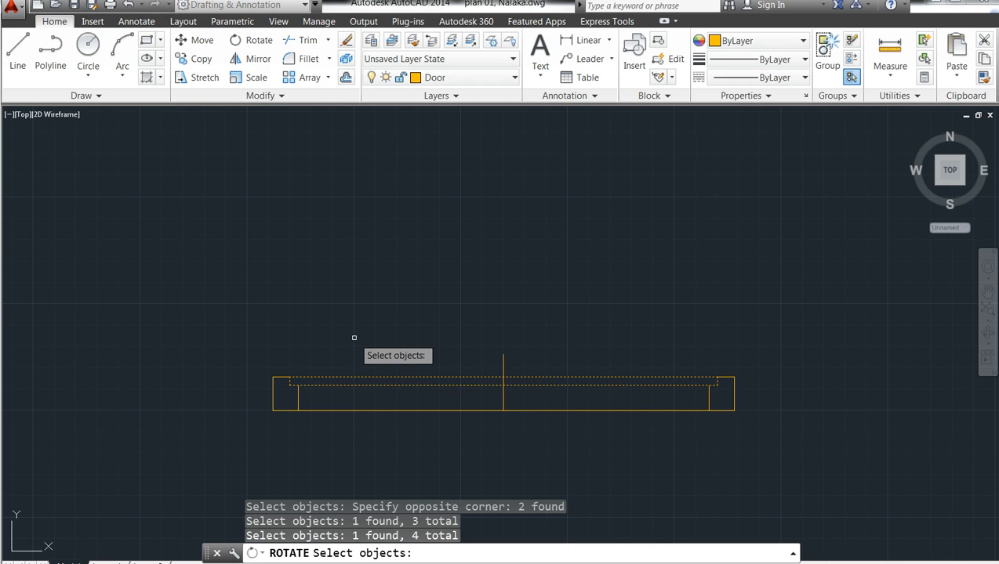
key(Return)
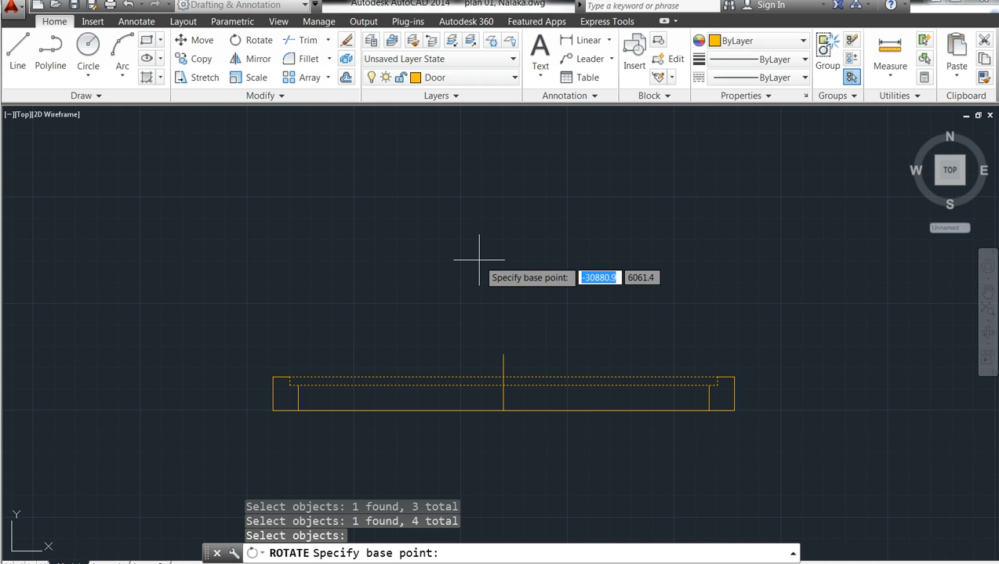
click(289, 377)
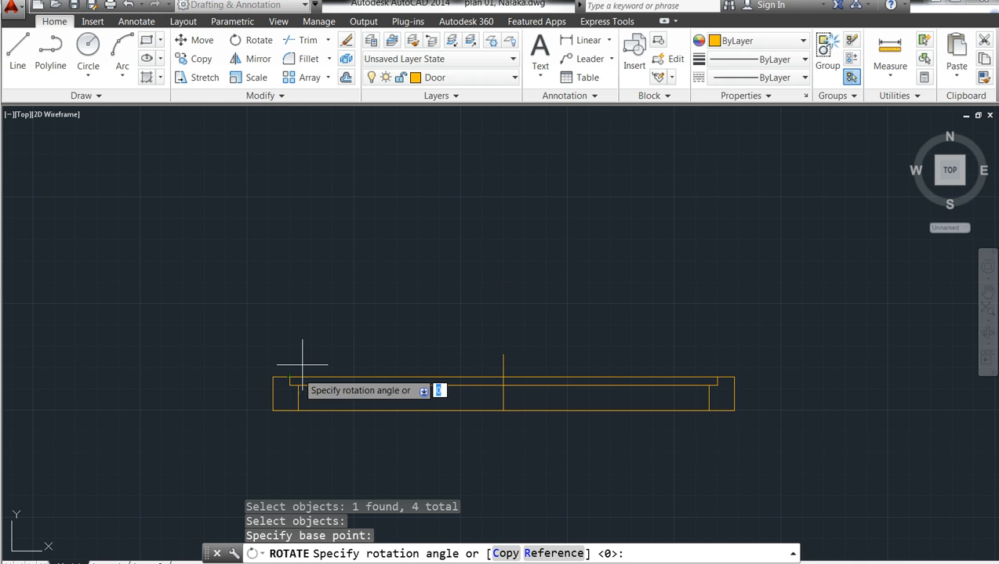
click(269, 150)
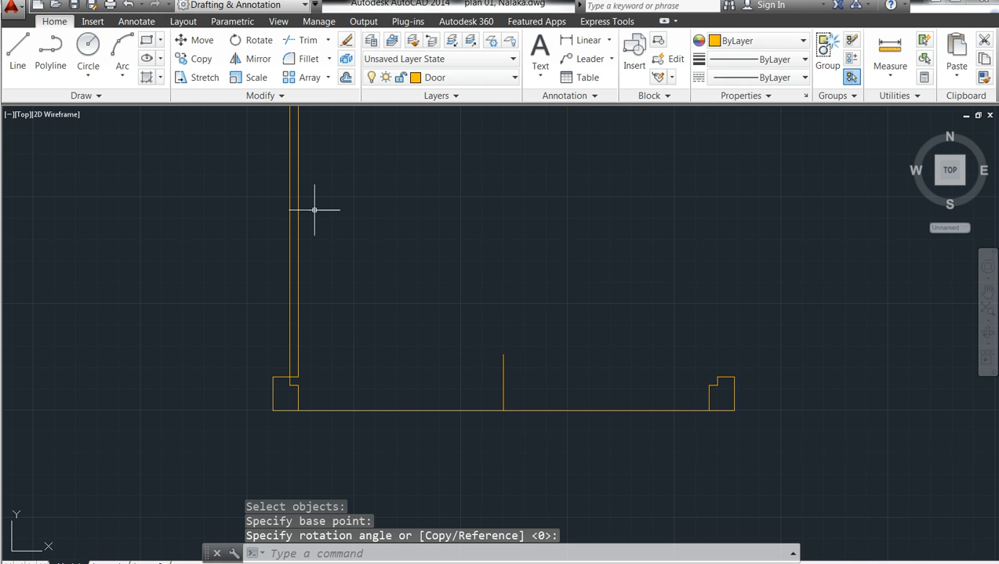
- Delete the two long vertical lines of the opened single door leaf
scroll(384, 357, up, 2)
scroll(383, 357, up, 2)
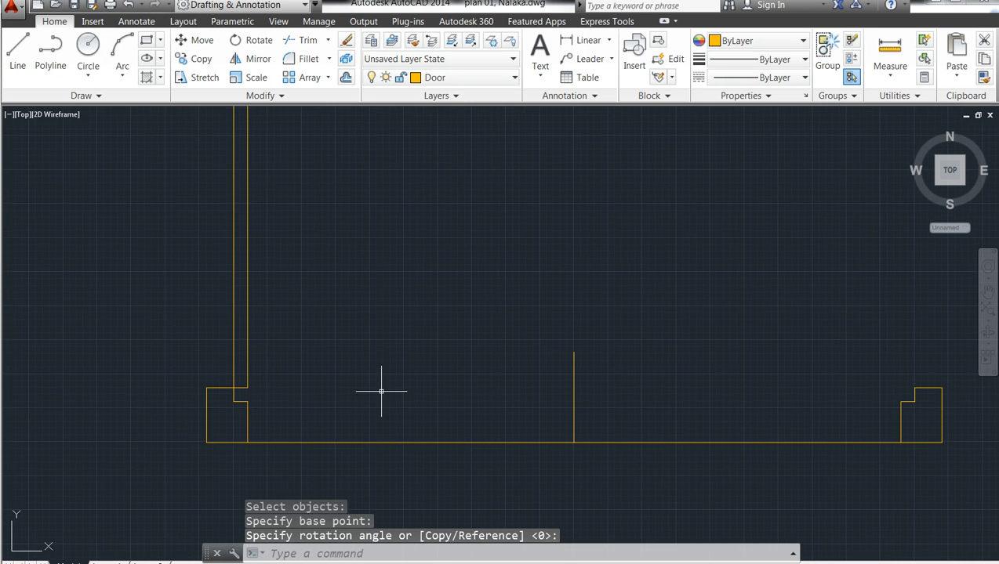
scroll(384, 391, down, 2)
scroll(381, 418, up, 4)
scroll(383, 420, down, 6)
middle_drag(407, 348, 406, 385)
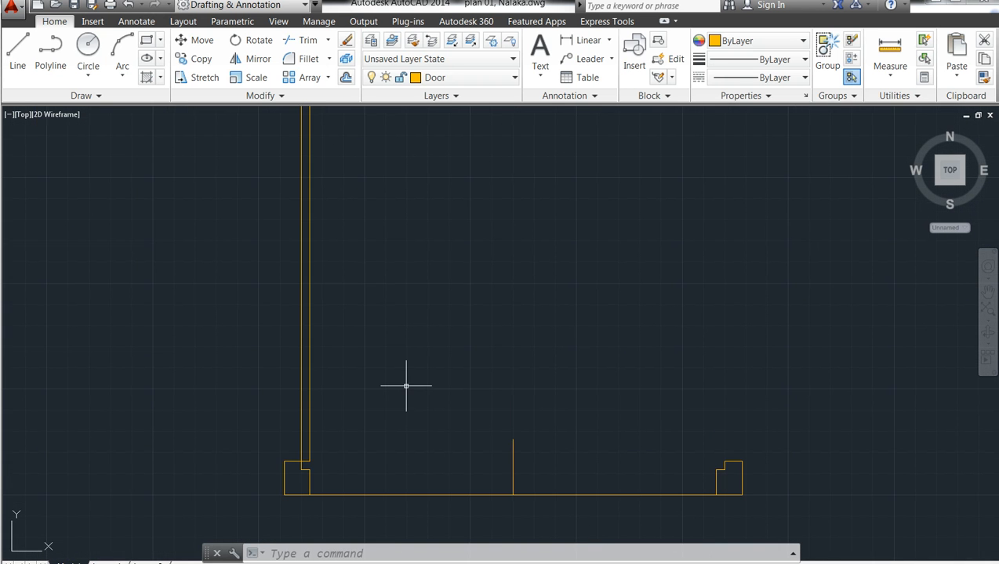
scroll(406, 385, down, 4)
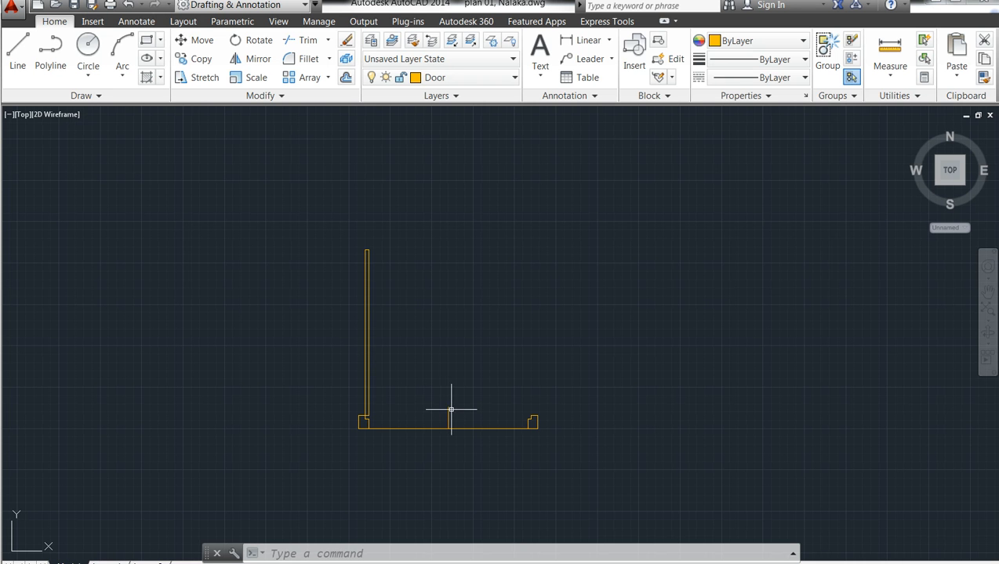
mouse_move(449, 424)
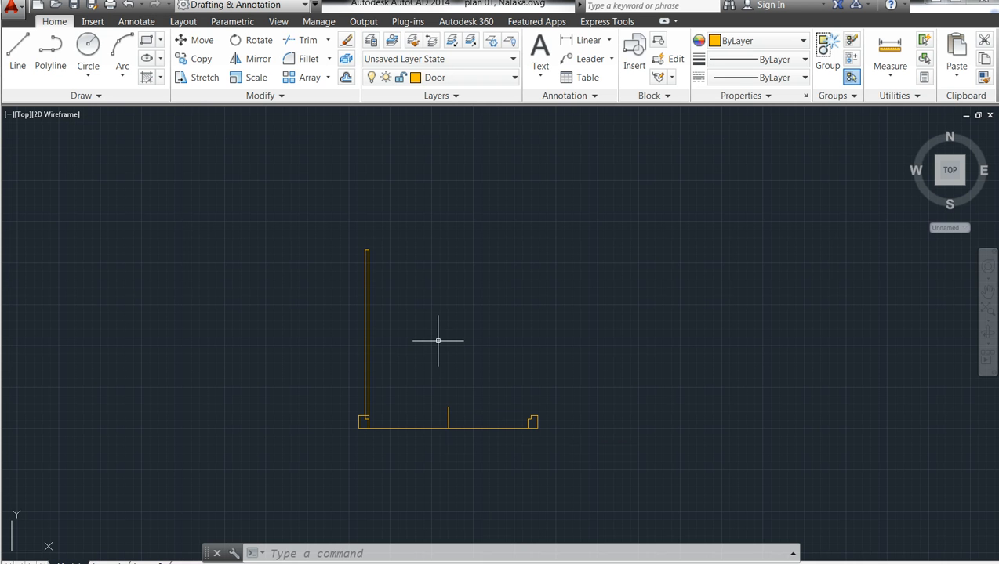
click(399, 319)
click(336, 273)
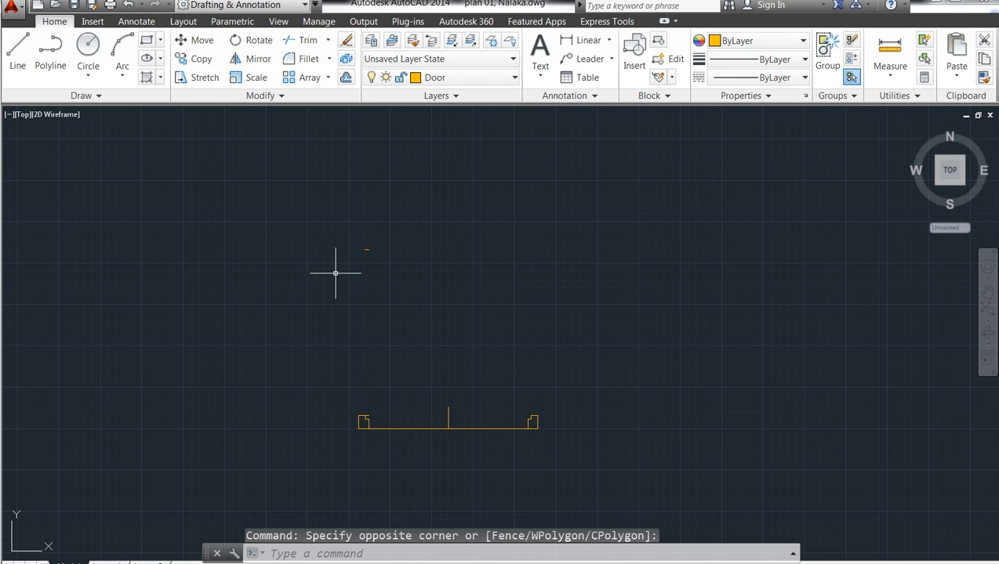
key(Delete)
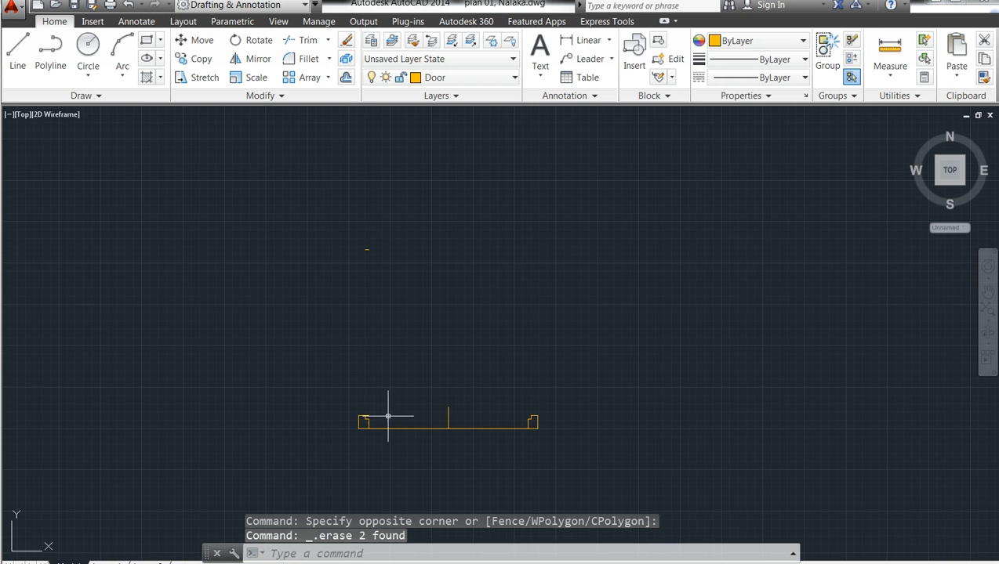
- Draw a 25-thick left door leaf from the left frame profile's rebate corner to the centre line and back, closing the outline
scroll(393, 422, down, 2)
scroll(453, 431, up, 2)
scroll(433, 431, down, 2)
scroll(423, 430, down, 1)
scroll(416, 428, up, 5)
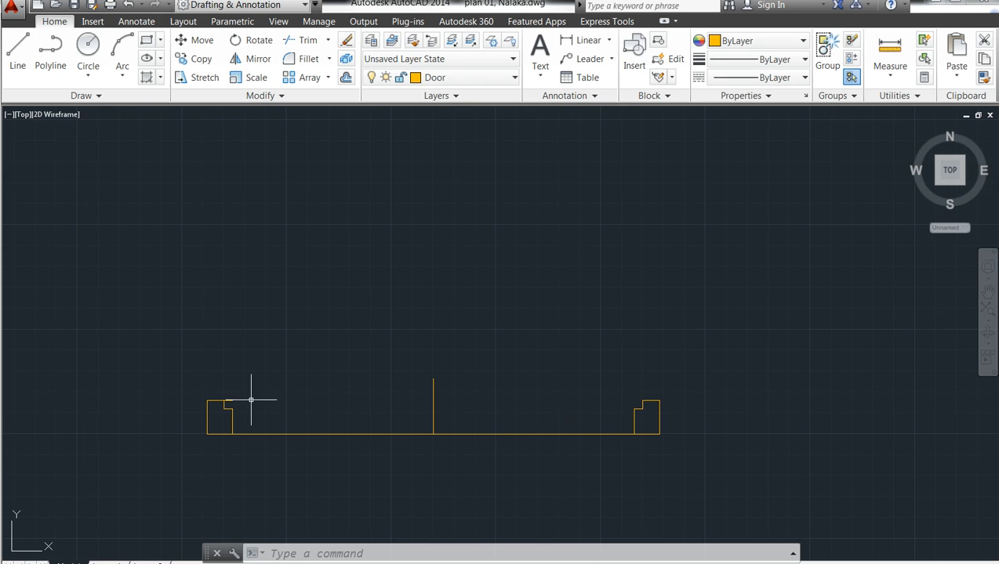
click(17, 57)
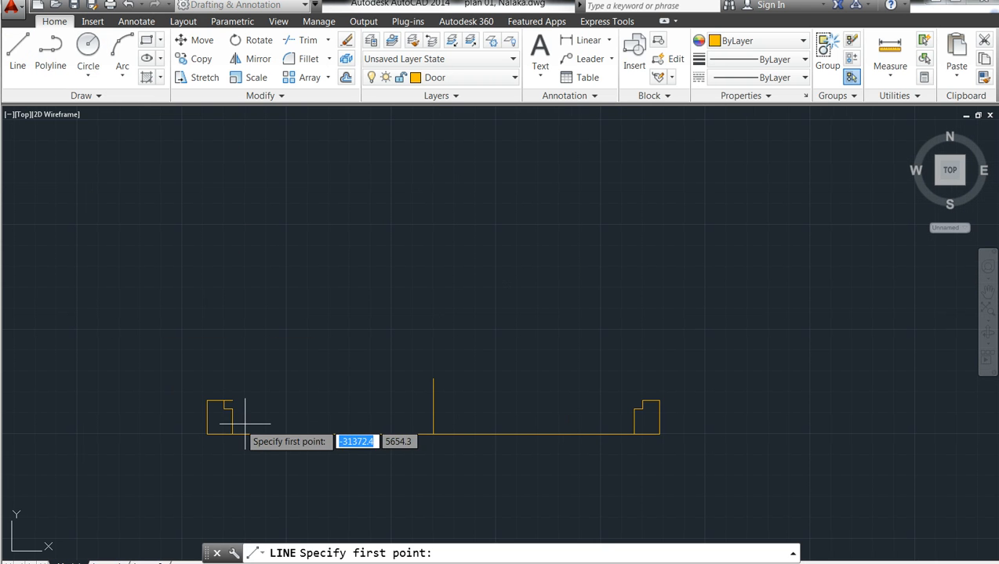
click(223, 408)
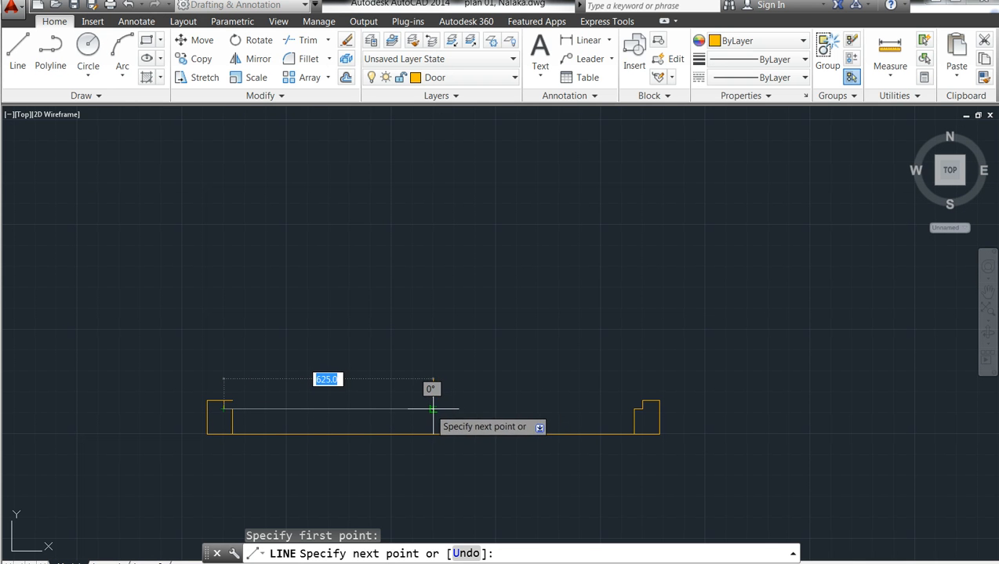
click(433, 409)
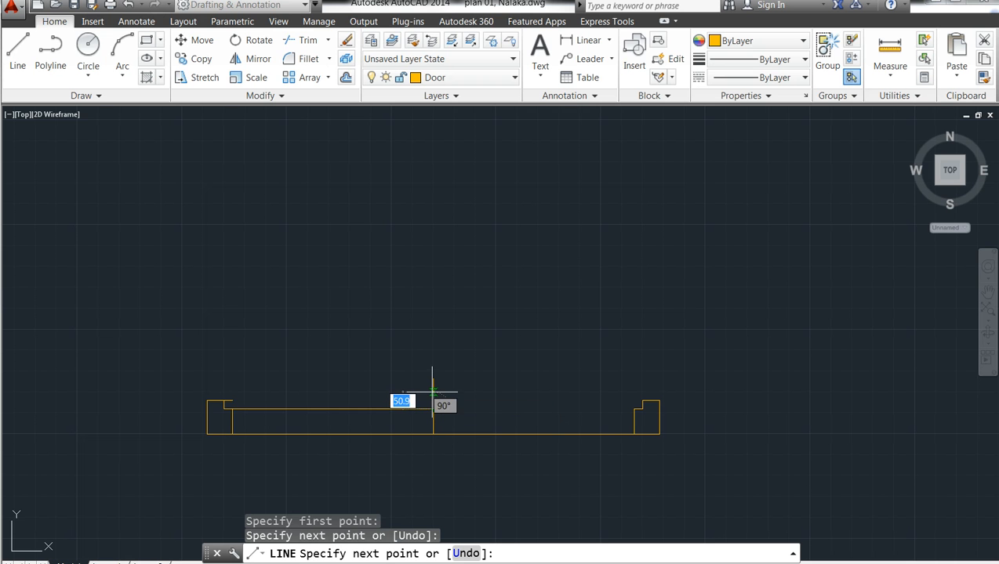
text(25)
key(Return)
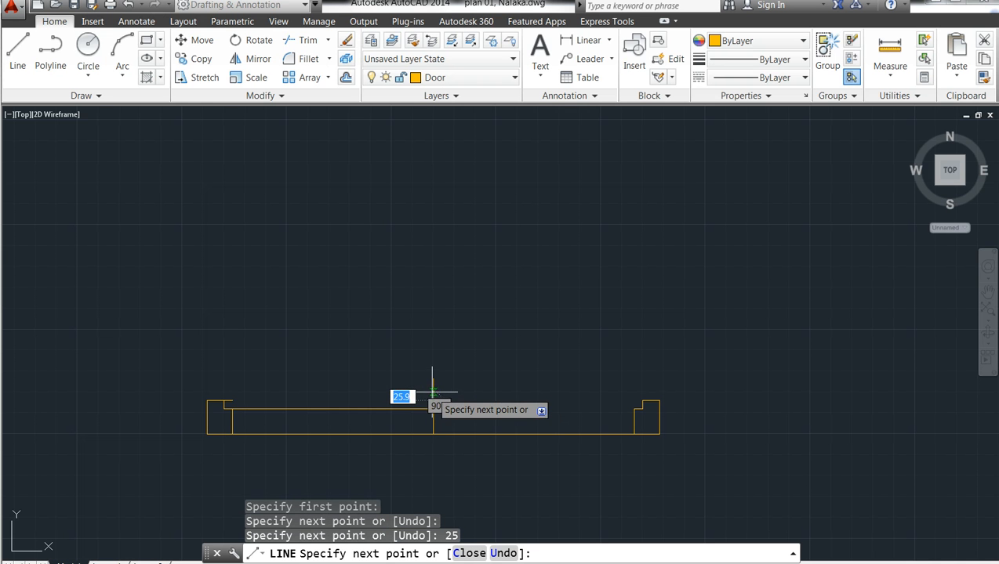
click(219, 401)
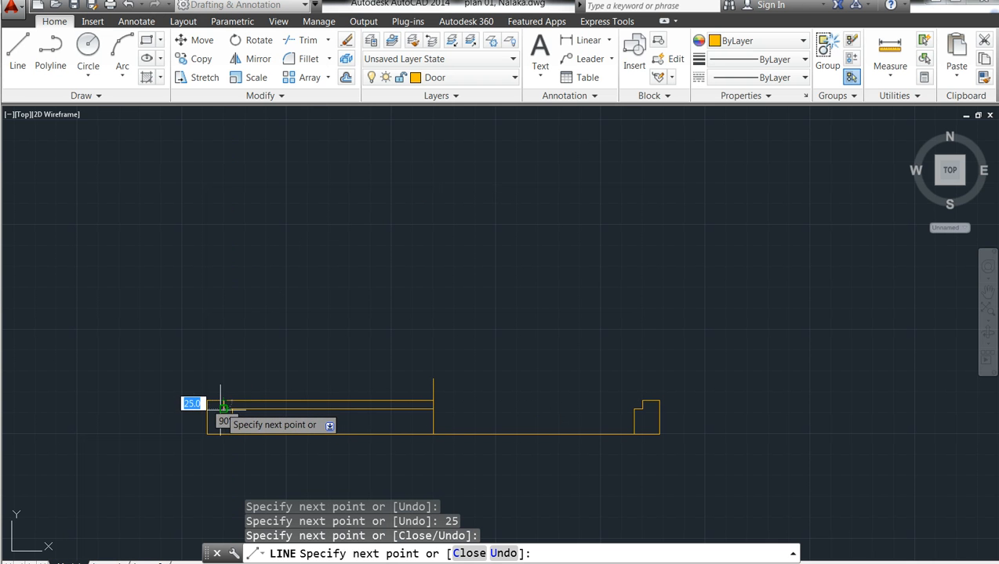
click(222, 408)
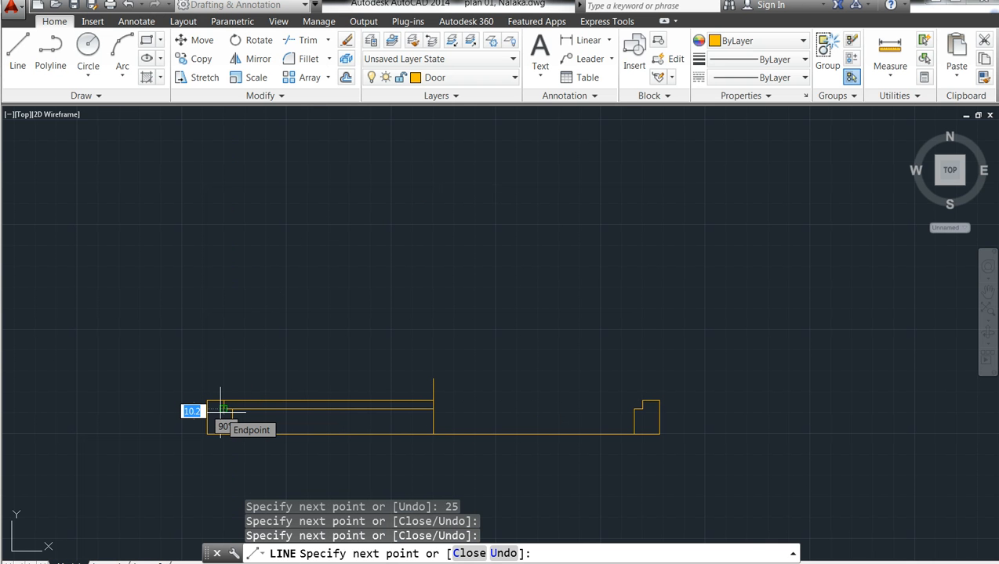
key(Escape)
key(Escape)
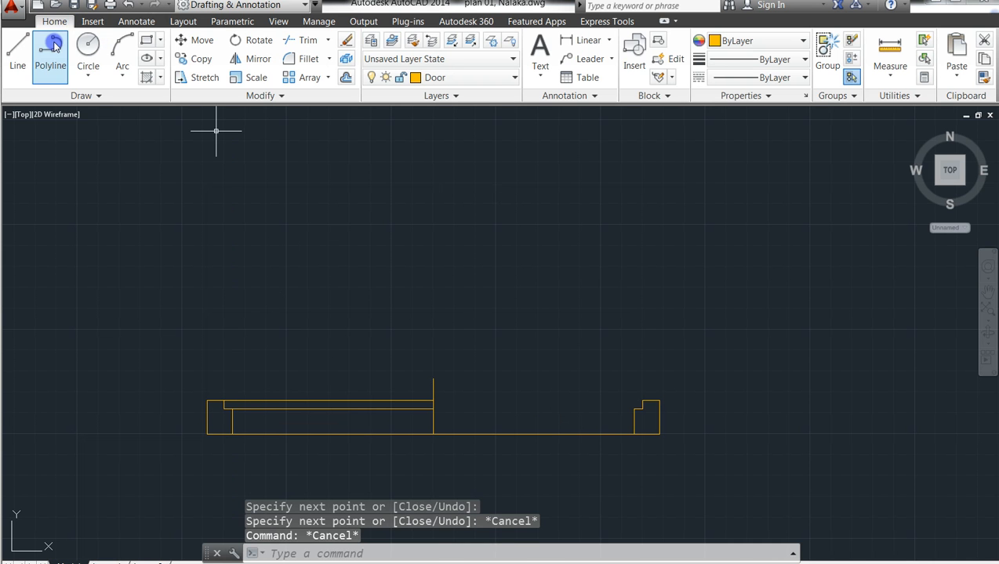
- Draw the right door leaf from the right rebate corner to the centre line, up to the left leaf's upper corner and back to the frame
click(24, 47)
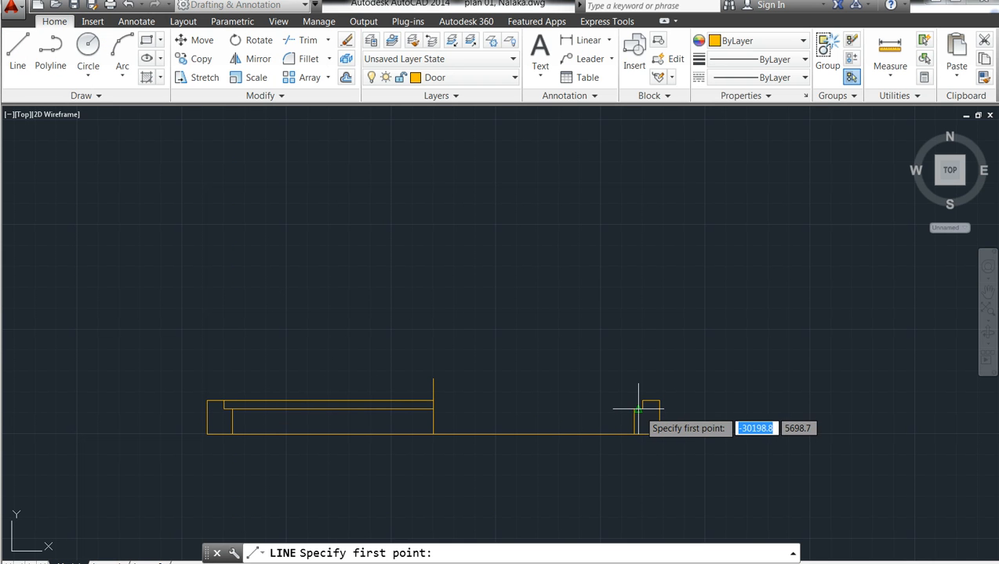
click(642, 409)
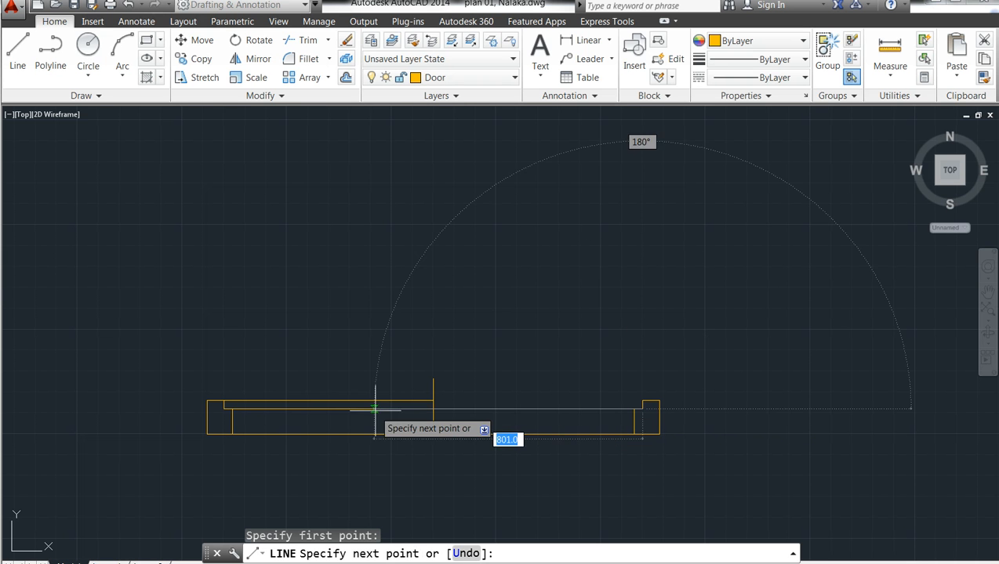
click(433, 408)
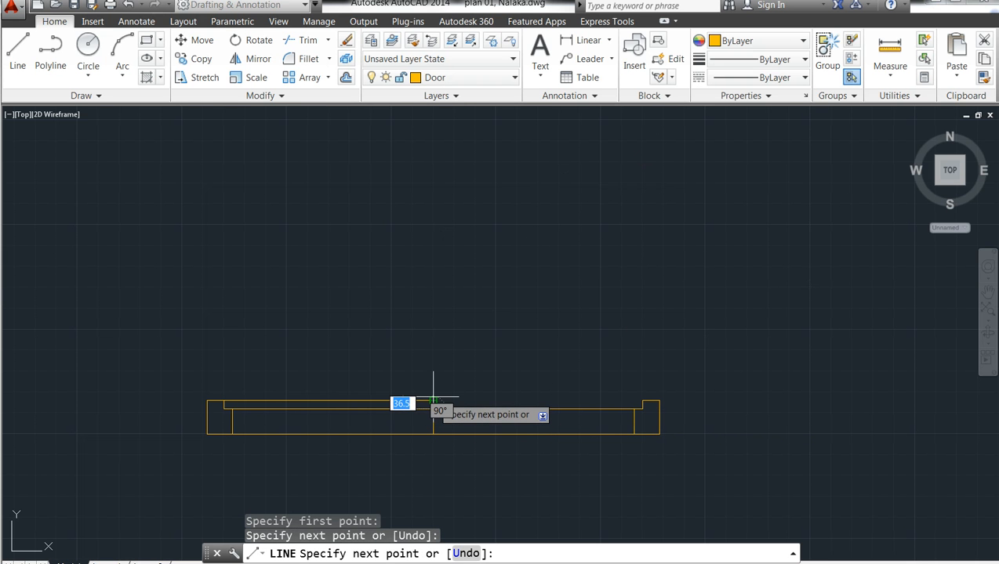
click(433, 402)
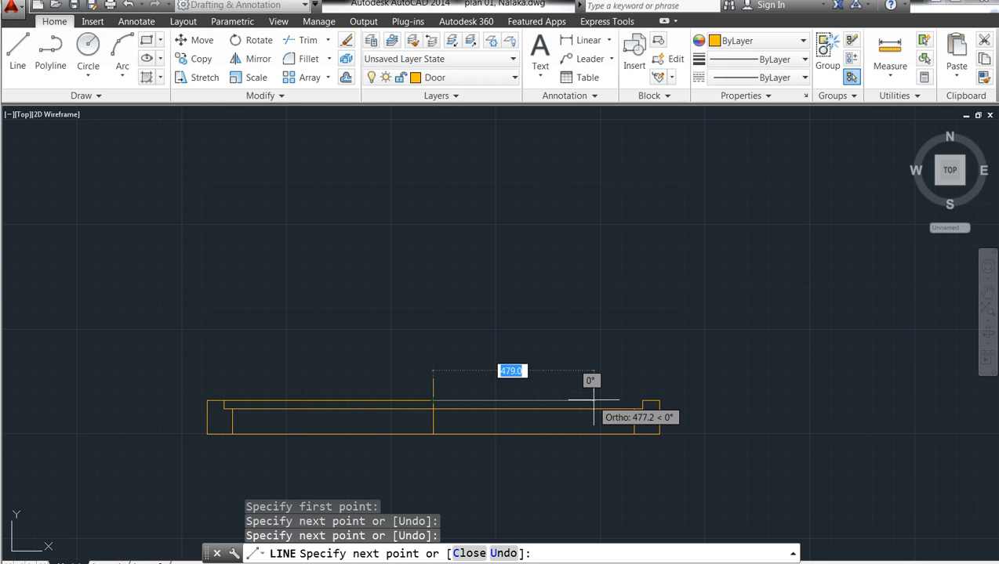
click(642, 402)
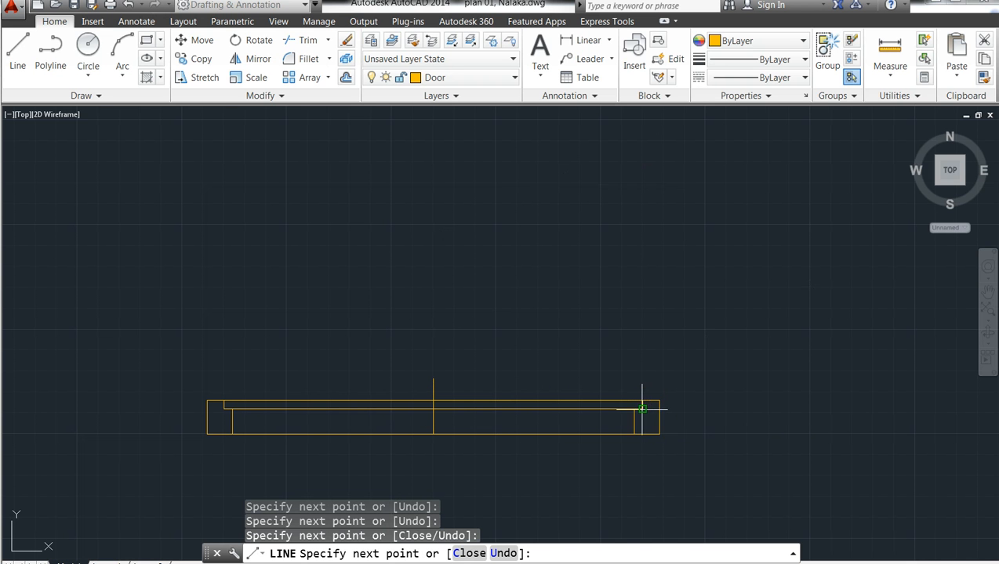
key(Escape)
key(Escape)
key(Escape)
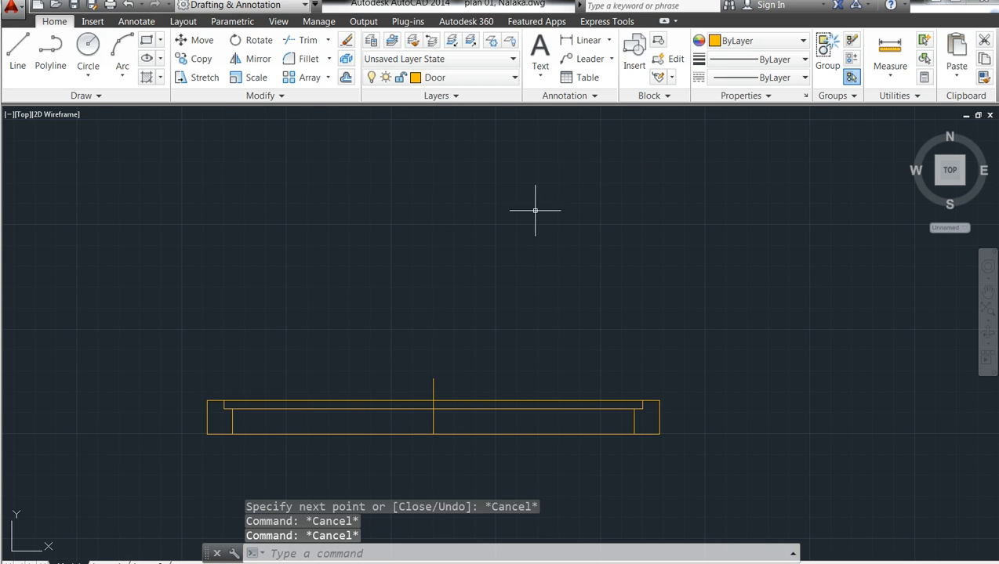
key(Escape)
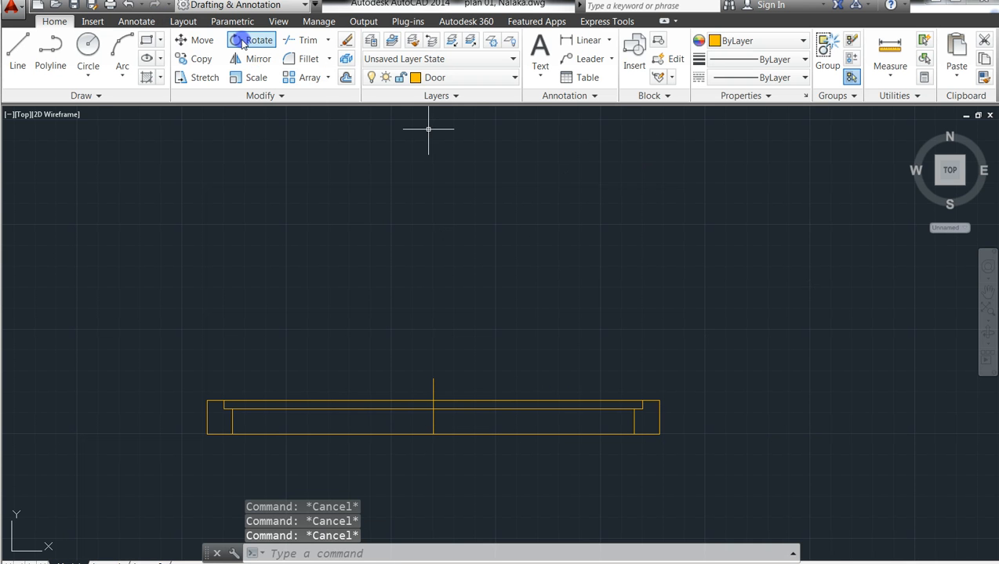
click(244, 41)
click(390, 424)
click(387, 421)
click(356, 413)
click(312, 374)
click(224, 405)
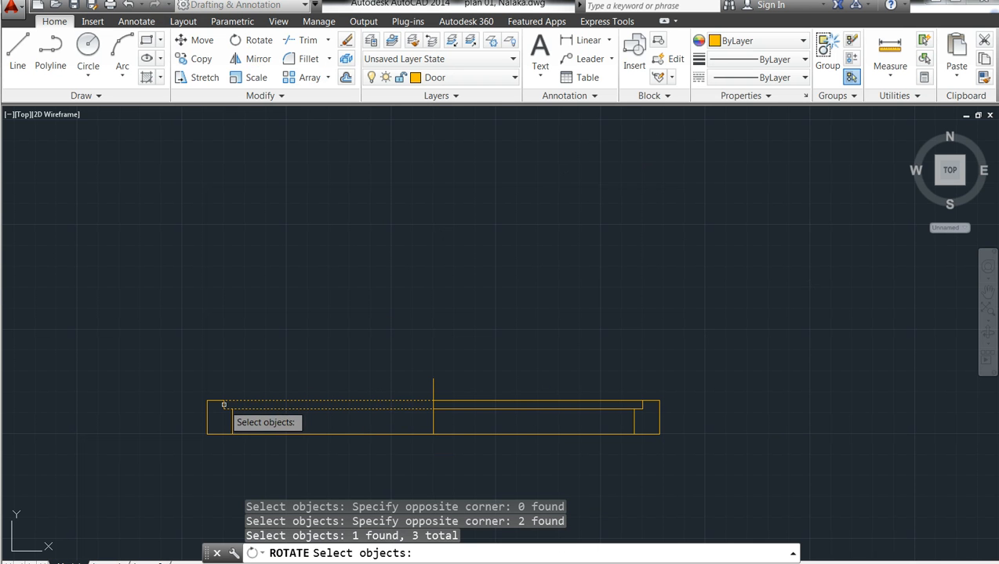
click(432, 405)
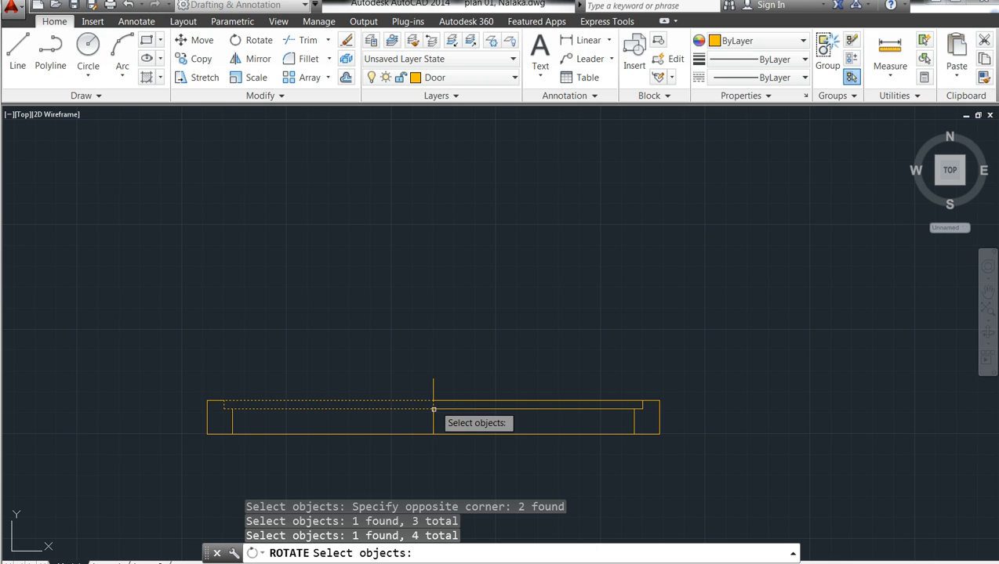
key(Return)
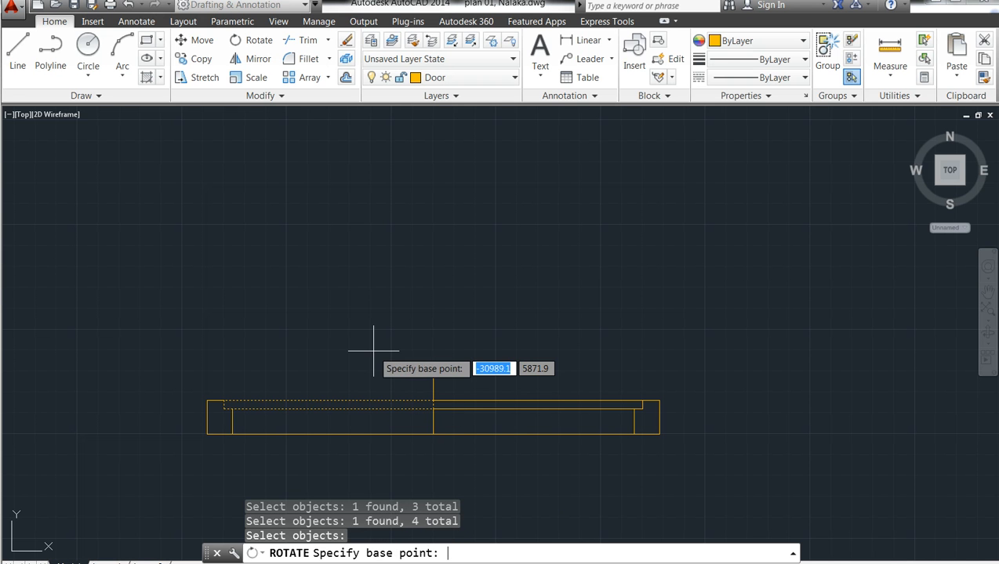
click(224, 400)
key(Escape)
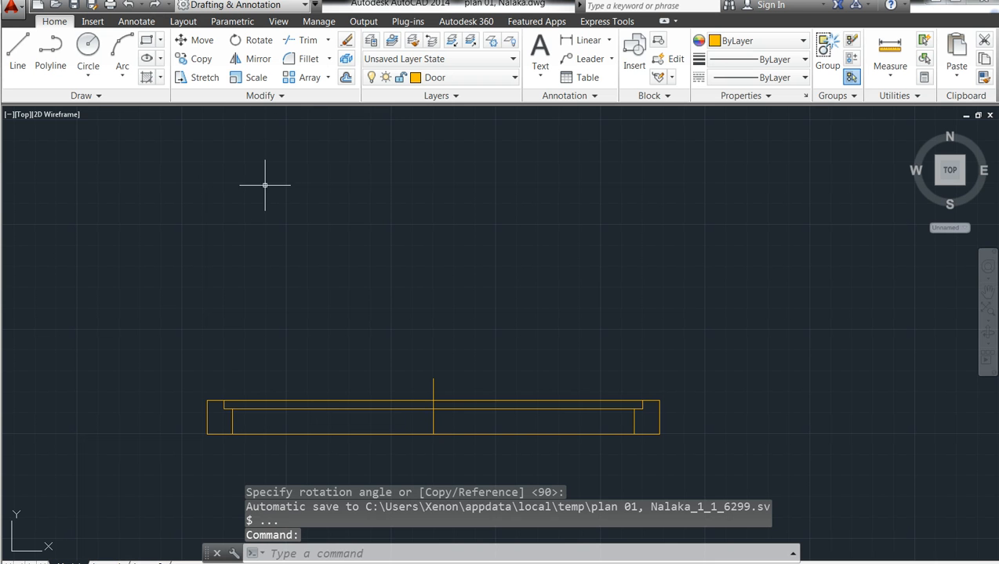
key(Escape)
key(Escape)
key(Escape)
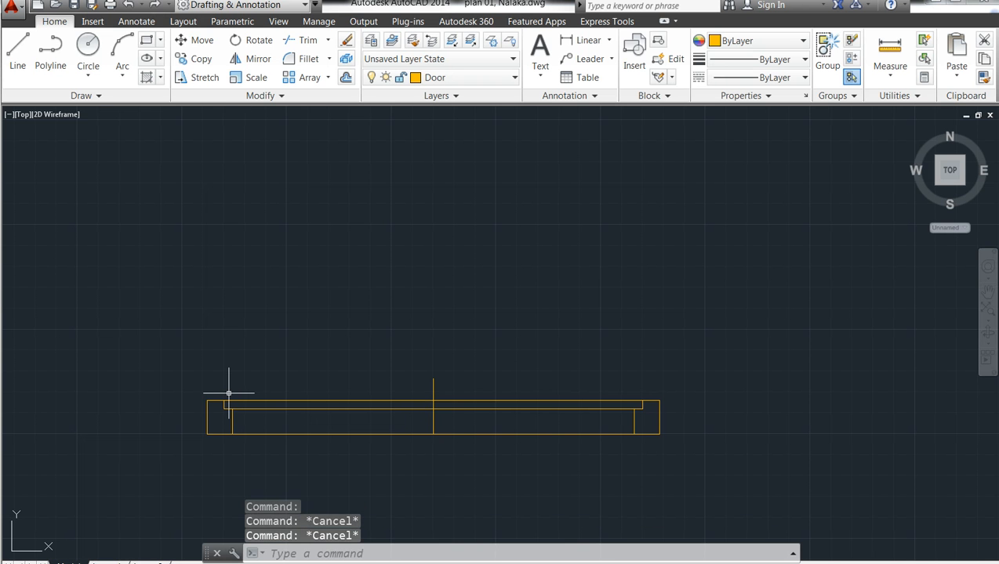
- Rotate the four lines of the left door leaf 90° counterclockwise about the leaf's upper left corner into the open position
click(250, 40)
click(363, 415)
click(302, 375)
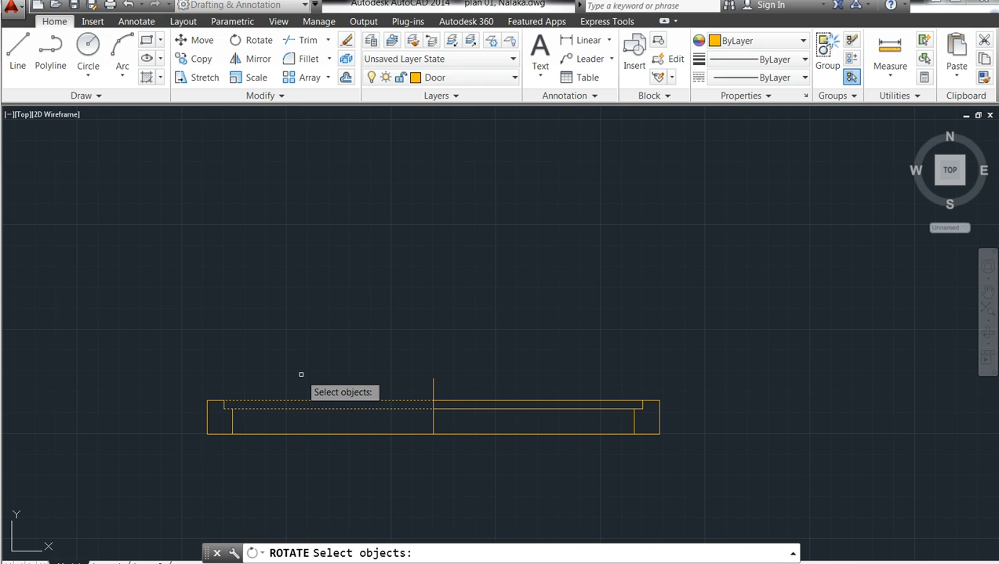
click(224, 406)
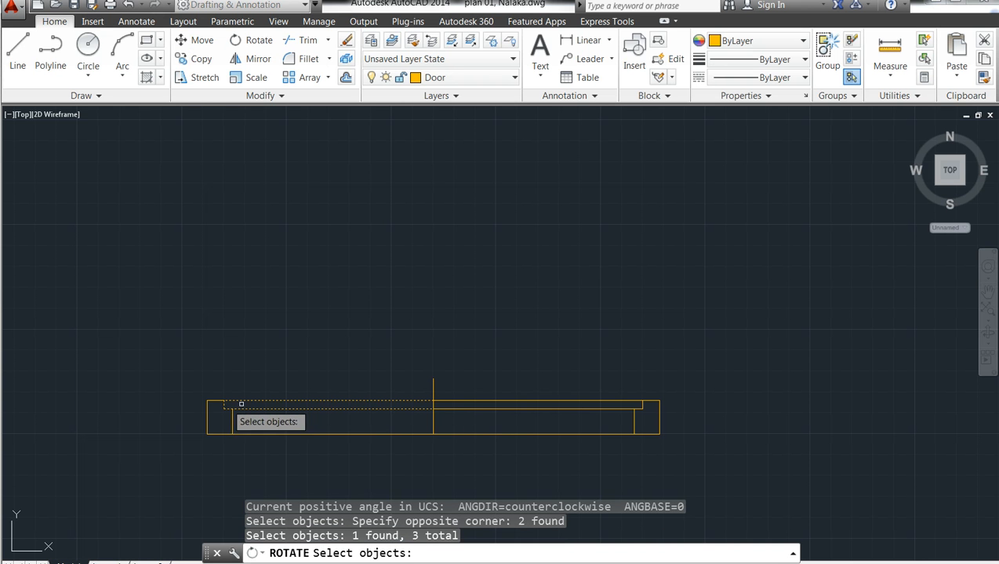
click(430, 402)
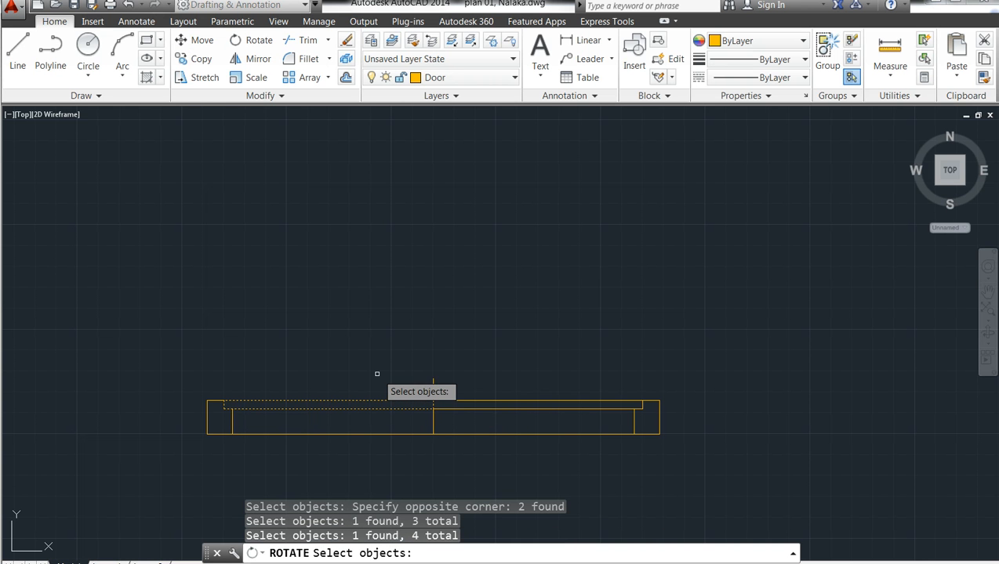
key(Return)
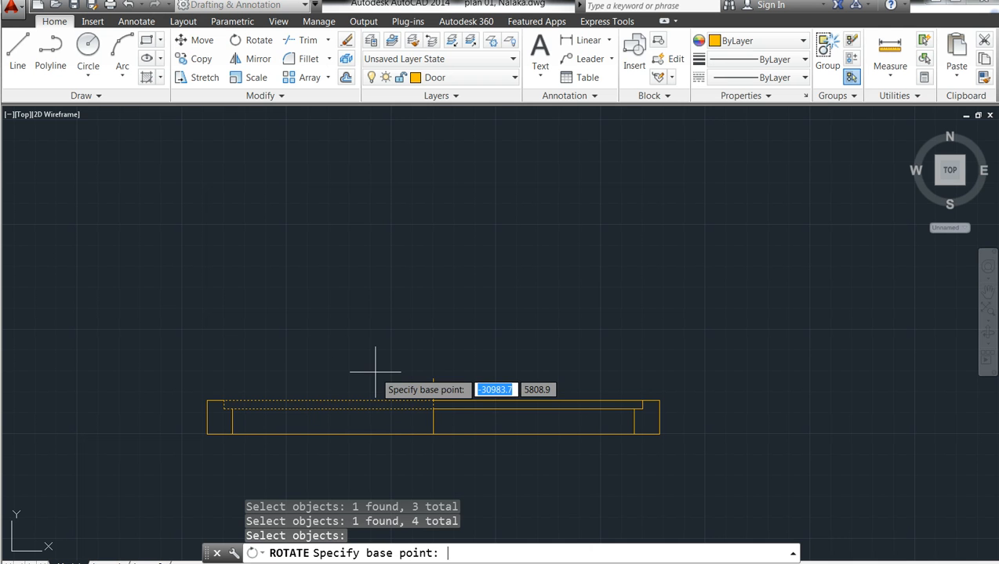
click(225, 401)
click(205, 196)
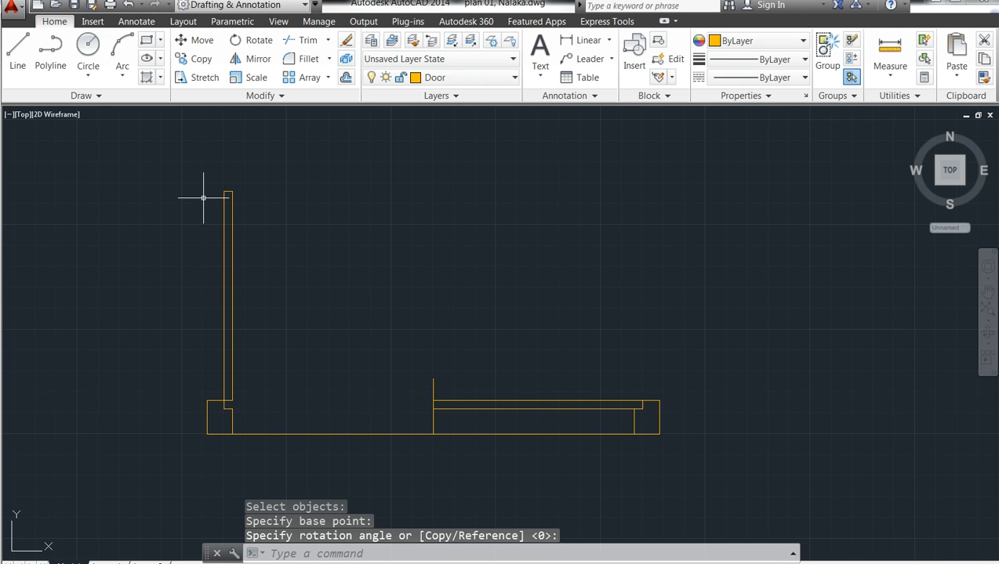
key(Escape)
key(Escape)
key(Escape)
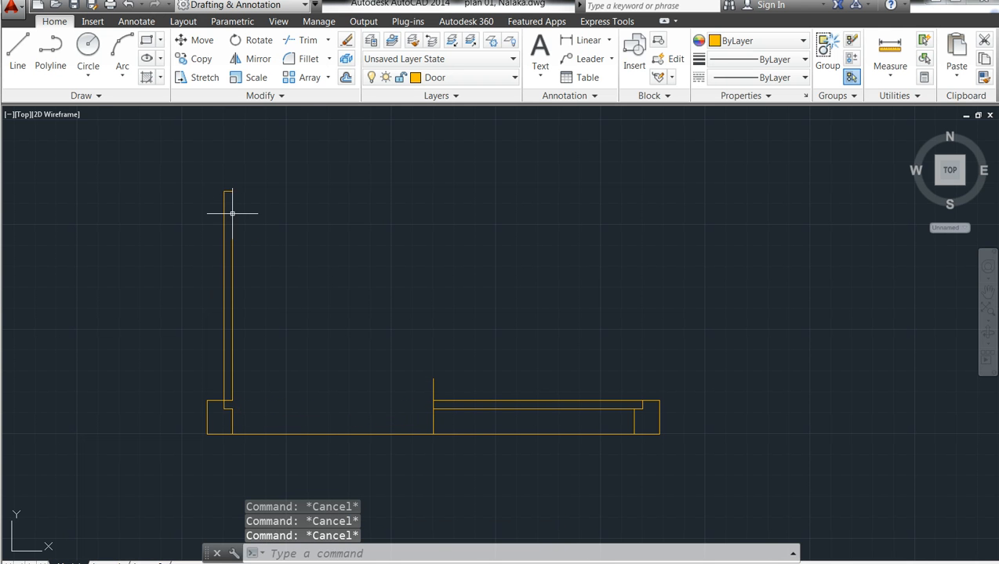
- Rotate the right door leaf 90° clockwise about its upper right corner so that it stands open at the right frame
click(251, 43)
click(524, 422)
click(450, 335)
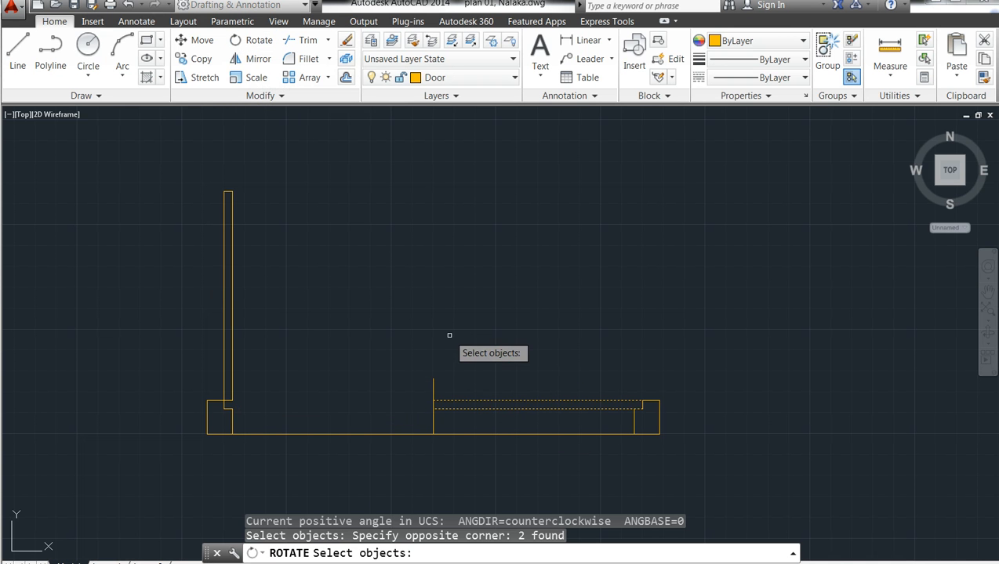
click(435, 403)
click(435, 405)
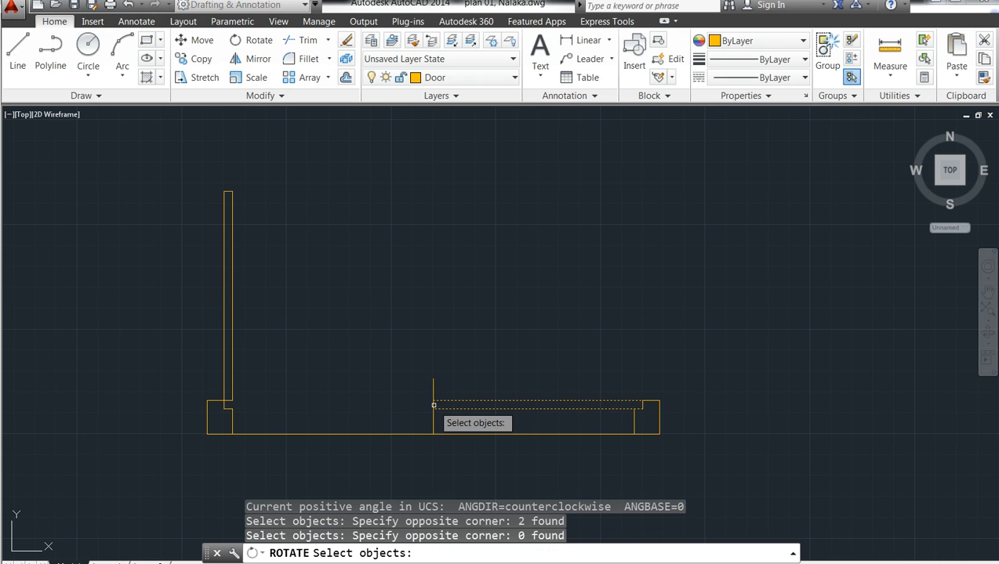
click(435, 406)
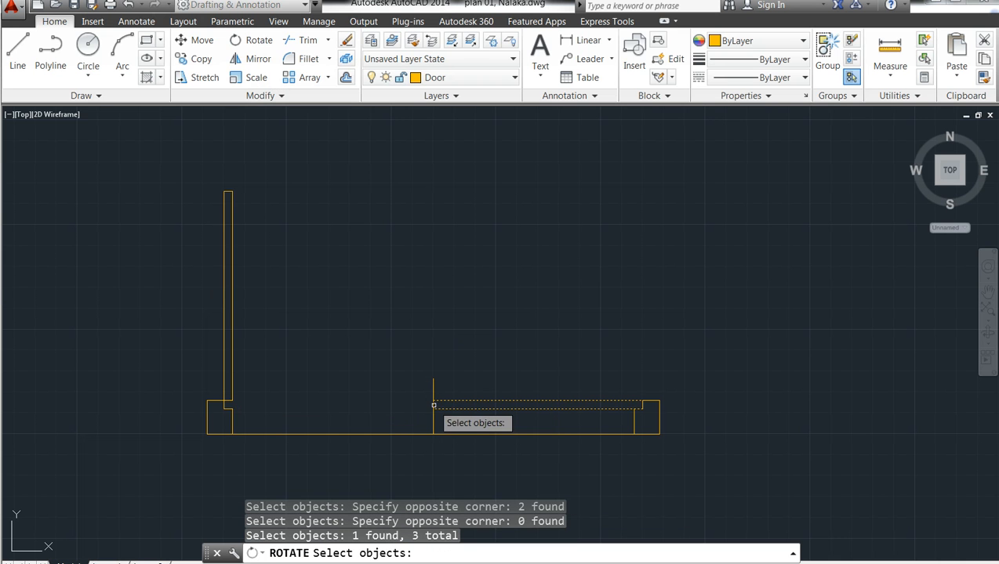
click(642, 406)
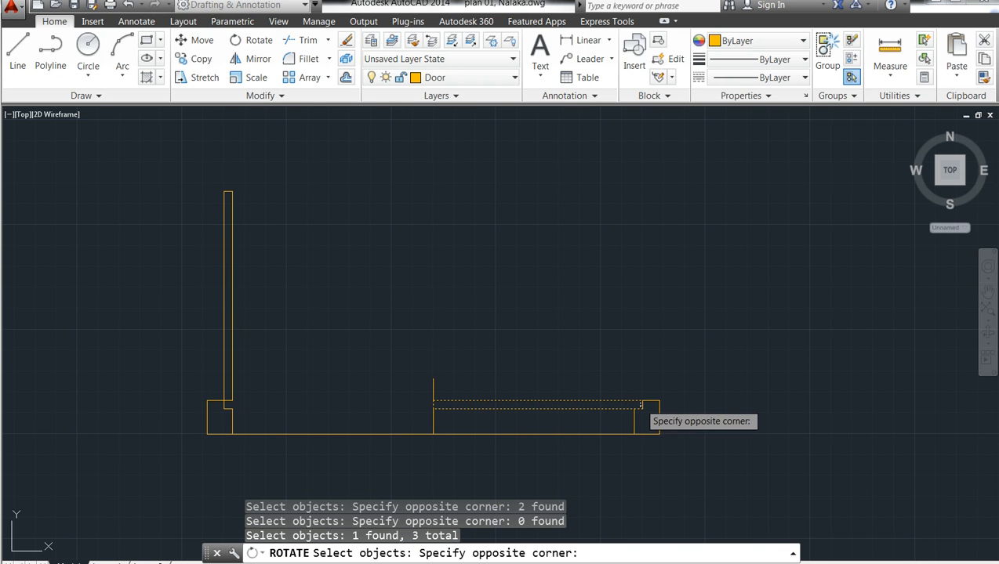
double_click(642, 406)
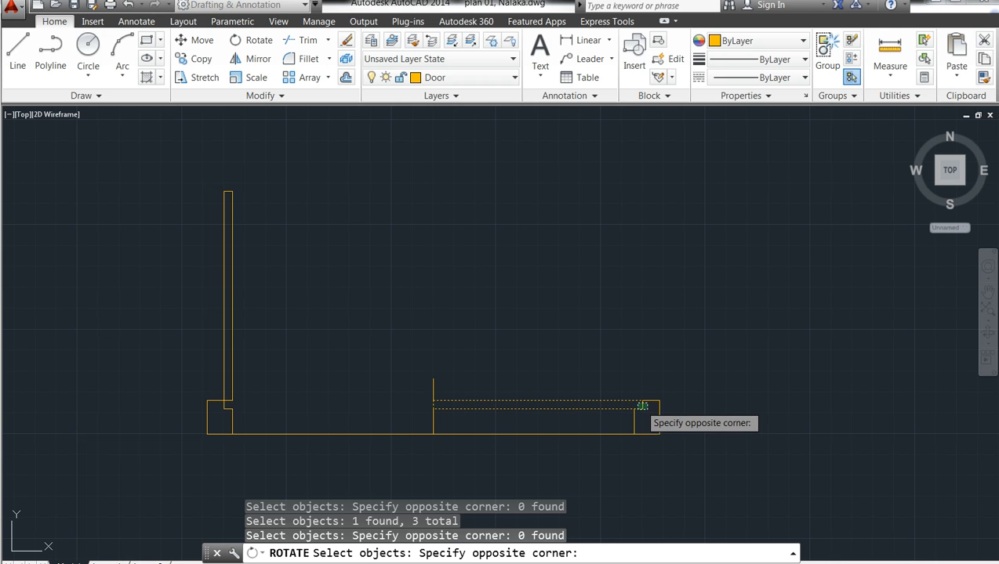
click(640, 406)
key(Return)
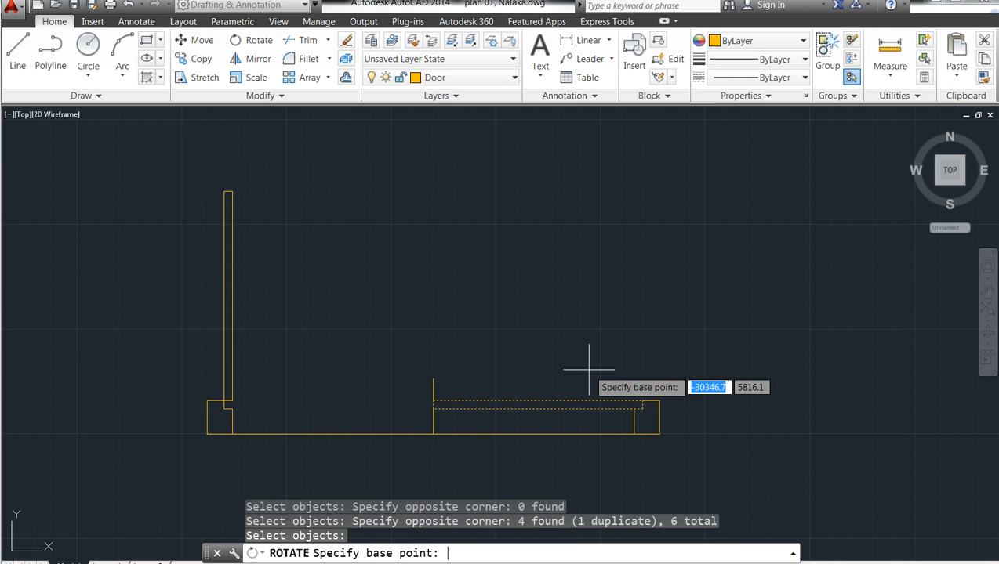
click(641, 406)
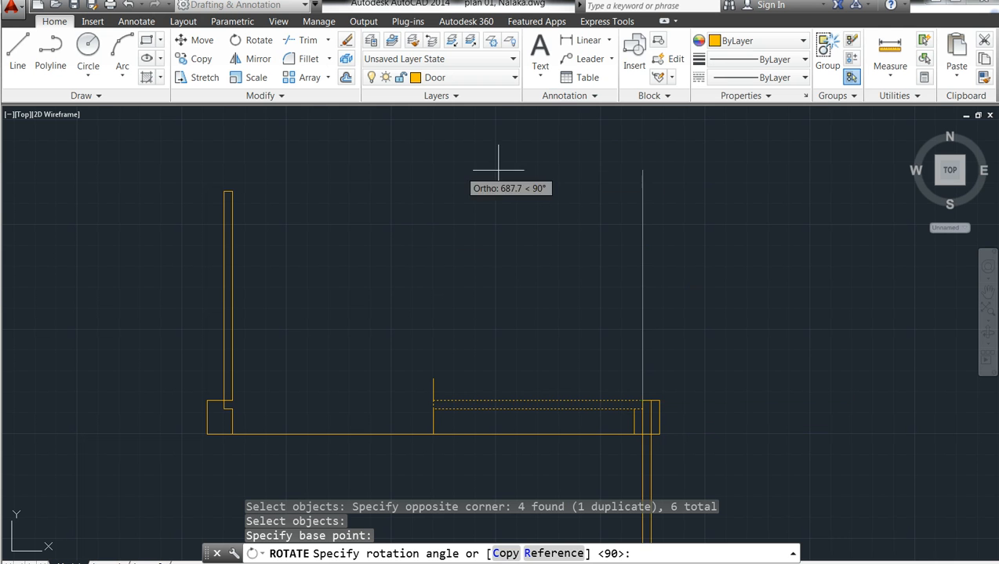
click(620, 518)
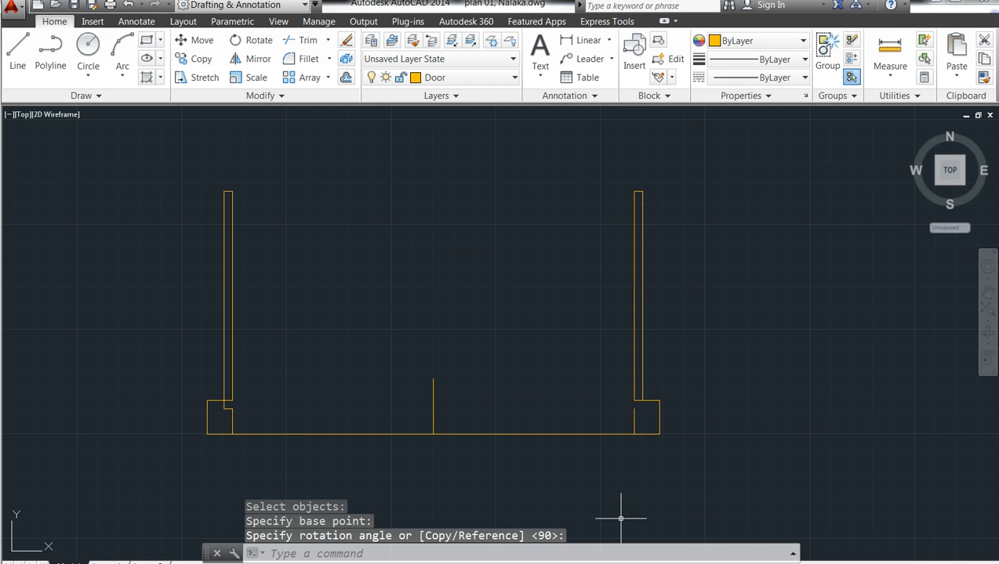
key(Escape)
key(Escape)
key(Escape)
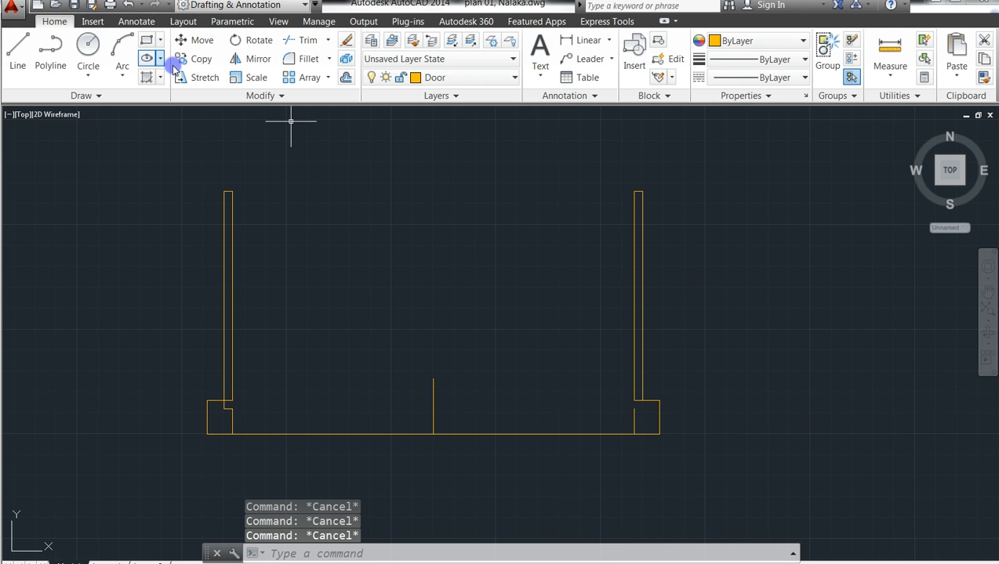
- Redraw the right frame's rebate from the inner edge's upper end, 25 horizontally to the right and up to the frame's top edge
click(18, 52)
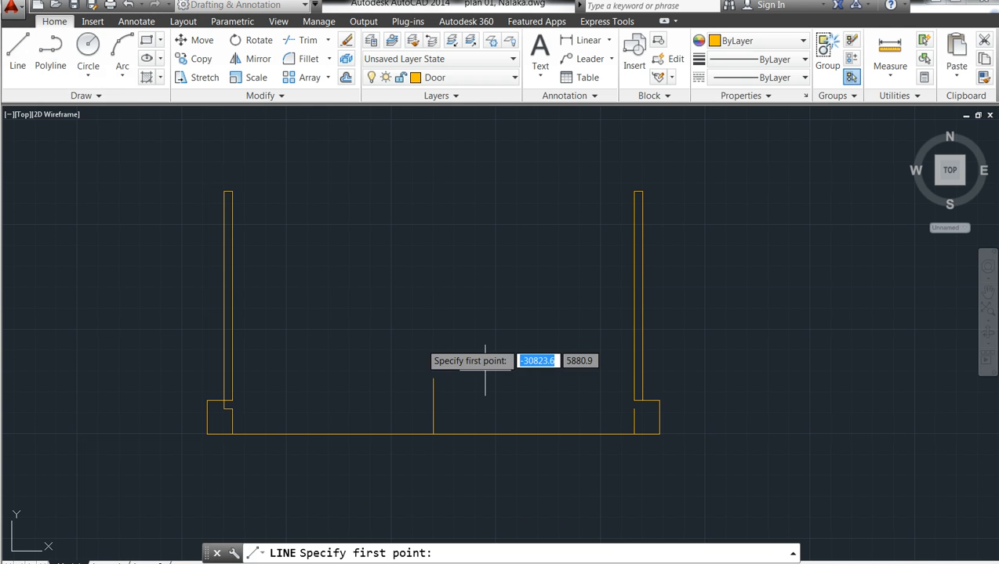
double_click(634, 409)
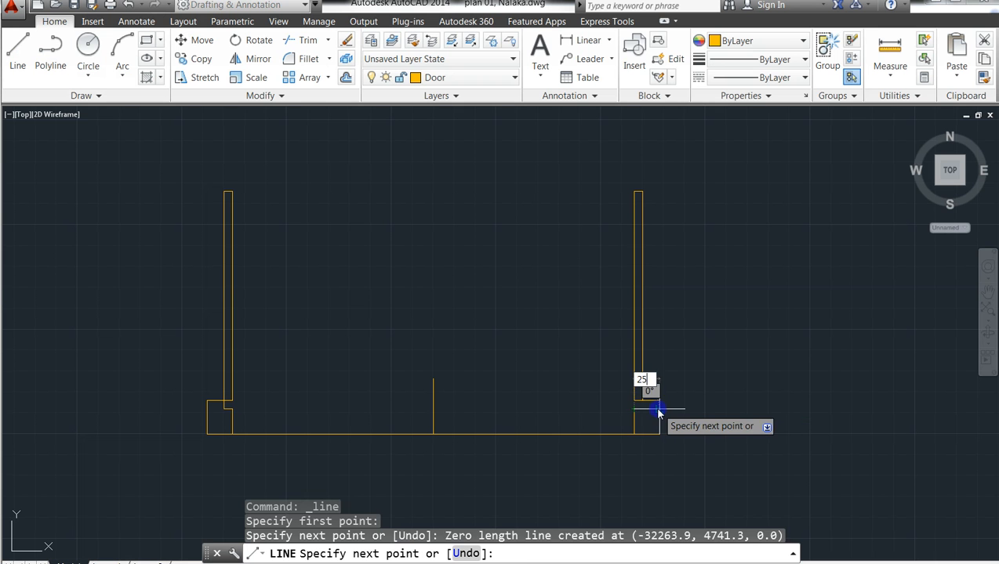
text(25)
key(Return)
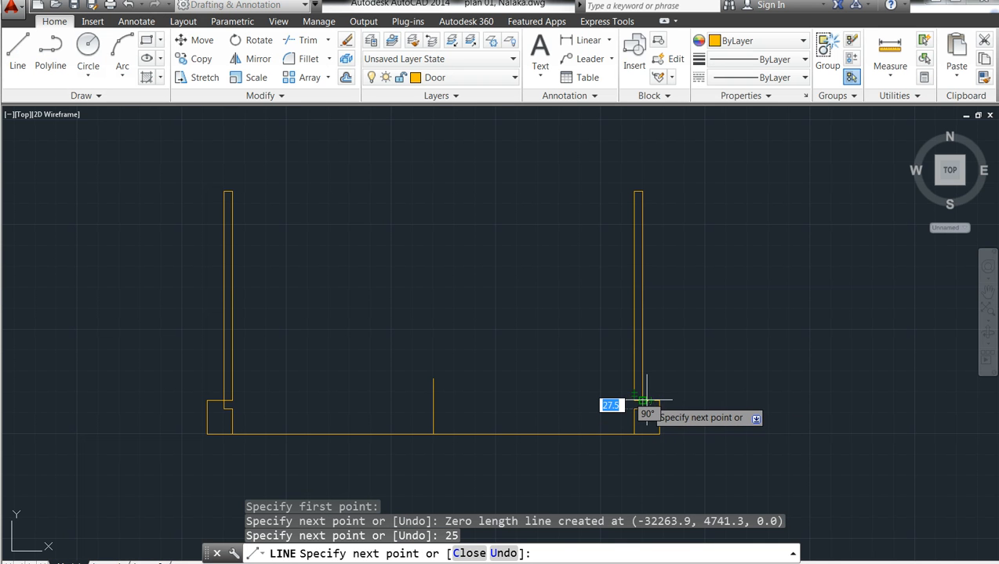
key(Escape)
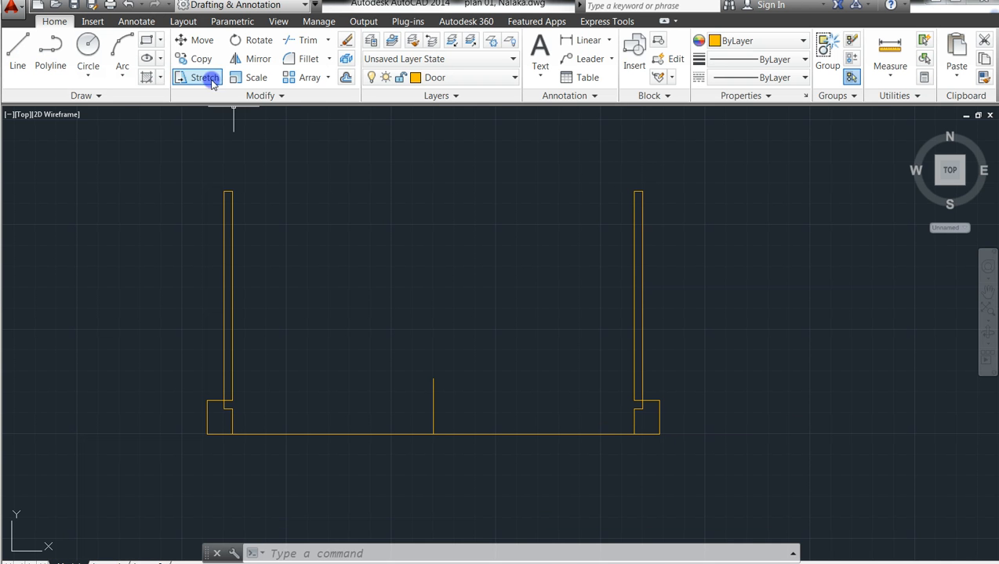
- Draw a center-radius circle from the left leaf's lower left corner out to its upper left corner for the door swing
click(87, 51)
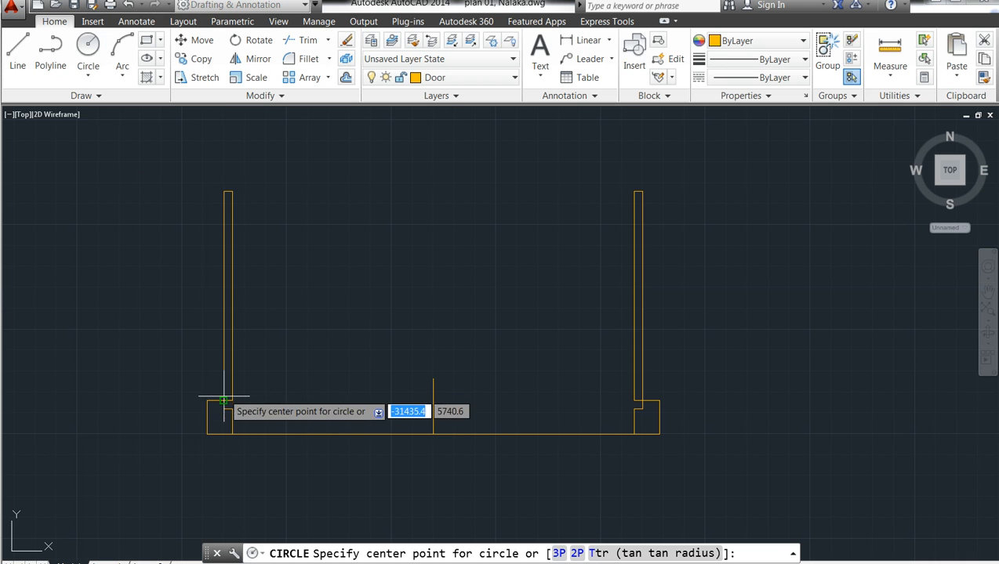
click(89, 75)
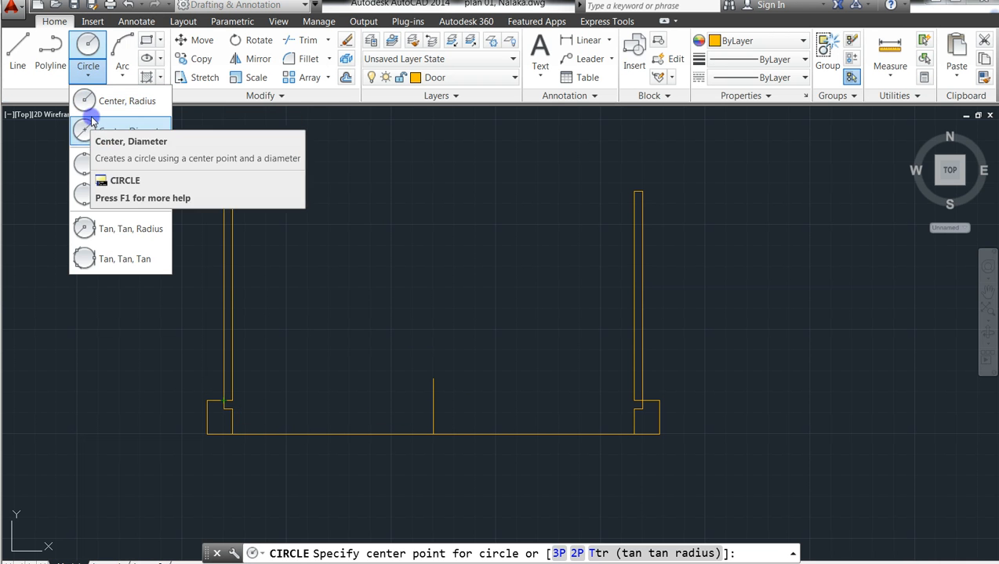
click(89, 100)
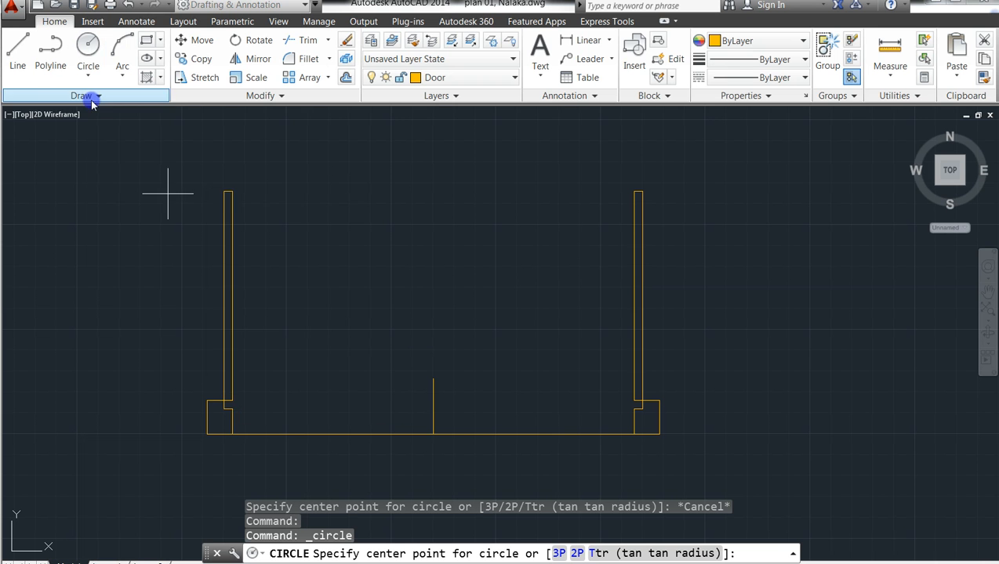
click(224, 402)
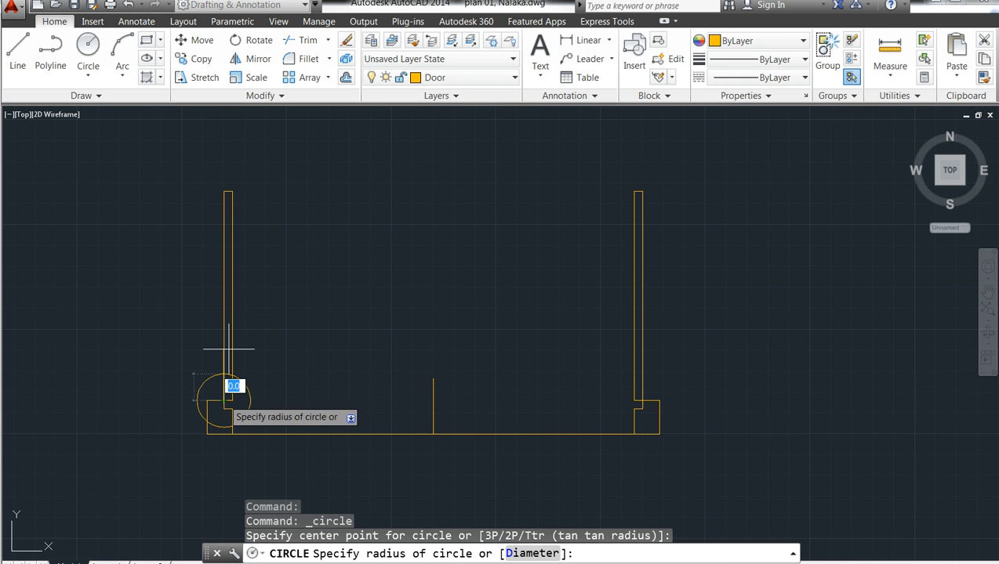
click(223, 191)
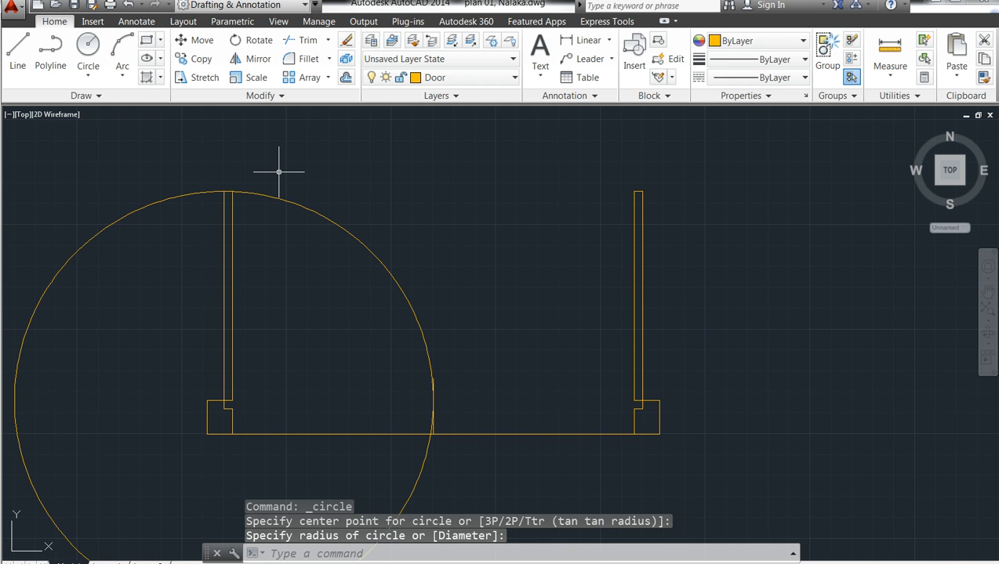
key(Escape)
key(Escape)
key(Escape)
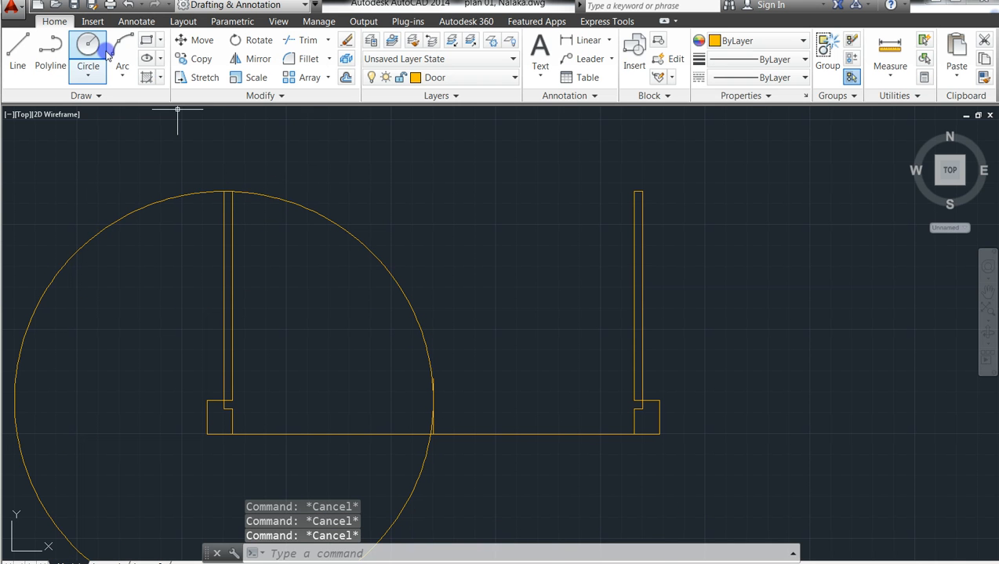
- Draw the right leaf's swing circle, centred on its lower right corner with the radius reaching its upper right corner
click(84, 47)
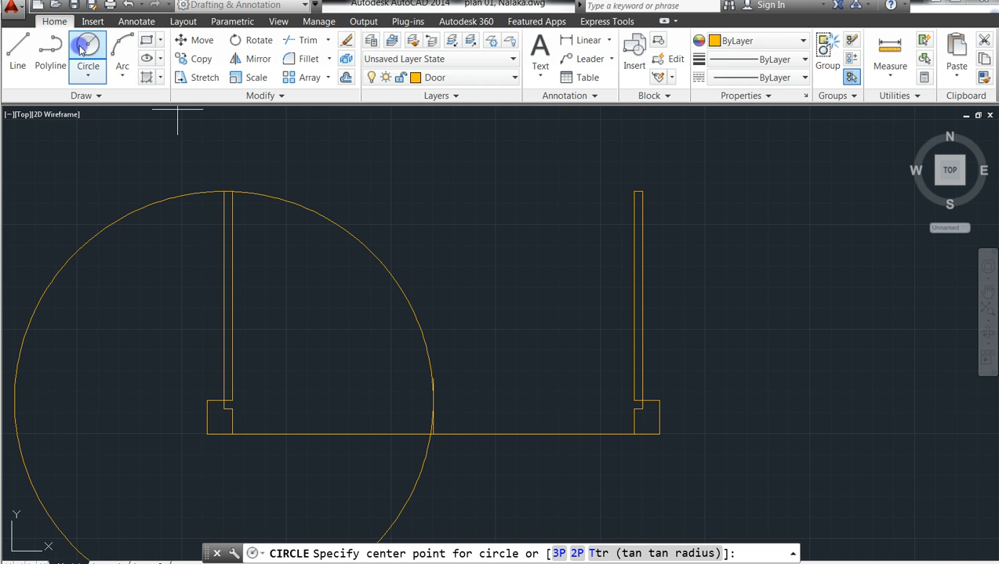
click(639, 402)
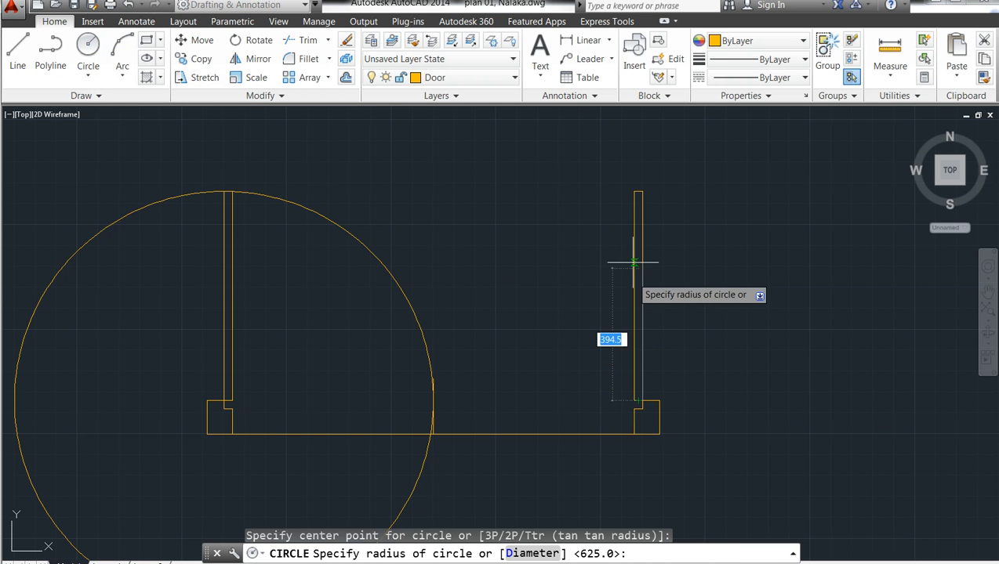
click(640, 191)
key(Escape)
key(Escape)
key(Escape)
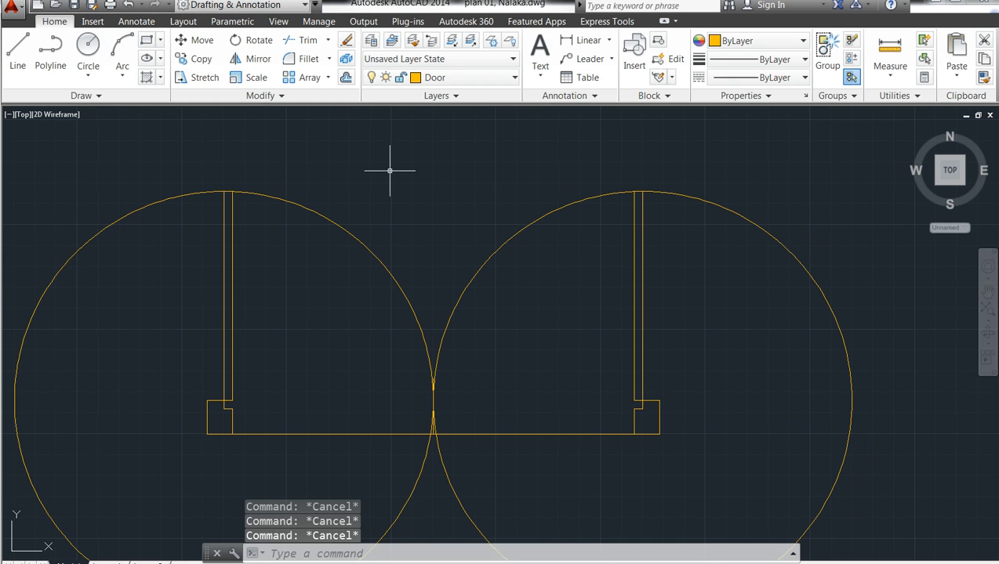
- Trim both swing circles against the surrounding door lines, leaving only the upper quarter arcs between the two open leaves
click(302, 40)
click(735, 458)
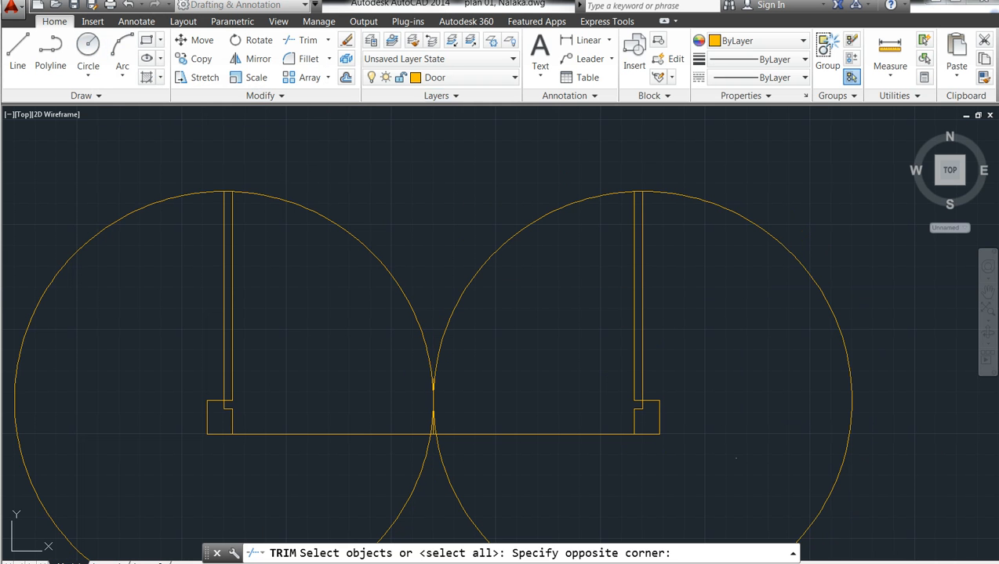
click(157, 156)
key(Return)
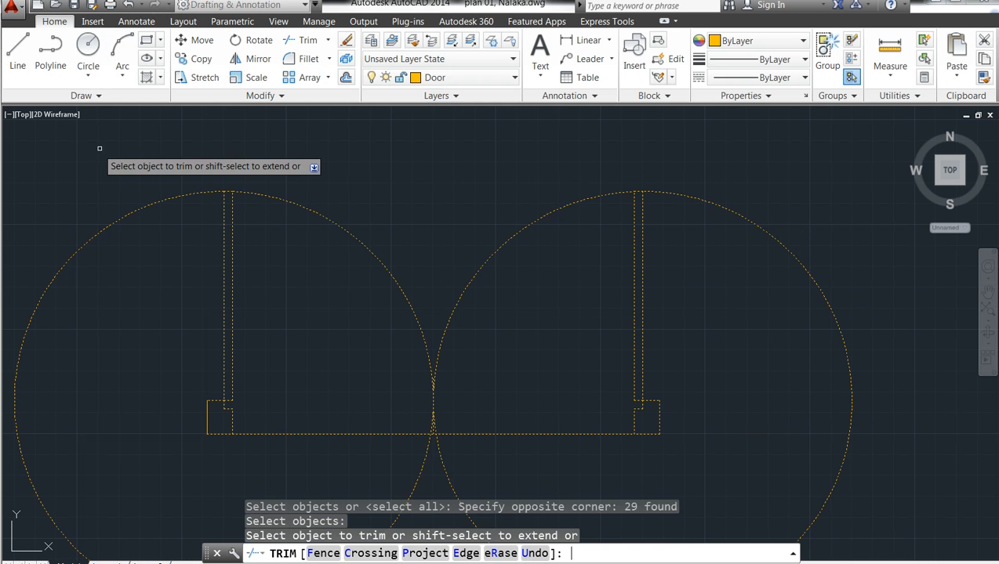
click(182, 195)
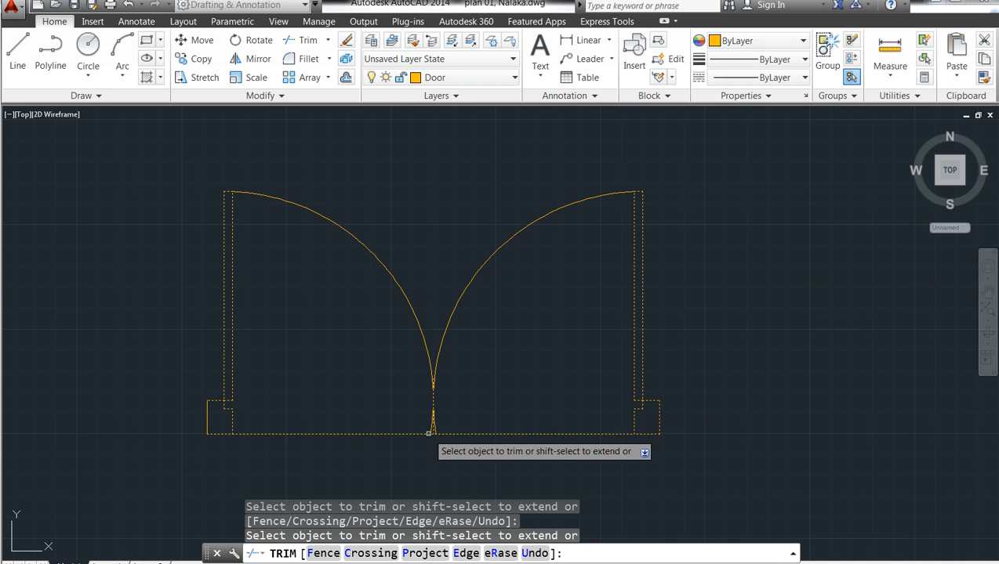
- Trim away the leftover circle pieces beside the short centre line, just above the door's bottom line
scroll(439, 431, down, 2)
scroll(434, 435, up, 2)
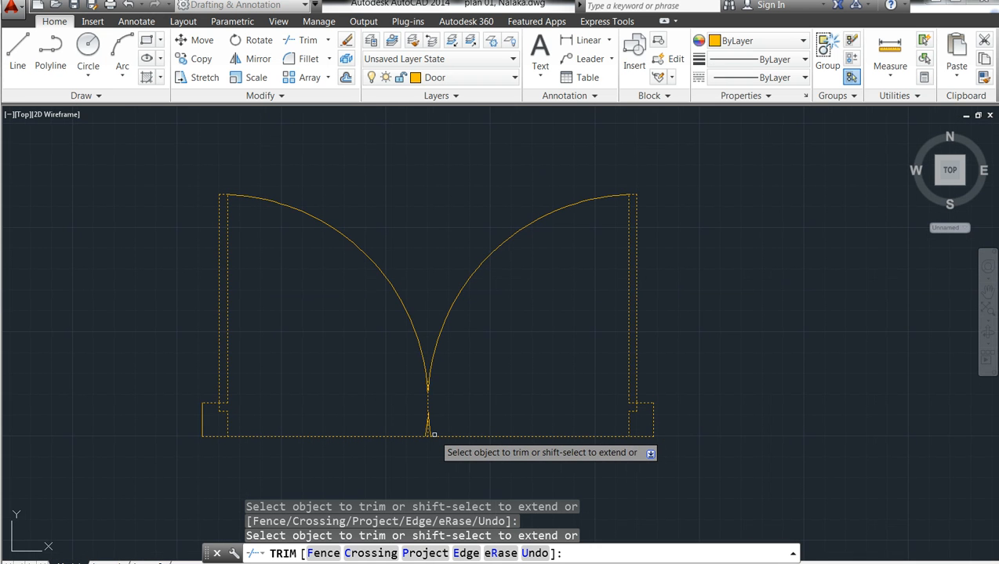
scroll(433, 434, down, 2)
scroll(434, 434, up, 3)
scroll(433, 435, down, 2)
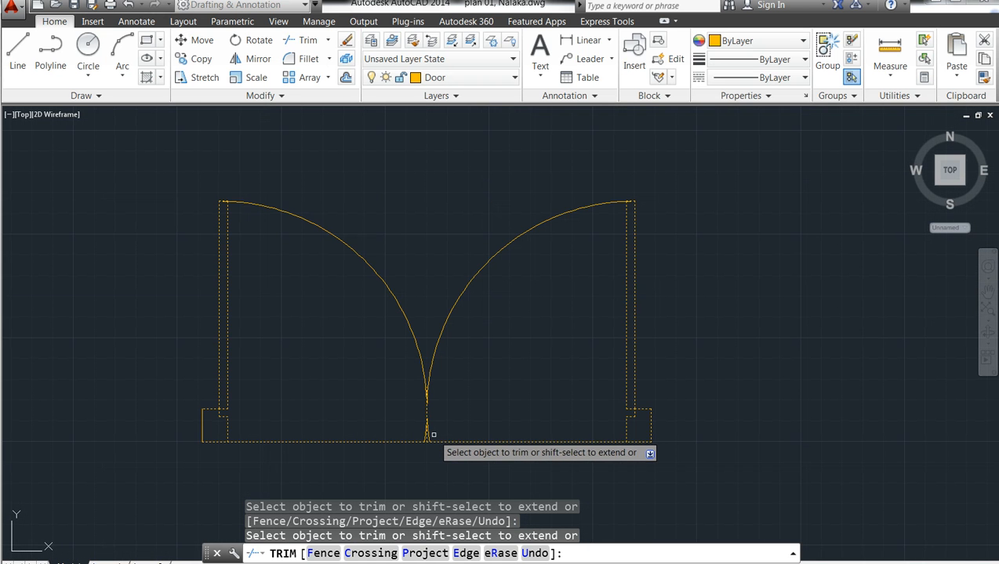
scroll(418, 443, up, 5)
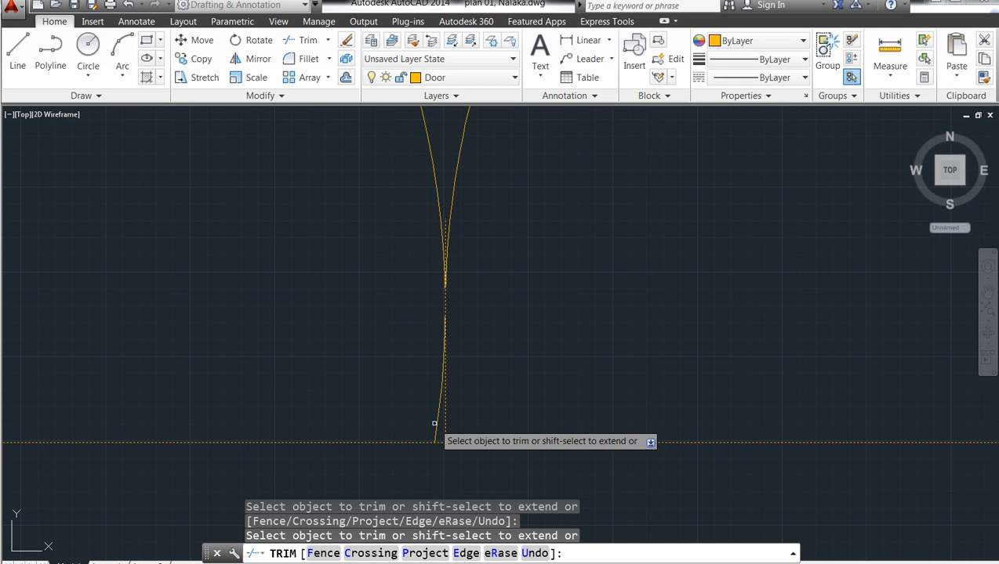
click(434, 423)
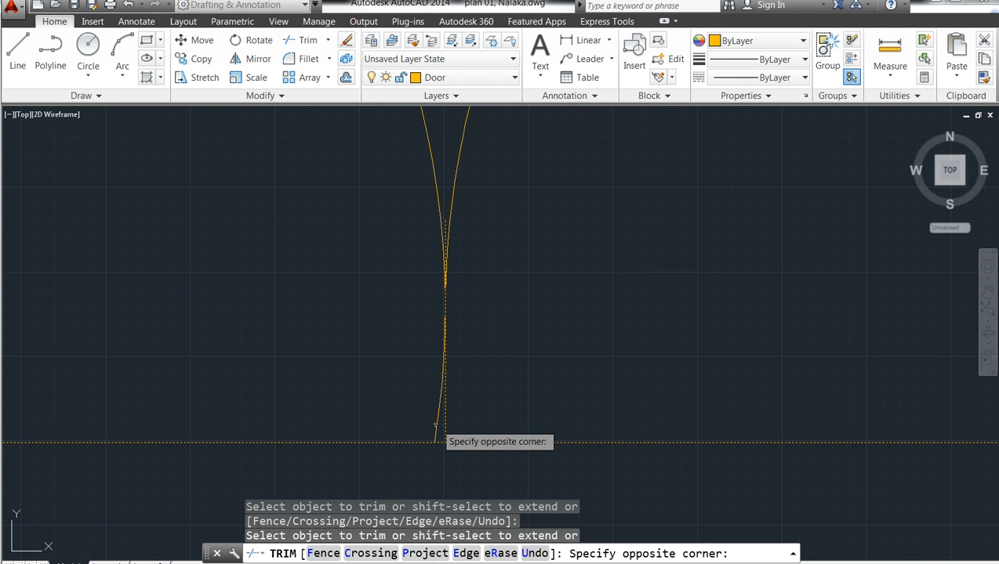
click(445, 443)
key(Escape)
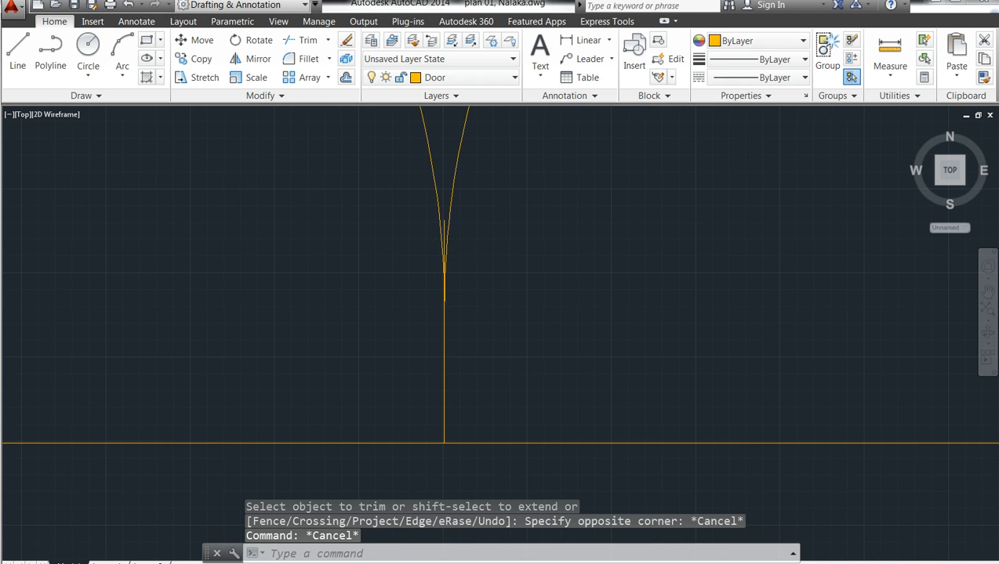
scroll(500, 361, down, 4)
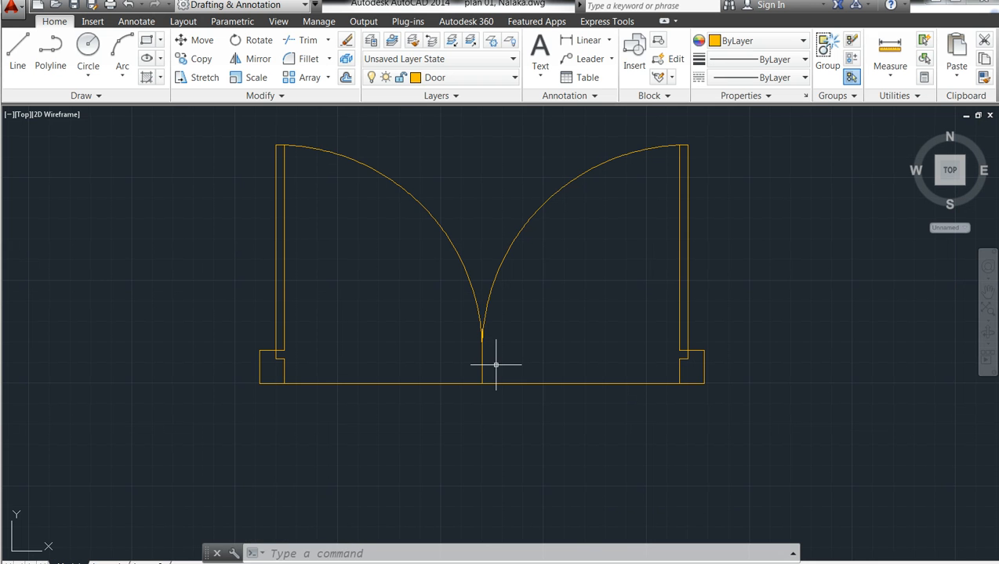
key(Escape)
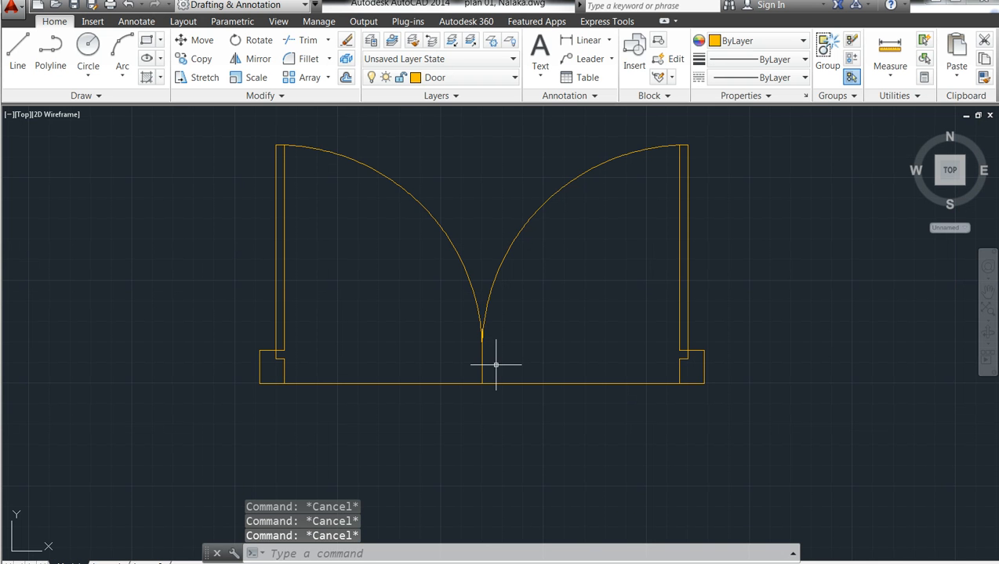
- Copy the whole double door by a point on its centre line into the plan's bottom wall, with Ortho off, aligned with the centre line of the projecting rectangle
click(193, 61)
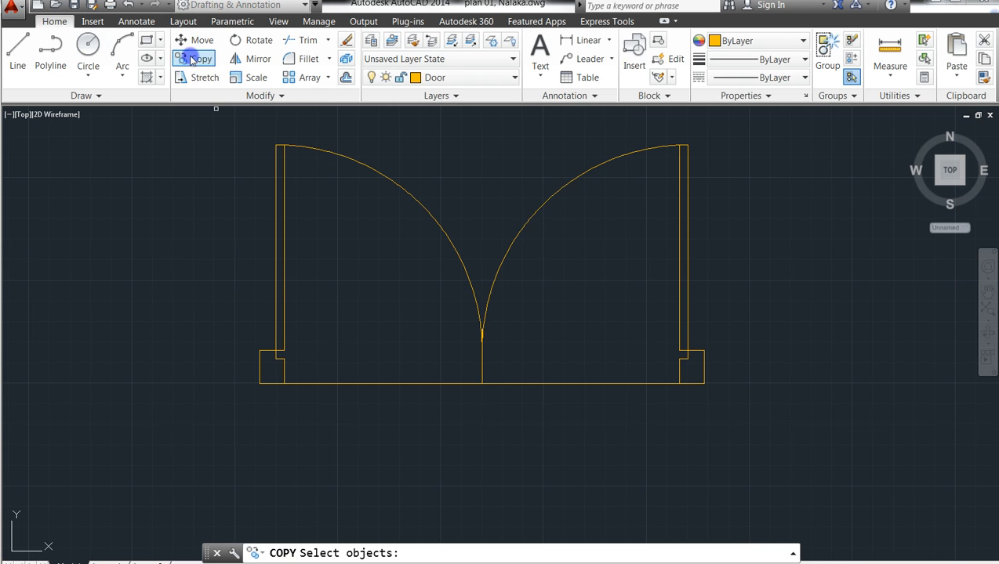
click(766, 431)
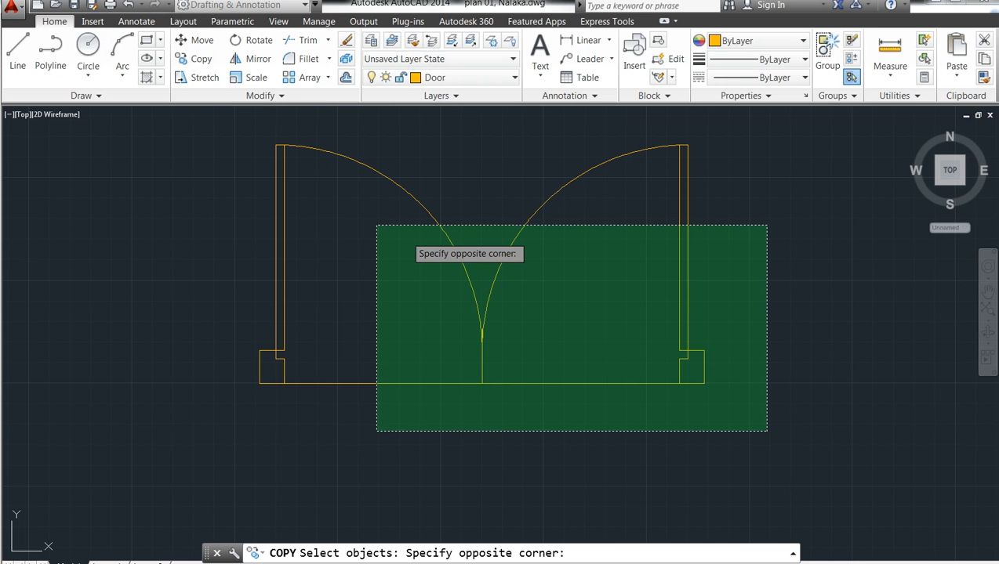
click(173, 125)
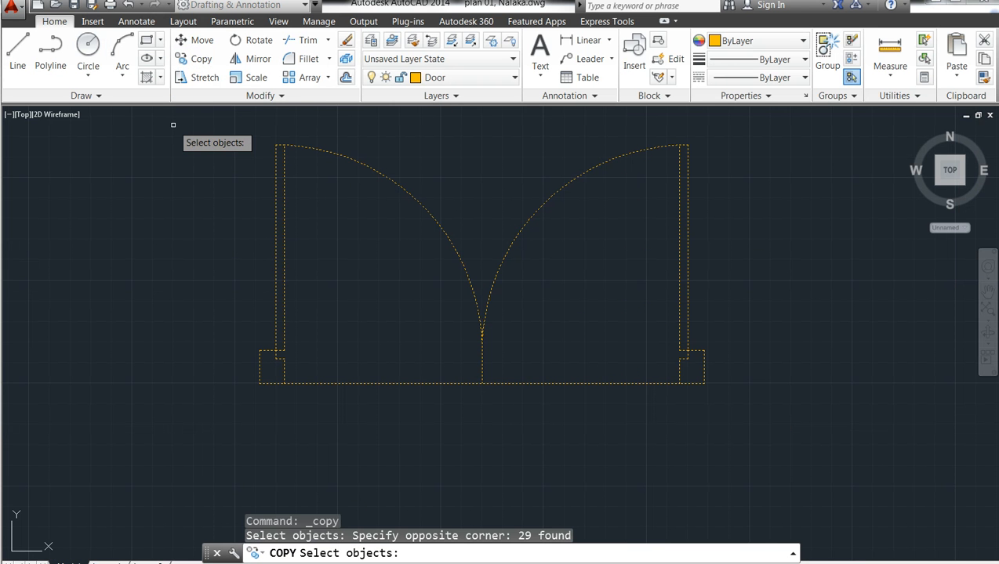
key(Return)
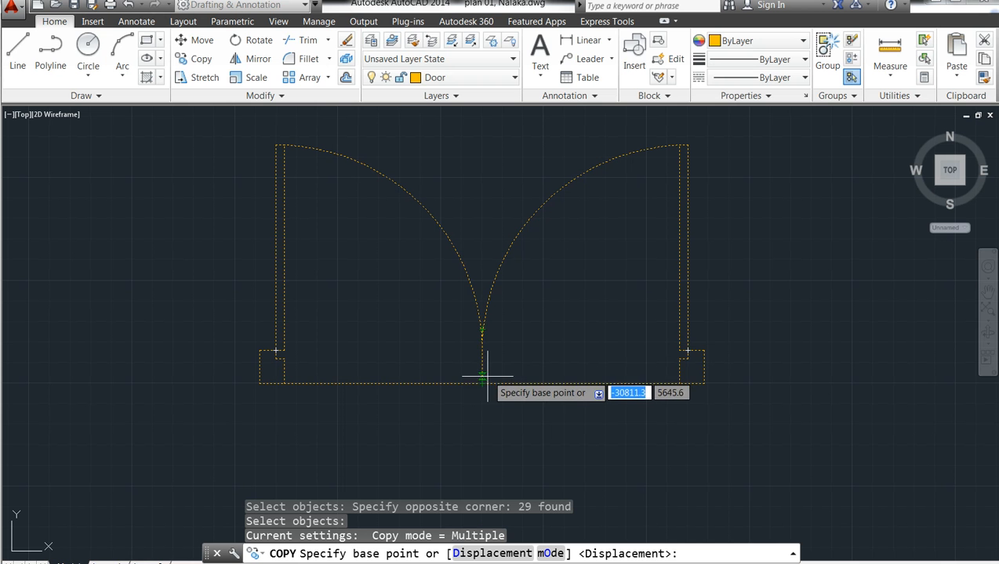
click(482, 357)
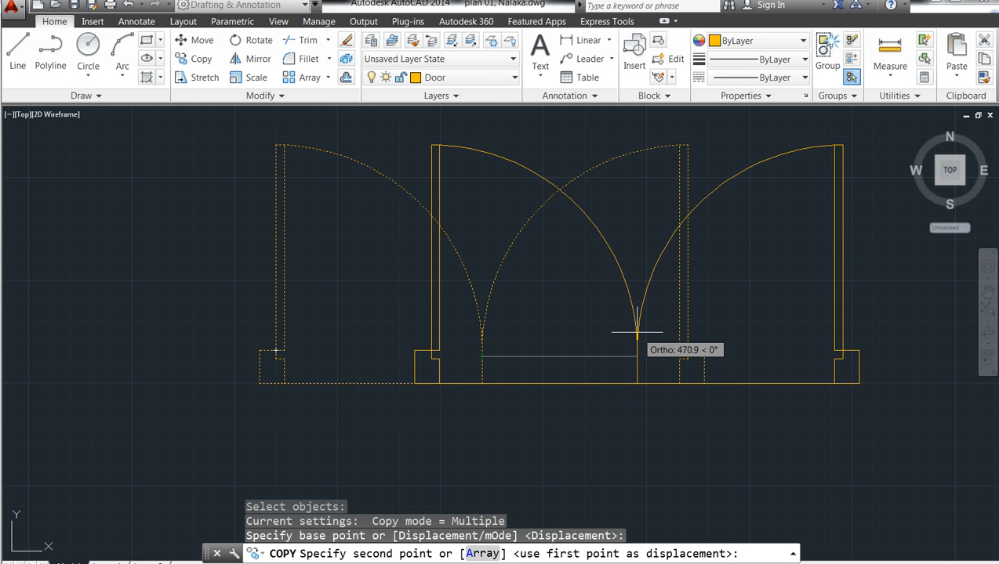
scroll(417, 392, down, 4)
scroll(341, 414, down, 3)
scroll(334, 407, up, 4)
scroll(352, 409, down, 5)
scroll(388, 408, up, 3)
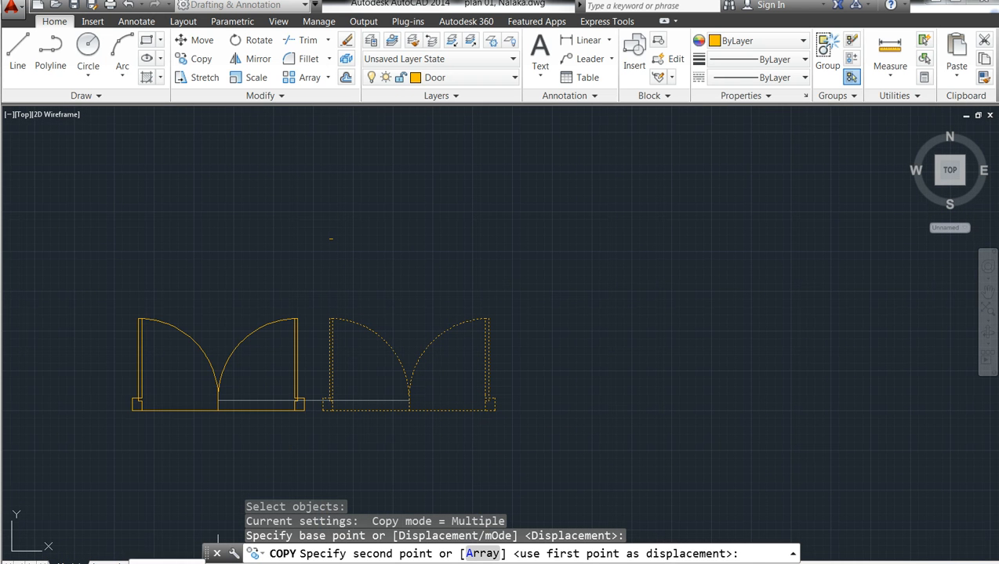
key(F8)
scroll(344, 359, up, 2)
scroll(350, 359, down, 4)
scroll(350, 357, down, 5)
scroll(345, 357, up, 2)
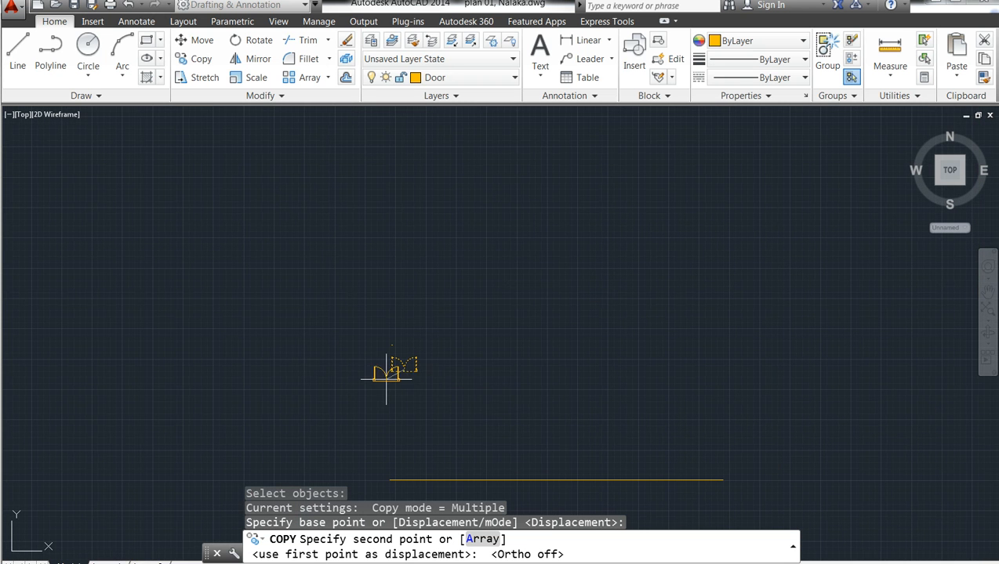
scroll(415, 227, down, 4)
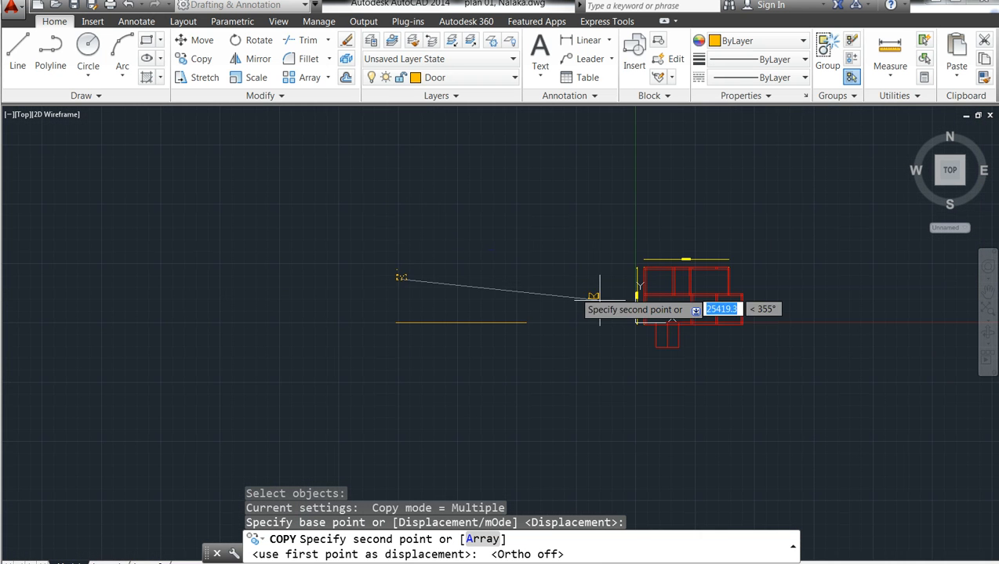
scroll(689, 322, up, 2)
scroll(687, 319, up, 3)
scroll(669, 317, down, 2)
scroll(642, 345, up, 3)
scroll(589, 313, down, 2)
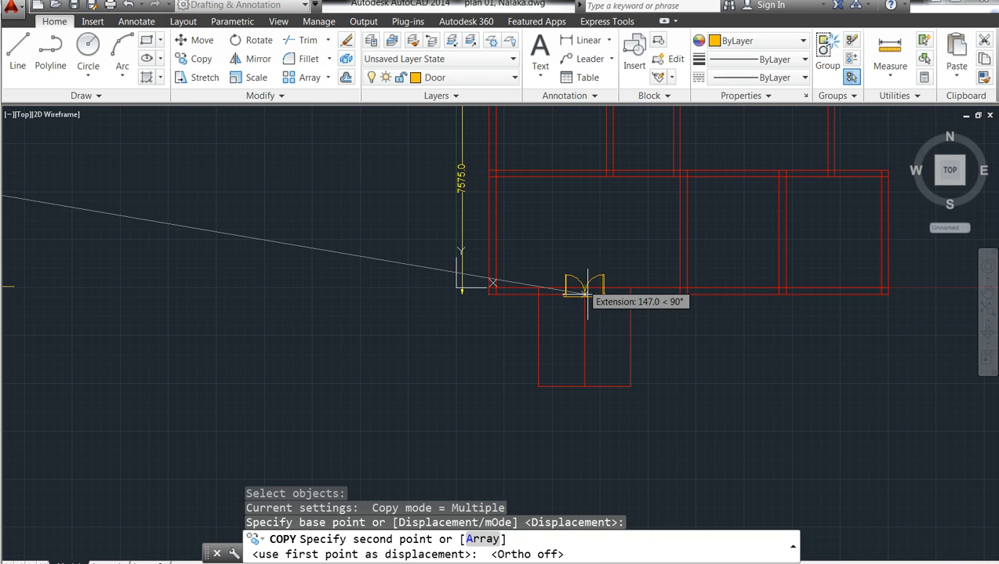
scroll(584, 287, up, 5)
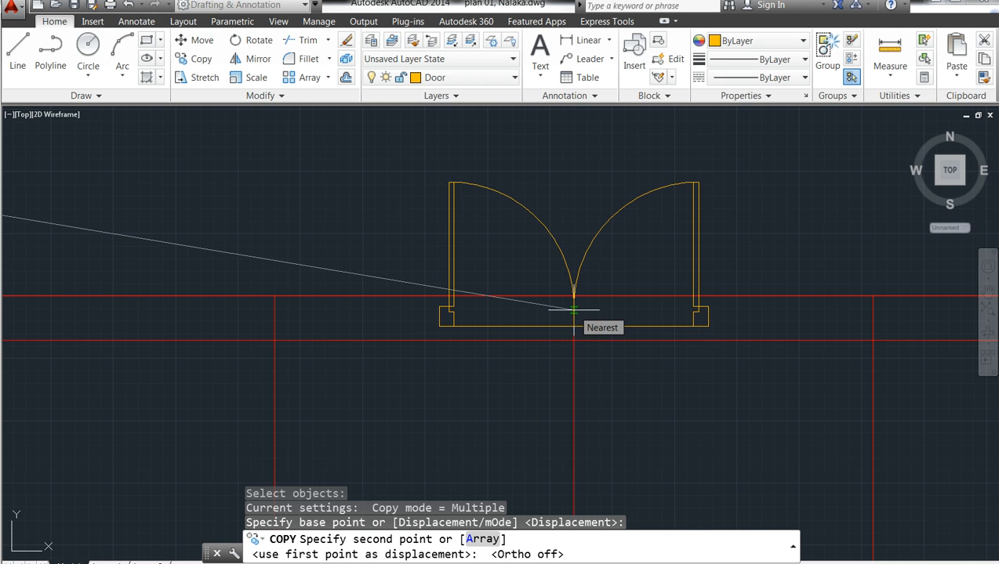
click(574, 311)
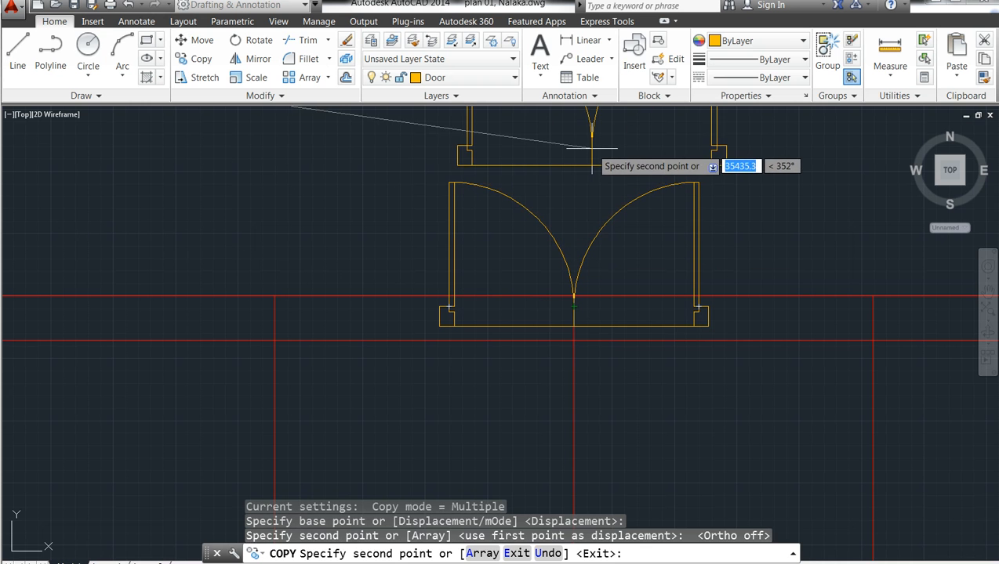
key(Escape)
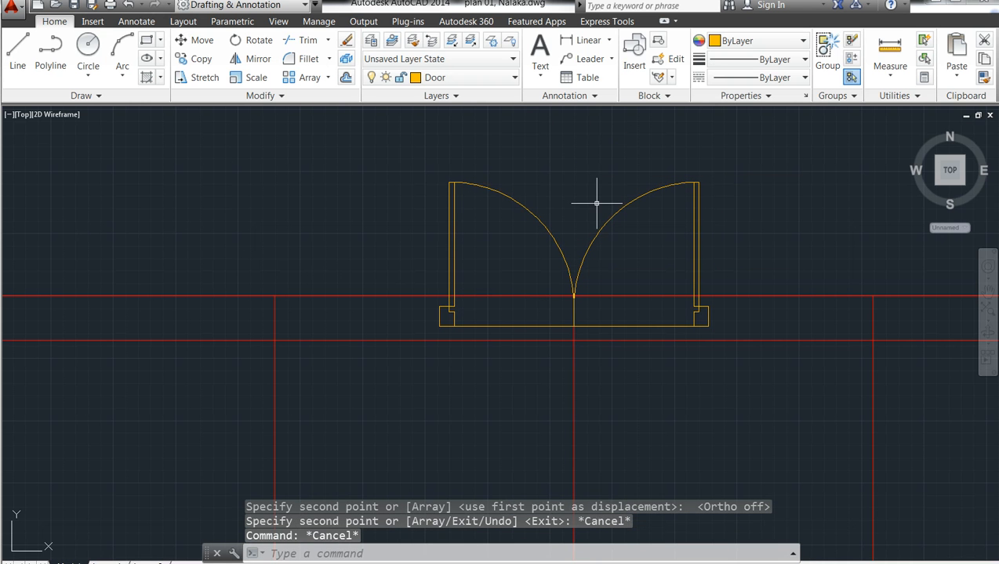
- Draw the left jamb line from the left frame's lower outer corner up to the upper wall line and down to the lower one
scroll(614, 178, up, 1)
scroll(611, 178, down, 1)
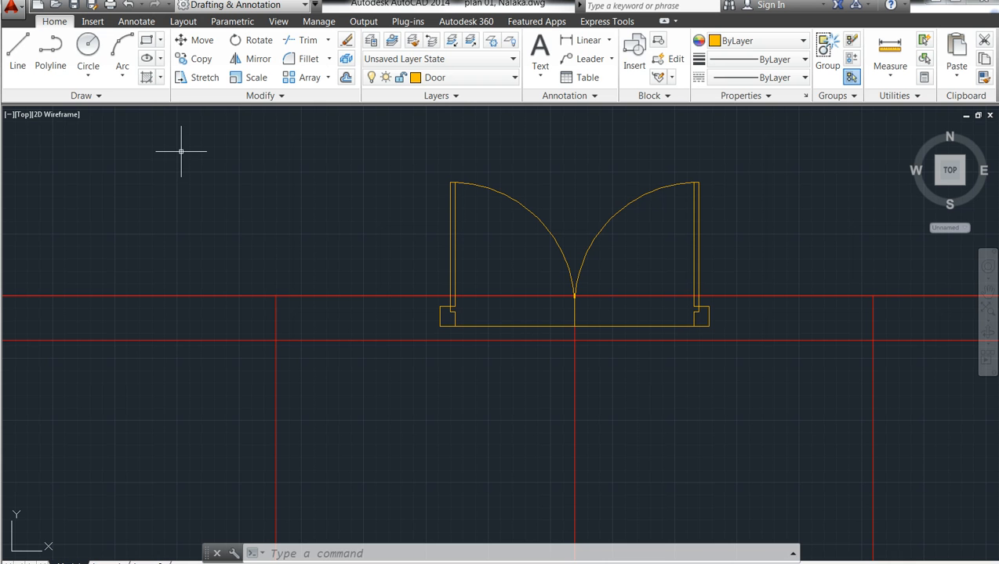
click(16, 57)
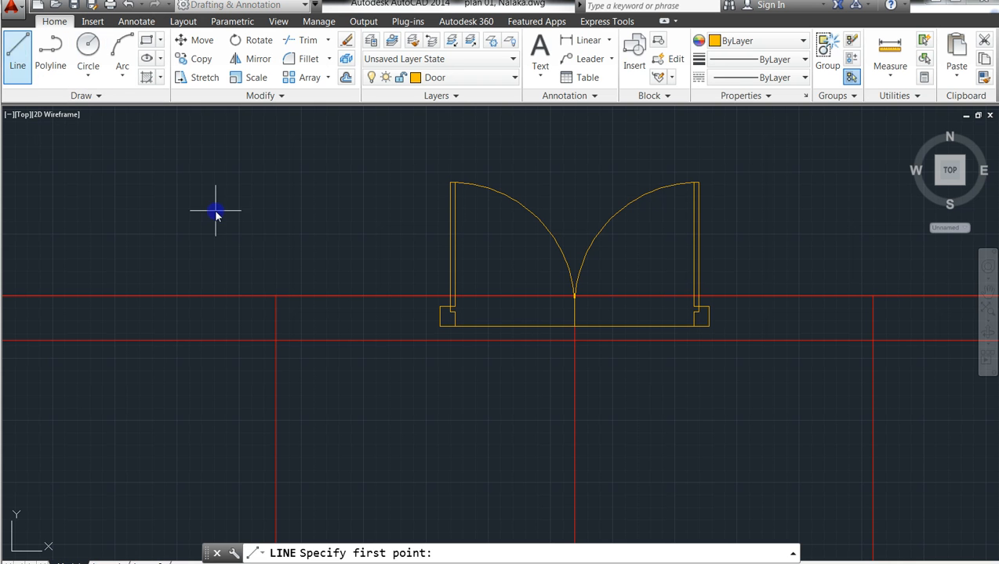
click(440, 327)
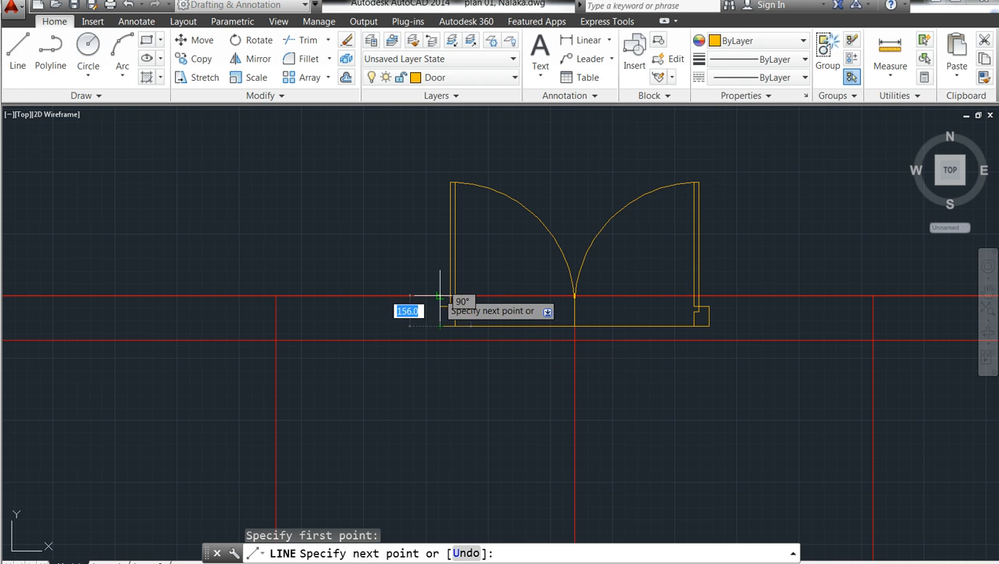
click(440, 297)
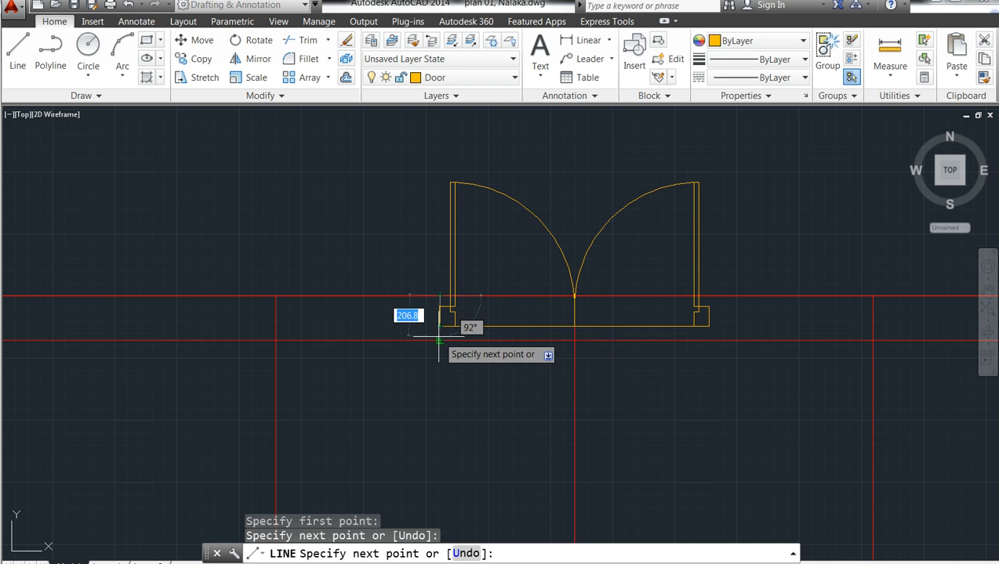
click(439, 341)
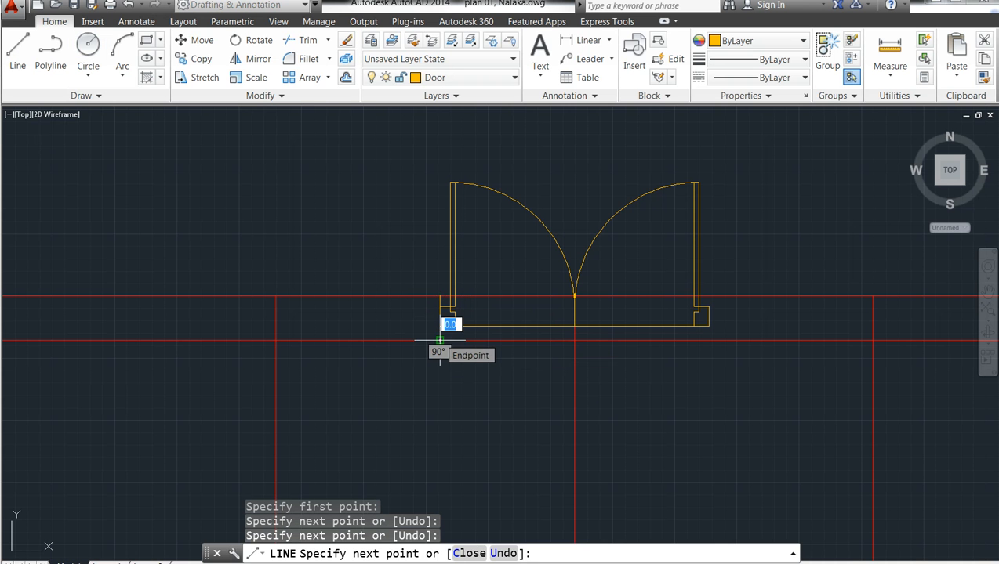
key(Escape)
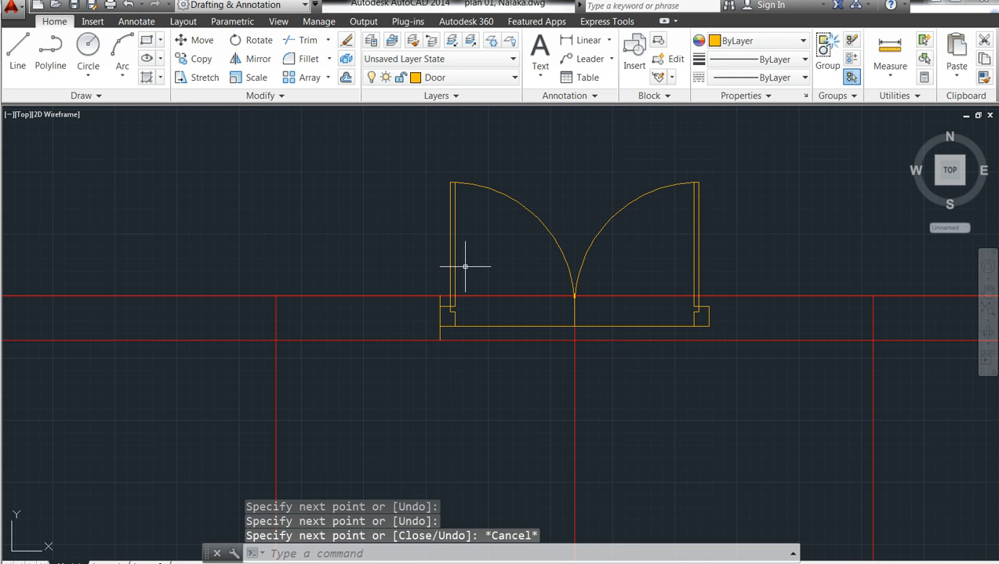
key(Escape)
key(Escape)
key(Escape)
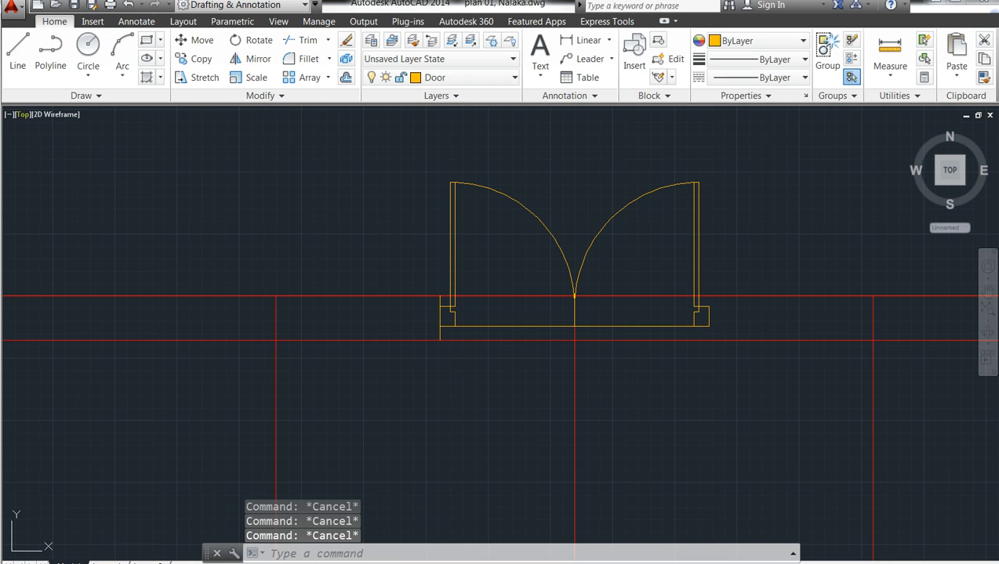
- Draw the right jamb line along the right frame's outer edge, spanning from the upper wall line to the lower one
click(17, 49)
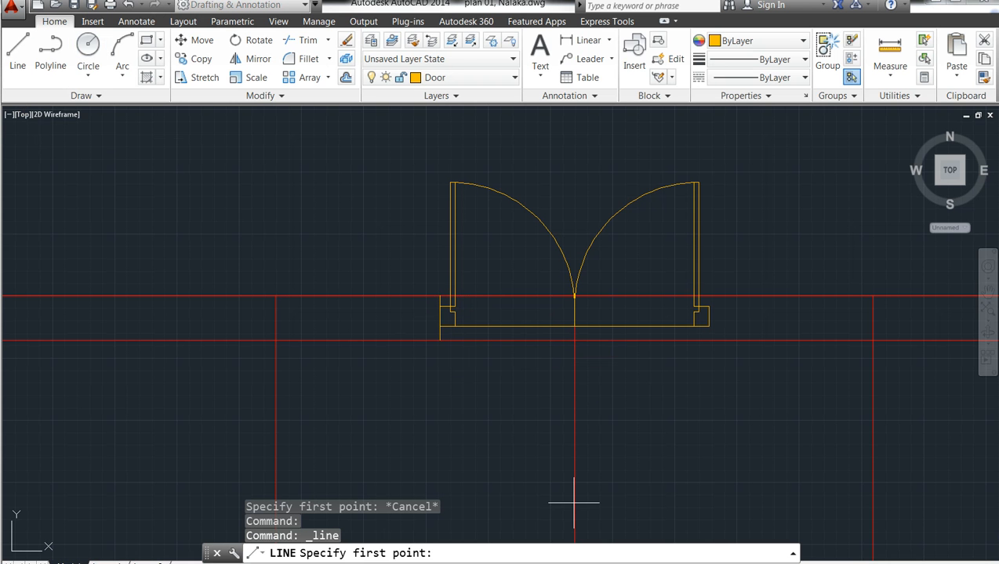
click(709, 301)
click(709, 297)
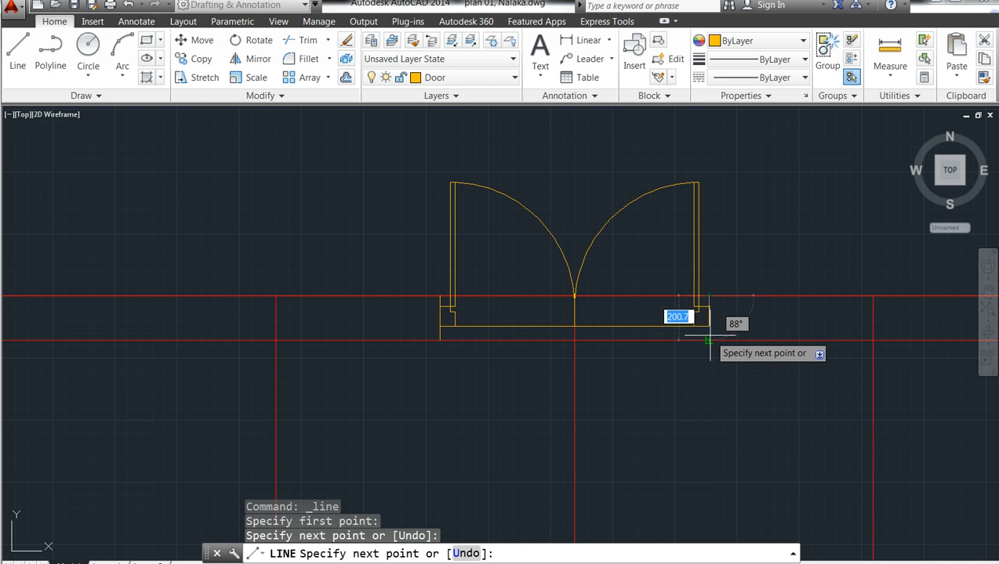
click(710, 339)
key(Escape)
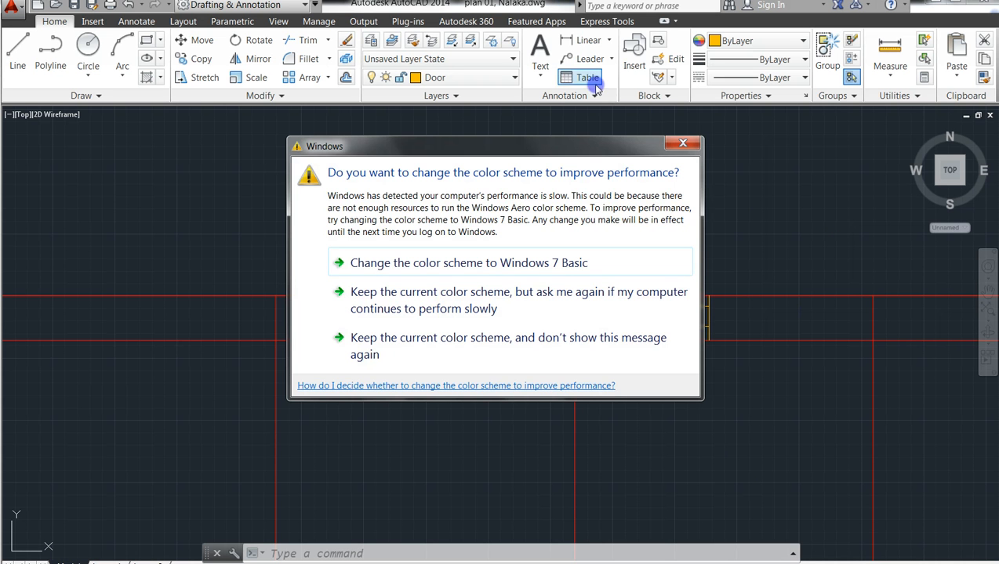
- Dismiss the Windows color scheme prompt and erase the horizontal line joining the bottoms of the two door frames
click(693, 148)
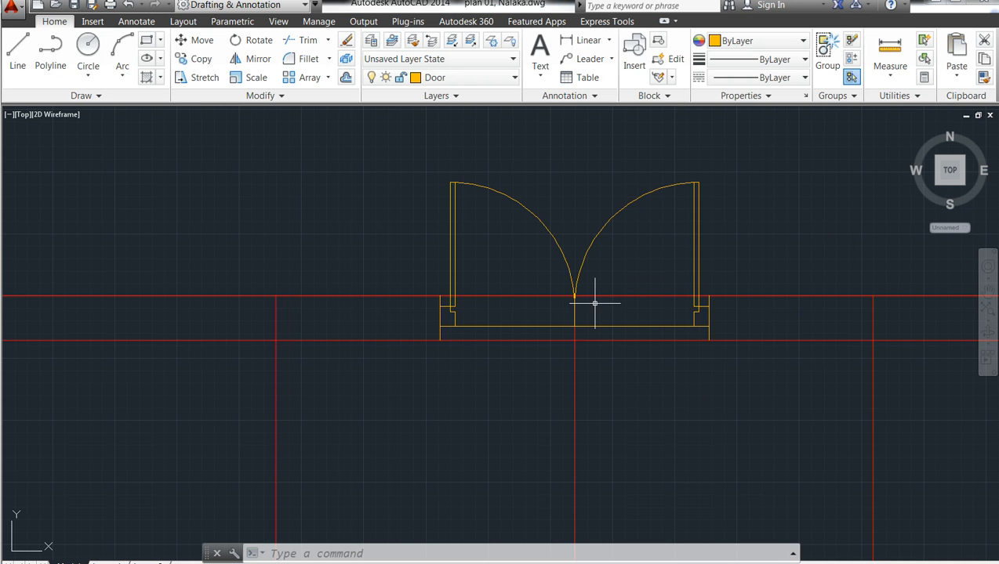
click(542, 325)
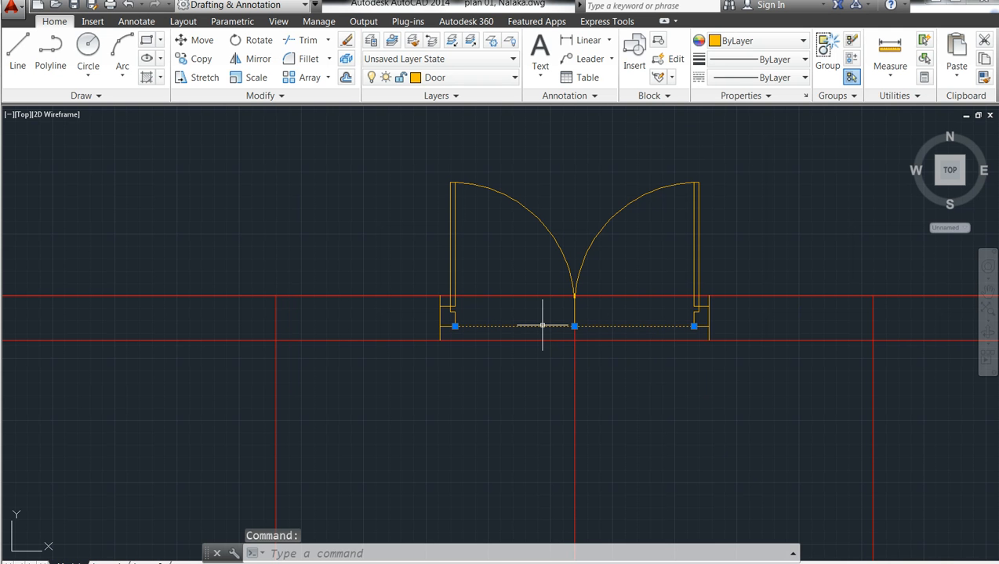
key(Delete)
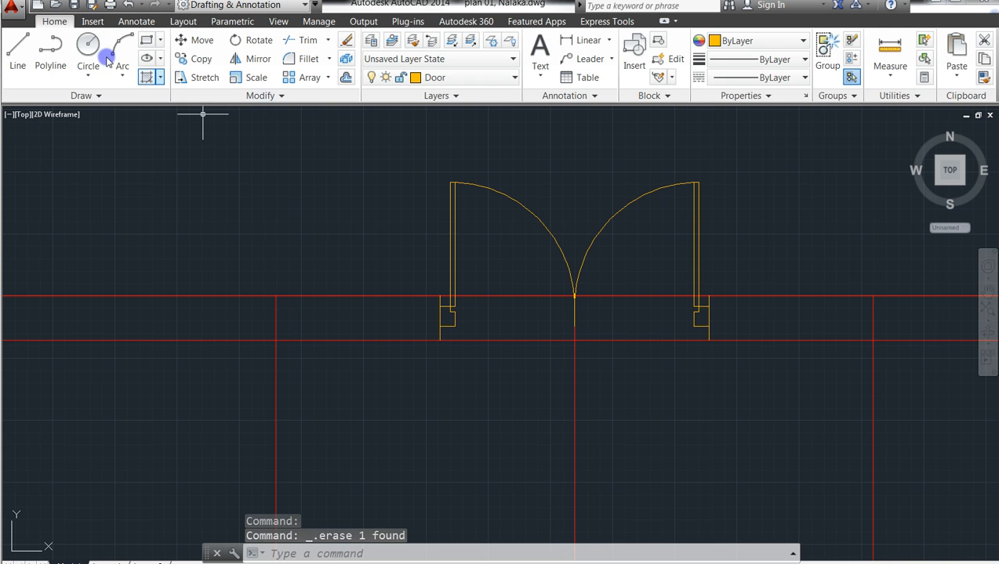
click(310, 39)
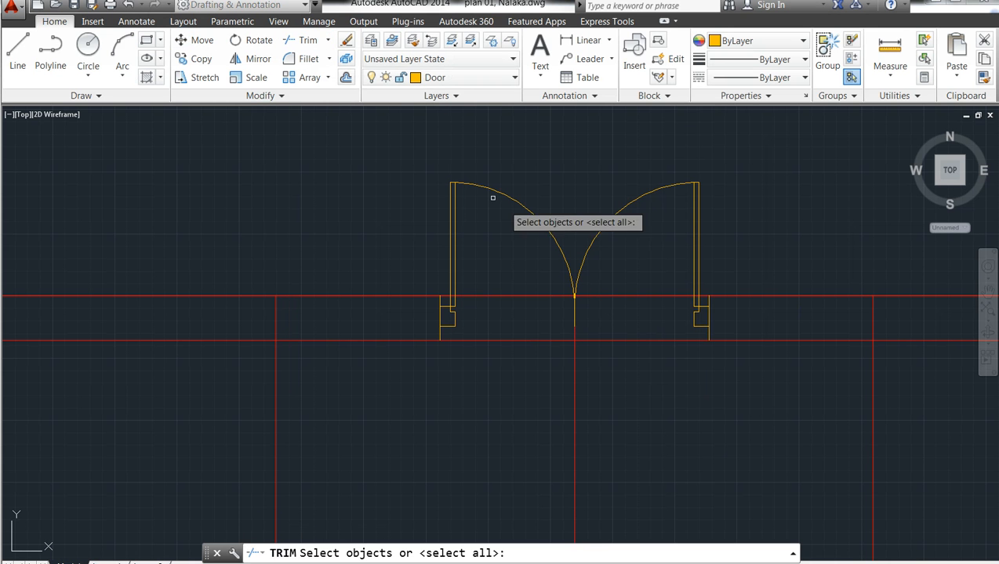
click(633, 329)
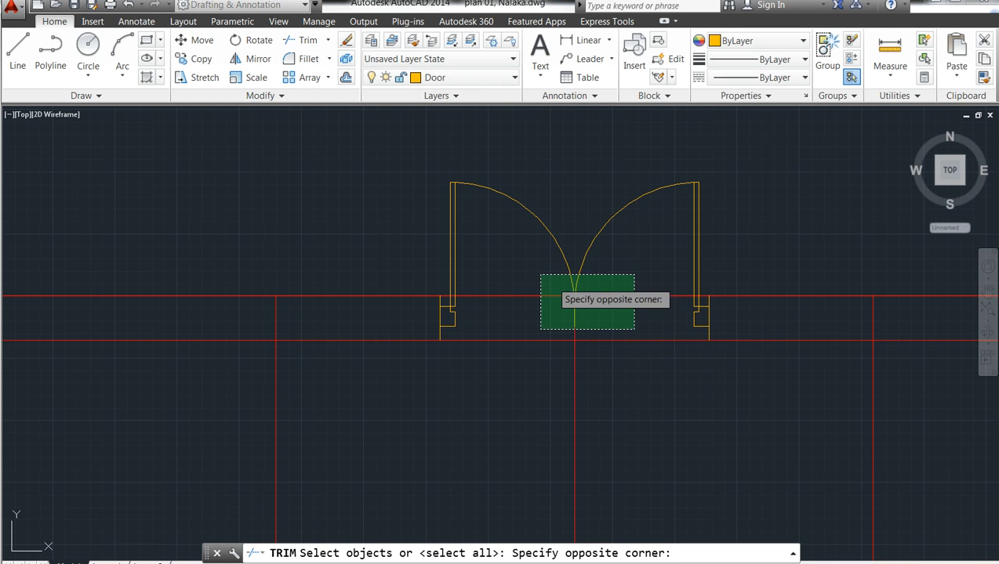
click(514, 253)
key(Escape)
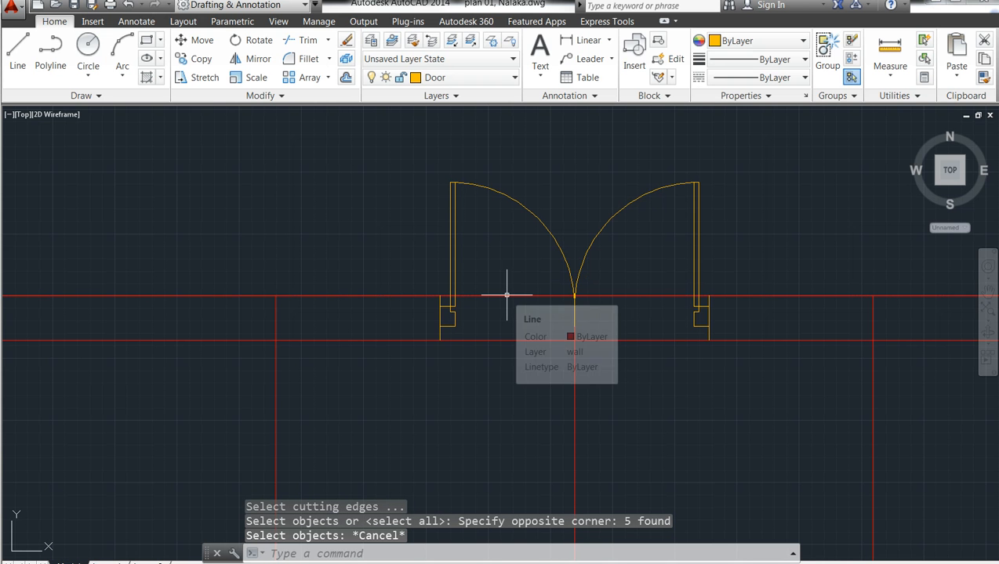
- Trim away the upper wall line between the double door's left and right jamb lines, using the door and wall lines as cutting edges
click(298, 39)
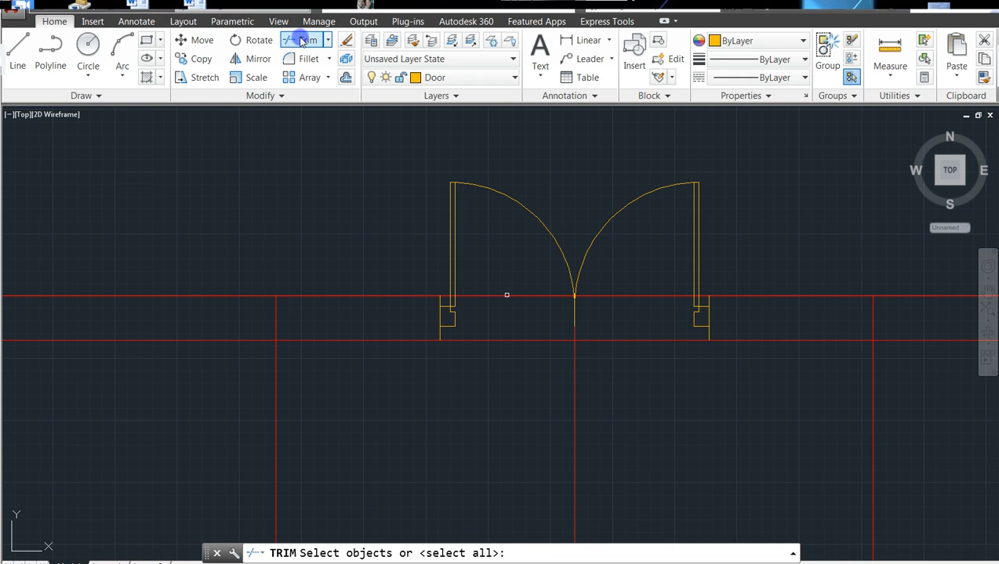
click(691, 375)
click(398, 182)
click(792, 403)
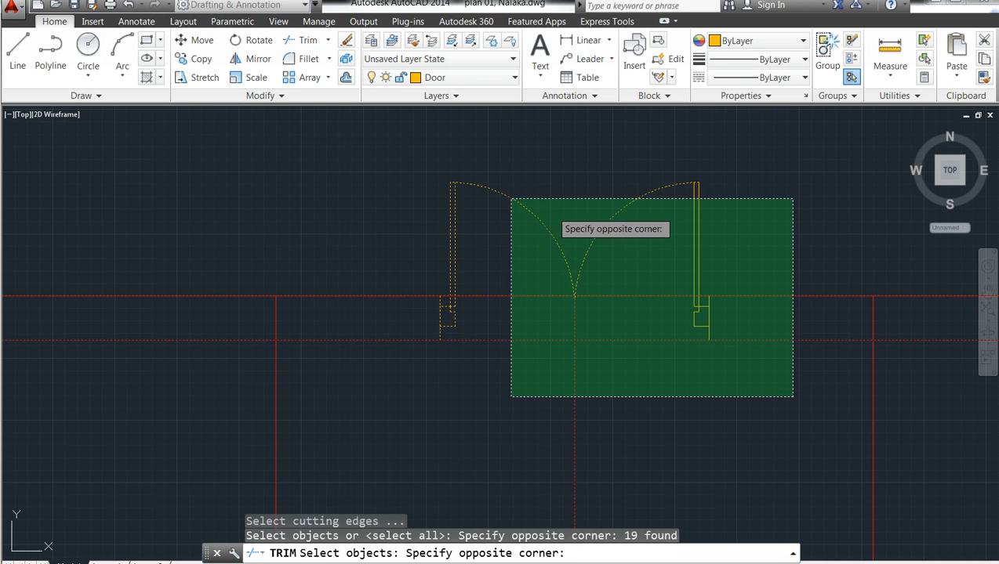
click(481, 181)
key(Return)
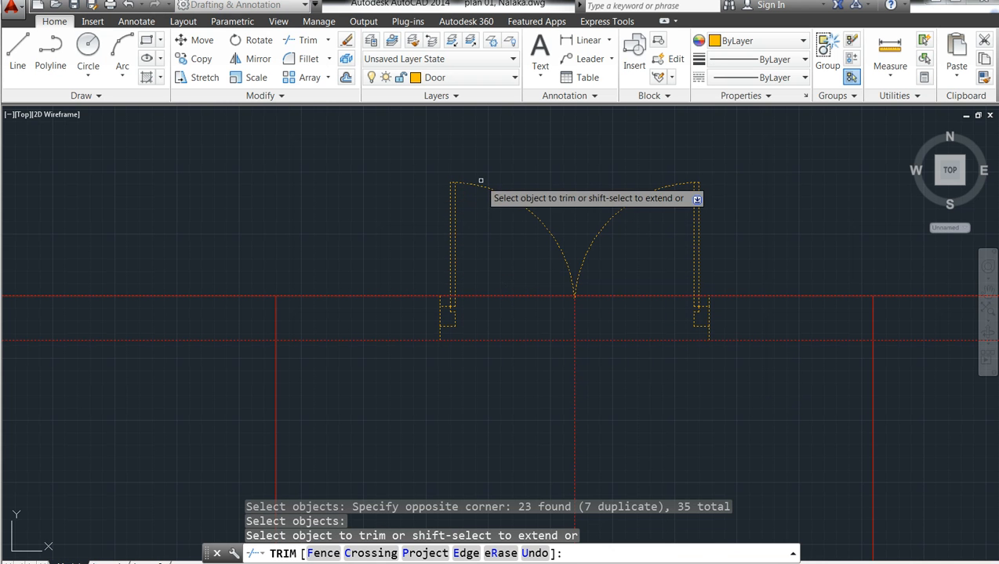
click(519, 295)
click(639, 294)
click(635, 297)
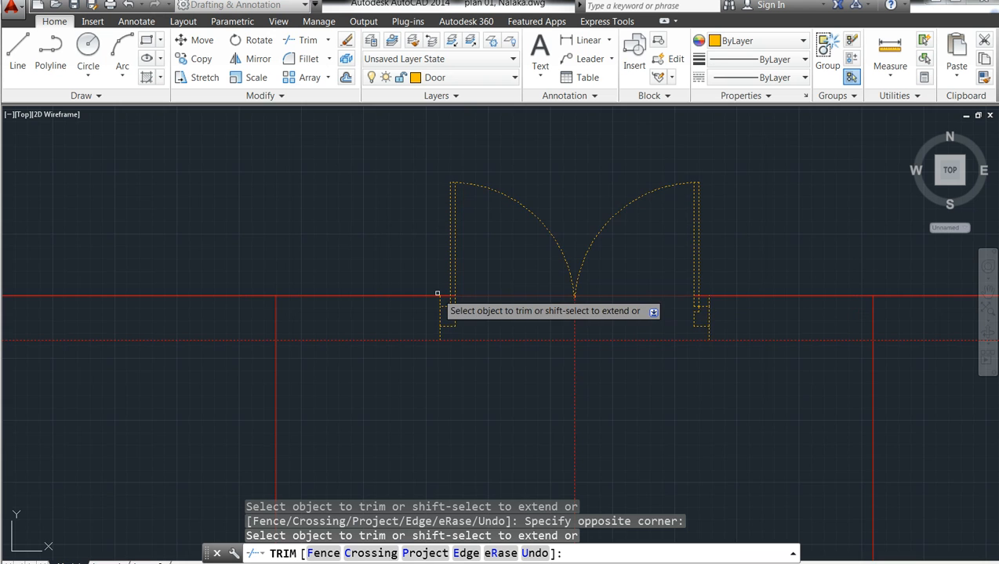
scroll(438, 295, up, 3)
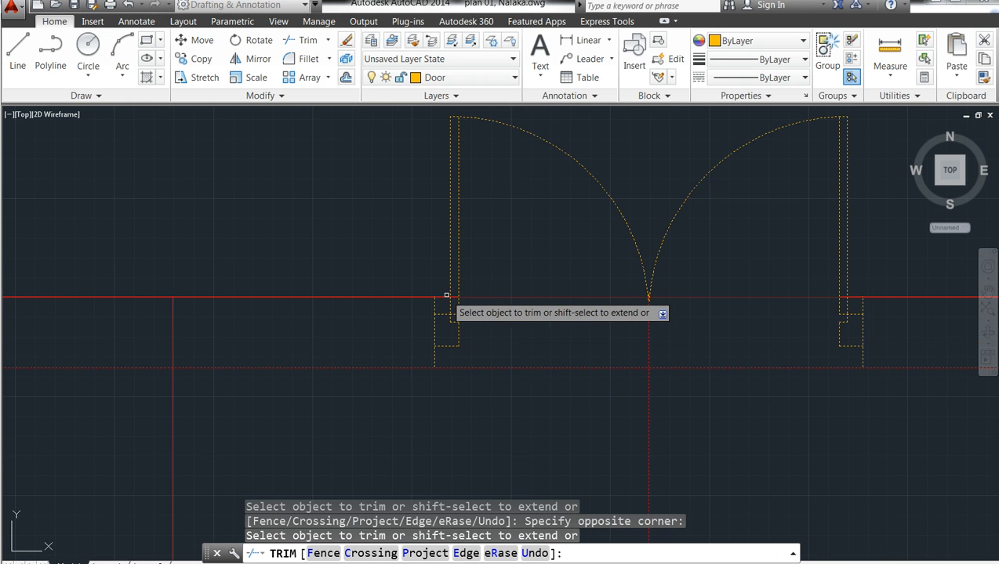
click(445, 295)
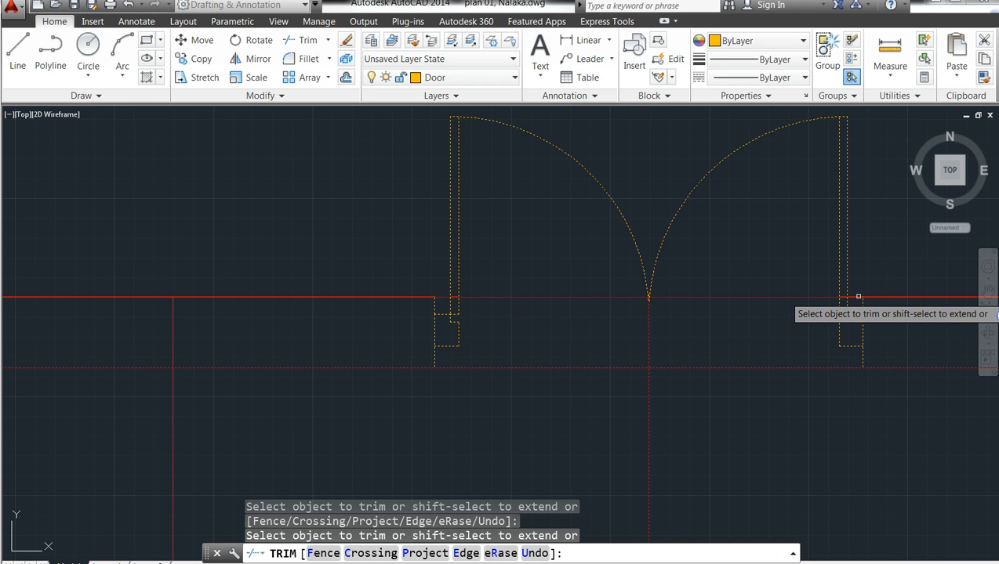
key(Escape)
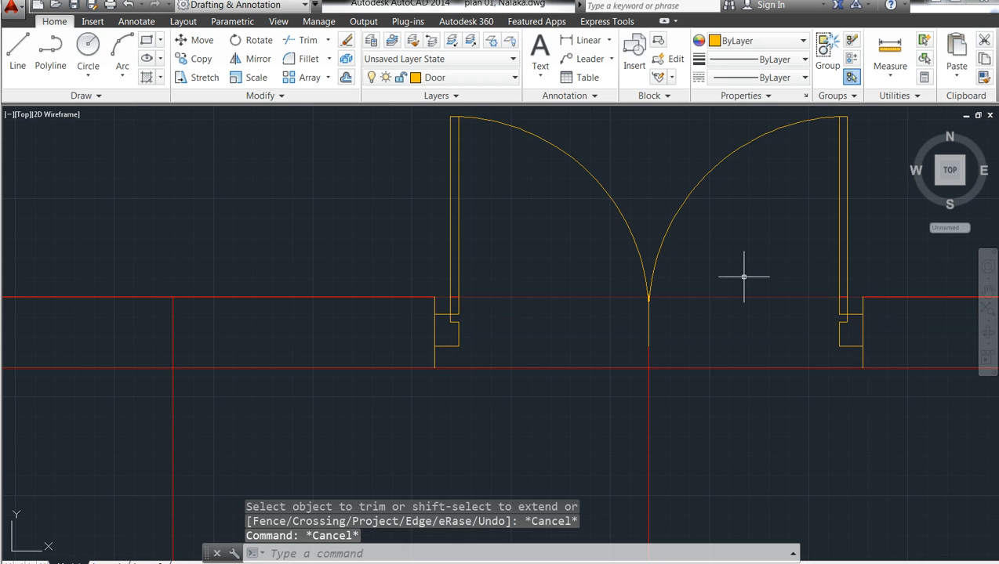
scroll(590, 306, down, 2)
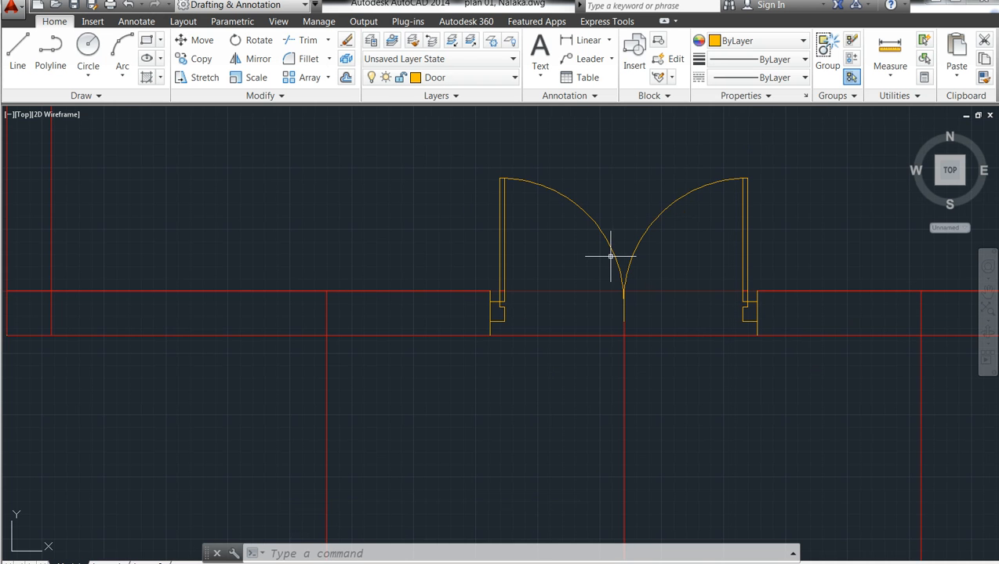
scroll(530, 199, down, 3)
scroll(533, 196, up, 2)
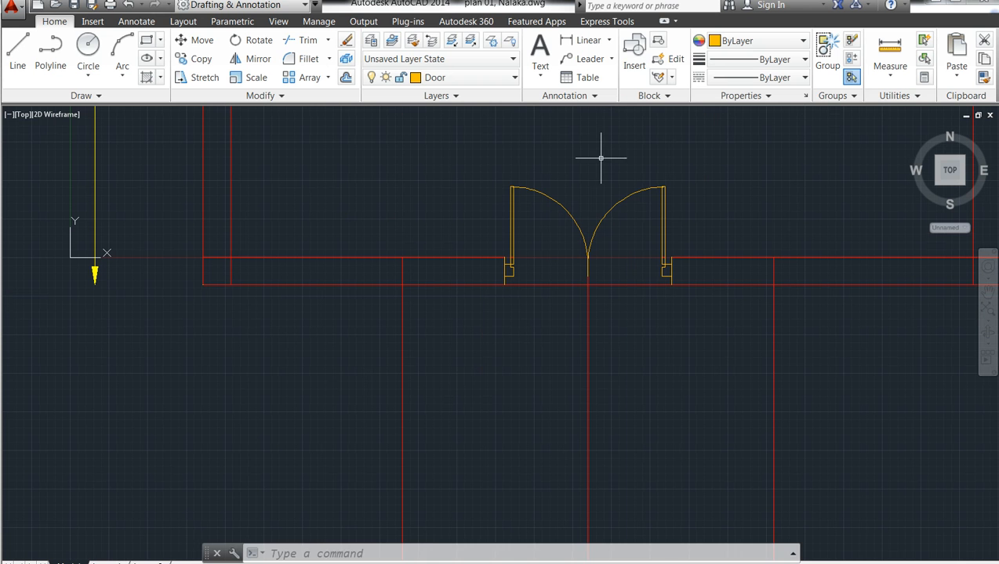
click(426, 563)
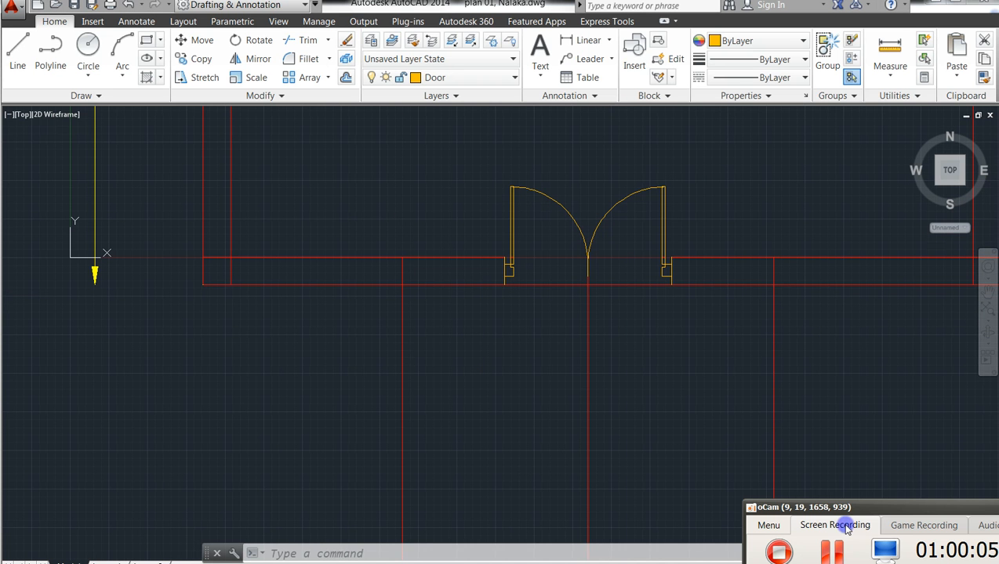
click(683, 511)
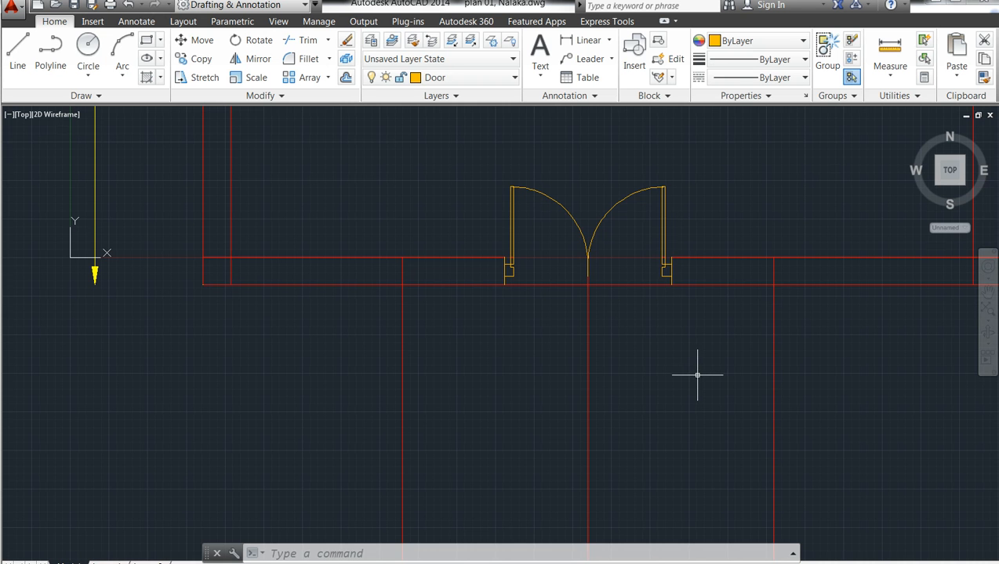
- Return to the original double door drawn away from the plan and examine its frames and leaves
scroll(732, 350, down, 8)
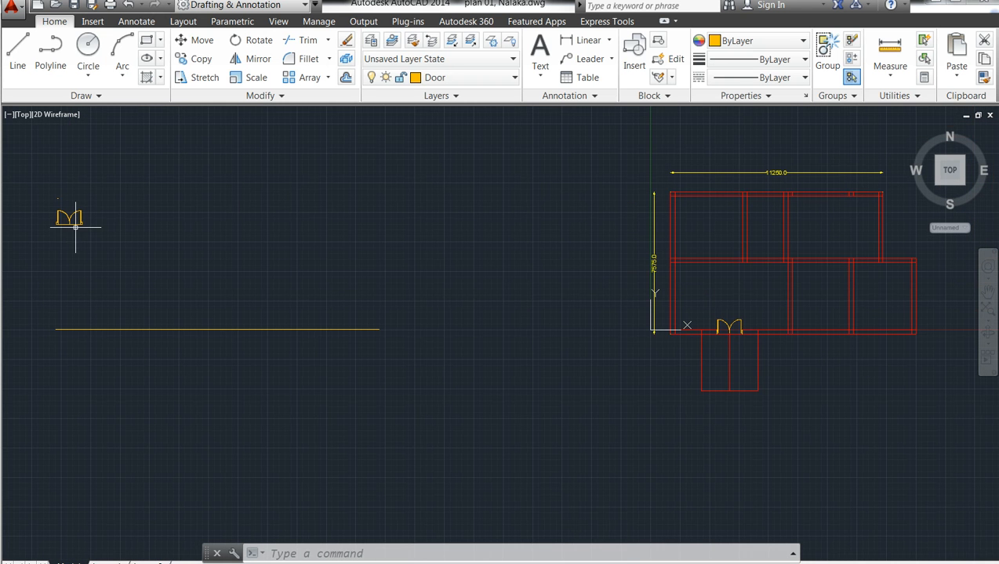
scroll(30, 207, down, 4)
scroll(30, 207, up, 2)
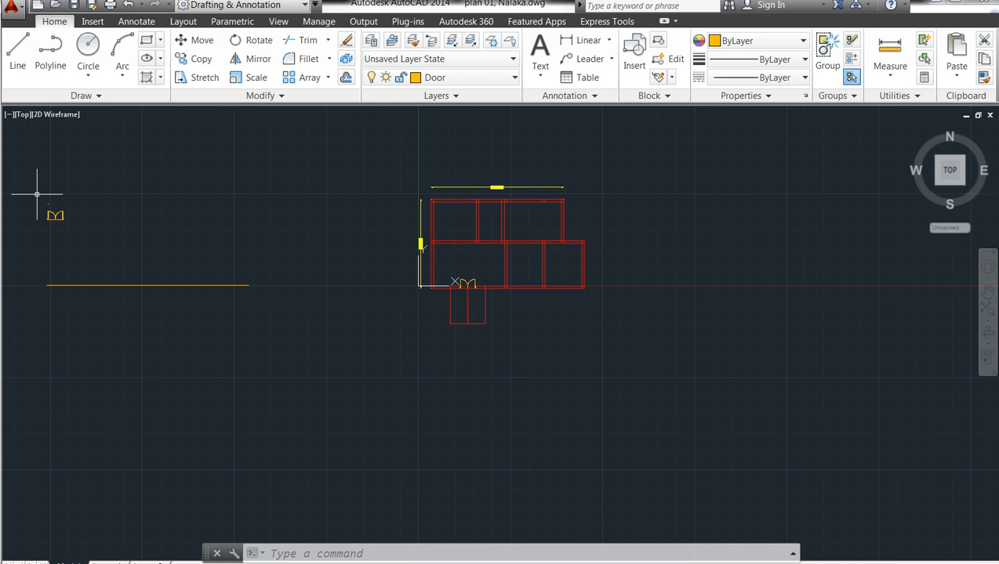
scroll(20, 182, up, 10)
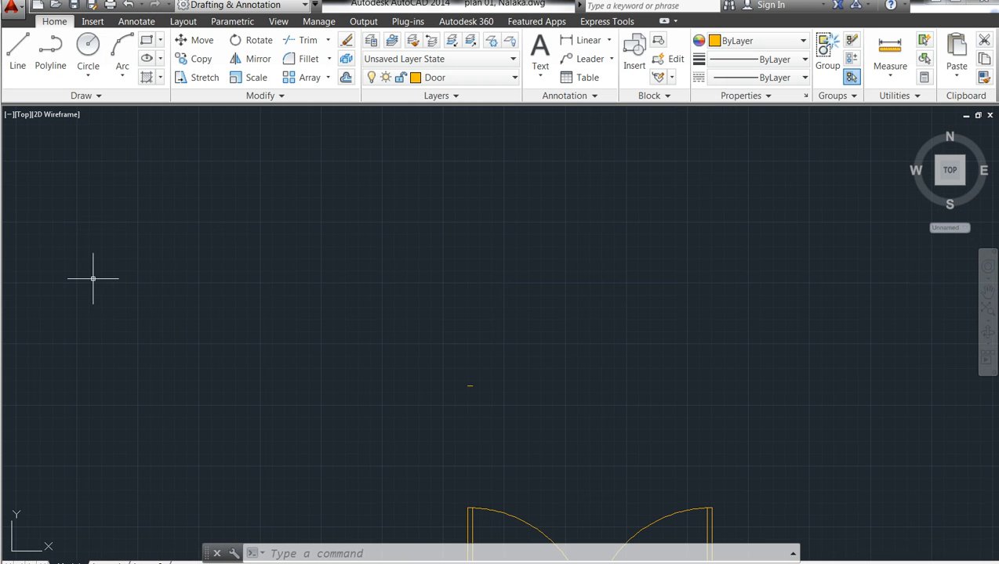
middle_drag(434, 236, 439, 256)
scroll(440, 256, down, 8)
scroll(447, 258, up, 2)
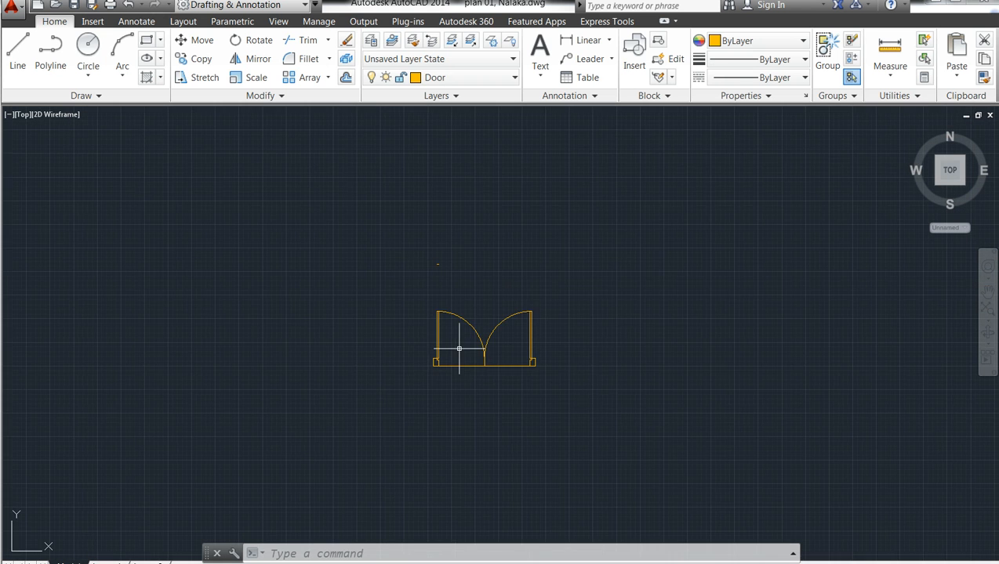
scroll(458, 350, up, 5)
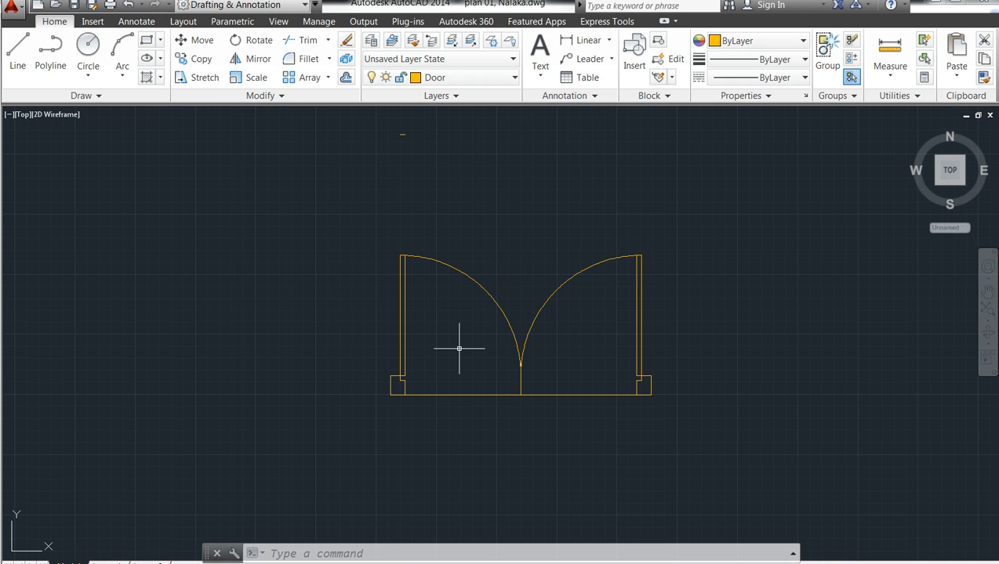
key(Escape)
key(Escape)
key(Escape)
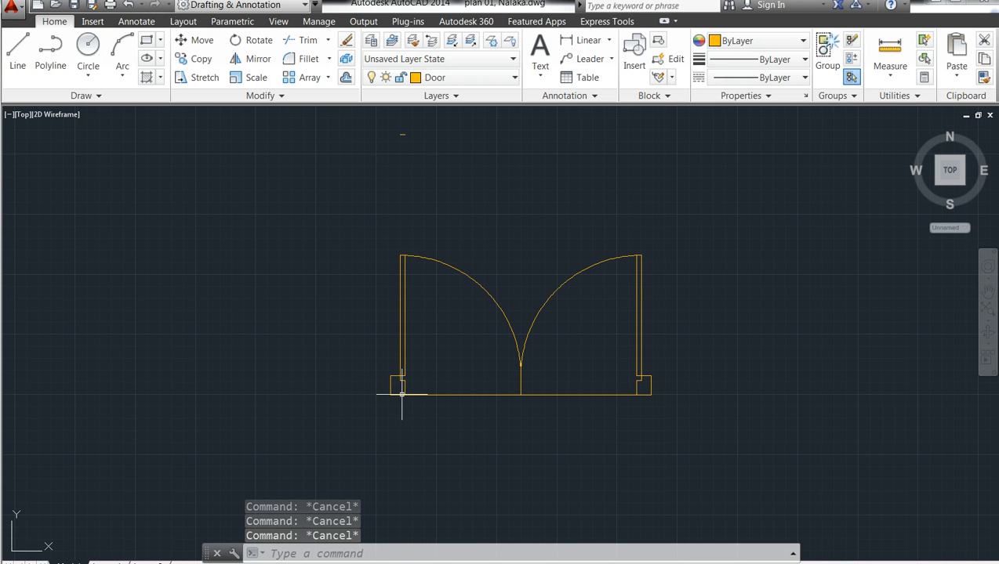
mouse_move(398, 377)
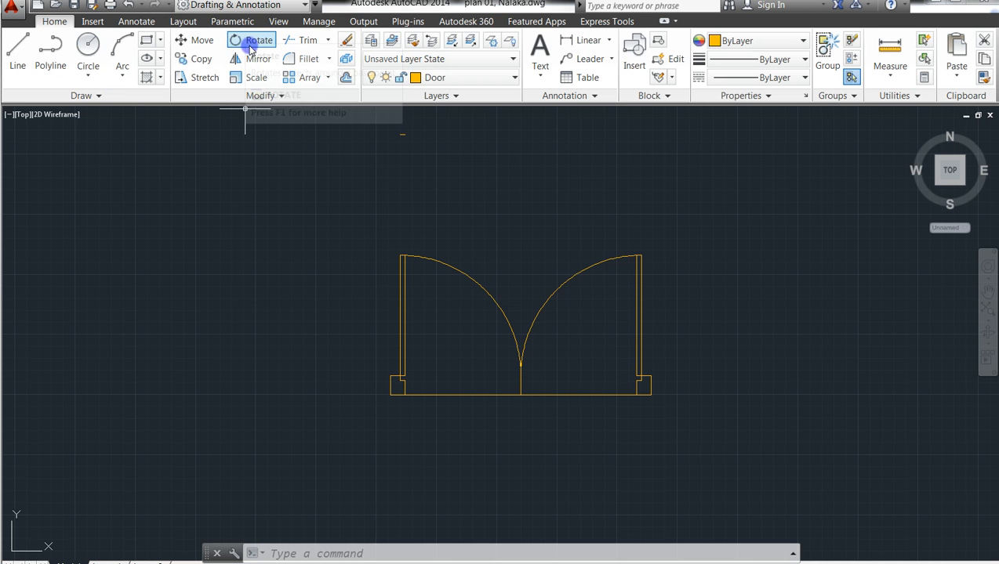
click(196, 59)
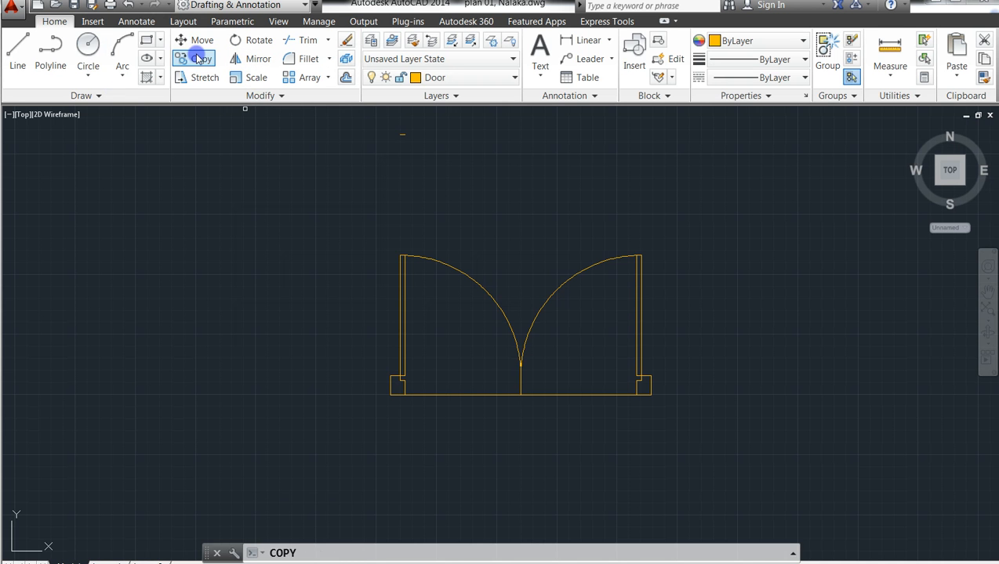
scroll(384, 397, down, 2)
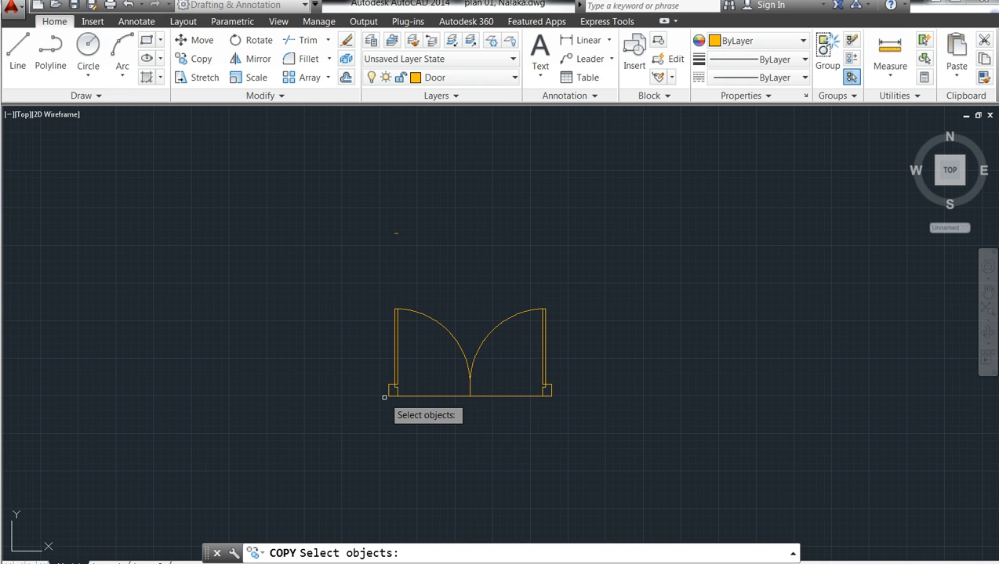
scroll(384, 397, up, 5)
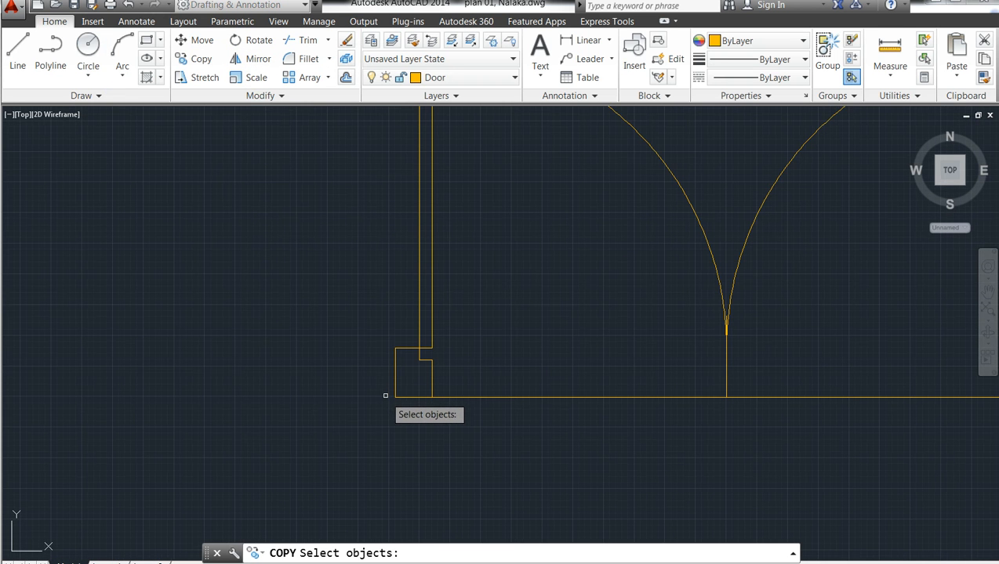
click(442, 384)
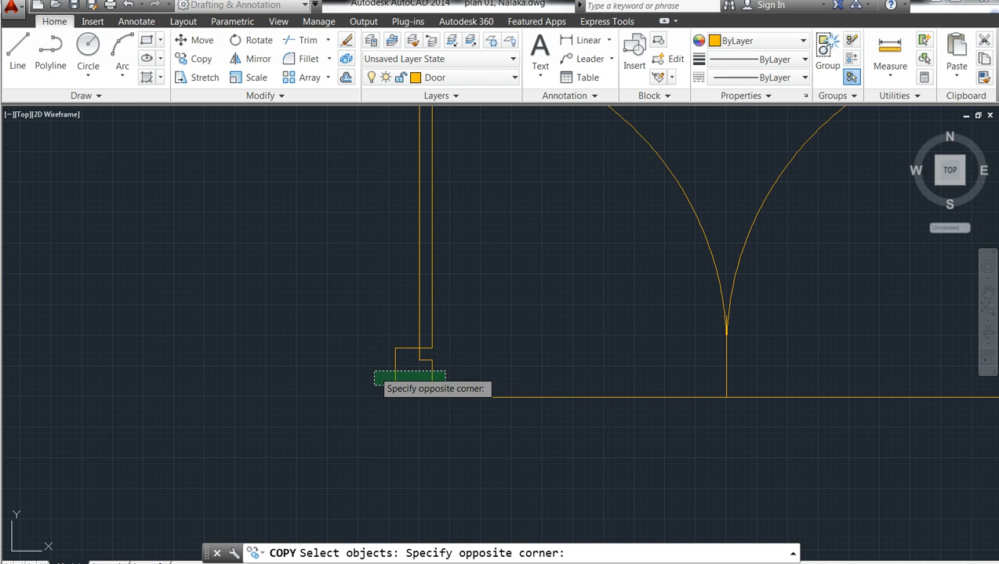
key(Escape)
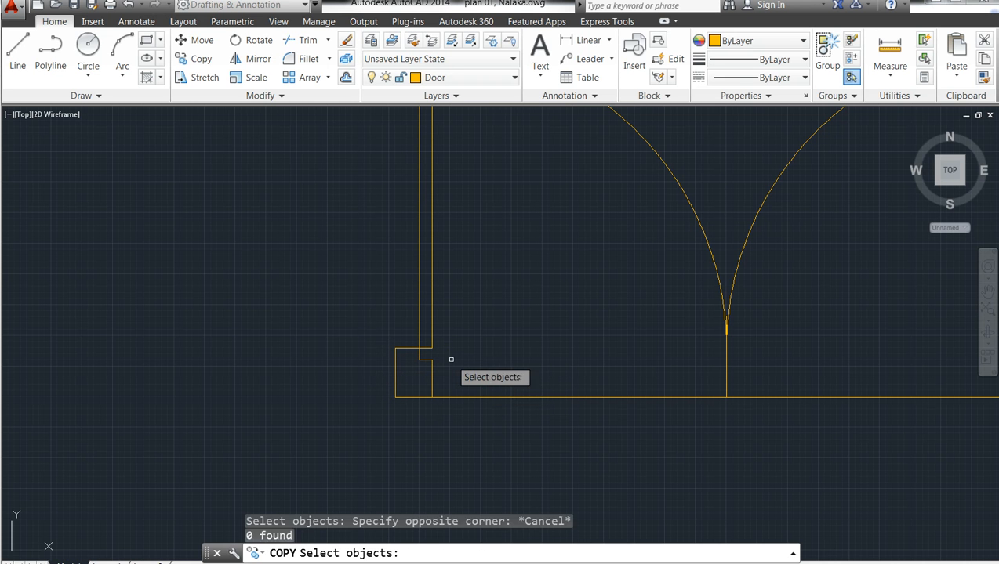
key(Escape)
- Erase both swing arcs of the original double door outside the plan
scroll(544, 379, down, 2)
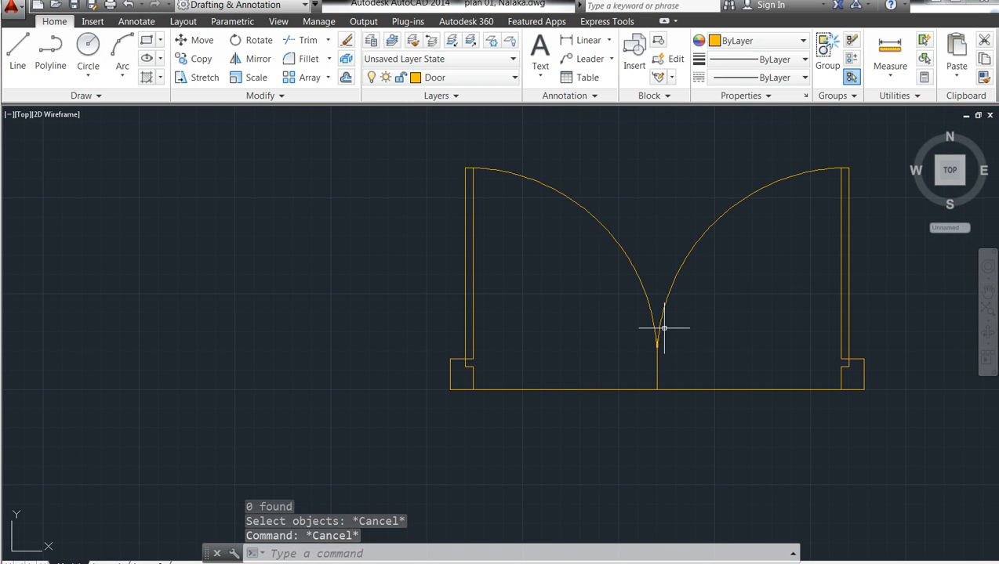
click(716, 318)
click(573, 207)
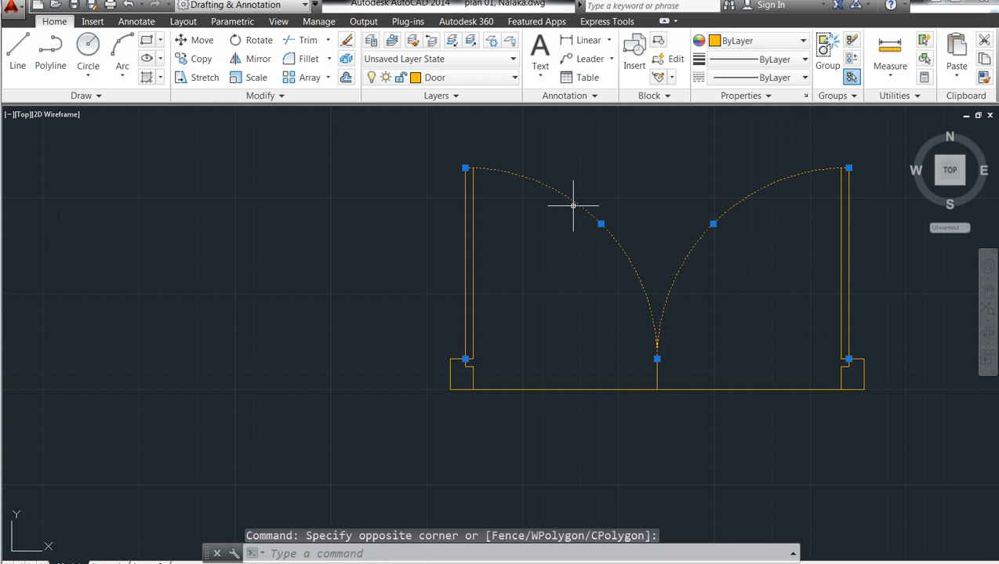
key(Delete)
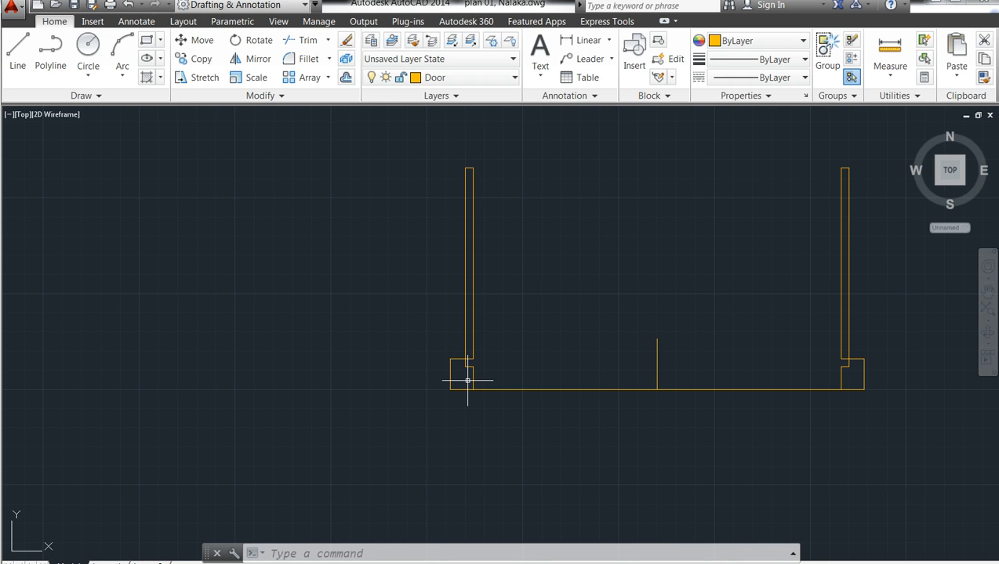
- Copy the whole original double door horizontally to its left with Ortho on, using the left frame's lower-left corner as base point
click(192, 58)
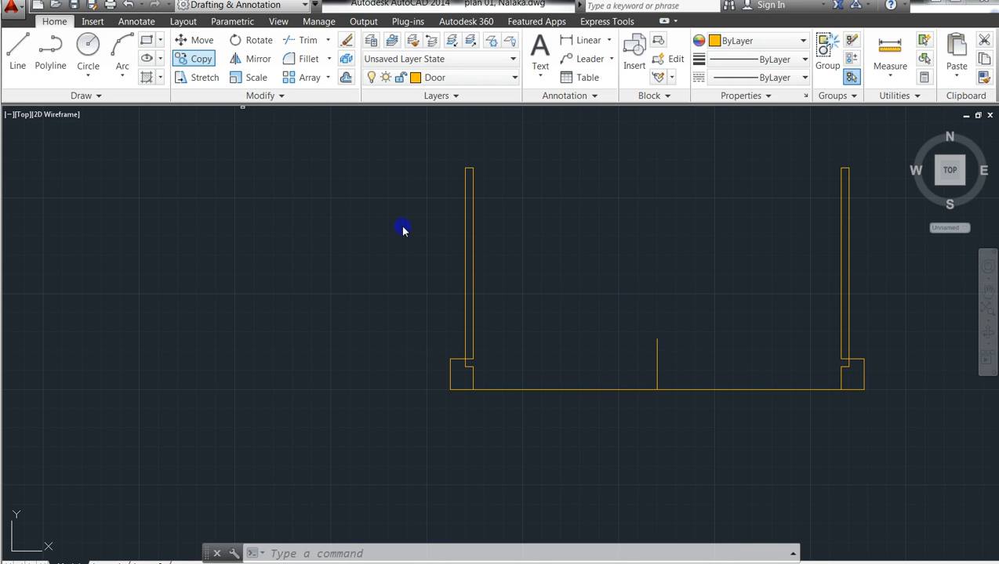
click(868, 419)
click(388, 183)
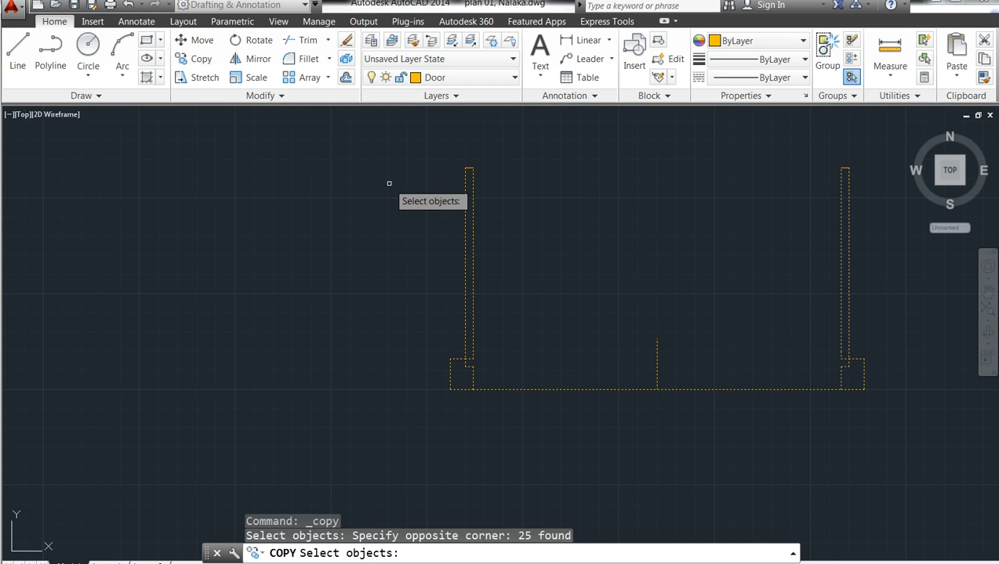
key(Return)
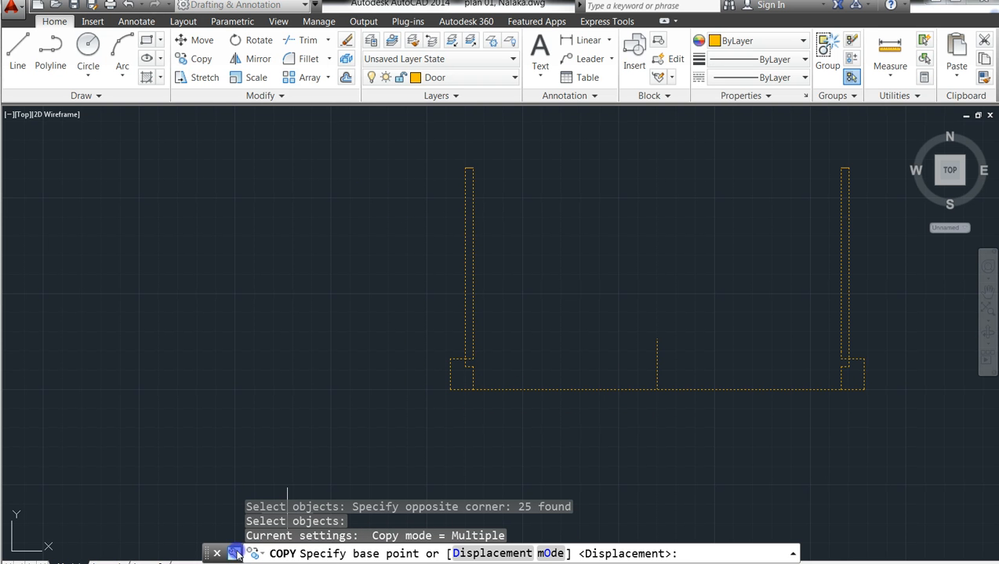
key(F8)
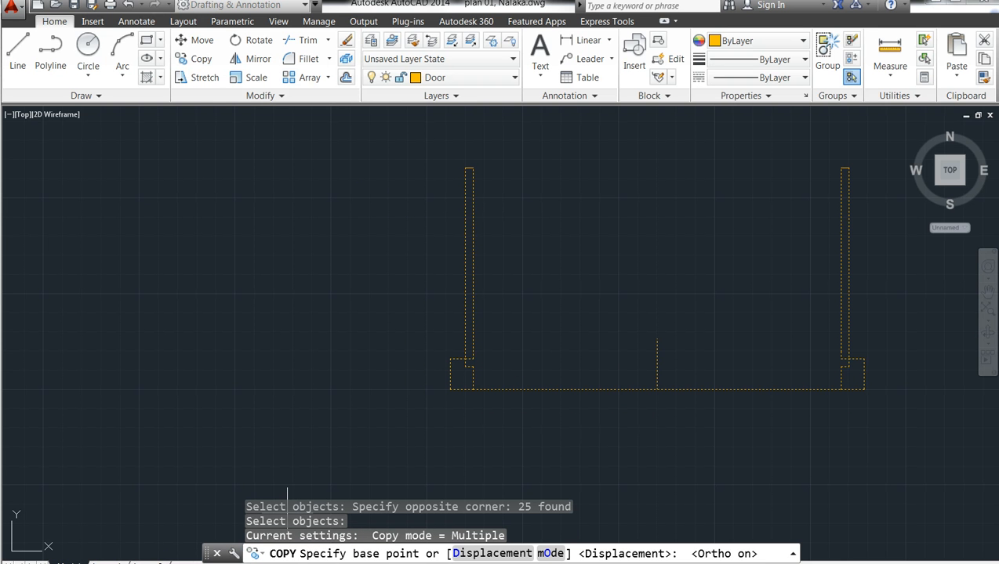
click(450, 389)
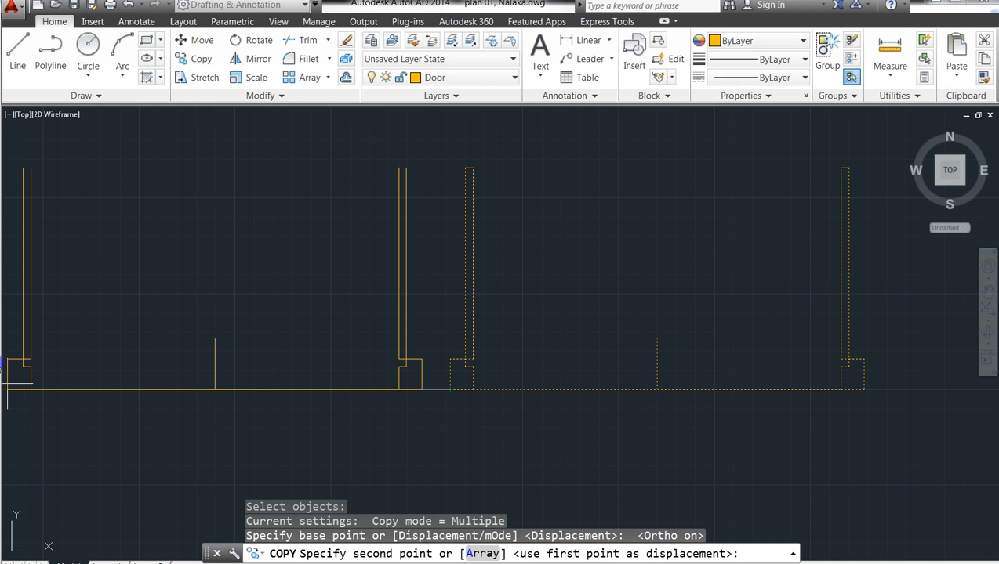
key(alt+Tab)
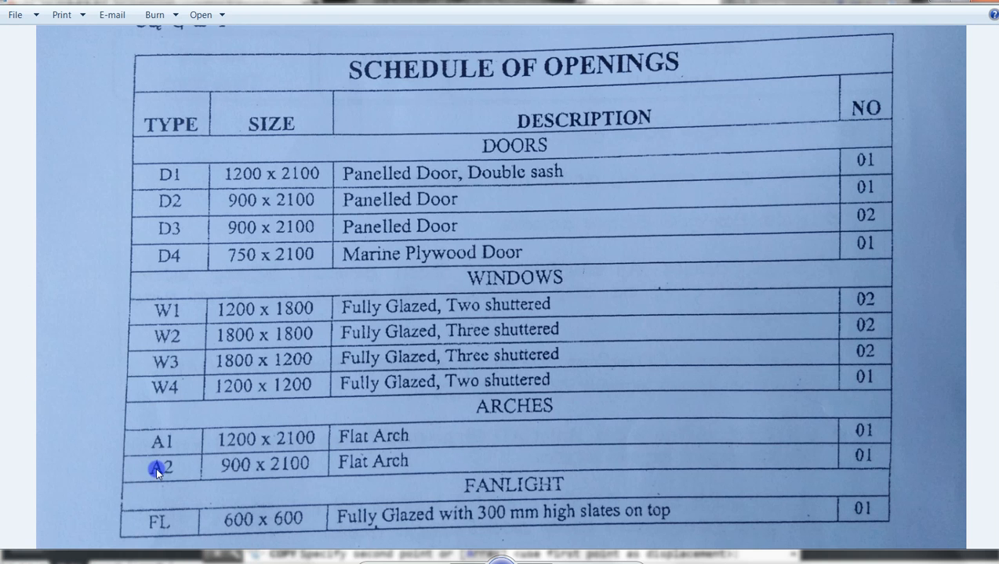
key(alt+Tab)
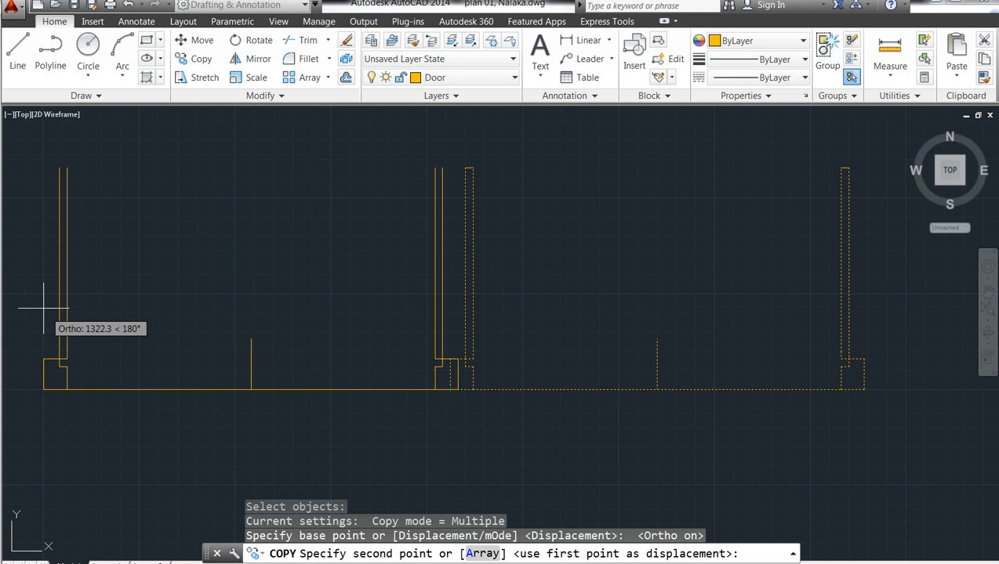
click(27, 267)
key(Escape)
key(Escape)
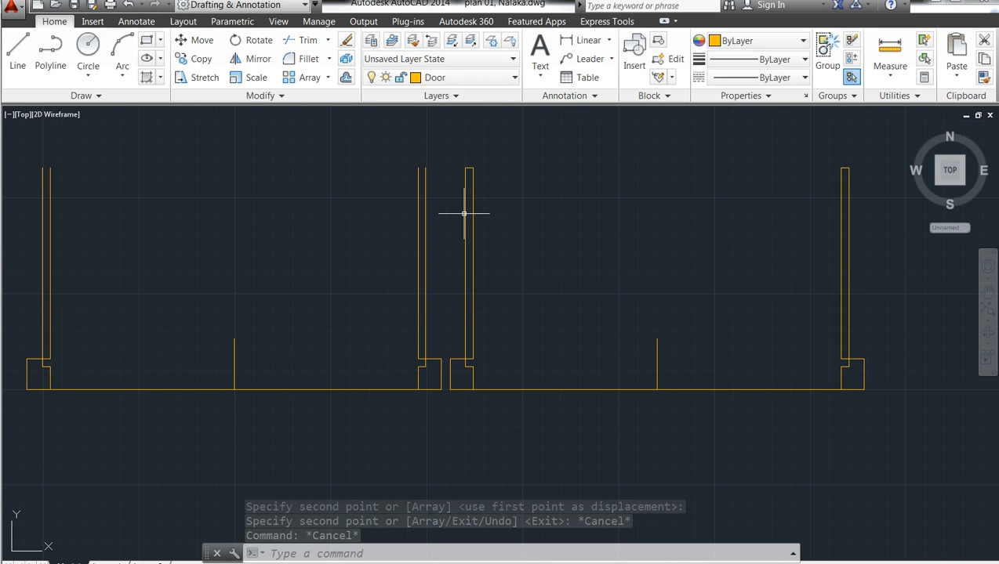
- Erase the bottom line and the short vertical centre line between the frames of the right-hand double door
click(709, 440)
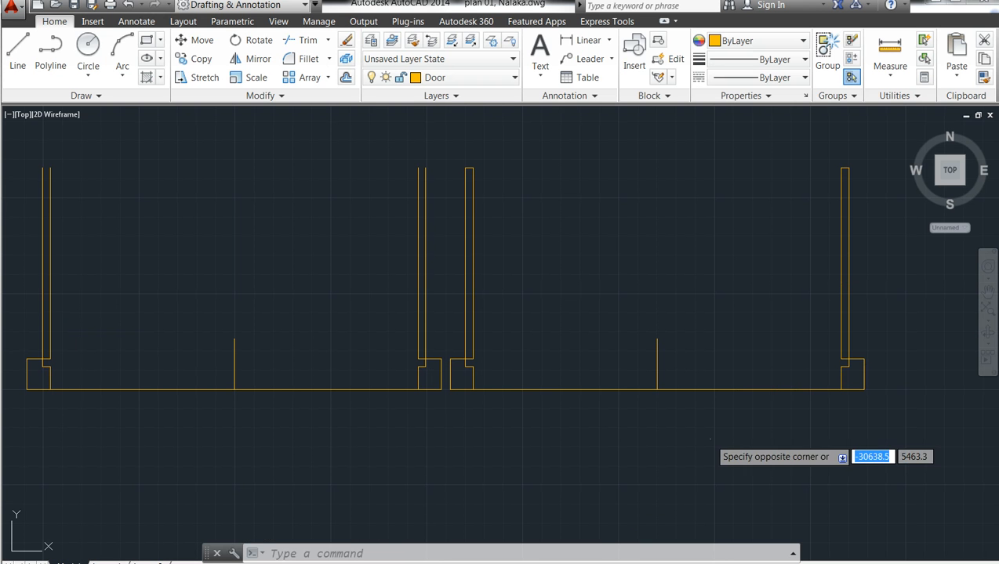
click(591, 288)
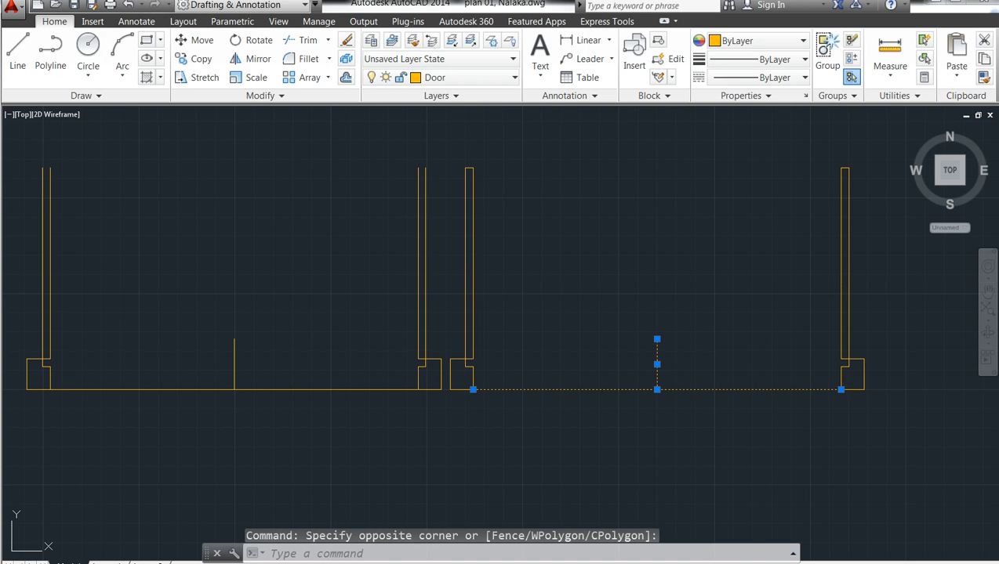
key(Delete)
key(Escape)
key(Escape)
key(Escape)
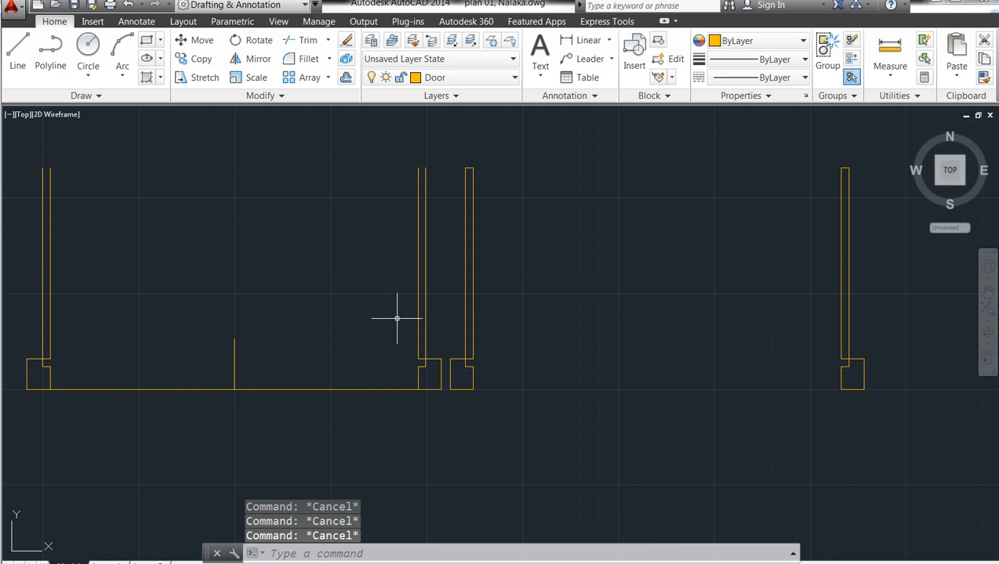
- Offset the inner edge of the right-hand door's left frame 900 to the right
click(51, 67)
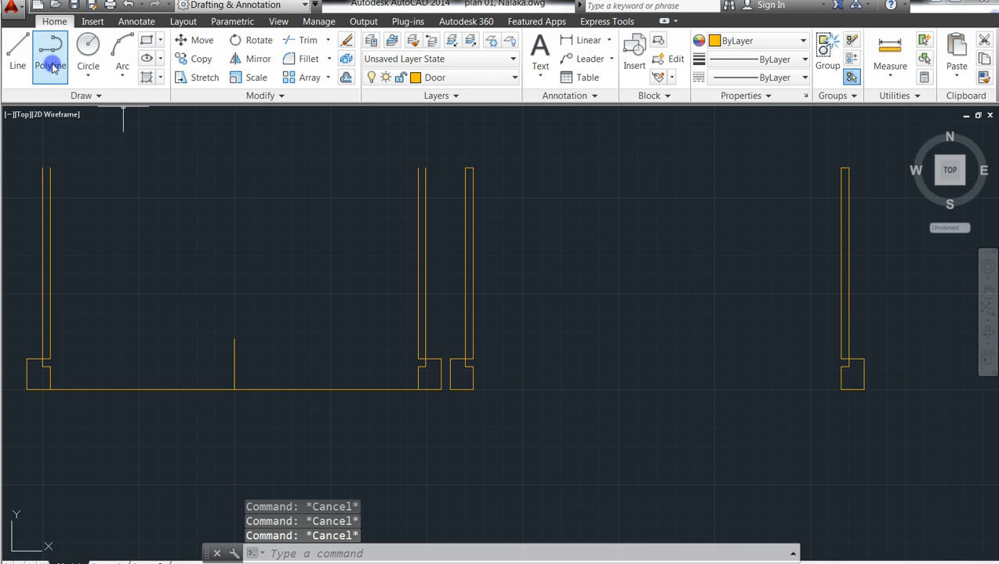
click(345, 77)
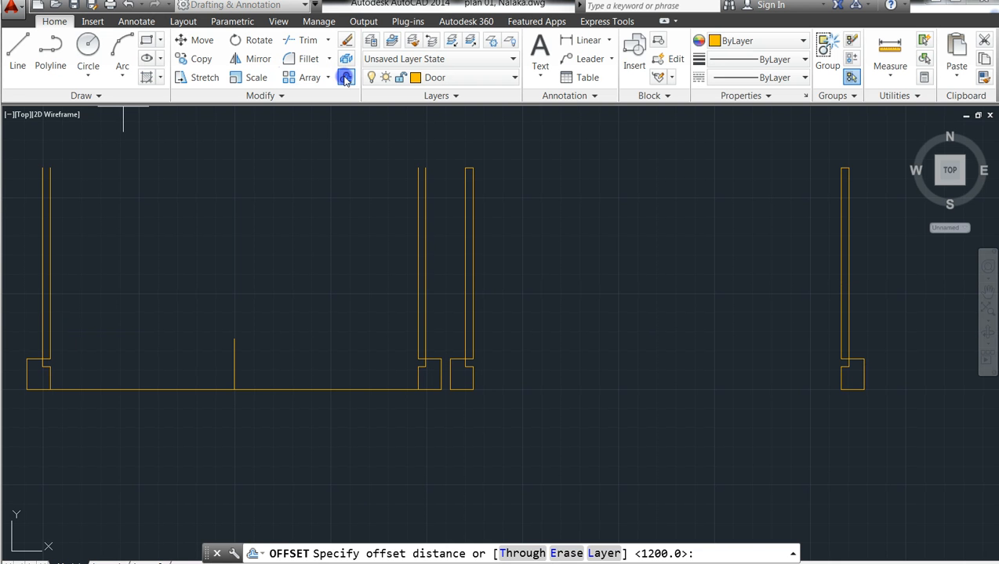
text(900)
key(Return)
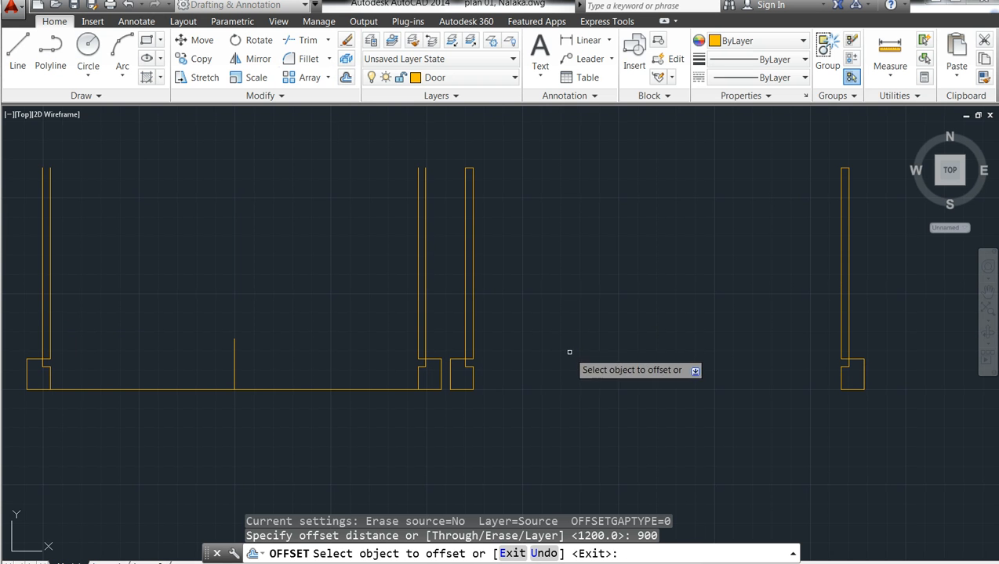
click(475, 382)
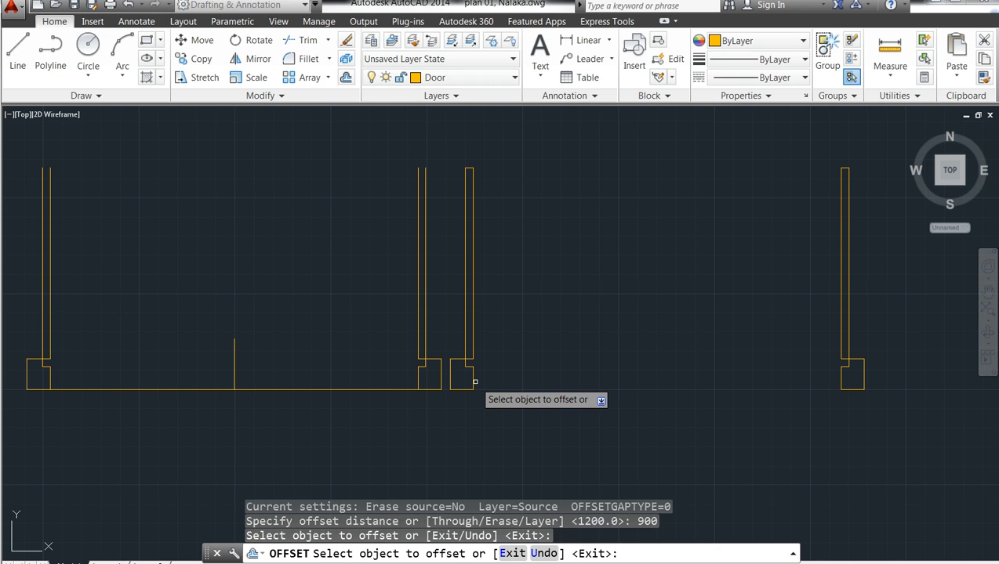
click(473, 374)
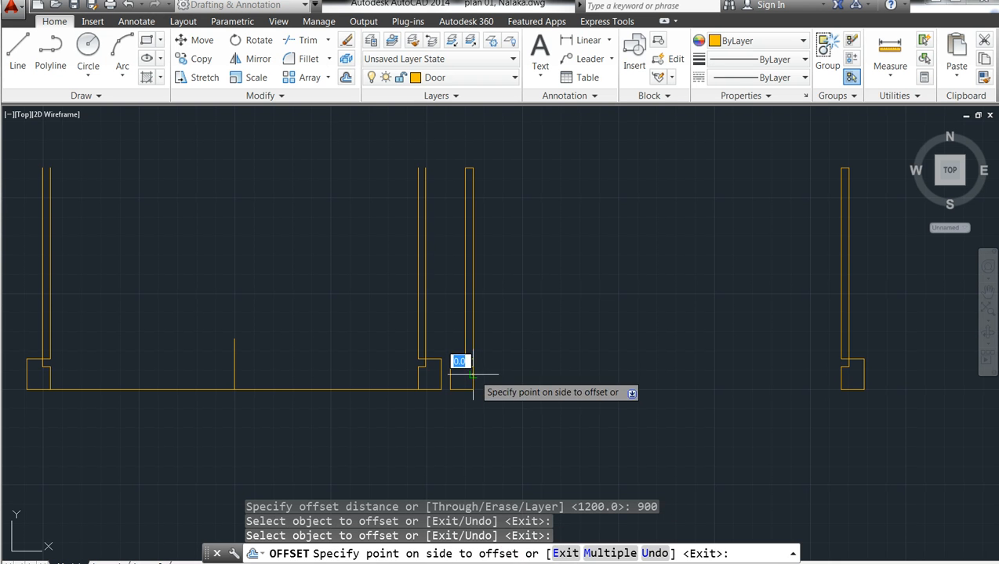
click(679, 367)
key(Escape)
key(Escape)
key(Escape)
key(Escape)
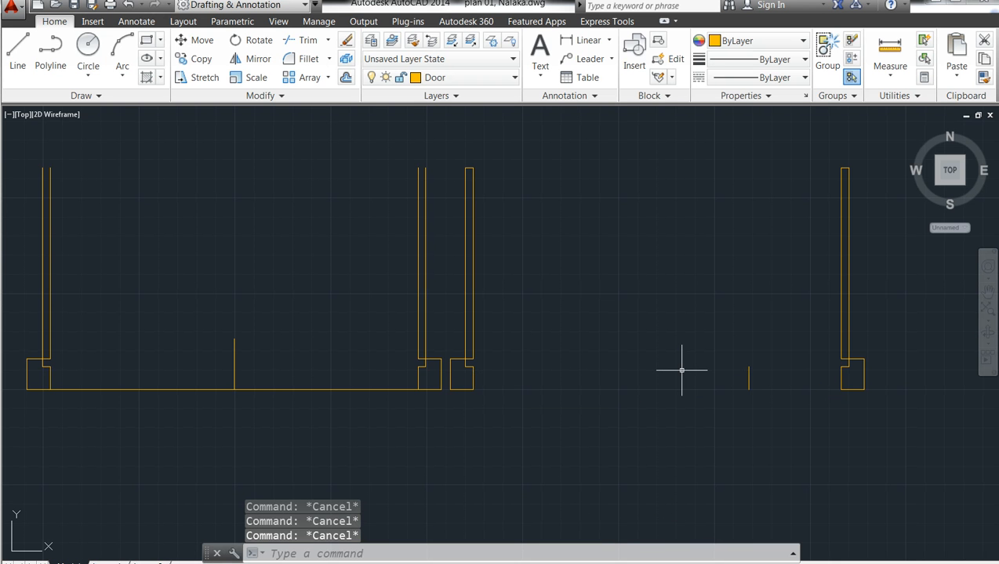
- Draw a horizontal line from the left frame's lower inner corner to the foot of the offset edge
click(17, 49)
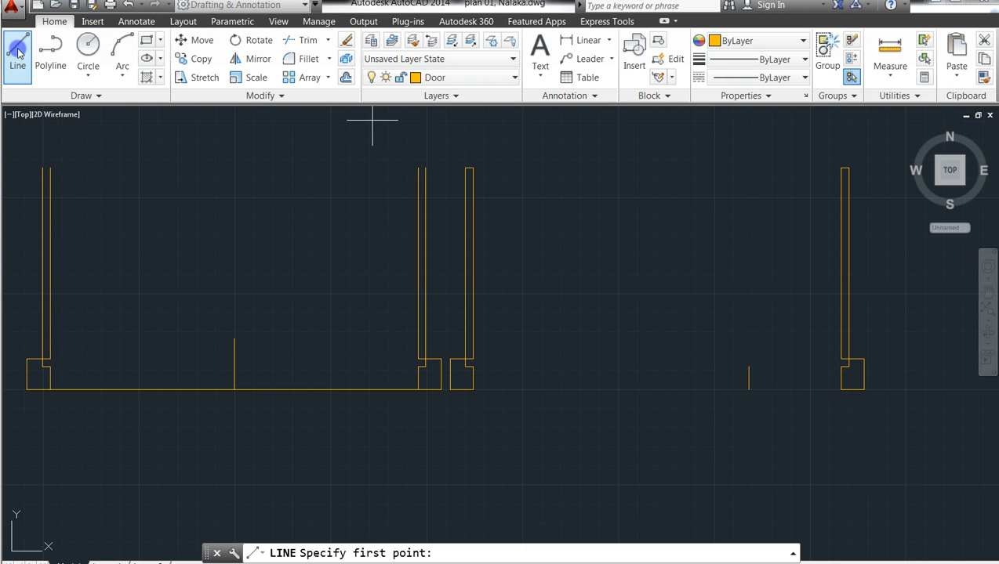
click(472, 389)
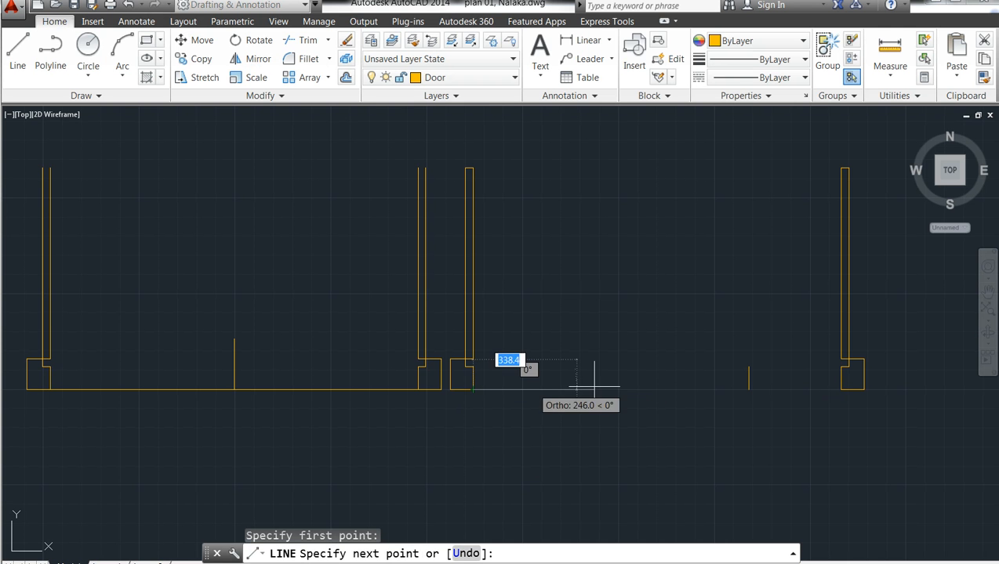
click(747, 388)
key(Escape)
key(Escape)
key(Escape)
key(Escape)
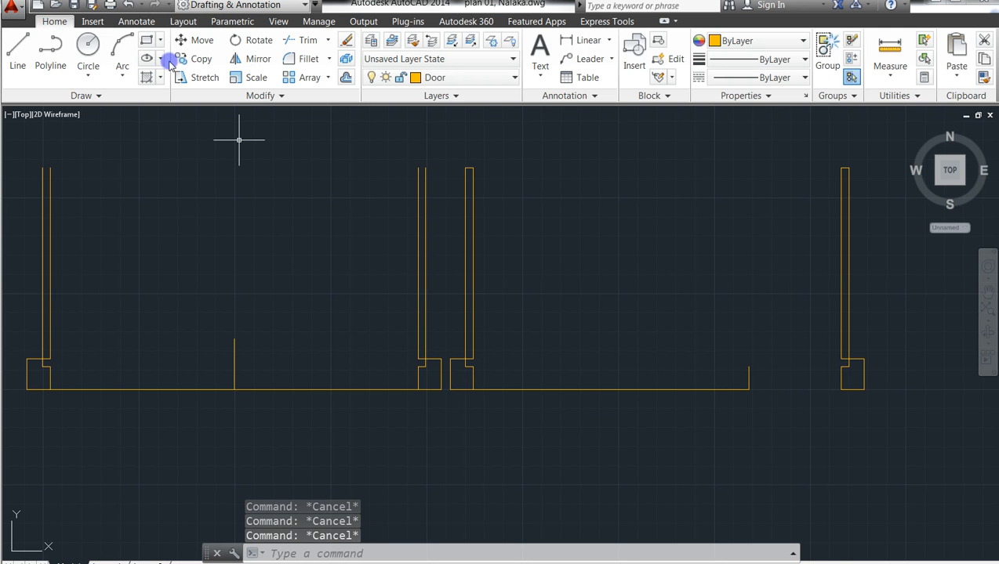
- Draw a short vertical centre line upward from the midpoint of the new bottom line
click(16, 55)
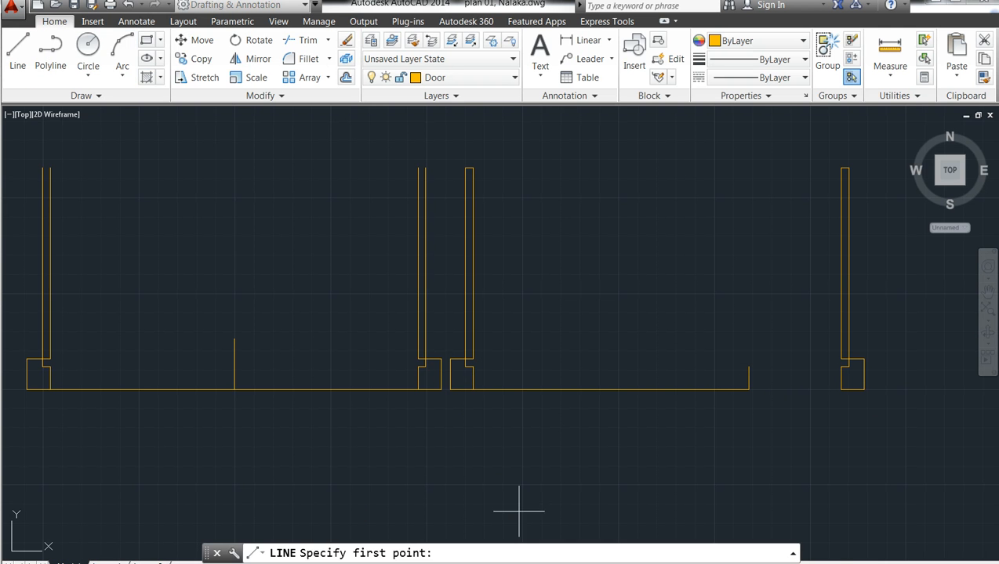
click(610, 390)
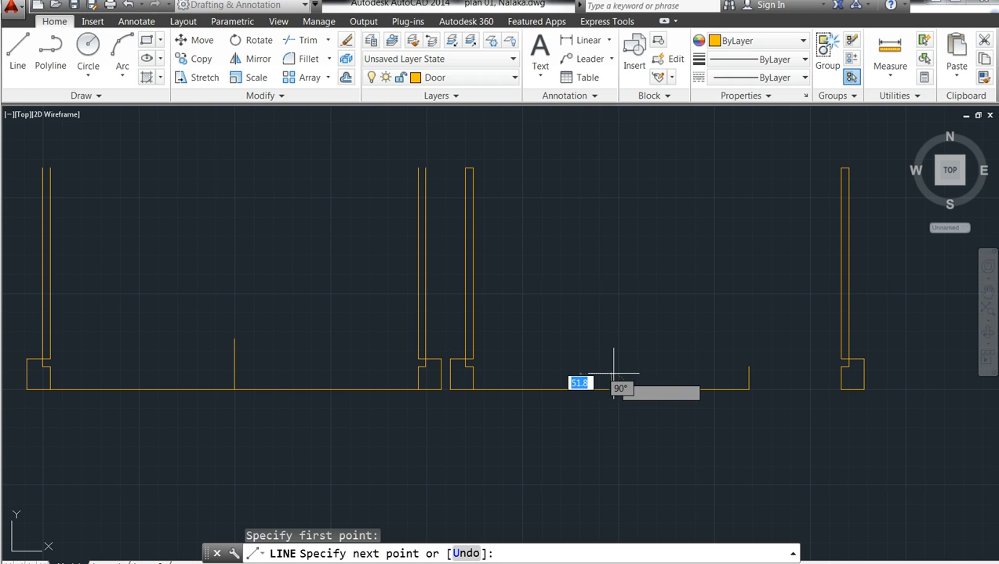
click(617, 333)
key(Escape)
key(Escape)
key(Escape)
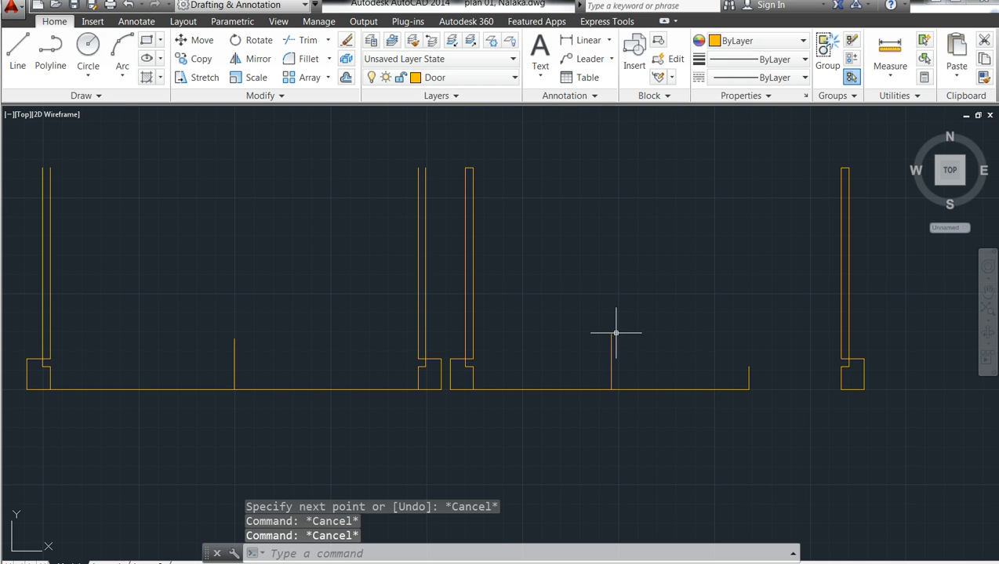
key(Escape)
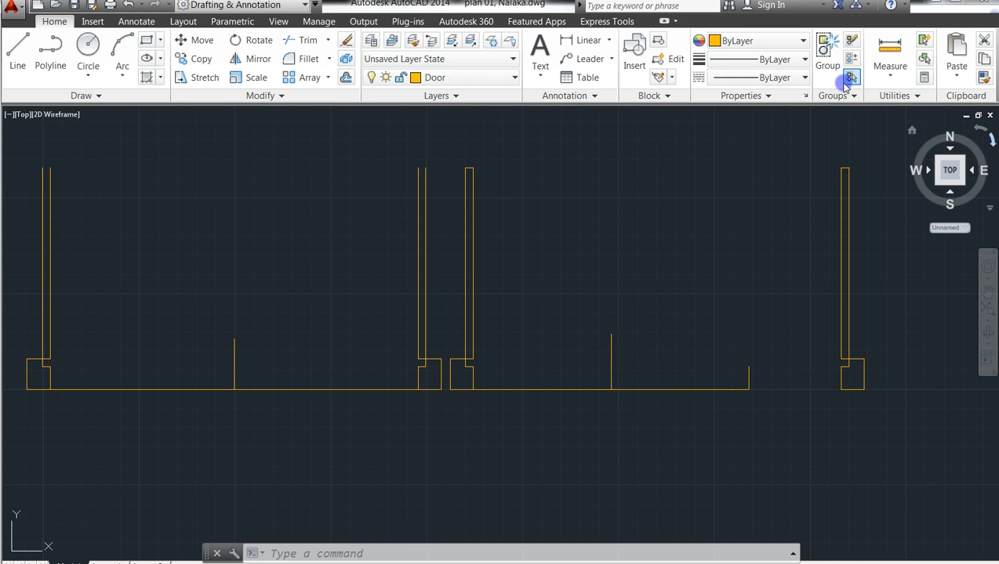
- Mirror the left door frame about the short vertical centre line, keeping the source frame
click(237, 60)
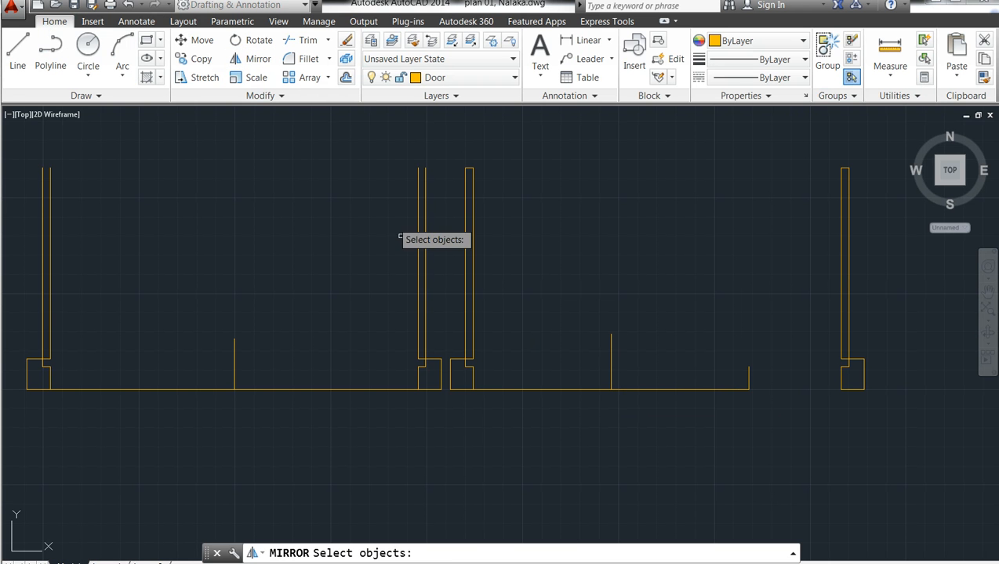
click(496, 382)
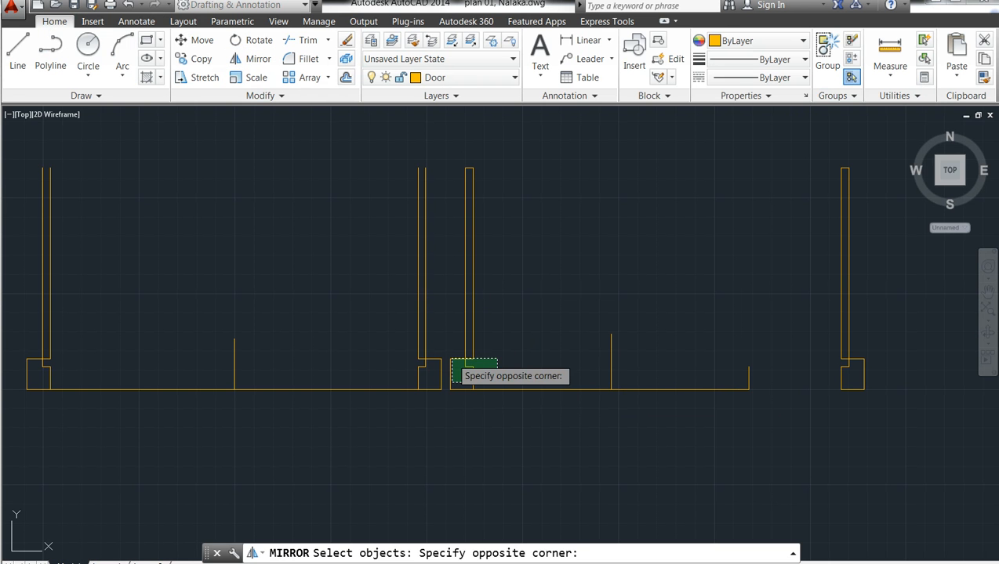
click(448, 367)
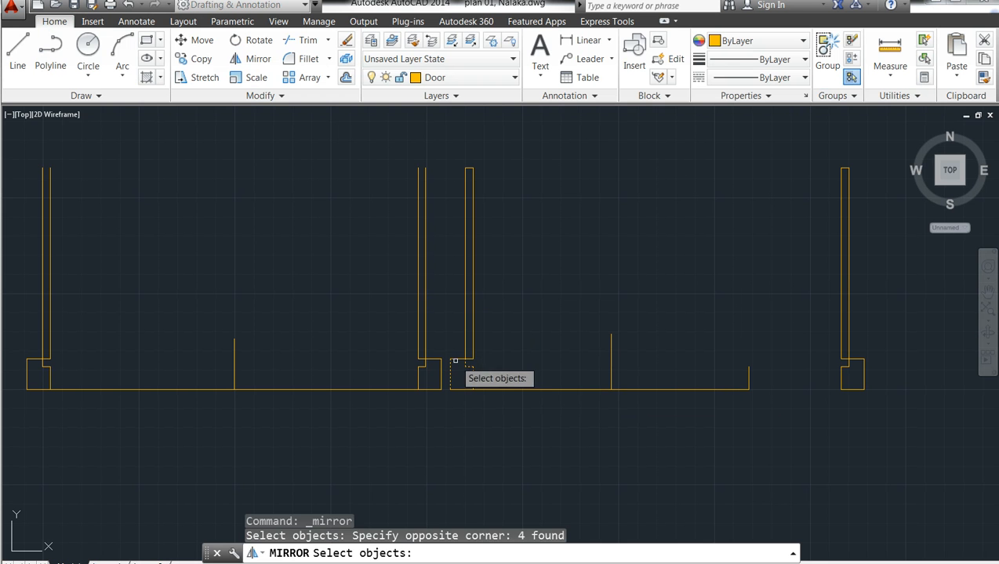
click(456, 359)
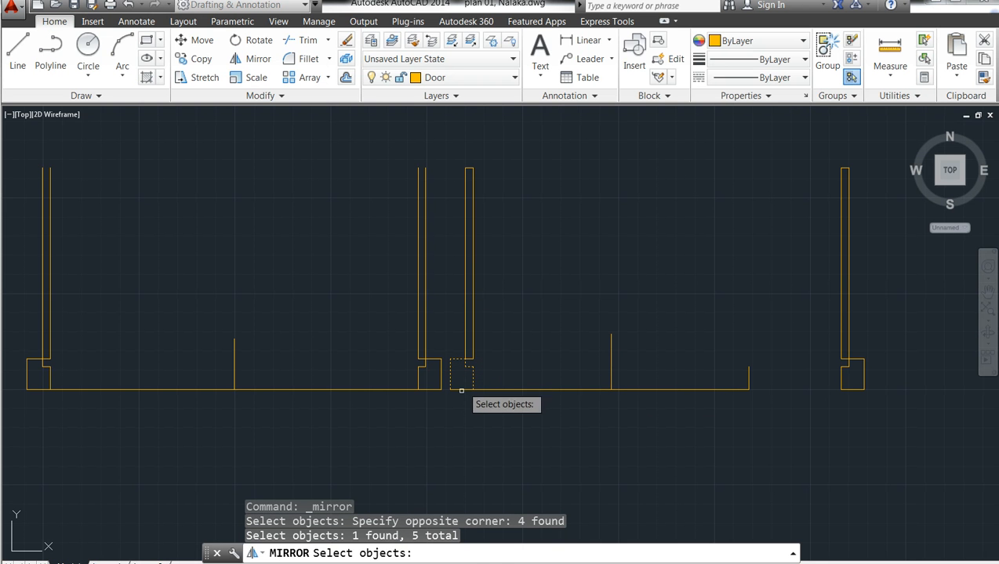
click(461, 390)
key(Return)
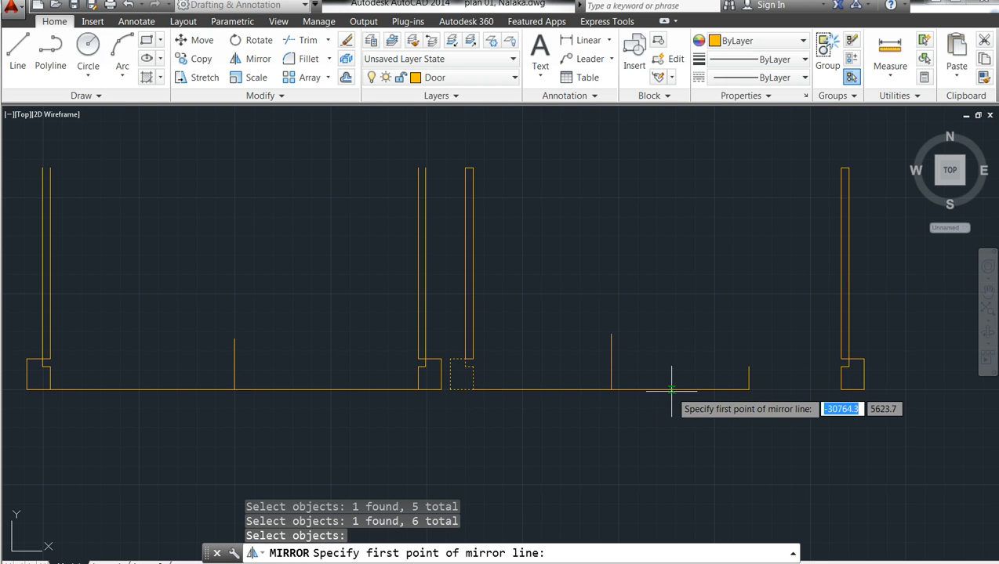
click(608, 388)
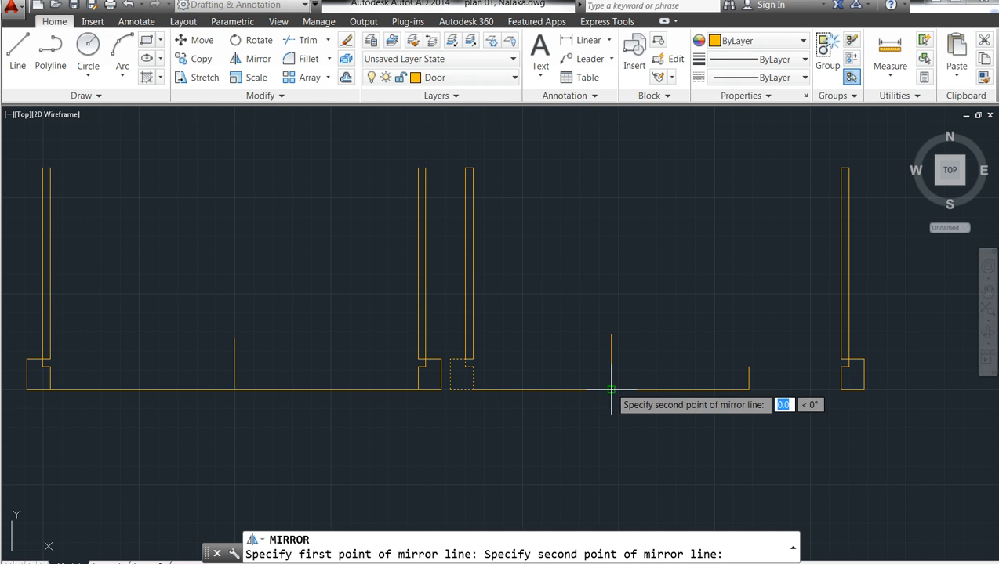
click(606, 332)
key(Return)
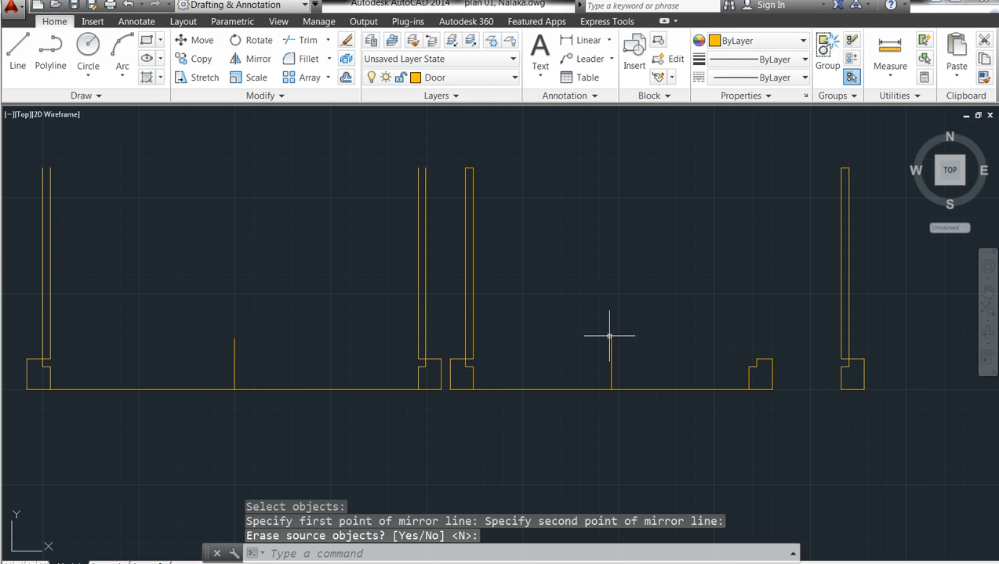
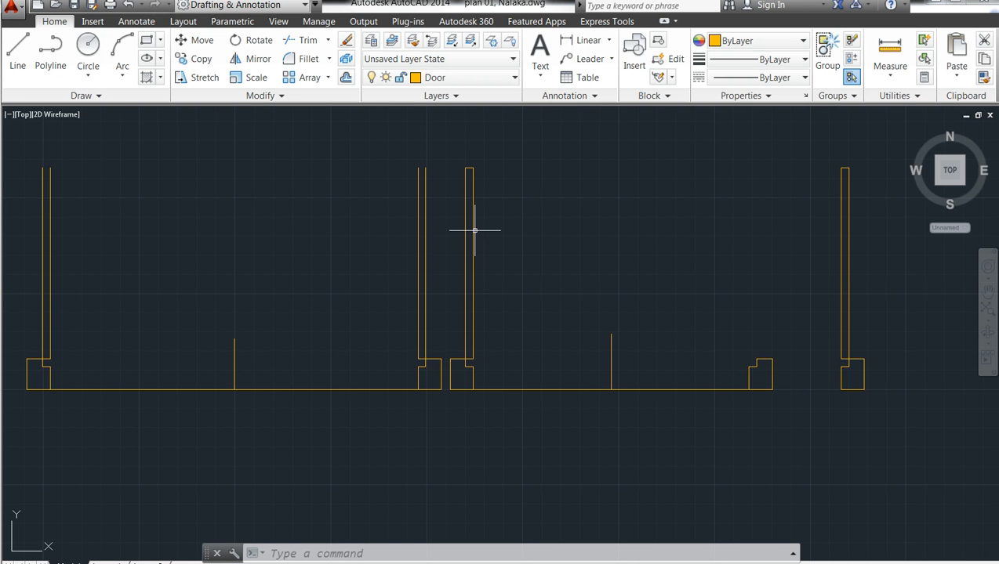
- Offset the short bottom edge of the door leaf upward by 950 from the right-hand door's left frame
click(347, 78)
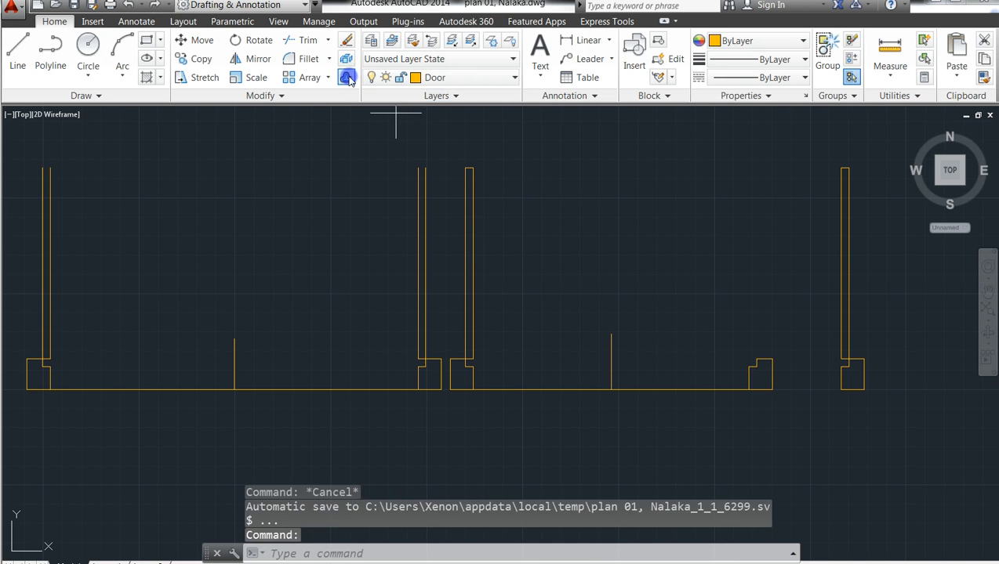
text(950)
key(Return)
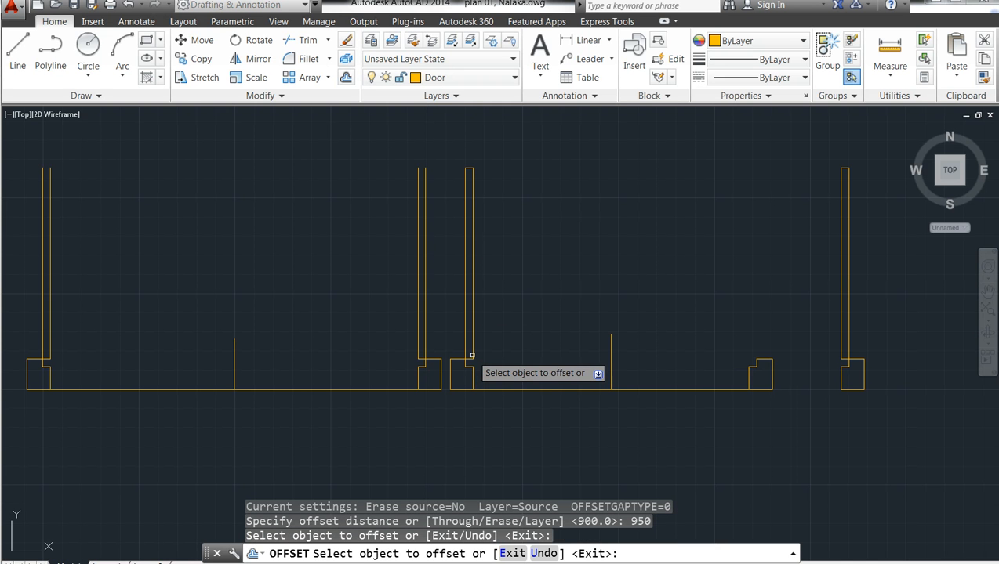
click(470, 359)
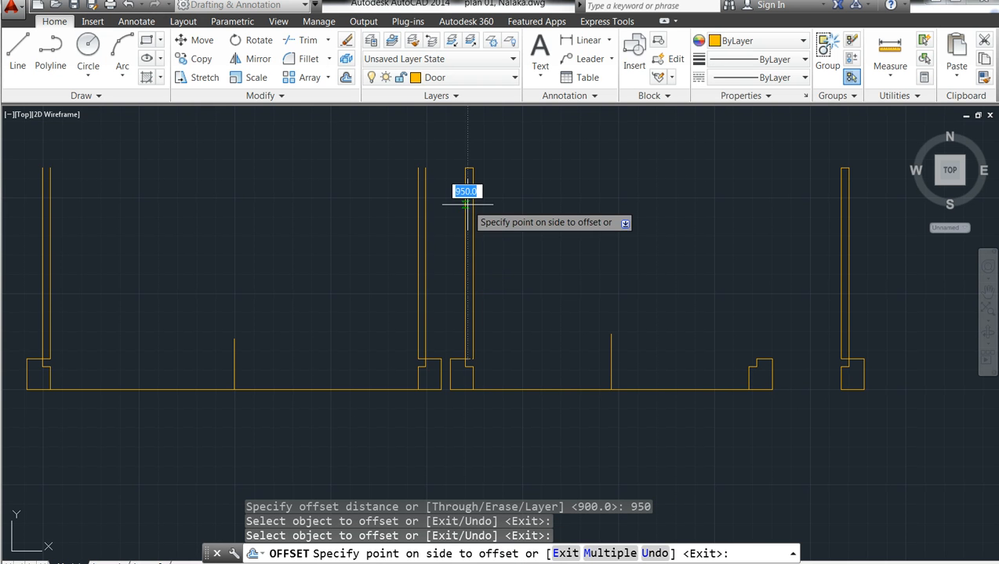
click(467, 204)
key(Escape)
key(Escape)
key(Escape)
key(Escape)
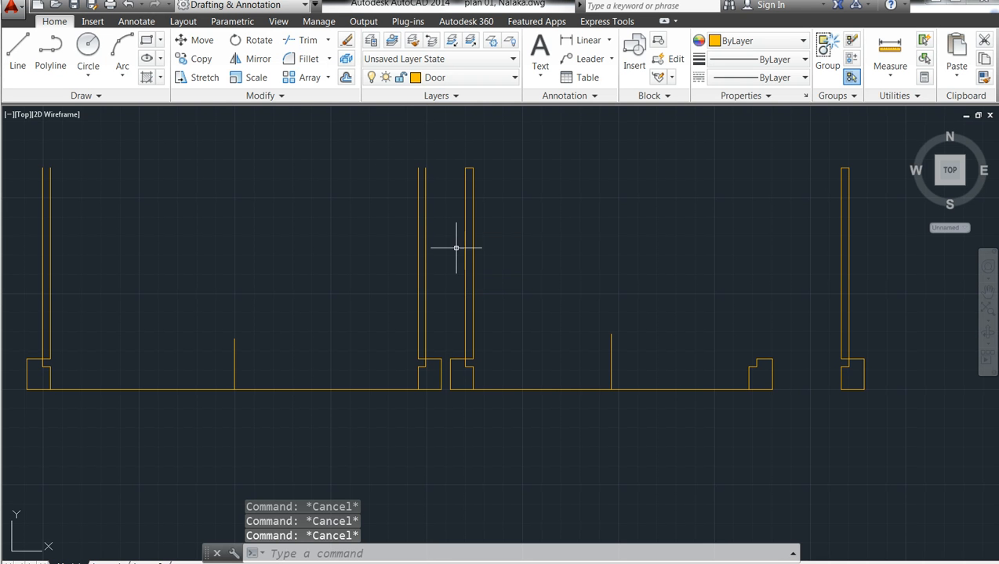
scroll(488, 435, down, 2)
scroll(498, 419, down, 2)
scroll(500, 403, up, 2)
scroll(499, 403, down, 2)
scroll(506, 415, up, 6)
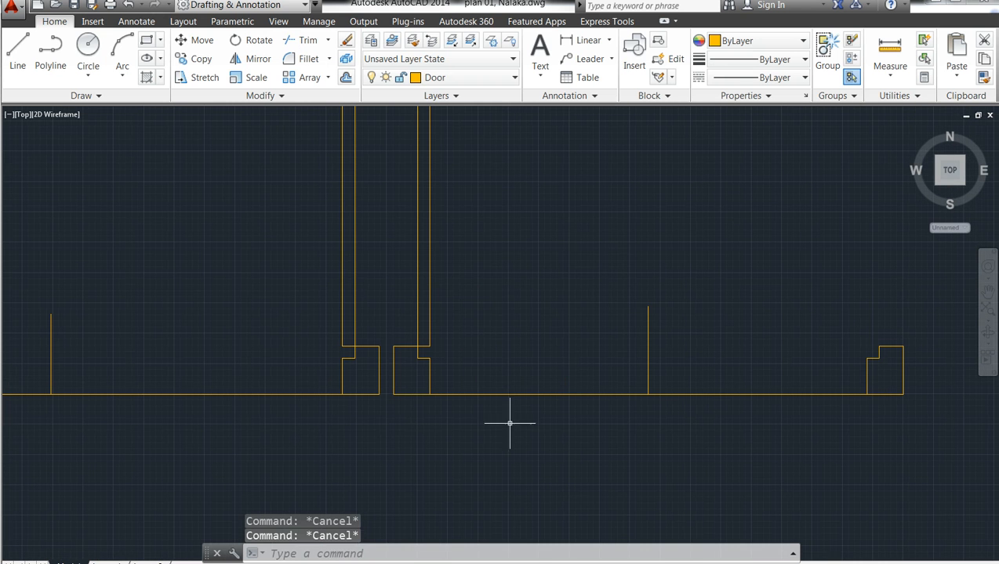
click(498, 291)
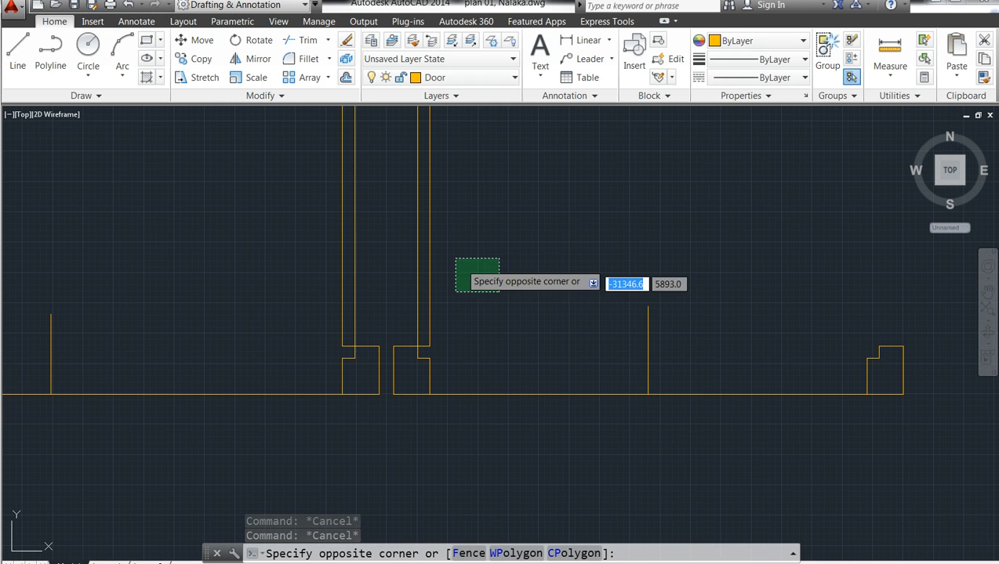
click(410, 195)
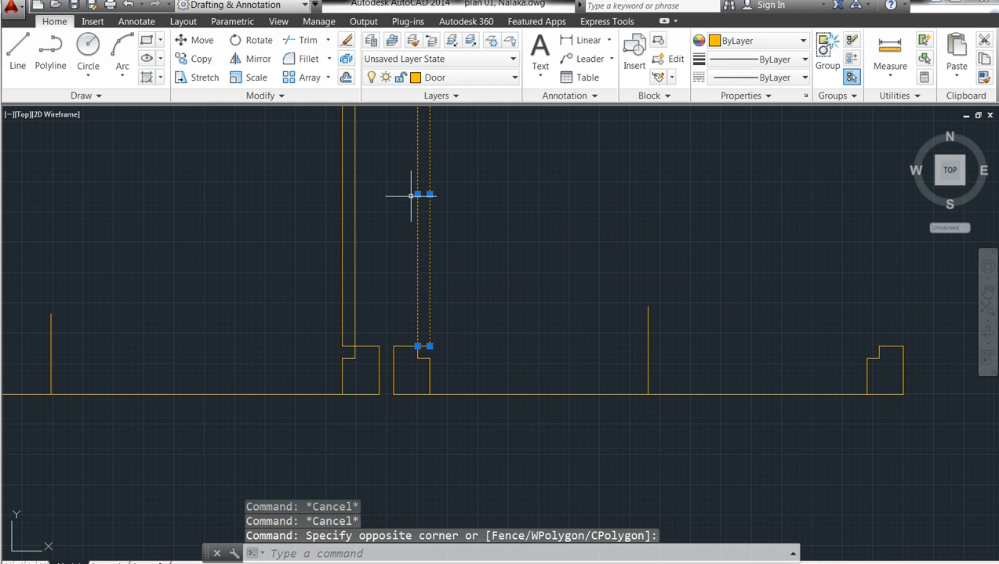
key(Escape)
key(Escape)
scroll(507, 457, down, 3)
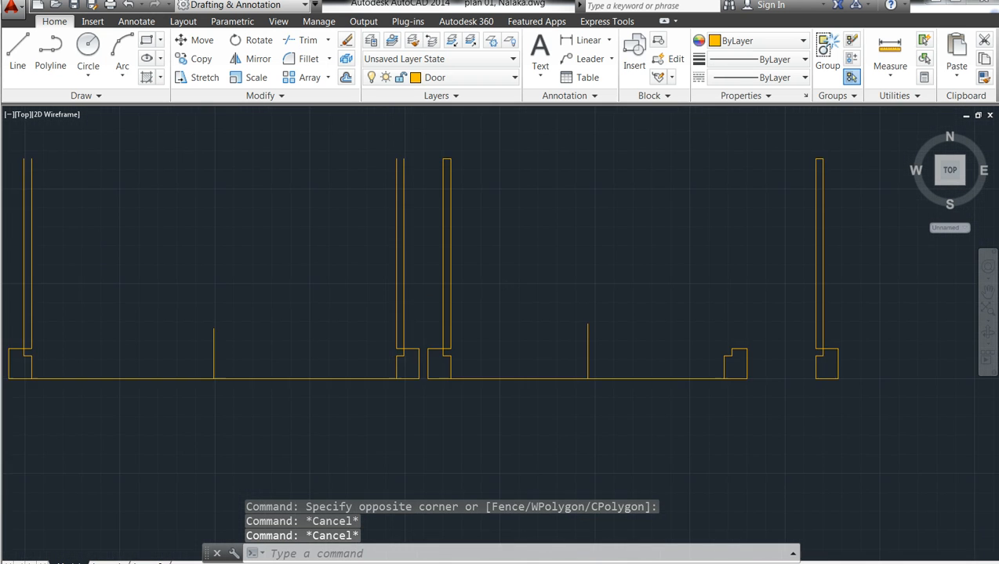
scroll(456, 294, up, 2)
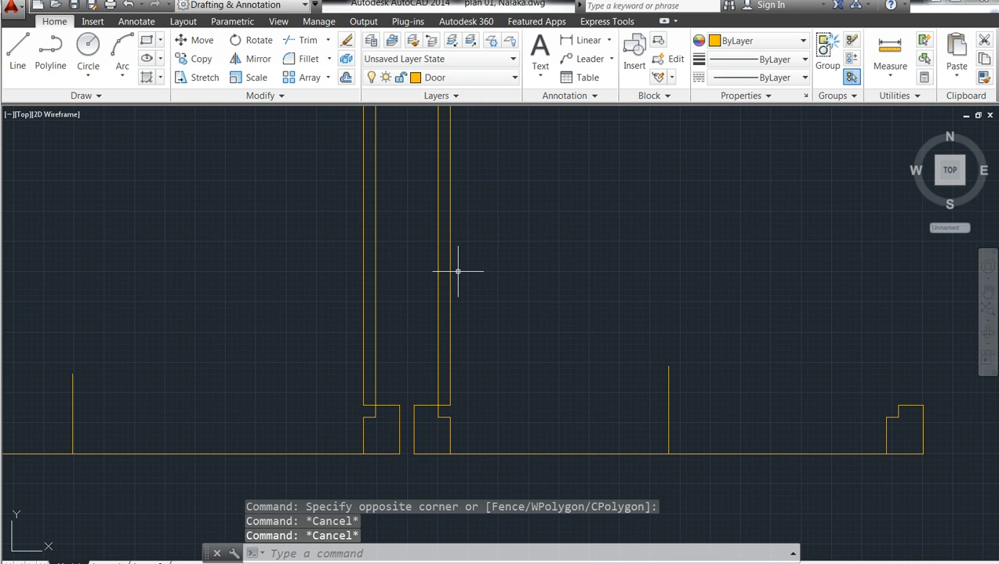
scroll(433, 423, up, 3)
scroll(423, 446, down, 3)
scroll(406, 510, down, 2)
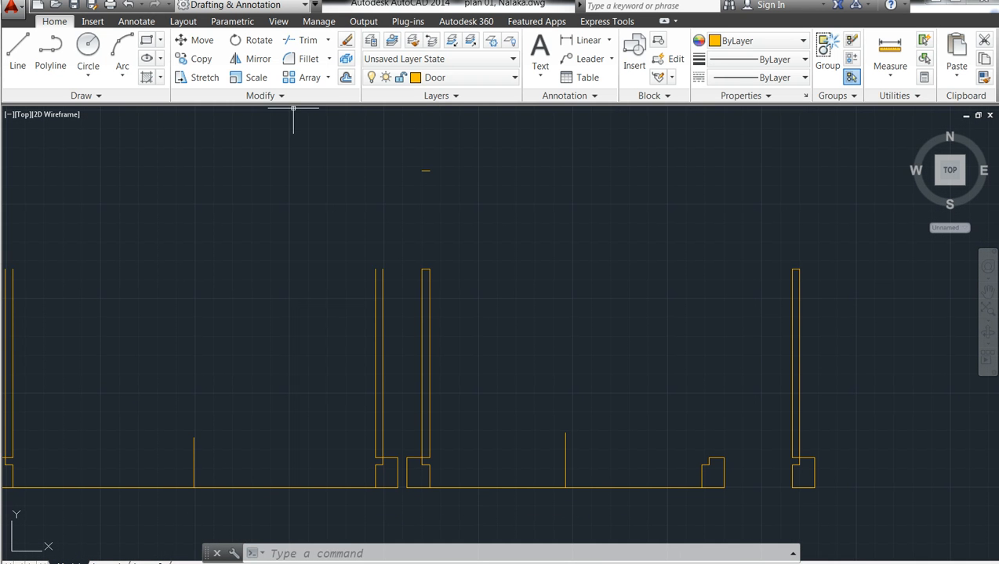
- Add a vertical linear dimension from the leaf's lower inner corner to the inner end of the offset line above
click(584, 39)
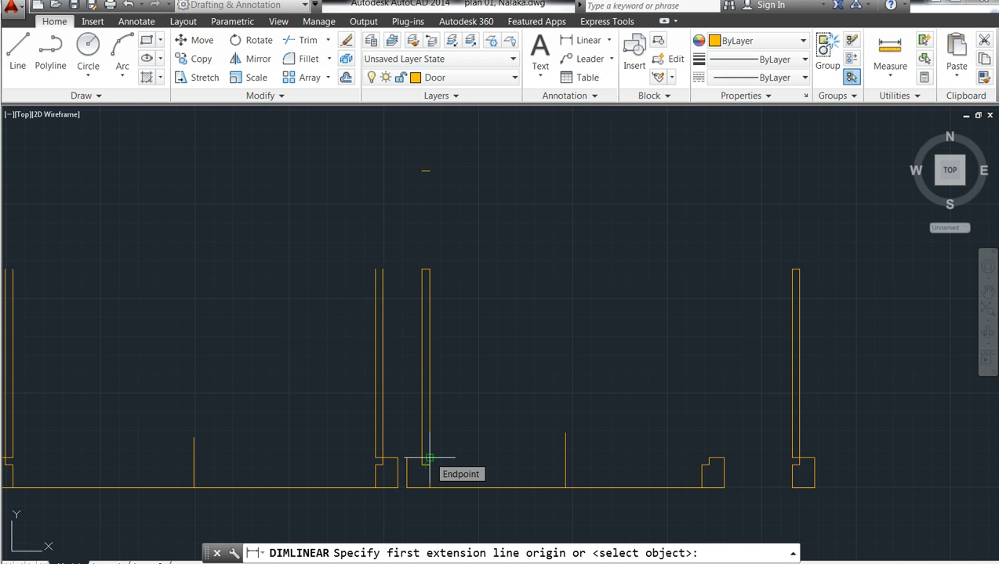
click(428, 459)
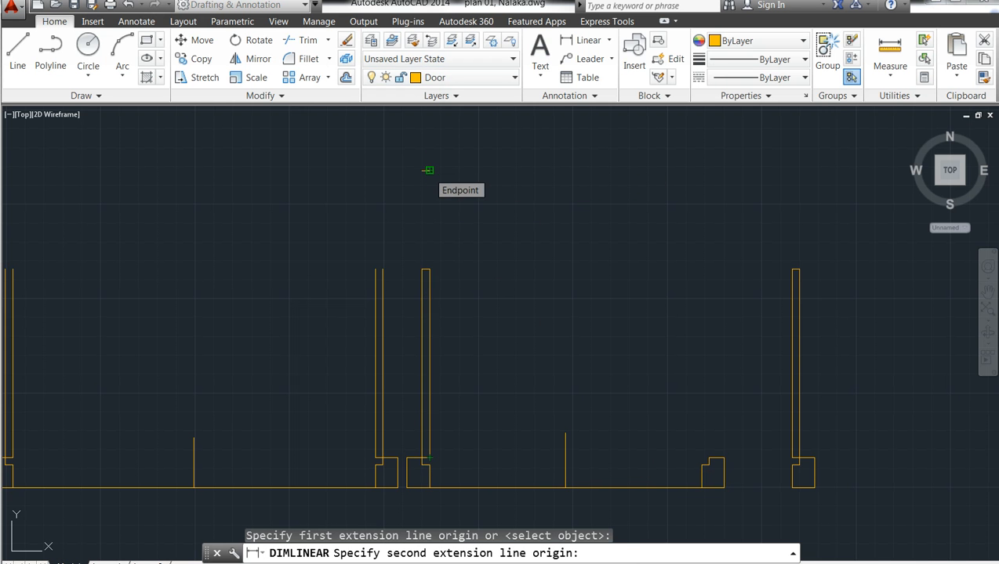
click(428, 170)
click(518, 161)
key(Escape)
key(Escape)
key(Escape)
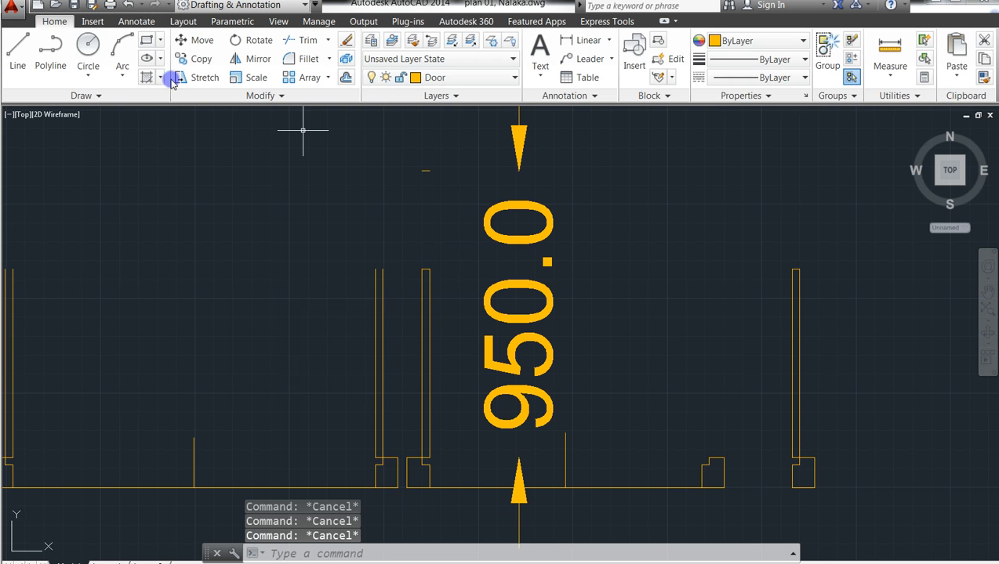
click(16, 48)
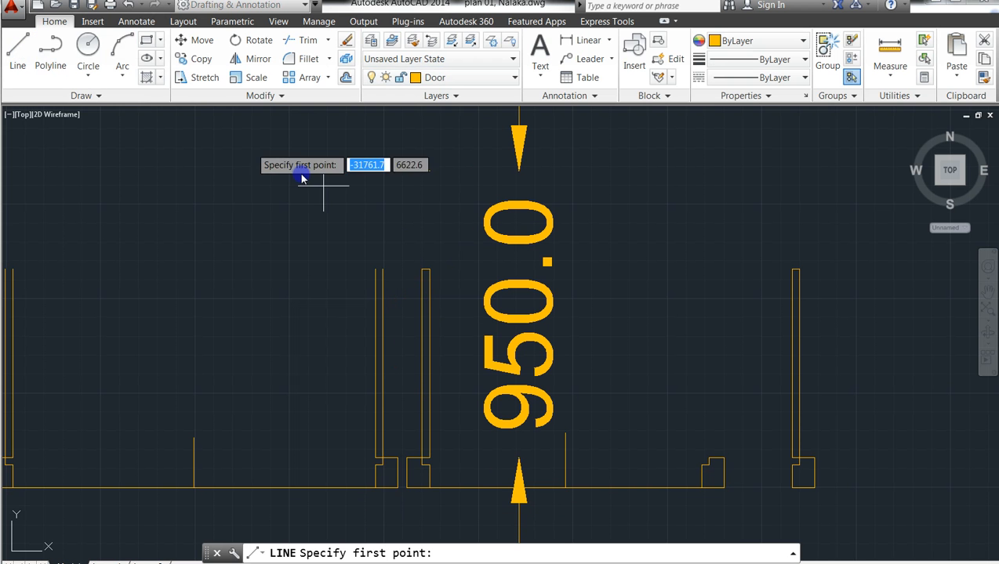
key(Escape)
key(Escape)
key(Escape)
key(Escape)
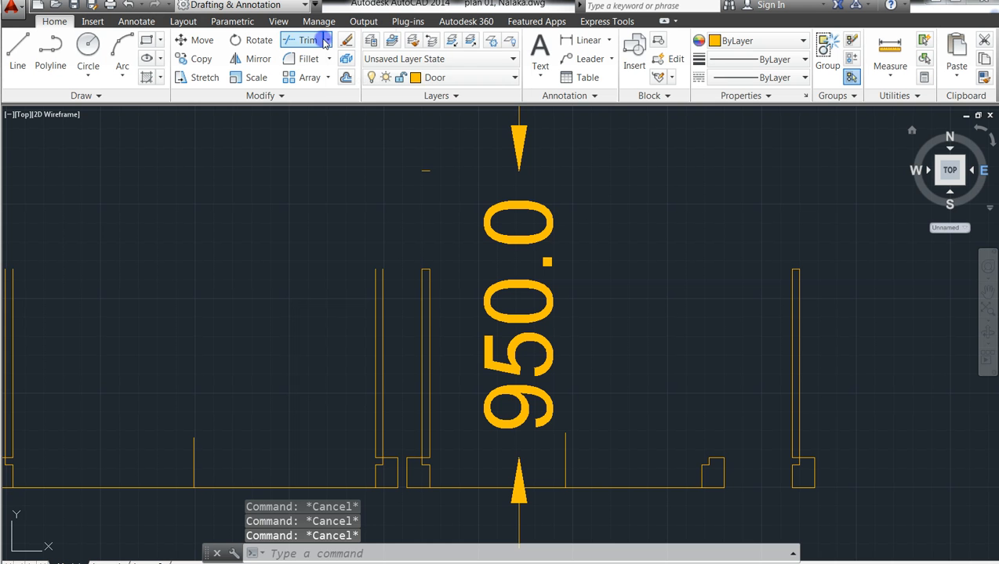
- Extend both vertical edges of the right-hand door's leaf up to the short offset line above it
click(327, 40)
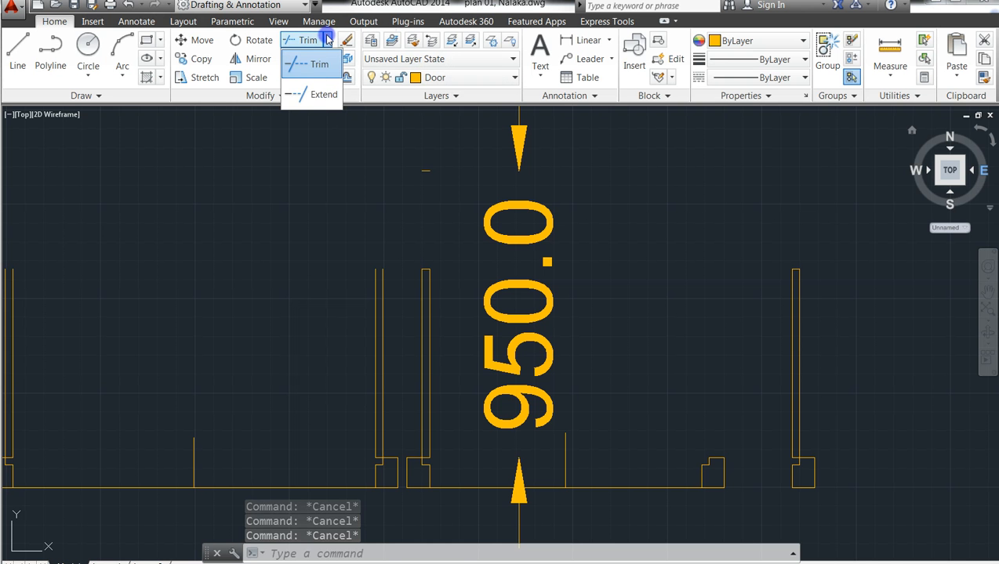
click(318, 96)
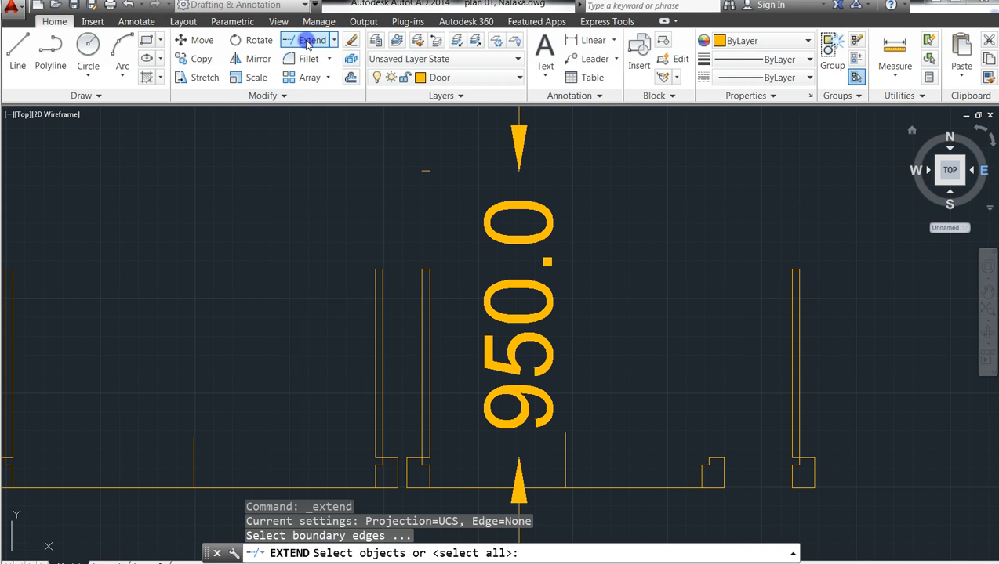
click(430, 284)
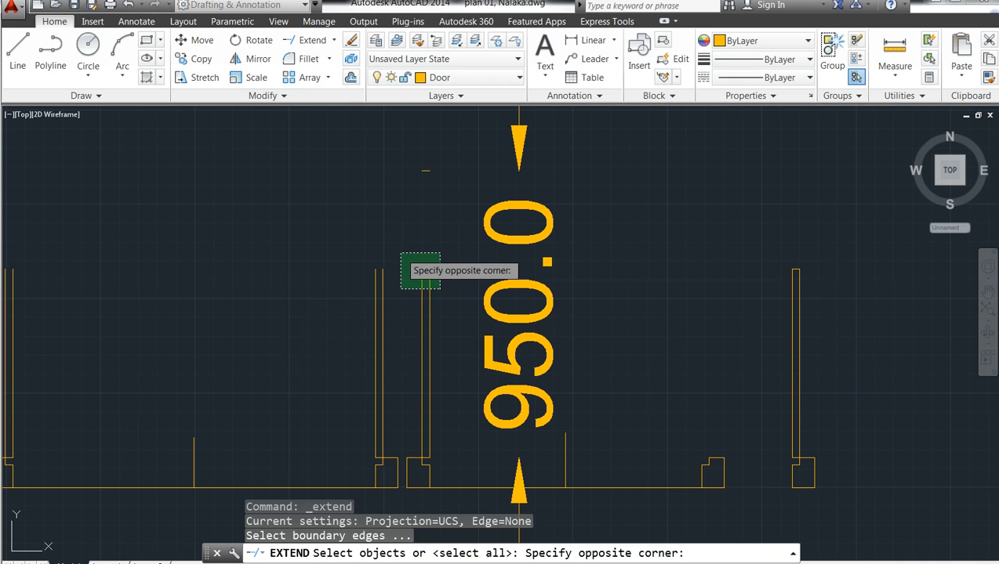
click(413, 211)
click(433, 188)
click(408, 153)
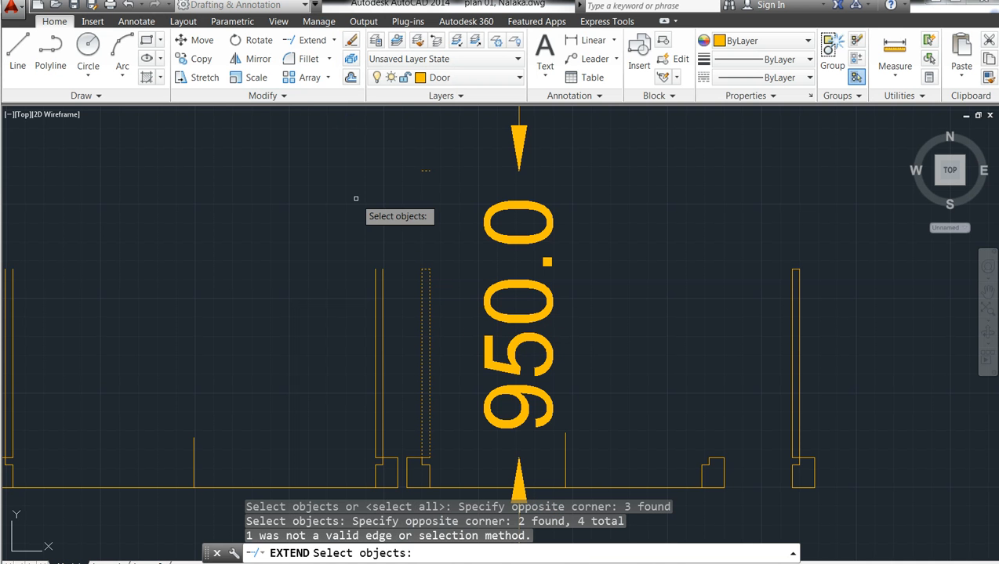
key(Return)
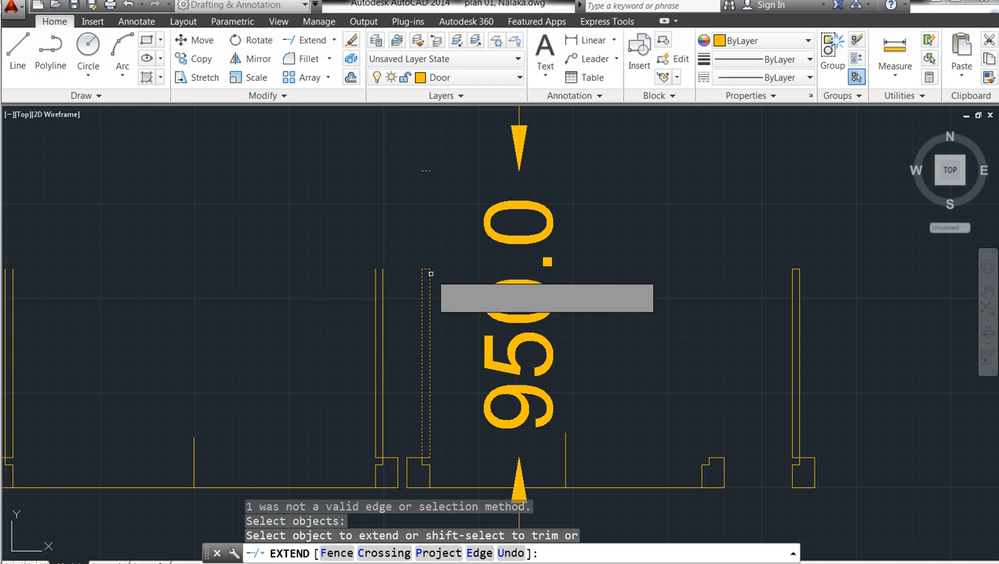
click(430, 271)
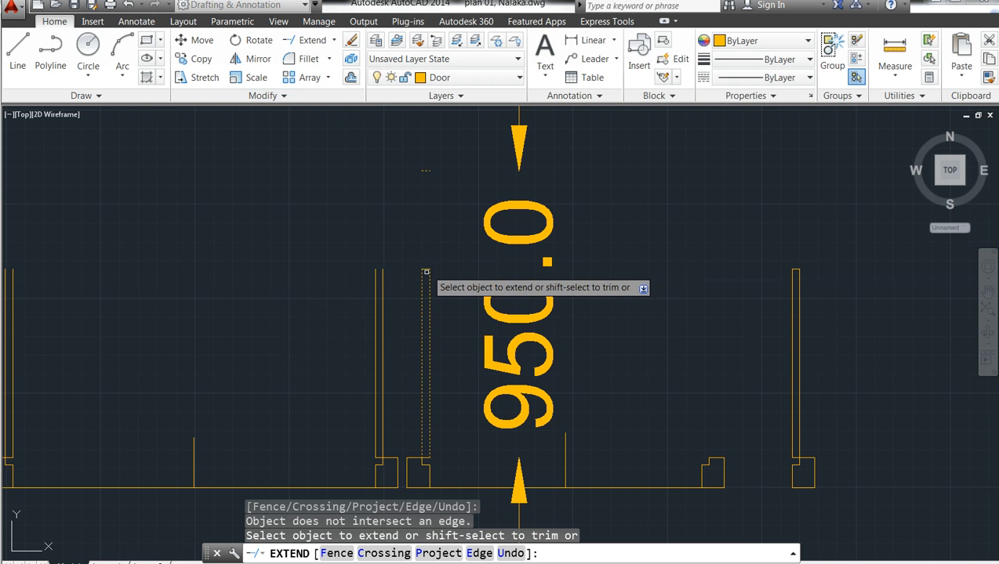
click(428, 276)
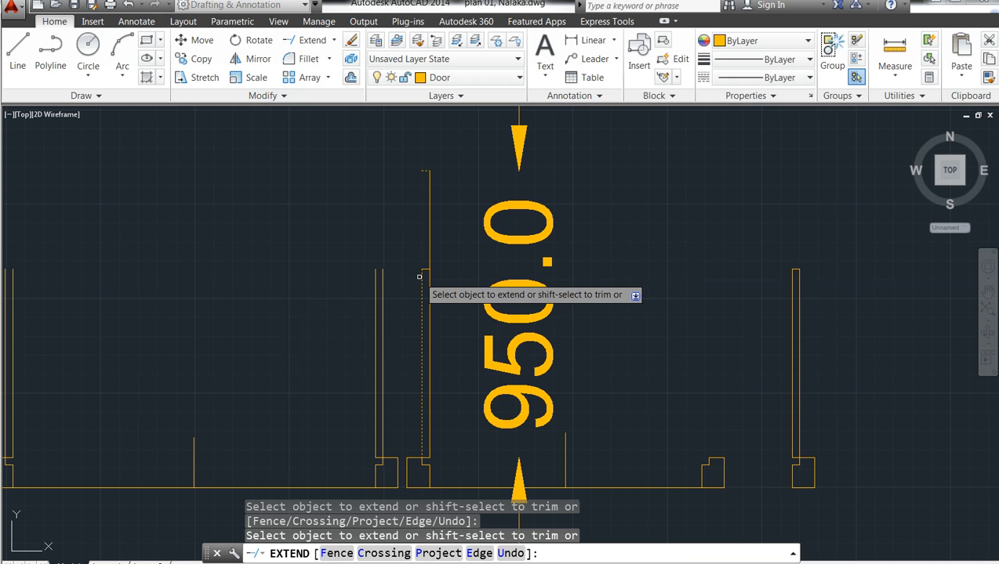
click(419, 277)
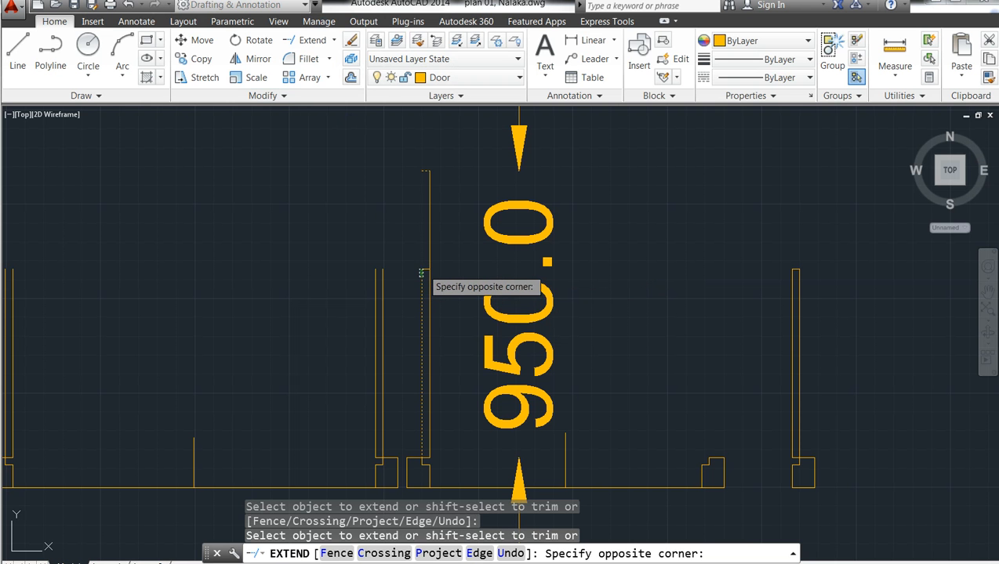
click(424, 269)
key(Escape)
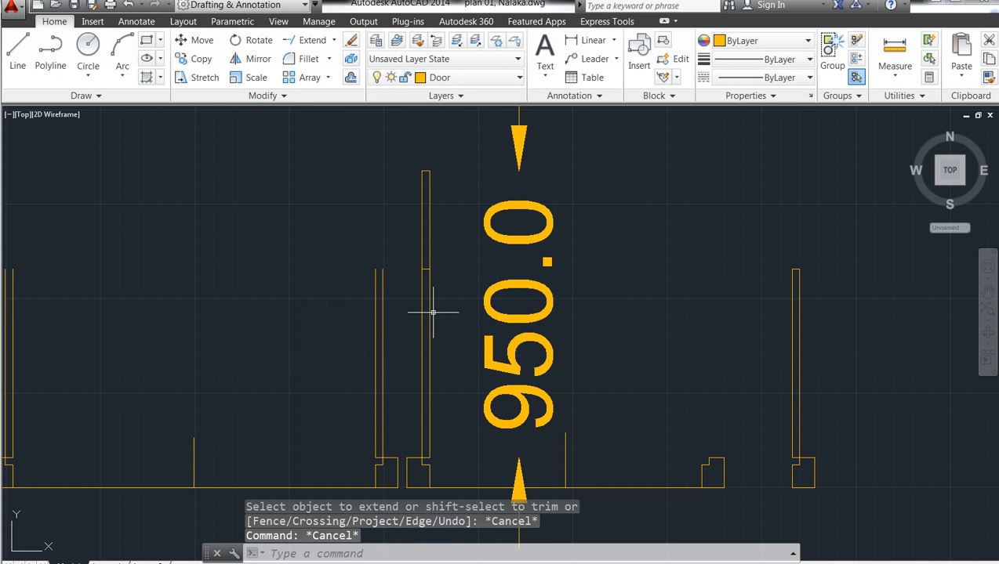
- Delete the old short cap line crossing the extended leaf and the vertical 950 dimension beside it
click(425, 268)
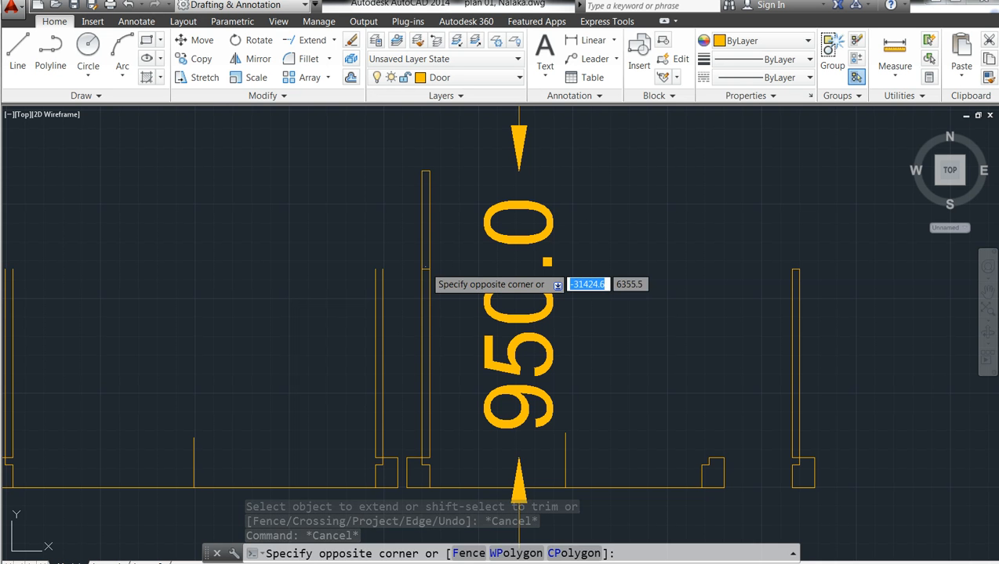
click(425, 269)
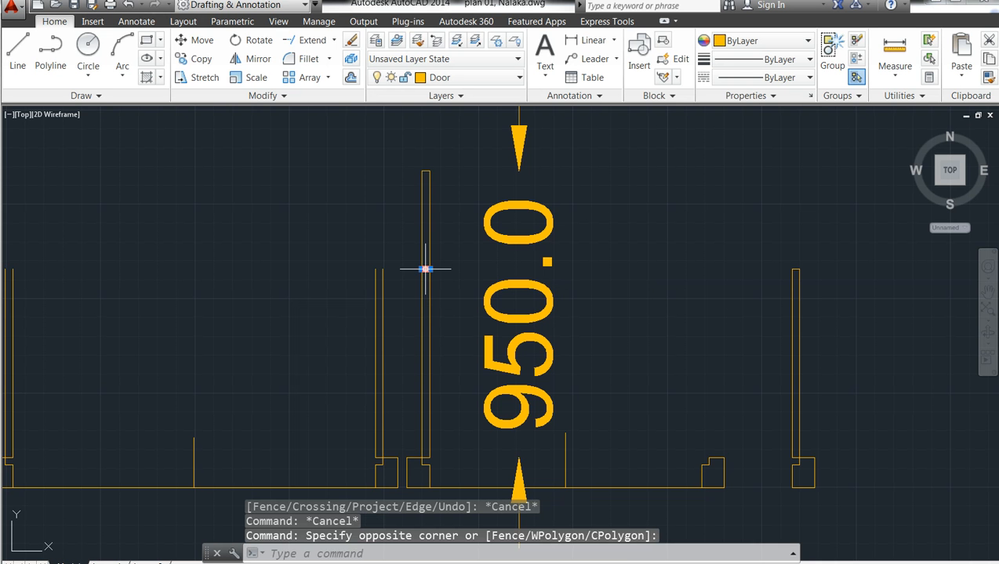
key(Delete)
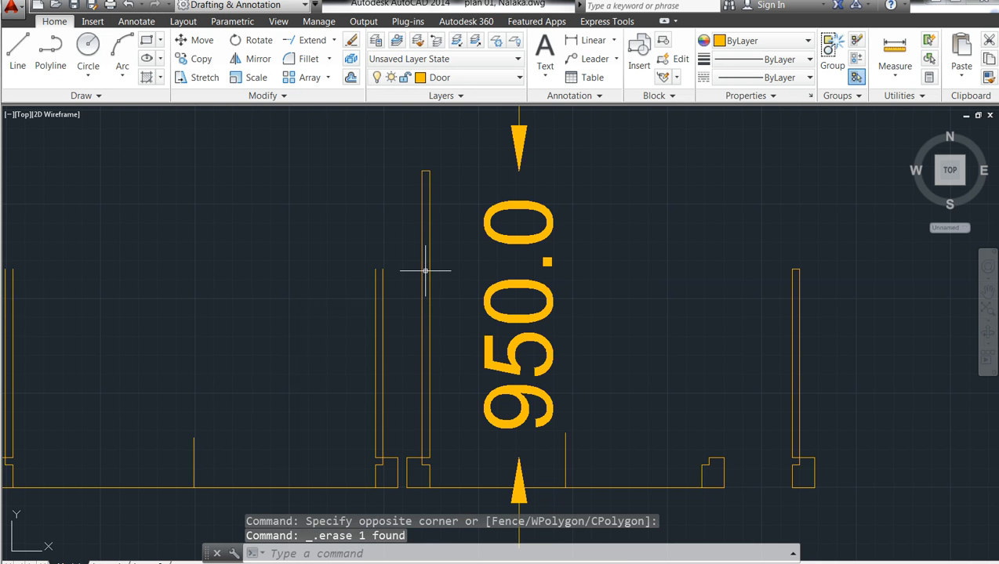
click(562, 295)
click(502, 258)
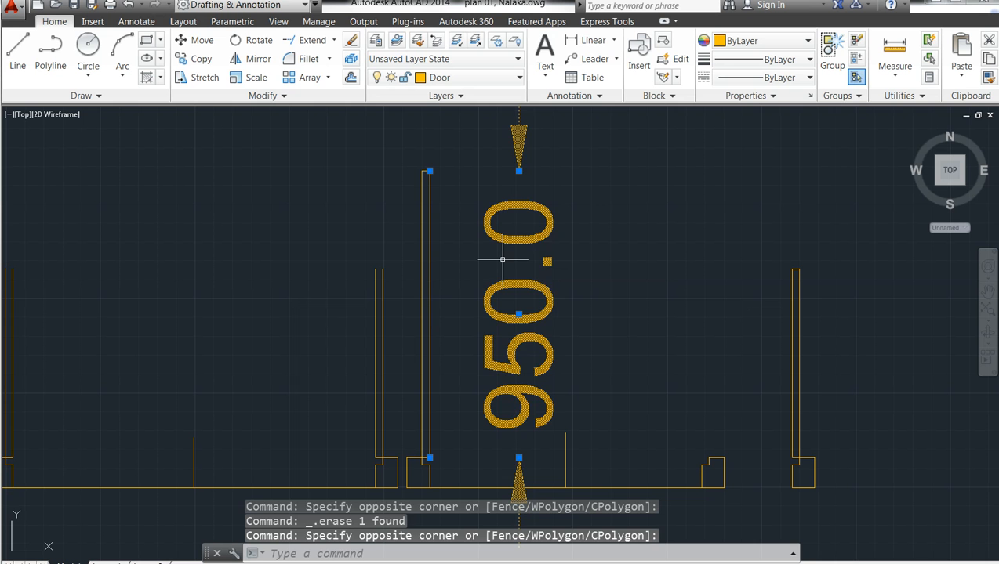
key(Delete)
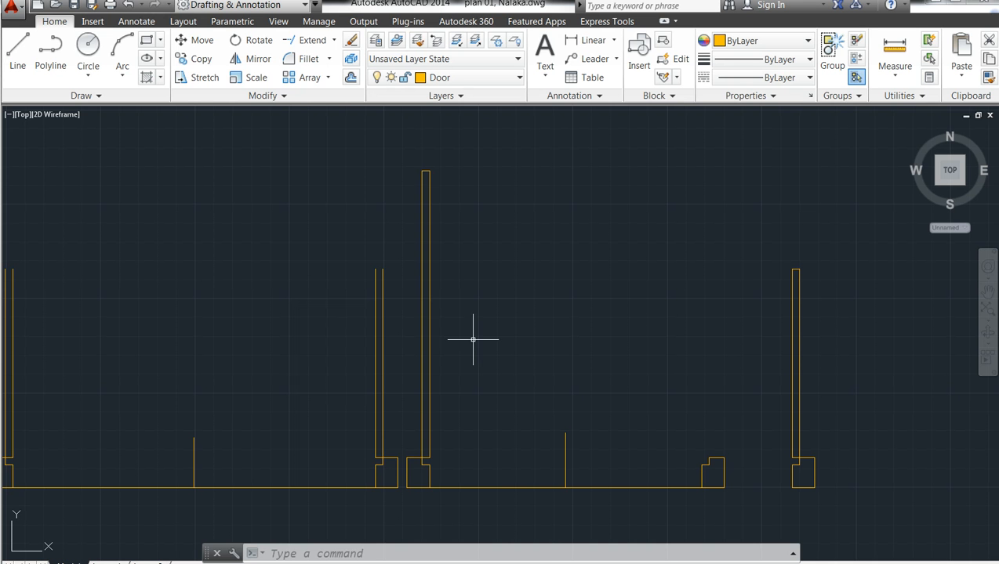
- Draw a 950 radius circle centred on the leaf's lower outer corner and passing through its upper outer corner
click(88, 45)
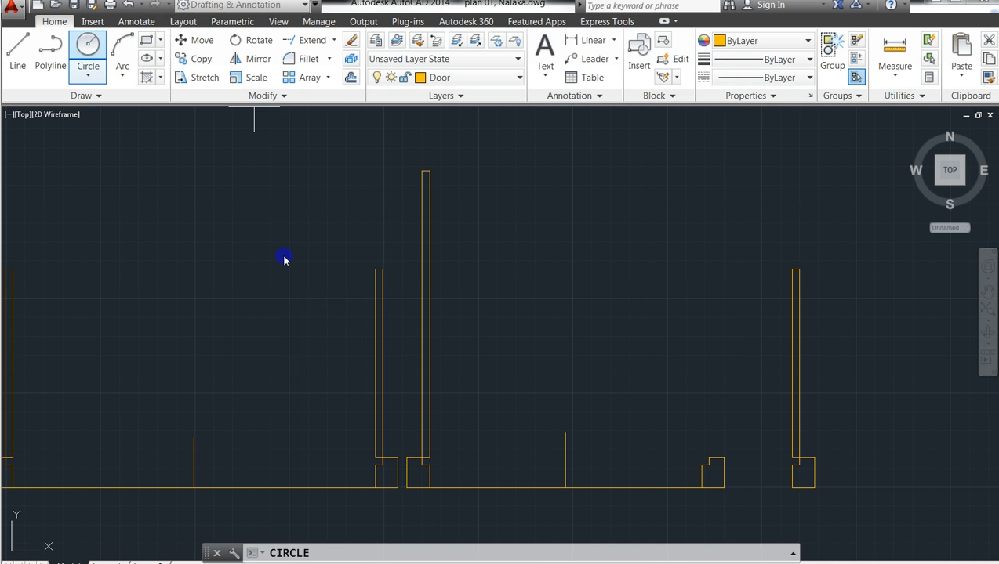
click(422, 459)
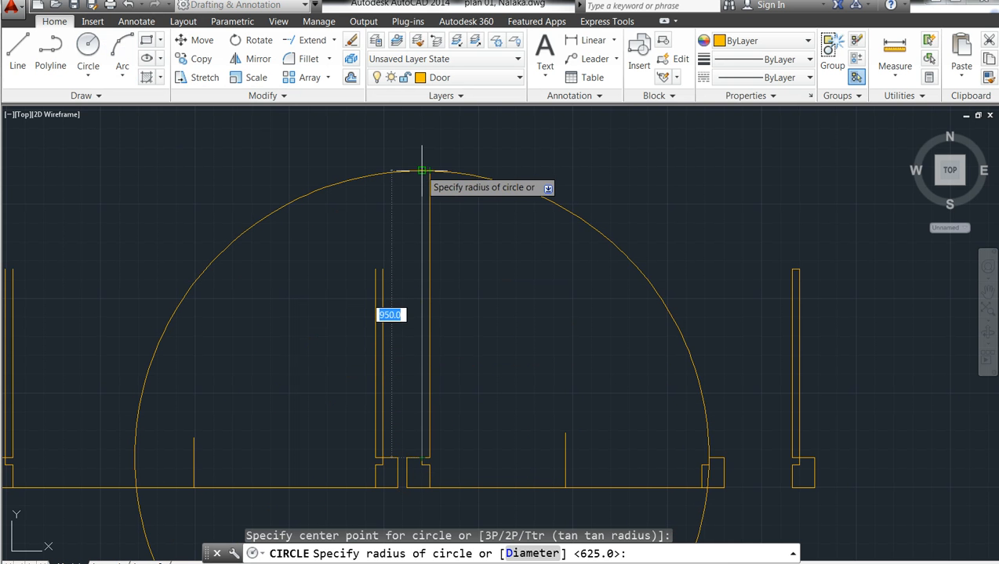
click(422, 170)
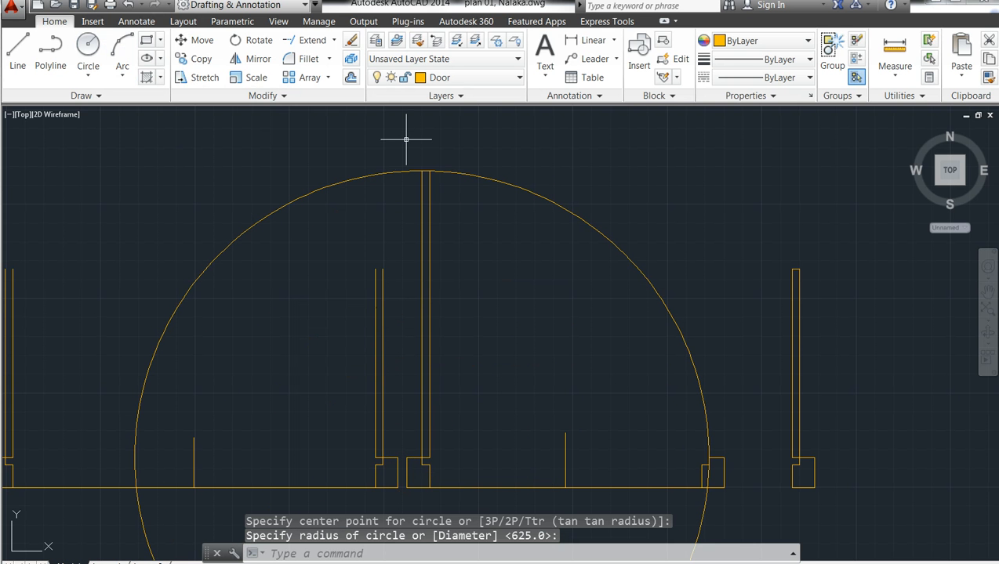
key(Escape)
key(Escape)
key(Escape)
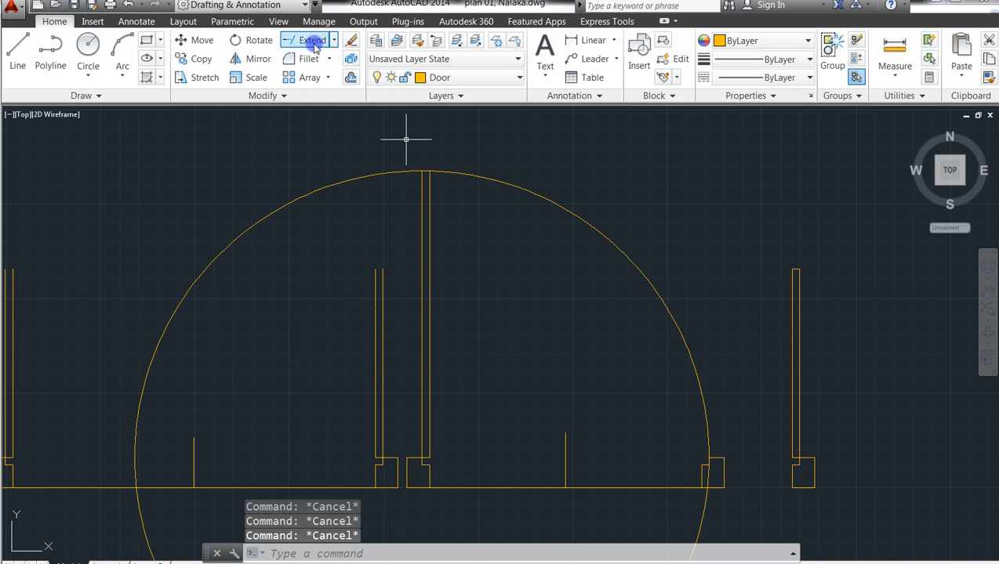
- Trim away the part of the 950 radius circle to the left of the door leaf, above the threshold line
click(334, 41)
click(327, 62)
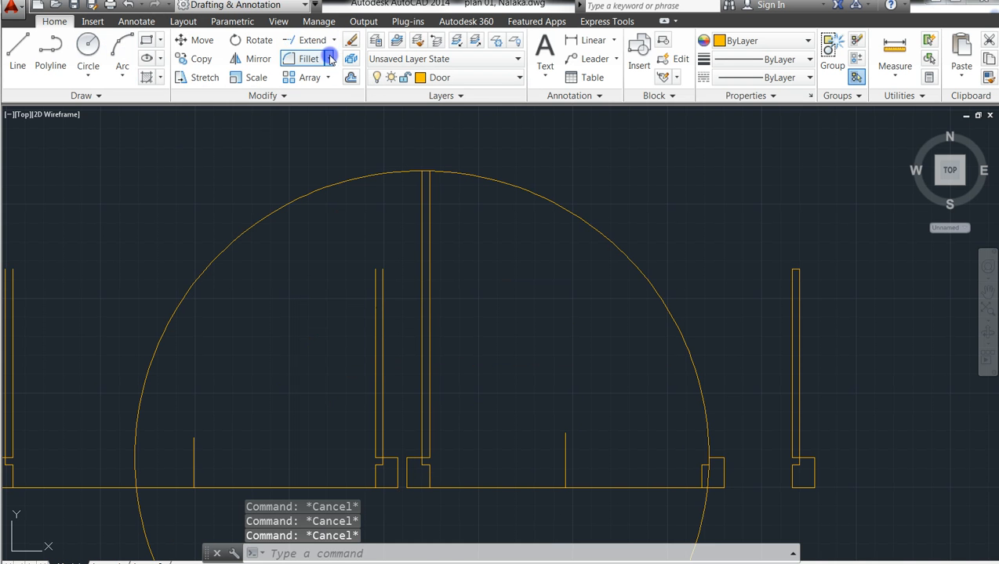
click(747, 492)
click(327, 147)
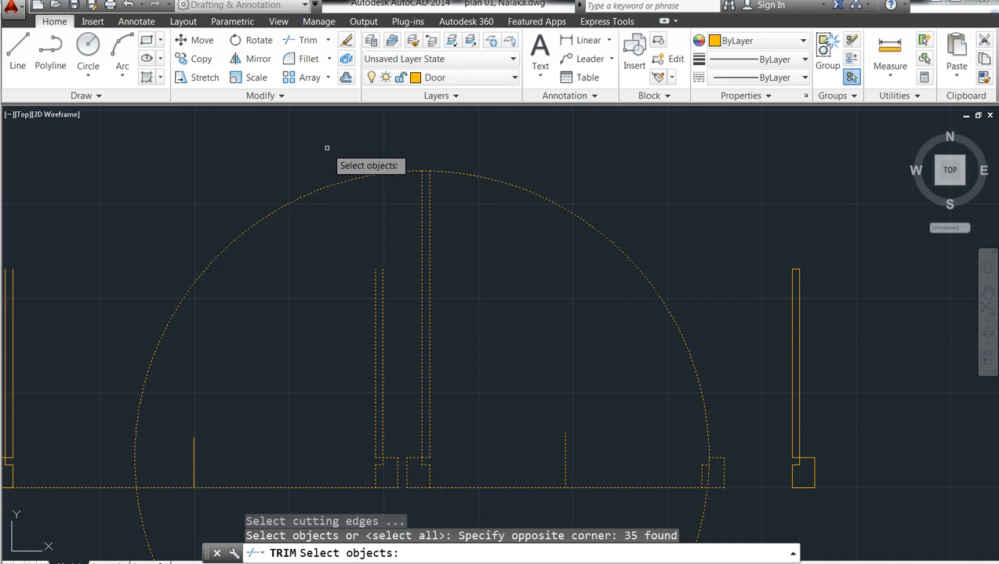
key(Return)
click(341, 200)
click(307, 178)
key(Escape)
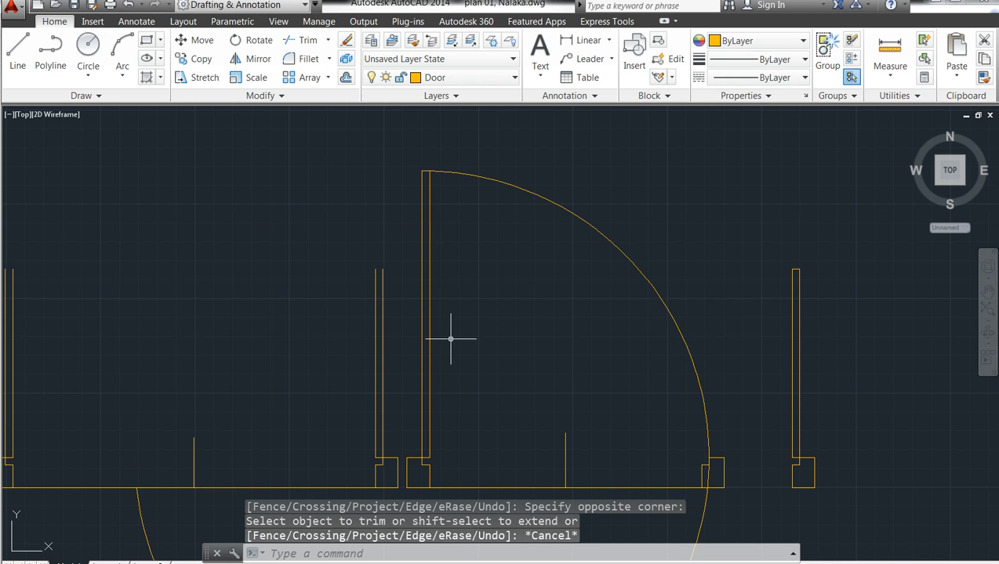
key(Escape)
key(Escape)
key(Escape)
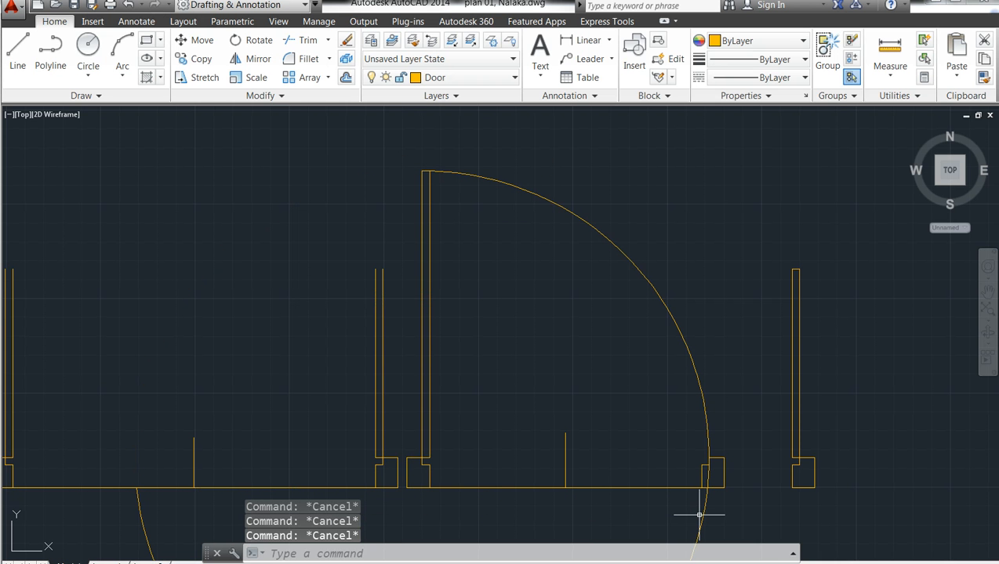
- Trim the short piece of the swing arc that crosses the right-hand door jamb
click(304, 40)
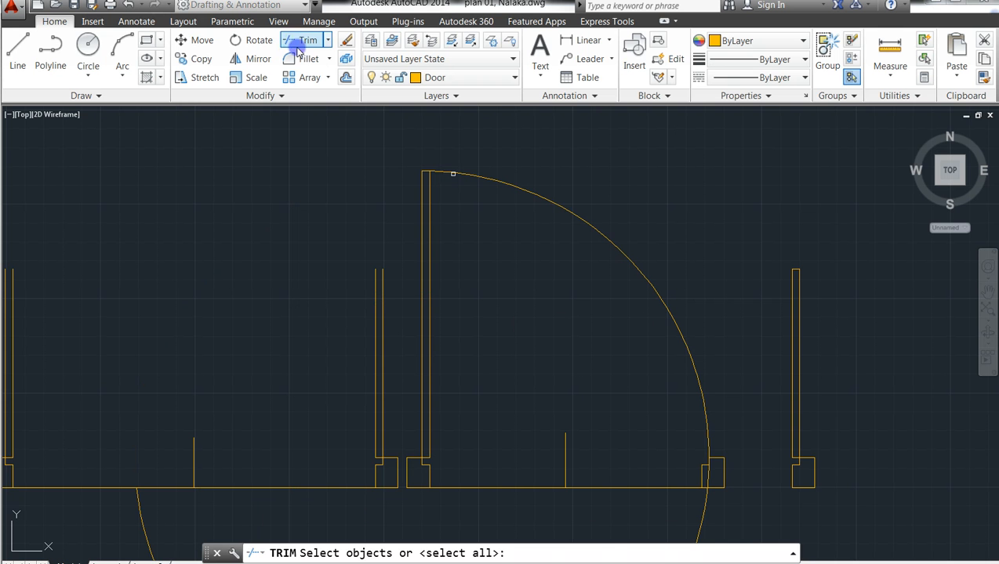
click(765, 486)
click(627, 398)
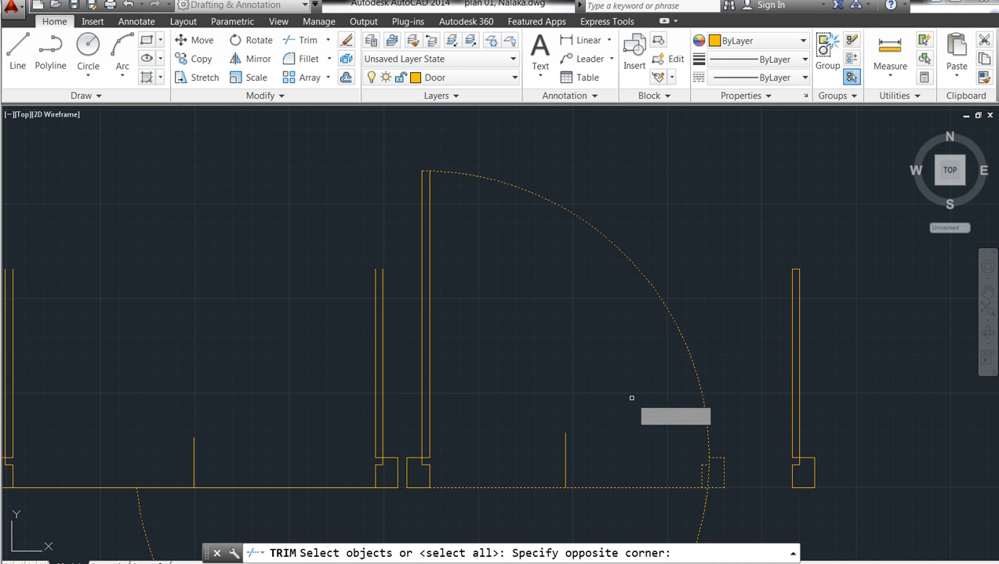
key(Return)
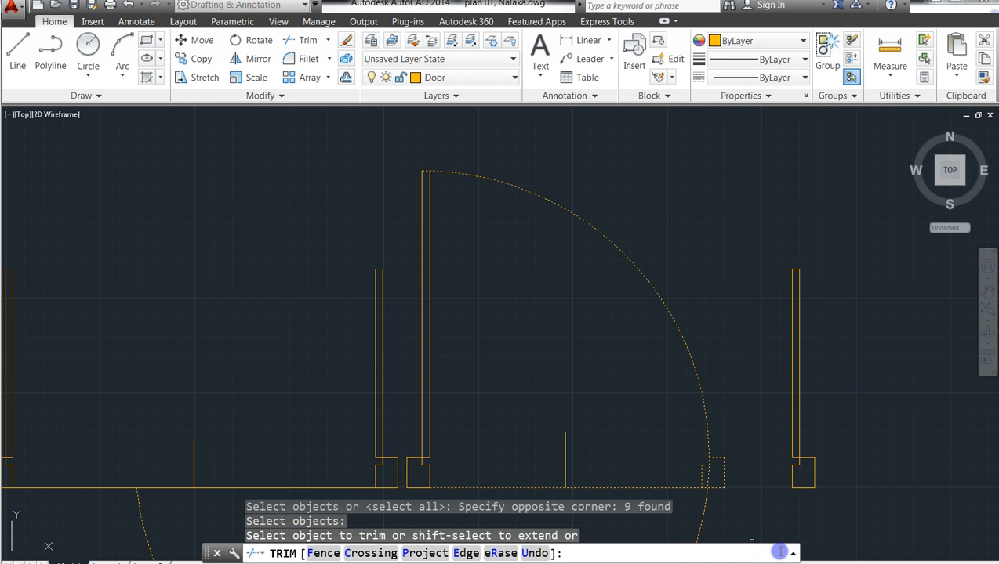
click(709, 476)
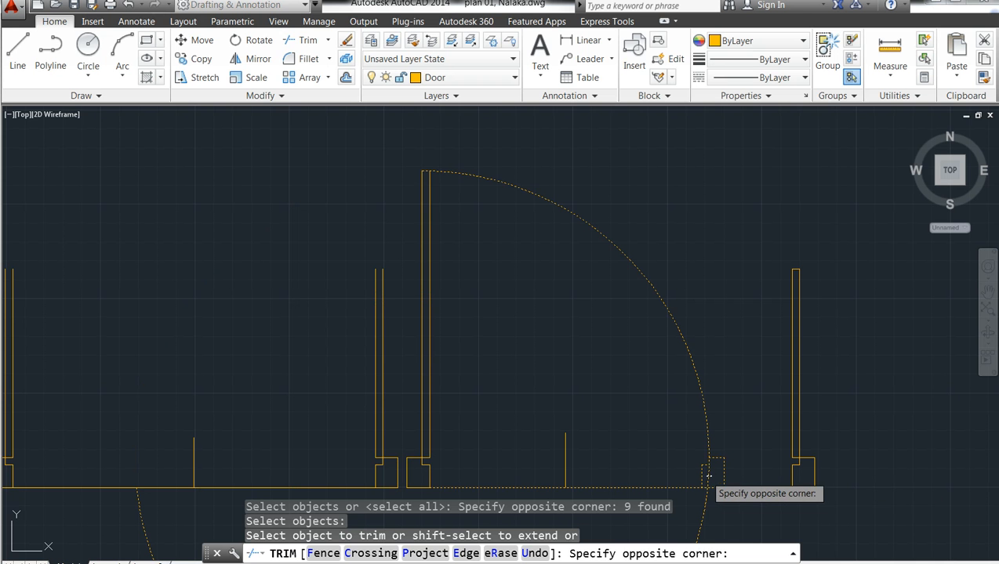
click(708, 486)
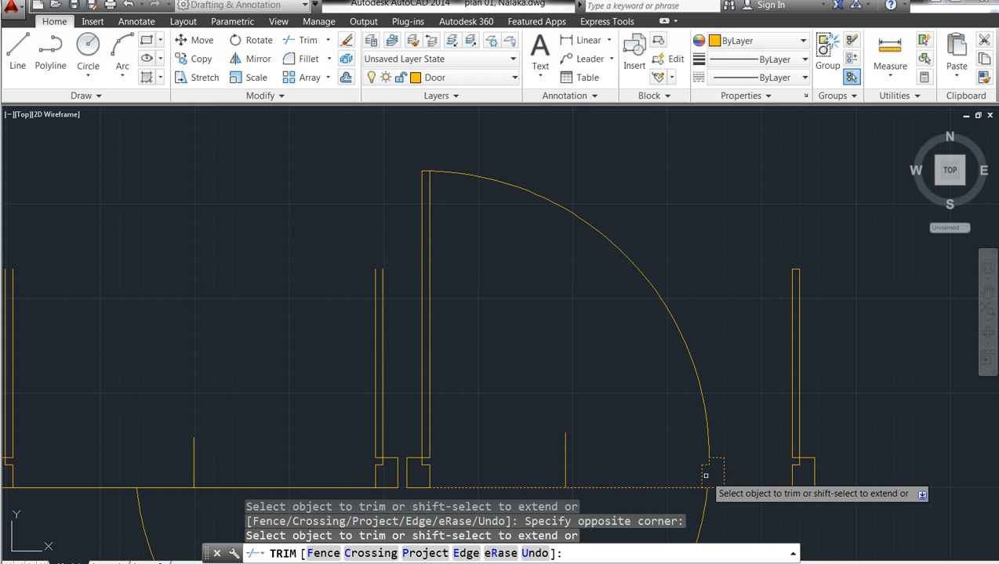
key(Escape)
key(Escape)
- Delete the leftover lower portion of the circle below the threshold line
click(703, 530)
click(697, 511)
key(Delete)
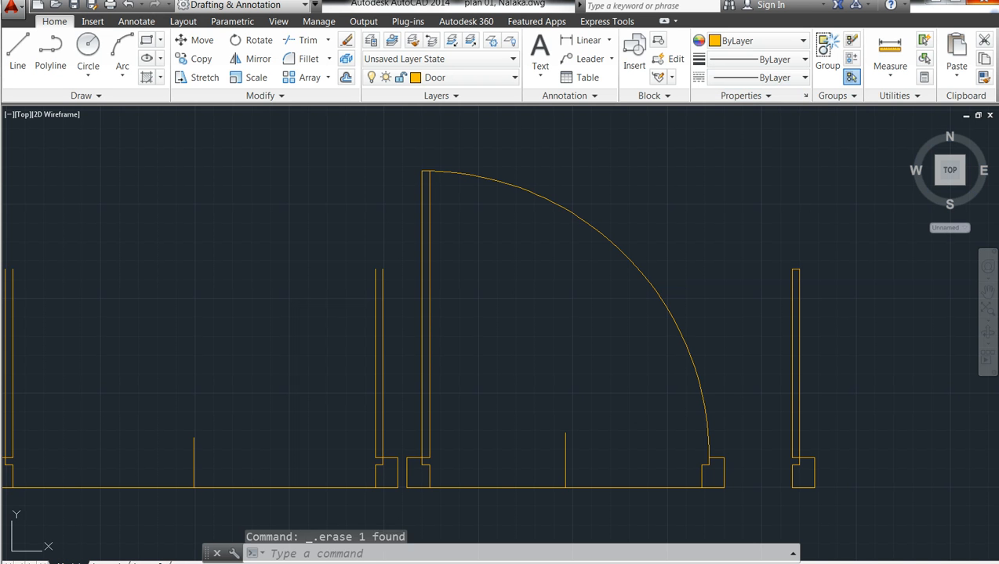
key(Escape)
key(Escape)
key(Escape)
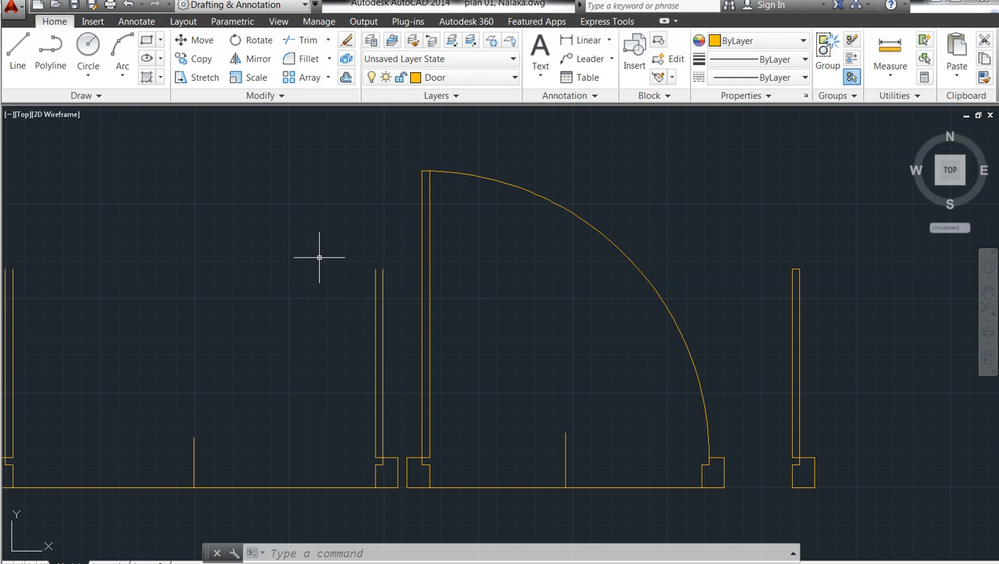
- Draw a circle of about 152 radius inside the door swing, between the leaf and the arc
click(87, 44)
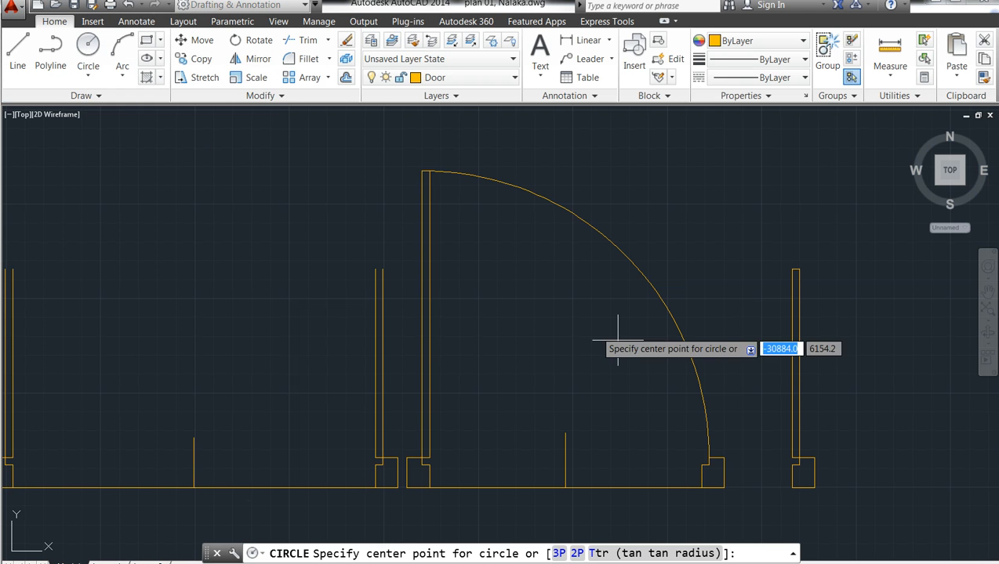
click(530, 344)
click(576, 368)
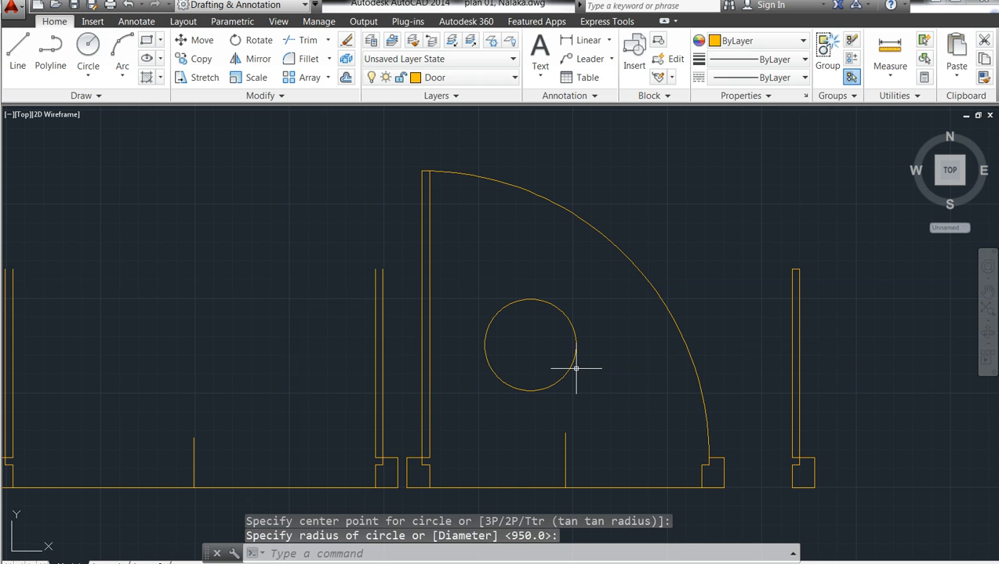
key(Escape)
key(Escape)
key(Escape)
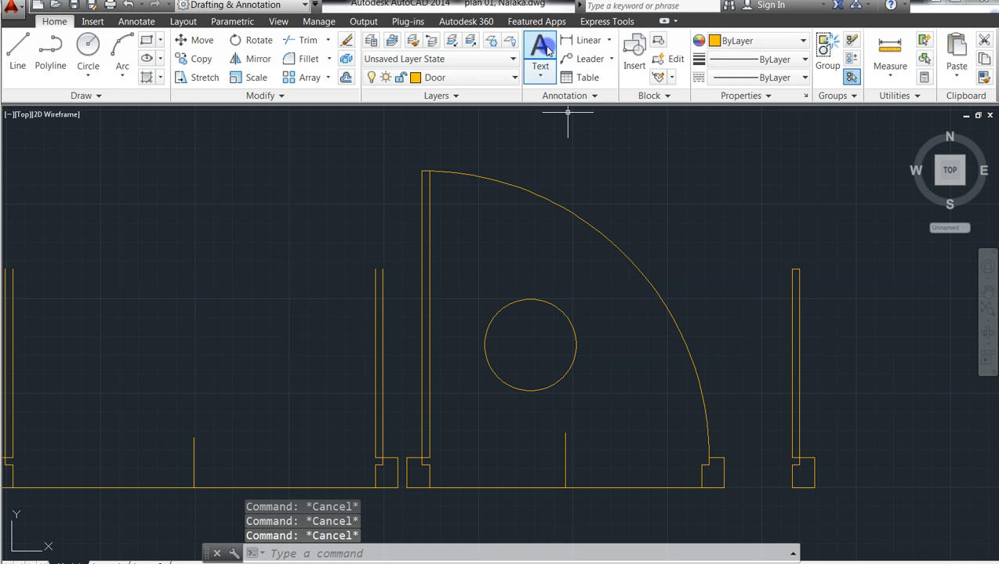
- Add the multiline text "D2" inside the small circle within the door swing
click(540, 55)
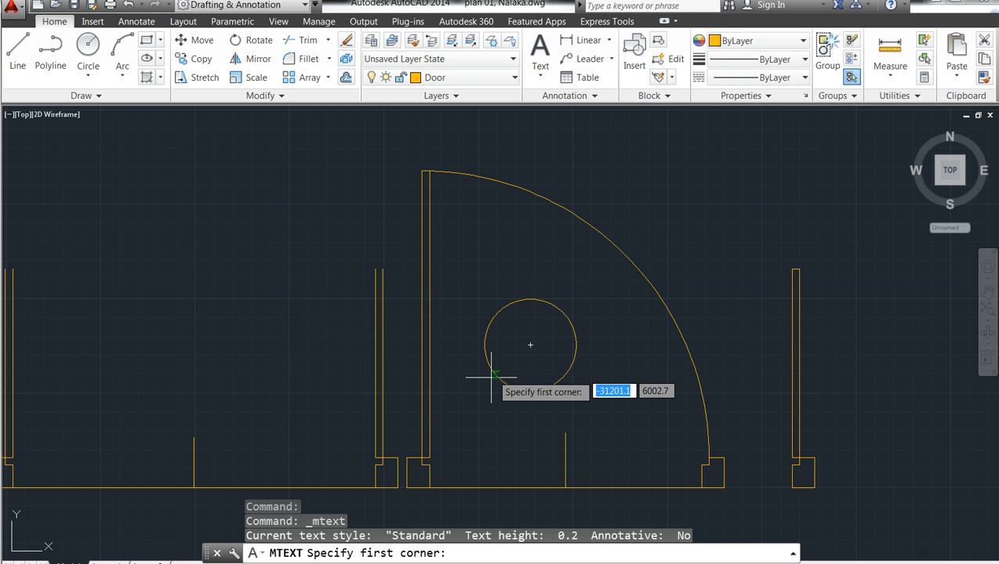
click(498, 331)
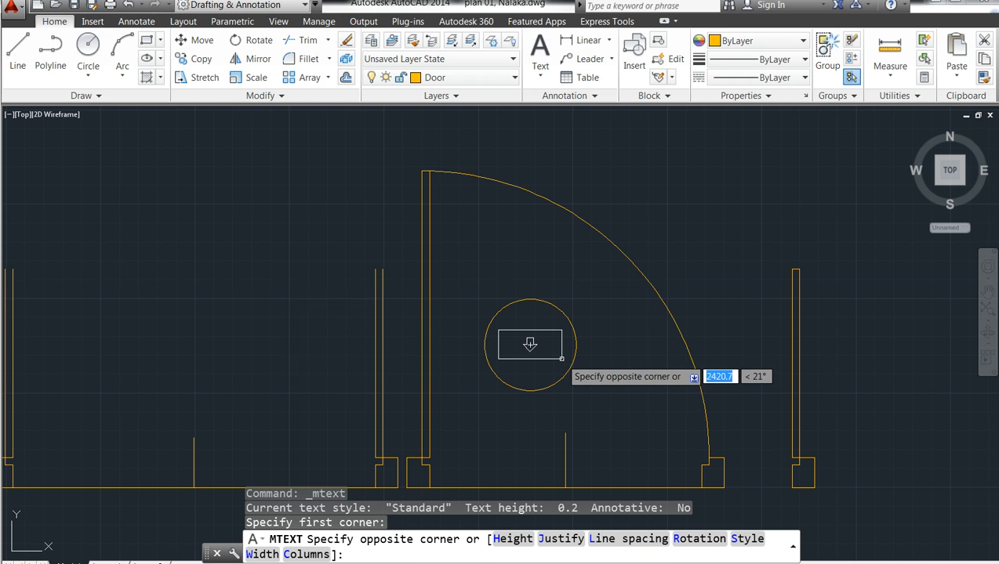
click(561, 362)
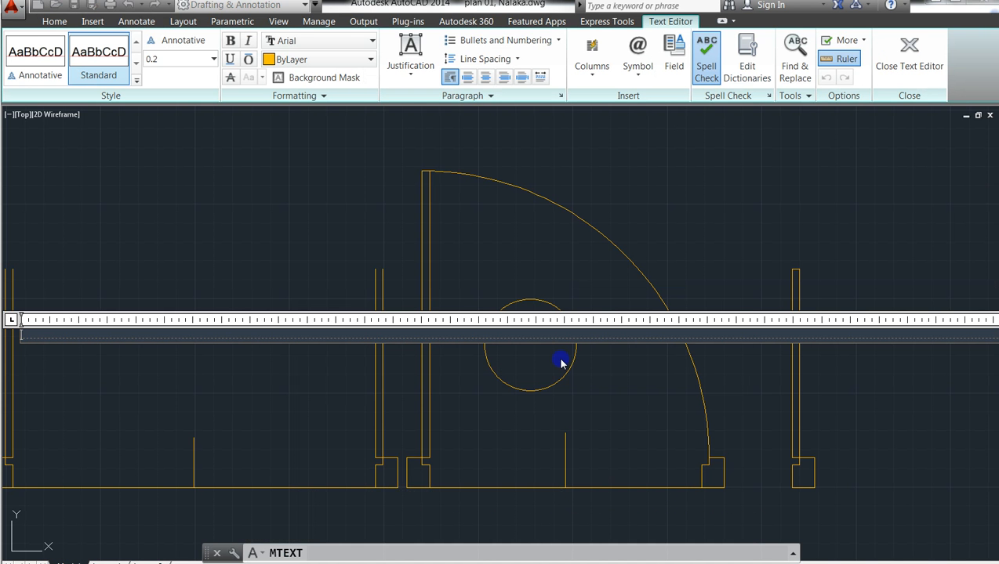
text(D2)
- Try to set the D2 label's text height to 225, and dismiss the Windows color scheme prompt
double_click(30, 336)
double_click(29, 337)
click(26, 335)
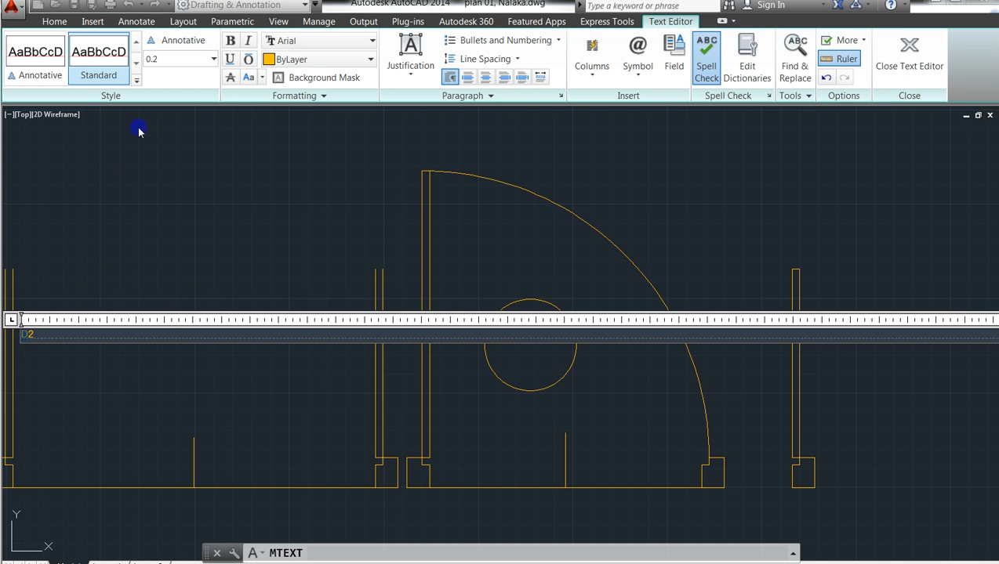
click(157, 60)
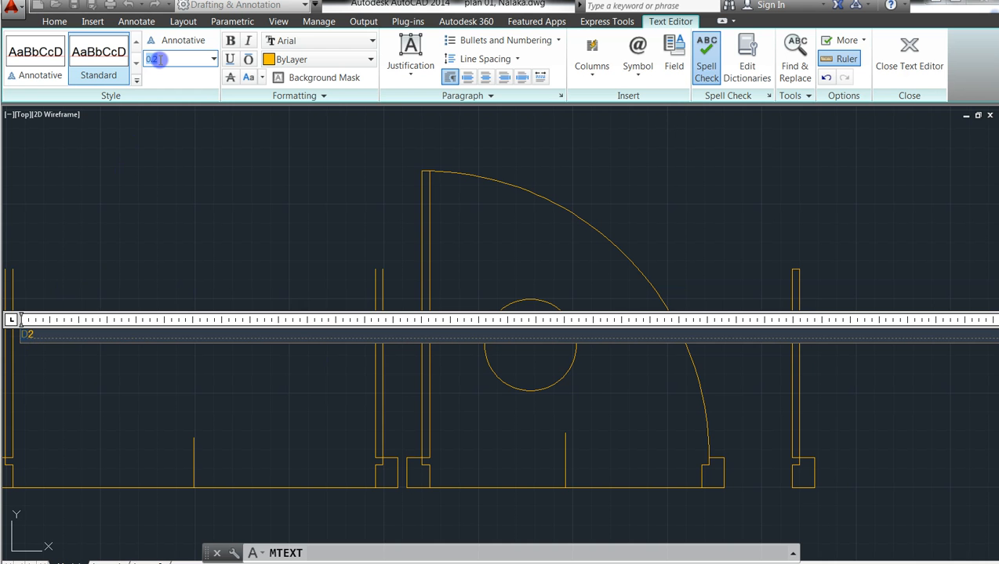
text(2)
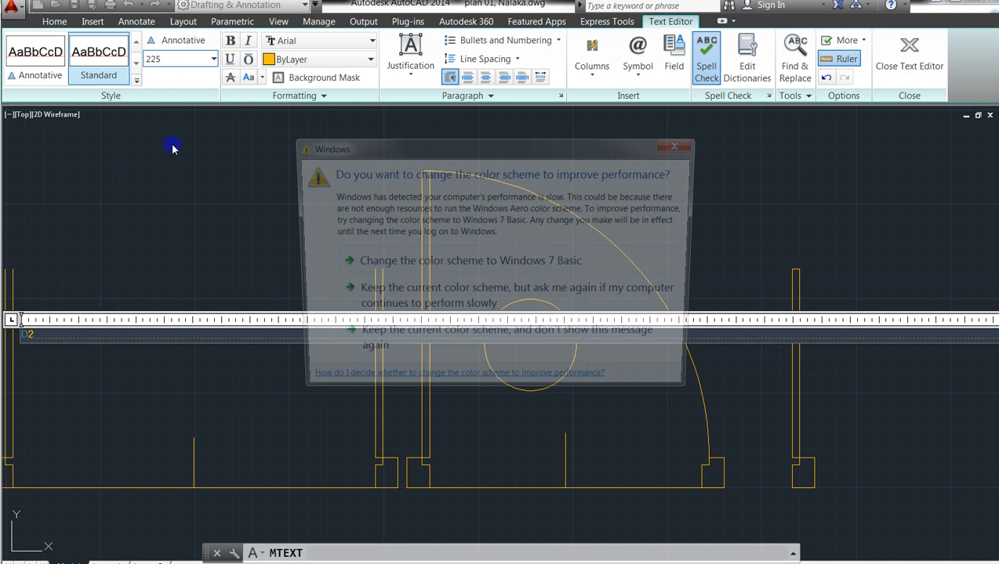
click(683, 143)
- Set the height of the whole D2 label text to 225 and finish editing it
drag(49, 335, 7, 340)
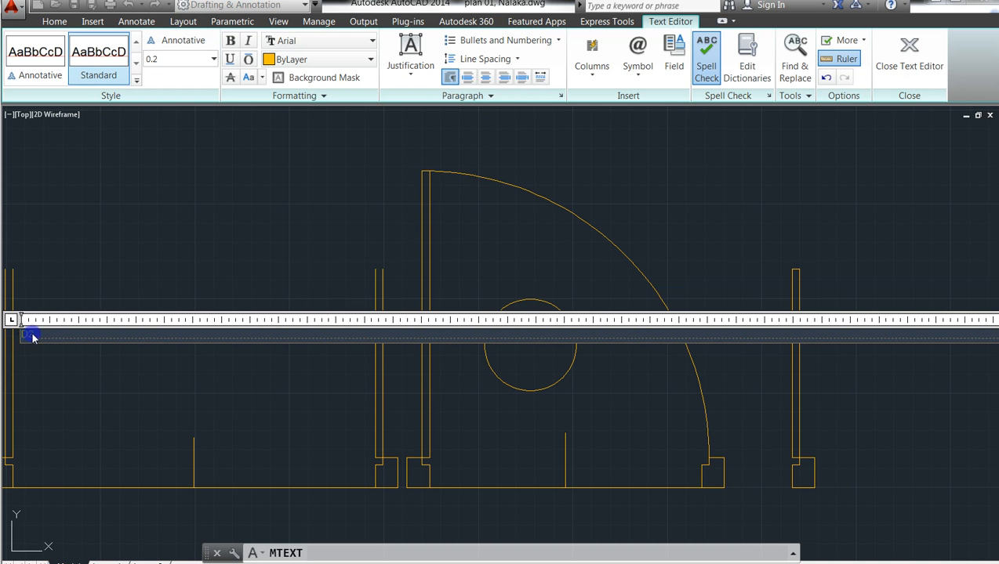
click(180, 61)
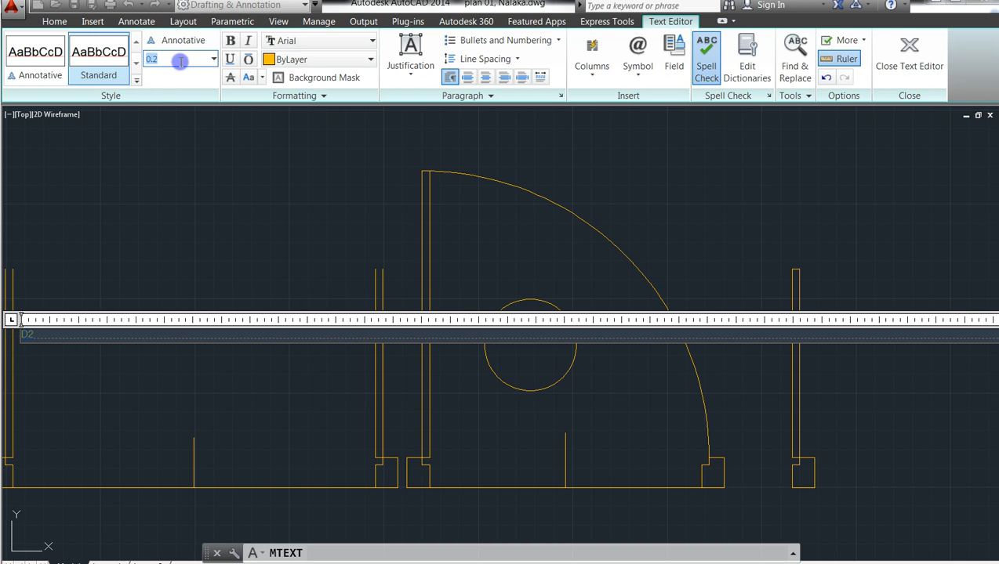
text(225)
key(Return)
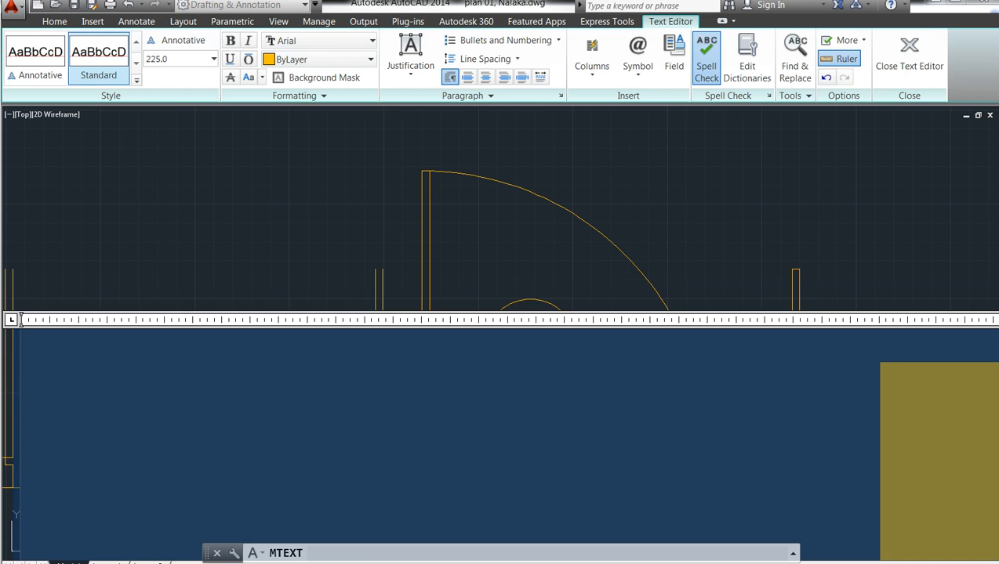
click(169, 163)
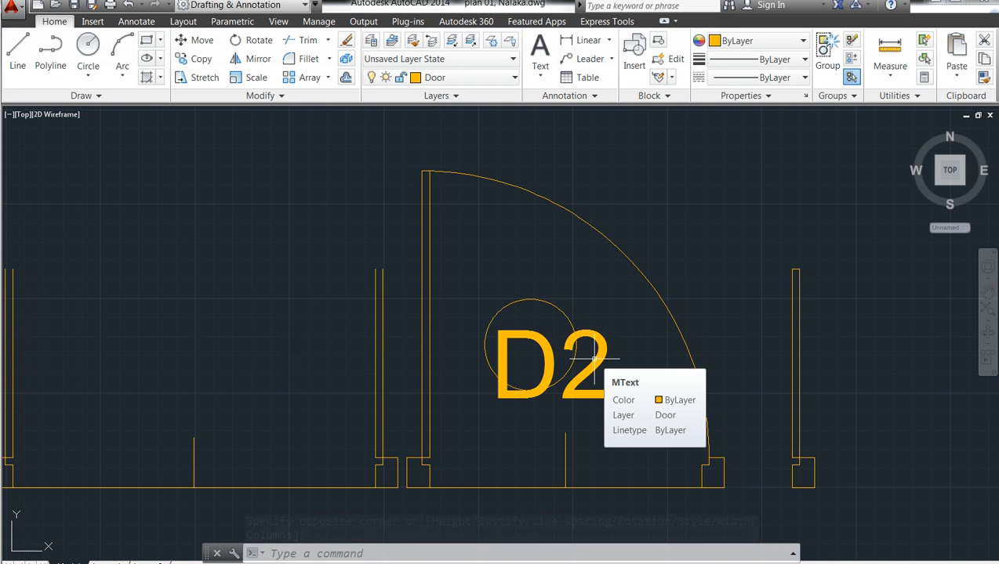
- Edit the D2 label so that only the character "2" has a text height of 112
double_click(542, 352)
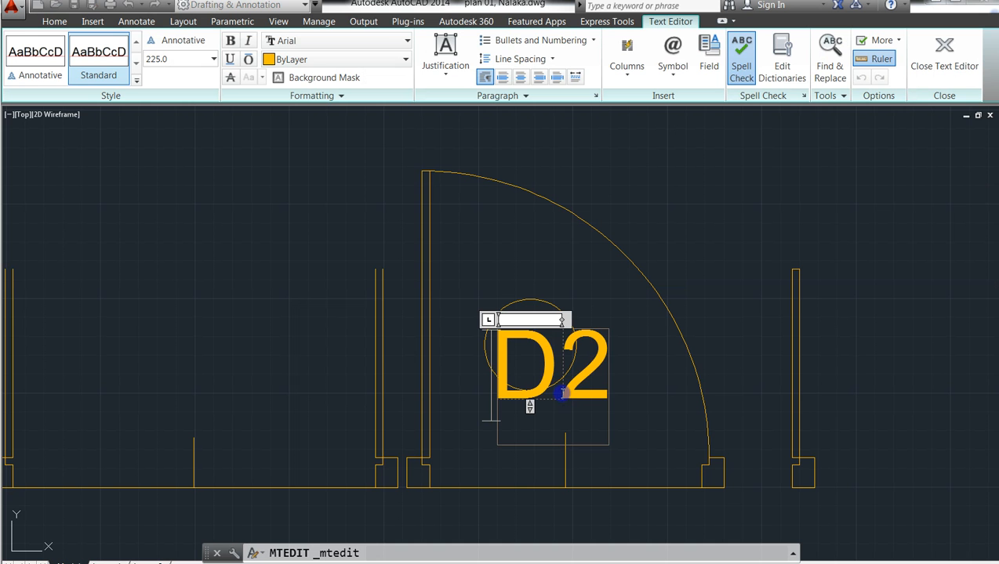
drag(567, 392, 594, 393)
click(593, 393)
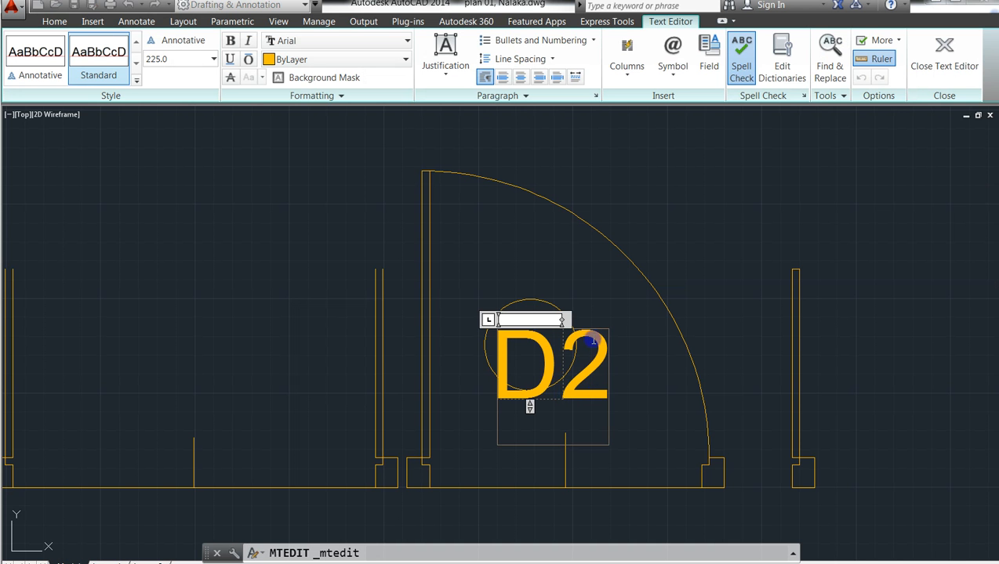
mouse_move(608, 394)
mouse_down()
mouse_move(580, 392)
mouse_move(595, 391)
mouse_up()
click(570, 391)
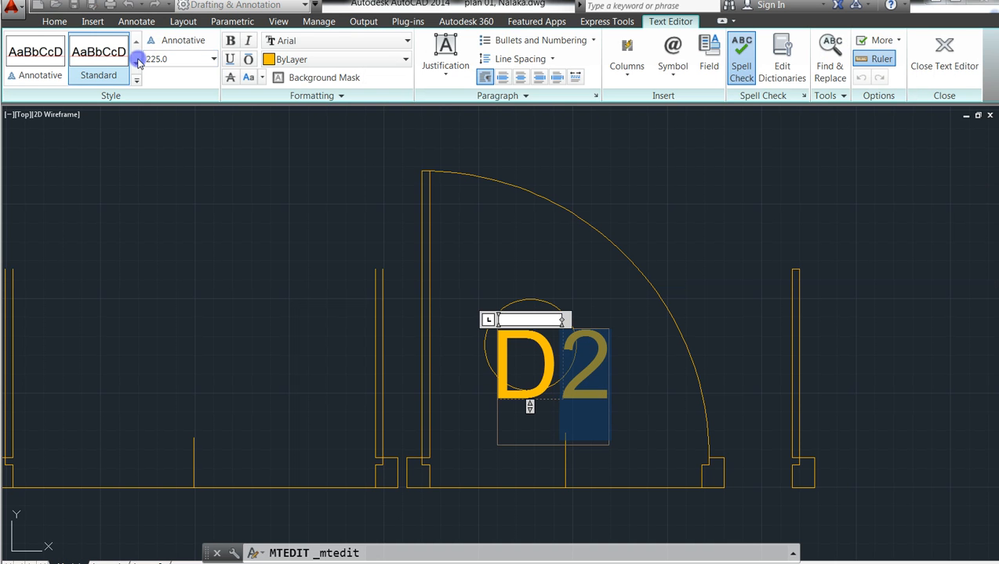
click(167, 58)
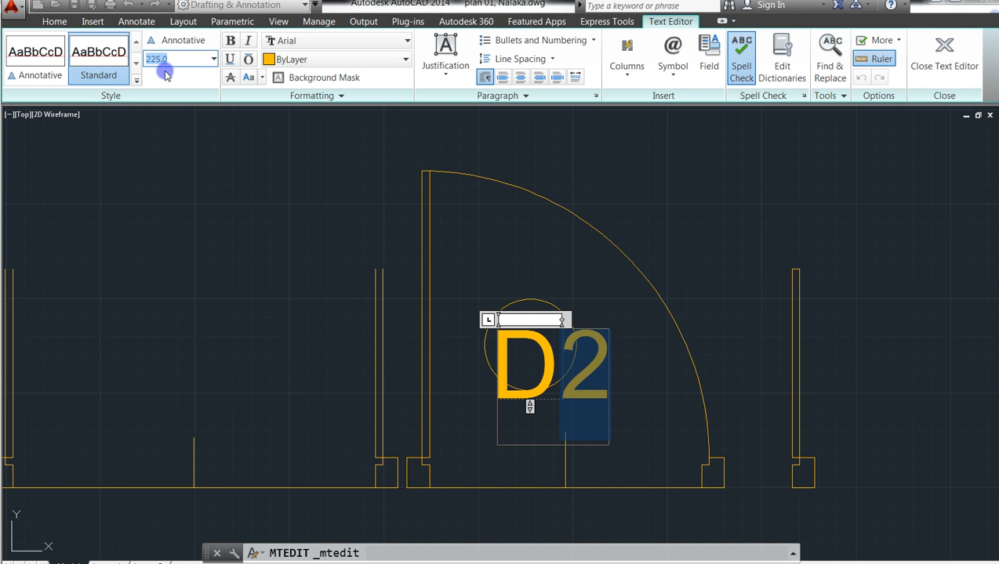
text(112)
key(Return)
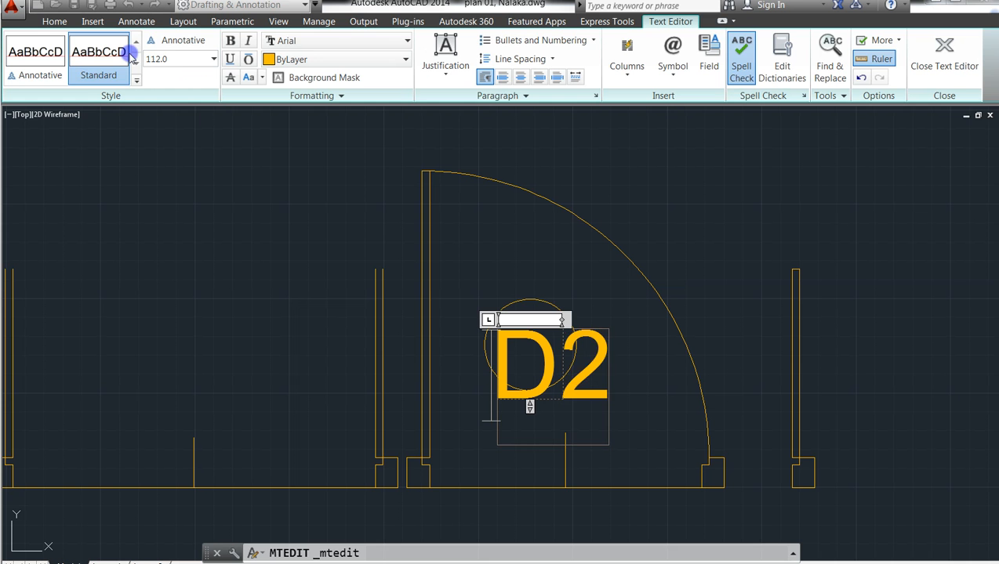
click(198, 139)
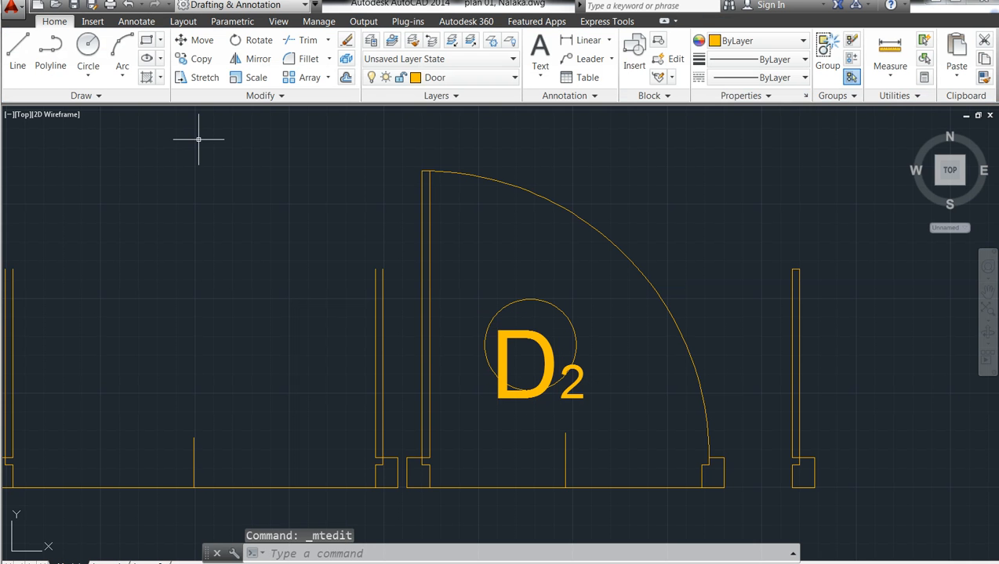
key(Escape)
key(Escape)
key(Escape)
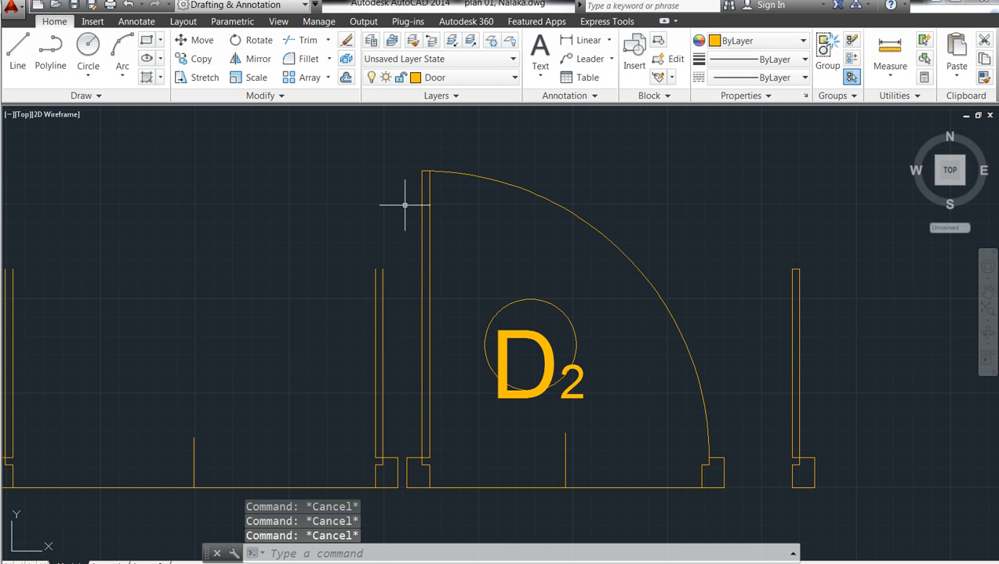
- Replace the small circle at the D2 label with a circle about 217 in radius that encloses the whole label
click(527, 300)
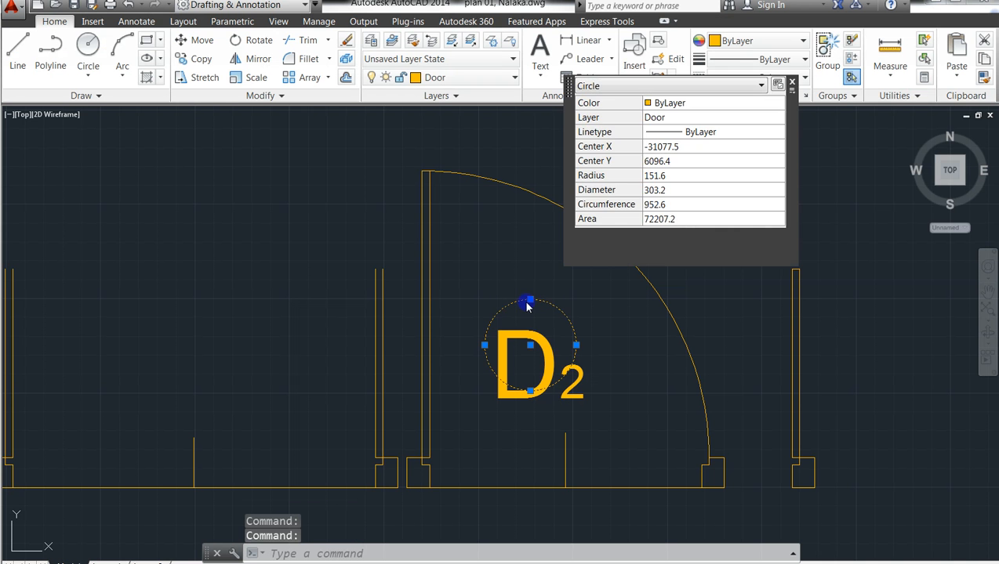
key(Delete)
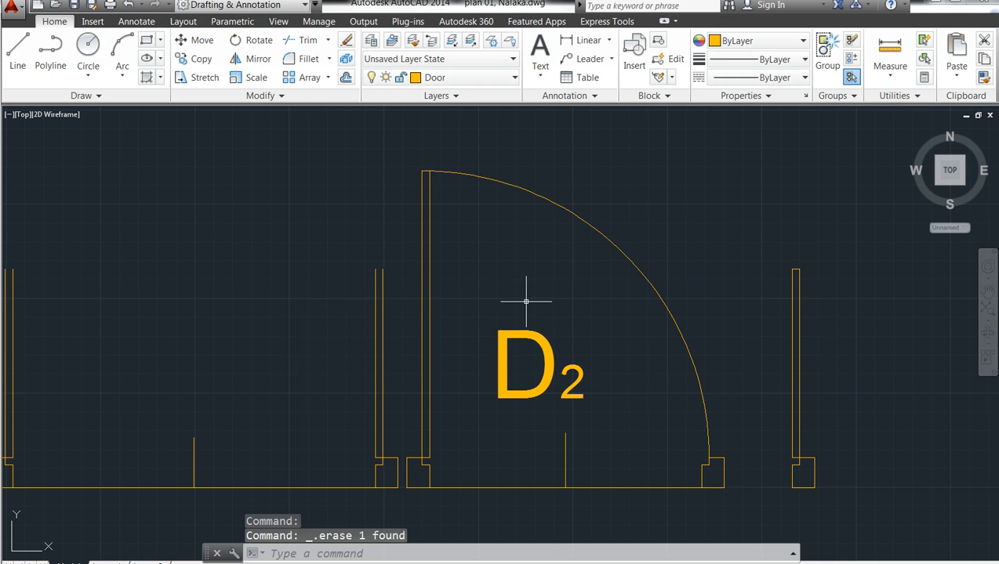
click(87, 45)
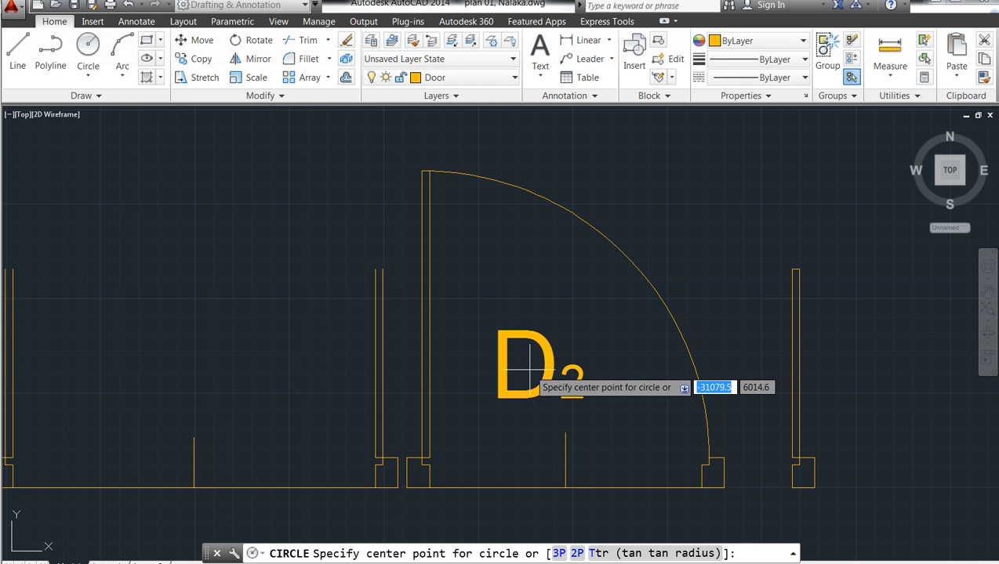
click(530, 369)
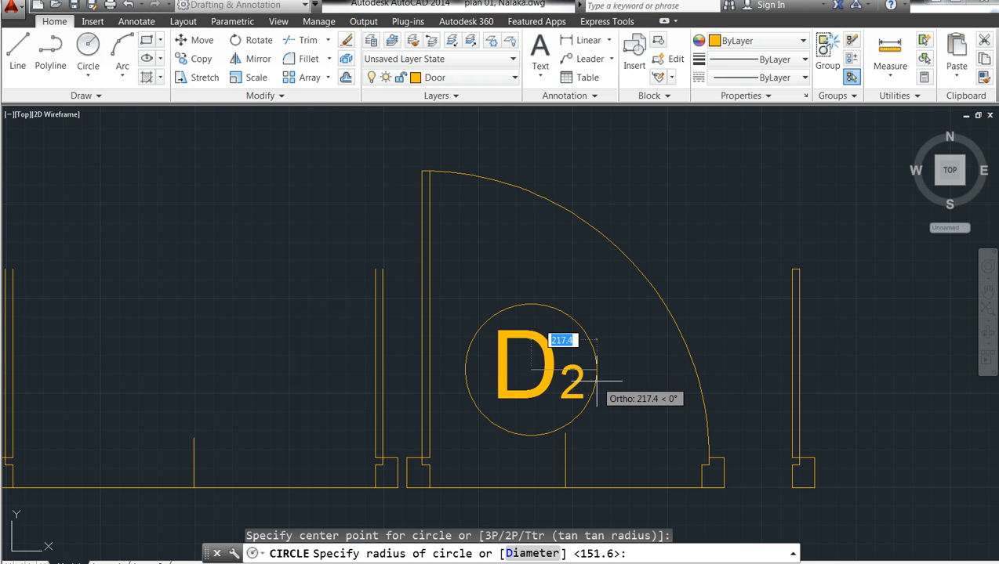
click(595, 380)
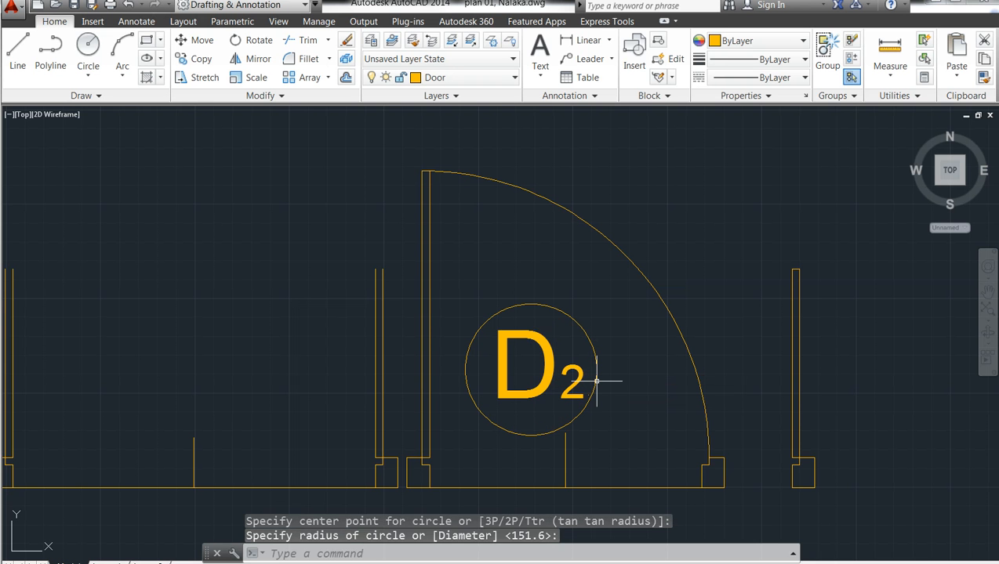
key(Escape)
key(Escape)
key(Escape)
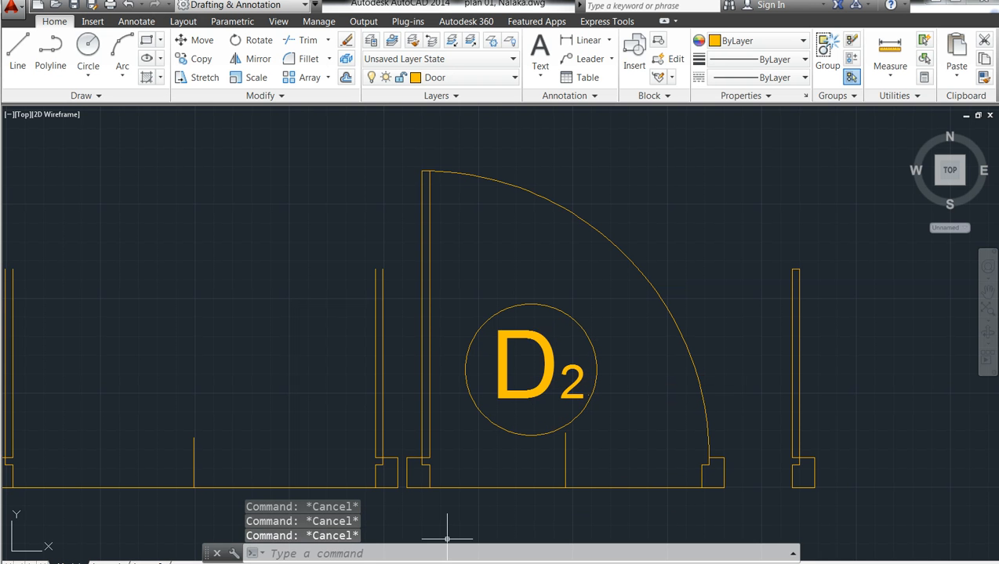
mouse_move(395, 563)
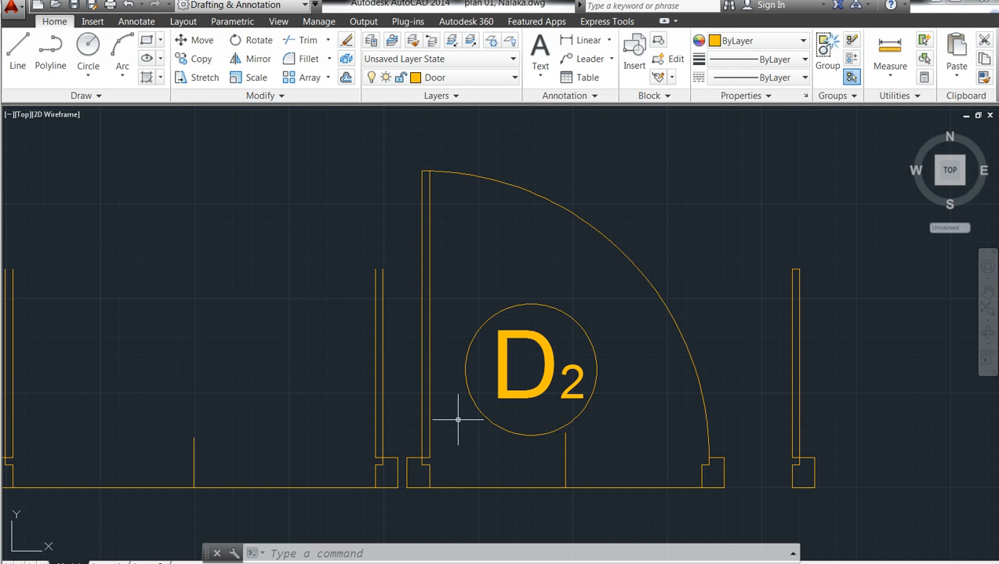
key(Escape)
key(Escape)
key(Escape)
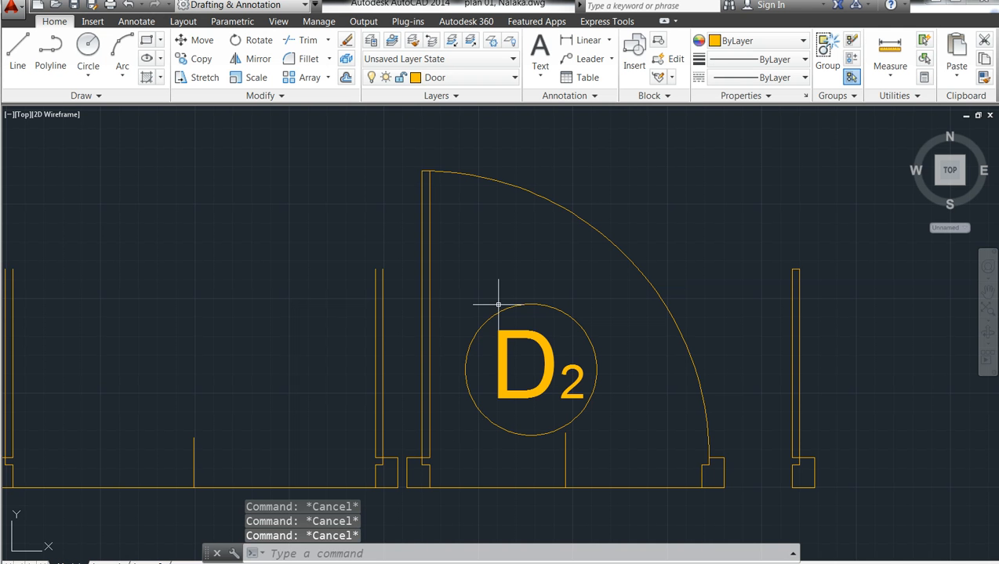
- Examine the whole floor plan, including its walls, double door and overall dimensions
scroll(439, 302, down, 6)
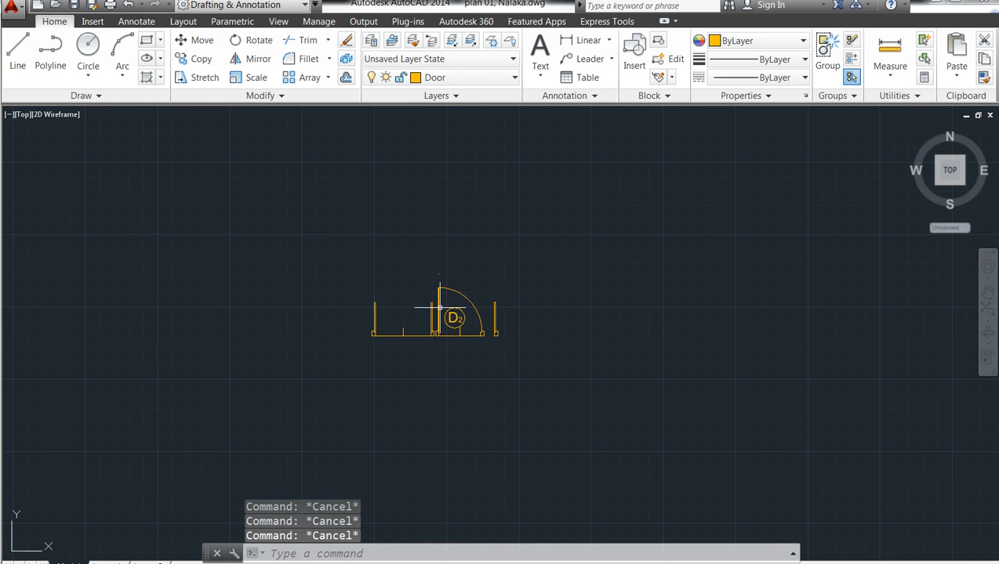
scroll(438, 310, down, 5)
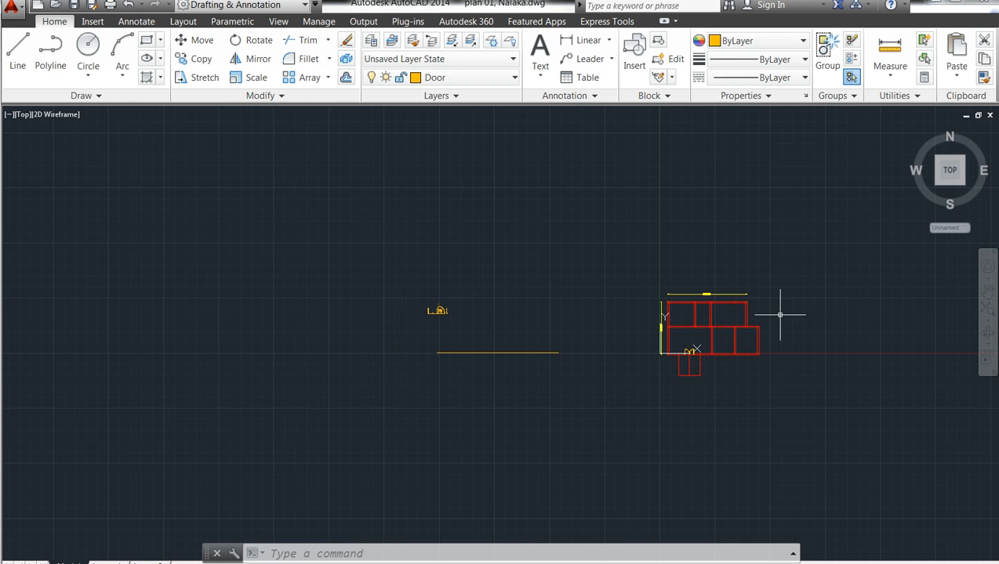
scroll(764, 312, up, 8)
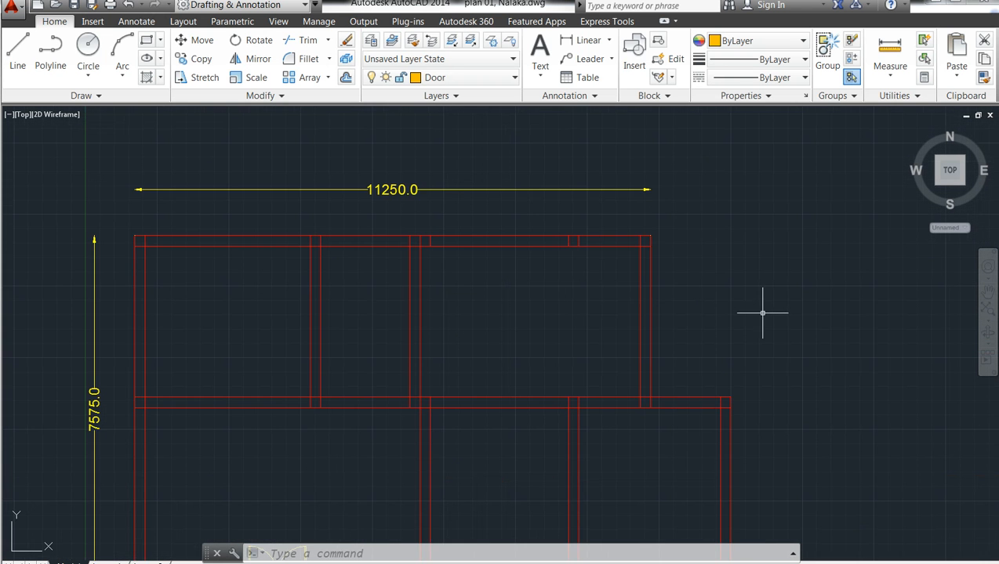
scroll(441, 177, down, 3)
scroll(441, 183, up, 7)
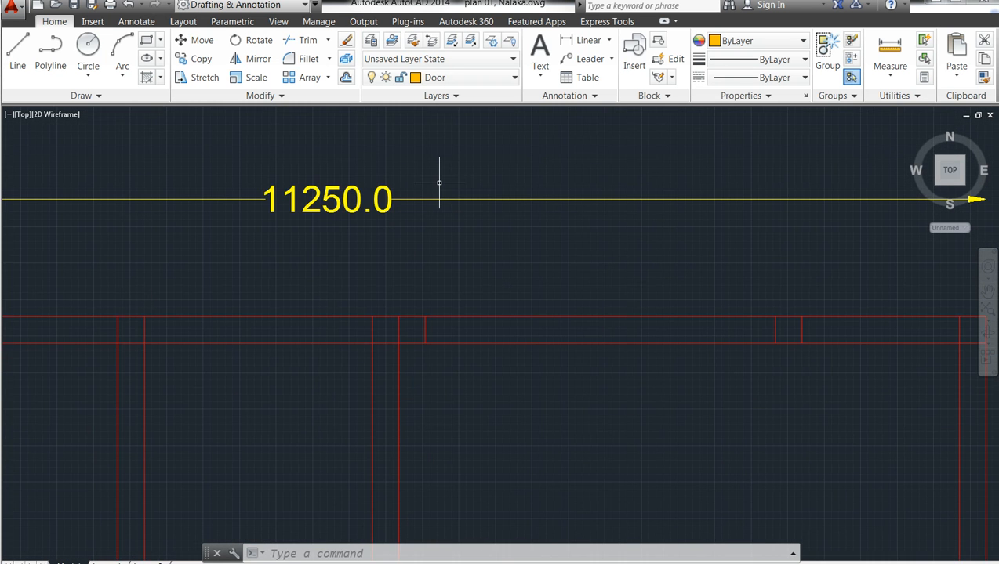
scroll(440, 184, down, 4)
scroll(447, 185, up, 2)
scroll(453, 187, down, 4)
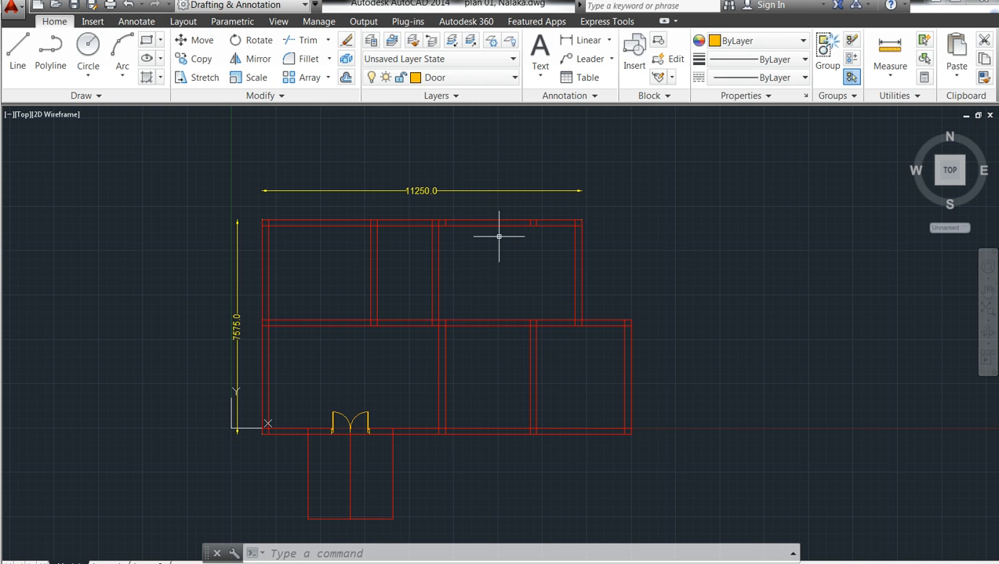
- Save the floor plan drawing
click(77, 9)
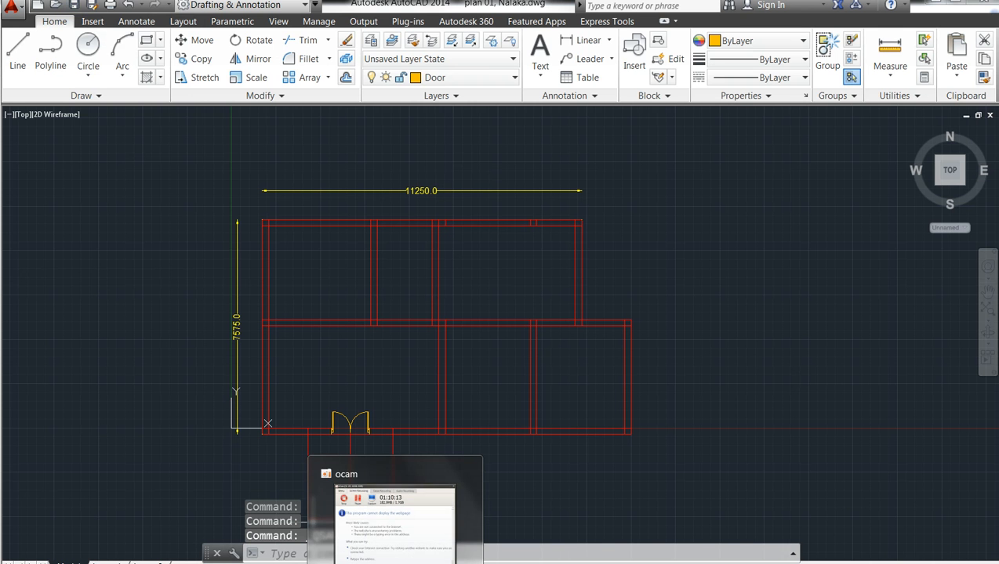
click(395, 509)
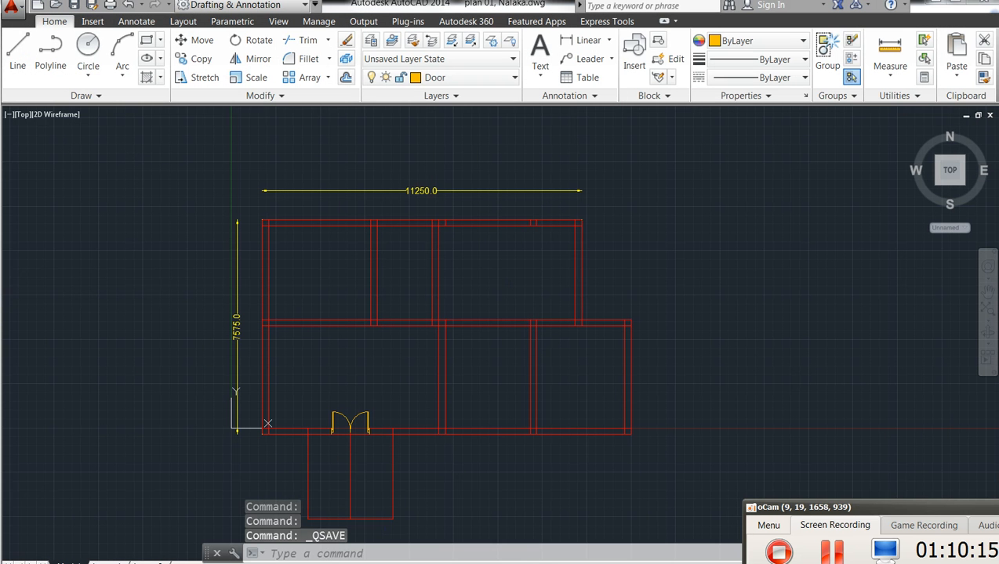